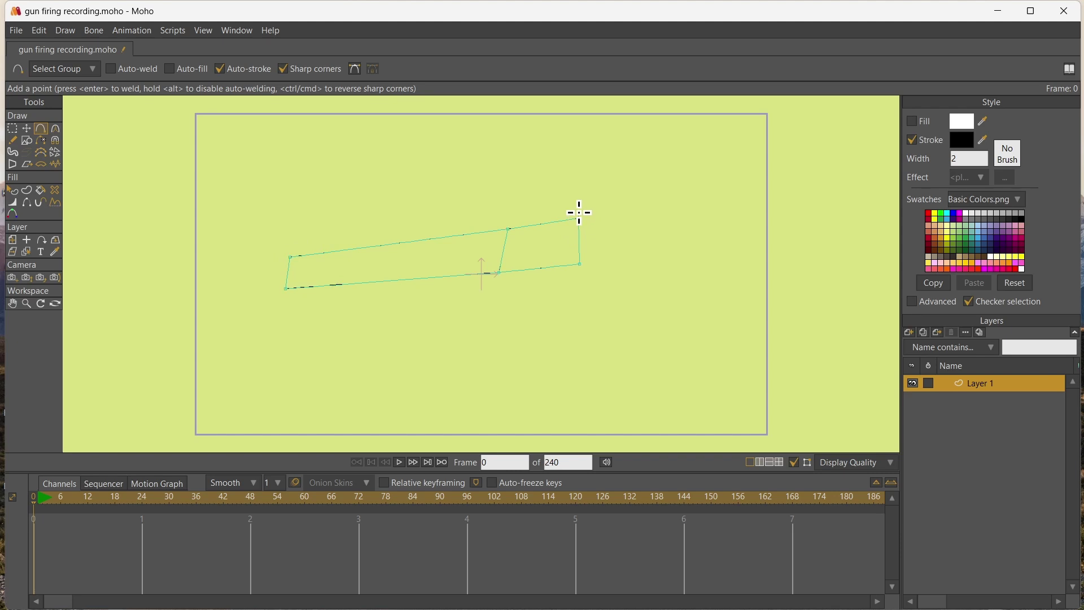
- Outline a thin top face along the box's upper edge and raise the far-end upper corner of the long side
left_click_drag(579, 213, 291, 257)
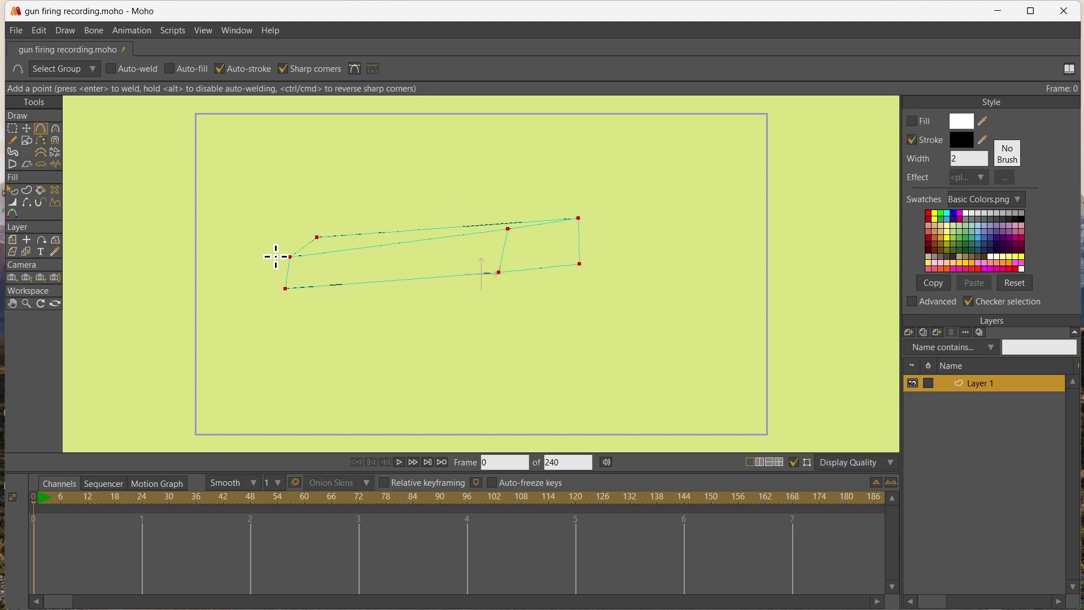
left_click(27, 129)
left_click(323, 247)
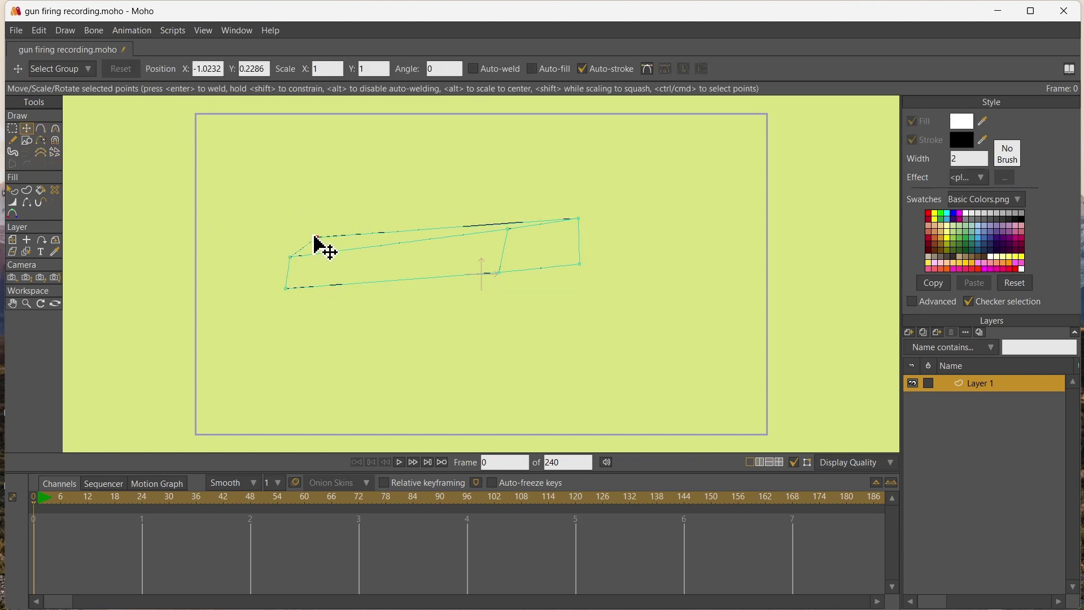
left_click_drag(290, 257, 292, 243)
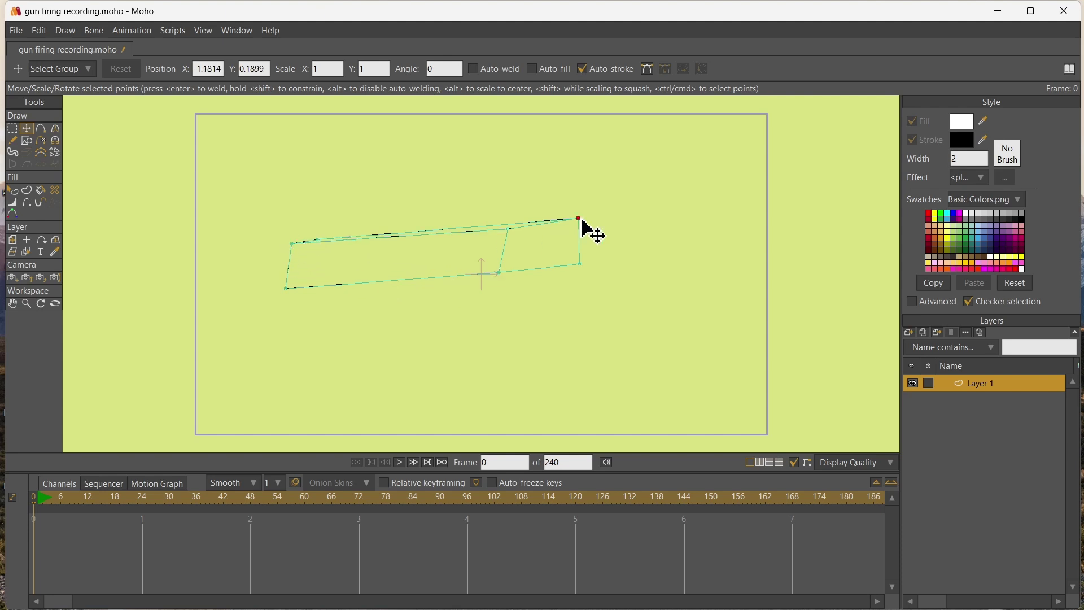
- Straighten the divider between the box's side and end faces, and pull the end face's two outer corners inward
left_click_drag(581, 220, 581, 222)
left_click_drag(489, 231, 503, 269)
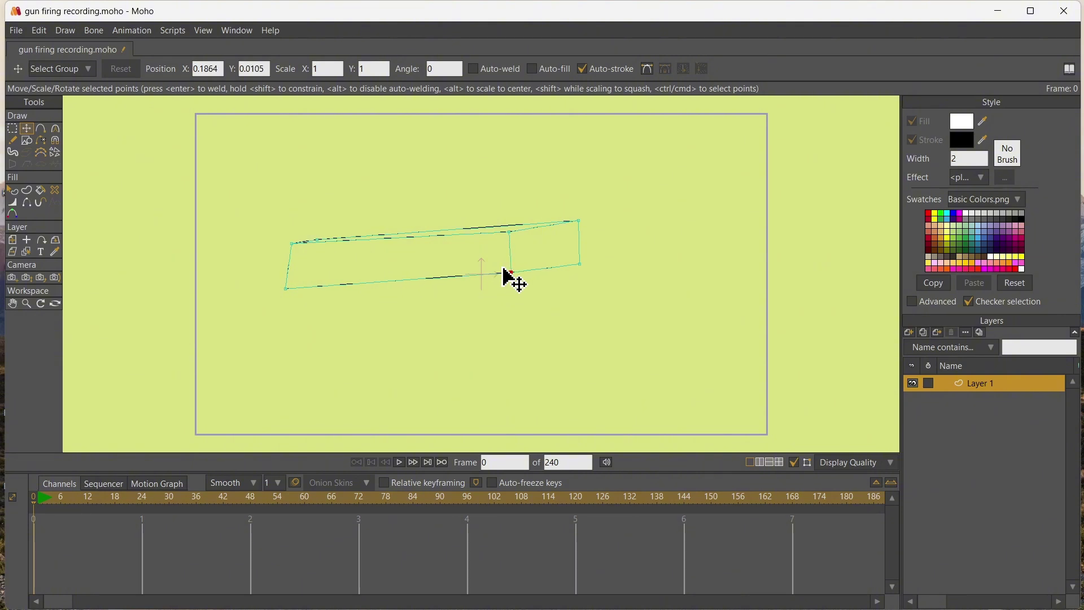
left_click_drag(582, 219, 569, 220)
mouse_move(584, 256)
left_mouse_down()
mouse_move(567, 257)
mouse_move(571, 266)
left_mouse_up()
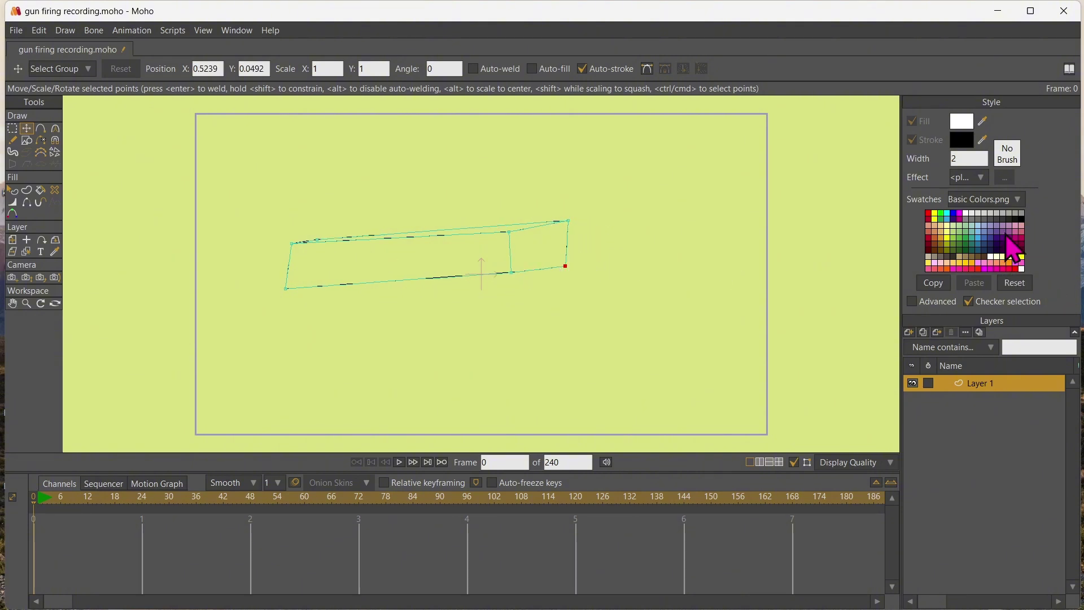
- Fill the box's end face with grey and its long side and thin top face with a darker grey
left_click(990, 219)
left_click(40, 191)
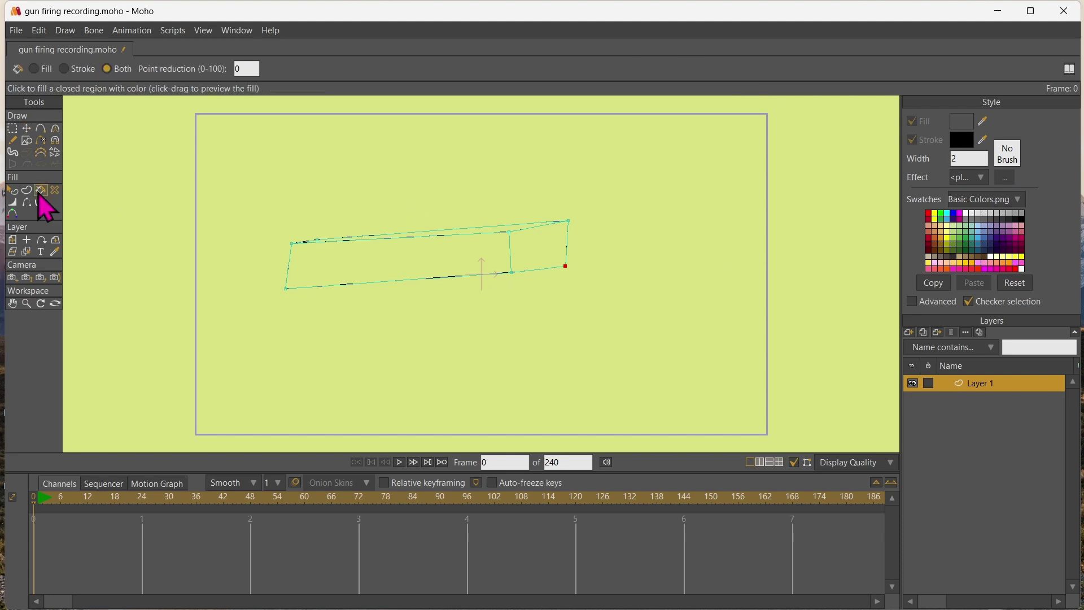
left_click(532, 242)
left_click(1002, 219)
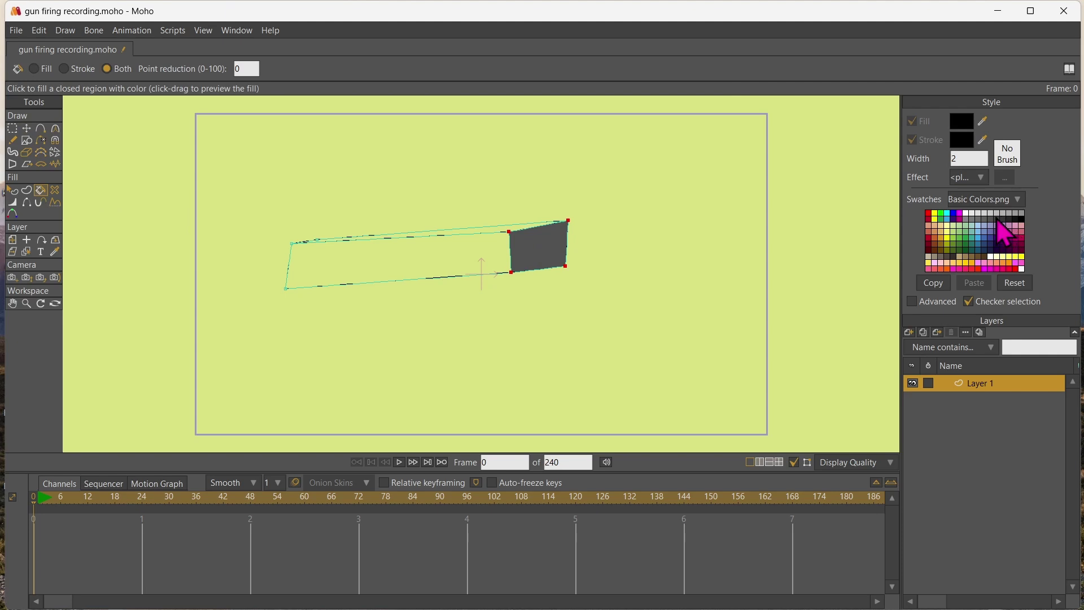
left_click(998, 219)
left_click(453, 266)
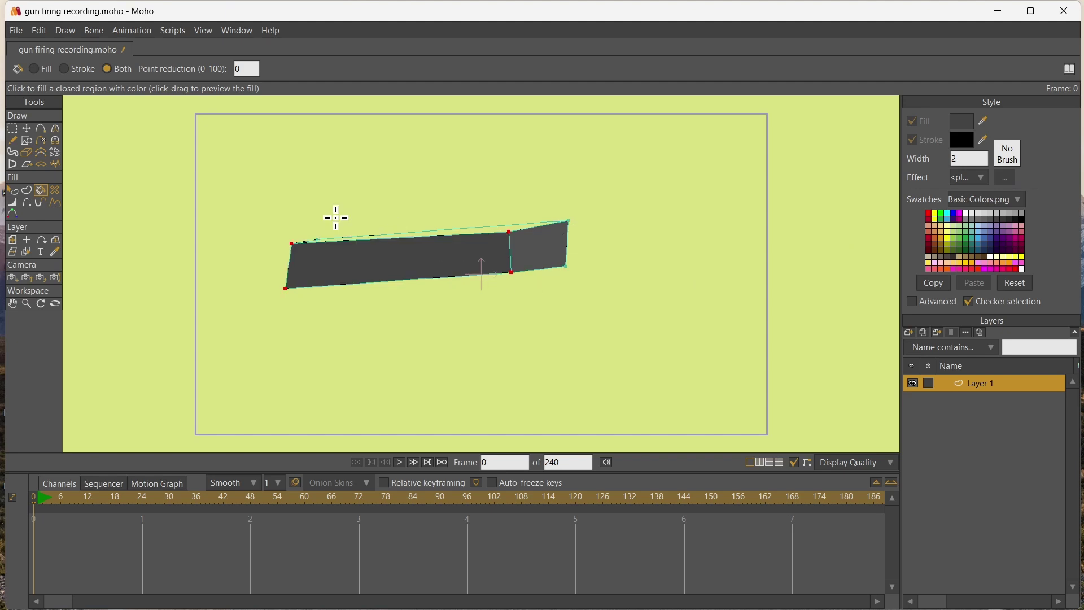
scroll(480, 229, "up", 5)
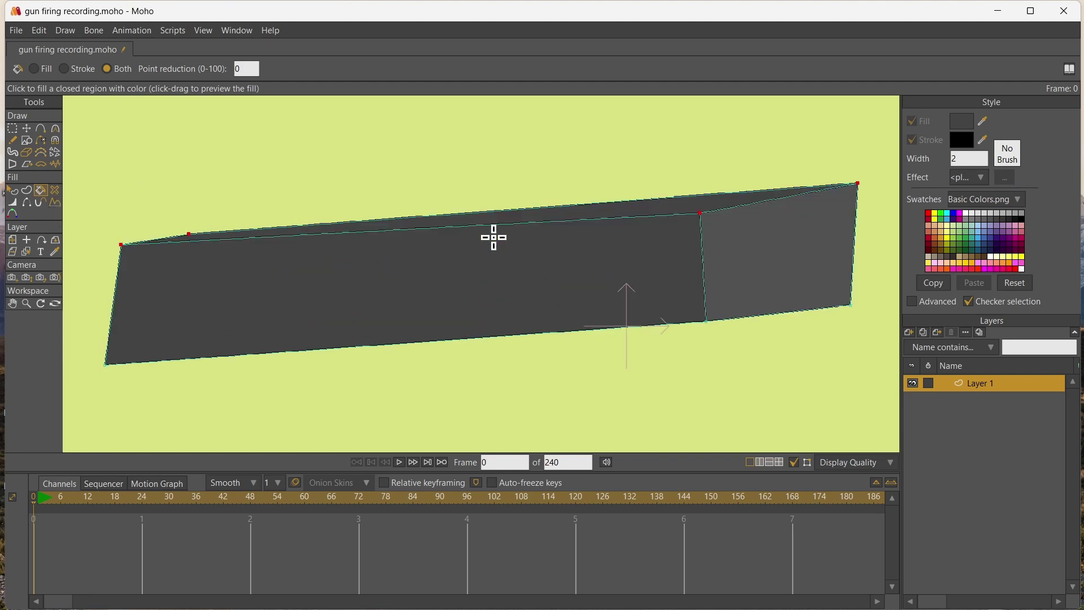
scroll(470, 199, "down", 4)
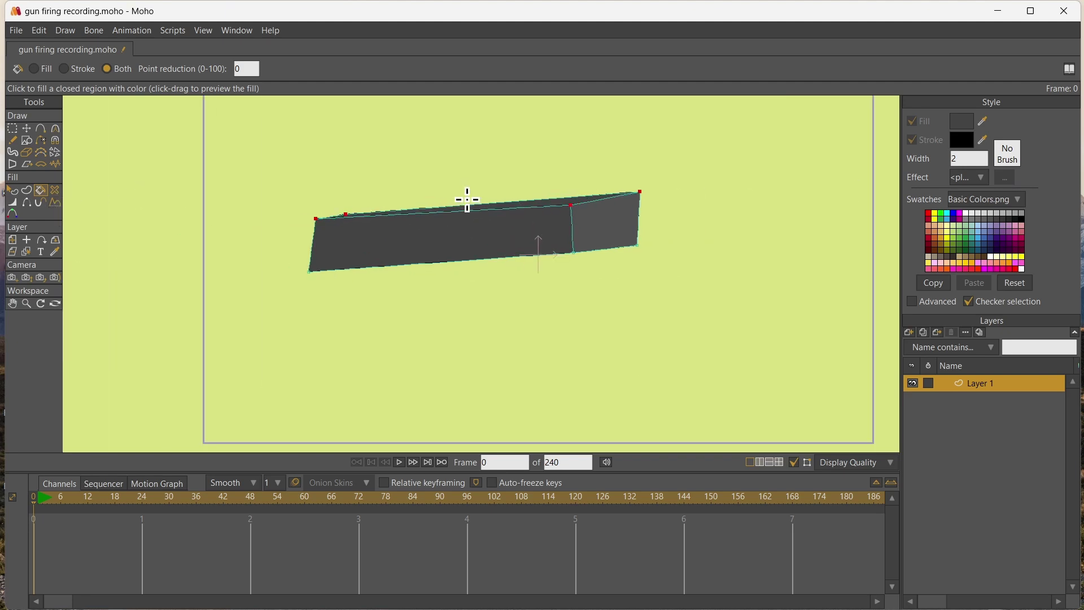
- Create a new vector layer and outline the upper block's end face and long side face on top of the grey box
left_click(913, 347)
left_click(922, 355)
left_click(41, 129)
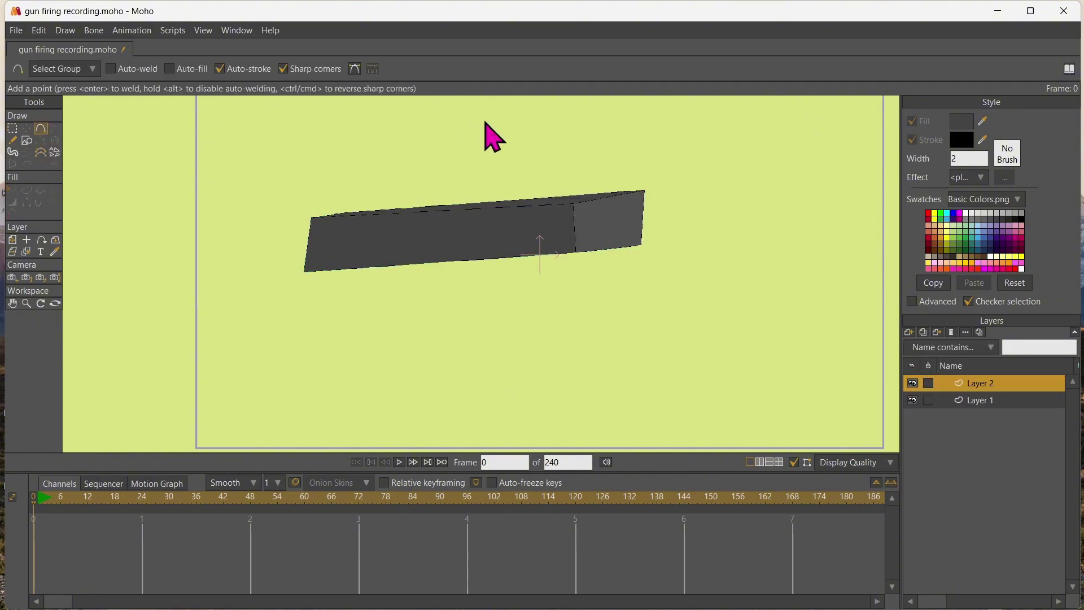
left_click_drag(633, 190, 574, 197)
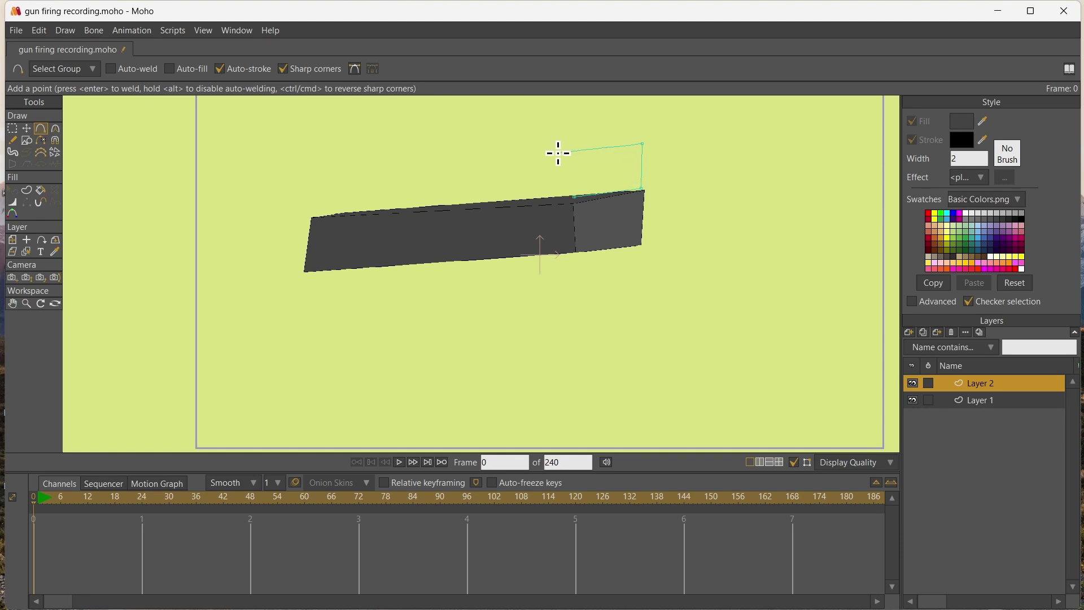
left_click(571, 201)
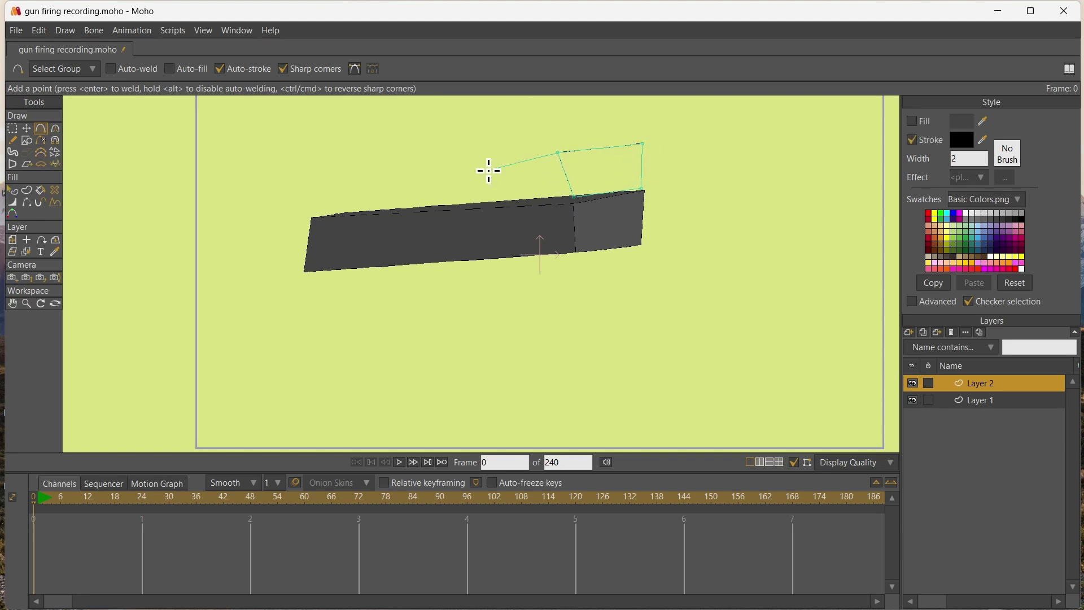
left_click_drag(489, 170, 573, 197)
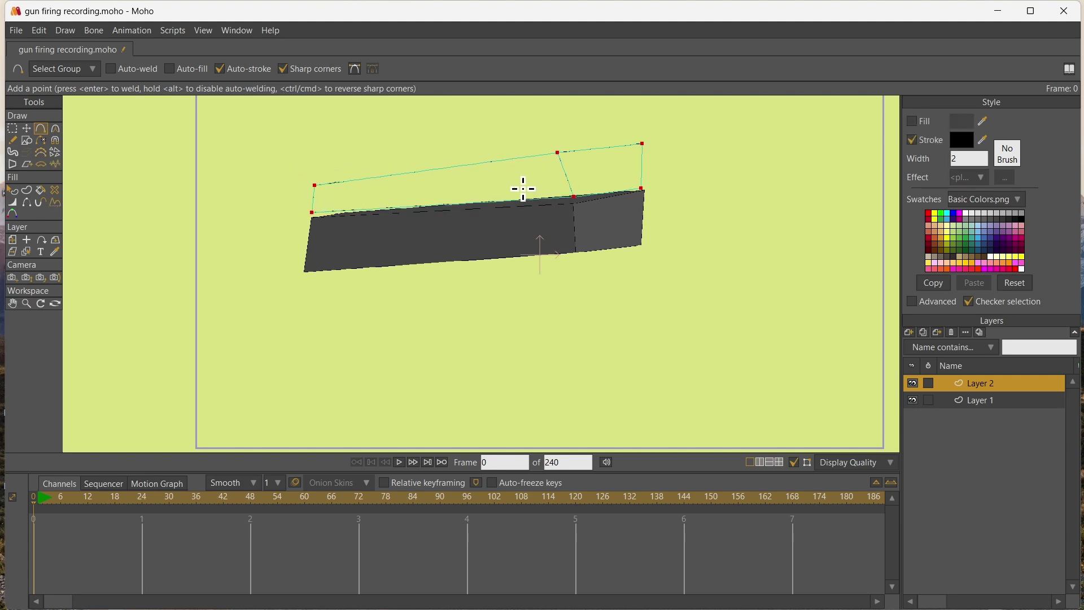
- Draw a small rectangular slot in the upper block's side, then fill the side dark grey around it and the end face lighter grey
mouse_move(478, 176)
left_mouse_down()
mouse_move(435, 187)
mouse_move(477, 176)
left_mouse_up()
key("p")
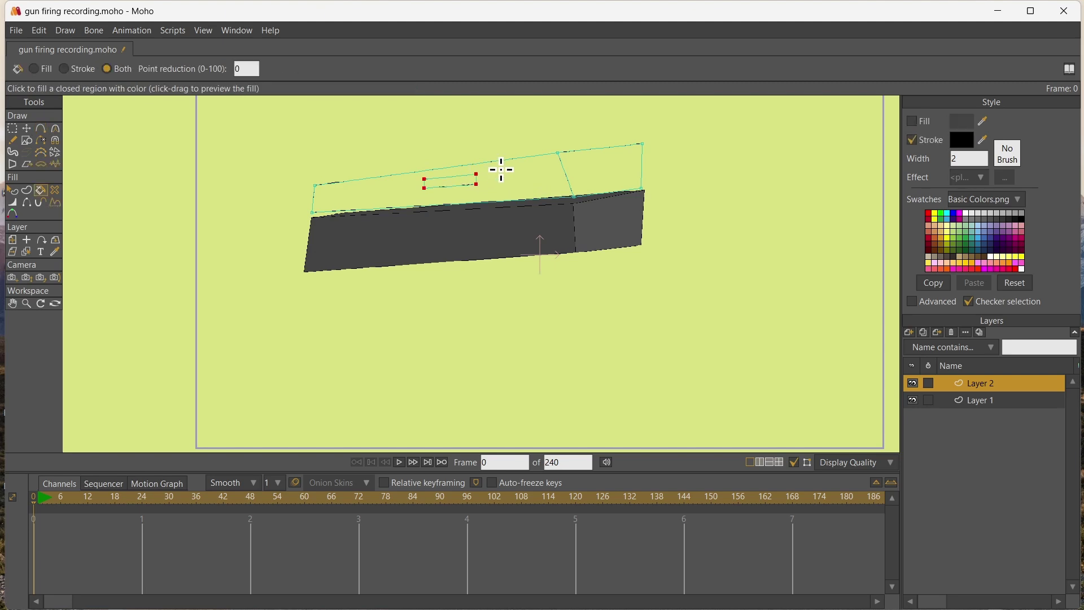
left_click(375, 202)
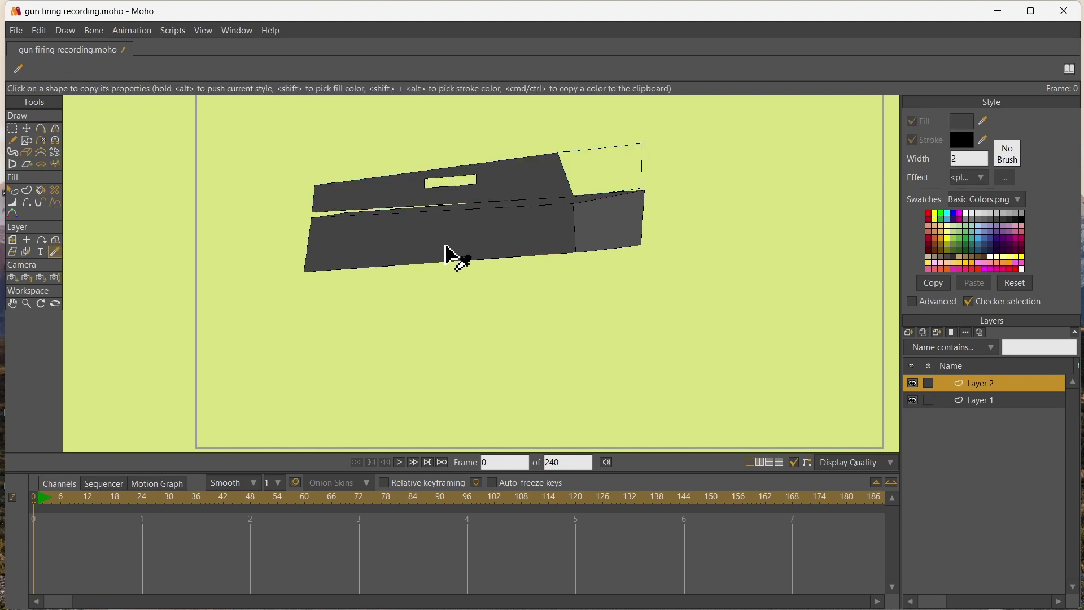
left_click(601, 173)
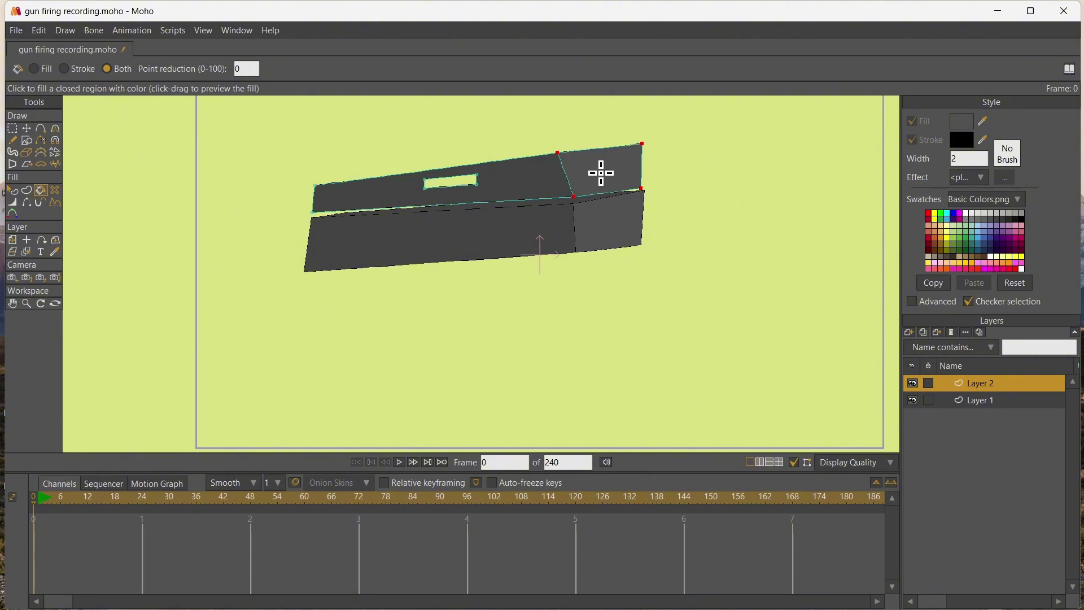
- Move the upper block's corner points so it sits flush on the lower block with a vertical divider before its end face
left_click(27, 129)
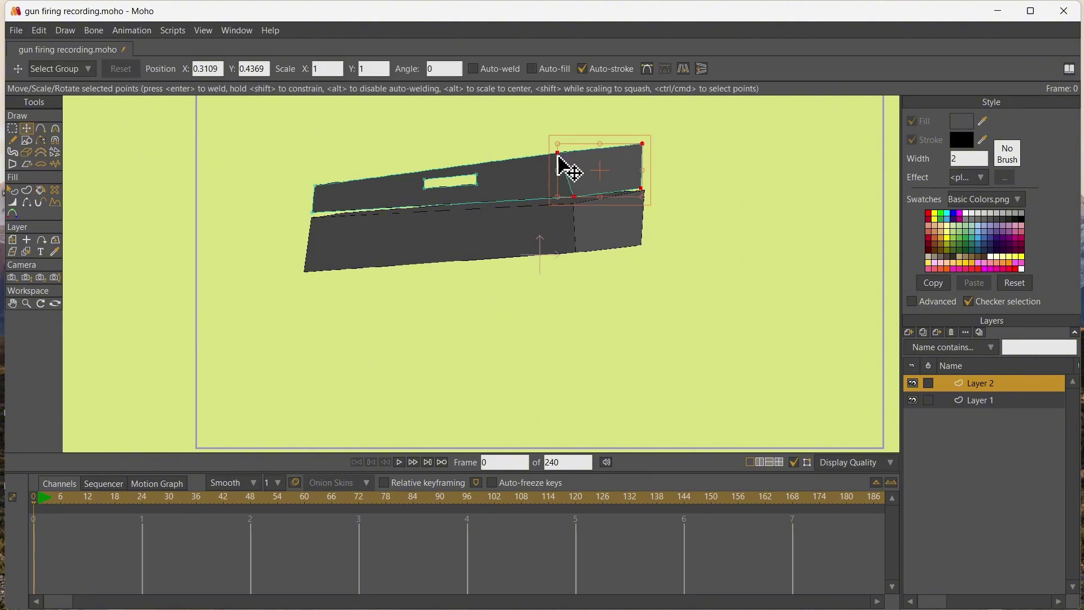
left_click_drag(558, 154, 580, 145)
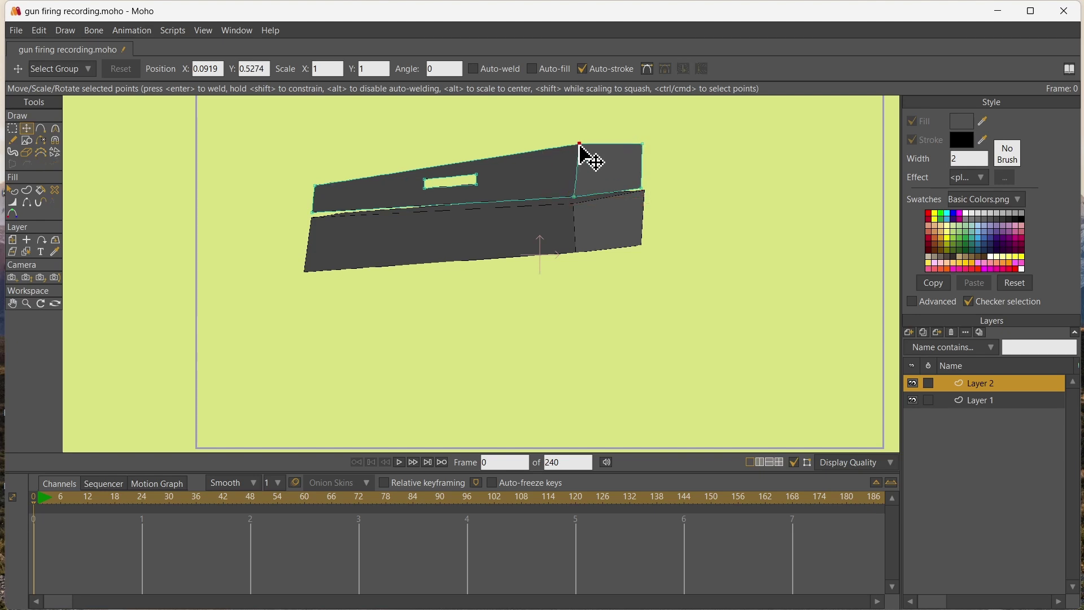
left_click_drag(575, 194, 634, 185)
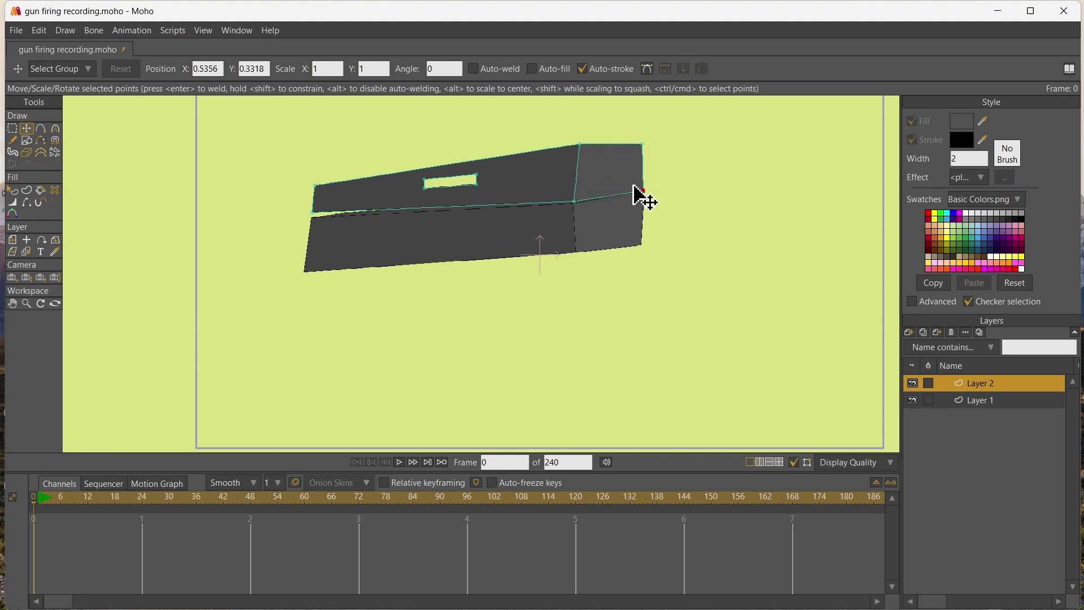
left_click_drag(314, 213, 315, 176)
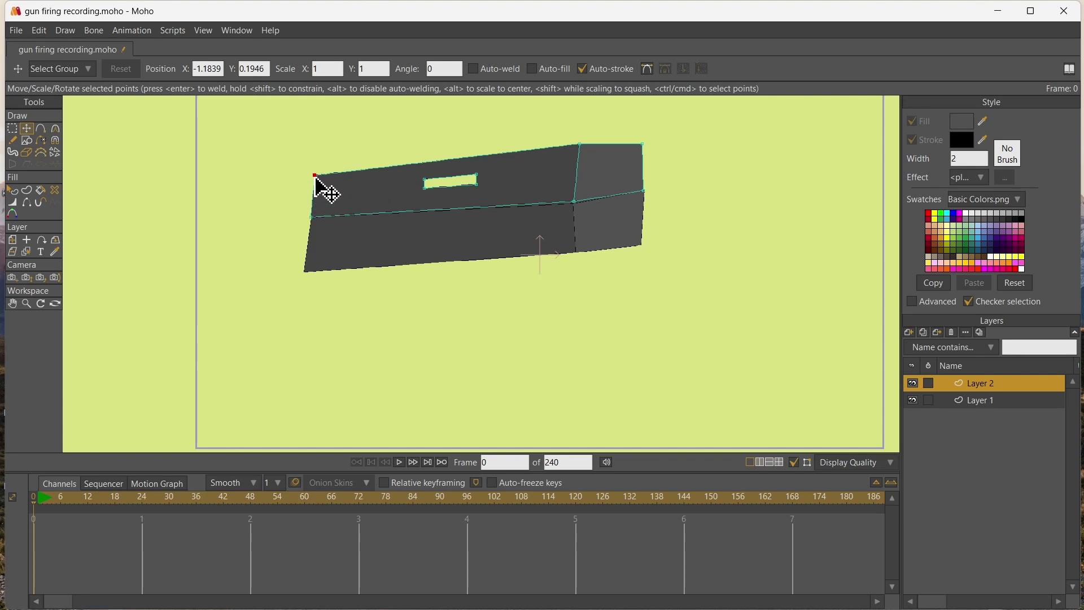
left_click_drag(575, 202, 580, 200)
left_click(579, 200)
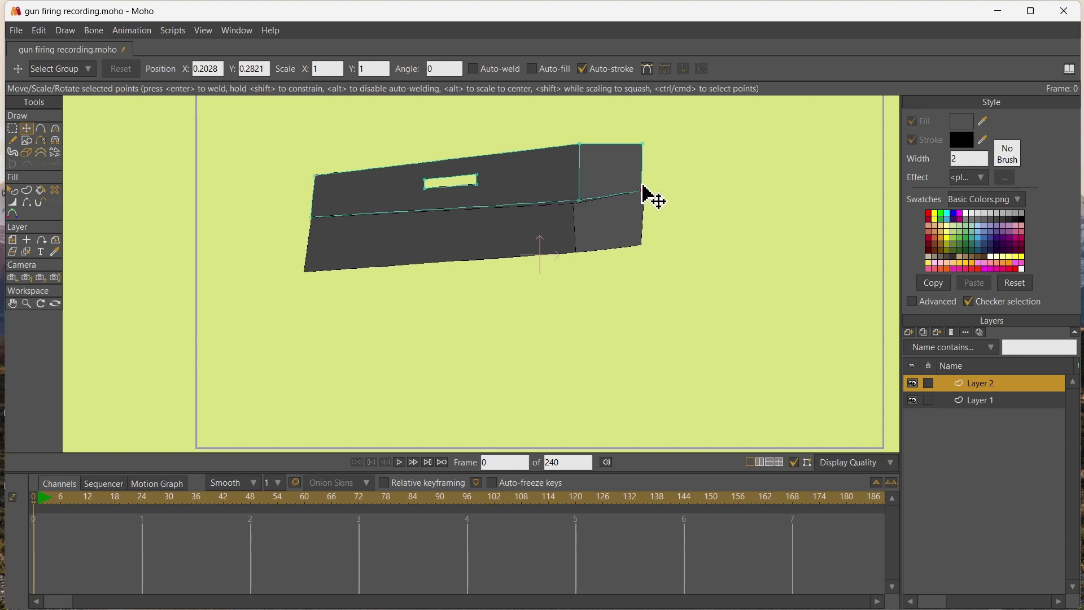
- Lower the upper block's top edge and shorten its end face, and deepen the rectangular slot by moving its lower corners down
left_click_drag(579, 145, 618, 186)
left_click(624, 150)
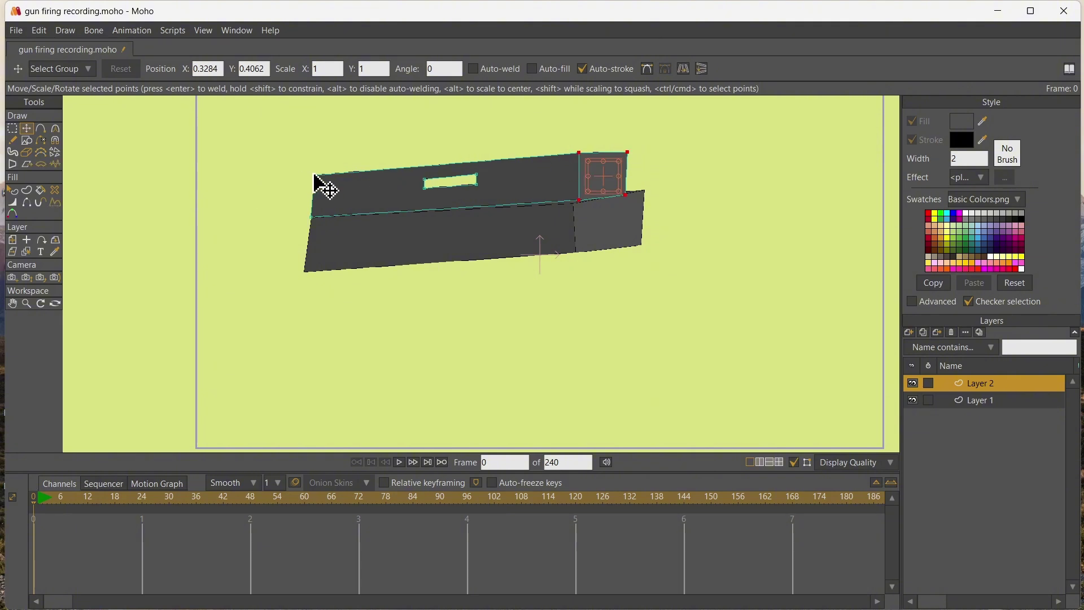
left_click(477, 192)
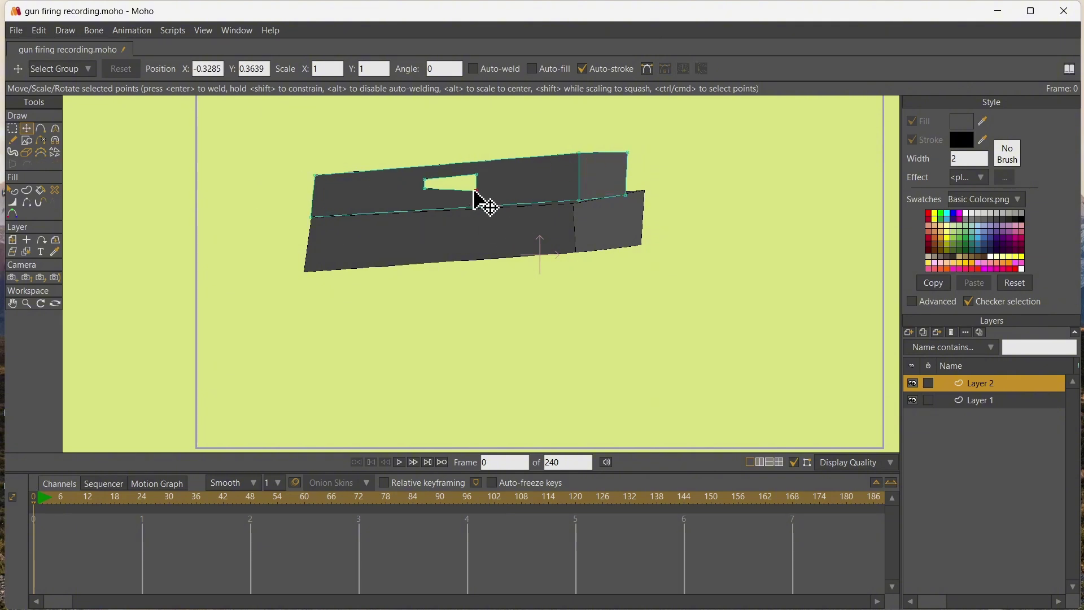
left_click_drag(426, 192, 426, 199)
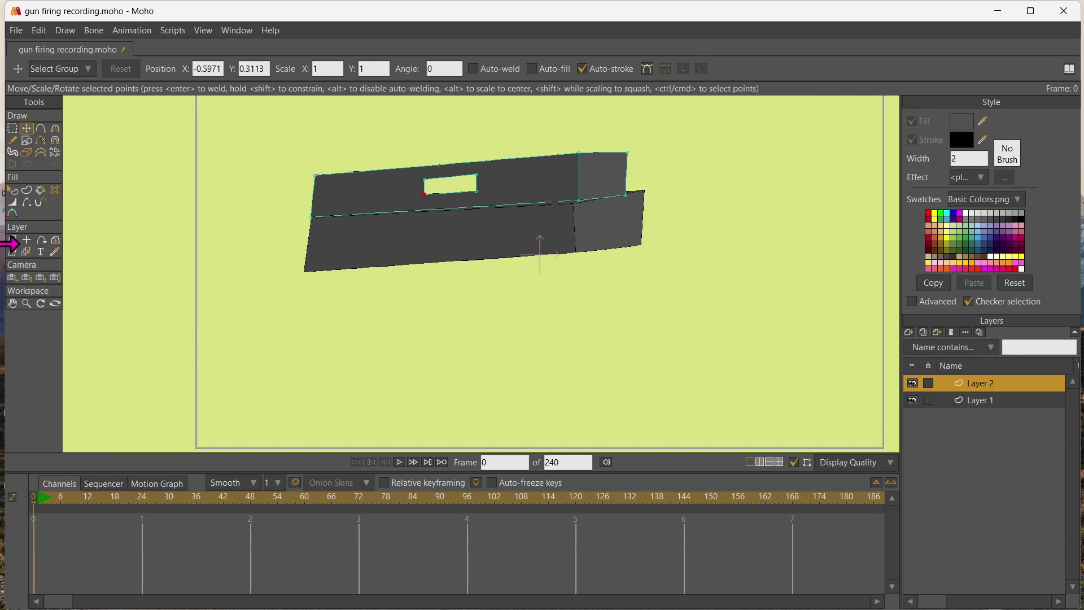
- On Layer 1, align the lower block's end face and divider with the upper block and raise its bottom corners to make it thinner
left_click(14, 242)
left_click(370, 223)
scroll(611, 233, "up", 3)
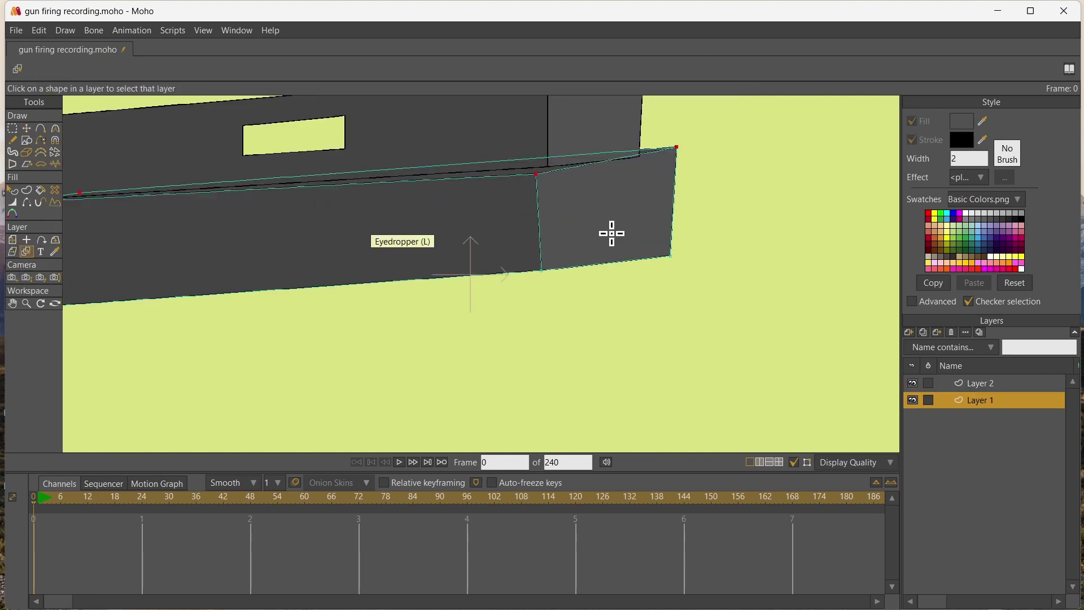
left_click(26, 128)
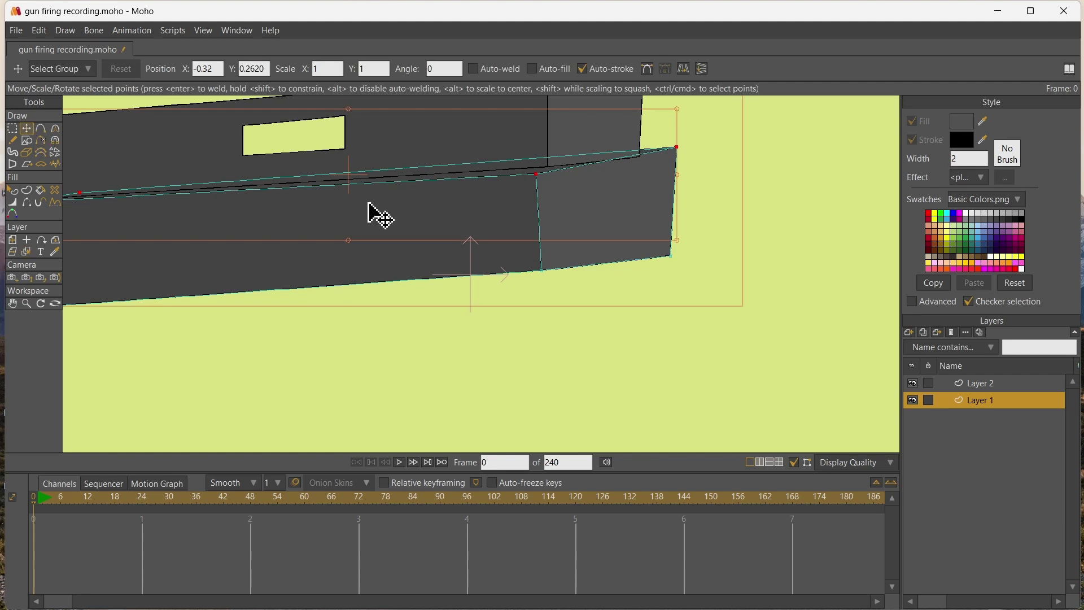
left_click_drag(535, 174, 546, 168)
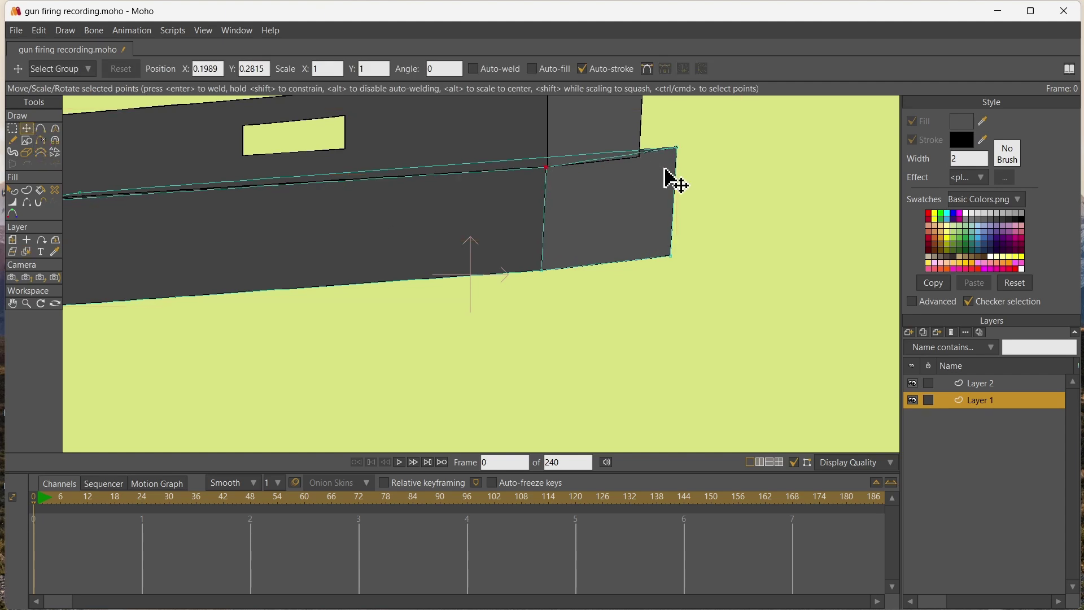
left_click_drag(677, 149, 639, 165)
left_click_drag(670, 254, 642, 214)
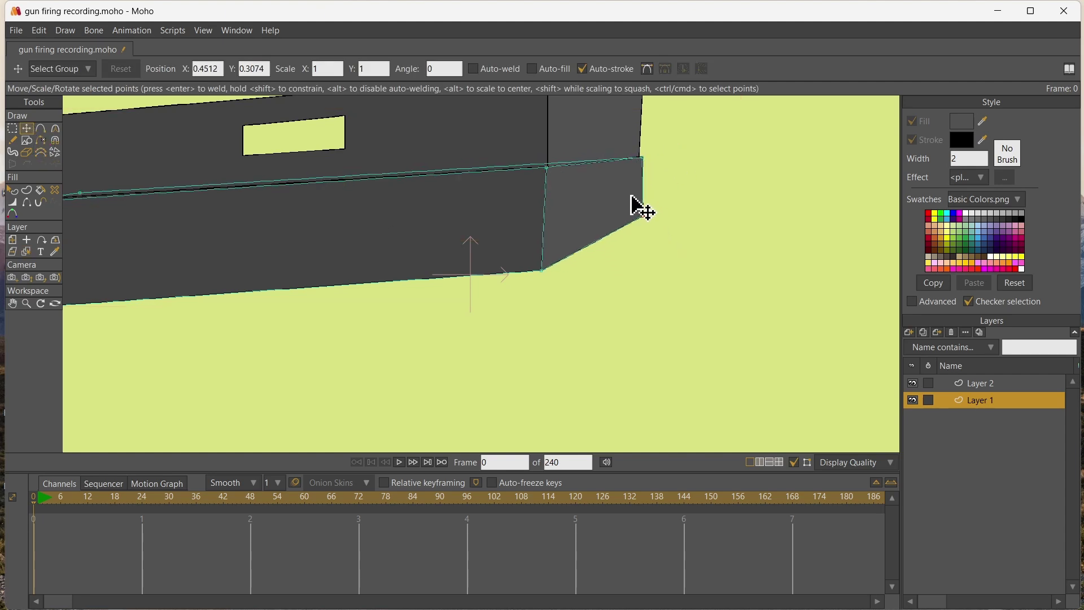
left_click_drag(539, 272, 548, 232)
left_click(641, 158)
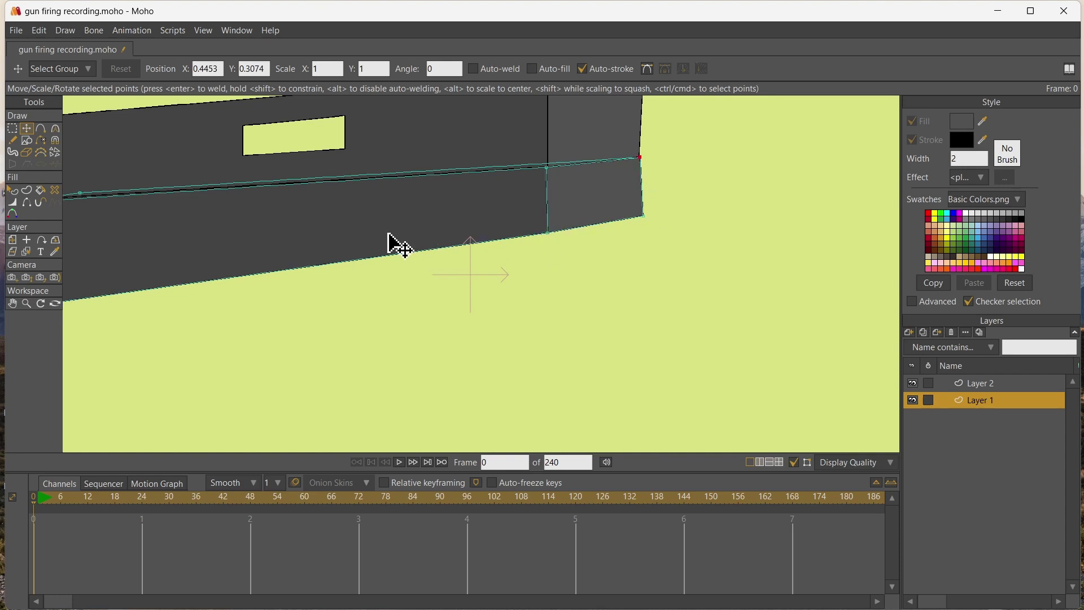
- Raise the lower block's bottom corner at the far end of the long side and align the corner above it with the upper block
left_click_drag(304, 230, 561, 250)
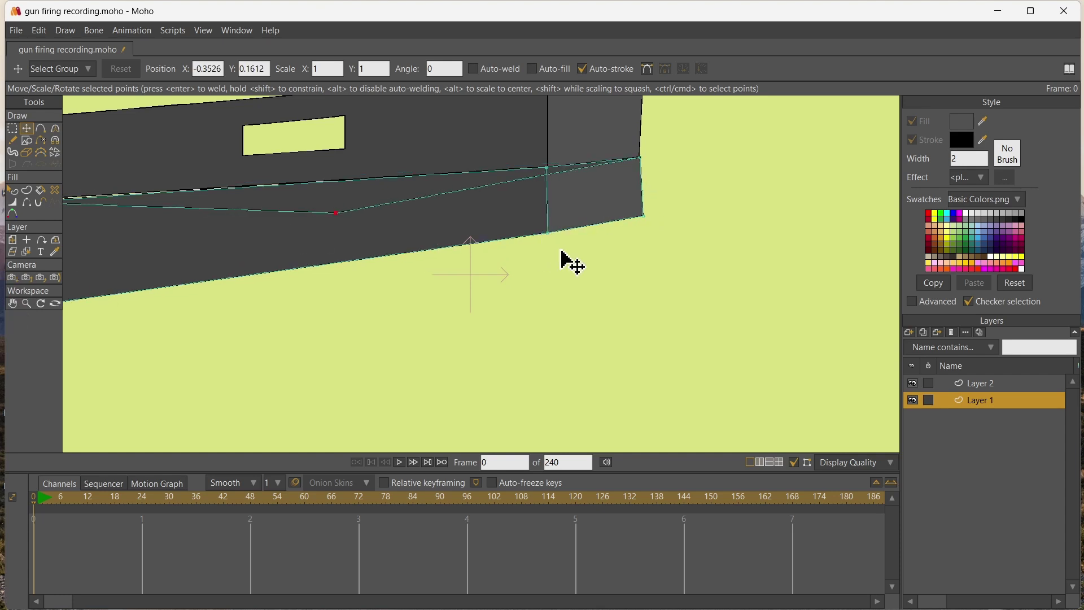
key("ctrl+z")
left_click(14, 303)
left_click_drag(217, 241, 522, 243)
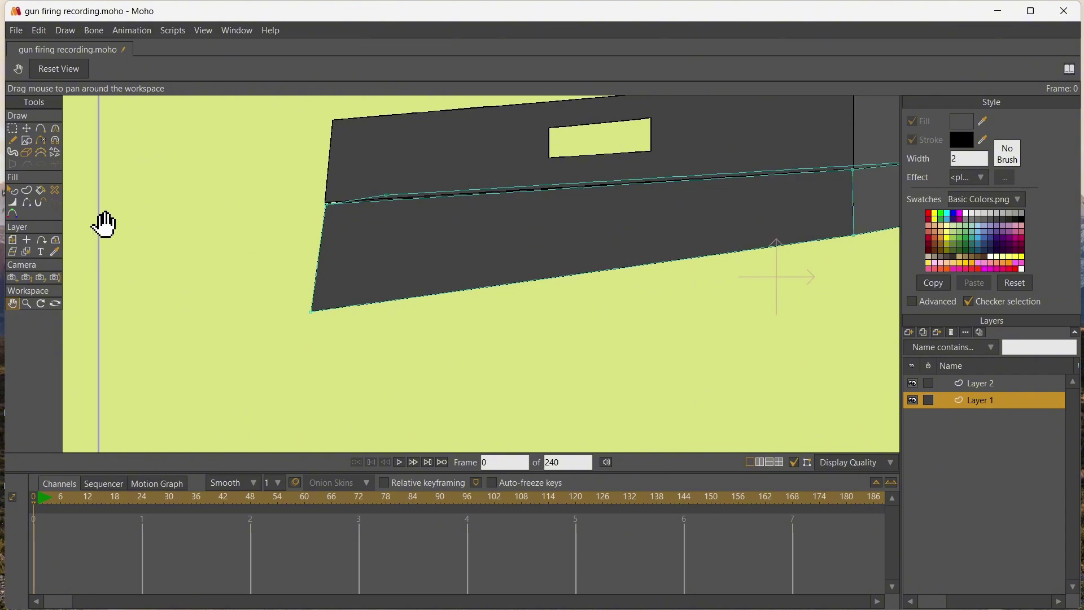
left_click(26, 130)
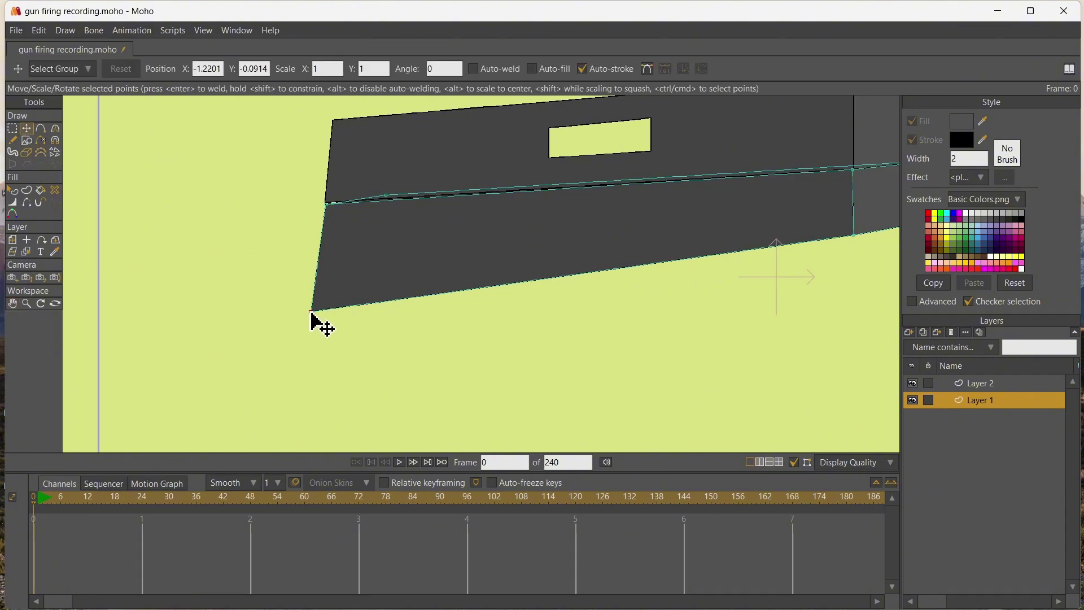
left_click_drag(311, 312, 322, 264)
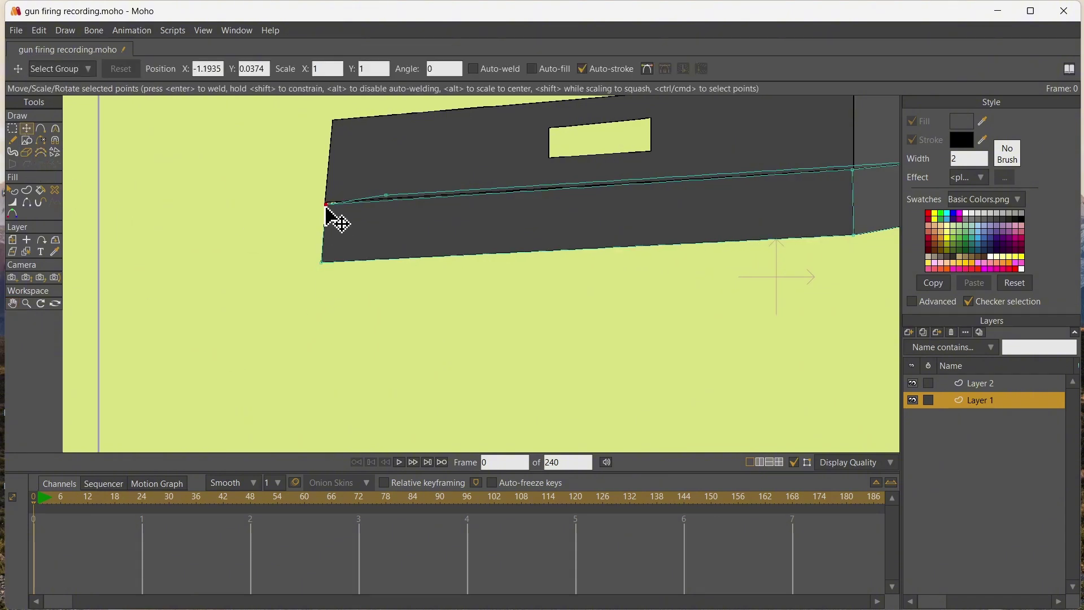
left_click_drag(326, 206, 326, 205)
scroll(459, 249, "down", 3)
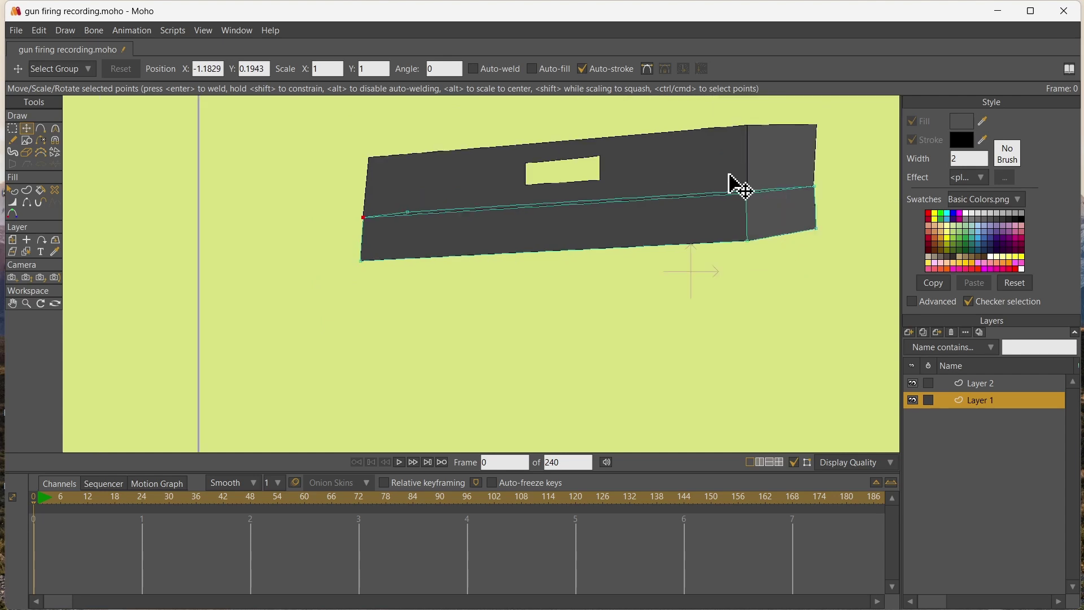
- On Layer 2, shift the upper outer corner of the upper block's end face slightly inward
left_click_drag(730, 175, 870, 247)
key("ctrl+z")
left_click(967, 384)
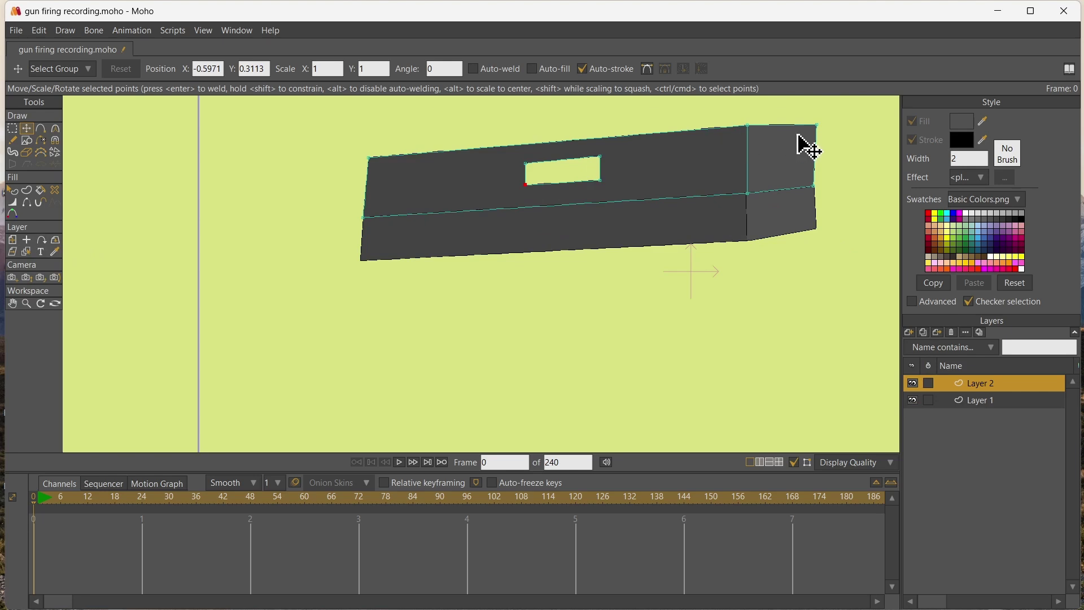
left_click_drag(818, 125, 812, 124)
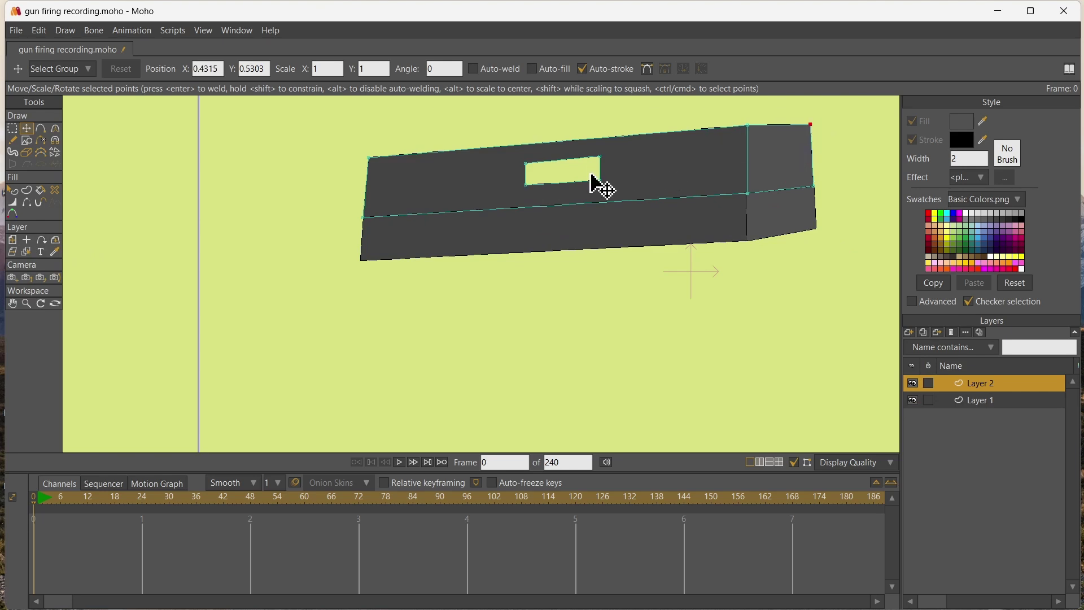
- Draw two narrow slanted four-sided bars at the rear of the upper block's long side and paste a copy of the pair beside them
left_click(41, 130)
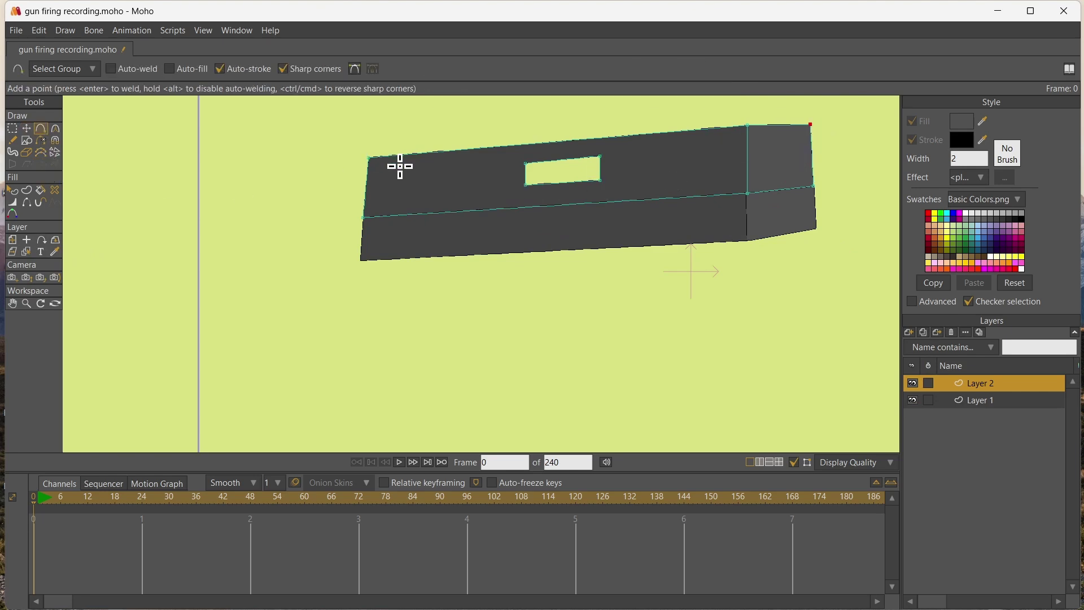
mouse_move(400, 167)
left_mouse_down()
mouse_move(377, 200)
mouse_move(417, 166)
mouse_move(403, 166)
mouse_move(425, 176)
mouse_move(441, 163)
left_mouse_up()
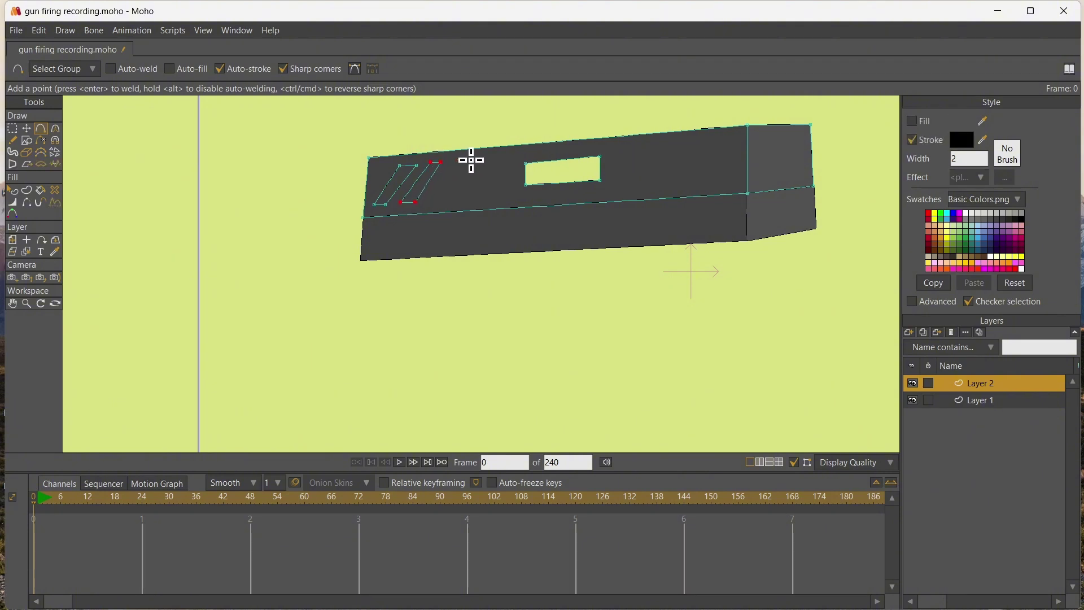
left_click(13, 128)
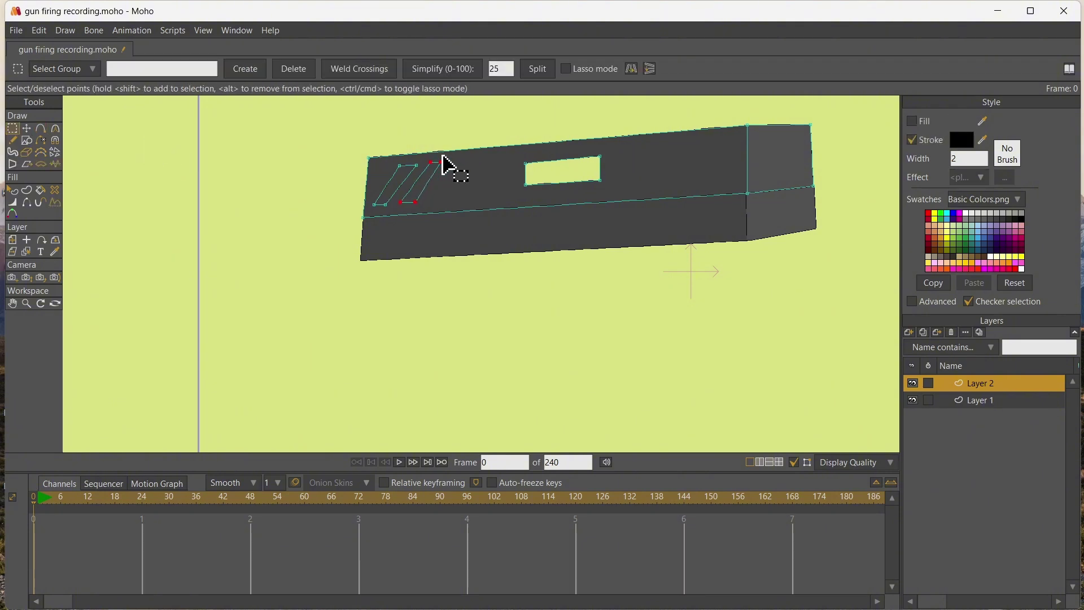
left_click_drag(444, 157, 474, 233)
key("ctrl+c")
key("ctrl+v")
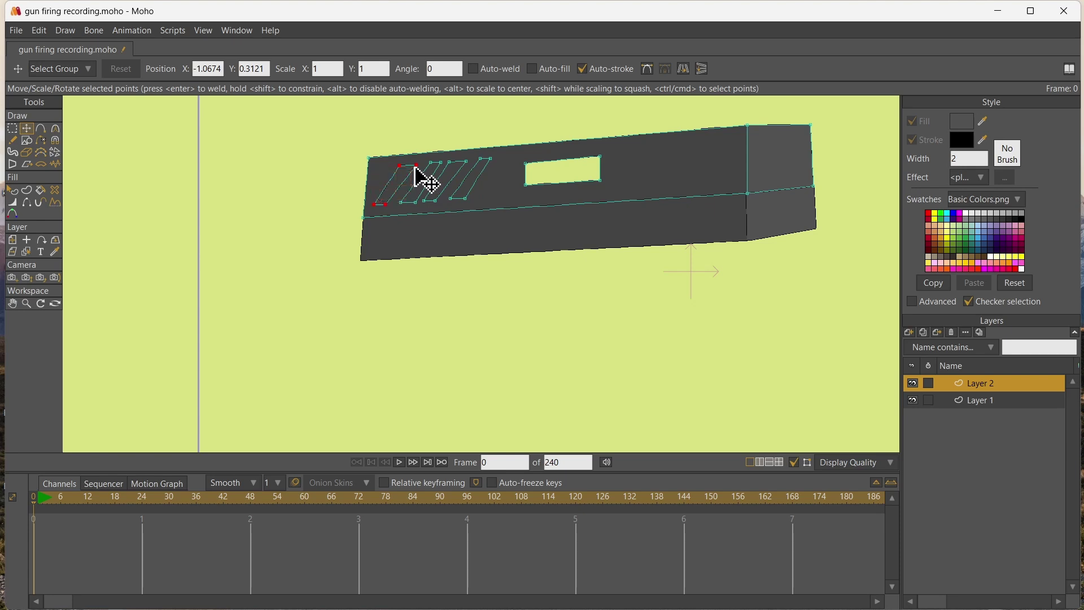
- Adjust the corner points of the first two slanted bars so they are narrow, parallel and closely spaced
scroll(415, 167, "up", 6)
left_click_drag(419, 158, 391, 152)
left_click_drag(329, 292, 329, 292)
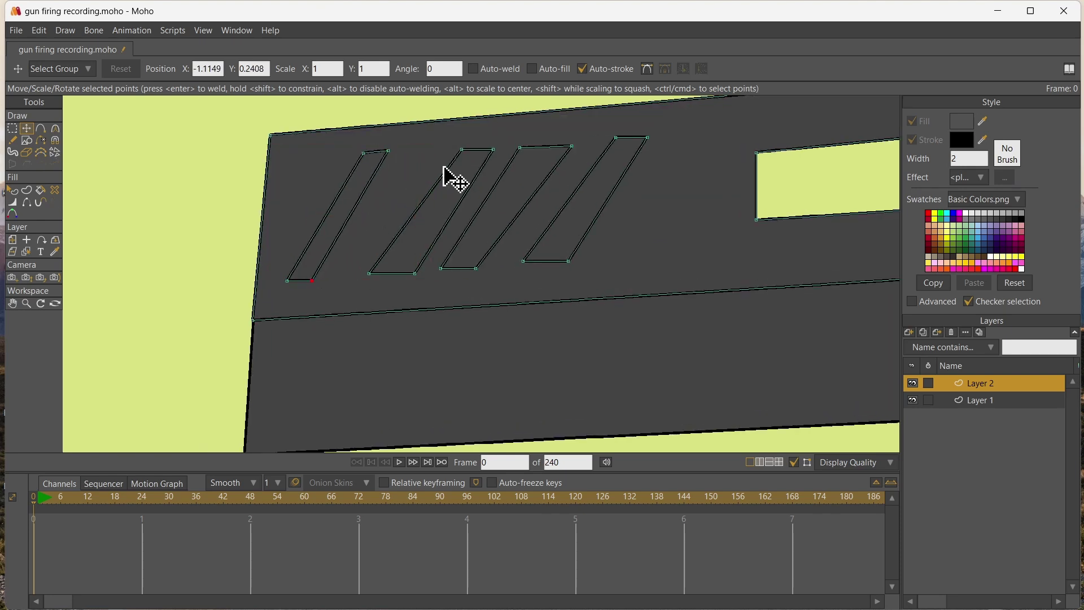
left_click_drag(462, 150, 407, 151)
left_click(490, 153)
left_click_drag(484, 160, 421, 166)
left_click_drag(370, 277, 334, 288)
left_click_drag(417, 280, 358, 278)
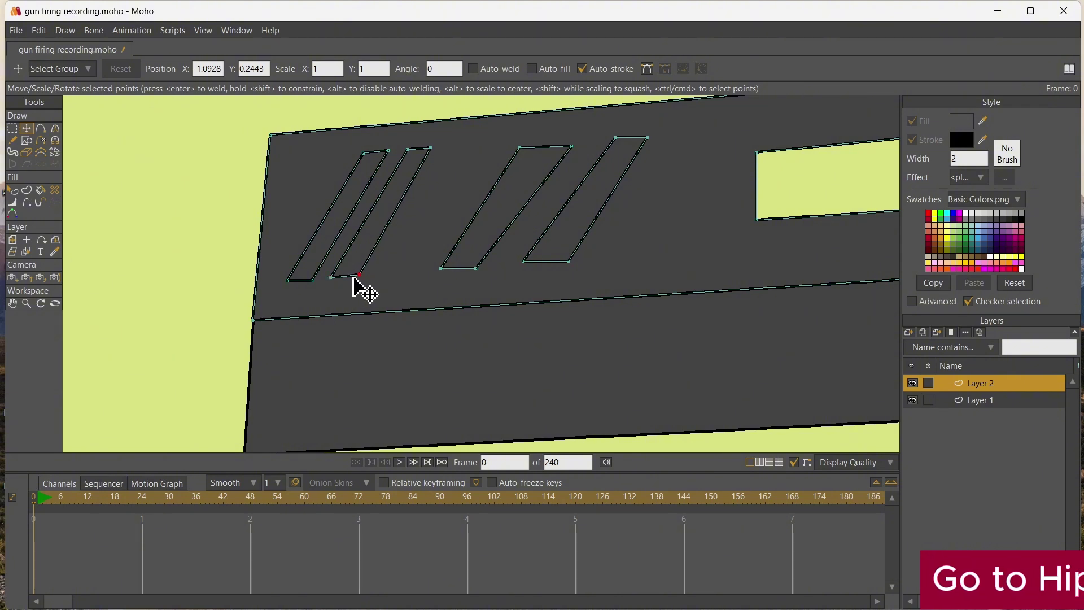
- Move the third slanted bar's four corners to make it narrow and parallel, close beside the second bar
left_click_drag(519, 148, 444, 148)
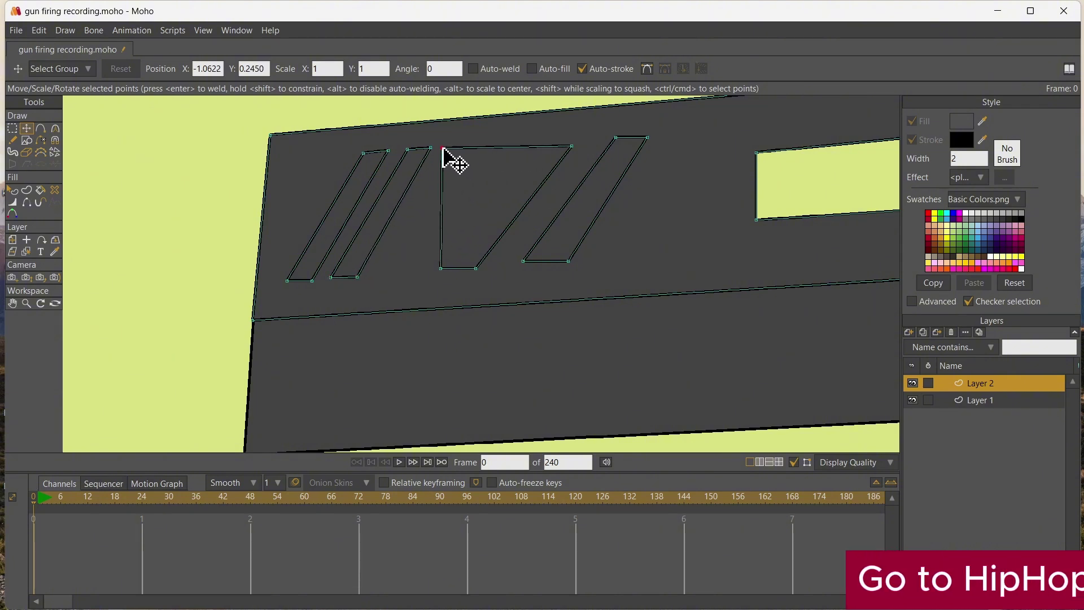
left_click_drag(572, 147, 468, 148)
left_click_drag(441, 267, 375, 276)
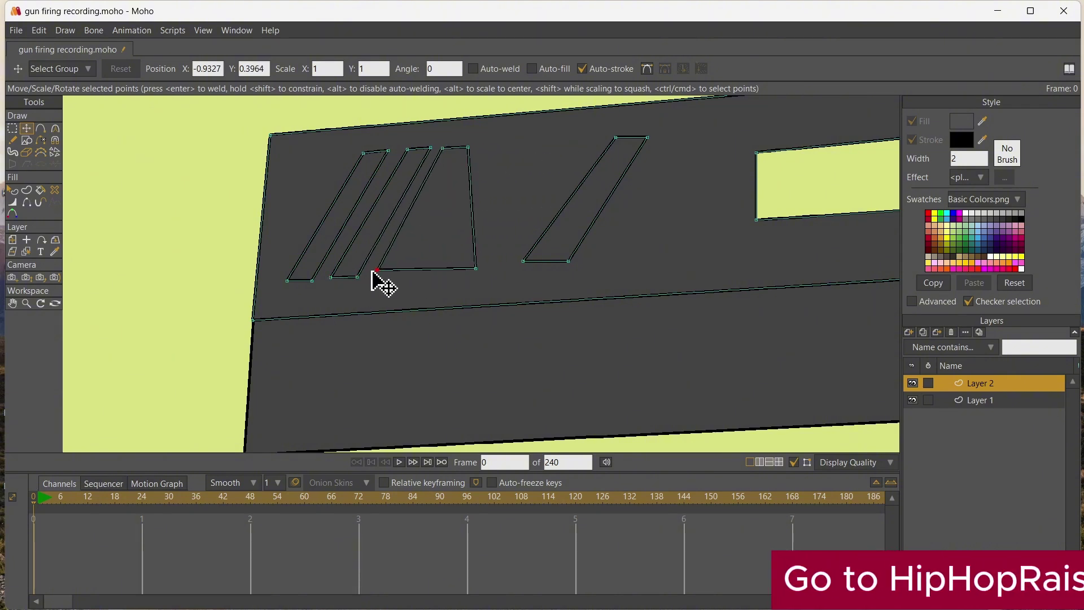
left_click_drag(476, 268, 391, 276)
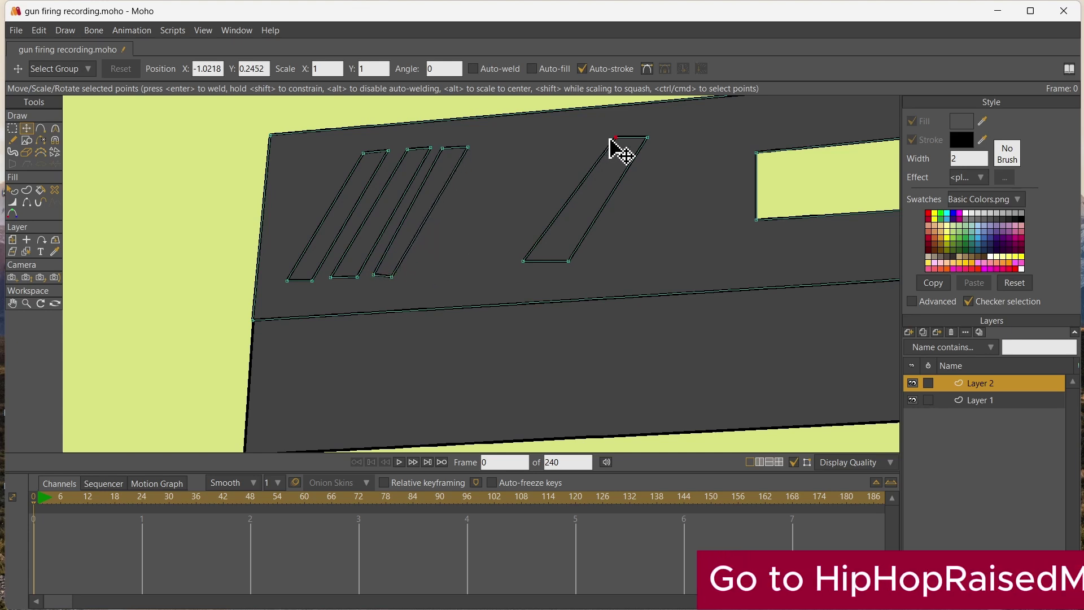
- Move the fourth slanted bar's corners next to the third bar and even out its top edge
left_click_drag(615, 137, 508, 143)
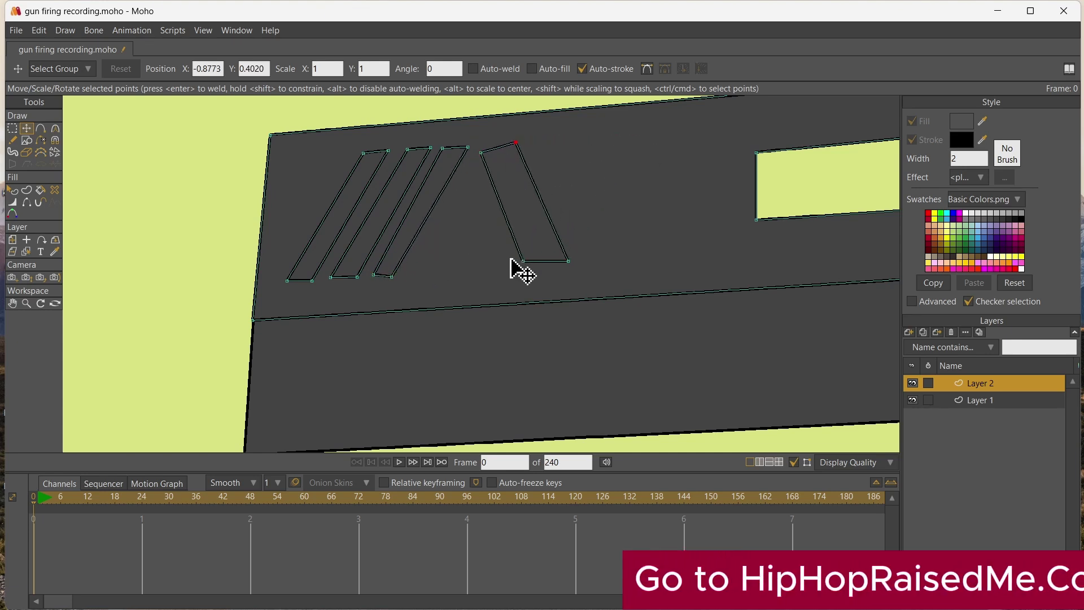
left_click_drag(523, 260, 423, 271)
left_click_drag(568, 261, 444, 269)
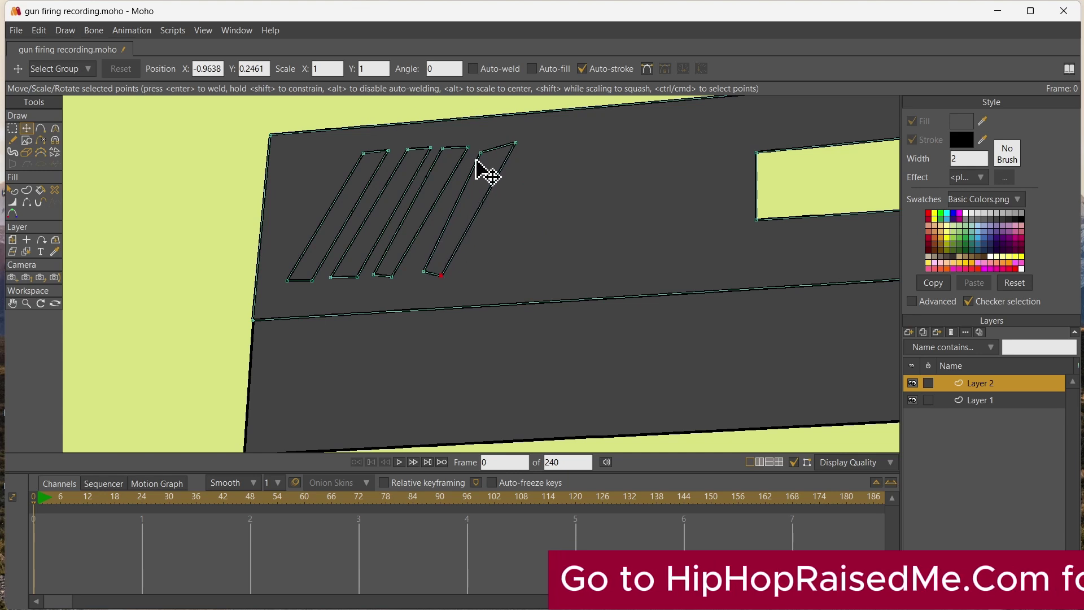
left_click_drag(477, 156, 507, 141)
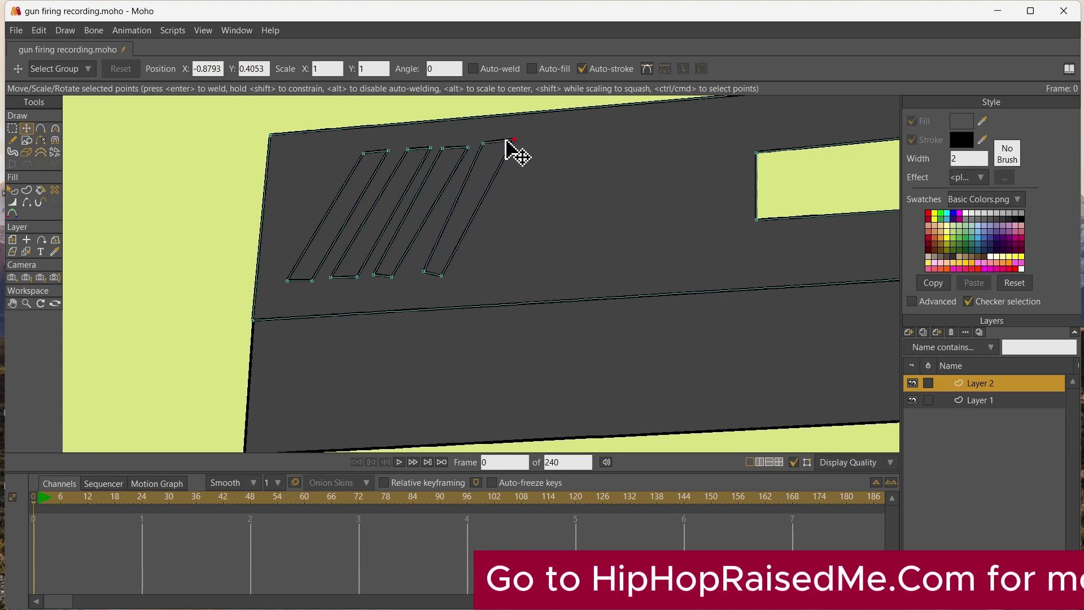
- Add a new vector layer, Layer 3, and move it to the bottom of the layer stack below Layer 1
scroll(508, 140, "down", 5)
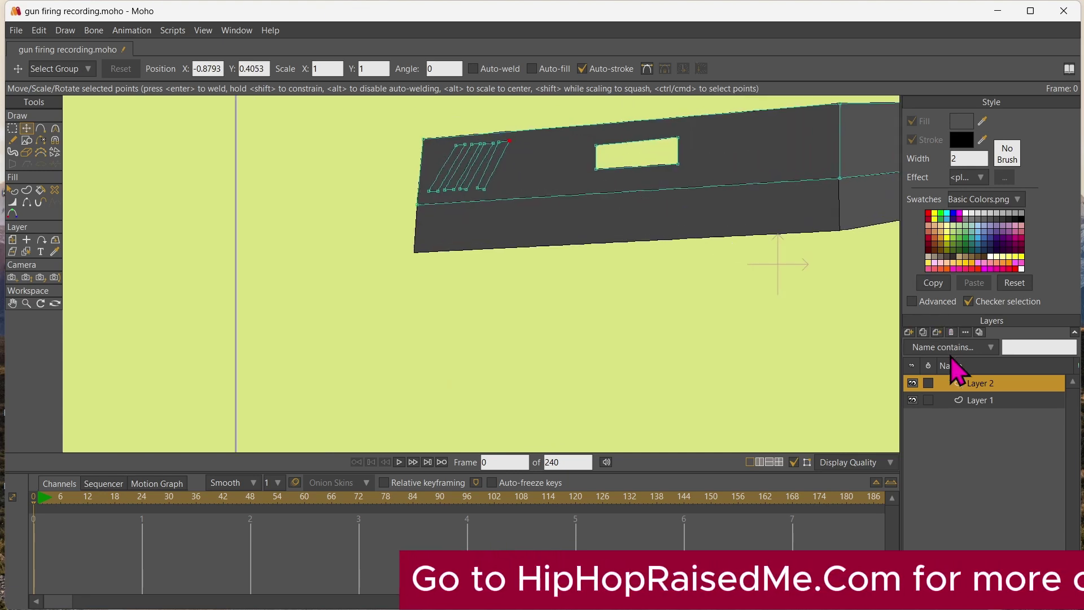
left_click(909, 332)
left_click(993, 357)
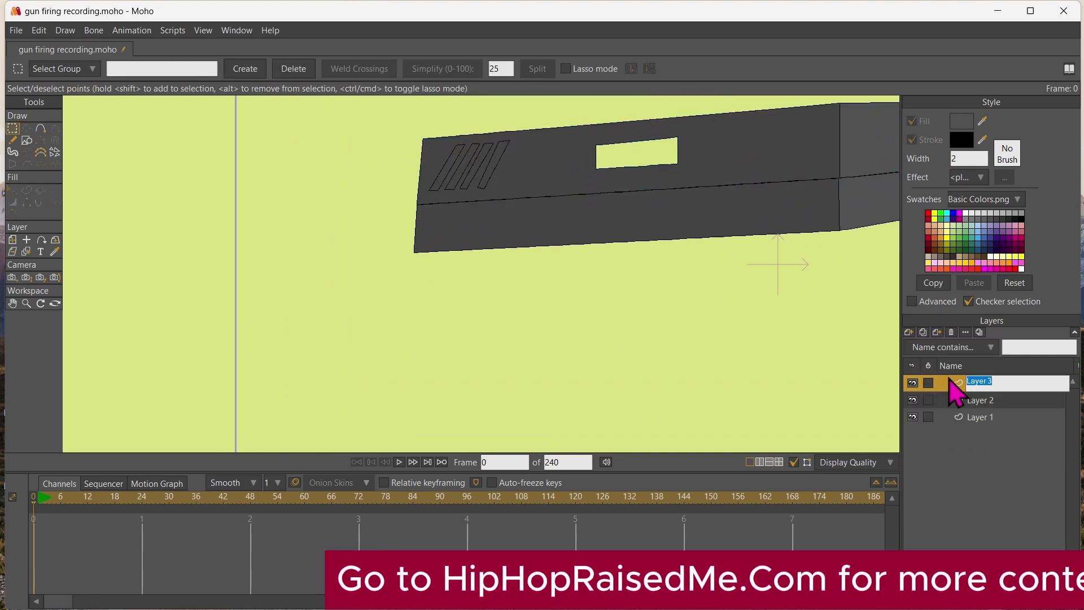
left_click_drag(971, 379, 988, 446)
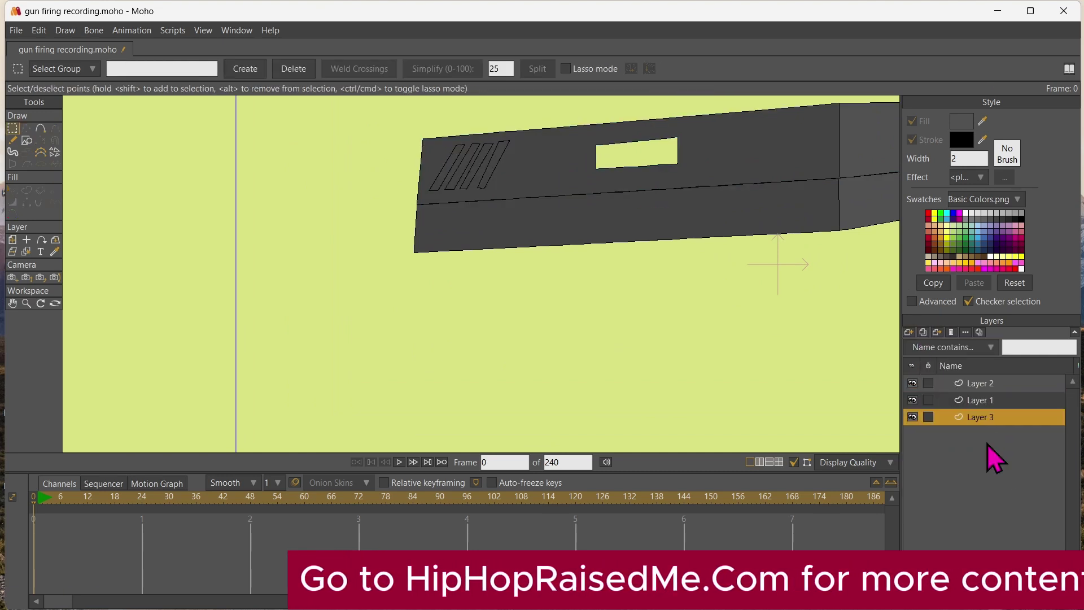
- On Layer 3, outline a four-sided shape around the rectangular slot and add an adjoining four-sided section on its rear side
left_click(41, 128)
left_click_drag(584, 141, 698, 129)
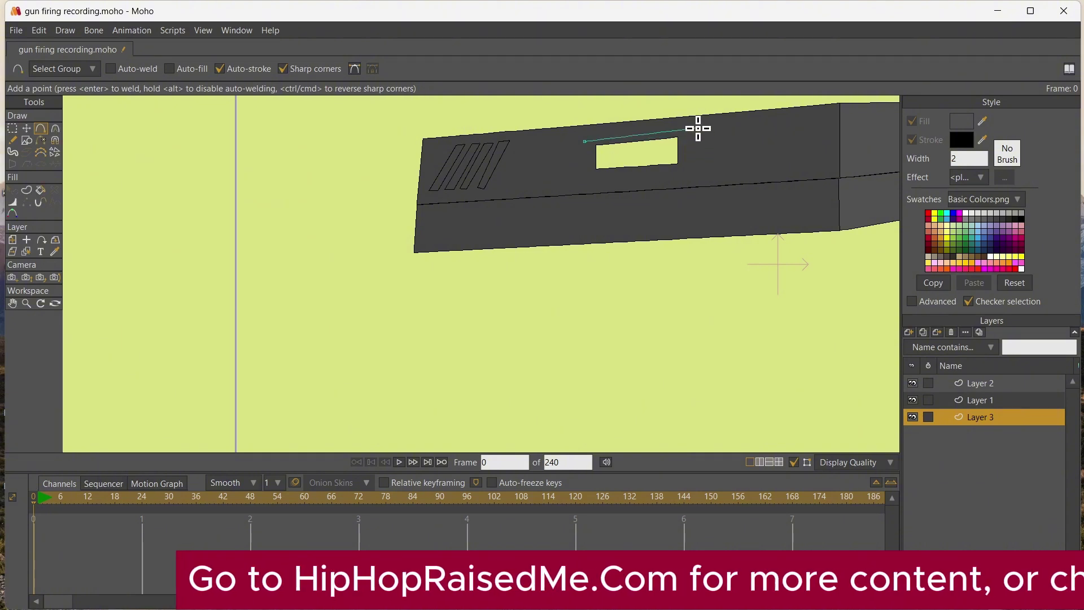
mouse_move(698, 175)
left_mouse_down()
mouse_move(564, 183)
mouse_move(581, 141)
left_mouse_up()
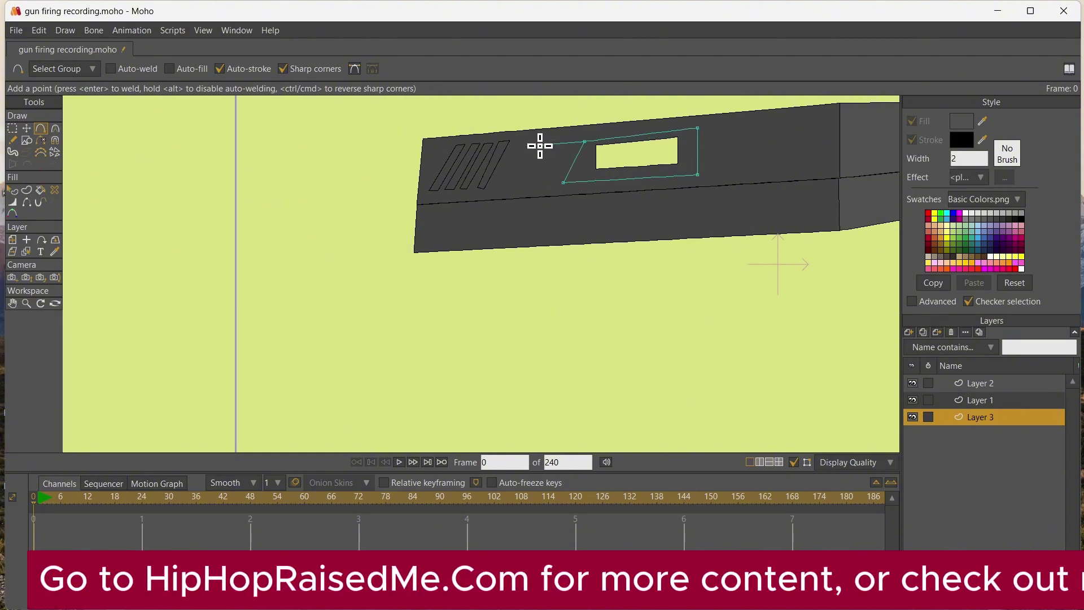
left_click_drag(533, 185, 564, 182)
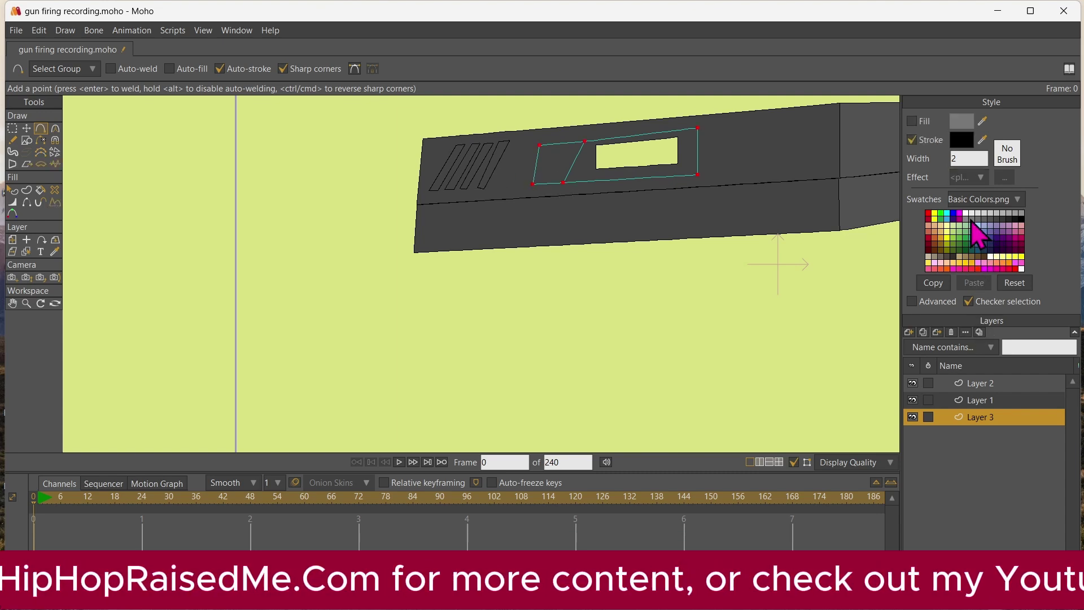
- Fill the shape behind the slot with mid grey and the adjoining rear section with black
left_click(41, 191)
left_click(611, 151)
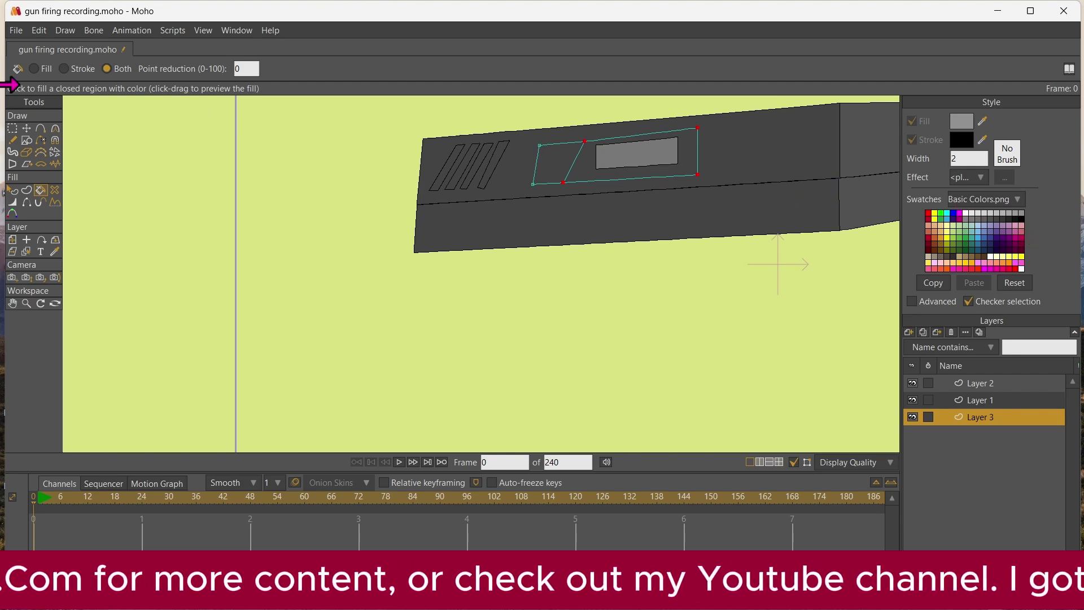
left_click(27, 129)
left_click(649, 286)
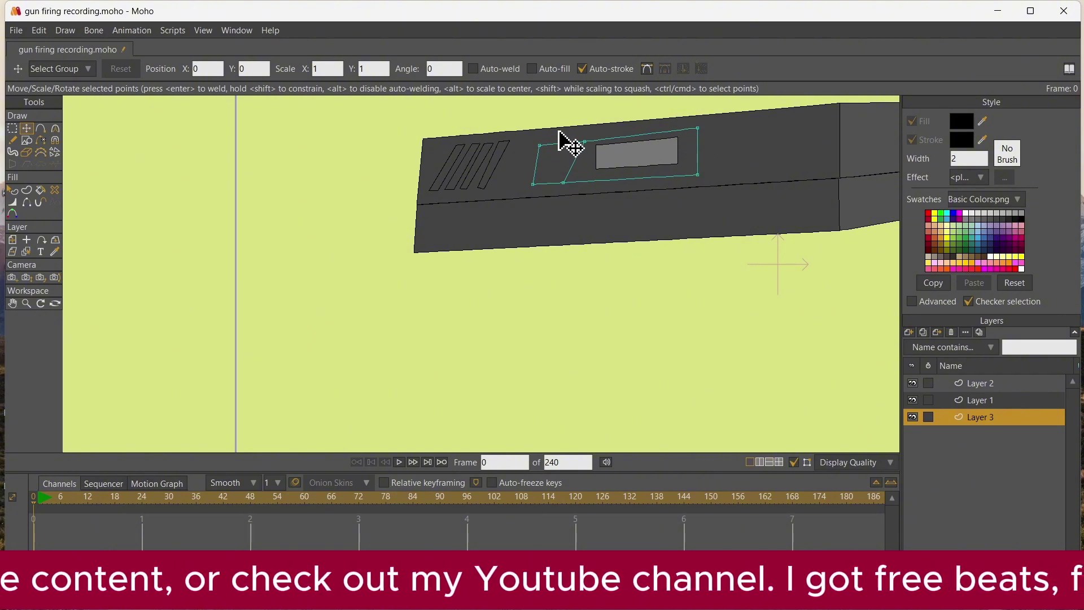
key("u")
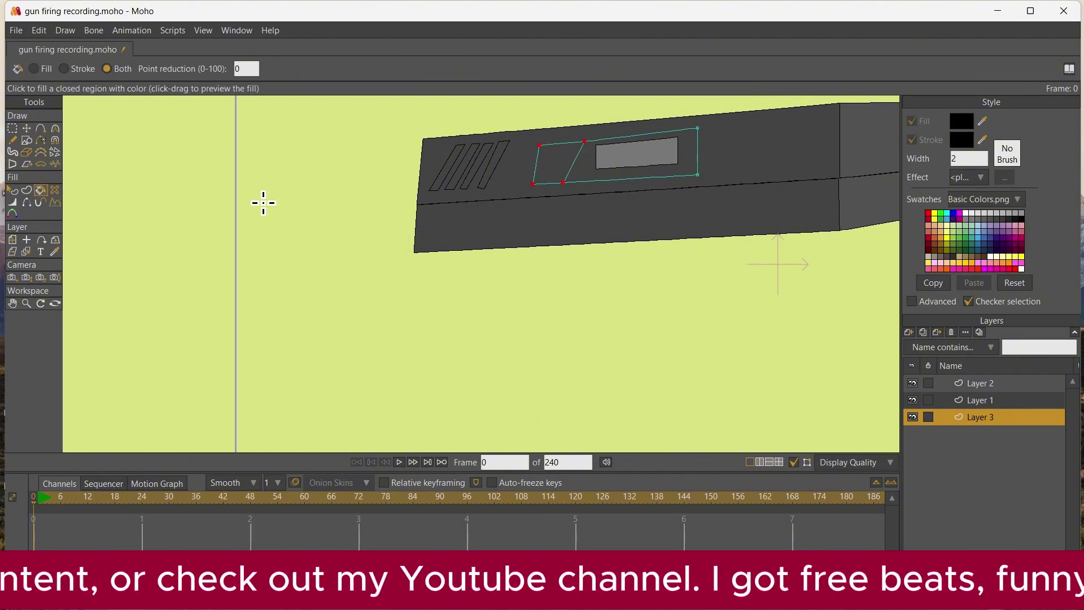
- Move the divider between the grey and black sections forward so it lines up with the slot's rear edge
left_click(12, 303)
left_click_drag(433, 327, 249, 351)
left_click(27, 128)
left_click_drag(406, 164, 415, 163)
left_click_drag(387, 207, 422, 204)
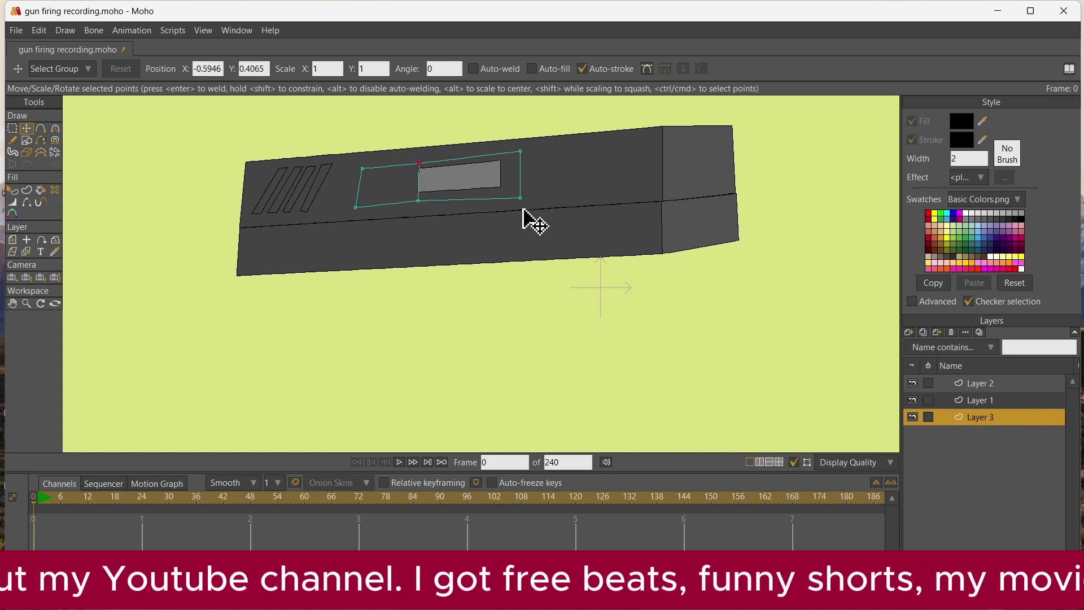
- Pull the grey shape's two front corners inward so it fits more tightly around the slot
left_click_drag(520, 197, 509, 197)
left_click_drag(520, 151, 510, 152)
left_click_drag(509, 197, 509, 193)
left_click_drag(510, 150, 510, 155)
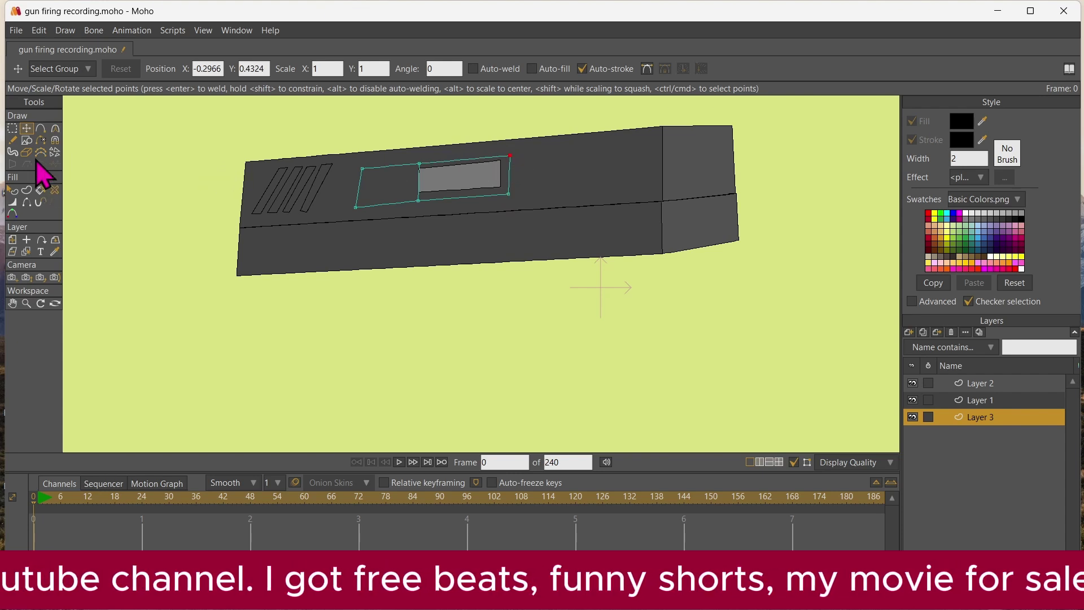
- On Layer 2, draw a circle beyond the end face and connect its top and bottom with an angular outline to form a barrel
left_click(26, 252)
left_click(325, 182)
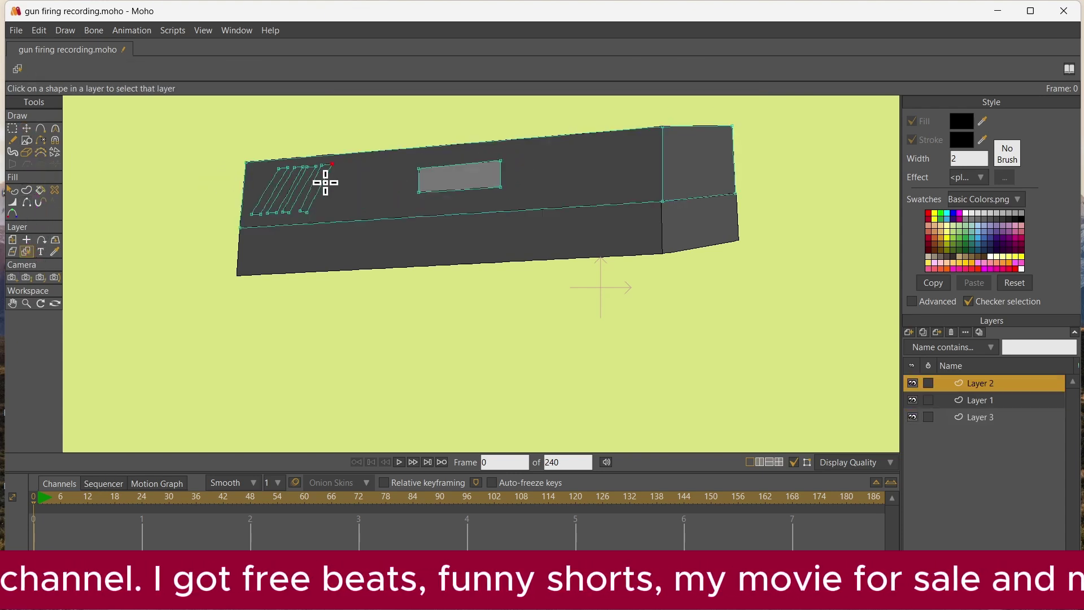
left_click(38, 140)
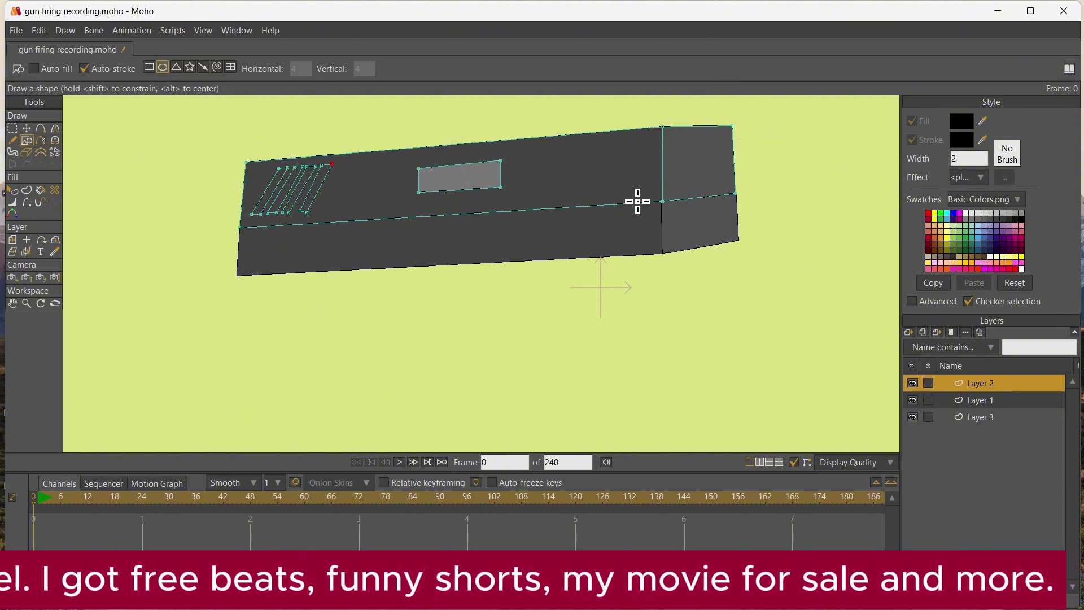
left_click_drag(770, 140, 809, 175)
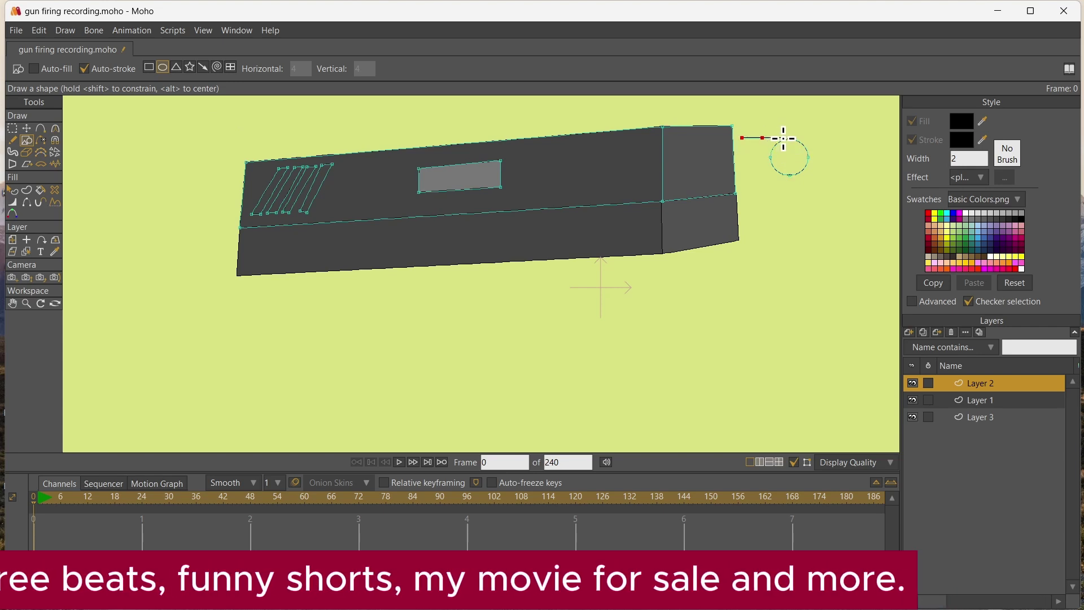
key("a")
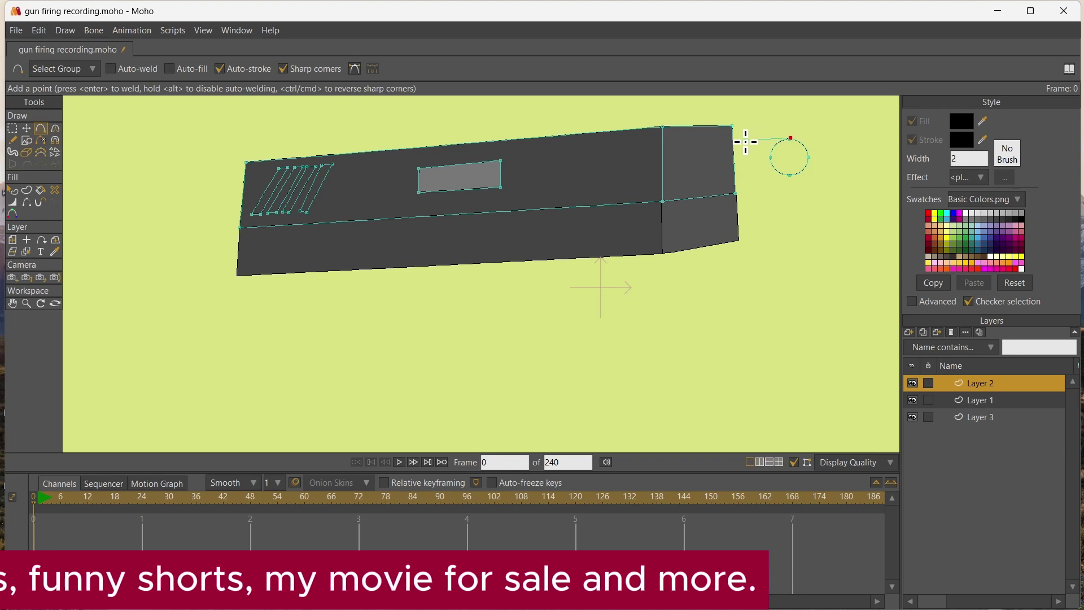
left_click(746, 173)
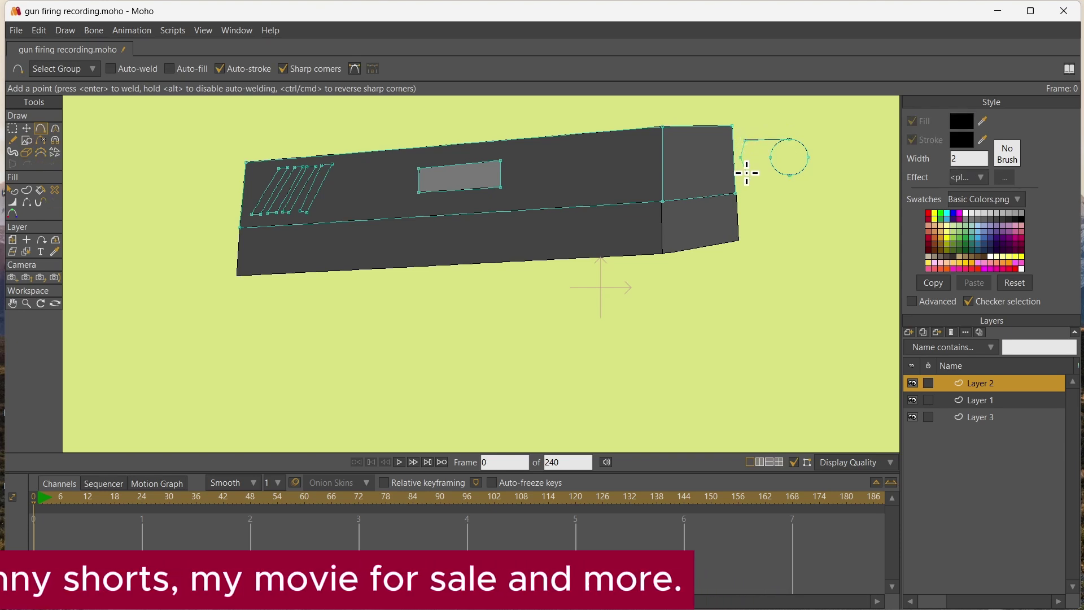
left_click(790, 175)
key("Return")
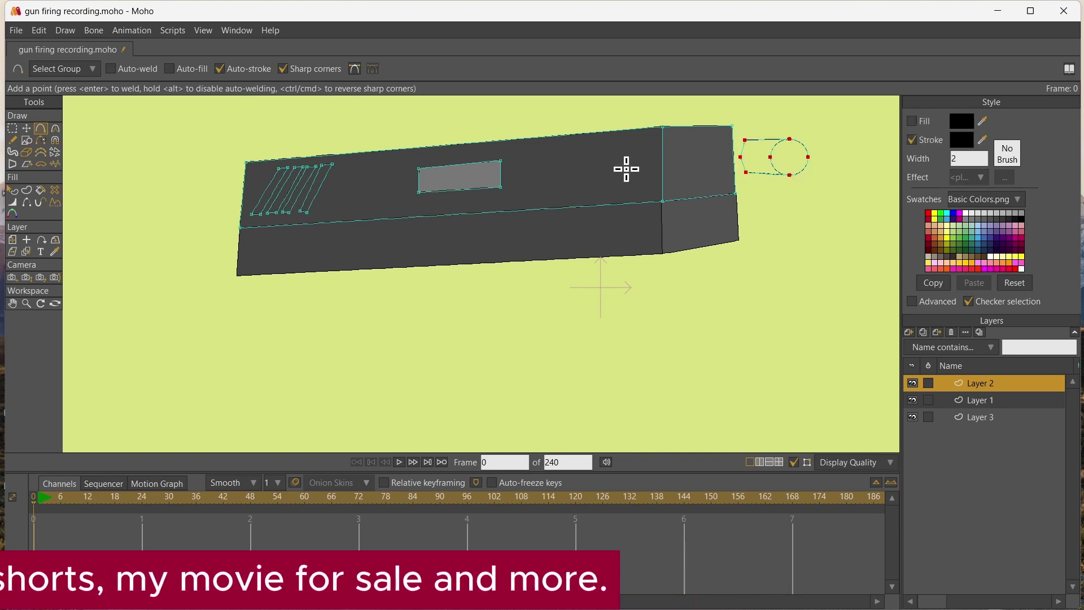
- Draw a smaller circle centred inside the barrel's front circle for the bore
left_click(26, 141)
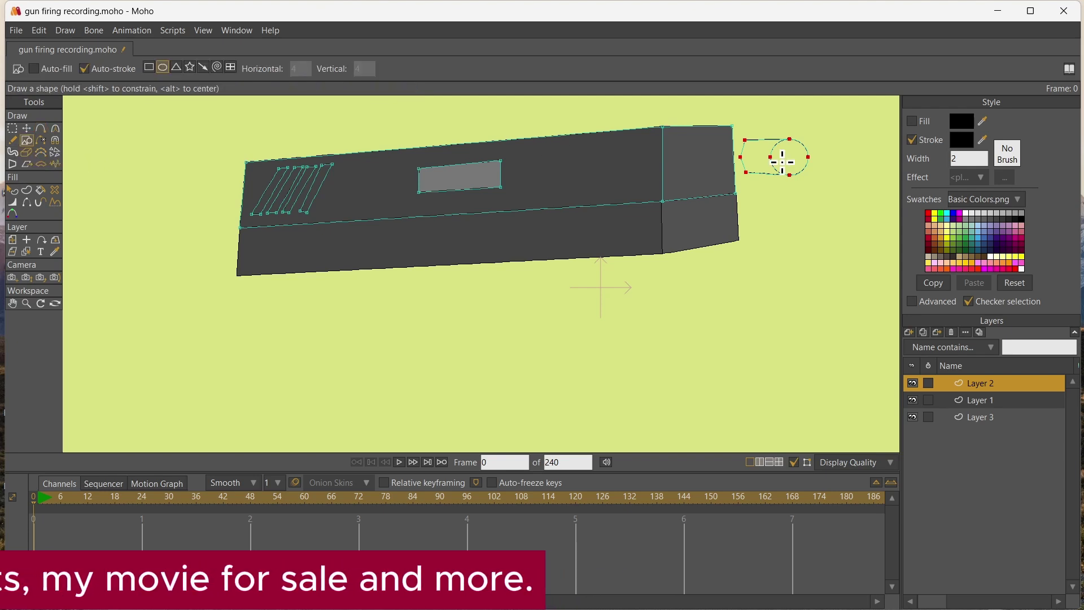
scroll(789, 157, "up", 3)
left_click_drag(787, 139, 816, 168)
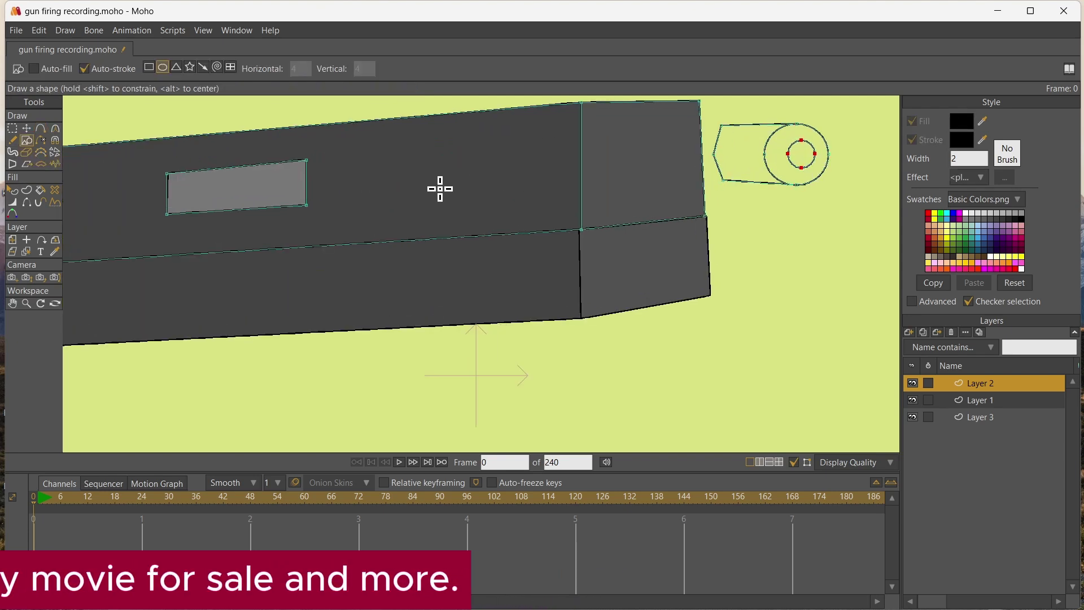
- Fill the barrel's side and front ring with the slot's grey and fill the bore with black
left_click(38, 191)
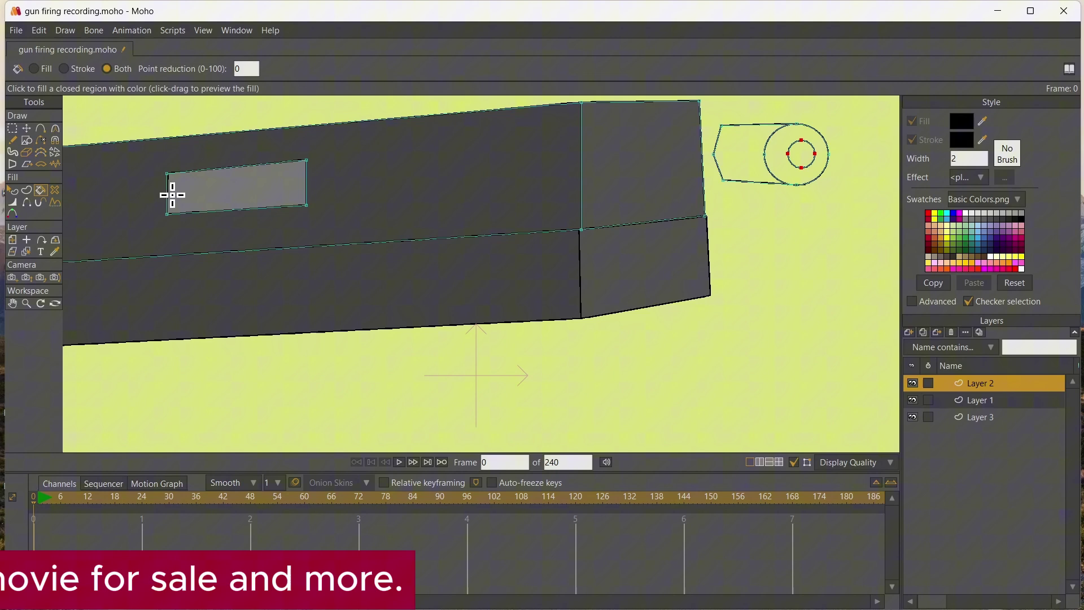
left_click(55, 251)
left_click(236, 188)
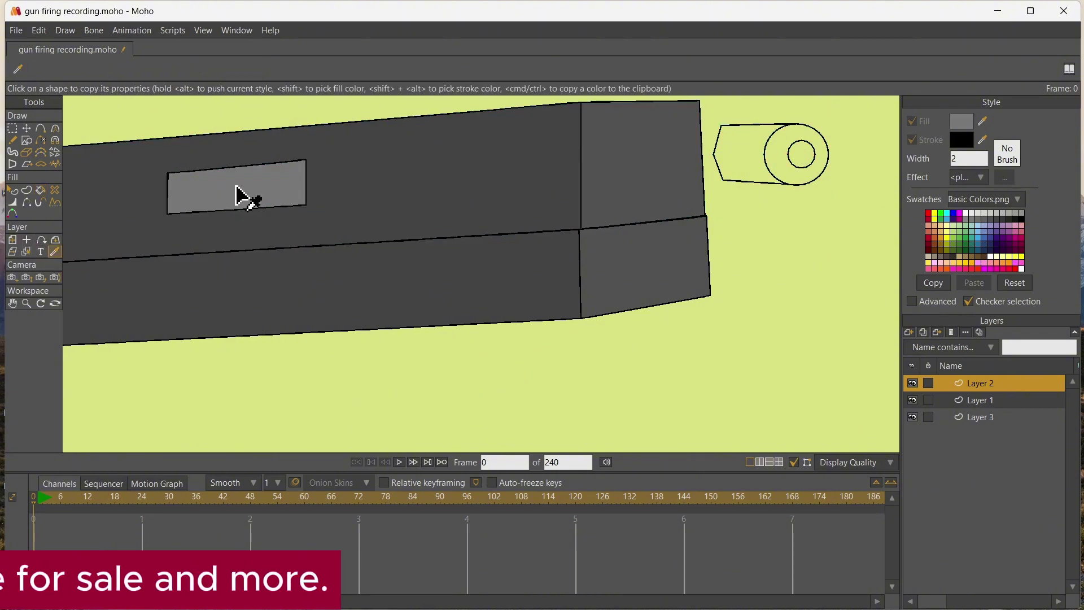
left_click(40, 191)
left_click(744, 147)
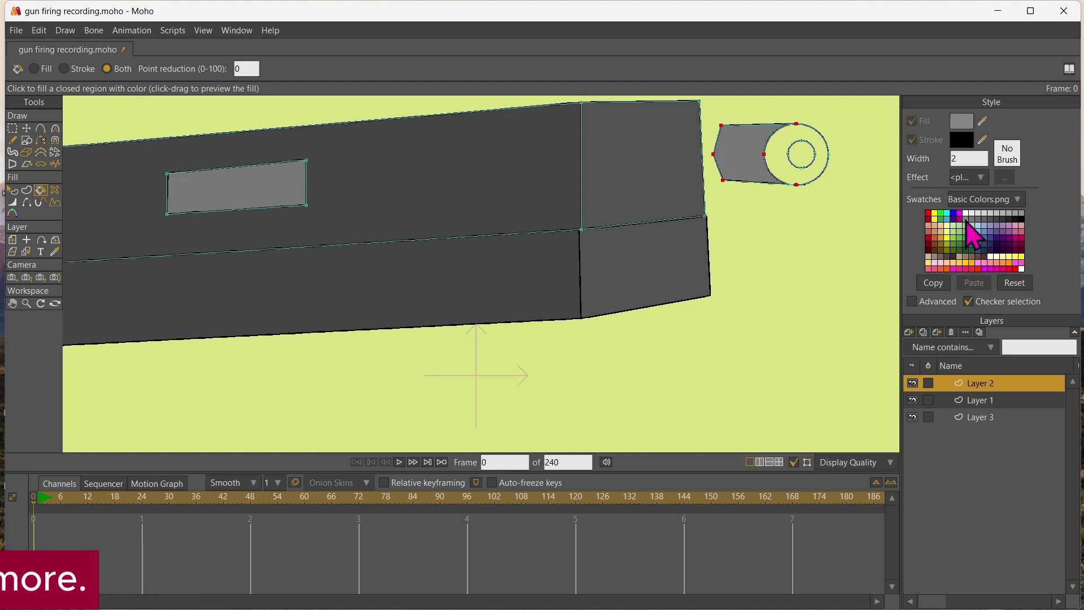
left_click(777, 145)
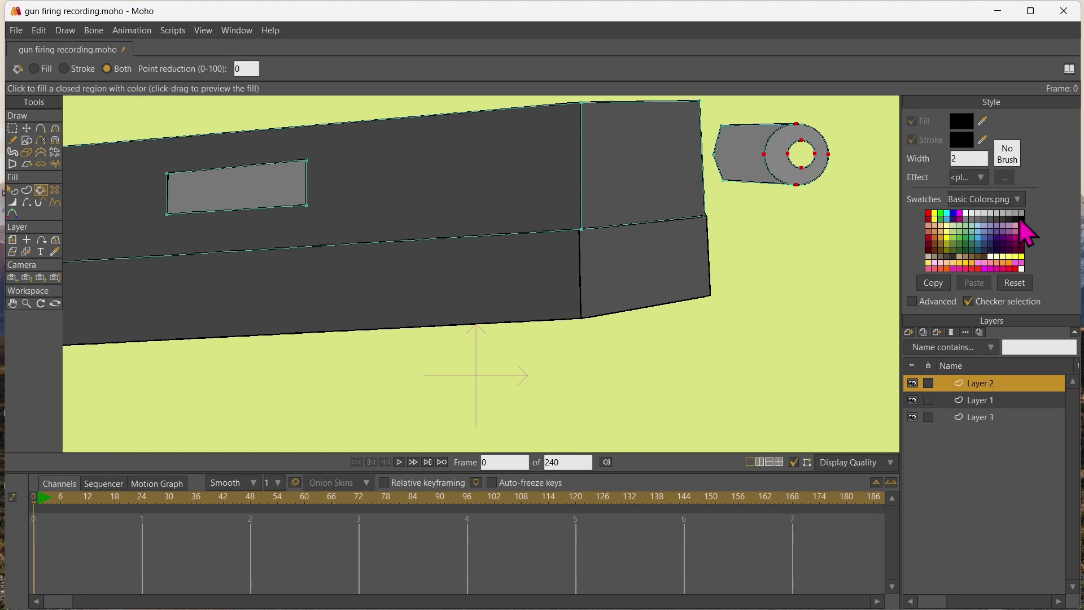
left_click(800, 153)
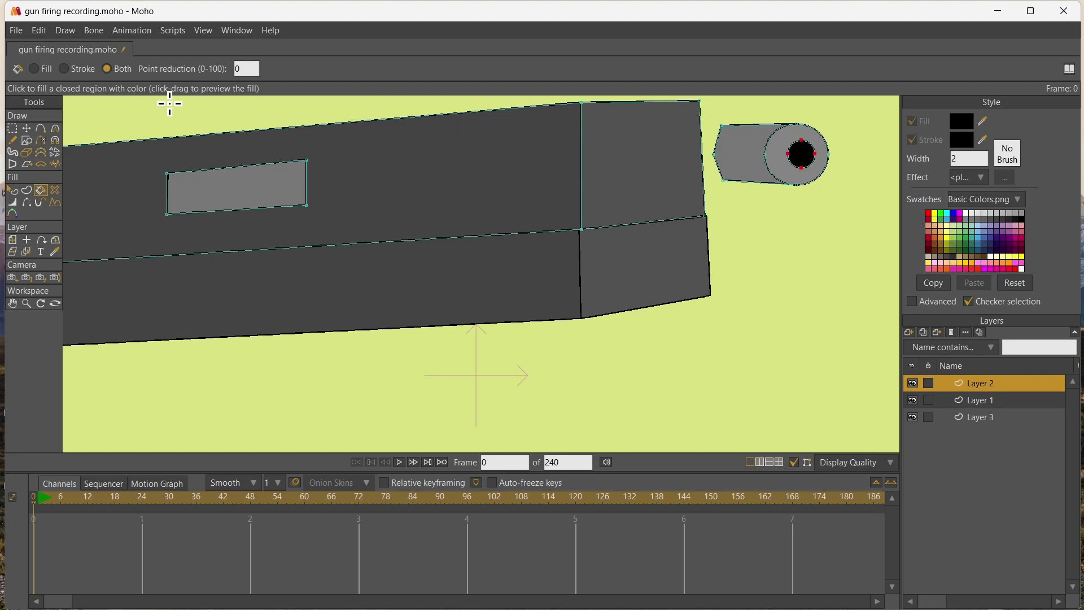
- Move the whole barrel onto the upper end face and curve its angular rear edge
left_click(13, 129)
left_click_drag(706, 113, 729, 235)
key("t")
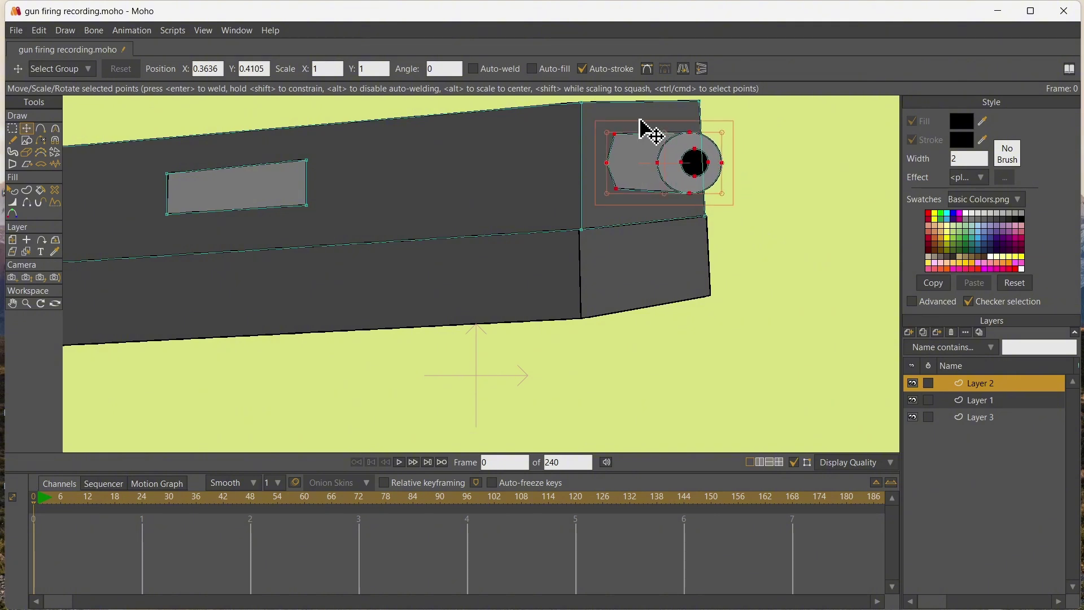
key("c")
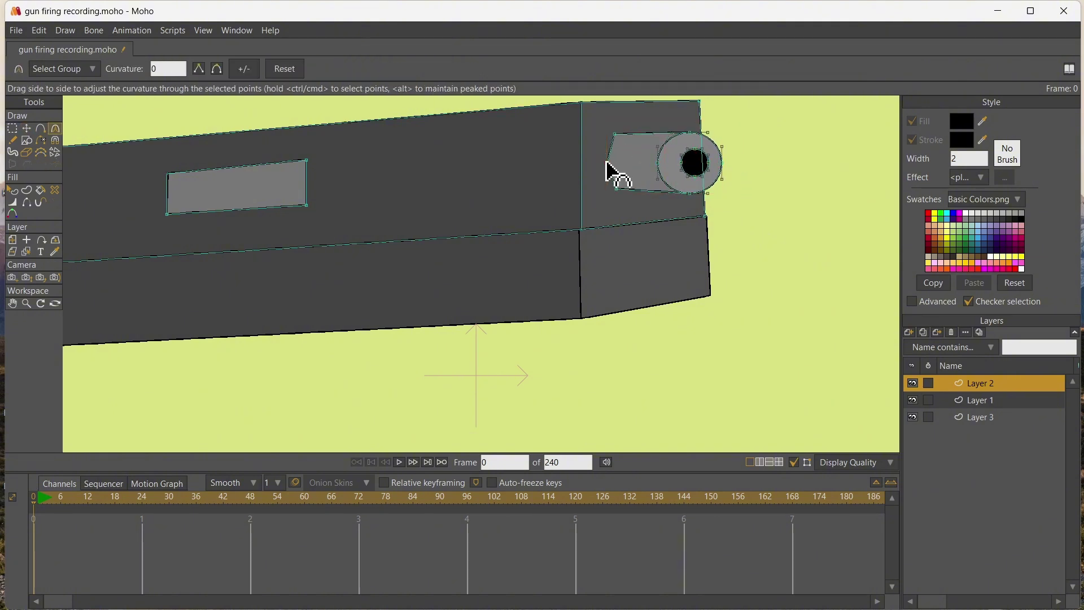
- Shorten the barrel by moving its front ring and bore rearward, and nudge its rear edge point outward
left_click(13, 129)
left_click_drag(643, 124, 738, 203)
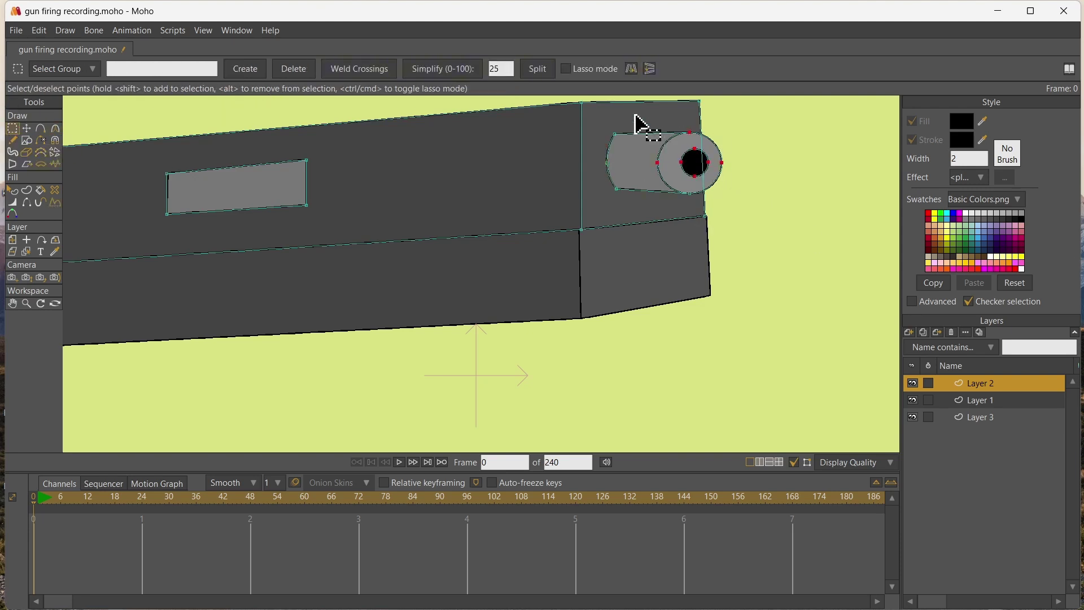
left_click_drag(636, 121, 735, 209)
left_click(26, 129)
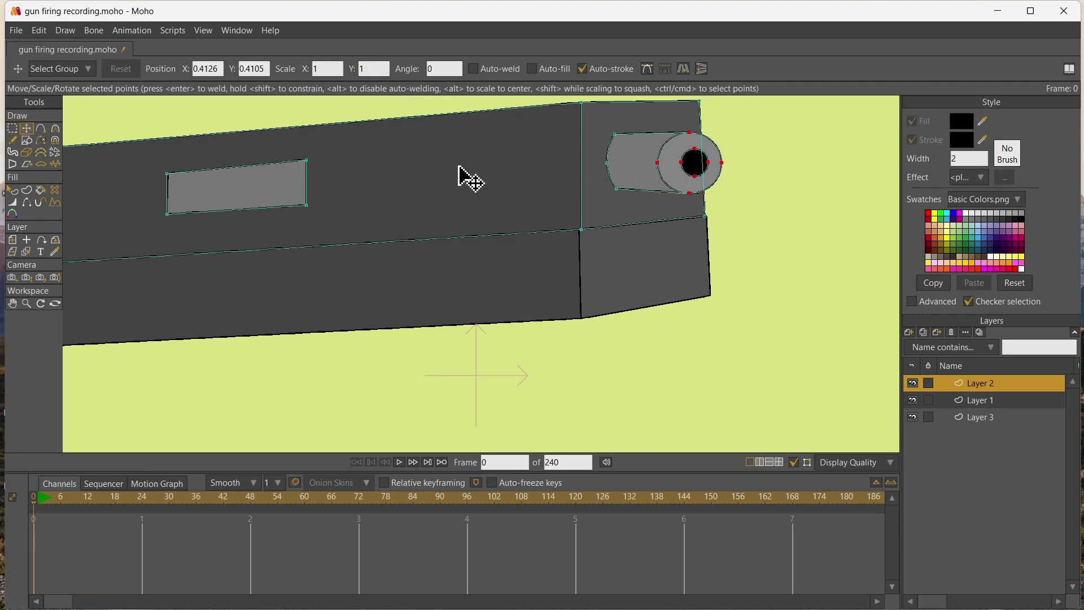
left_click_drag(458, 165, 431, 175)
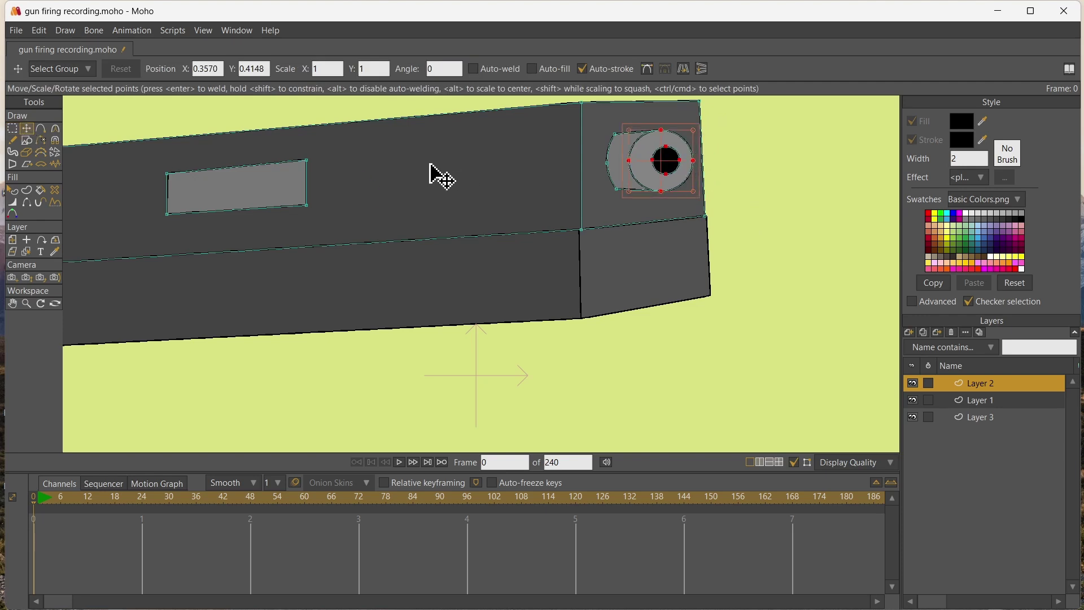
left_click(608, 163)
left_click_drag(608, 164, 604, 164)
scroll(581, 178, "down", 3)
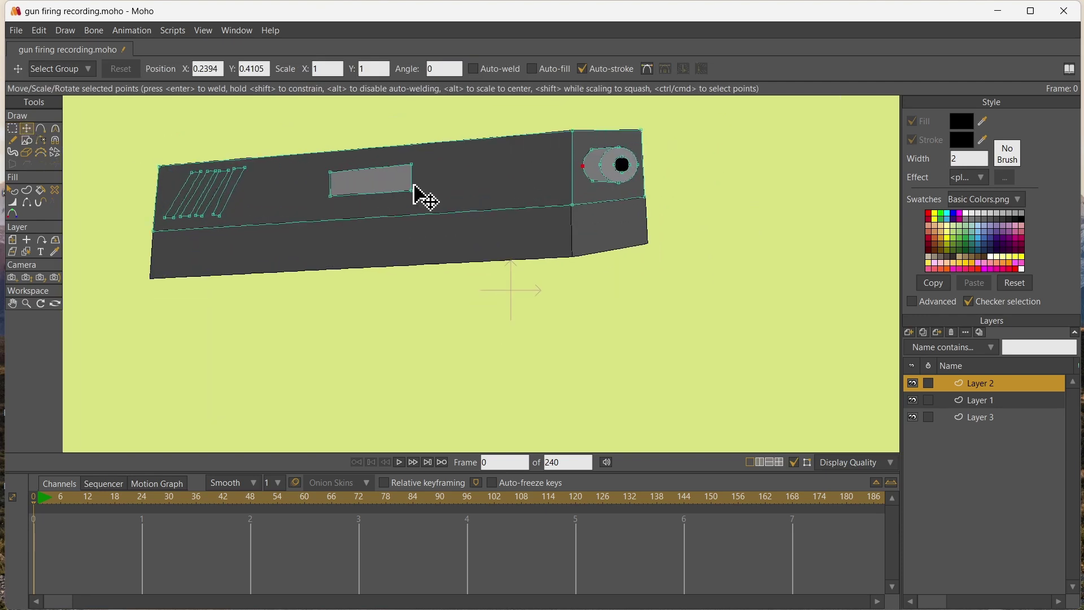
- Draw a front sight above the gun's front end as a long triangular side with a narrow four-sided front face
left_click(12, 304)
left_click_drag(460, 265, 449, 353)
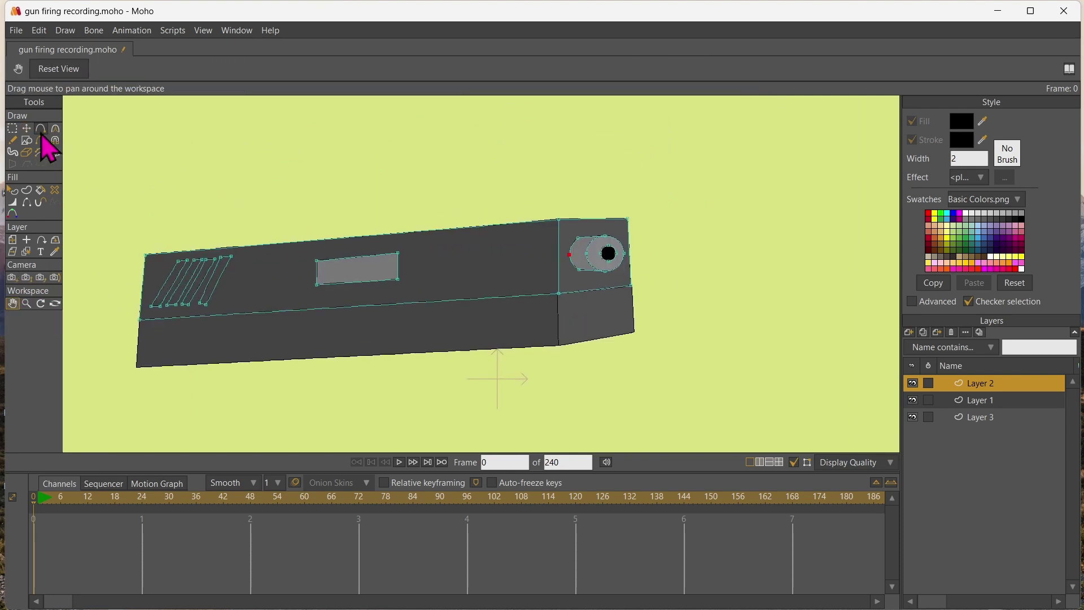
left_click(41, 129)
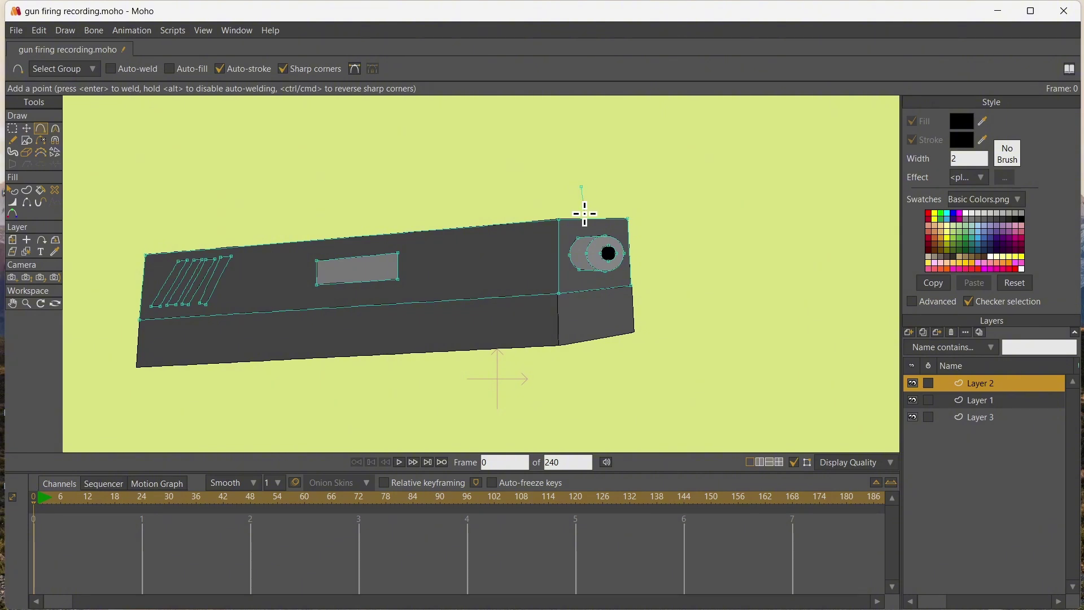
left_click(585, 184)
mouse_move(560, 193)
left_mouse_down()
mouse_move(499, 213)
mouse_move(564, 213)
left_mouse_up()
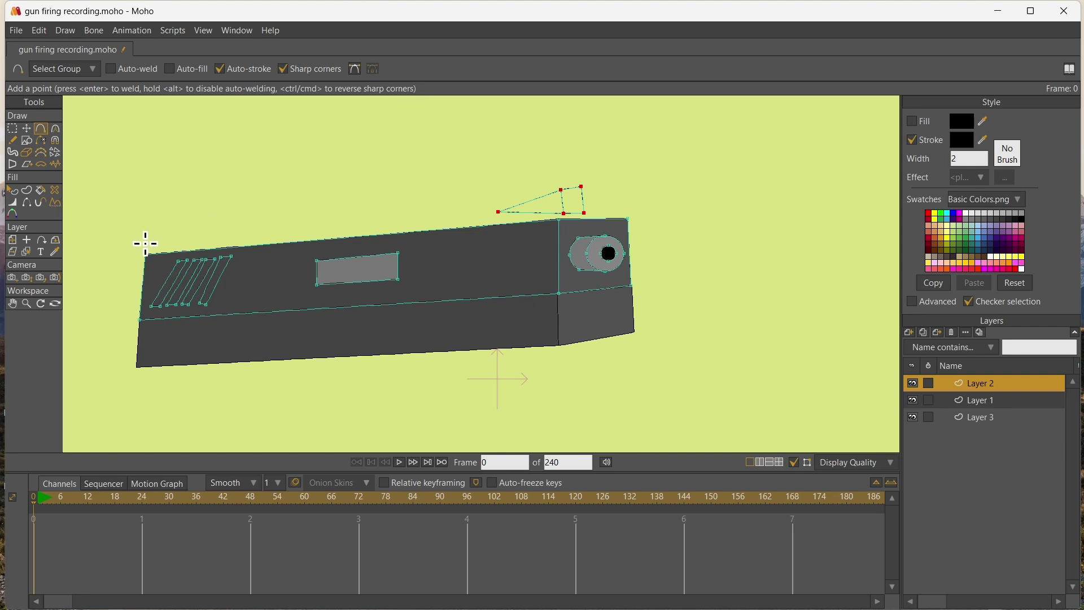
- Fill the sight's front face with the barrel's grey and its triangular side with a darker grey
left_click(55, 251)
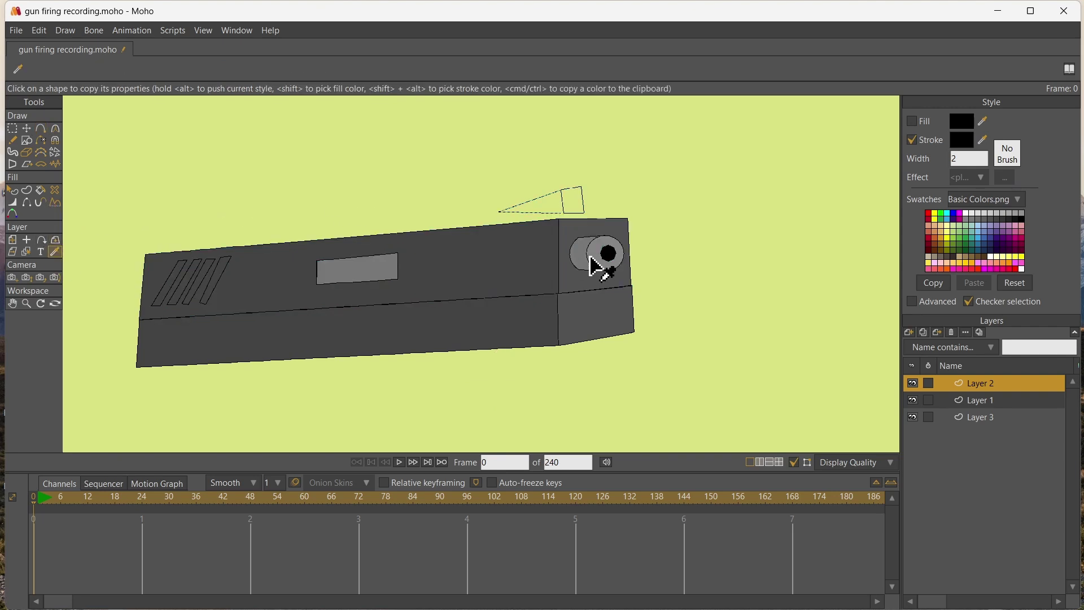
key("p")
left_click(576, 204)
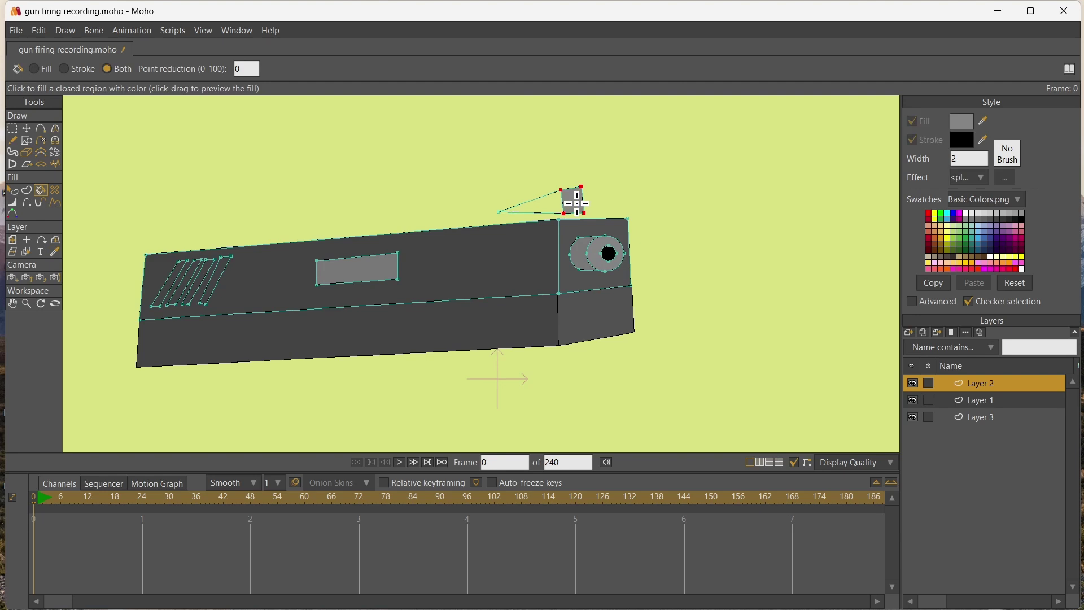
left_click(54, 251)
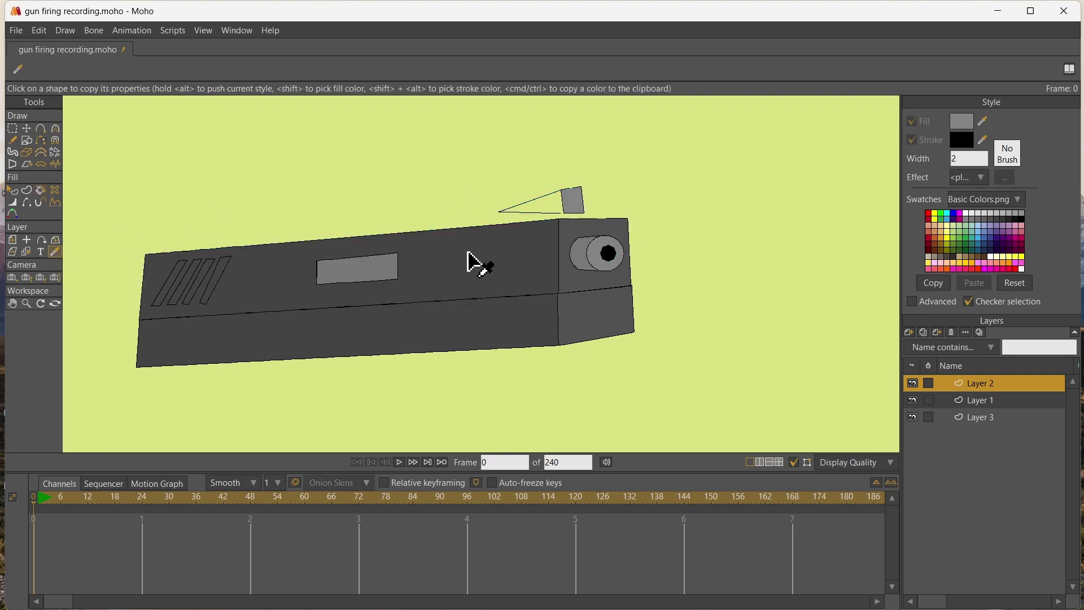
key("p")
left_click(528, 206)
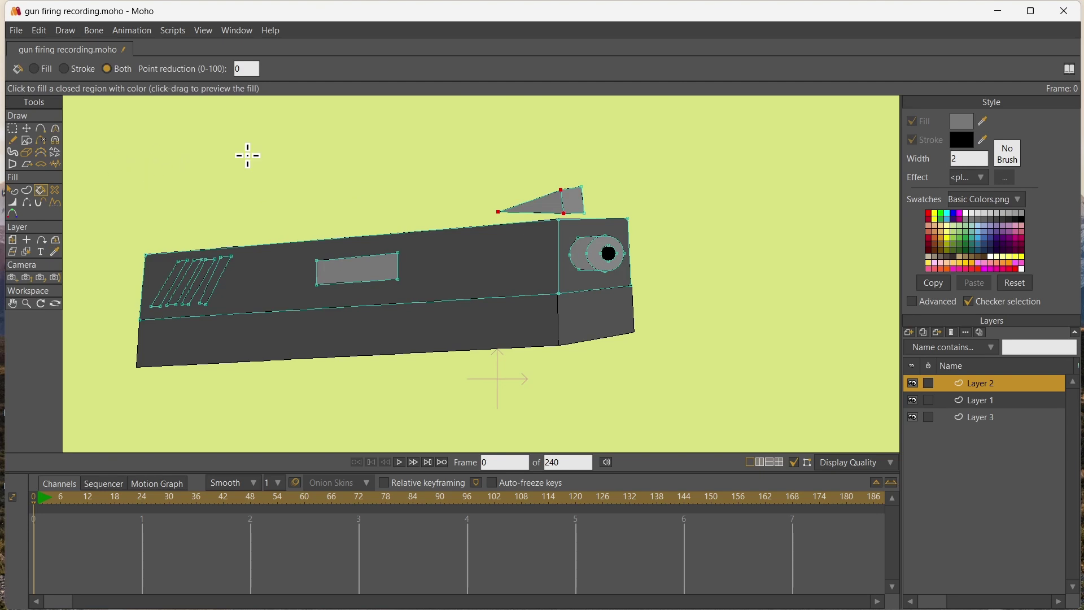
- Select the whole front sight and move it slightly forward above the gun's front corner
left_click(12, 129)
left_click_drag(489, 179, 603, 226)
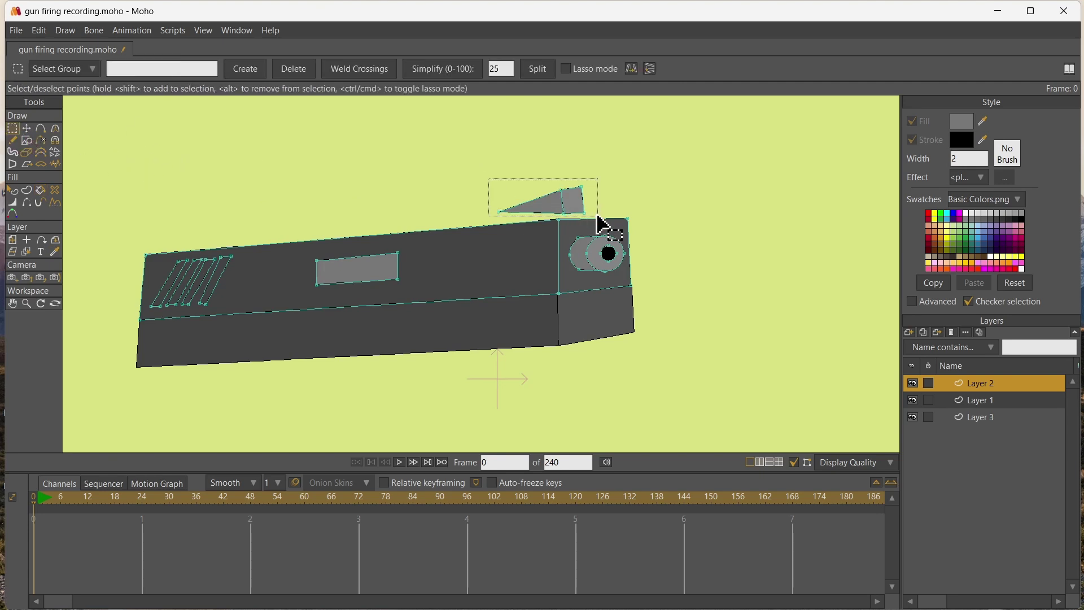
key("t")
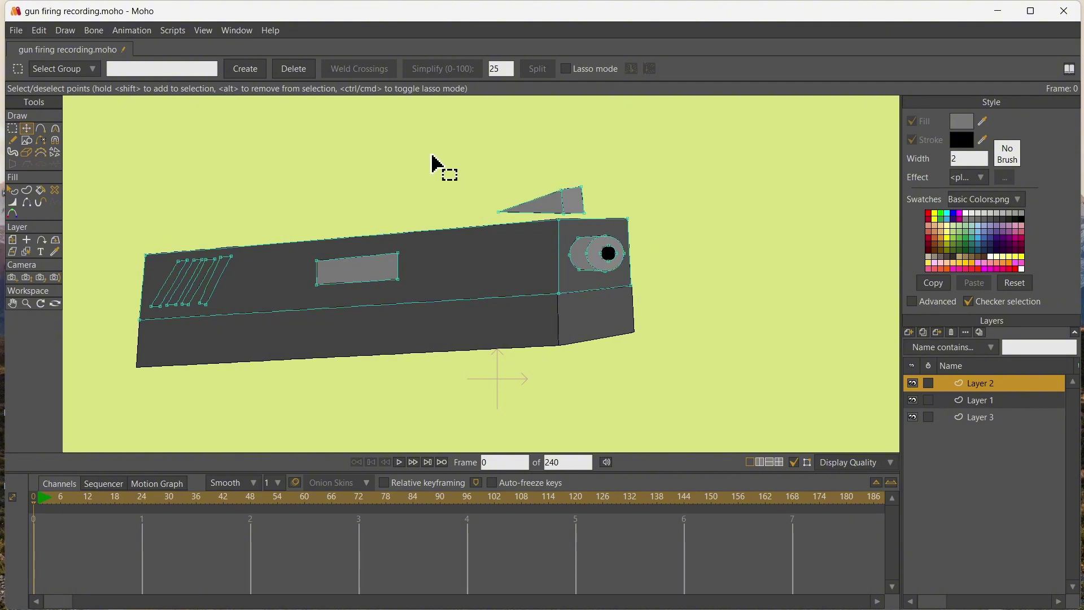
left_click(16, 130)
left_click_drag(484, 164, 594, 226)
left_click(26, 129)
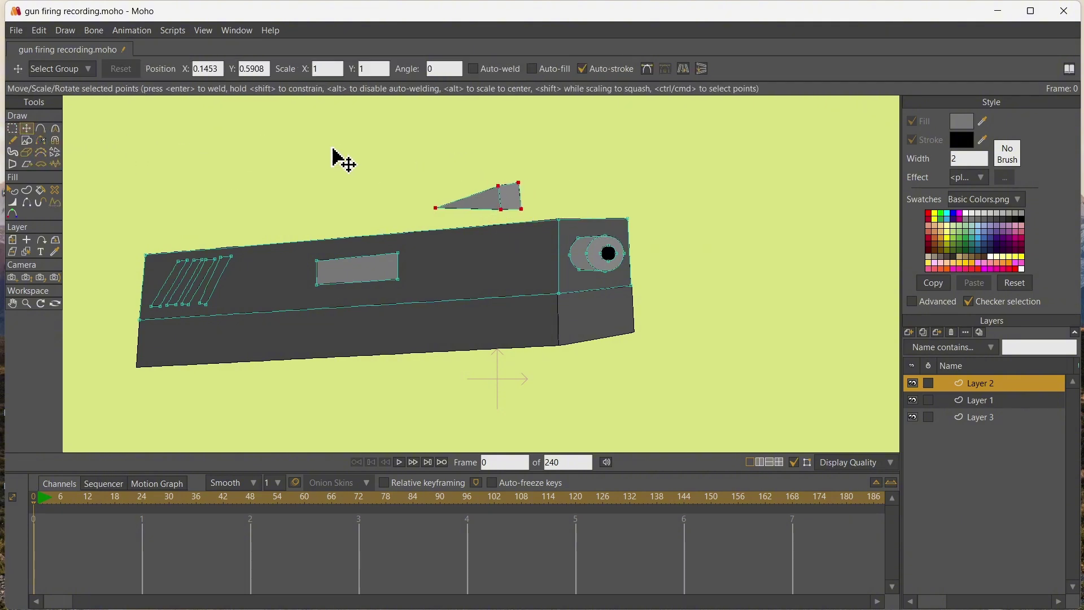
left_click(411, 148)
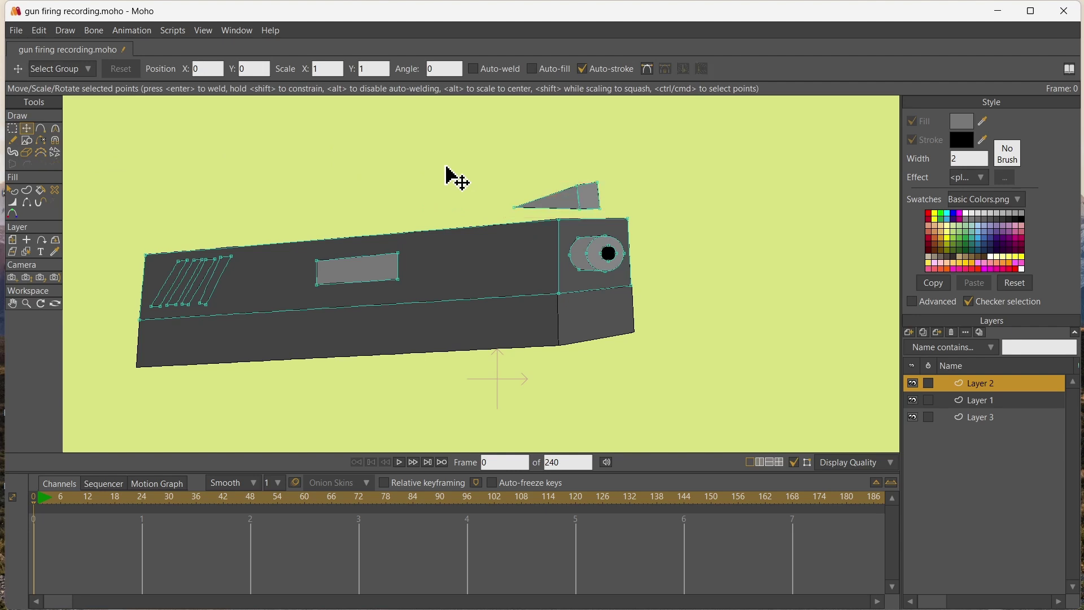
- Duplicate the front sight and move a copy to the rear end of the gun's top edge
left_click(558, 193)
left_click_drag(559, 194, 515, 171)
left_click(586, 190)
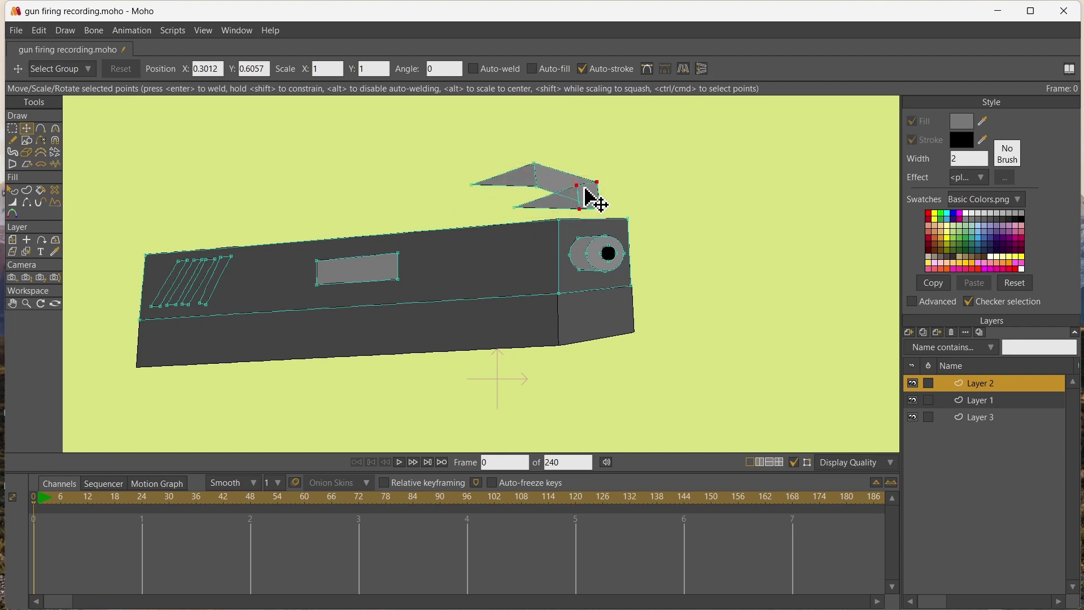
left_click_drag(585, 190, 568, 124)
left_click(589, 165)
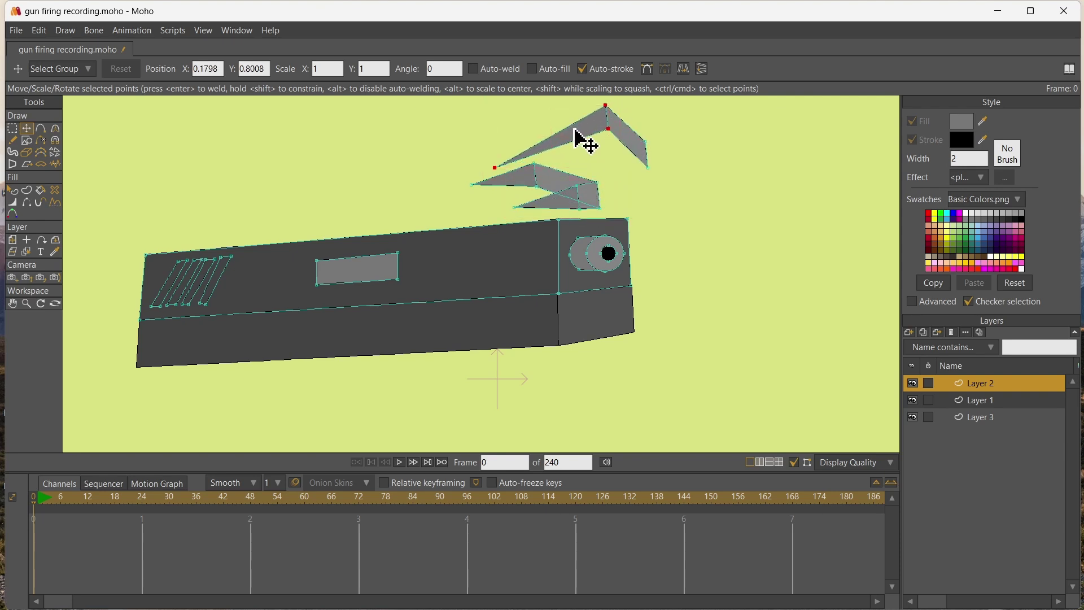
left_click(12, 129)
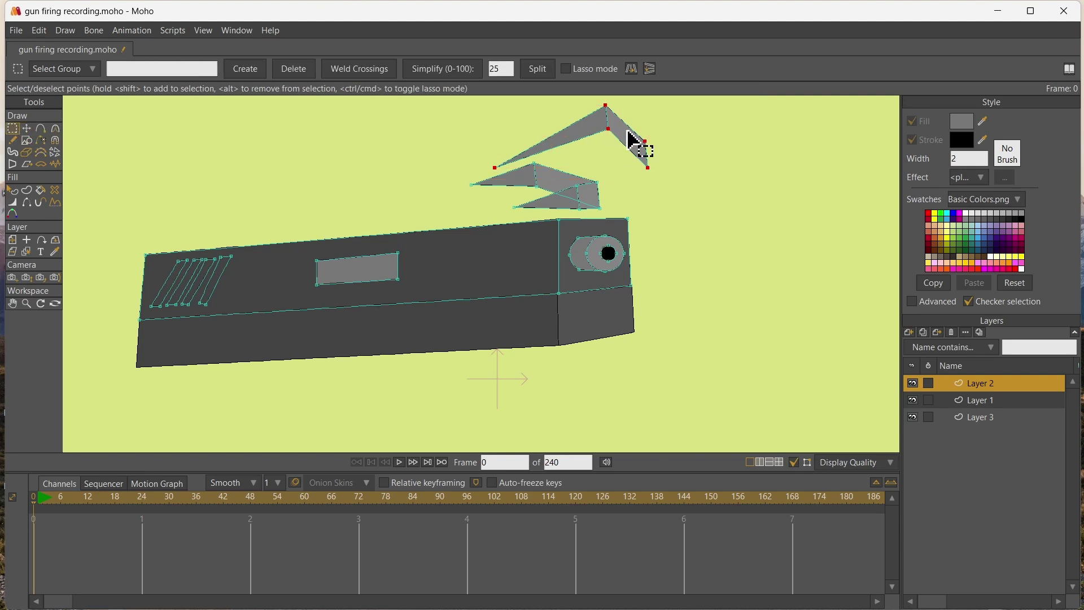
left_click(27, 129)
left_click_drag(271, 160, 13, 219)
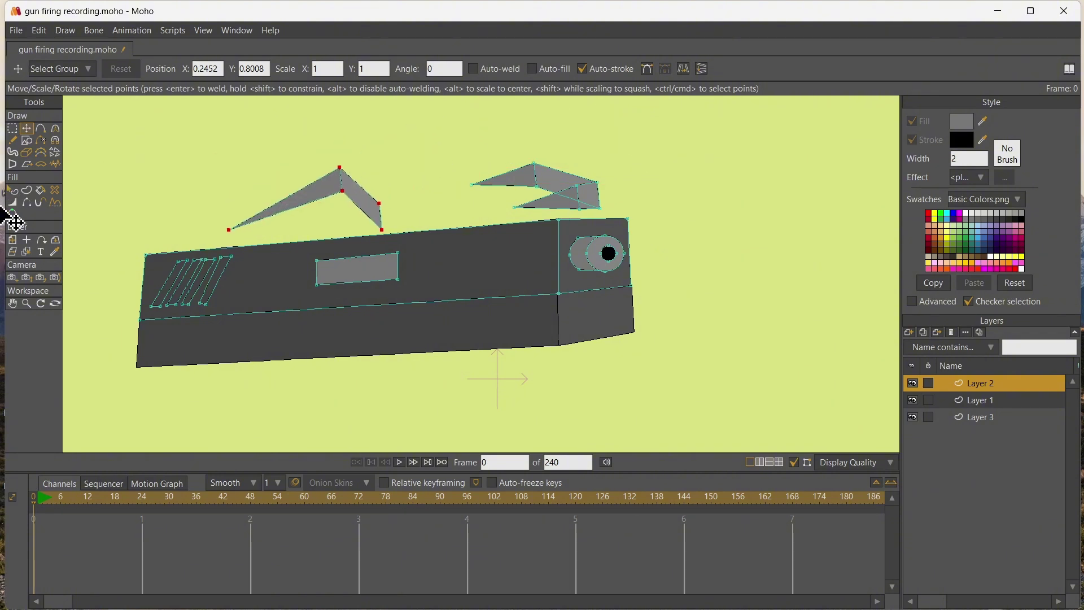
left_click_drag(382, 153, 283, 169)
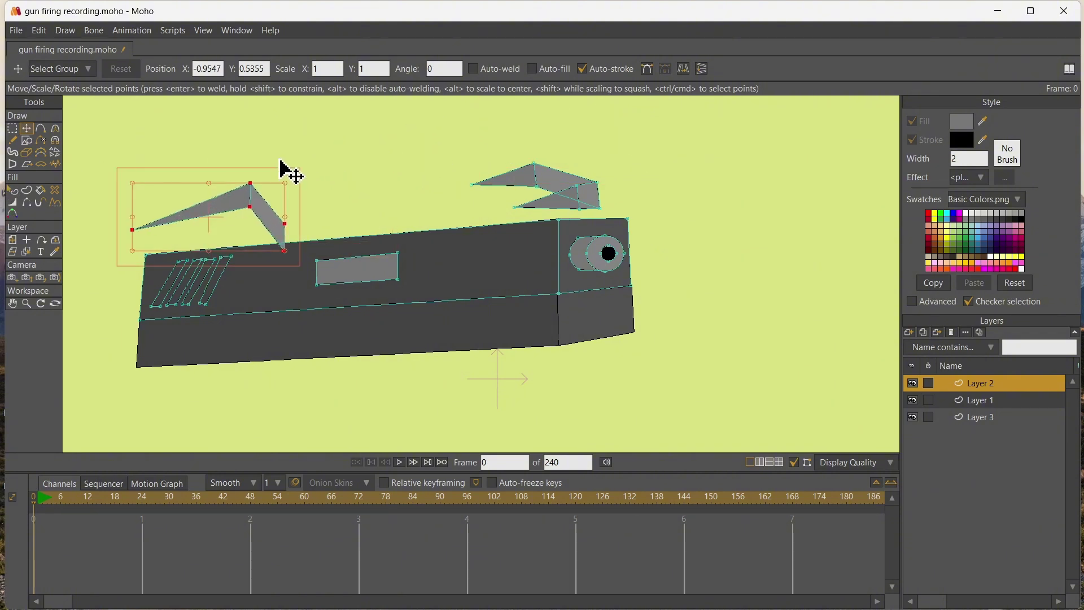
- Add a point to the rear copy and reshape it into a low block sitting on the gun's top edge as the rear sight
mouse_move(251, 210)
left_mouse_down()
mouse_move(252, 249)
mouse_move(285, 222)
mouse_move(248, 214)
left_mouse_up()
key("a")
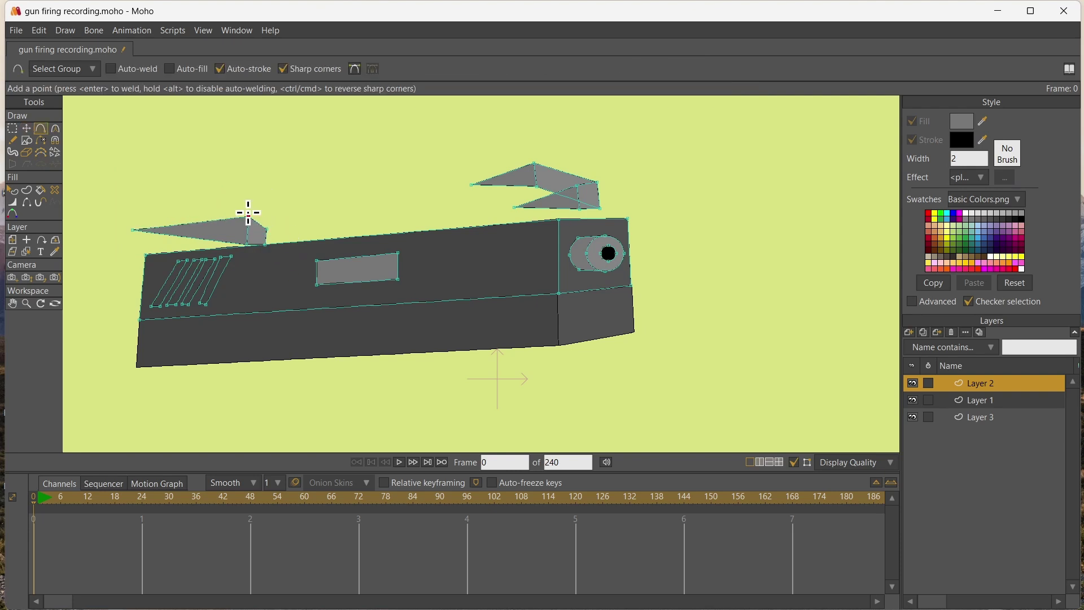
left_click(27, 129)
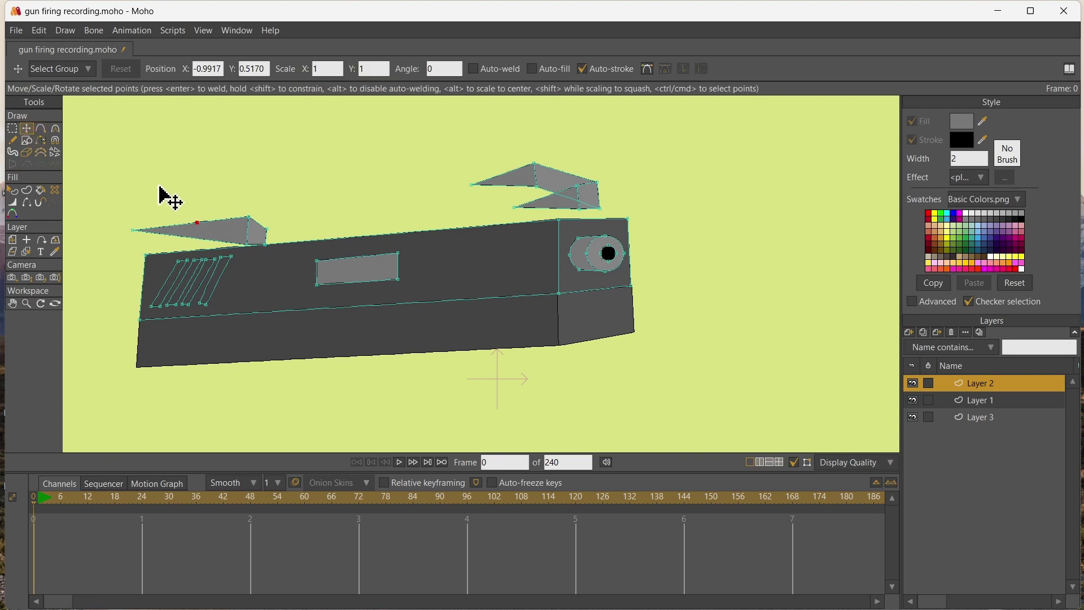
left_click(133, 230)
left_click_drag(133, 233, 193, 244)
left_click(217, 242)
left_click(264, 231)
left_click_drag(265, 231, 239, 247)
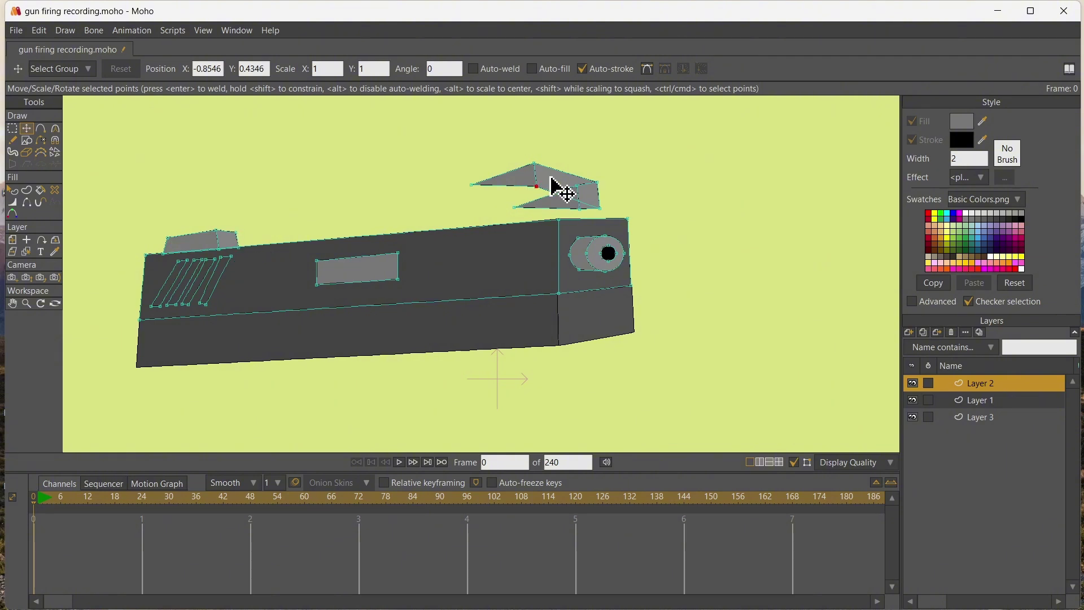
- Pull the distorted leftover copy clear of the front sight and delete it
left_click(544, 170)
left_click_drag(544, 170, 523, 139)
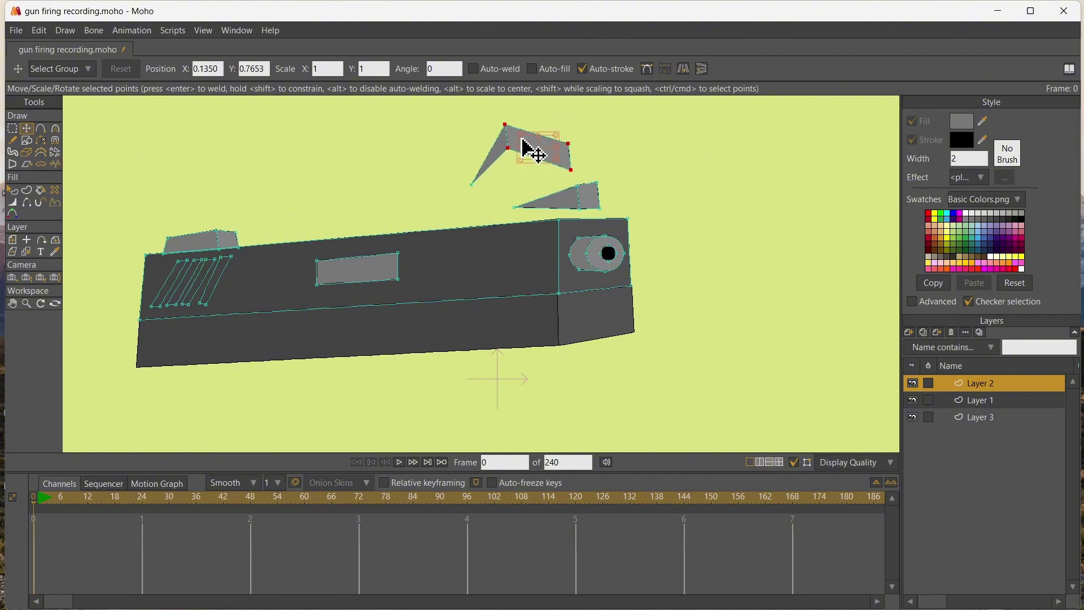
left_click(11, 129)
left_click_drag(433, 120, 574, 191)
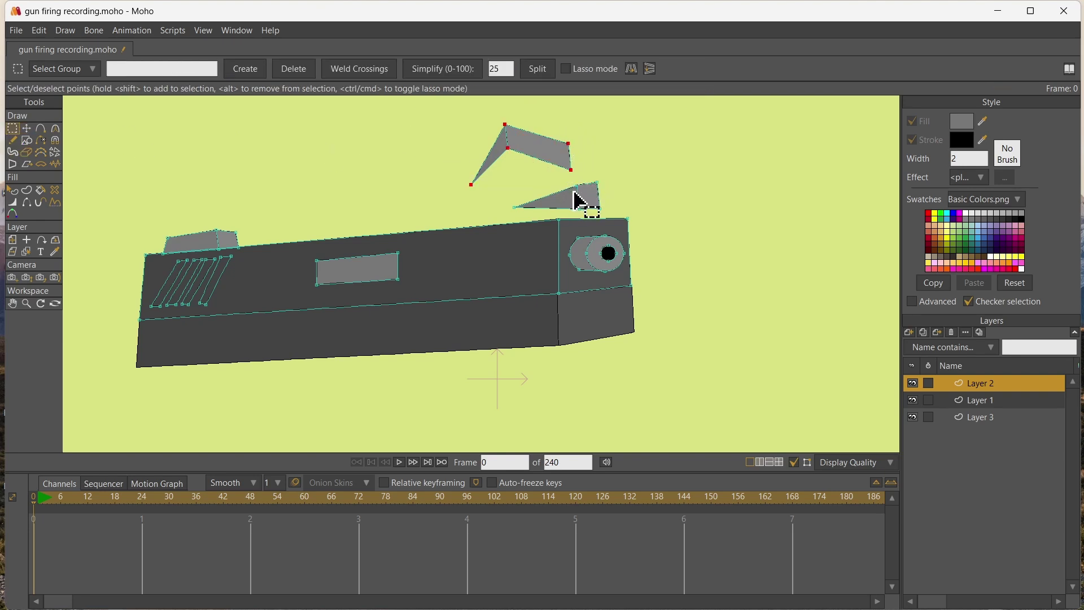
key("Delete")
- Pull the remaining overlapping copy off the front sight and delete it
left_click(586, 197)
left_click(586, 199)
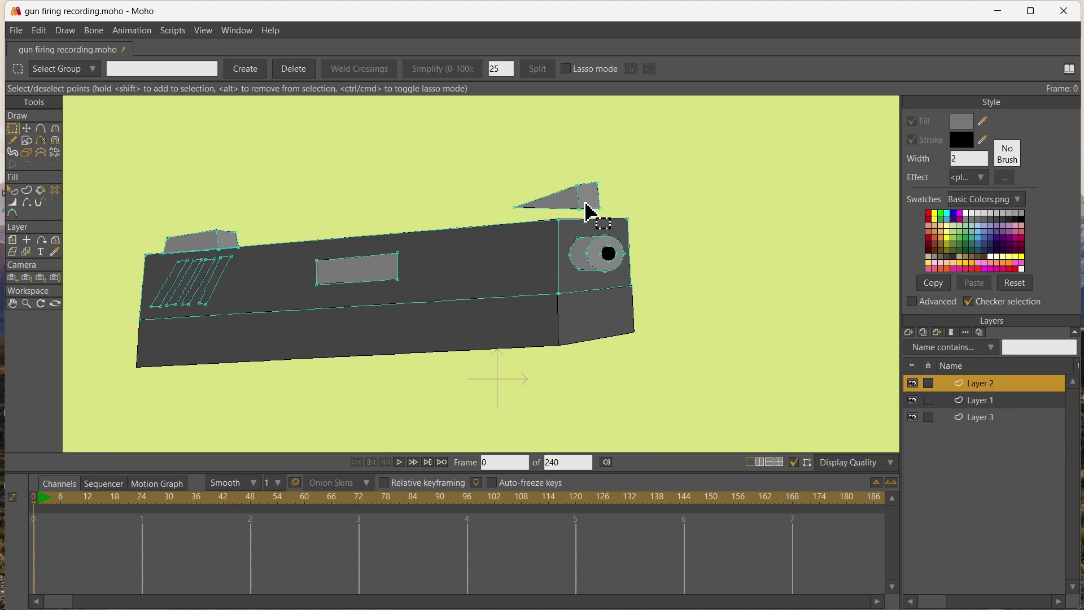
key("t")
left_click(586, 198)
left_click_drag(593, 208, 465, 207)
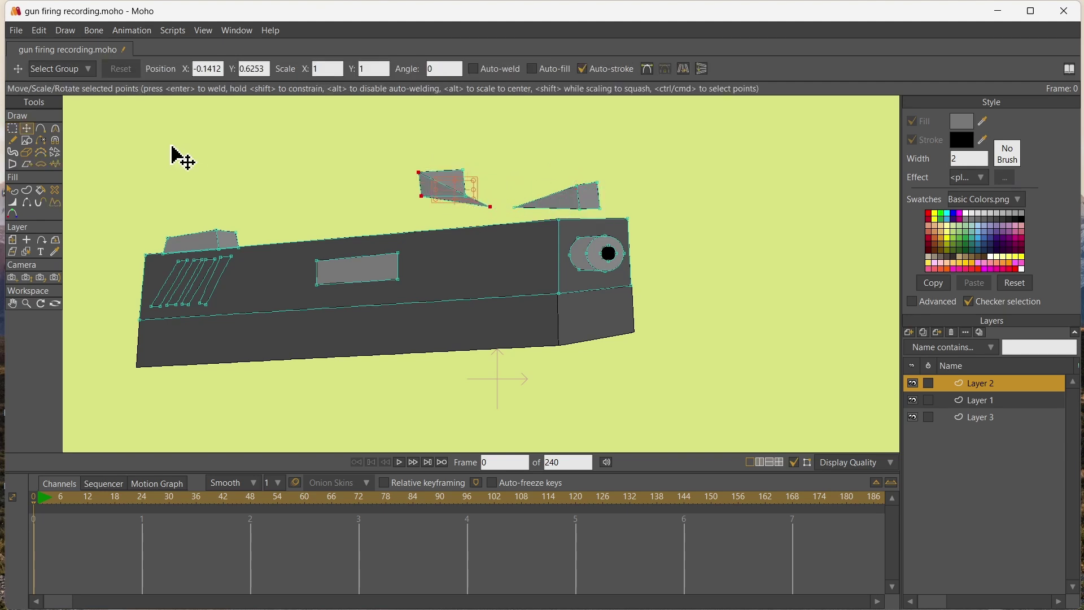
left_click(12, 129)
left_click_drag(387, 156, 493, 211)
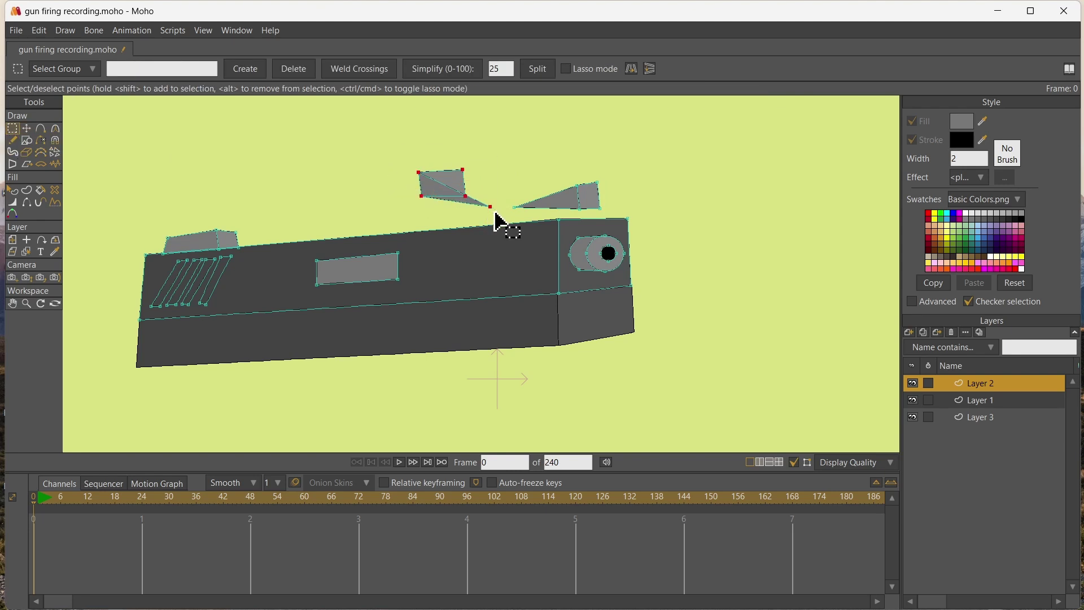
key("Delete")
- Lower the front sight onto the gun's top edge at the front and align its bottom corner points with that edge
left_click(567, 197)
key("t")
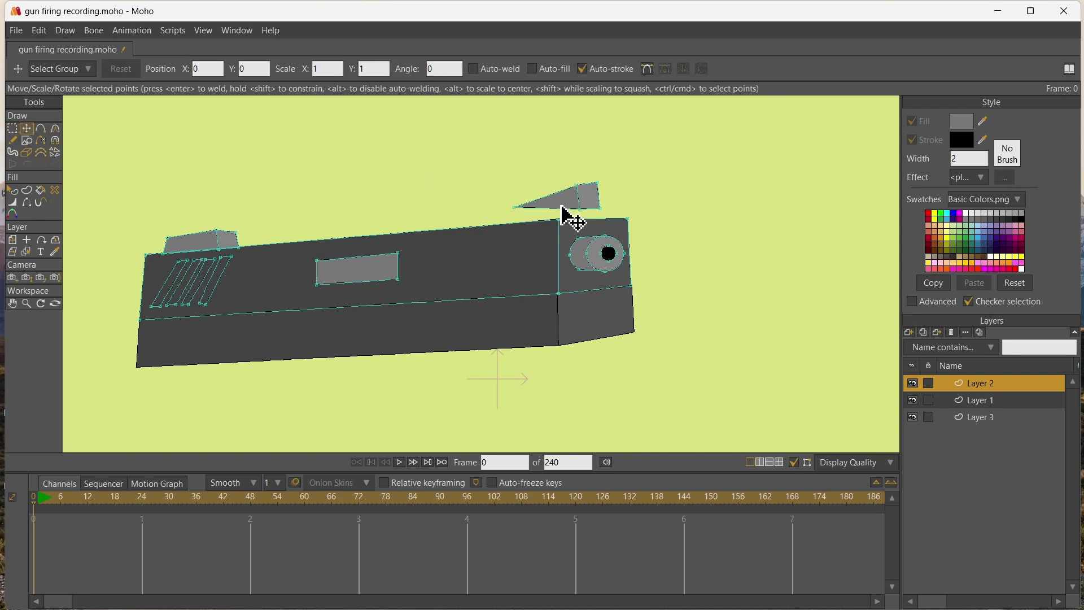
left_click_drag(562, 199, 596, 197)
left_click(601, 218)
left_click(509, 221)
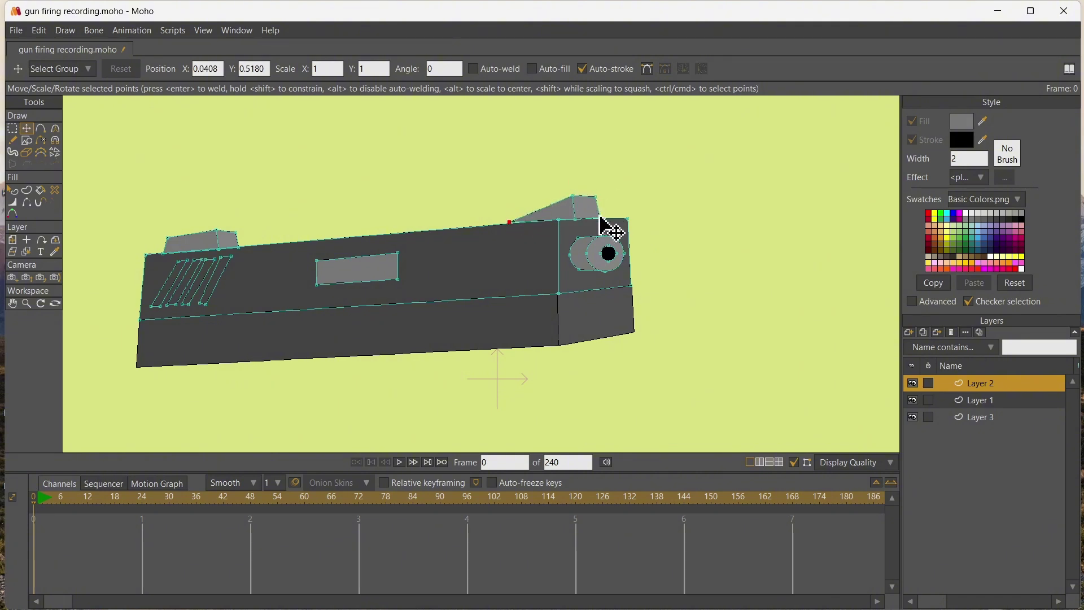
left_click(600, 217)
- Add a new vector layer above the gun layers for the trigger guard
scroll(597, 215, "down", 3)
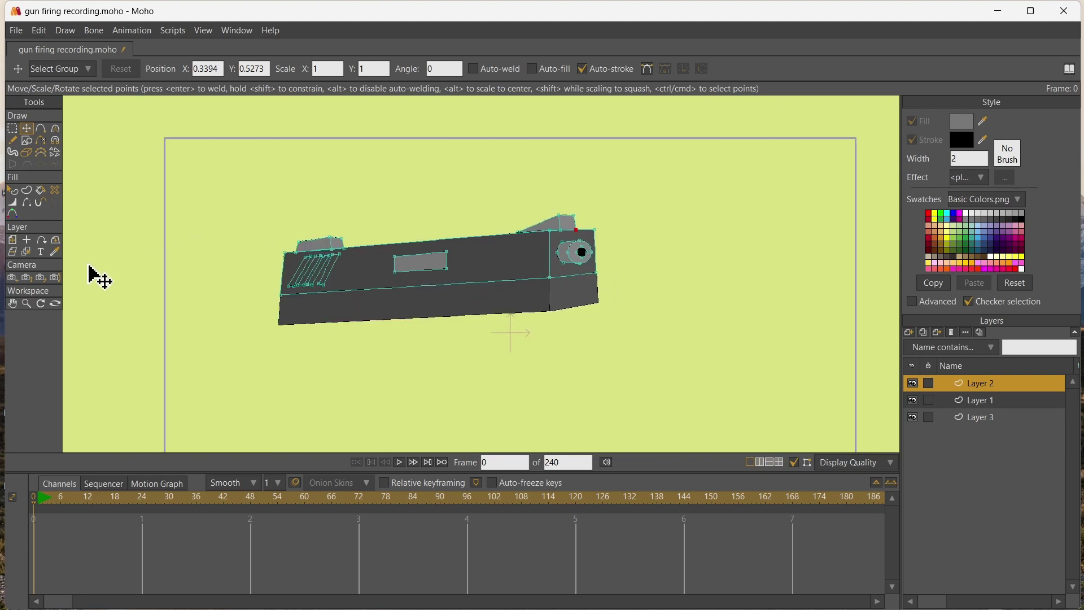
left_click(13, 303)
left_click_drag(258, 295, 410, 277)
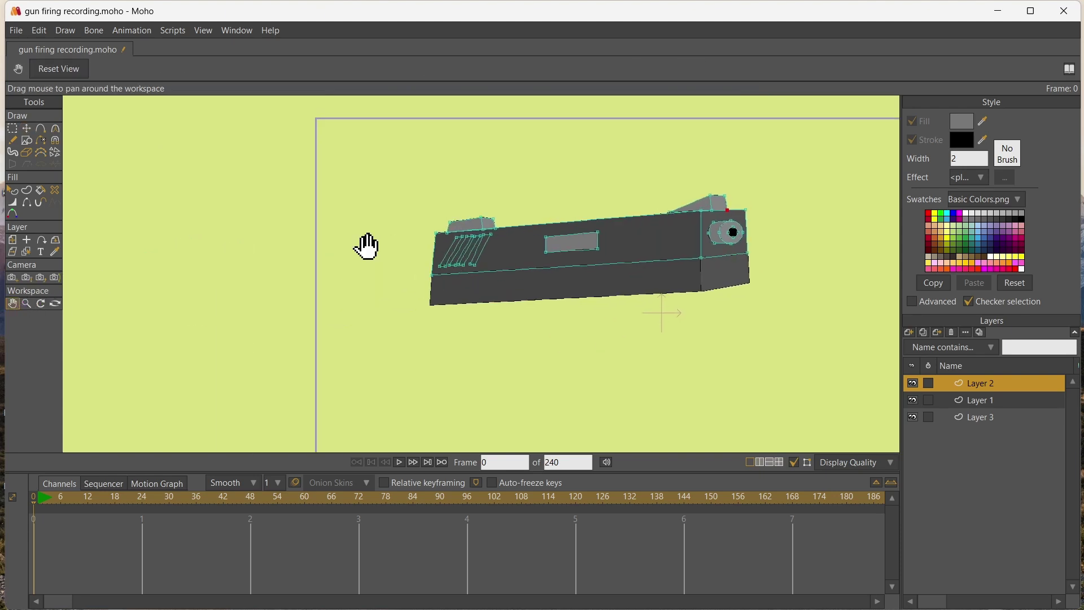
left_click(40, 129)
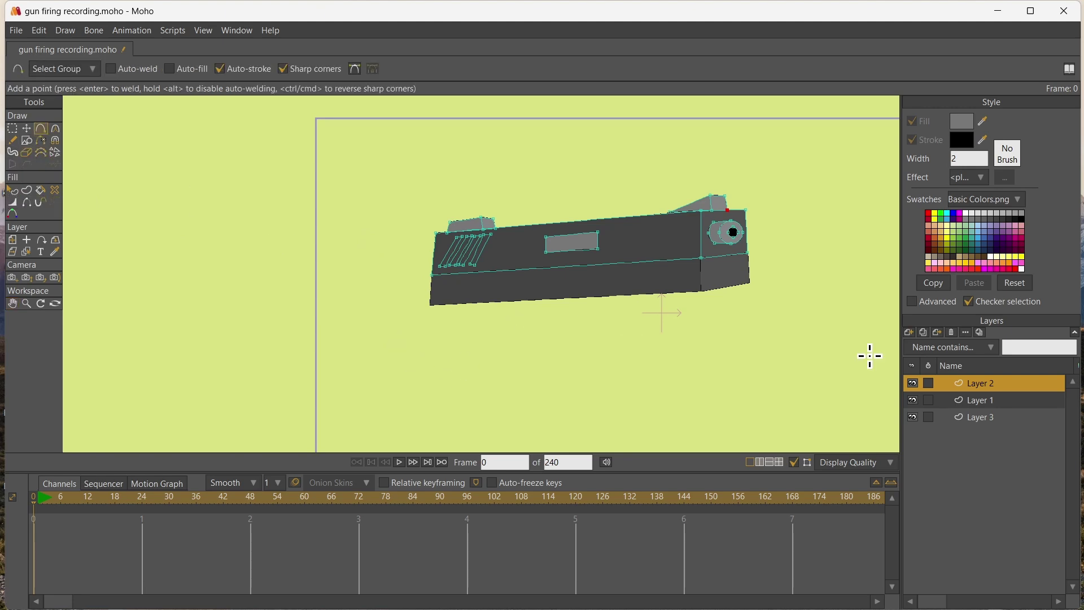
left_click(910, 333)
left_click(926, 346)
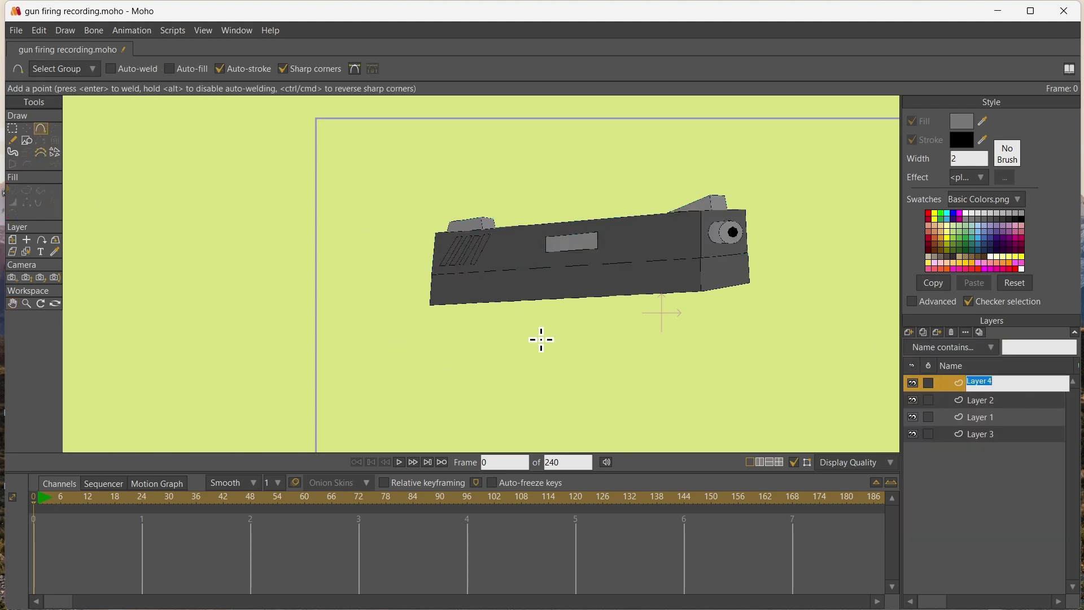
- Draw the trigger guard outline below the gun, with a bent front face joined to a U-shaped side face
left_click_drag(558, 306, 558, 338)
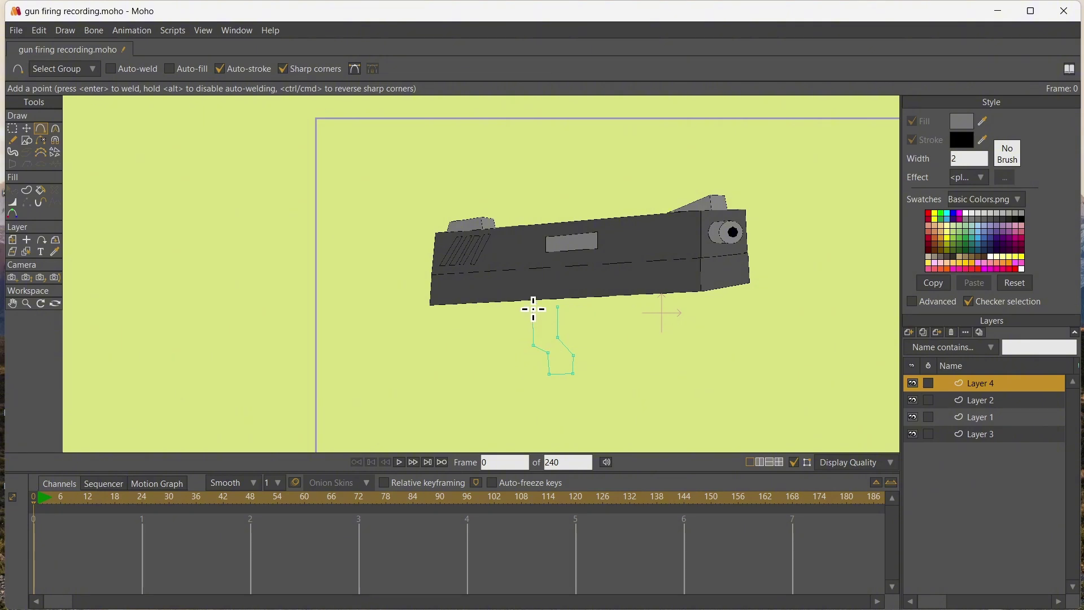
left_click(559, 306)
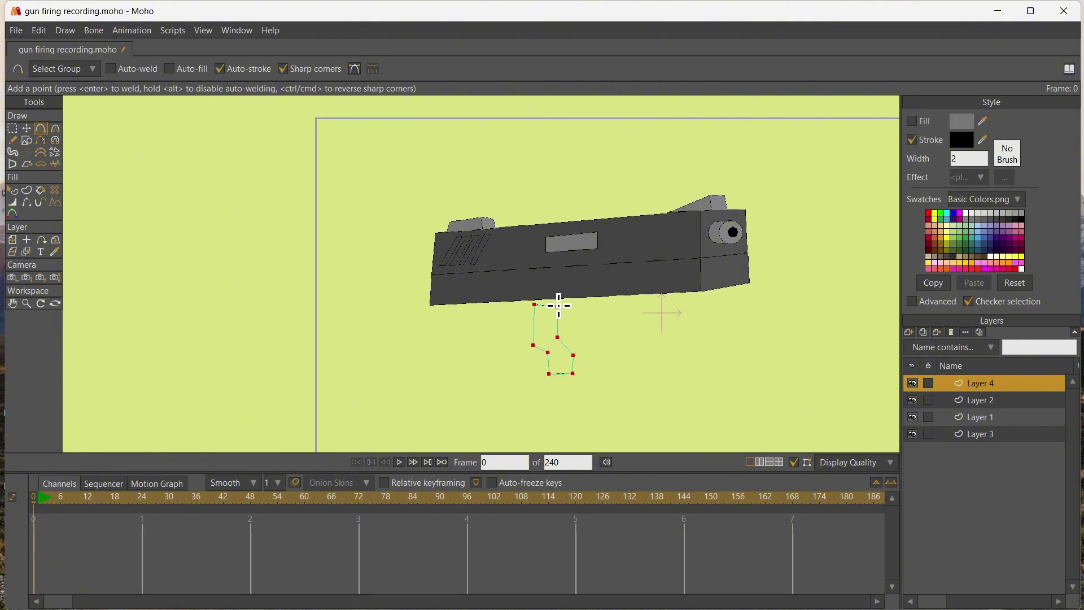
left_click_drag(530, 305, 521, 311)
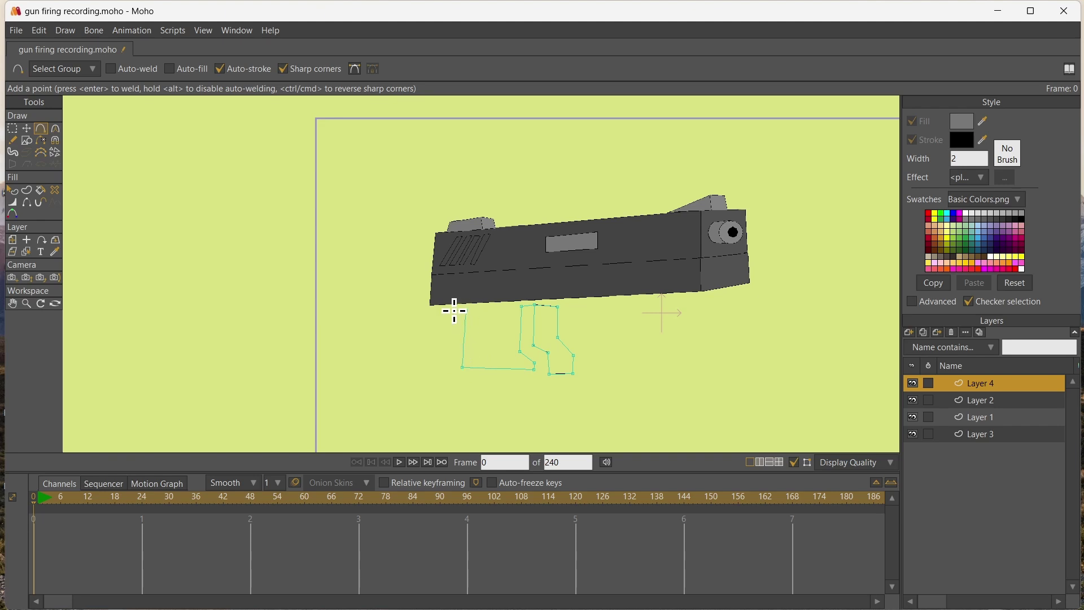
left_click_drag(447, 379, 550, 379)
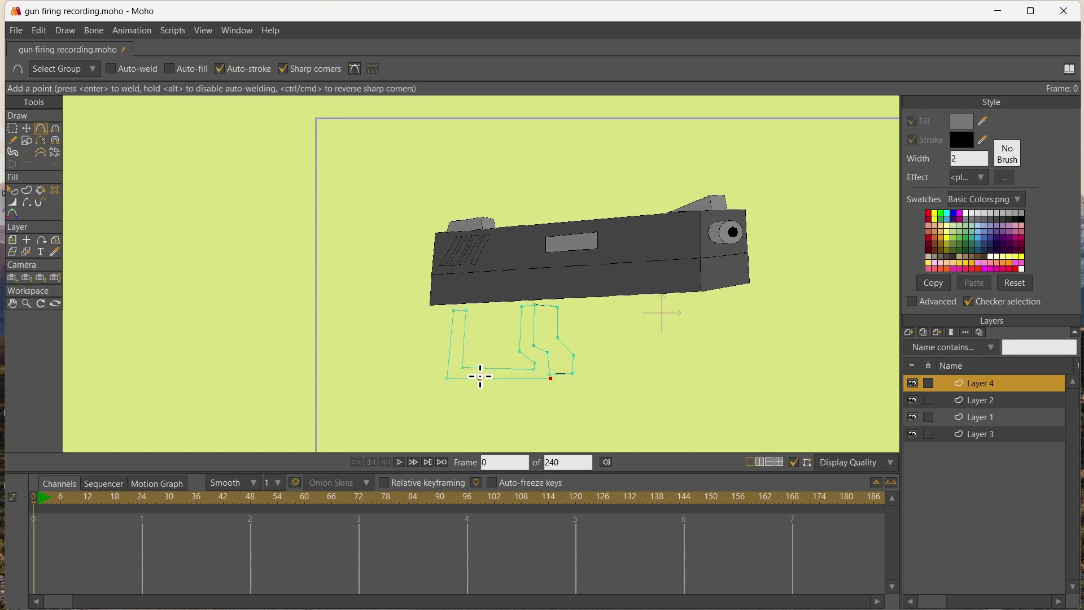
key("Return")
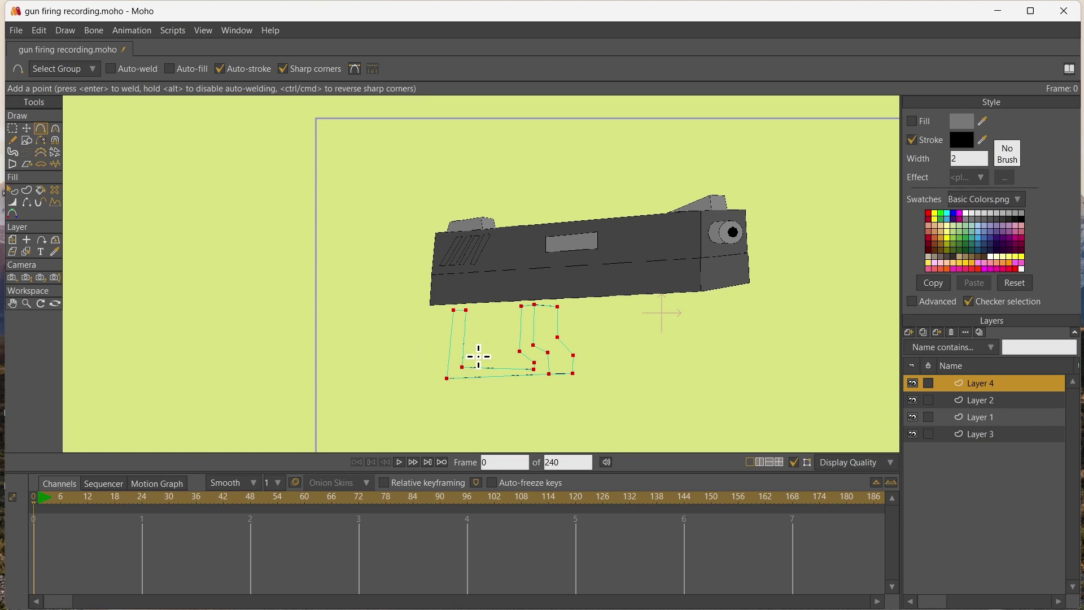
- Move the two inner front corner points of the trigger guard's side face closer to its front bar
scroll(509, 359, "up", 4)
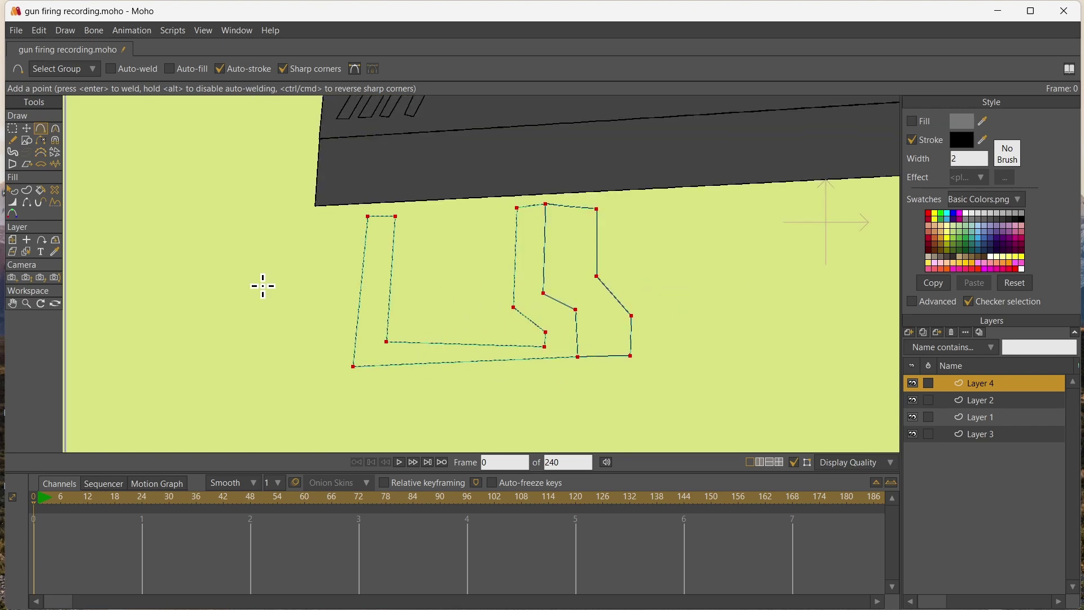
left_click(27, 128)
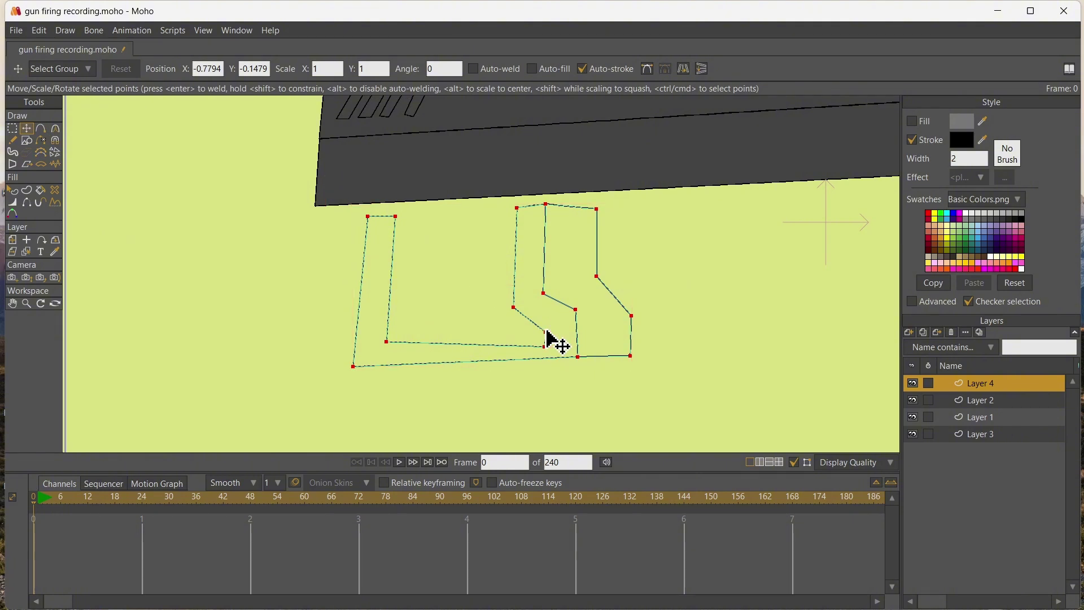
mouse_move(548, 334)
left_mouse_down()
mouse_move(558, 321)
mouse_move(575, 351)
mouse_move(549, 342)
left_mouse_up()
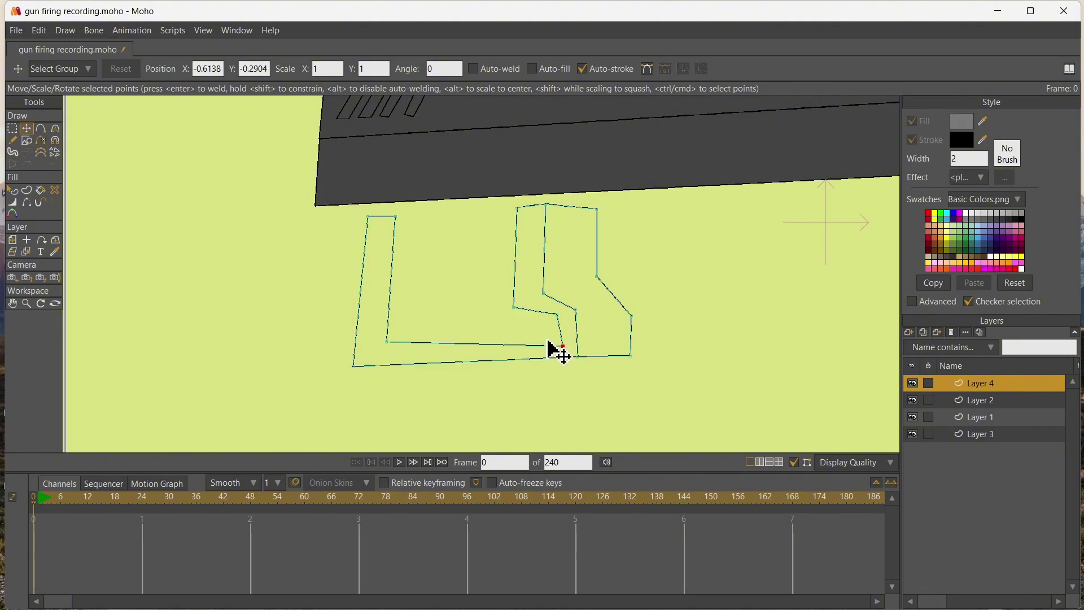
- Draw the inner thickness edges of the trigger guard along its bottom and rear bars, joined to the side face
left_click(41, 131)
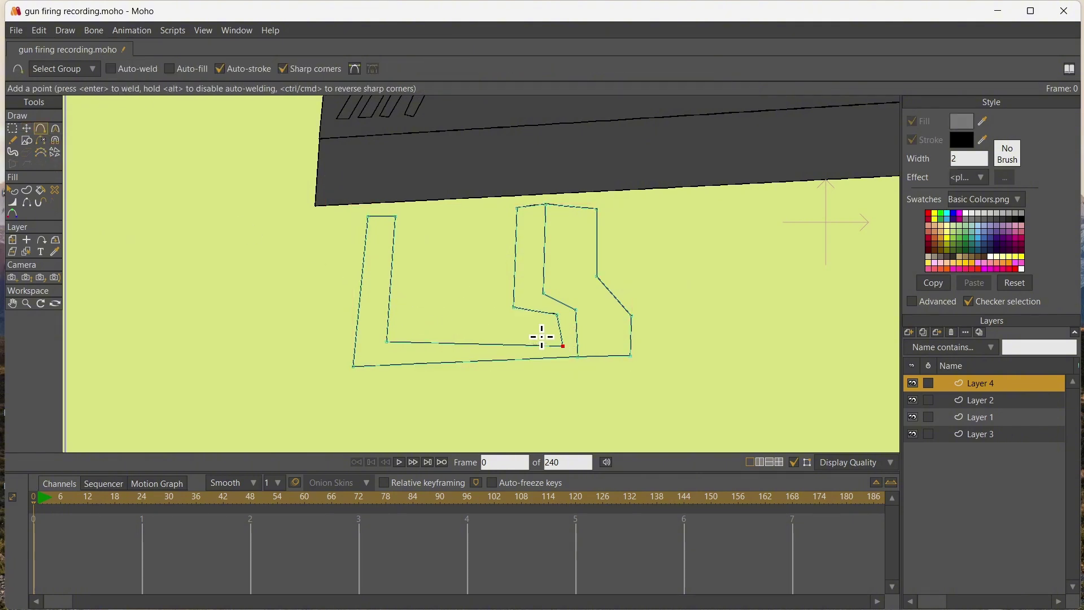
left_click_drag(558, 330, 423, 215)
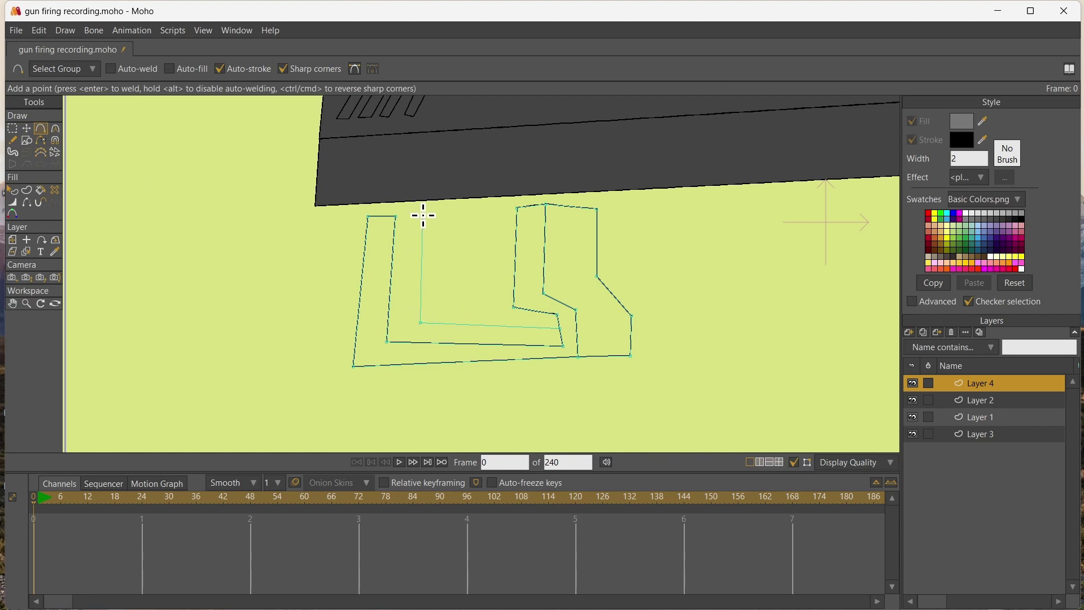
left_click(397, 217)
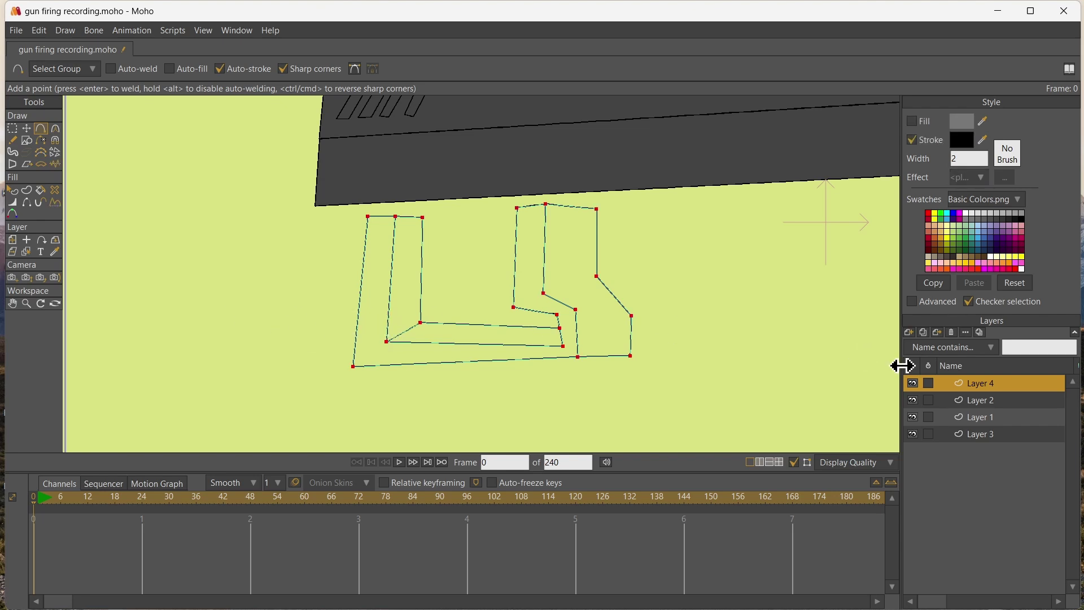
- Sample the gun body's dark grey and fill the trigger guard's side face with it
left_click(55, 251)
key("p")
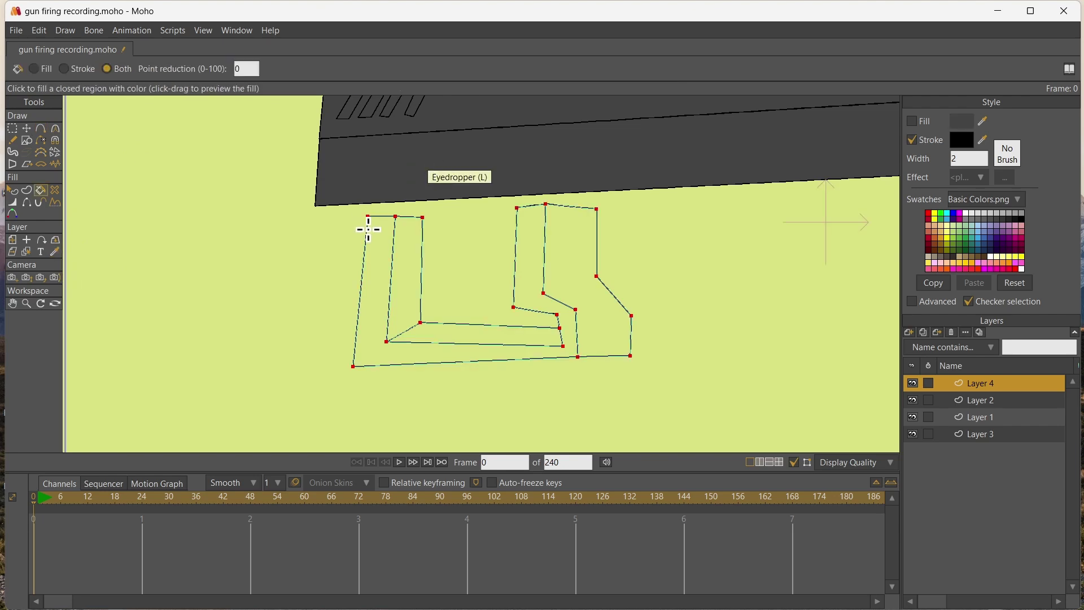
left_click(380, 241)
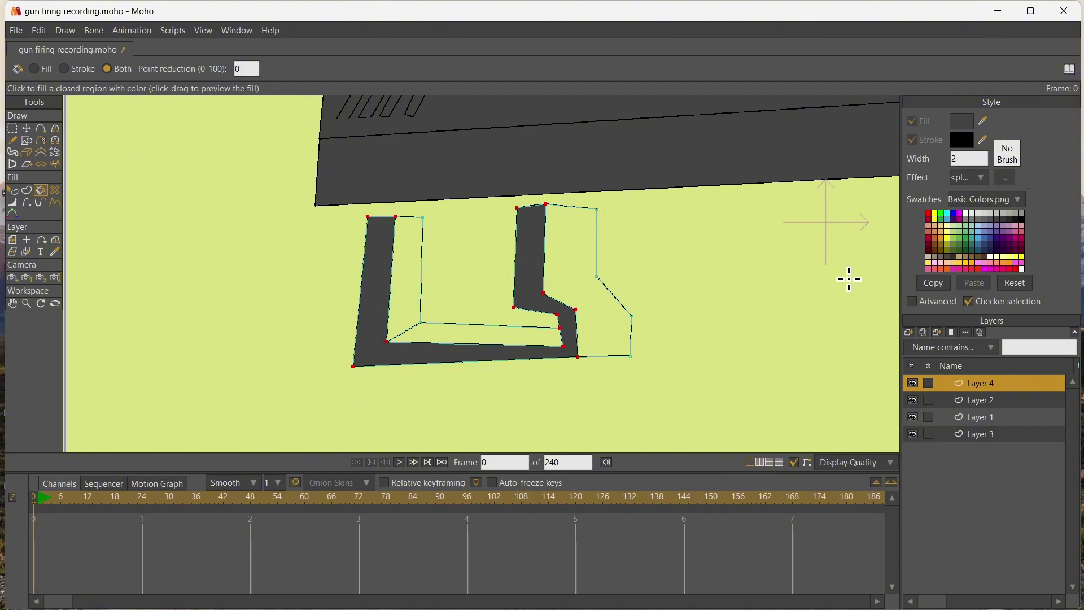
- Choose a lighter grey and fill the trigger guard's front face and its inner bottom and rear faces
left_click(977, 219)
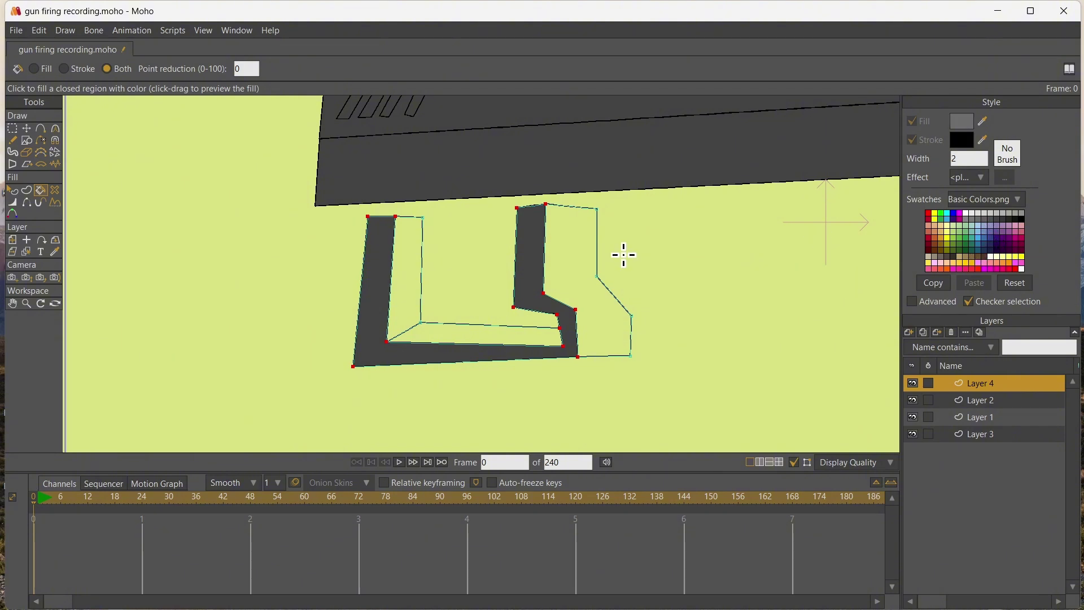
left_click(566, 259)
left_click(465, 332)
left_click(398, 280)
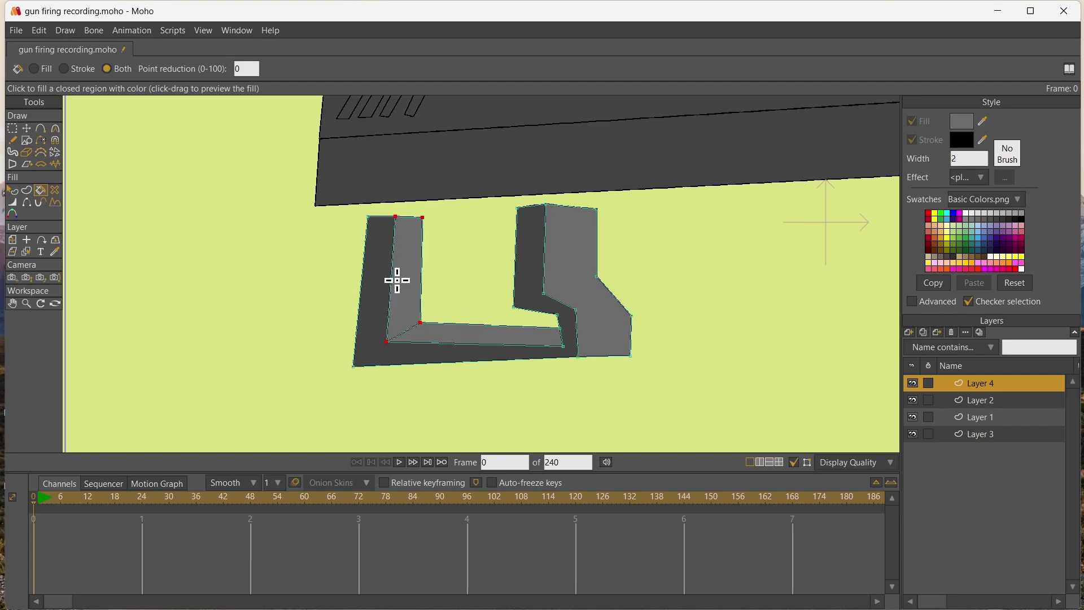
- Shift the inner rear face slightly forward, and move the whole trigger guard up against the gun's underside, further forward
left_click(26, 129)
mouse_move(303, 203)
left_mouse_down()
mouse_move(414, 218)
mouse_move(308, 210)
left_mouse_up()
left_click(12, 128)
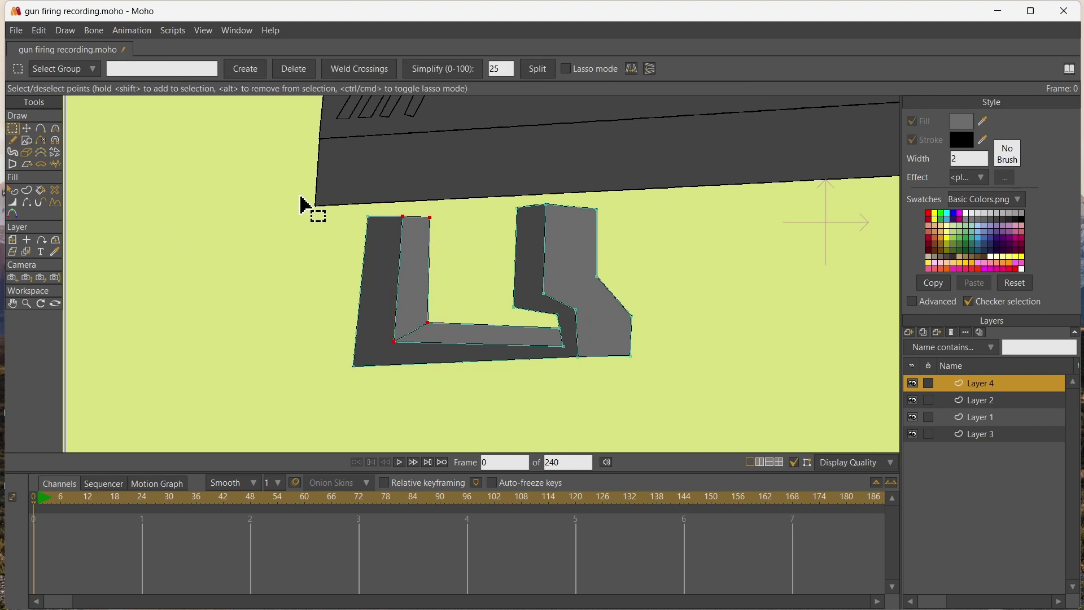
left_click_drag(336, 197, 642, 361)
left_click(26, 129)
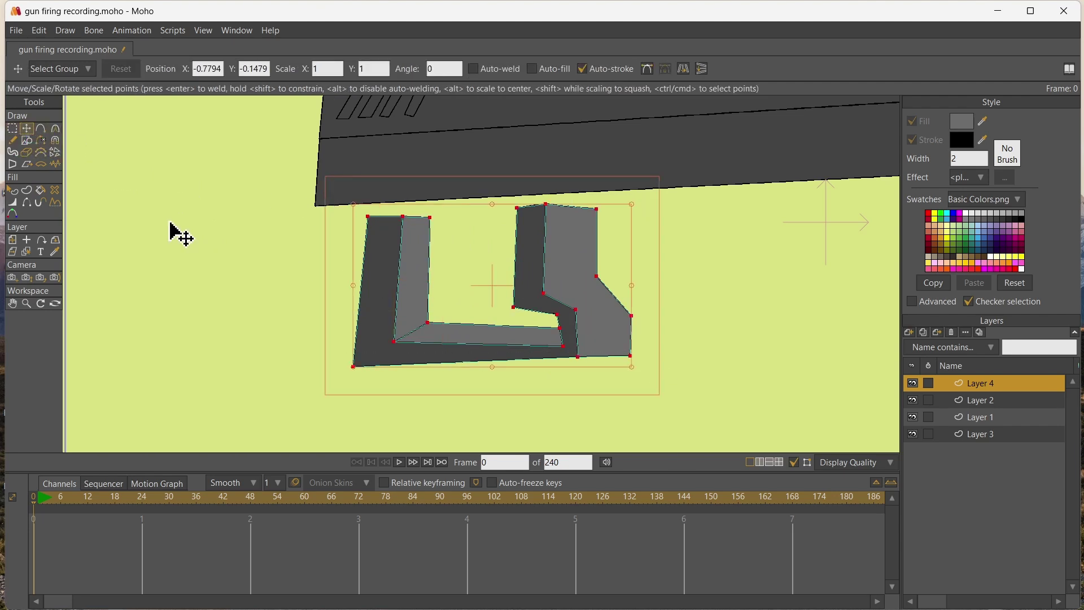
left_click_drag(169, 225, 394, 197)
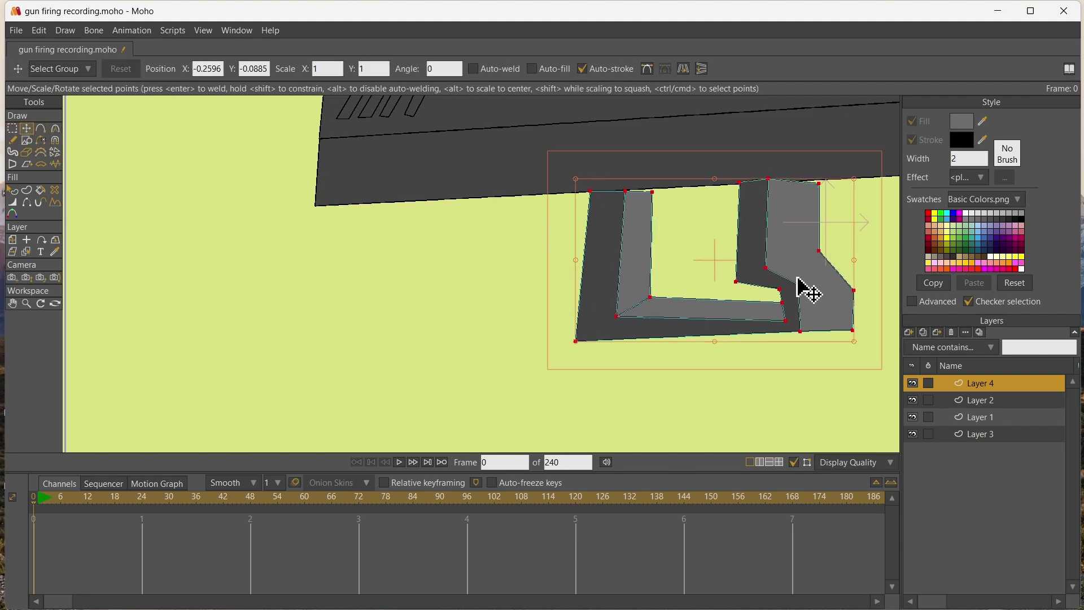
- Narrow the trigger guard's front face to a thin strip by moving its outer points toward the side face
left_click(847, 314)
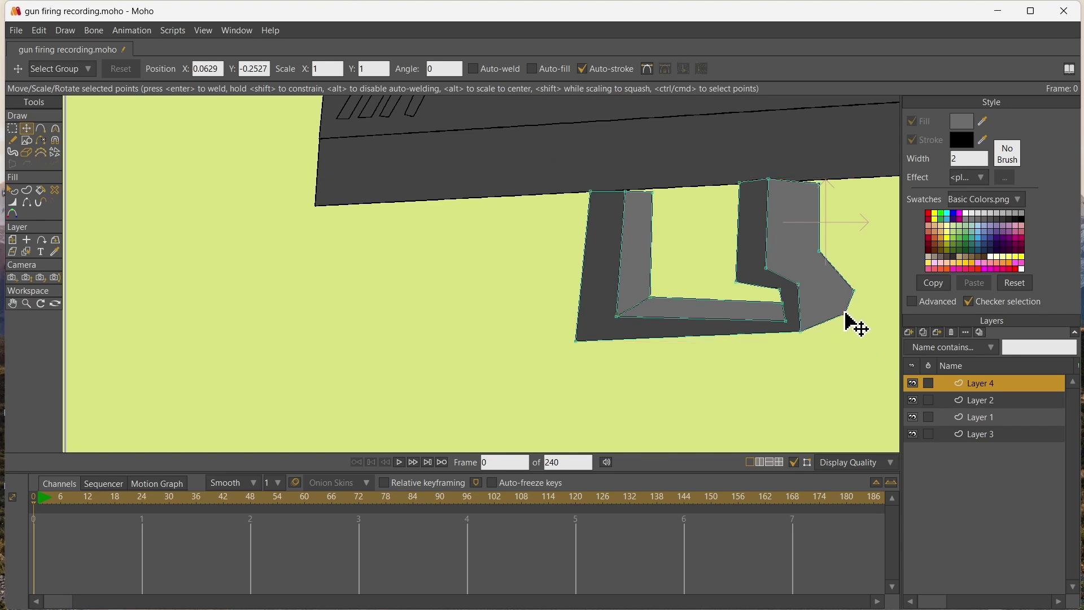
left_click_drag(839, 311, 784, 253)
left_click_drag(819, 184, 788, 181)
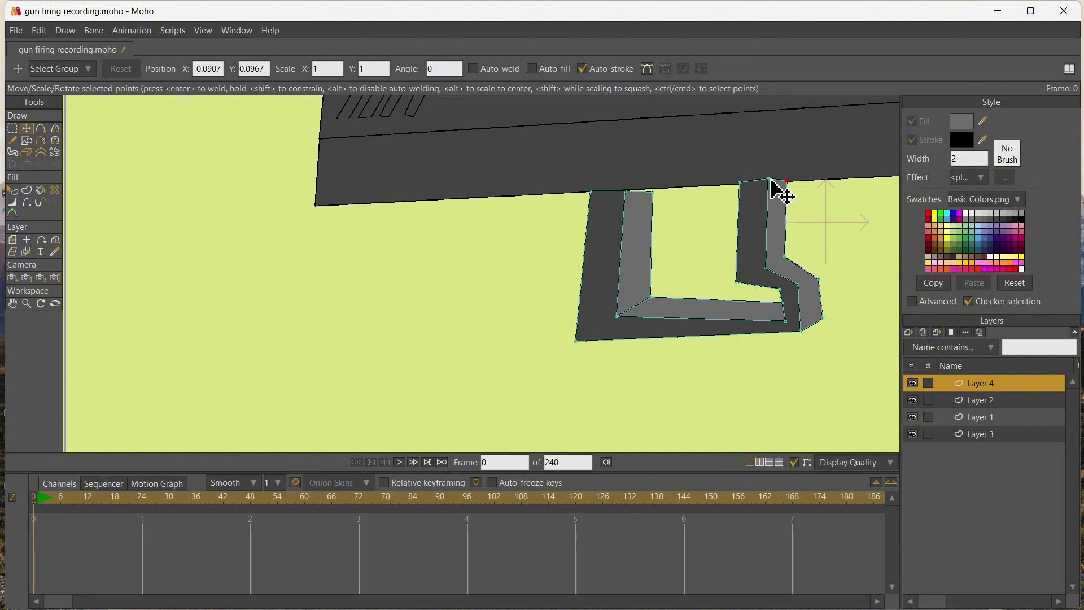
- Slim the trigger guard's rear and bottom bars by moving their top, outer corner and inner corner points
left_click_drag(652, 192, 604, 191)
left_click_drag(576, 340, 596, 327)
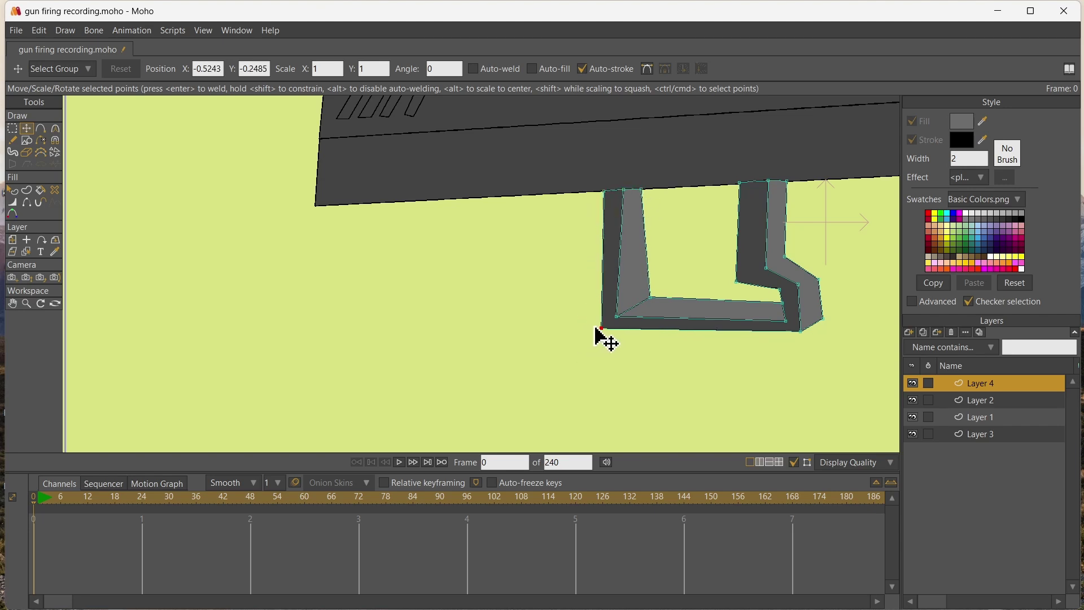
left_click_drag(649, 298, 638, 303)
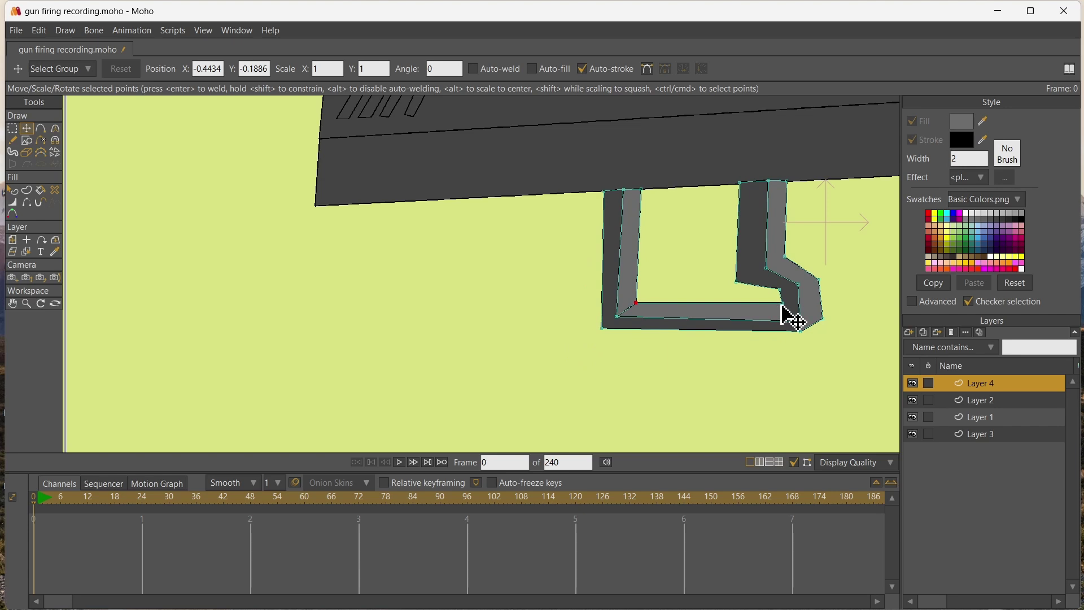
- Thin the dark side of the trigger guard's front bar and fine-tune the points at its top and lower front corner
left_click_drag(736, 282, 755, 276)
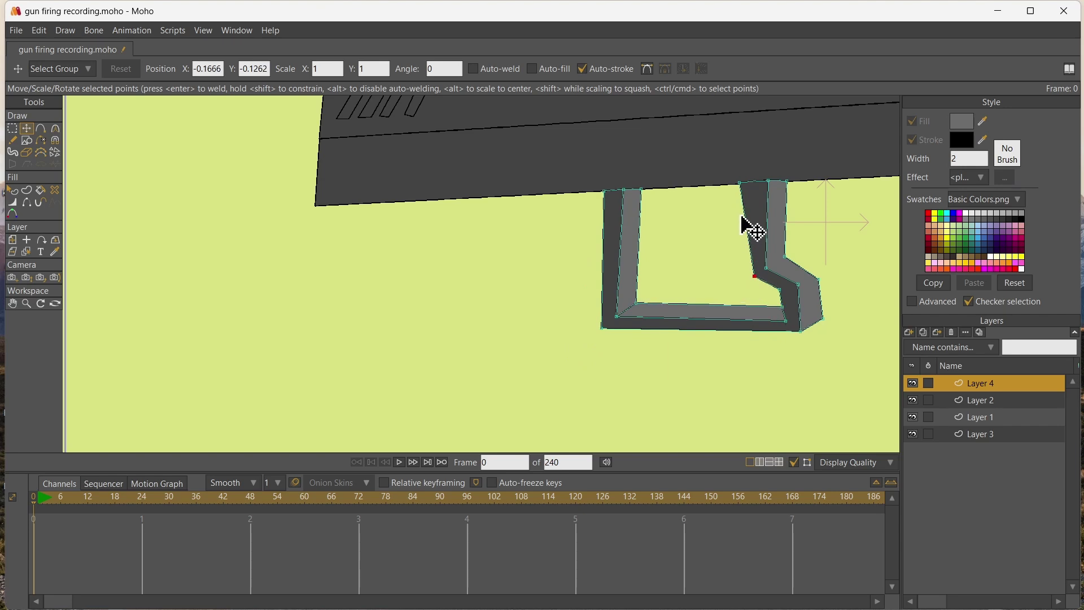
left_click_drag(740, 183, 746, 189)
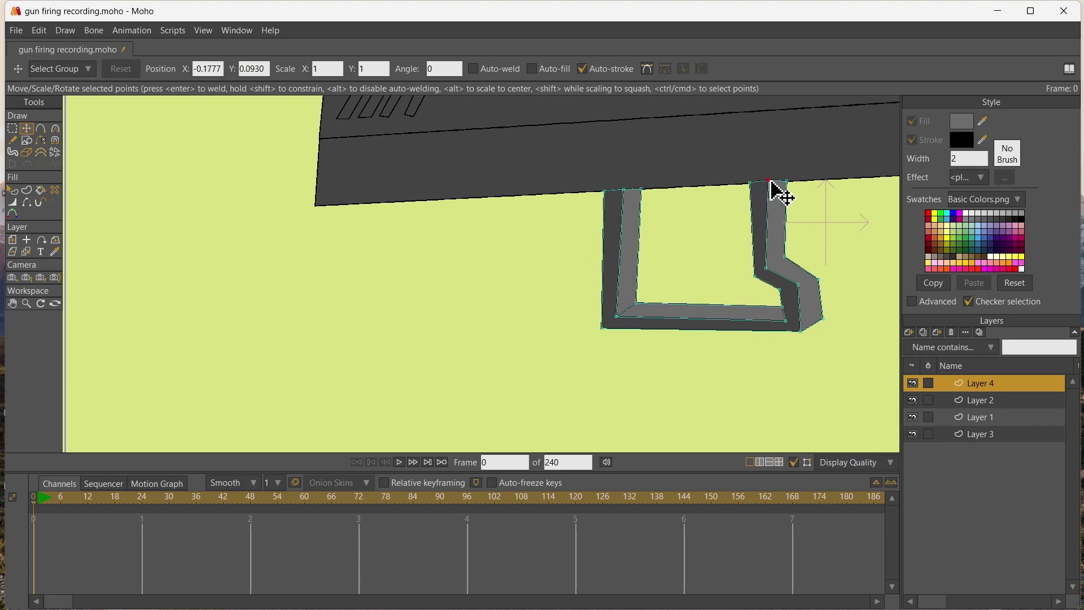
left_click(770, 181)
left_click(785, 321)
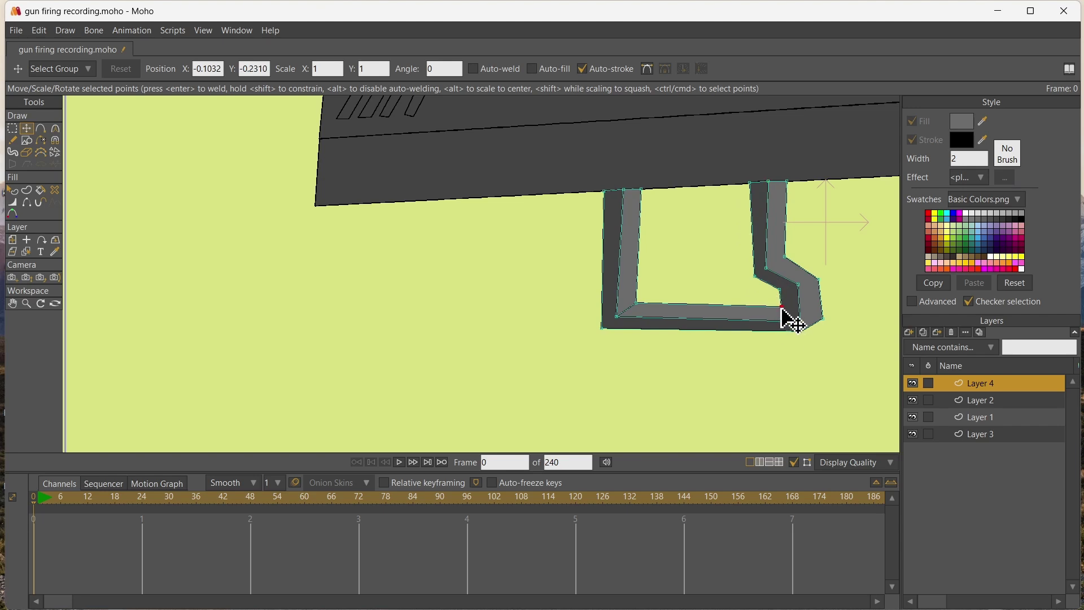
left_click(782, 308)
left_click_drag(825, 316, 821, 320)
scroll(629, 341, "down", 7)
scroll(630, 342, "up", 4)
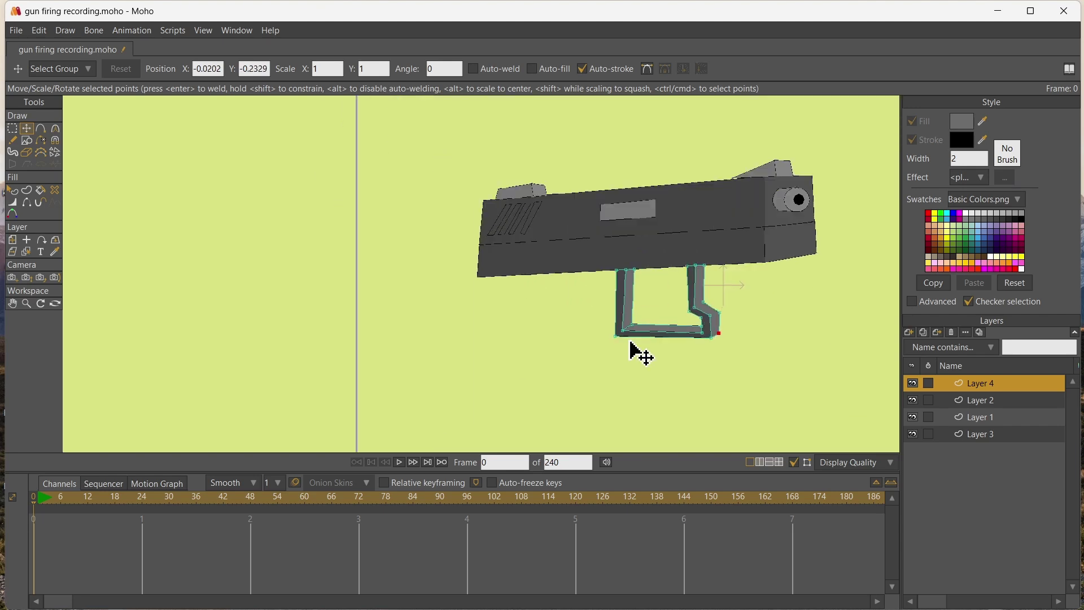
- Select all points of the trigger guard and slide it back along the gun's underside
left_click(12, 129)
left_click_drag(564, 246, 733, 355)
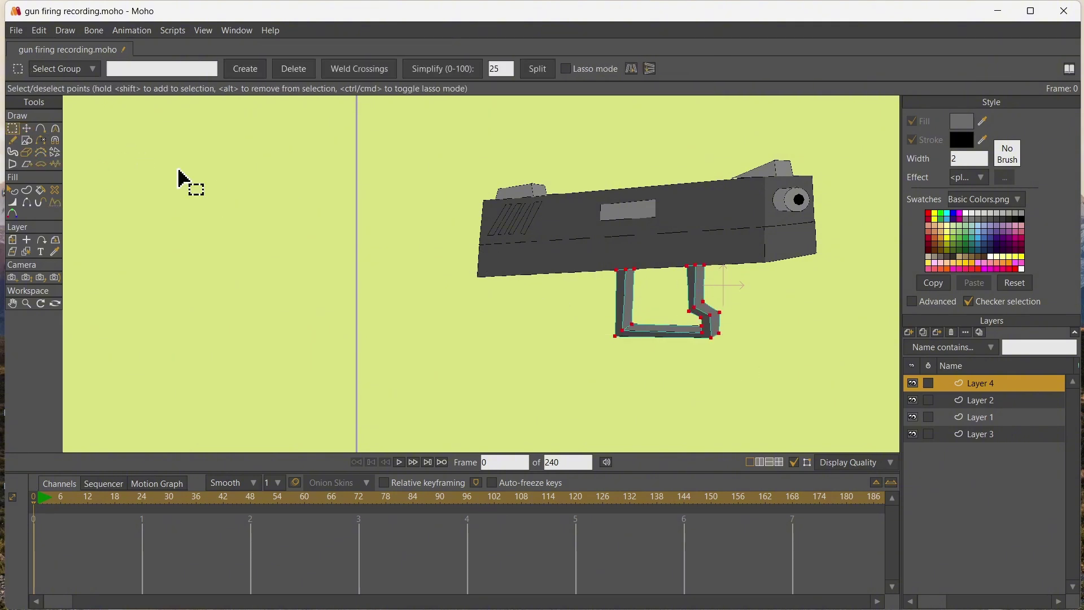
left_click(26, 129)
left_click_drag(322, 257, 267, 247)
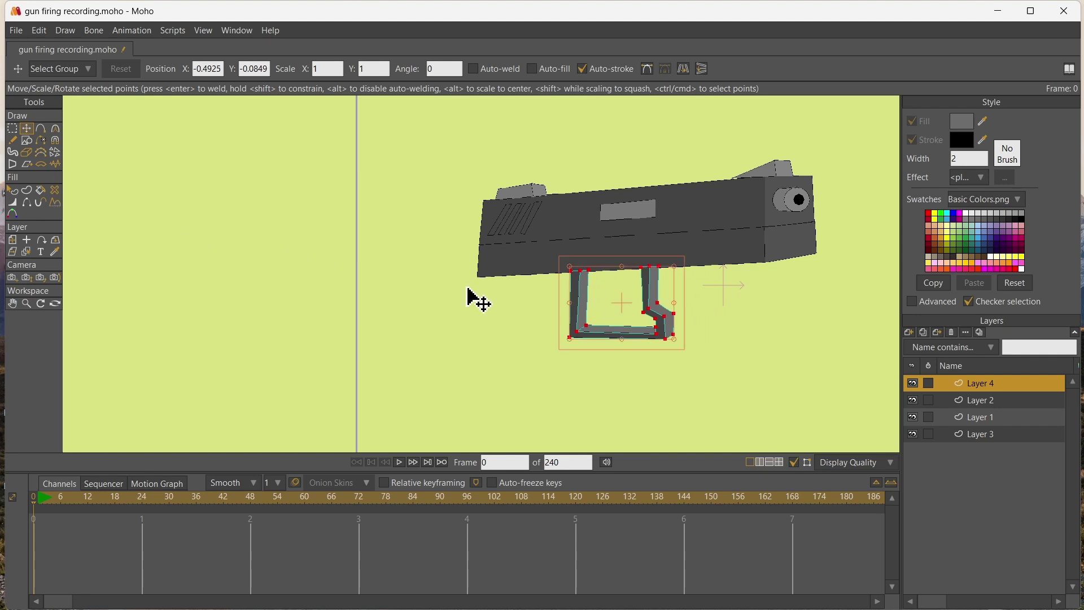
- Add a new vector layer and draw the four-sided outline of the grip's side face beneath the rear of the gun
left_click(910, 333)
left_click(914, 354)
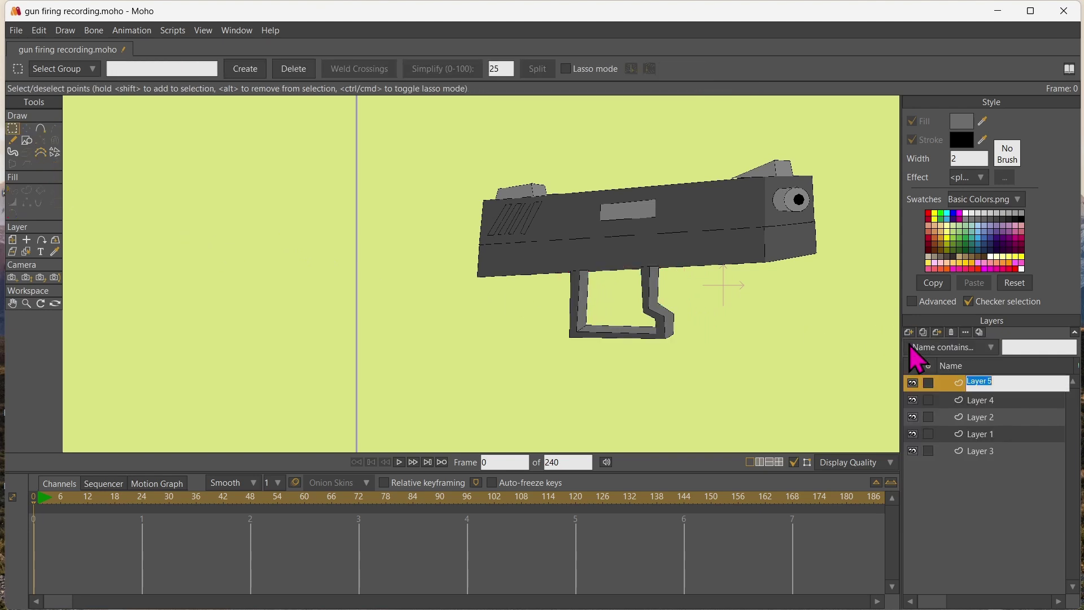
left_click(41, 129)
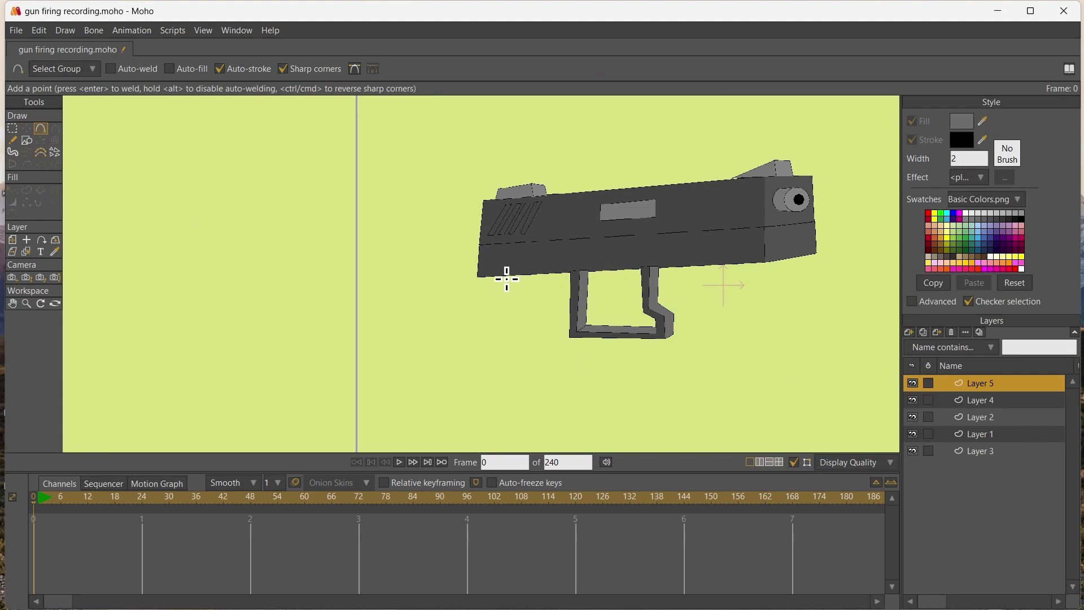
left_click_drag(503, 278, 459, 390)
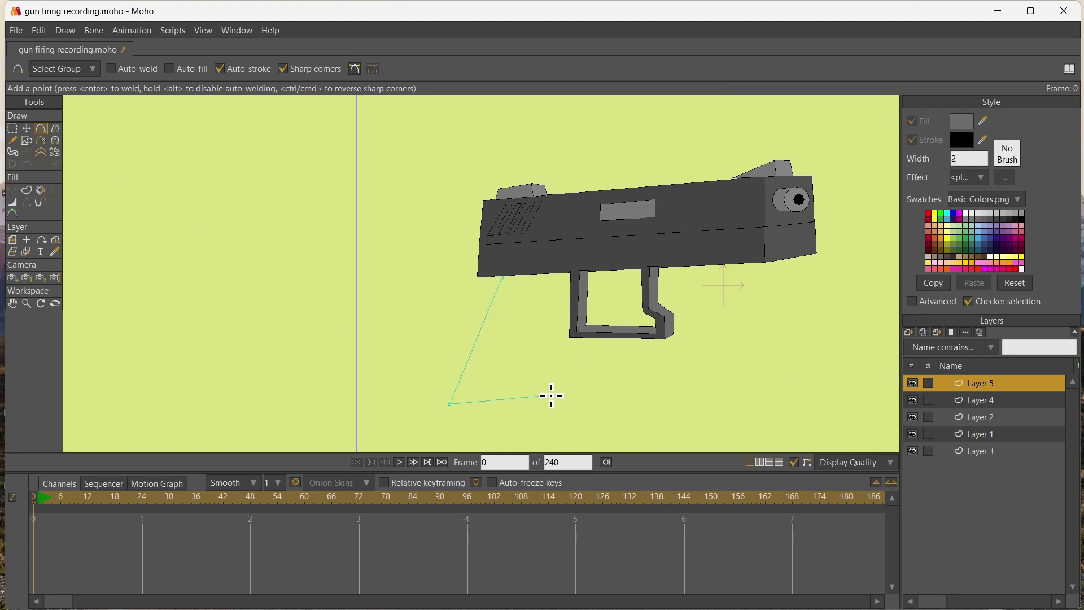
left_click_drag(552, 395, 497, 279)
key("Return")
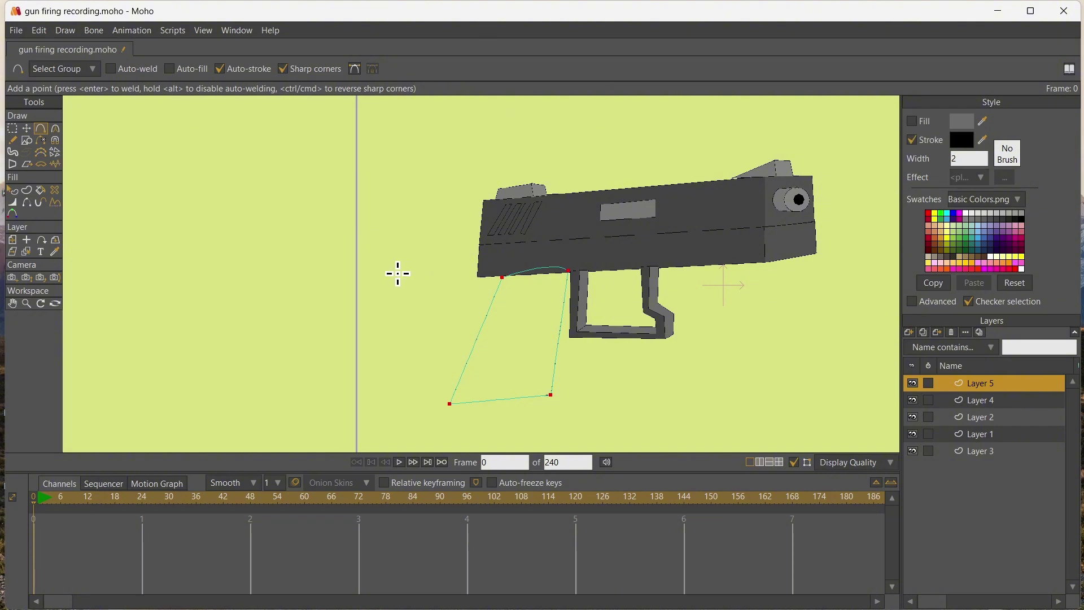
- Make the grip outline's corners sharp so its edges run straight, and nudge its upper front corner onto the gun's underside
left_click(55, 129)
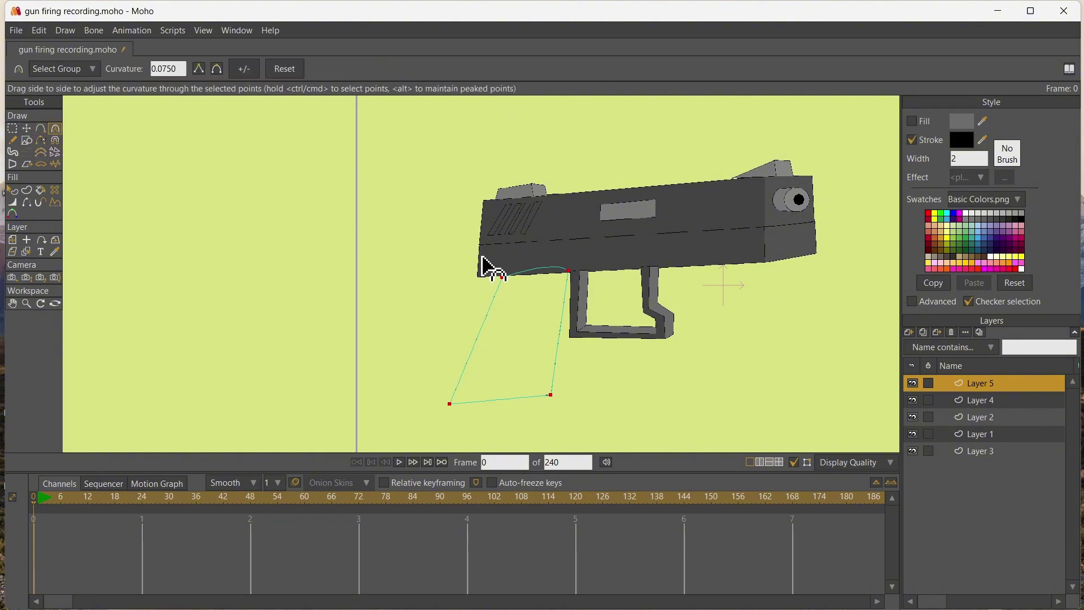
left_click_drag(483, 255, 237, 236)
left_click(28, 131)
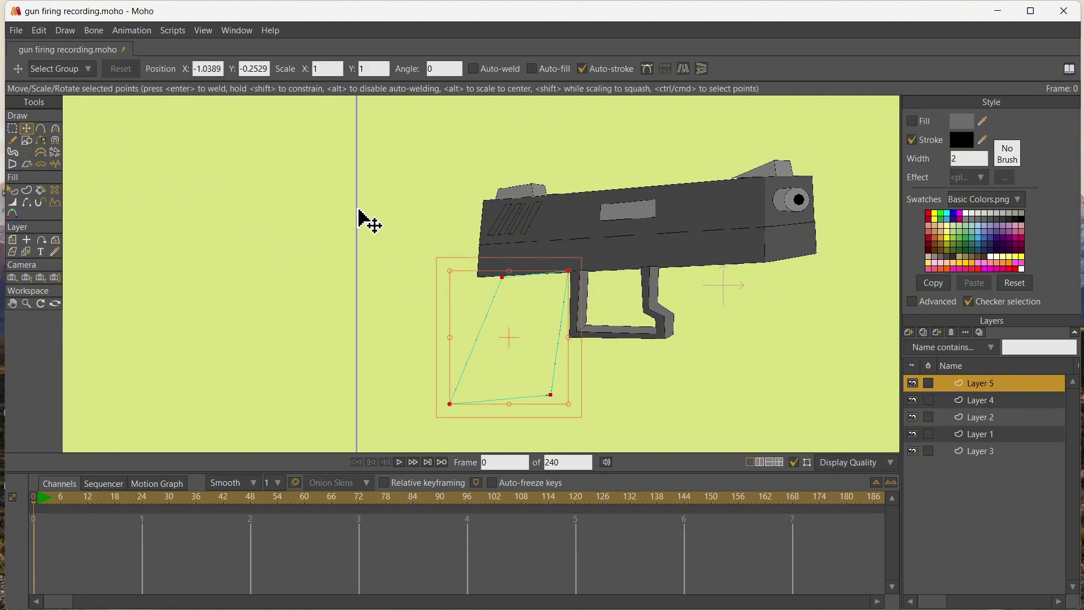
left_click(568, 275)
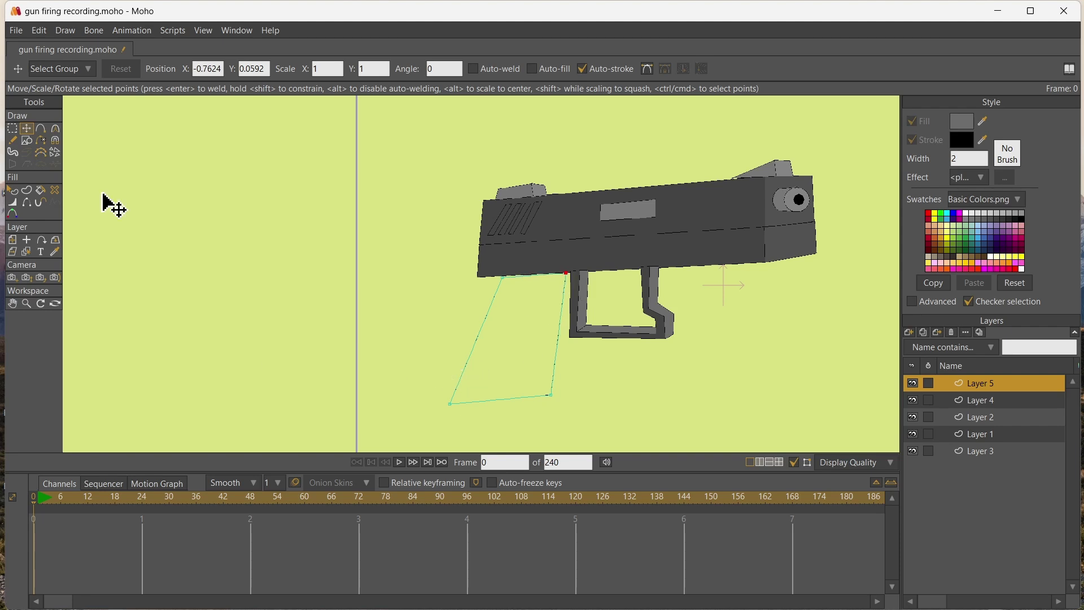
- Draw the grip's narrow front face from its lower front corner up to the underside and align its upper outer point
left_click(40, 129)
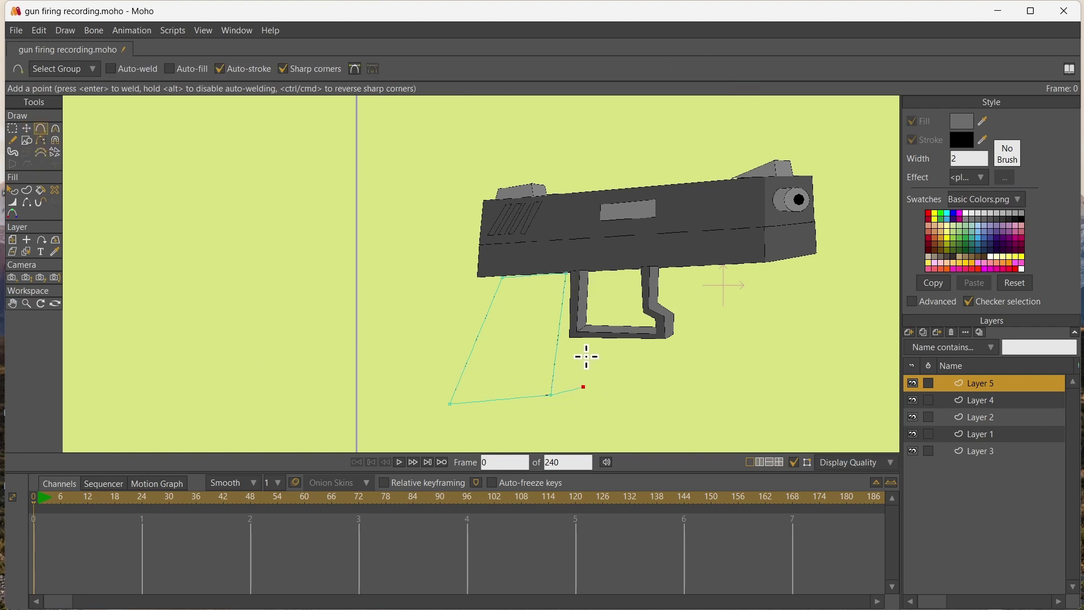
left_click_drag(579, 308, 588, 271)
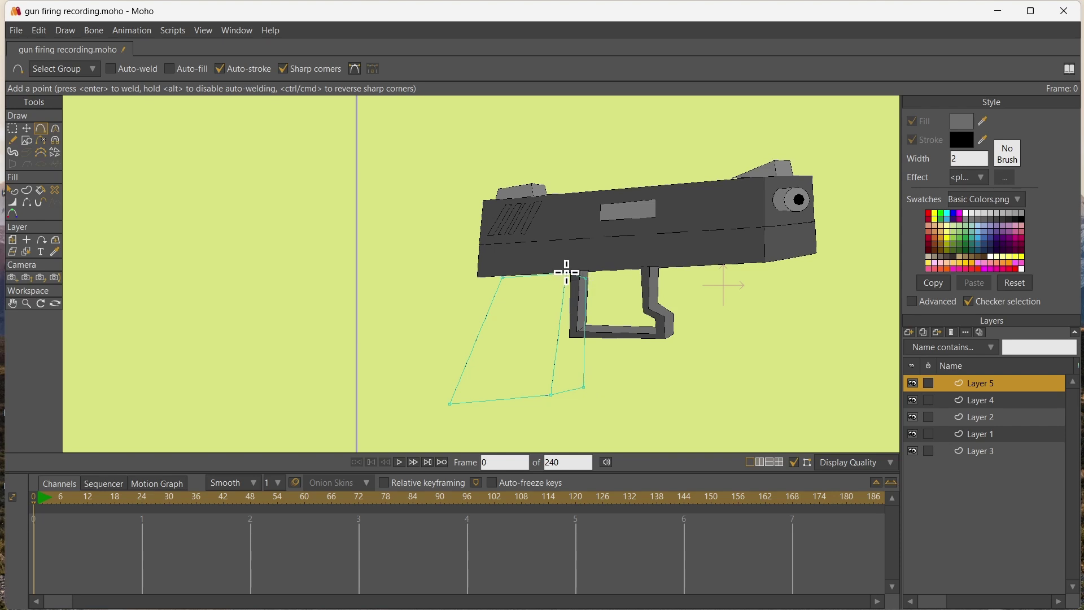
left_click(26, 129)
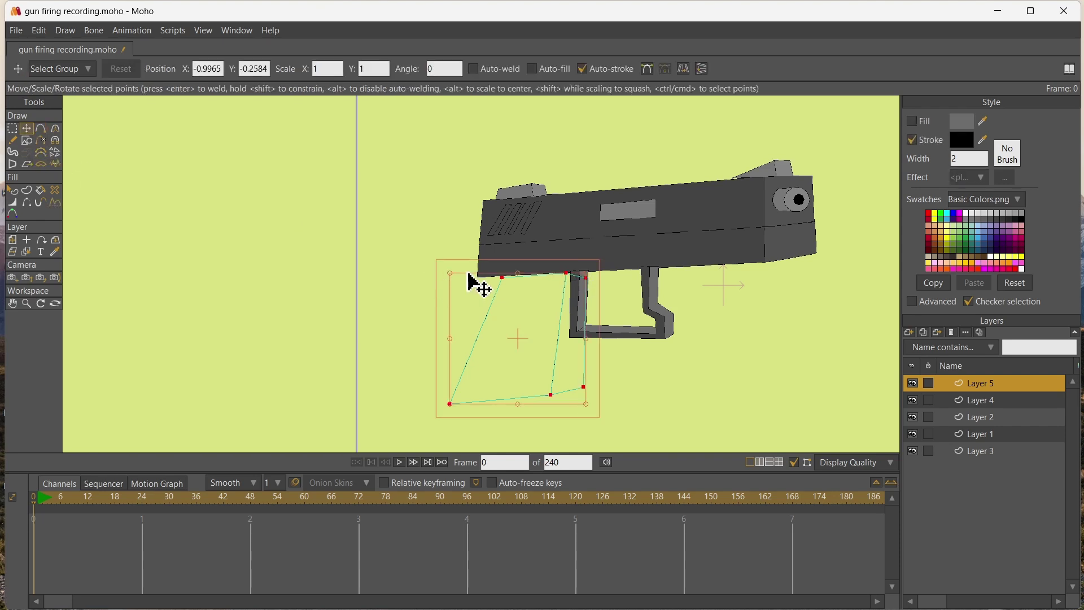
left_click(586, 279)
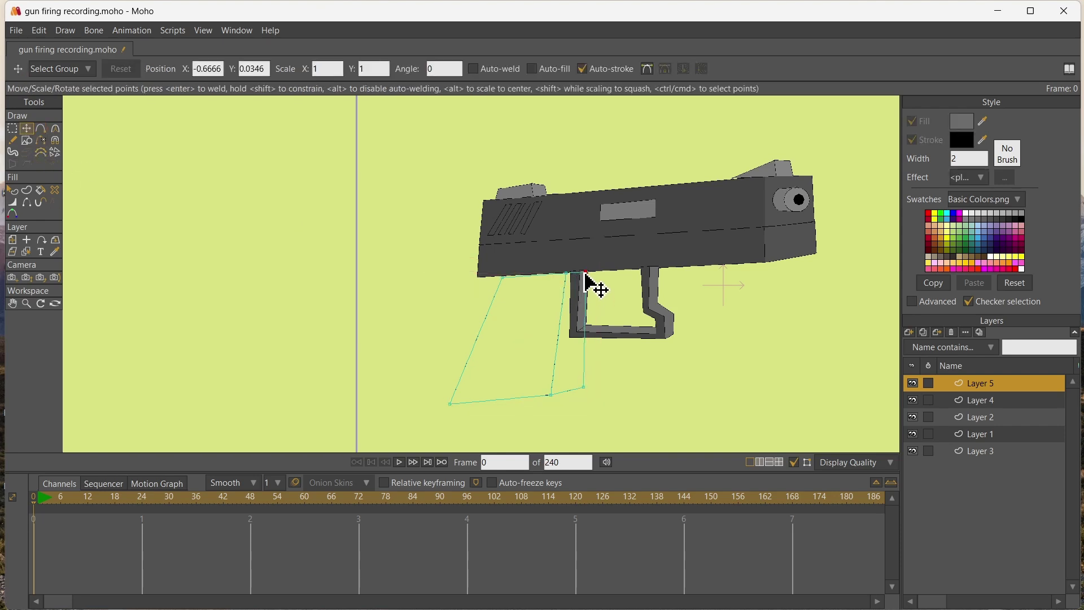
- Lengthen the grip by lowering its three bottom points, bringing the rear one forward to make it narrower
left_click_drag(551, 396, 549, 428)
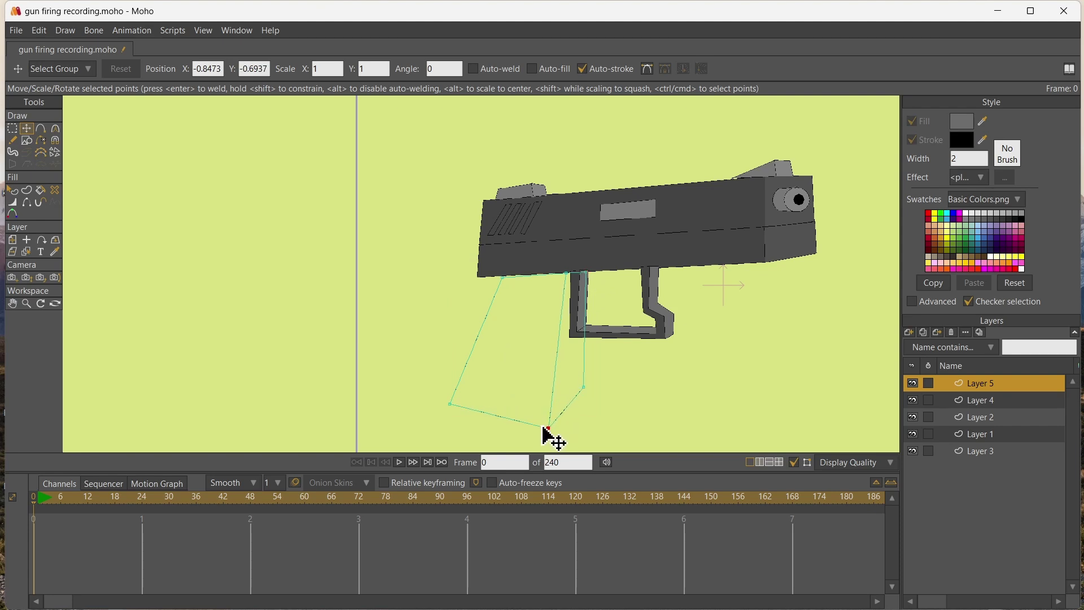
left_click_drag(450, 404, 475, 427)
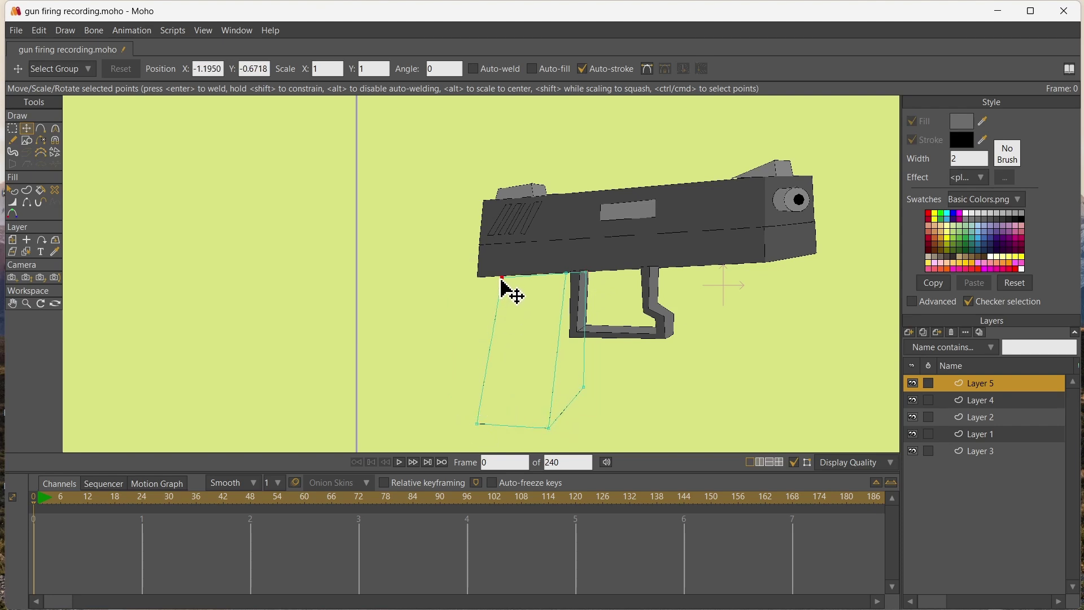
left_click_drag(584, 387, 565, 424)
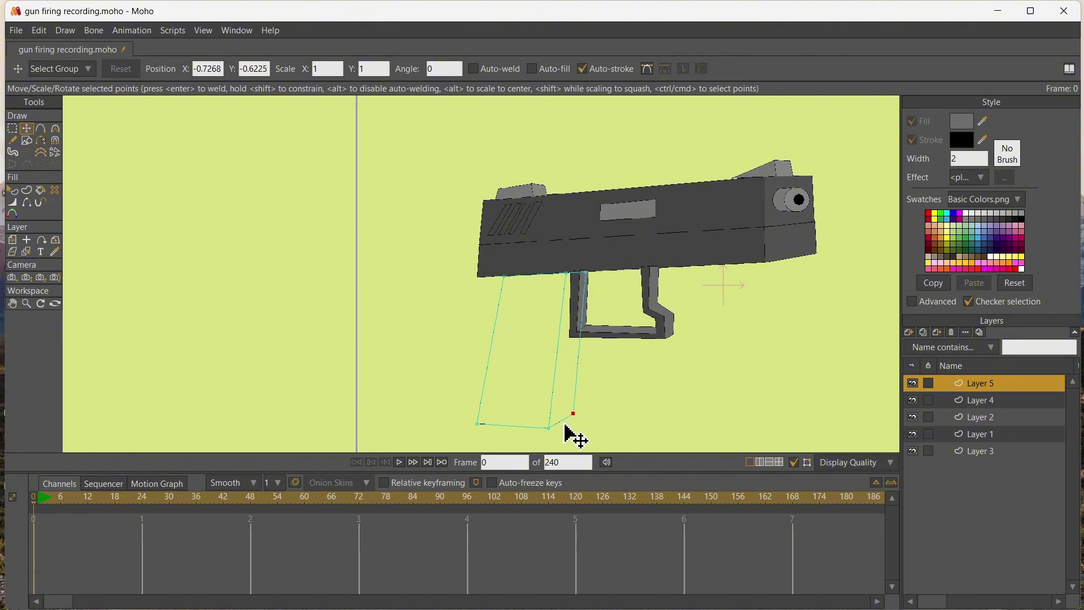
- Fill the grip's side face with the dark grey copied from the gun body's side
scroll(368, 322, "down", 1)
scroll(368, 322, "up", 1)
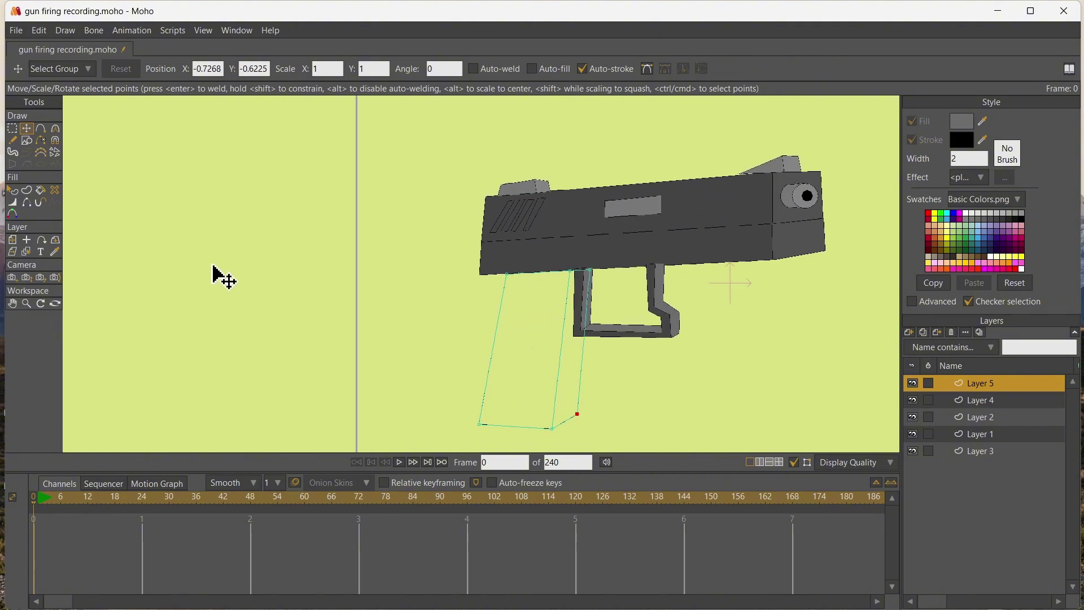
left_click(12, 303)
left_click_drag(346, 322, 303, 293)
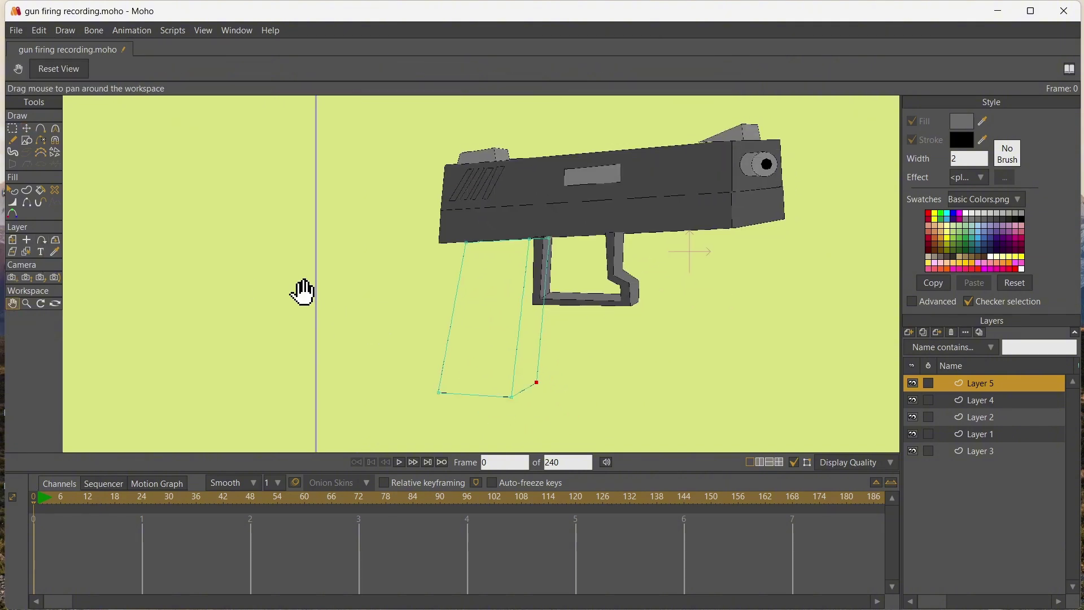
left_click(54, 251)
left_click(485, 233)
key("p")
left_click(487, 257)
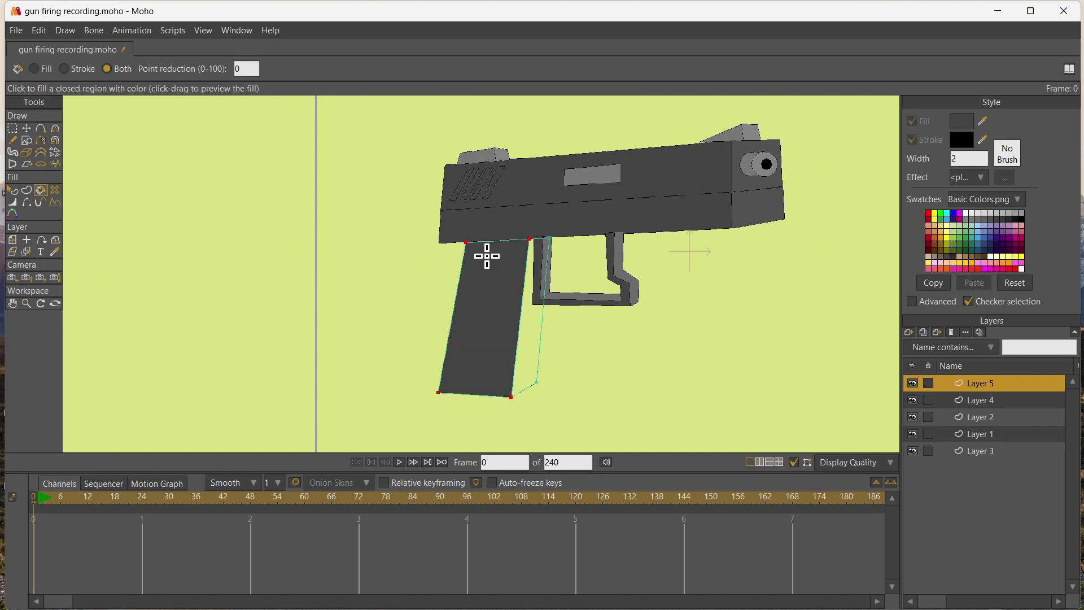
- Fill the grip's front face with the grey of the gun's front face and move its layer below the trigger guard's layer
left_click(55, 251)
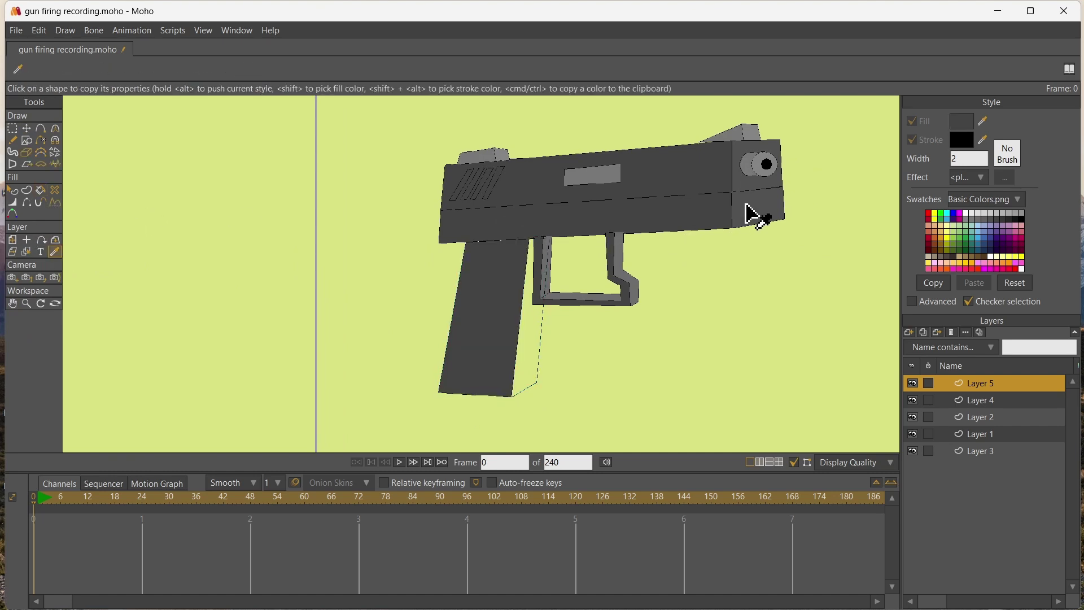
key("p")
left_click(537, 279)
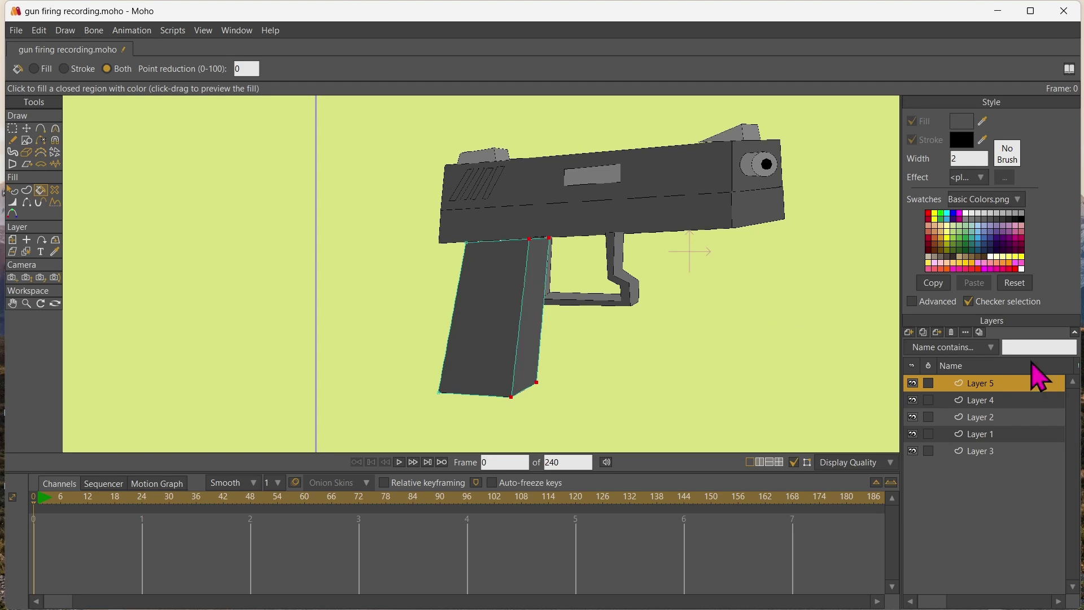
left_click_drag(1014, 384, 1013, 404)
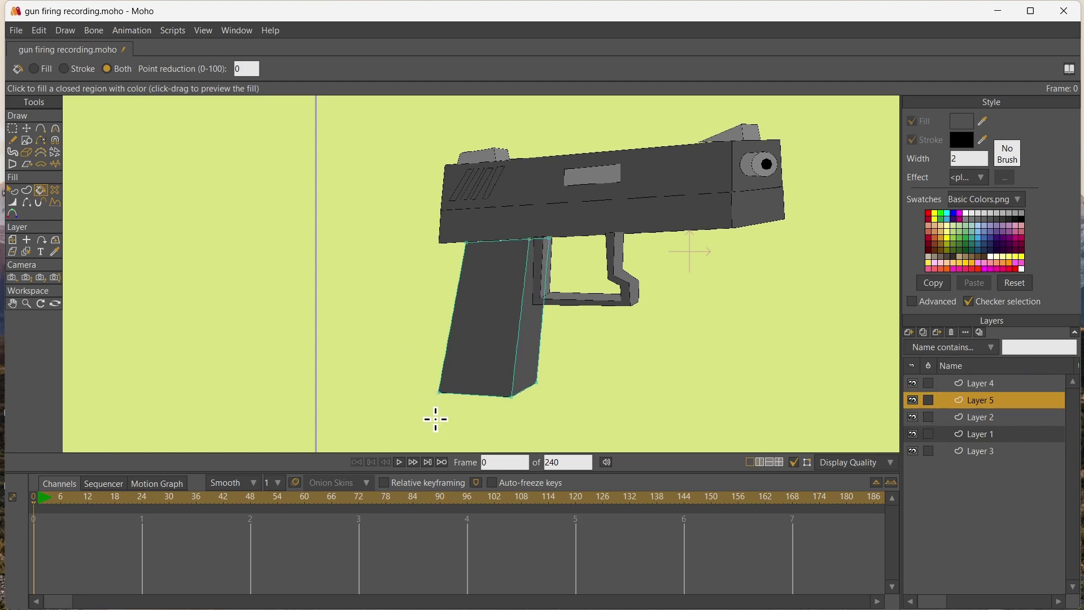
- Draw the magazine base outline just beneath the grip, with a notched side face and a slim front face
scroll(359, 403, "up", 3)
left_click(12, 304)
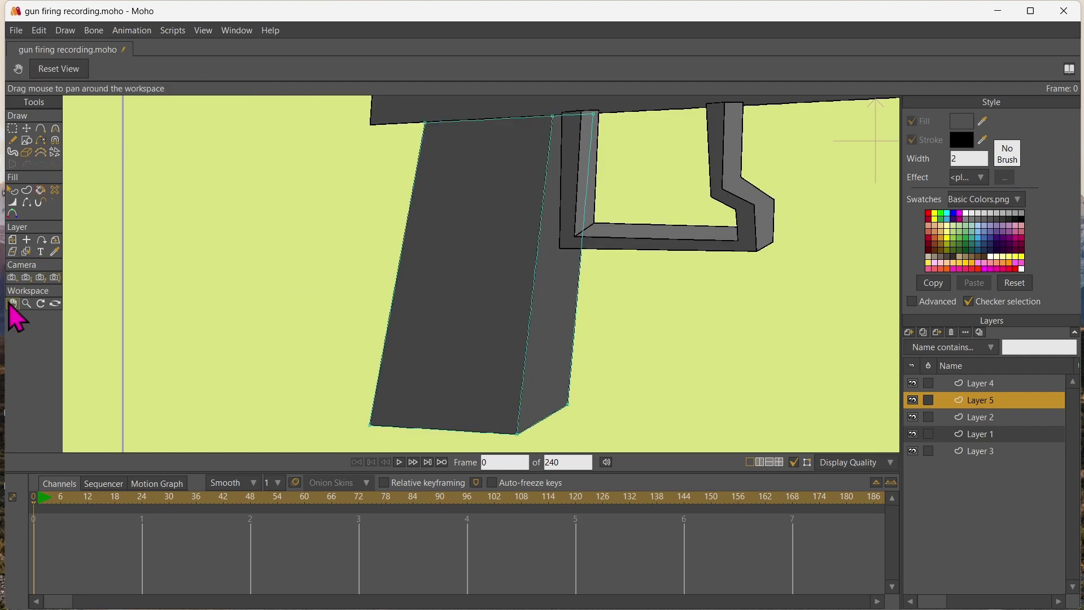
left_click_drag(158, 335, 177, 262)
left_click(41, 130)
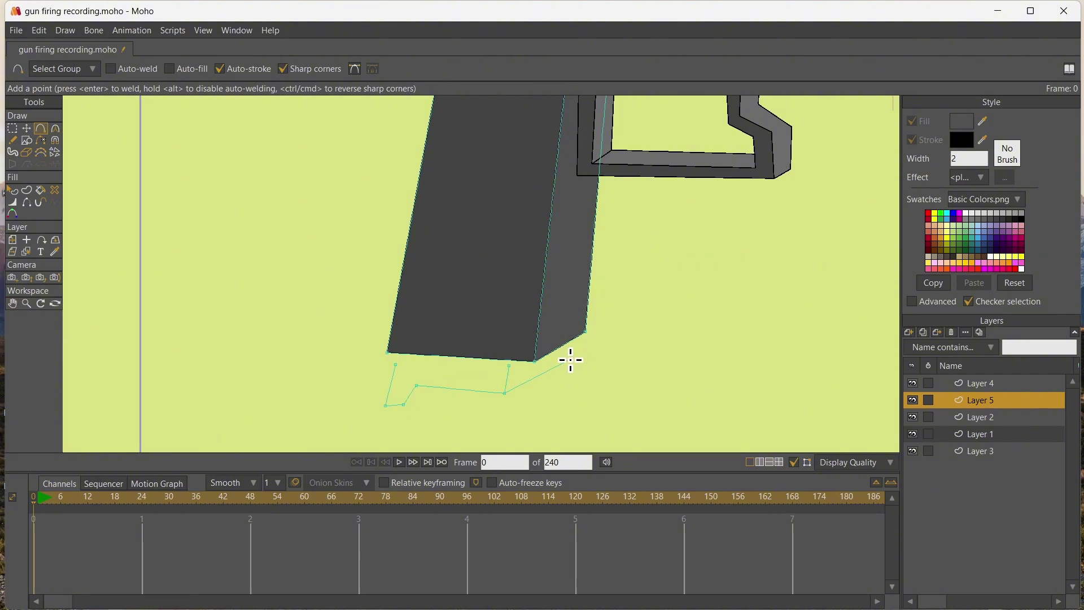
key("ctrl+a")
left_click(507, 366)
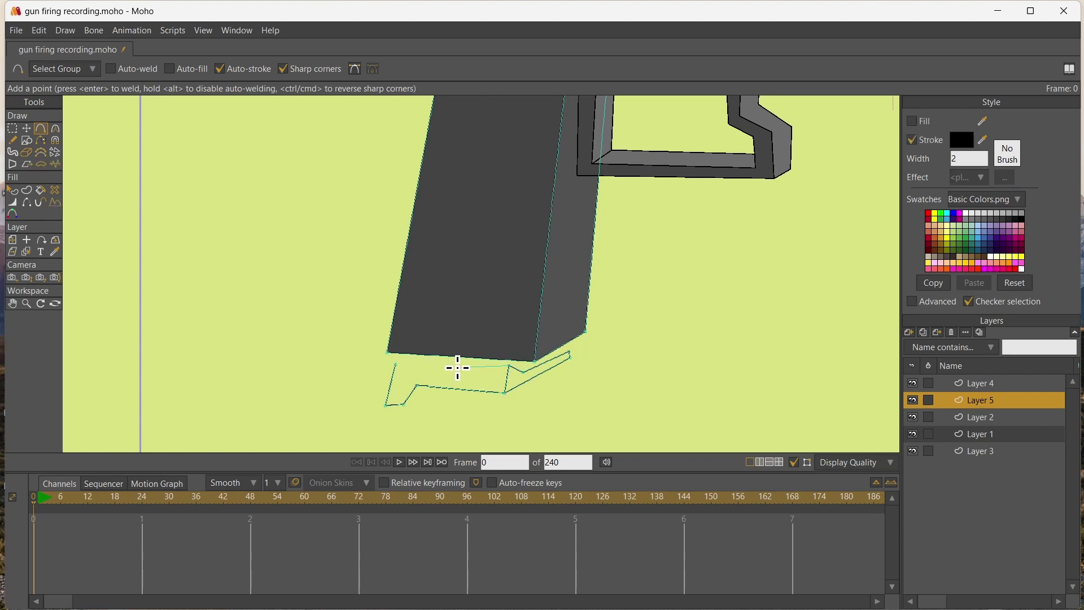
- Fill the magazine base's side face with the grey copied from the slot on the gun's side
scroll(419, 380, "down", 3)
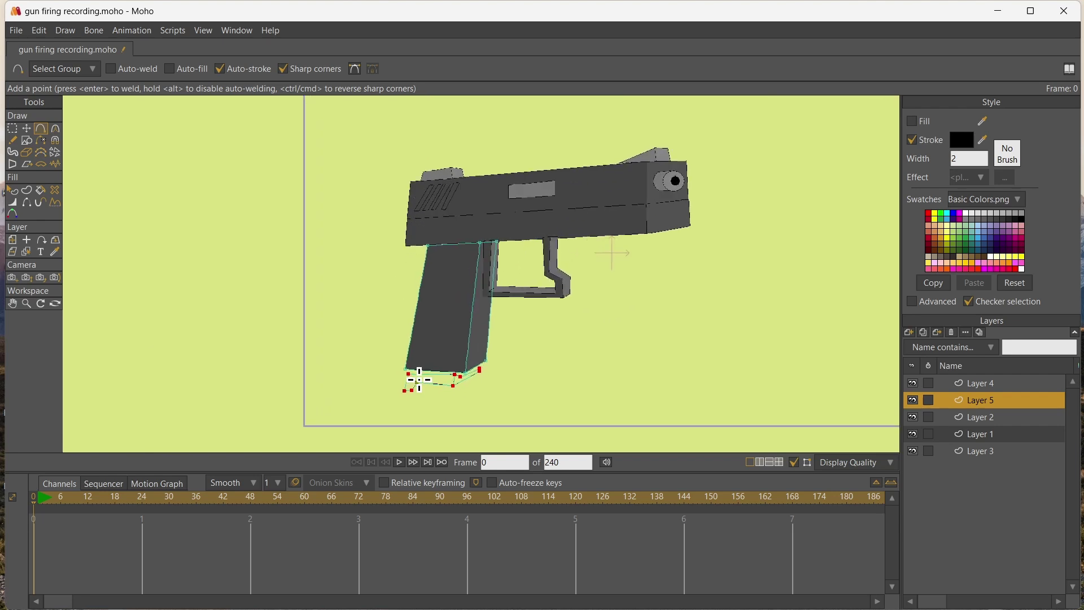
left_click(55, 252)
left_click(540, 207)
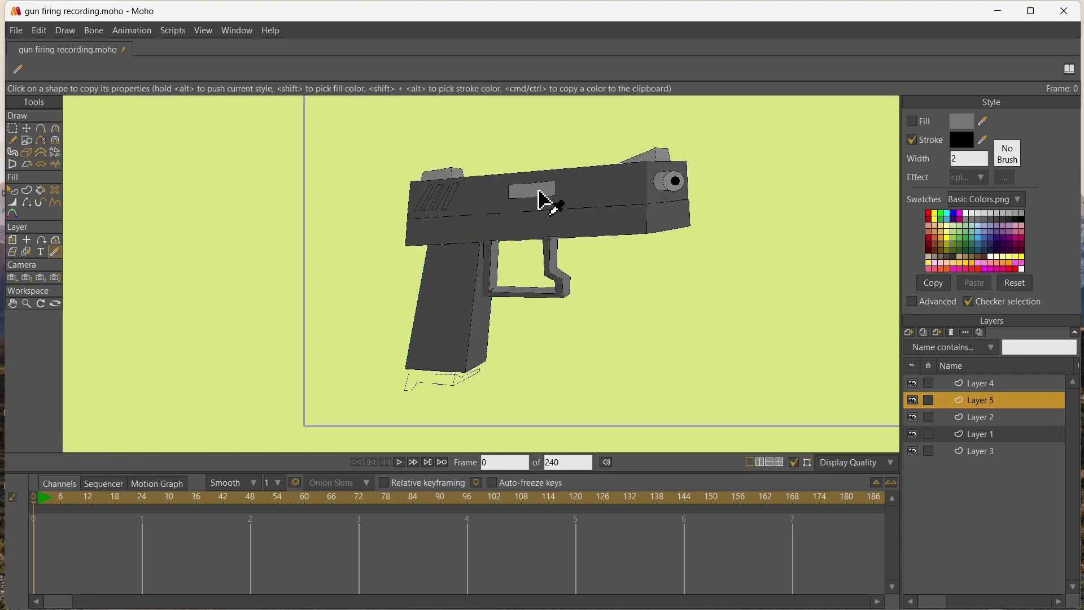
left_click(41, 191)
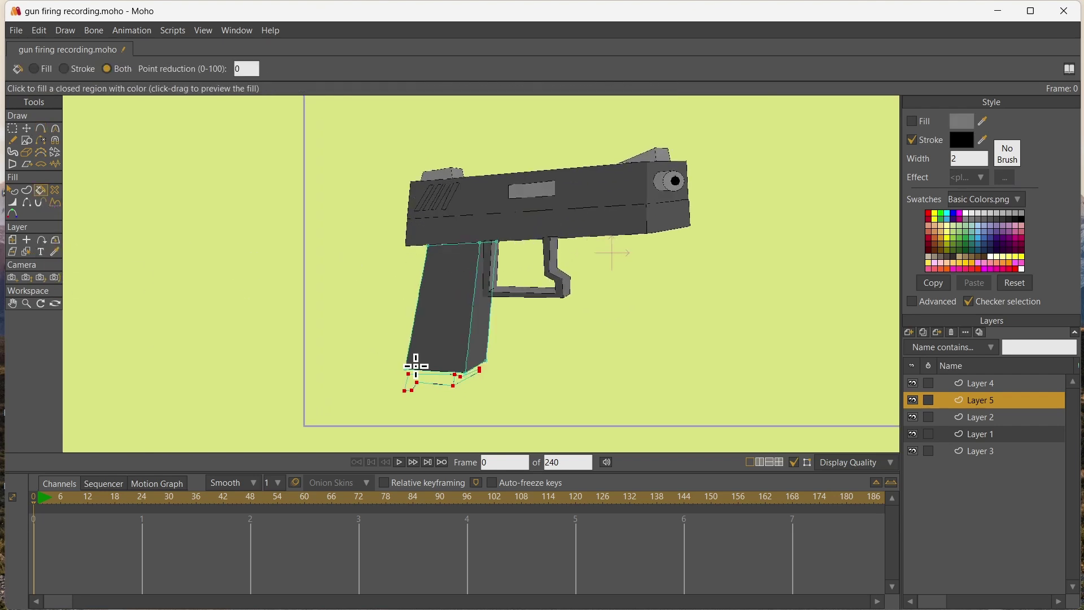
scroll(424, 376, "up", 3)
left_click(431, 380)
scroll(250, 335, "down", 2)
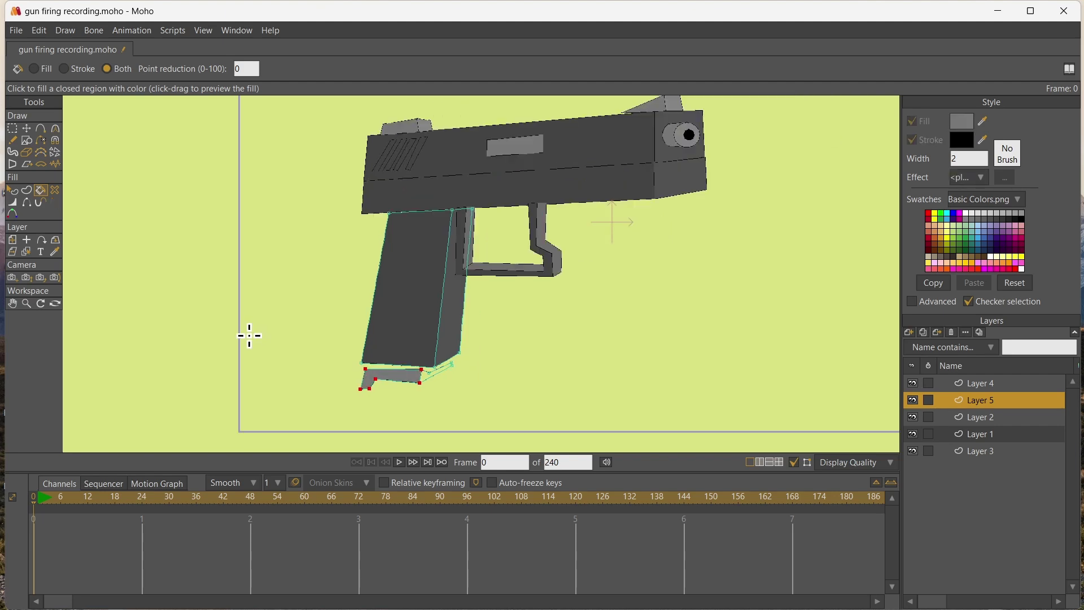
- Fill the magazine base's front face with the lighter grey copied from the front sight
left_click(55, 252)
key("p")
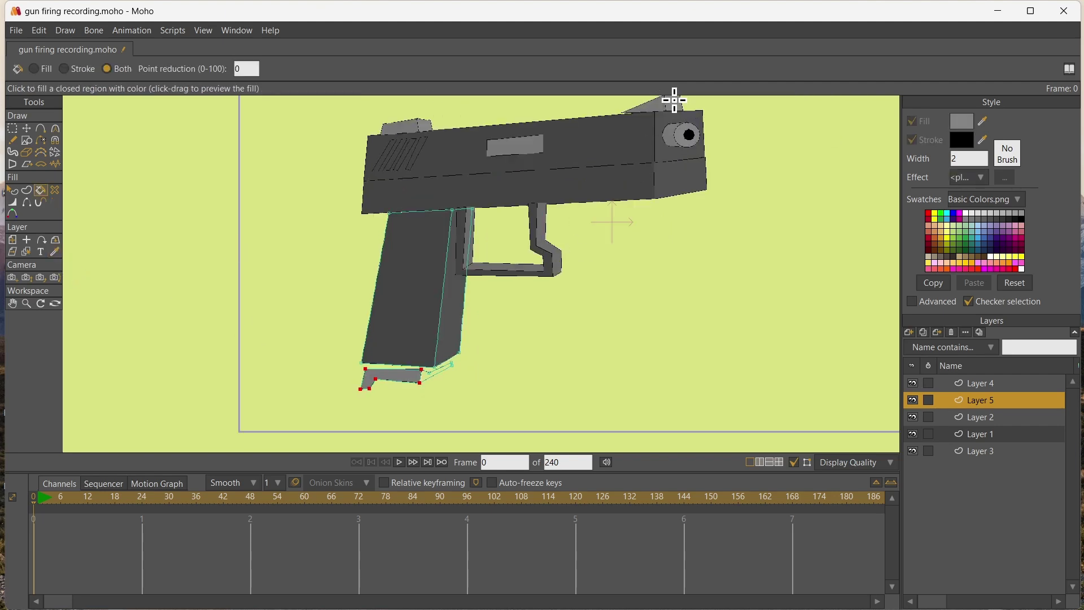
scroll(518, 348, "up", 8)
left_click(300, 415)
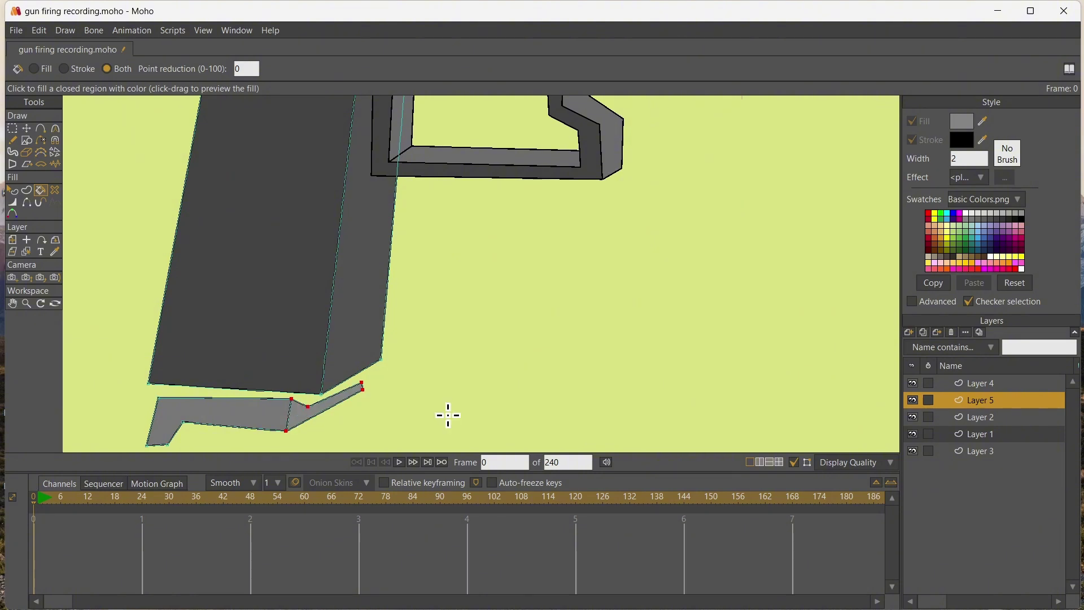
- Move the magazine base's points up against the grip's bottom edge and fine-tune its front face and rear lower corner
scroll(448, 416, "up", 1)
left_click(13, 304)
left_click_drag(319, 344, 525, 298)
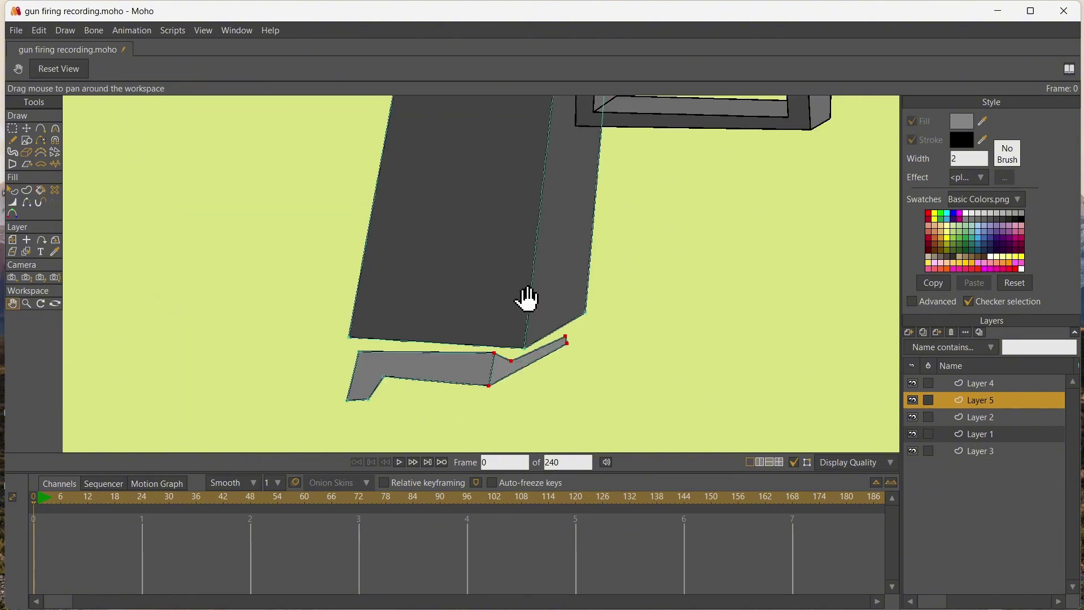
left_click(27, 129)
left_click(364, 352)
left_click(364, 352)
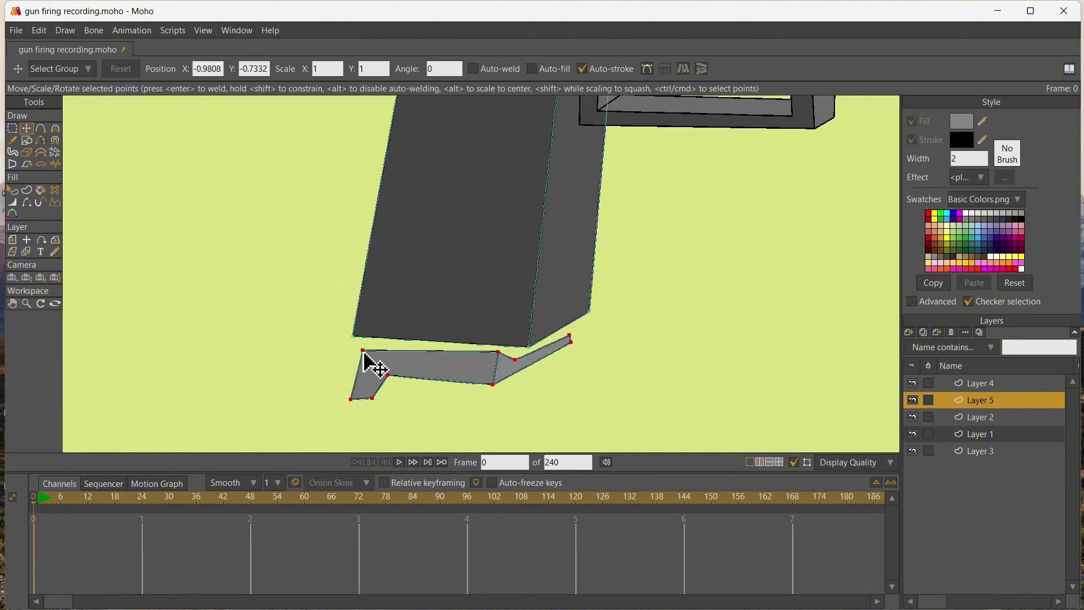
left_click(363, 350)
left_click_drag(363, 351, 364, 380)
left_click(376, 389)
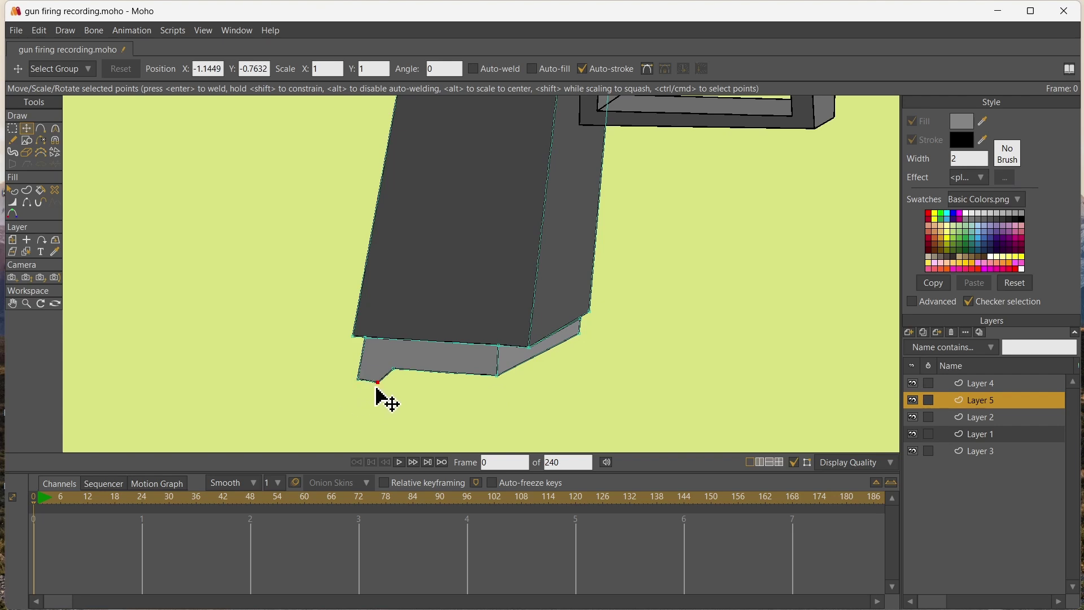
- Draw a four-sided panel outline inside the grip's side face, roughly following its slanted edges
scroll(356, 383, "down", 3)
scroll(356, 382, "up", 1)
left_click(41, 129)
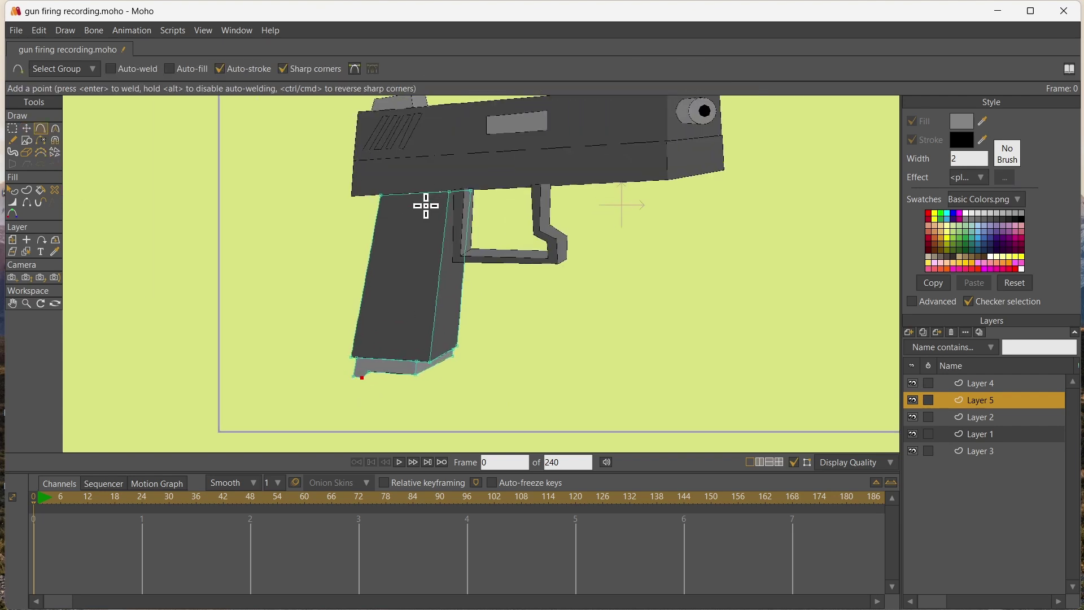
left_click_drag(397, 205, 424, 329)
left_click_drag(423, 330, 432, 210)
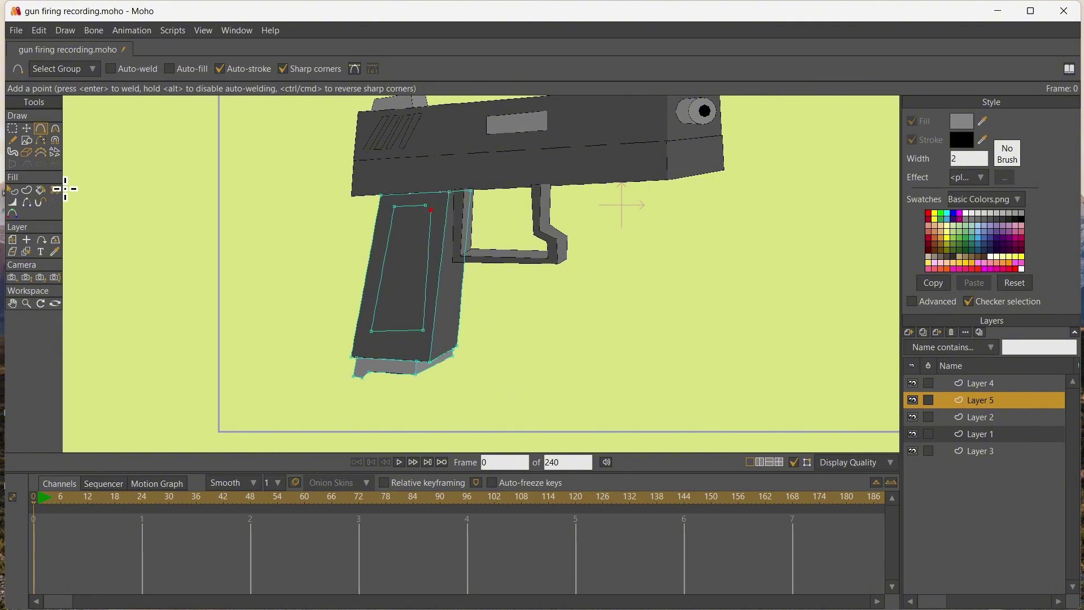
- Fill the four-sided panel on the grip's side face with the current light grey
left_click(26, 129)
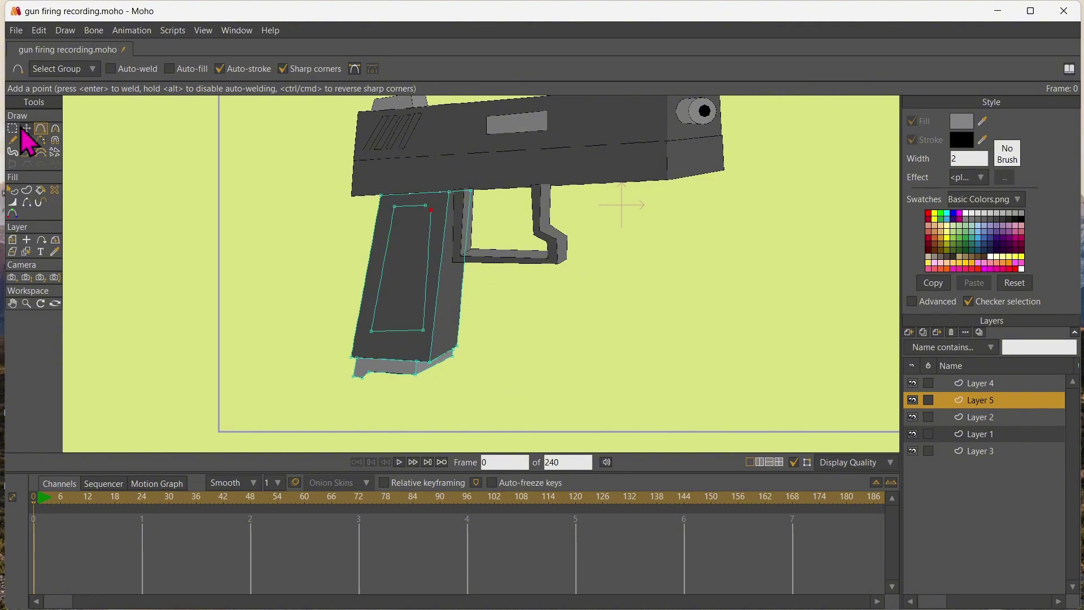
double_click(428, 218)
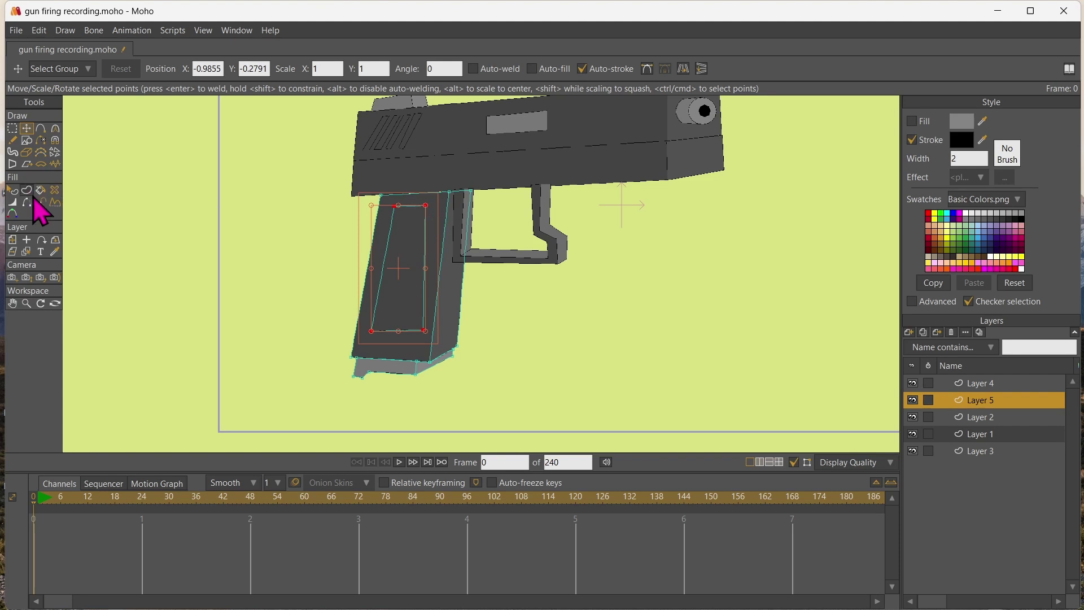
left_click(40, 192)
left_click(399, 273)
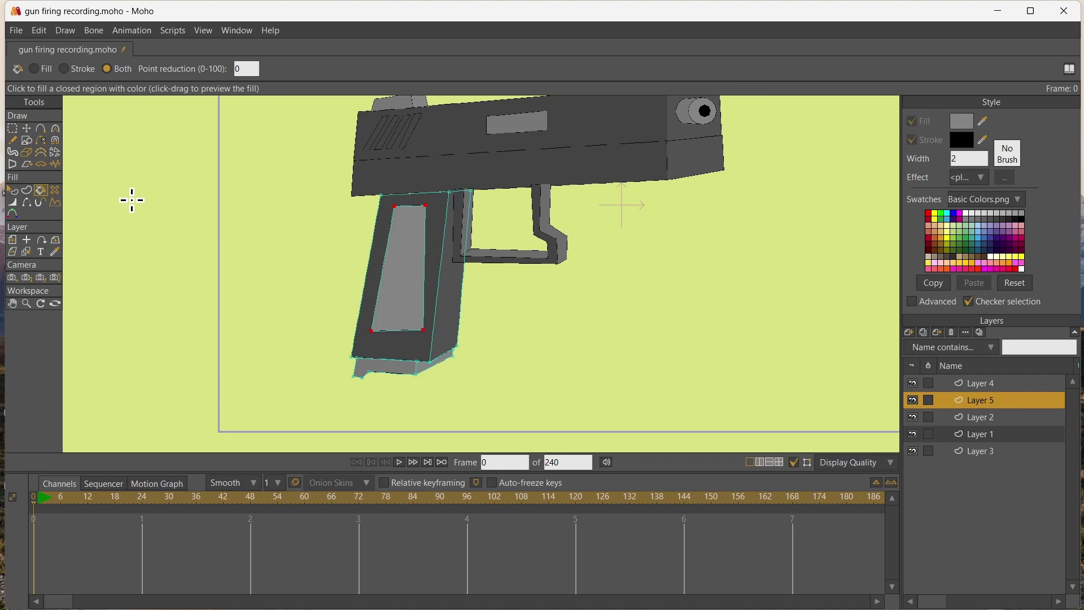
- Move the grip panel's corner points outward so its edges run parallel to the grip's side face with an even margin
left_click(26, 129)
left_click(427, 205)
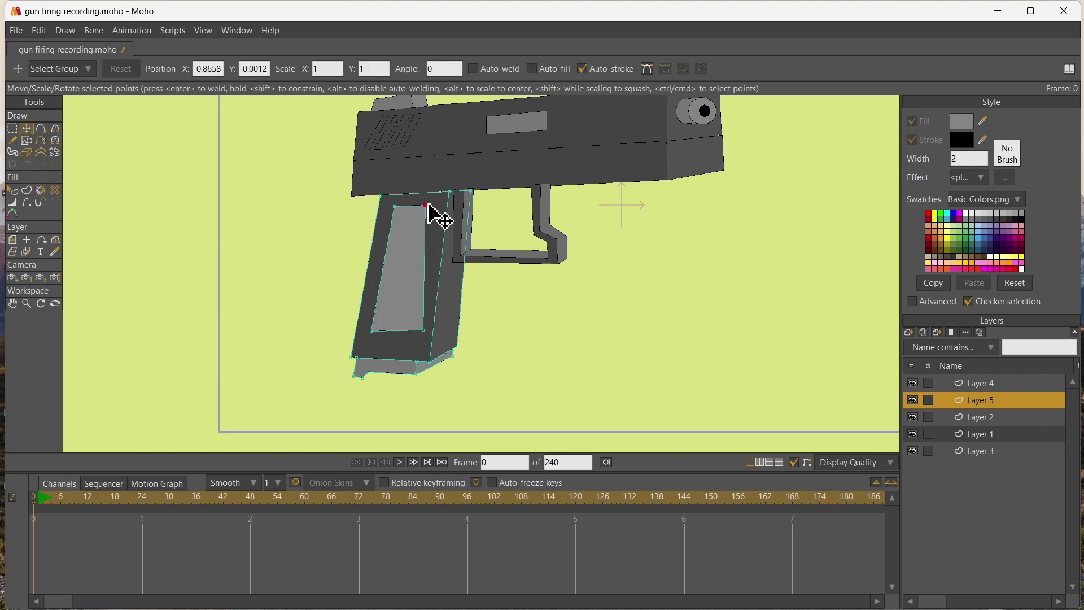
mouse_move(427, 205)
left_mouse_down()
mouse_move(444, 199)
mouse_move(388, 201)
mouse_move(427, 201)
left_mouse_up()
left_click(366, 334)
left_click_drag(365, 334, 408, 343)
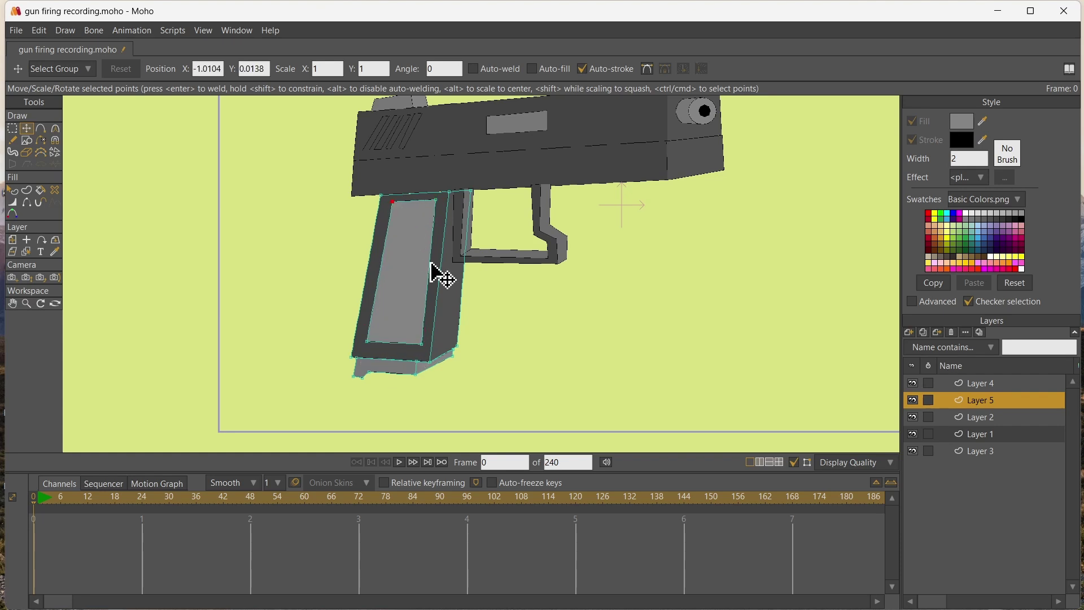
scroll(433, 273, "down", 3)
scroll(508, 282, "up", 3)
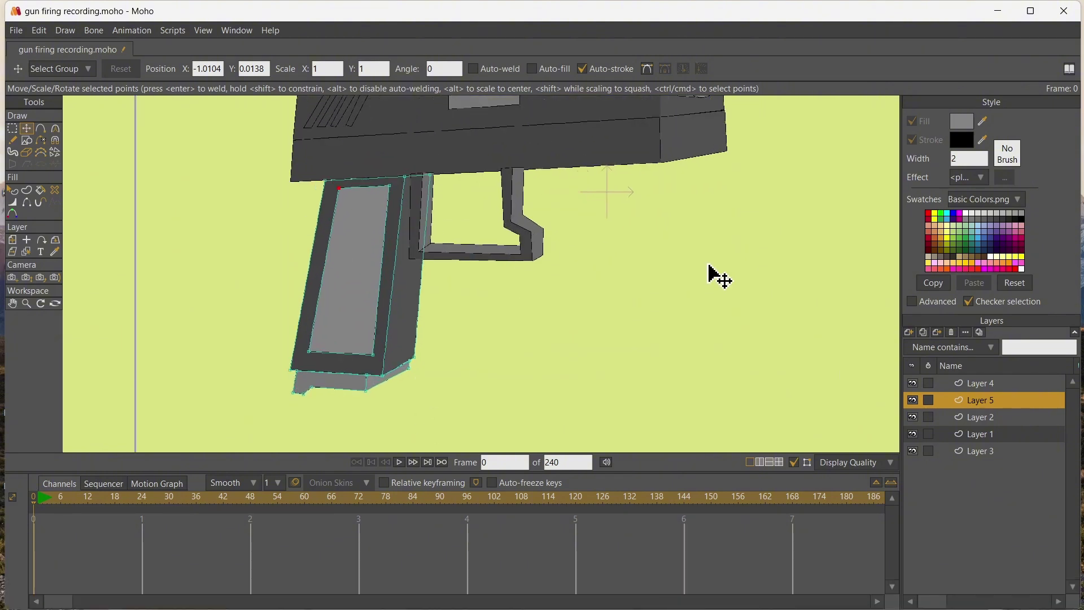
- Add a vector layer and draw the trigger outline inside the trigger guard, with a side face, a front face and a small tip face
left_click(909, 332)
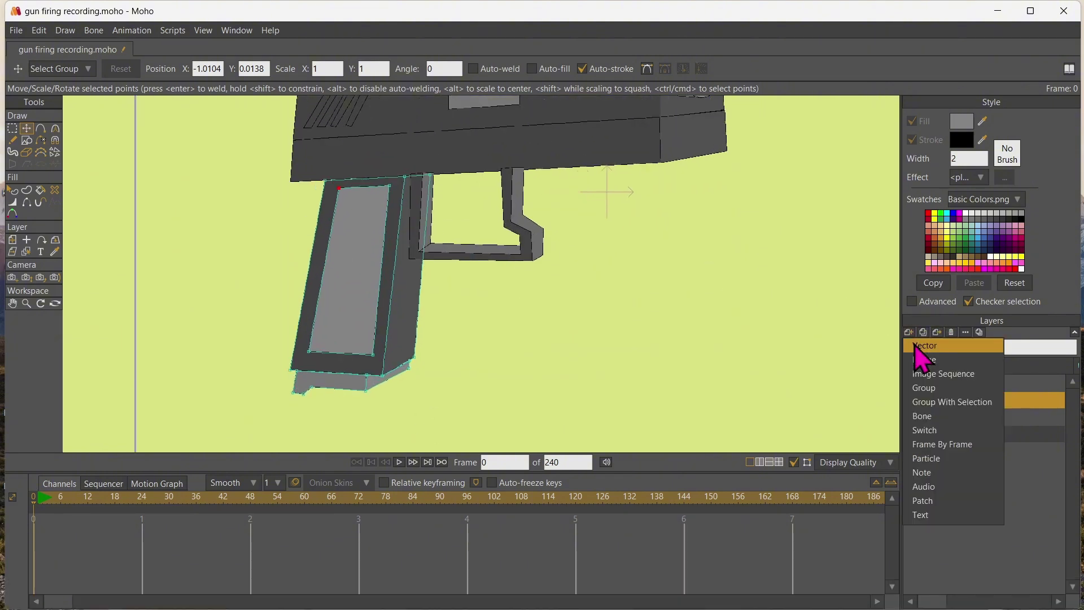
left_click(917, 348)
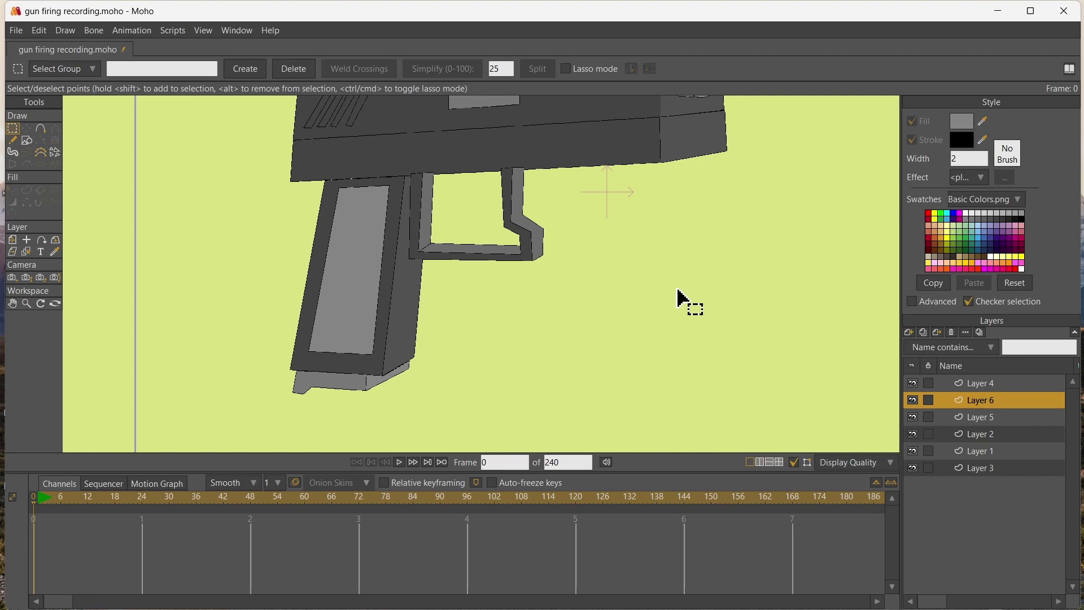
left_click(41, 130)
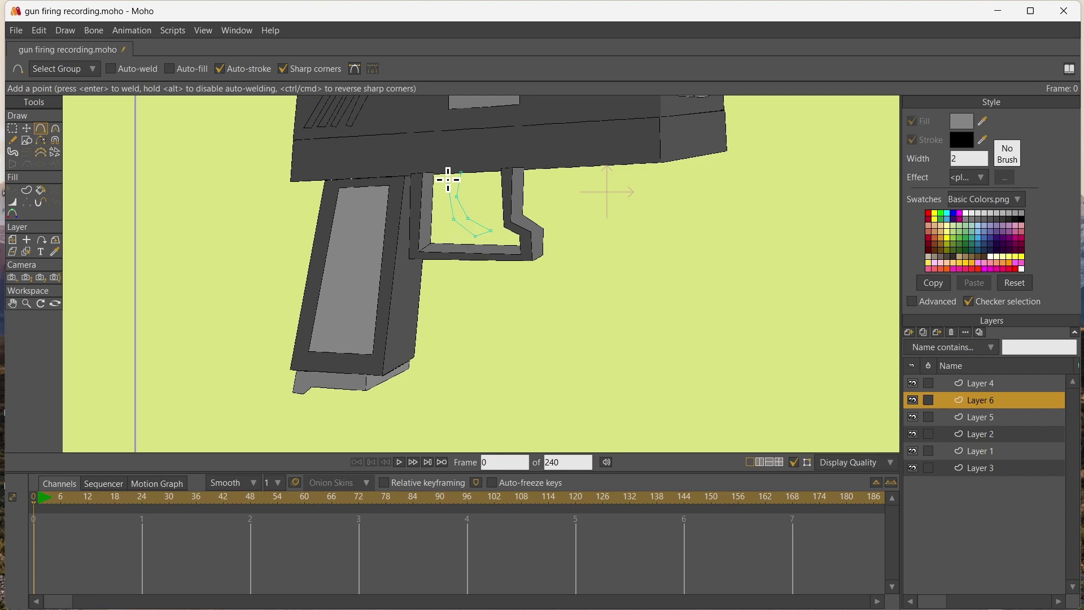
key("ctrl+a")
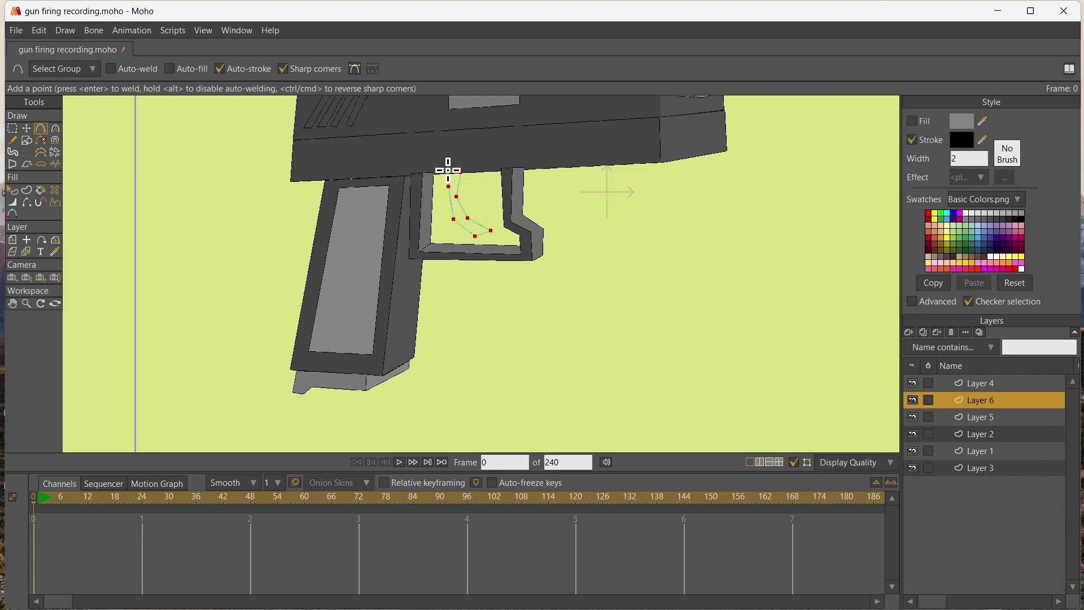
left_click(447, 171)
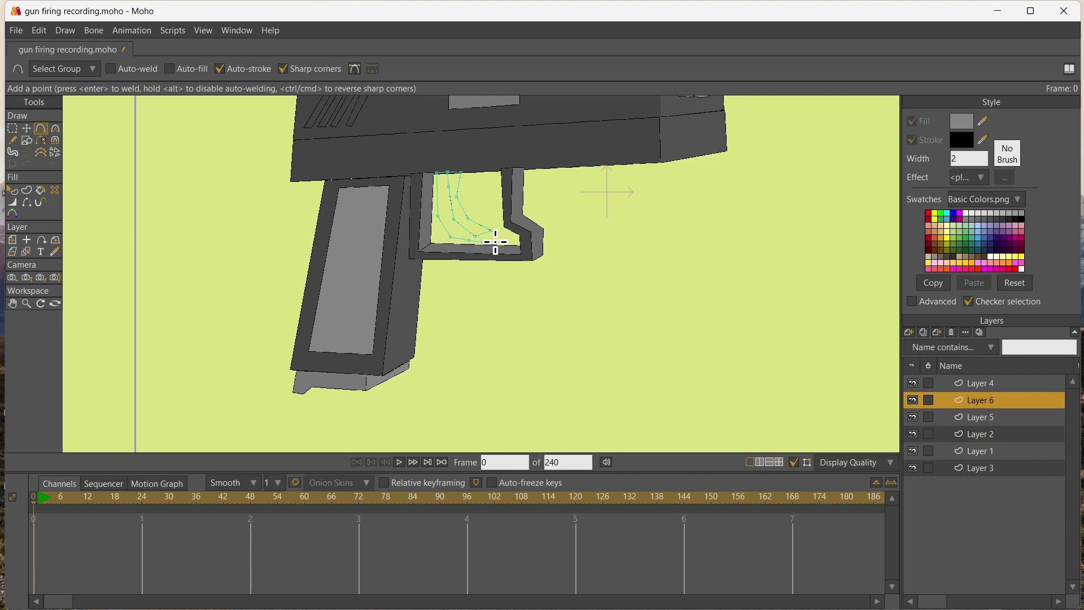
scroll(452, 238, "up", 5)
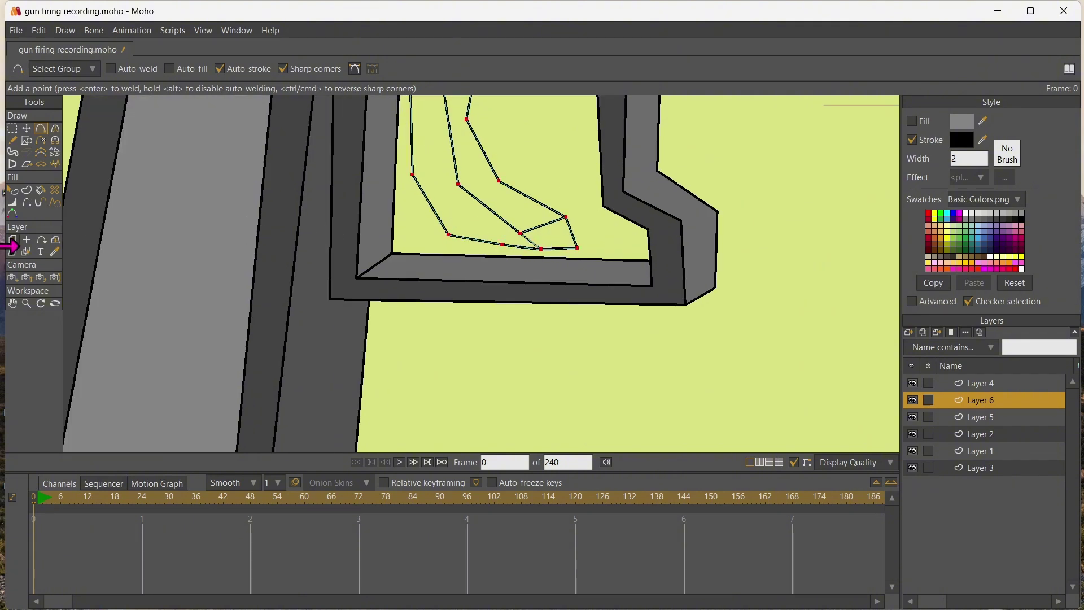
- Move the trigger outline's upper points forward along the gun body's lower edge and realign the points just beneath them
left_click(13, 304)
left_click_drag(388, 254, 379, 347)
scroll(378, 347, "down", 1)
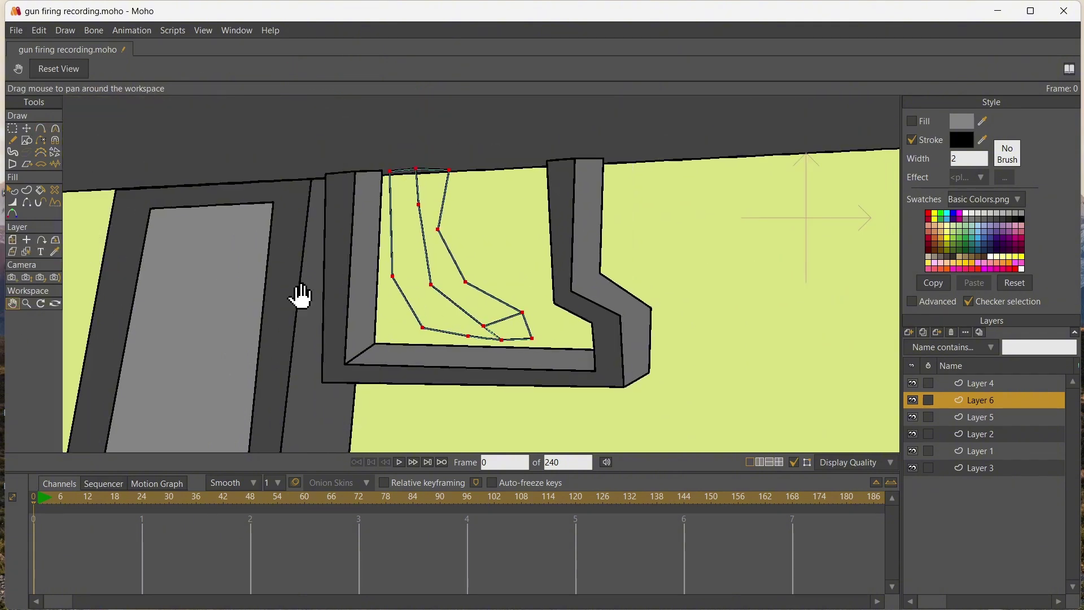
left_click(27, 129)
left_click(423, 174)
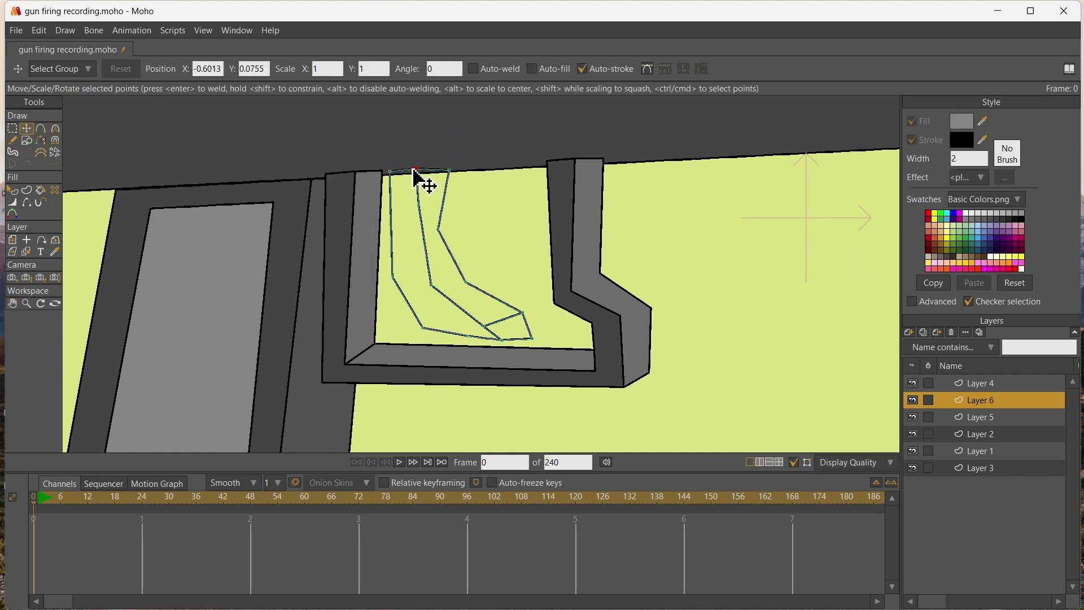
mouse_move(423, 175)
left_mouse_down()
mouse_move(474, 180)
mouse_move(444, 179)
left_mouse_up()
mouse_move(434, 228)
left_mouse_down()
mouse_move(467, 235)
mouse_move(444, 226)
left_mouse_up()
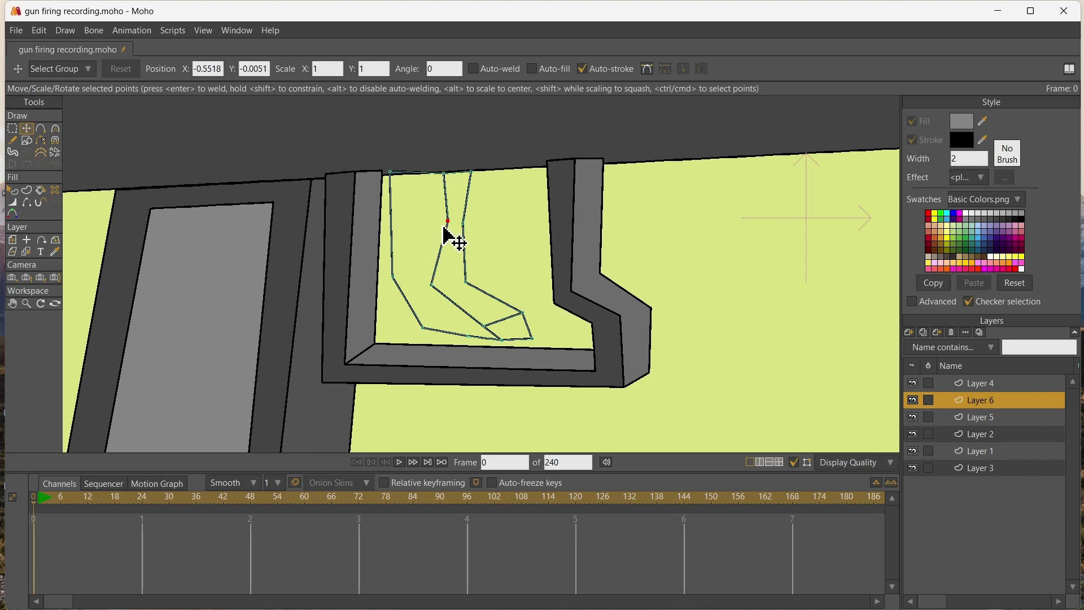
left_click_drag(393, 175, 418, 177)
left_click_drag(445, 218, 439, 222)
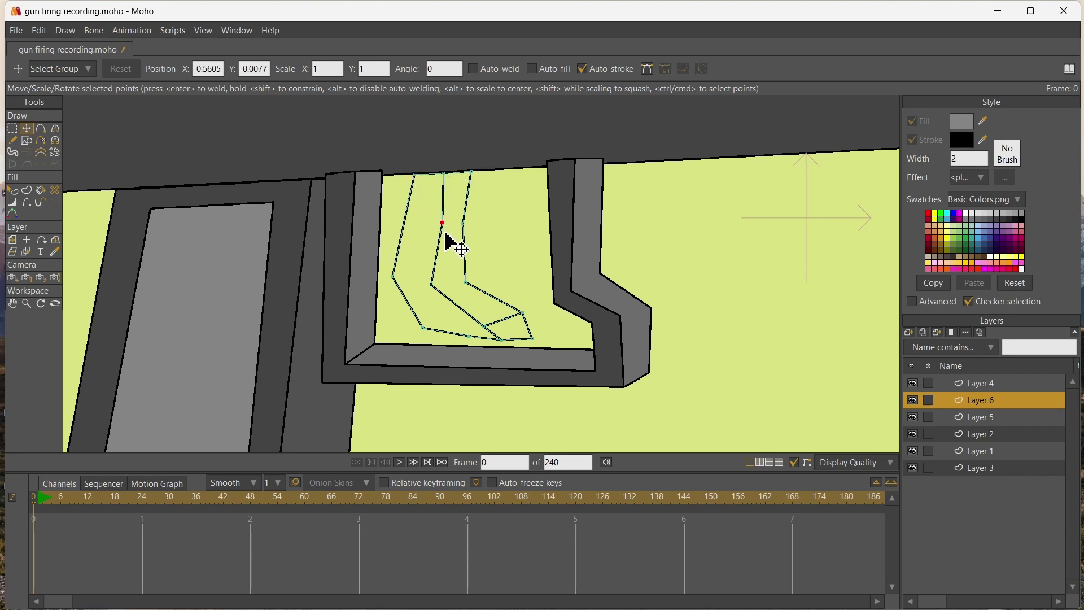
- Reshape the trigger's tip into a small four-sided face and shift the middle edge's bend point forward
left_click_drag(479, 330, 484, 321)
left_click_drag(493, 335, 477, 336)
left_click_drag(516, 302, 509, 302)
left_click_drag(520, 334, 511, 334)
left_click_drag(432, 279, 450, 280)
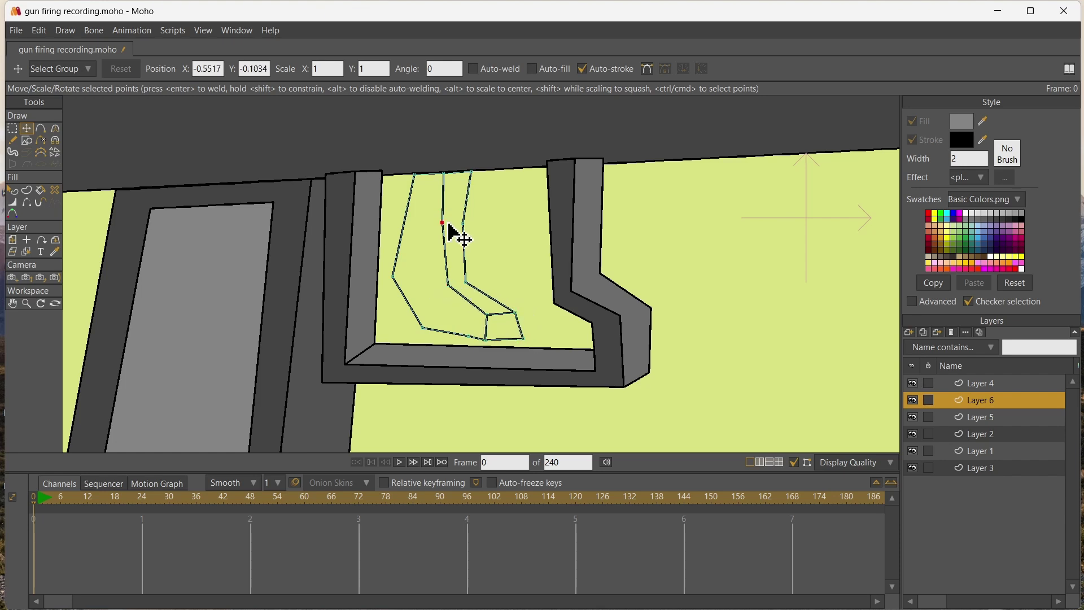
- Slim the trigger's side face by moving its rear points forward, and fine-tune the front edge and tip points
left_click_drag(452, 228, 456, 228)
left_click_drag(395, 274, 416, 286)
left_click_drag(421, 325, 444, 316)
left_click_drag(518, 338, 512, 337)
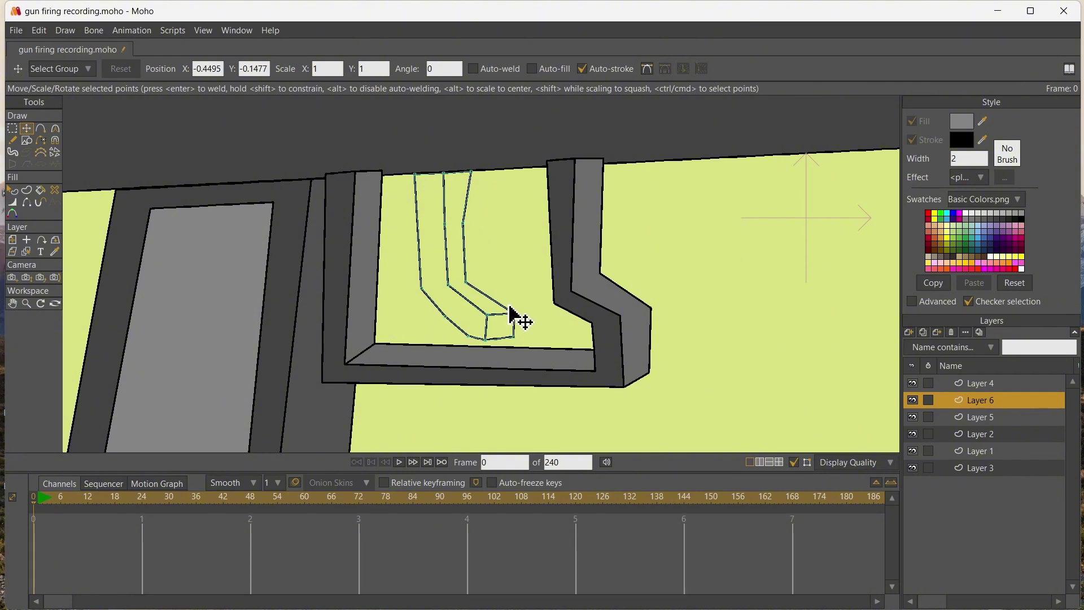
left_click_drag(467, 172, 481, 171)
left_click_drag(455, 239, 473, 331)
left_click_drag(417, 284, 420, 283)
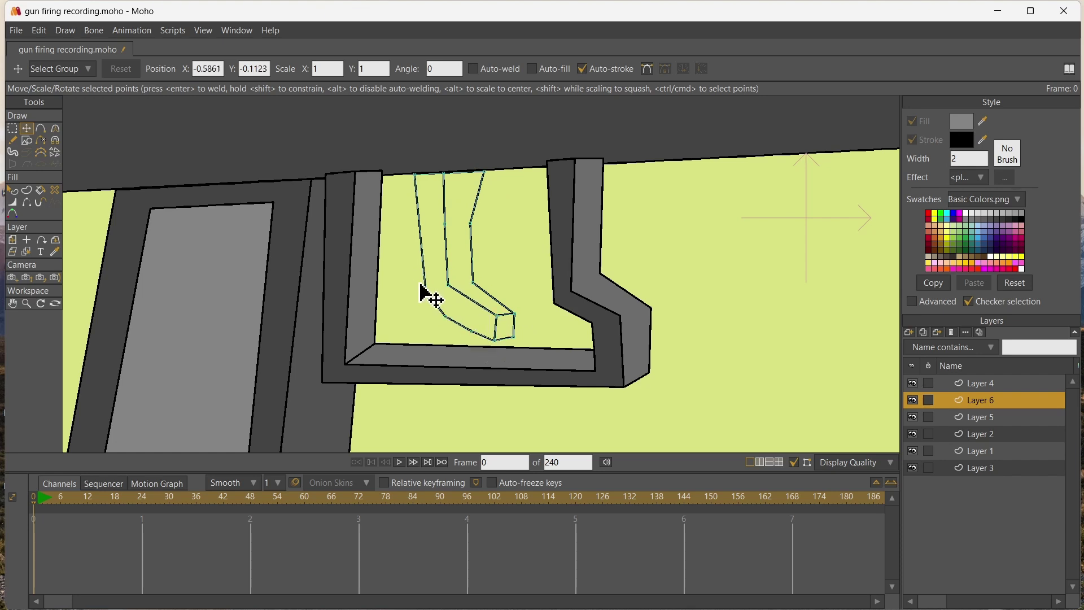
- Fill the trigger's side face with the darker grey copied from the barrel's side
scroll(456, 194, "down", 5)
scroll(352, 212, "down", 3)
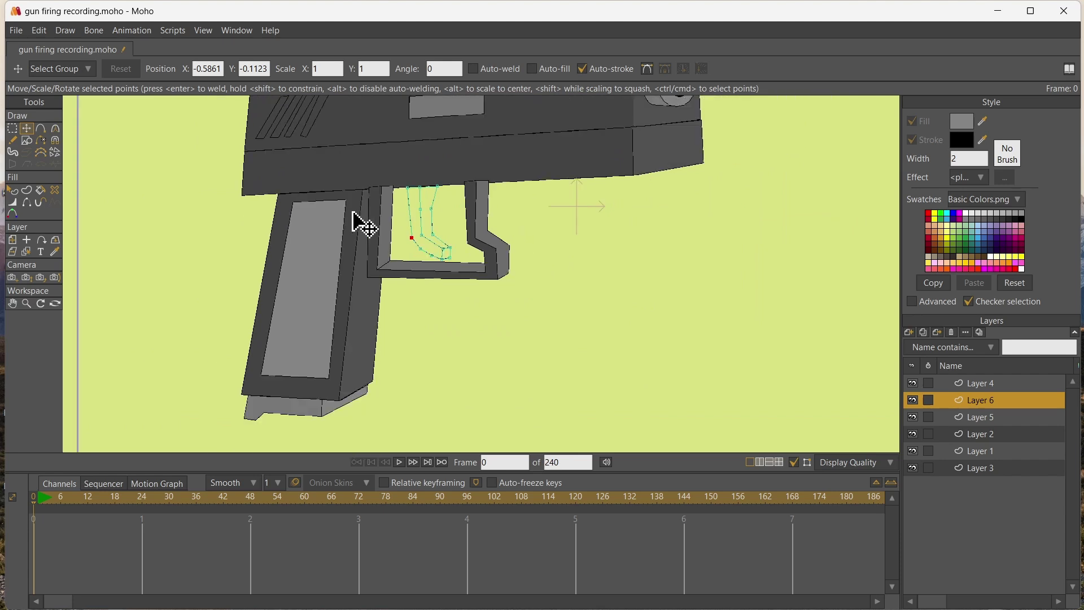
scroll(352, 212, "up", 4)
scroll(335, 241, "down", 5)
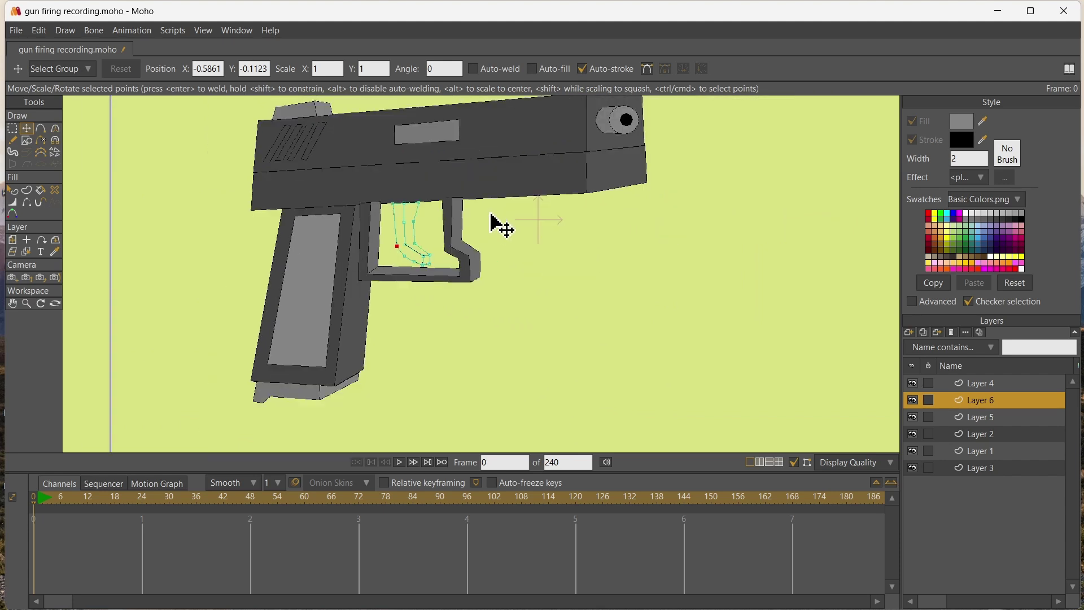
left_click(54, 252)
key("p")
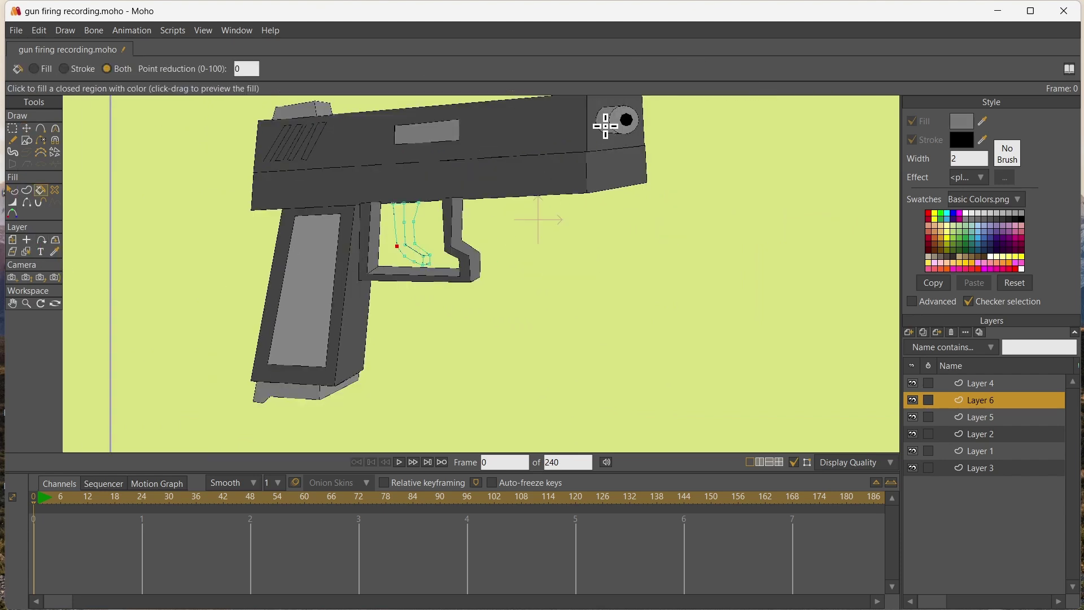
left_click(399, 213)
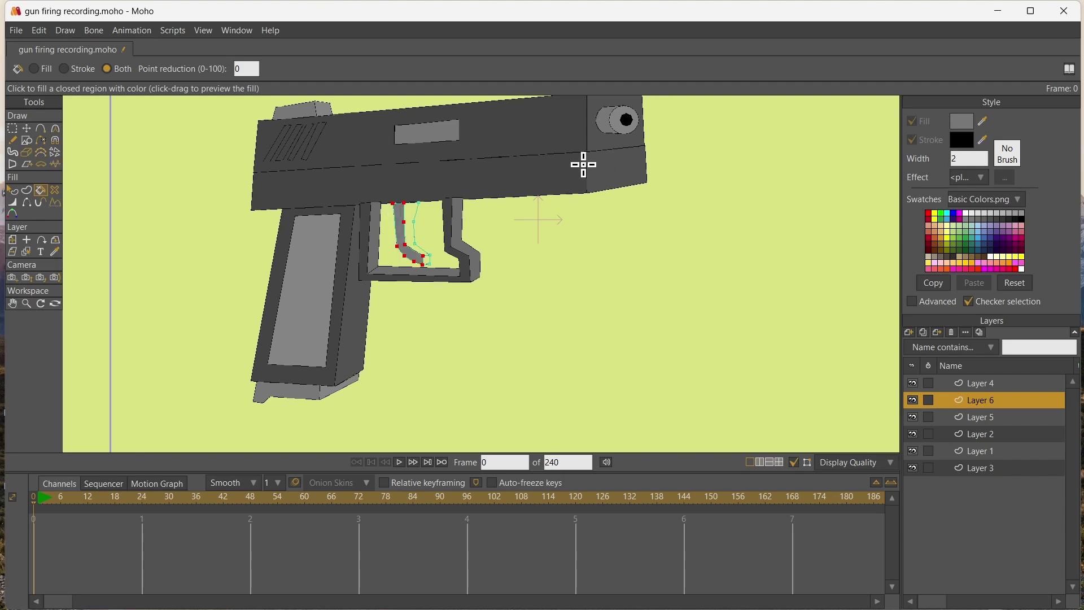
- Fill the trigger's front face and tip face with the lighter grey copied from the barrel's front ring
key("i")
key("p")
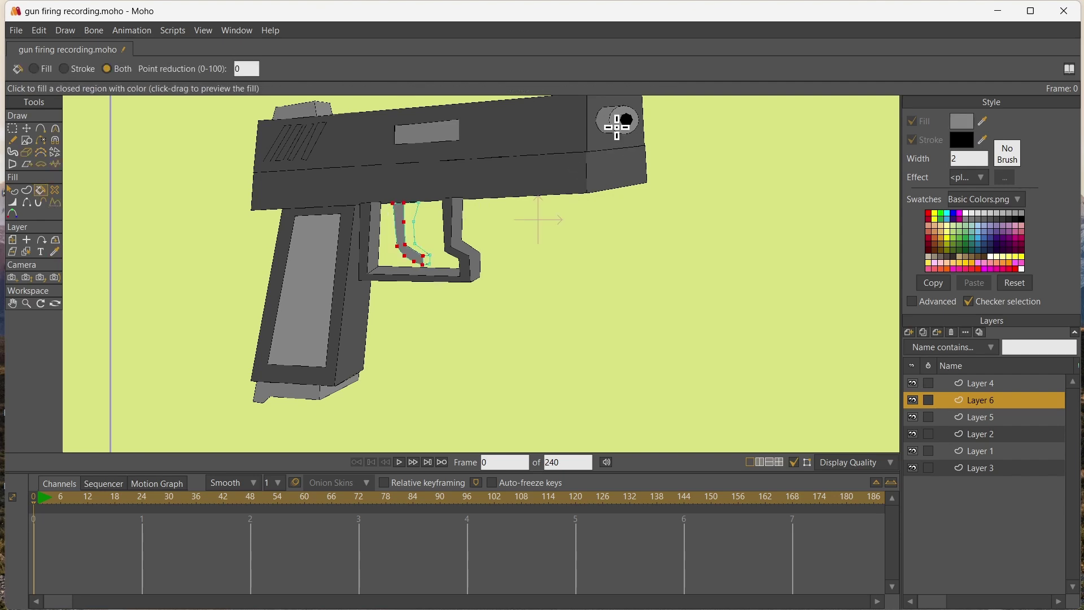
left_click(415, 204)
scroll(467, 276, "up", 2)
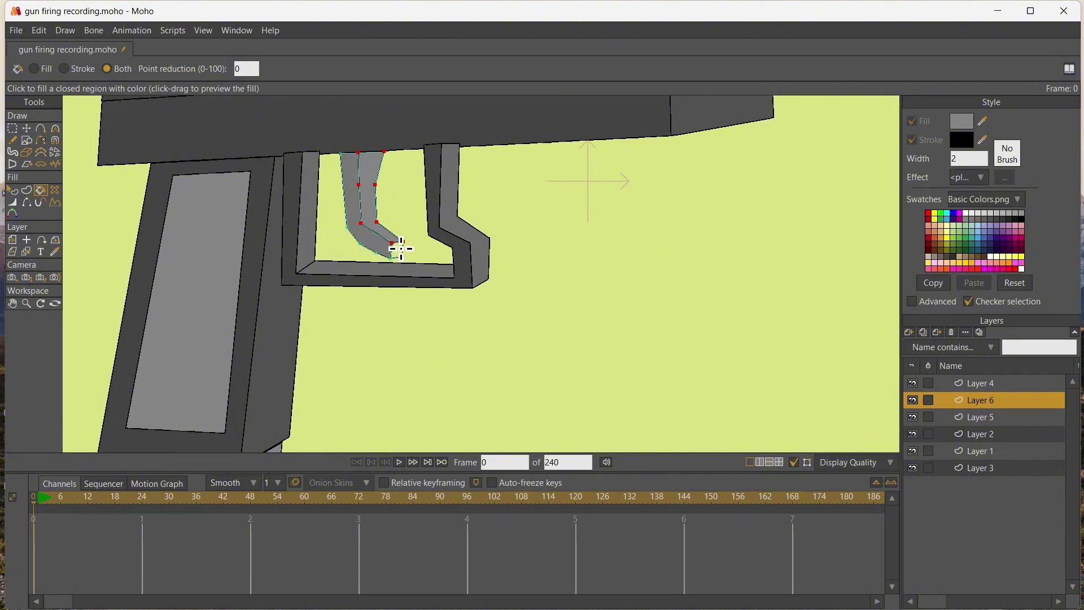
scroll(554, 244, "down", 2)
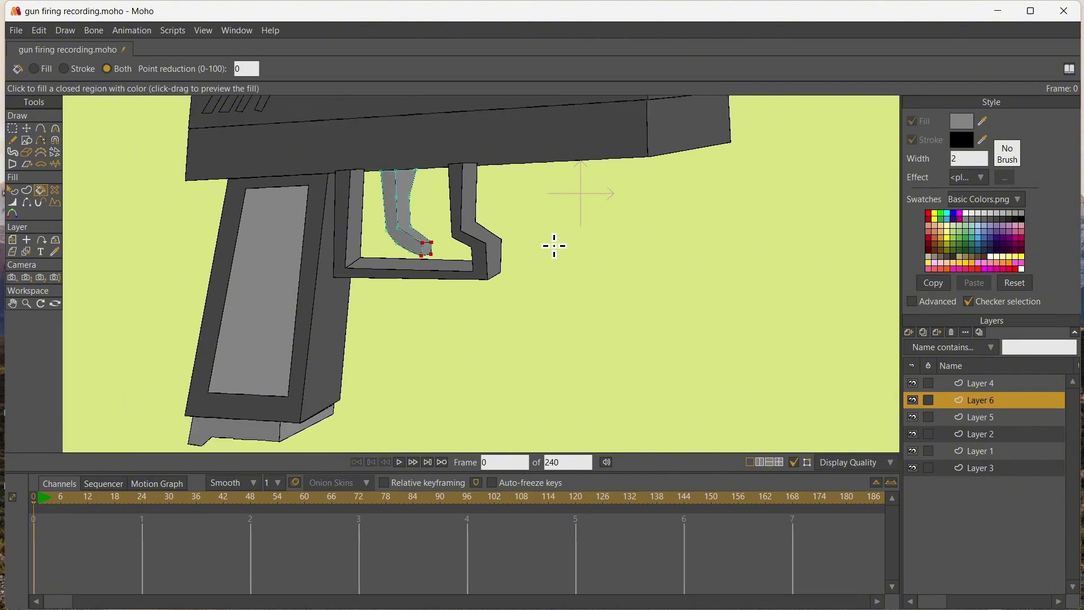
- Select the trigger's bend points and smooth them with a curvature of about 0.25
left_click(27, 129)
scroll(414, 304, "up", 2)
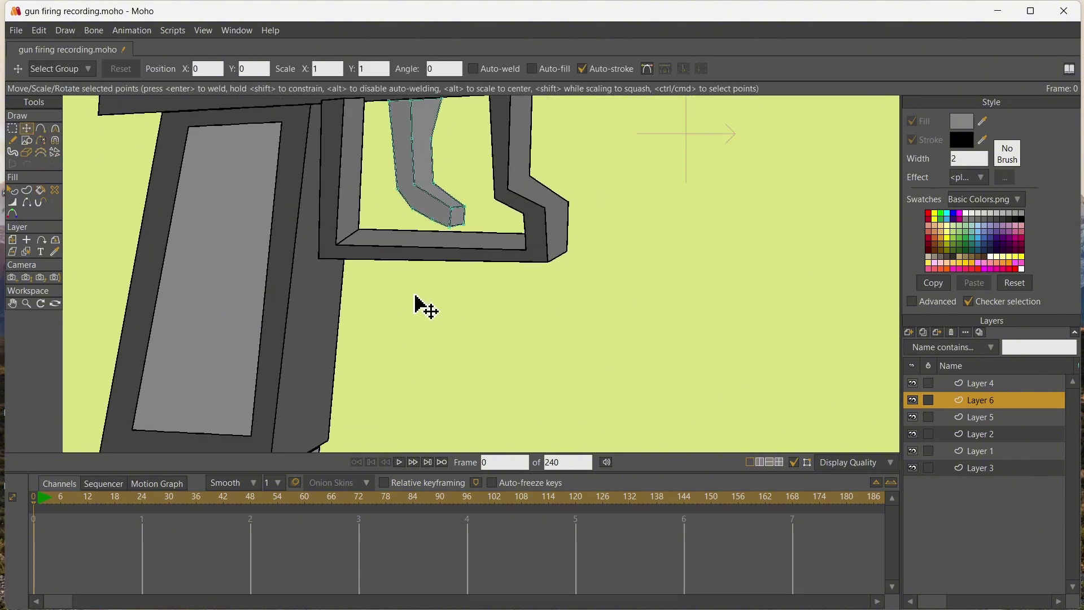
left_click(13, 131)
left_click_drag(372, 134, 446, 229)
key("c")
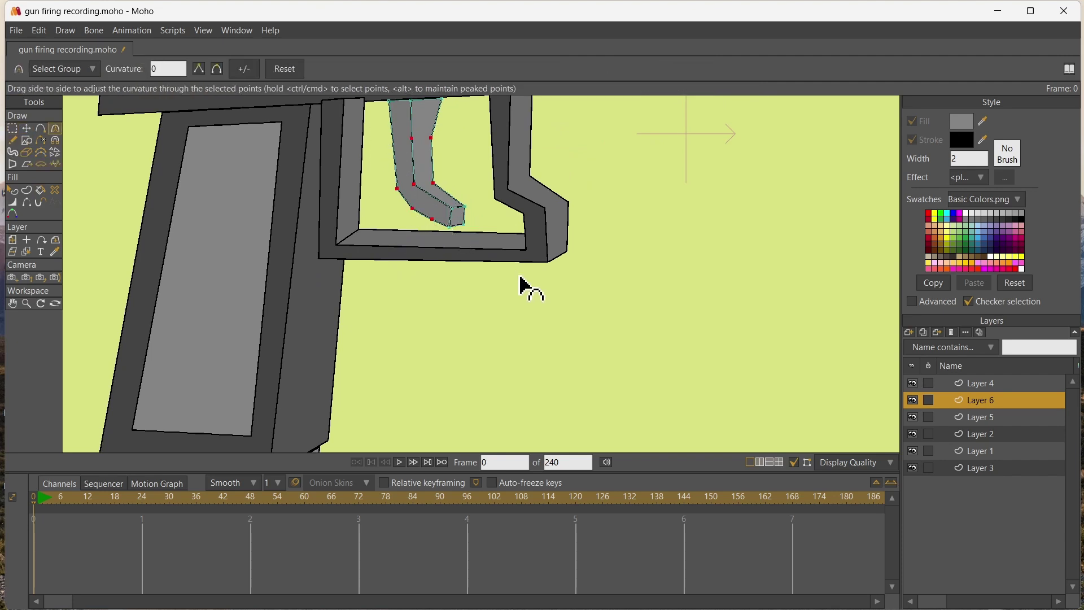
left_click_drag(520, 276, 727, 348)
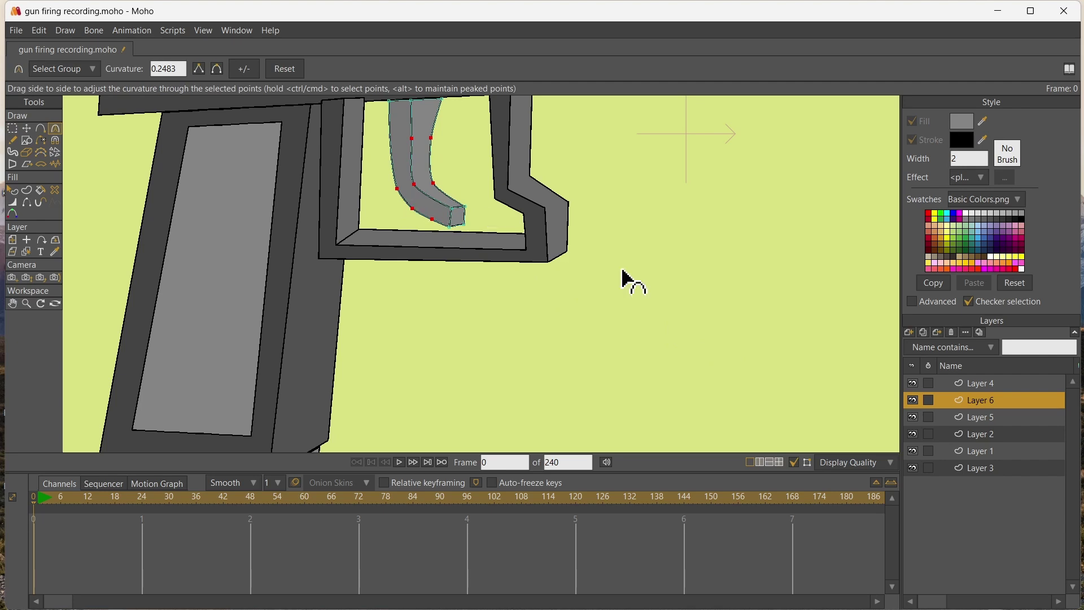
- Add a vector layer, draw an upright oval between the trigger and the guard's front, and fill it with golden brown
left_click(910, 333)
left_click(918, 347)
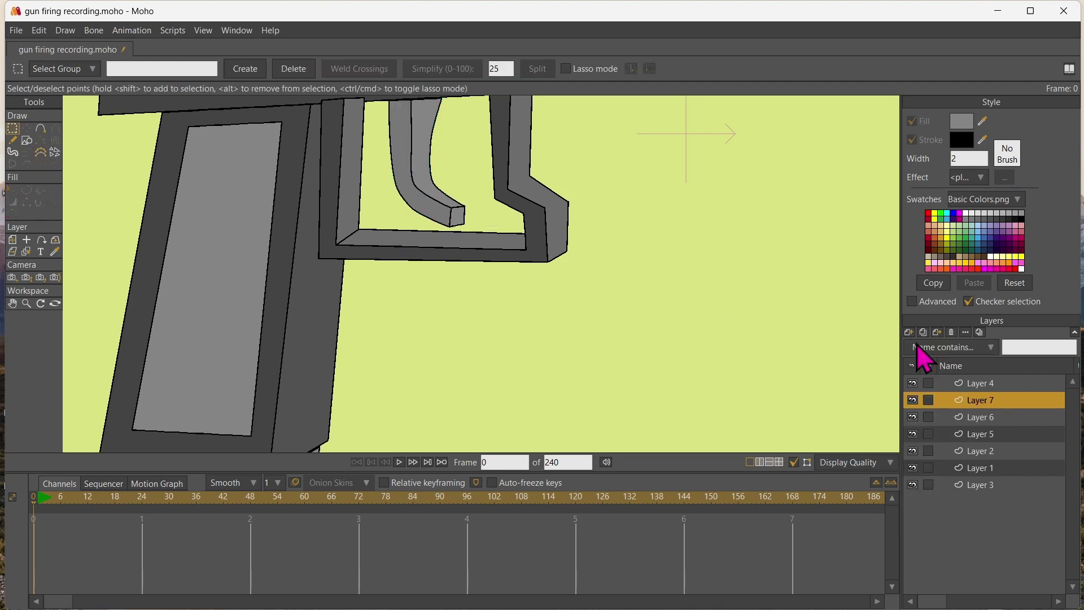
left_click(27, 141)
left_click_drag(447, 113, 495, 197)
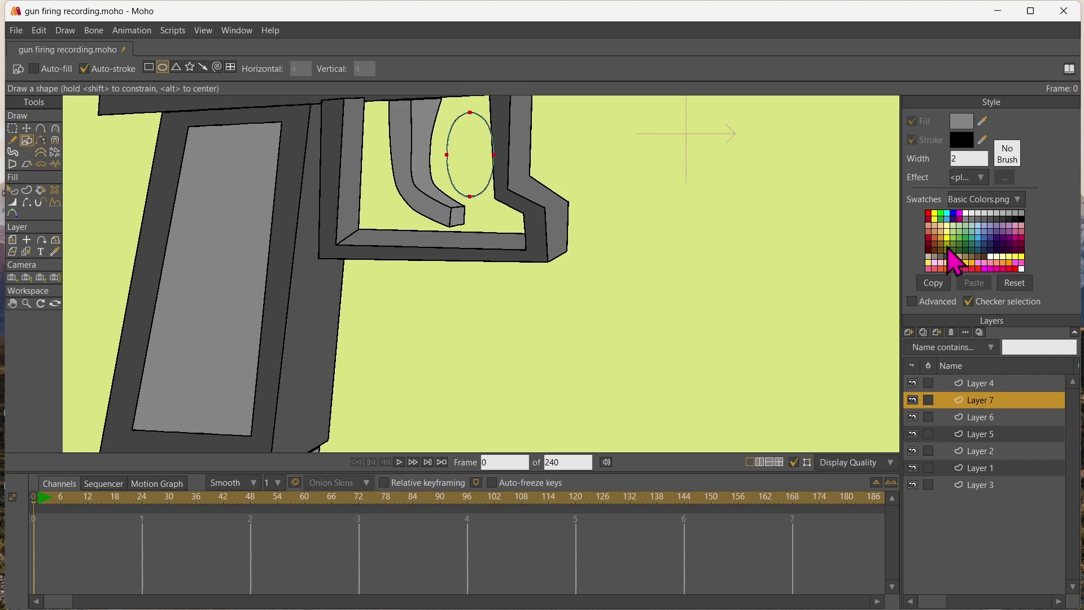
key("p")
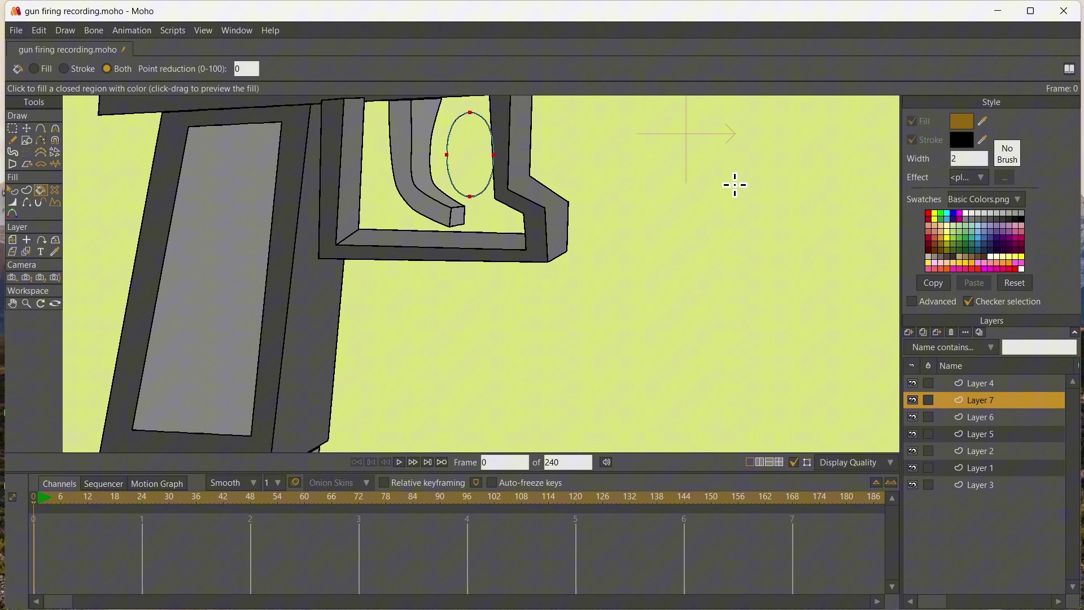
left_click(464, 130)
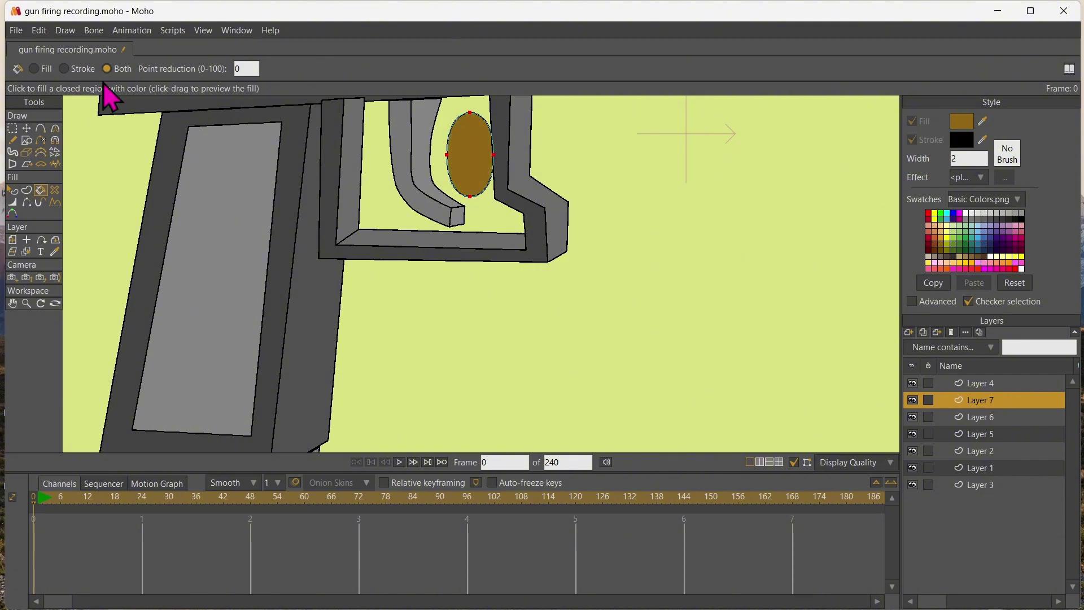
- Widen the golden-brown oval toward the trigger and draw a closed D-shaped fingernail outline inside it
left_click(26, 128)
left_click_drag(472, 166, 488, 149)
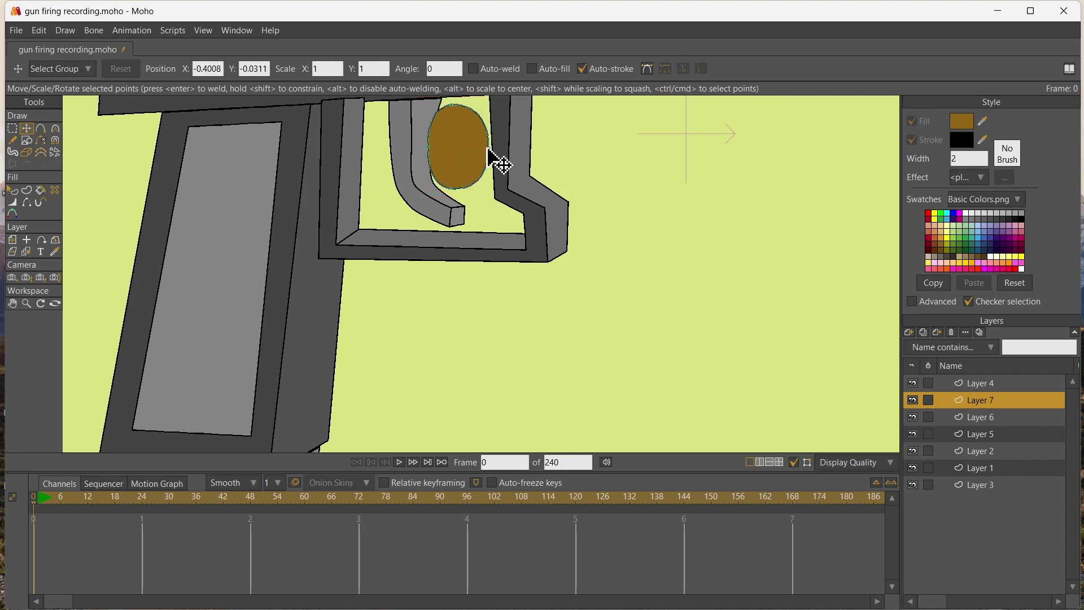
left_click(40, 129)
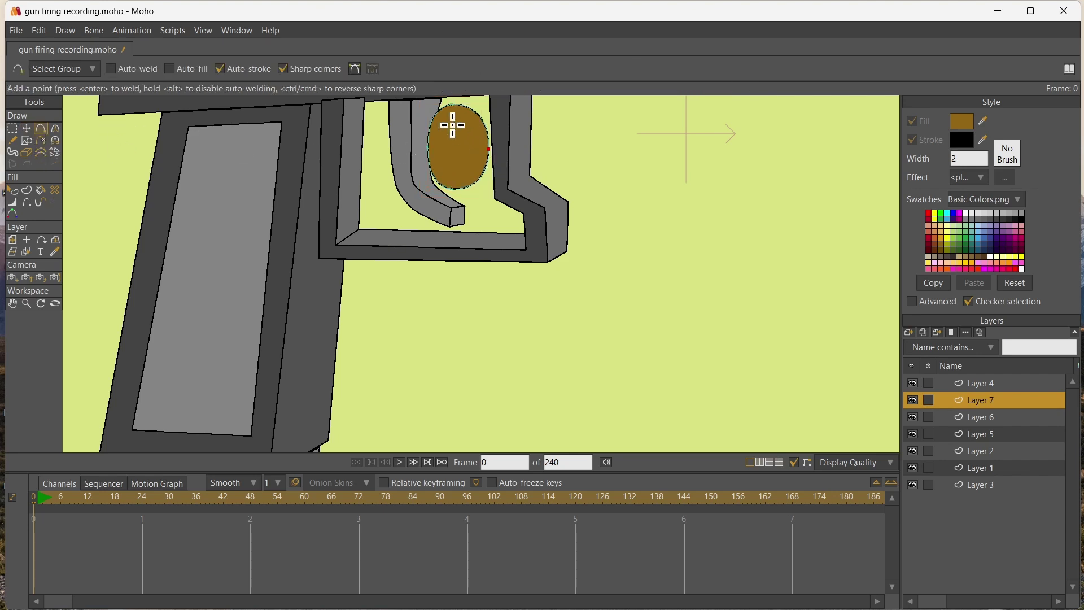
left_click_drag(458, 135, 458, 171)
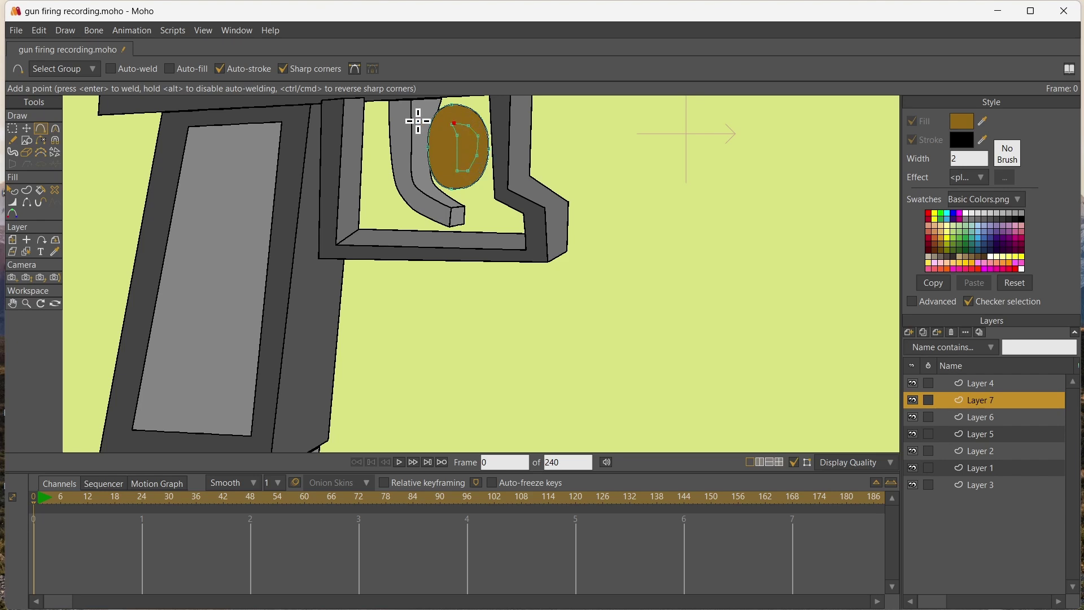
key("Return")
- Draw a narrow closed strip along the fingernail's straight edge, joined to its corner points
scroll(419, 126, "up", 6)
left_click_drag(527, 121, 523, 271)
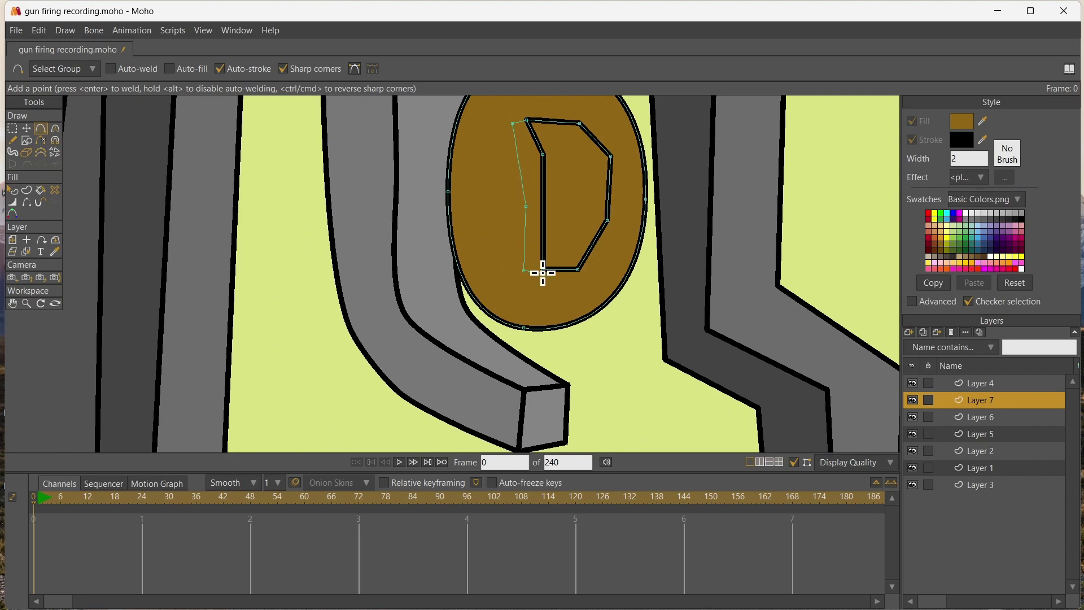
key("Return")
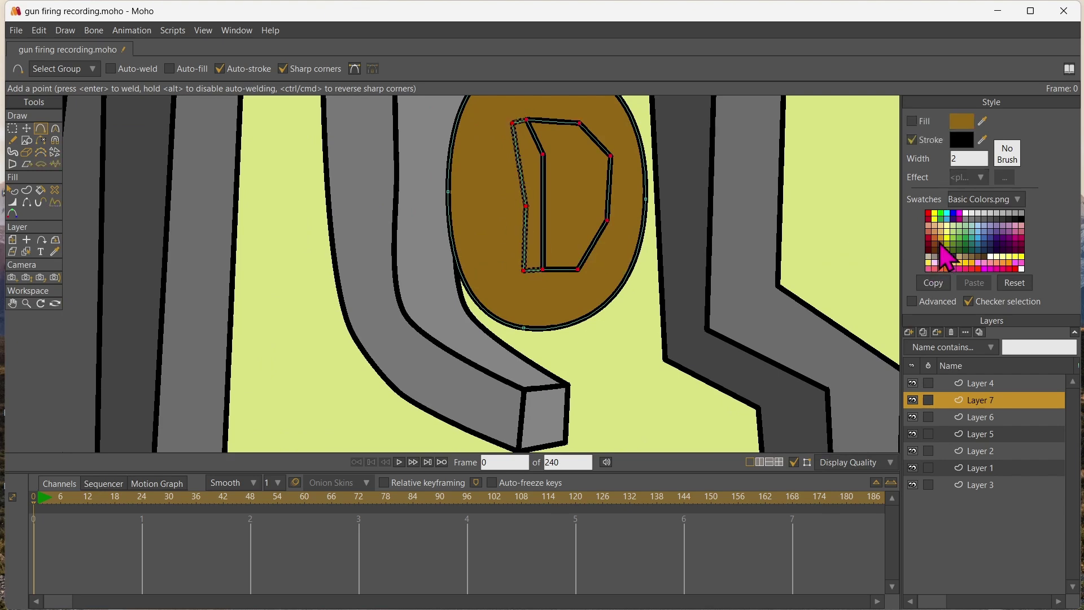
- Fill the fingernail's D-shaped face with golden orange and the narrow strip beside it with light tan
key("p")
left_click(575, 161)
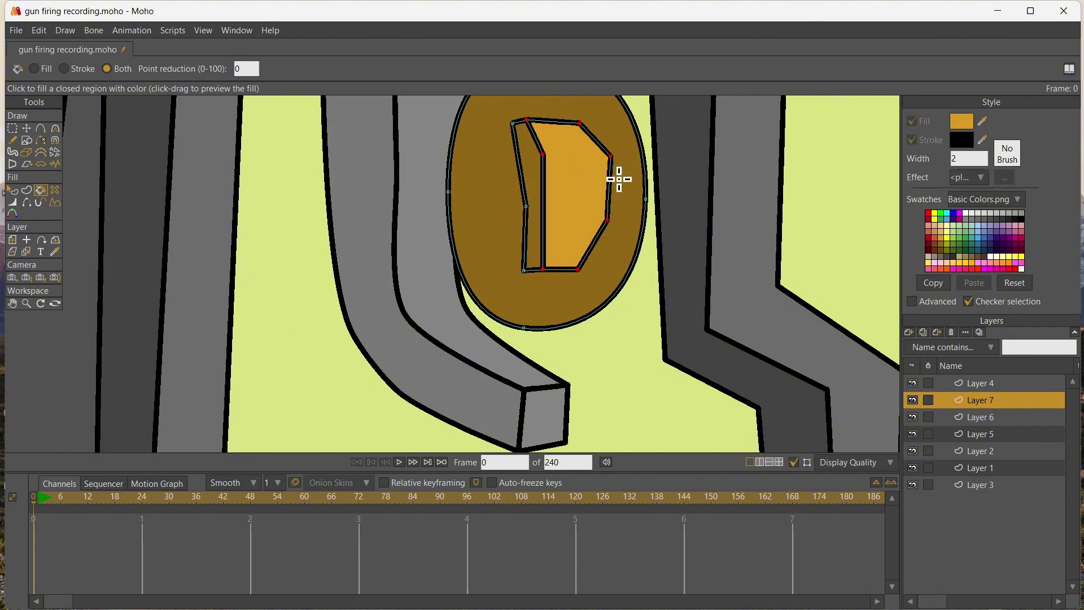
left_click(530, 182)
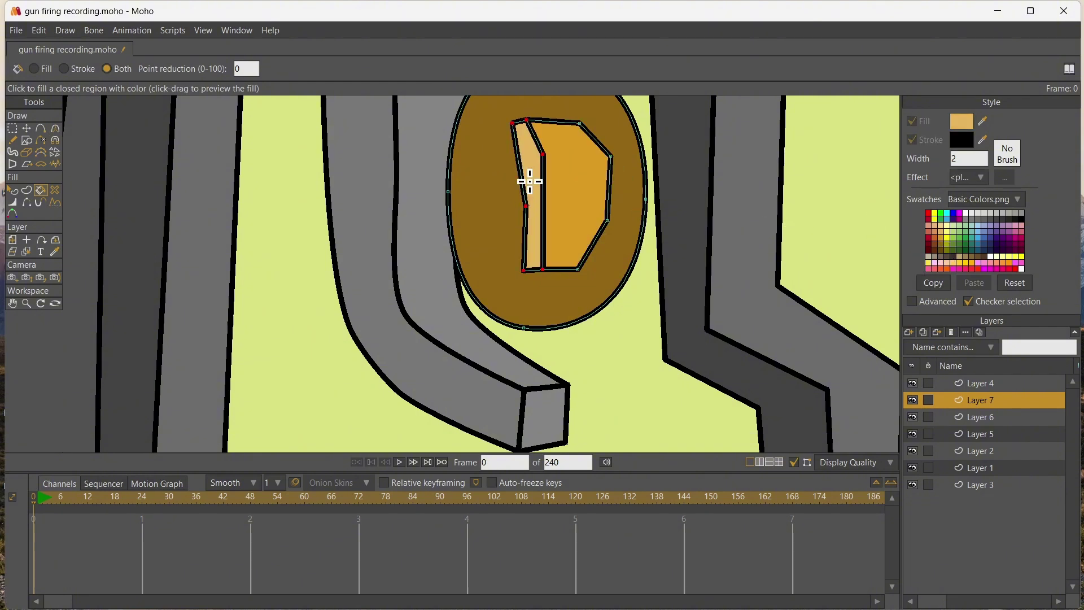
- Reposition the fingernail's points, lowering the strip's bend and the upper point of the outer edge
left_click(27, 128)
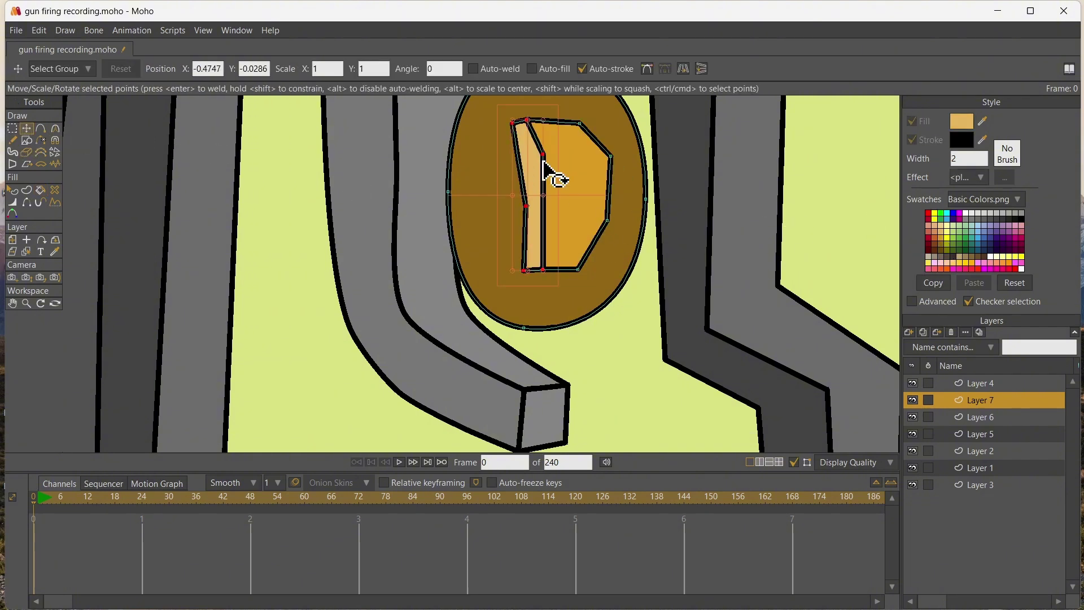
left_click_drag(543, 156, 524, 197)
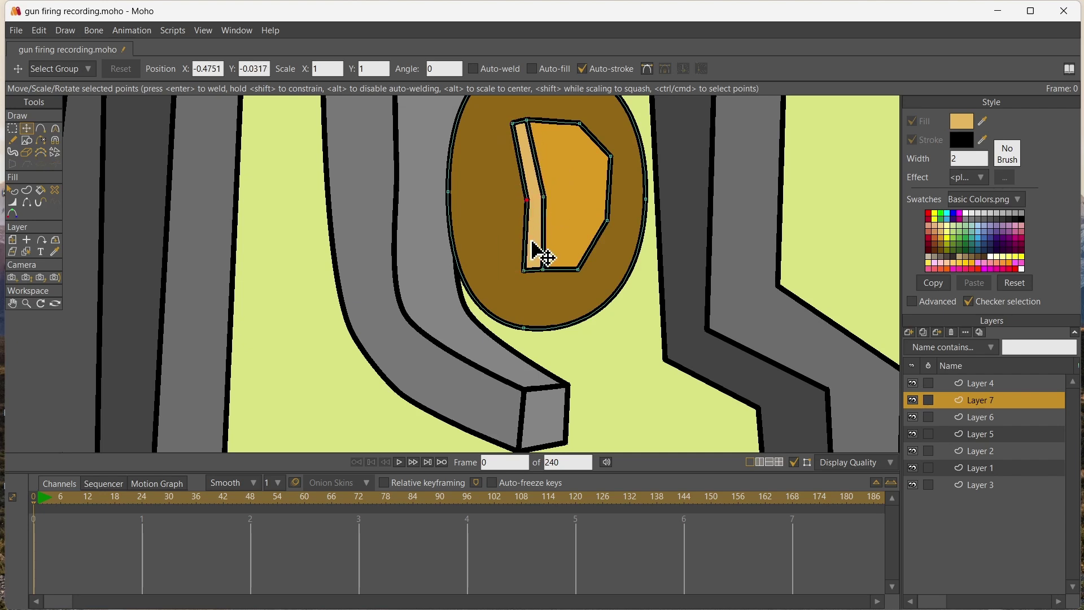
left_click_drag(538, 270, 540, 270)
left_click_drag(610, 157, 609, 178)
left_click_drag(608, 221, 611, 220)
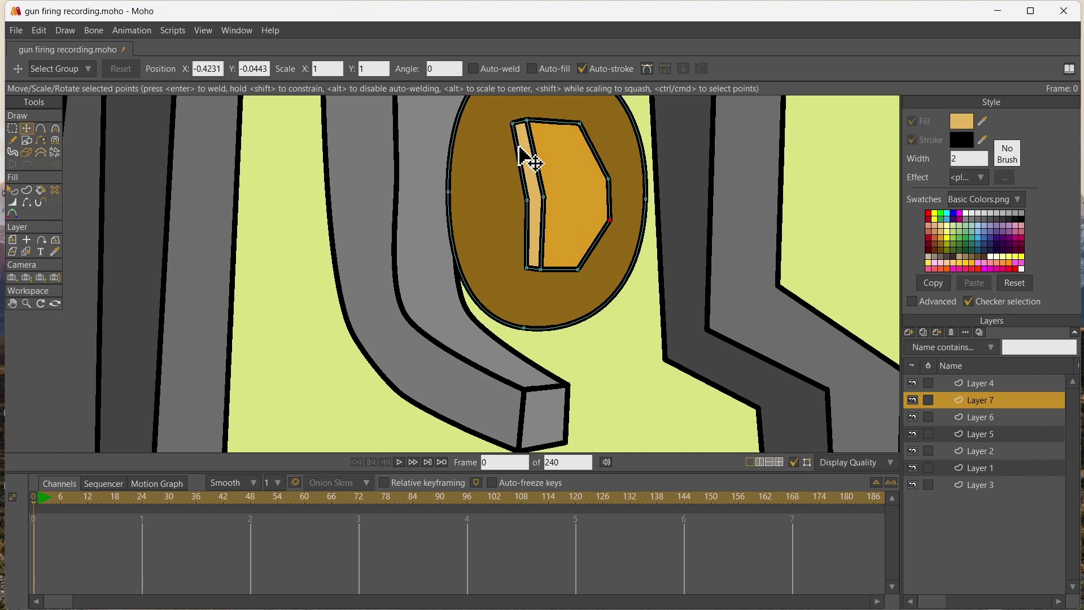
- Select the fingernail's middle points and smooth them with a curvature of about 0.38
left_click(11, 129)
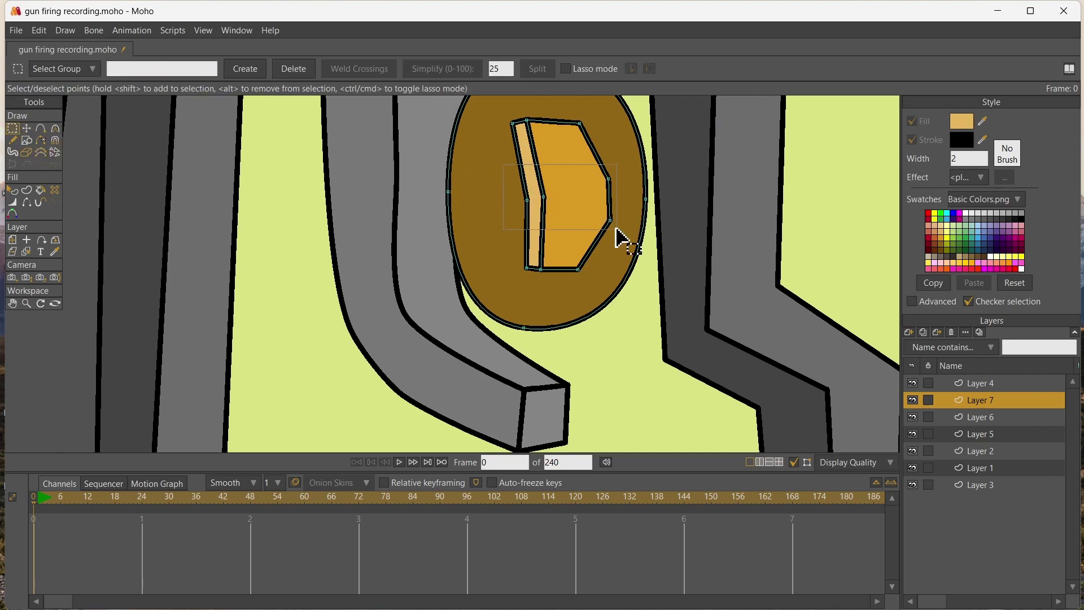
left_click_drag(621, 237, 1059, 388)
key("c")
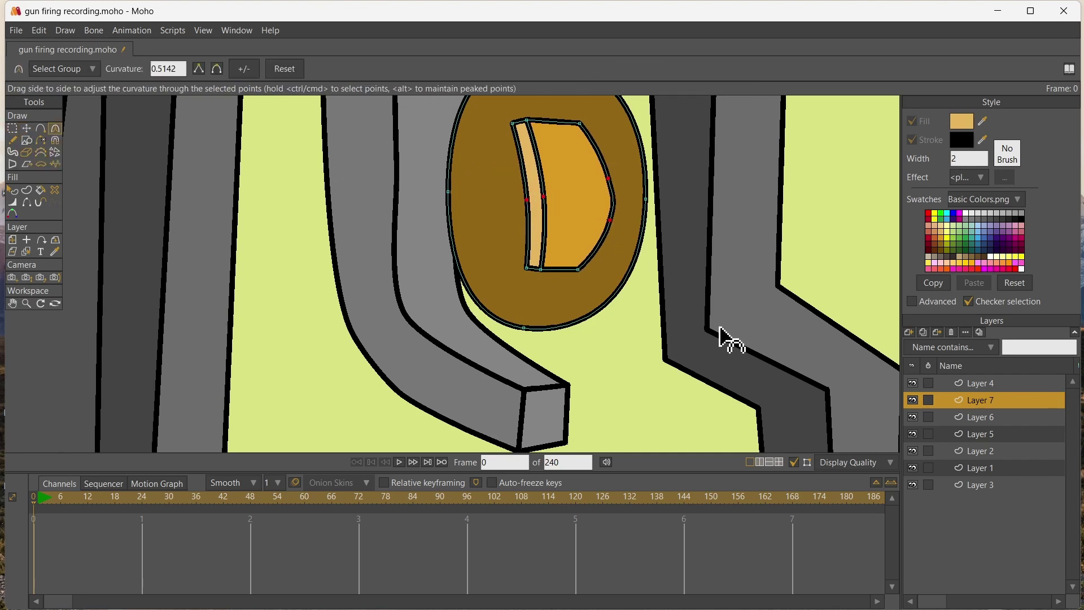
left_click_drag(719, 327, 609, 329)
scroll(541, 333, "down", 6)
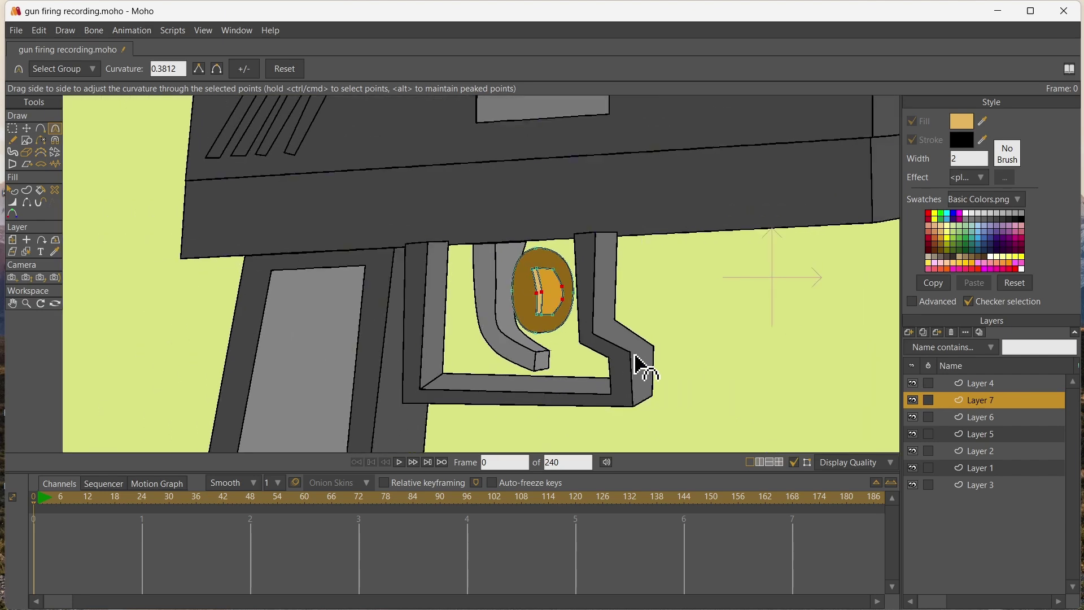
- Add a vector layer above Layer 3 and draw a four-sided finger shape from the fingertip back to behind the grip
left_click(986, 482)
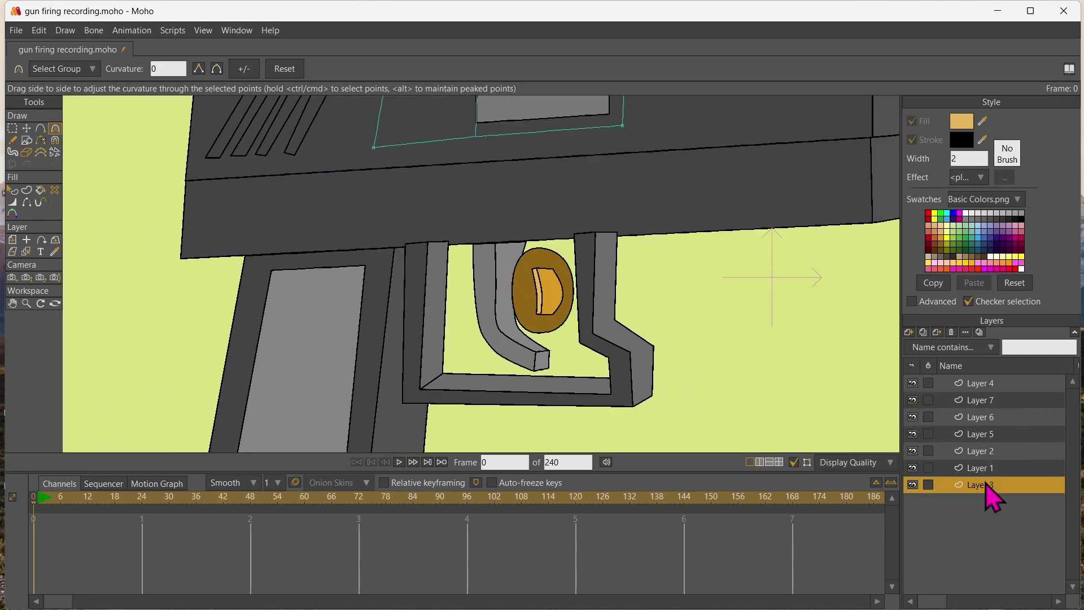
left_click(909, 332)
left_click(921, 349)
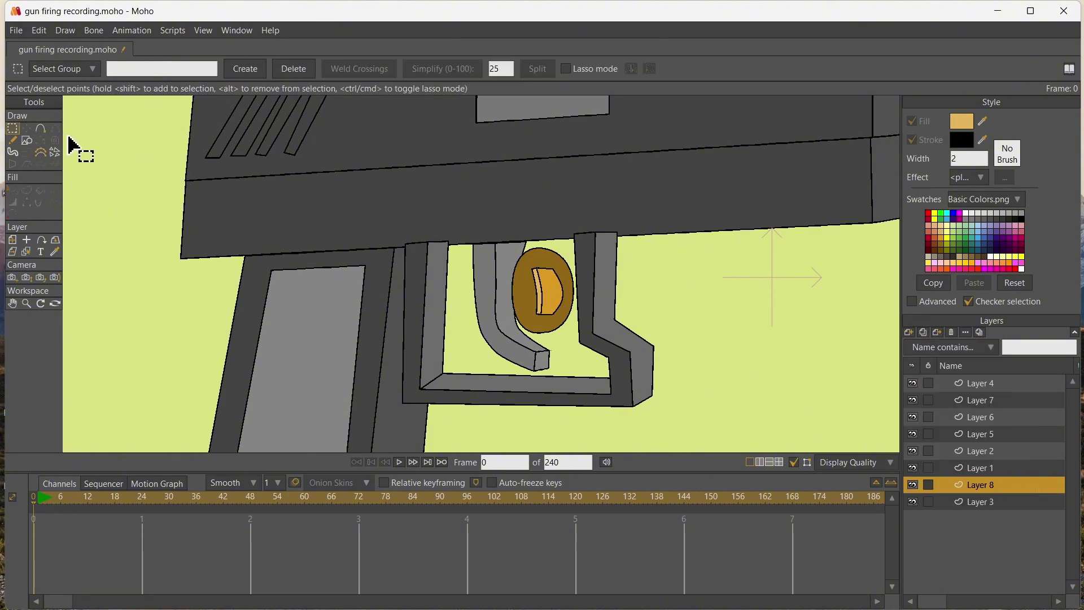
left_click_drag(529, 266, 380, 262)
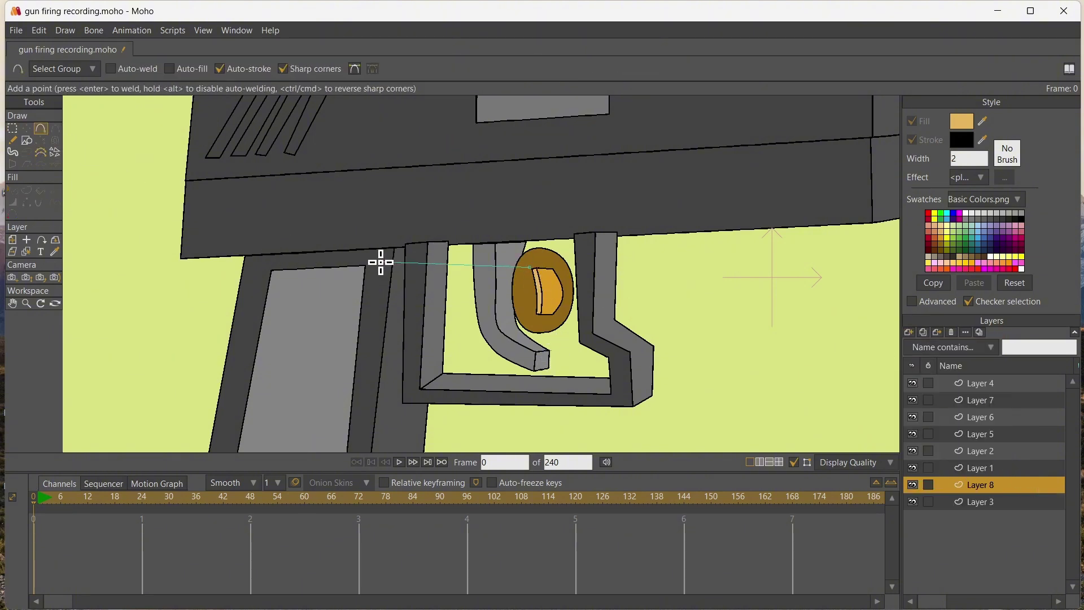
left_click_drag(373, 344, 540, 320)
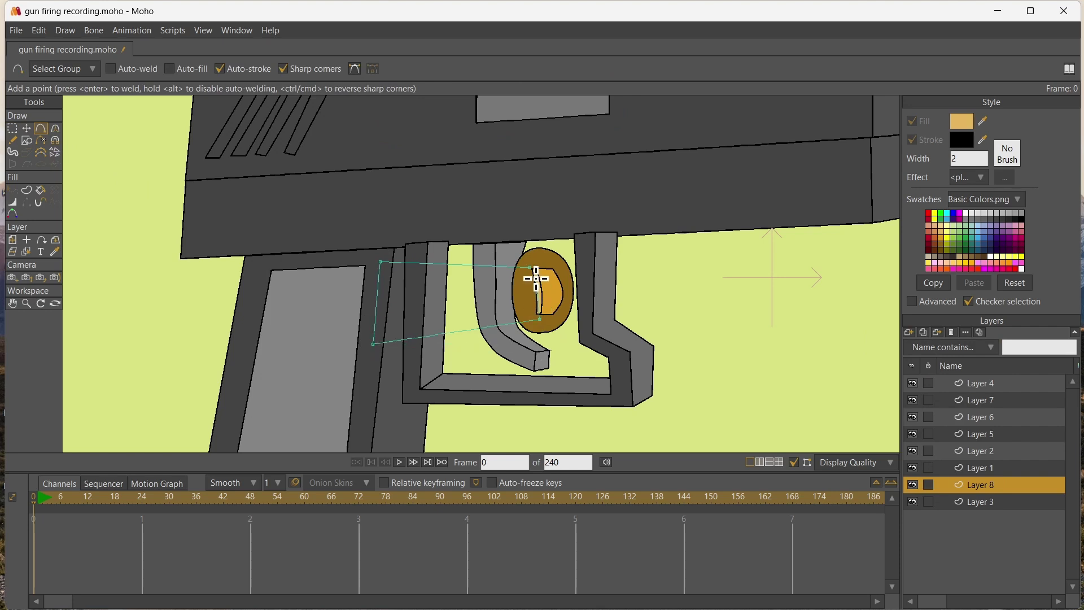
left_click_drag(530, 269, 530, 267)
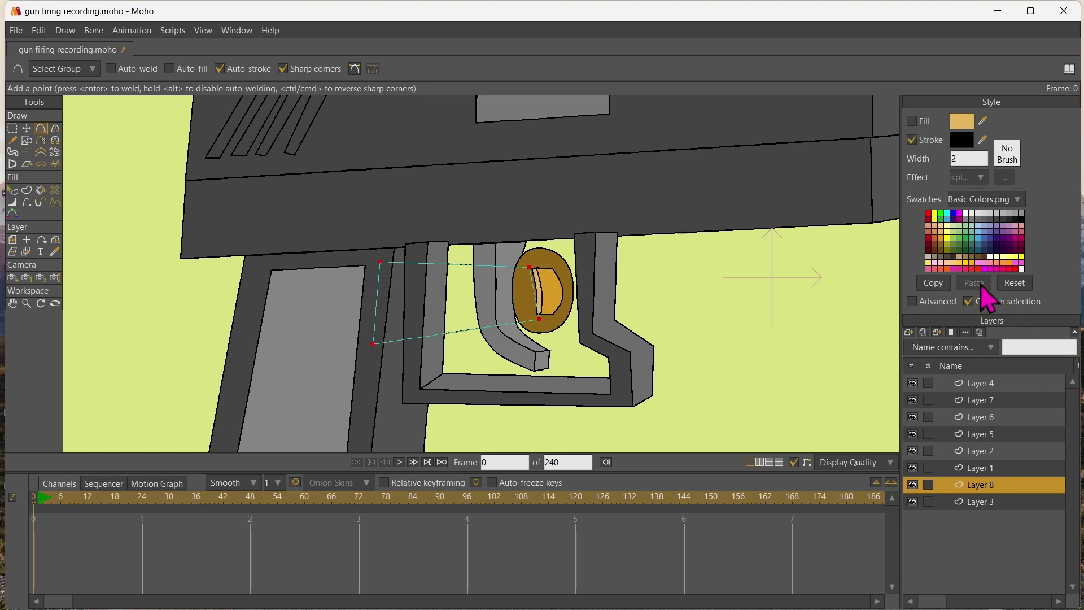
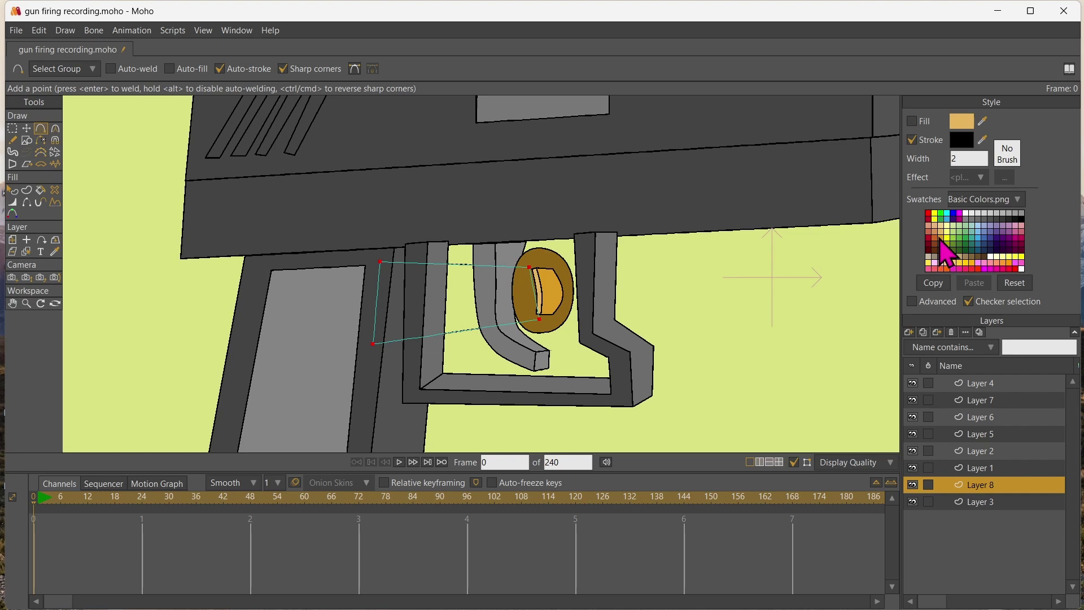
- Fill the four-sided finger shape behind the trigger with golden orange
left_click(41, 190)
left_click(446, 309)
scroll(470, 406, "down", 1)
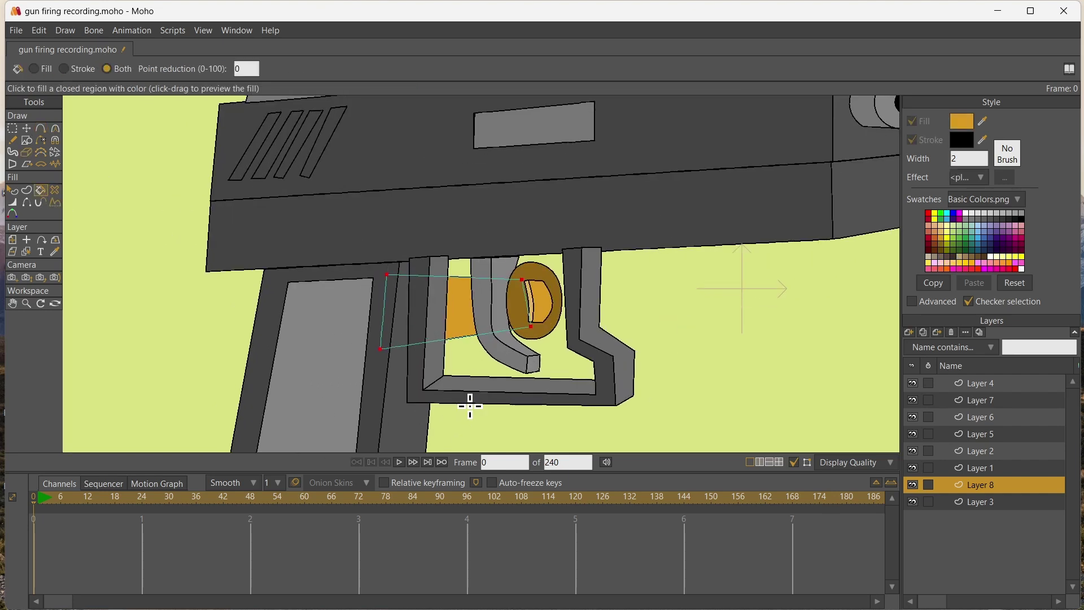
left_click(12, 303)
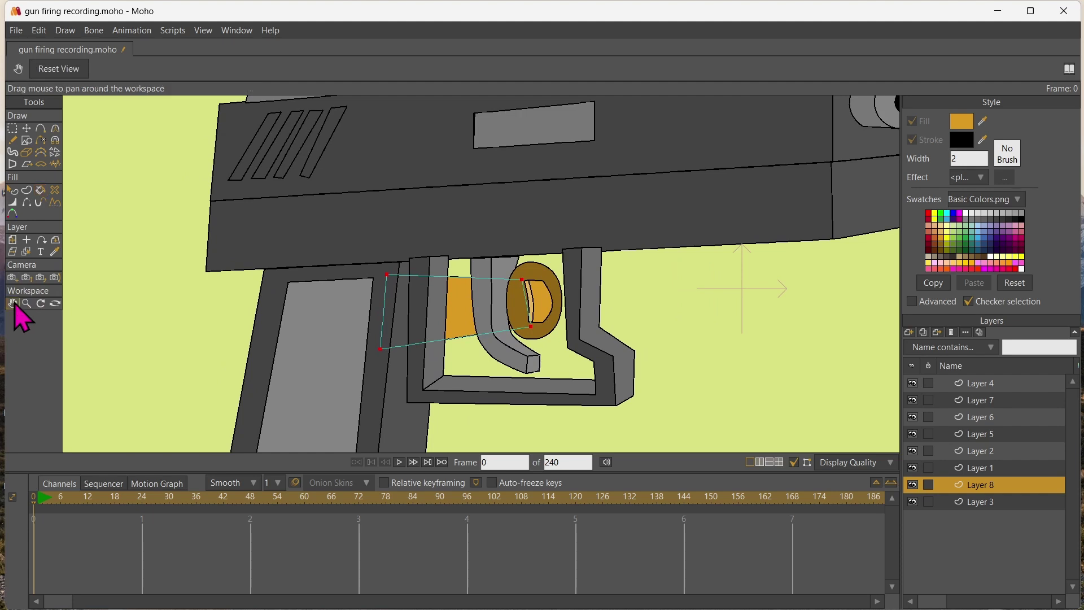
- Rename the fingertip's layer, Layer 7, as "tf"
left_click(981, 384)
left_click(977, 402)
double_click(978, 401)
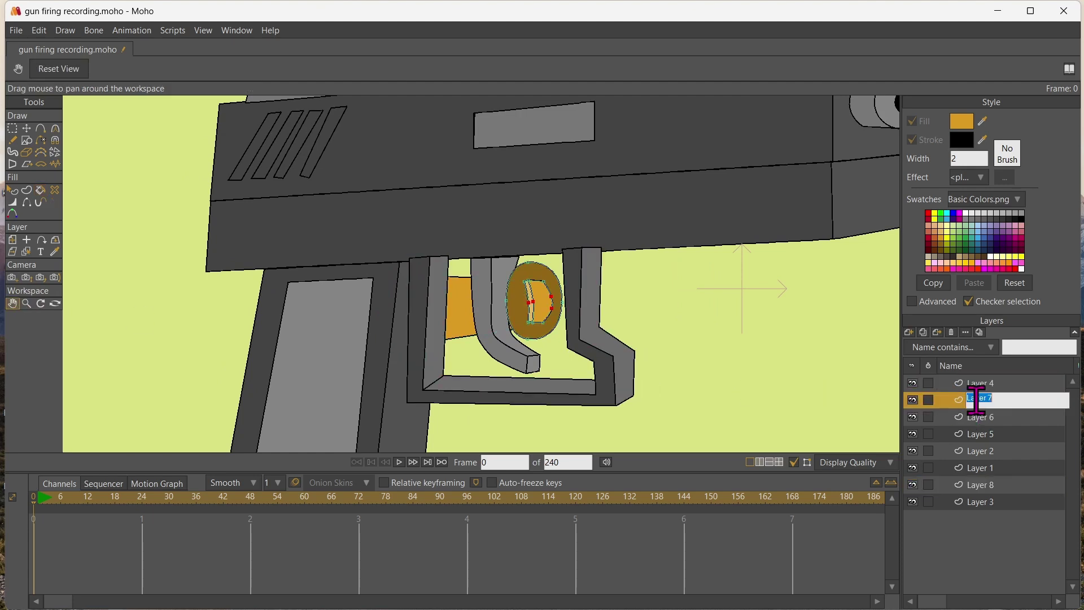
type("tf")
key("Return")
- Rename the trigger's layer, Layer 6, as "trigger"
left_click(979, 418)
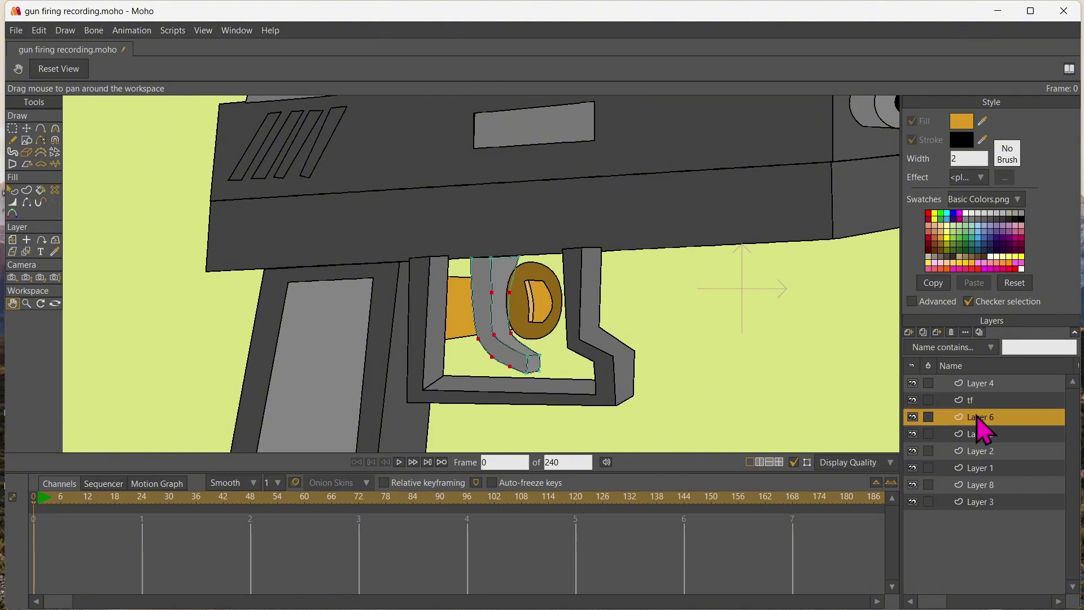
double_click(977, 417)
type("trigge")
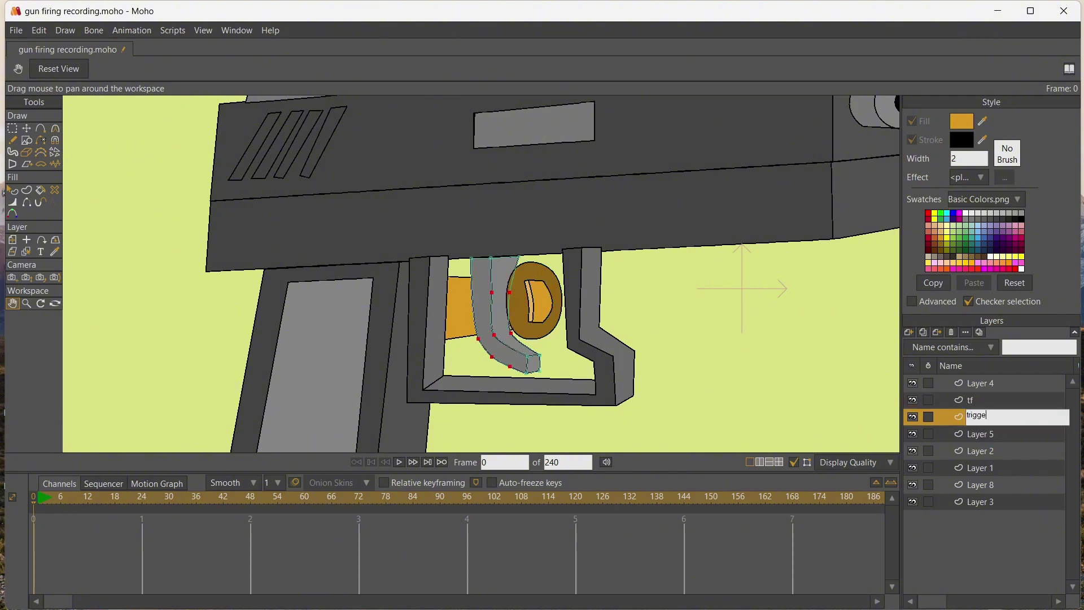
type("r")
key("Return")
- Create a group layer above tf and move the tf and trigger layers into it
left_click(966, 402)
left_click(910, 332)
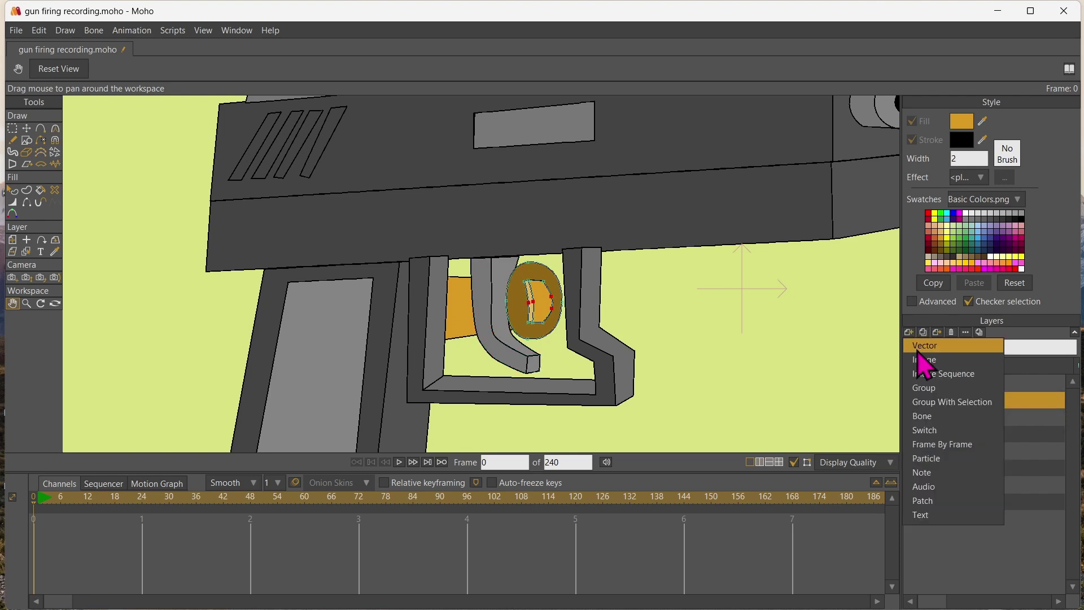
left_click(923, 396)
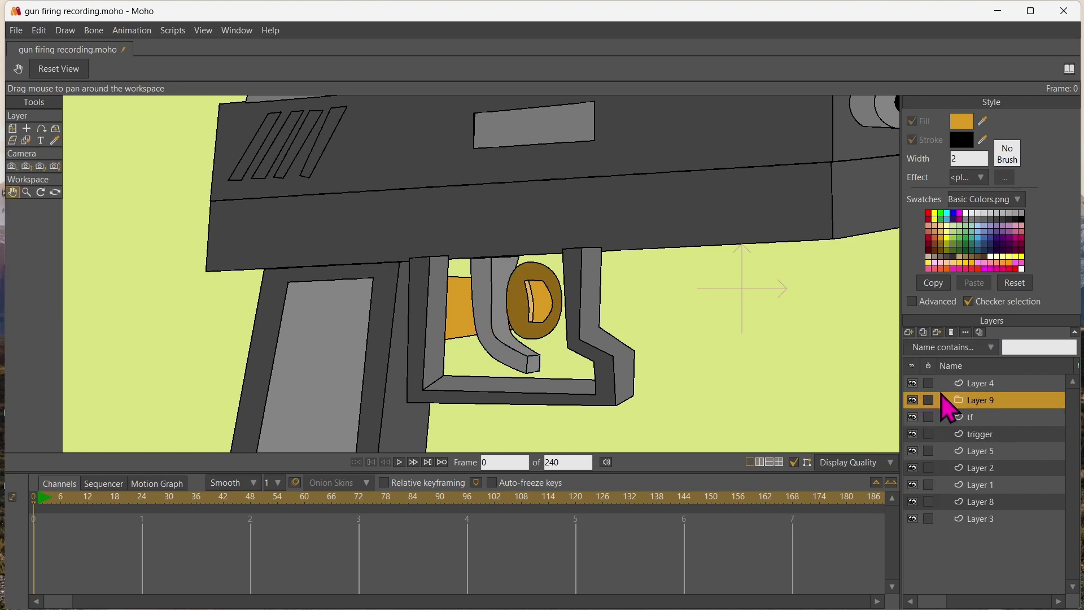
left_click(981, 434, "ctrl")
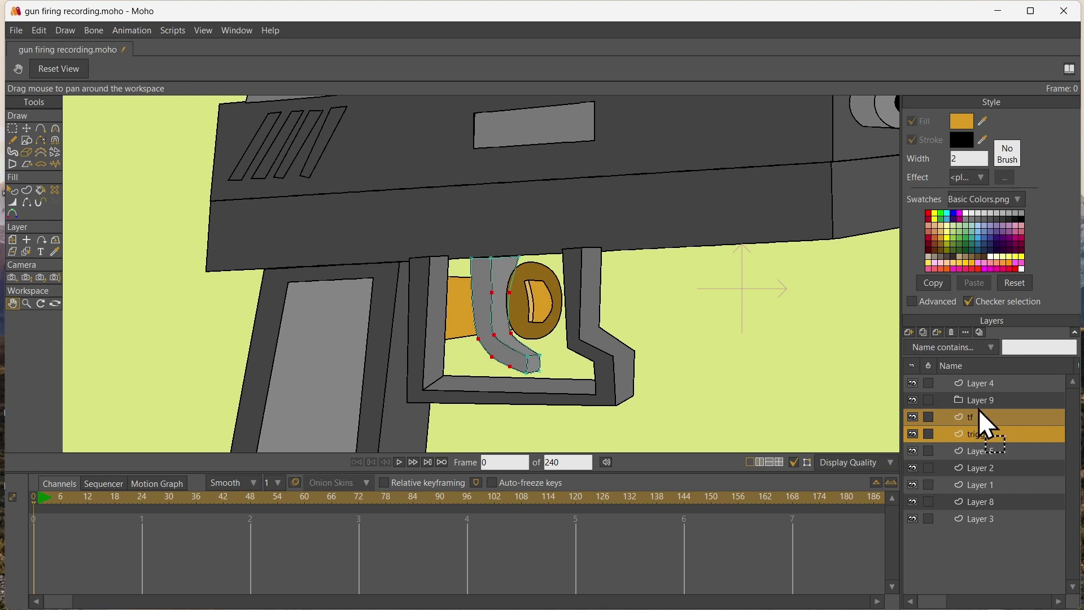
left_click_drag(980, 408, 981, 402)
- Rename the new group layer as "finger and trigger"
left_click(968, 398)
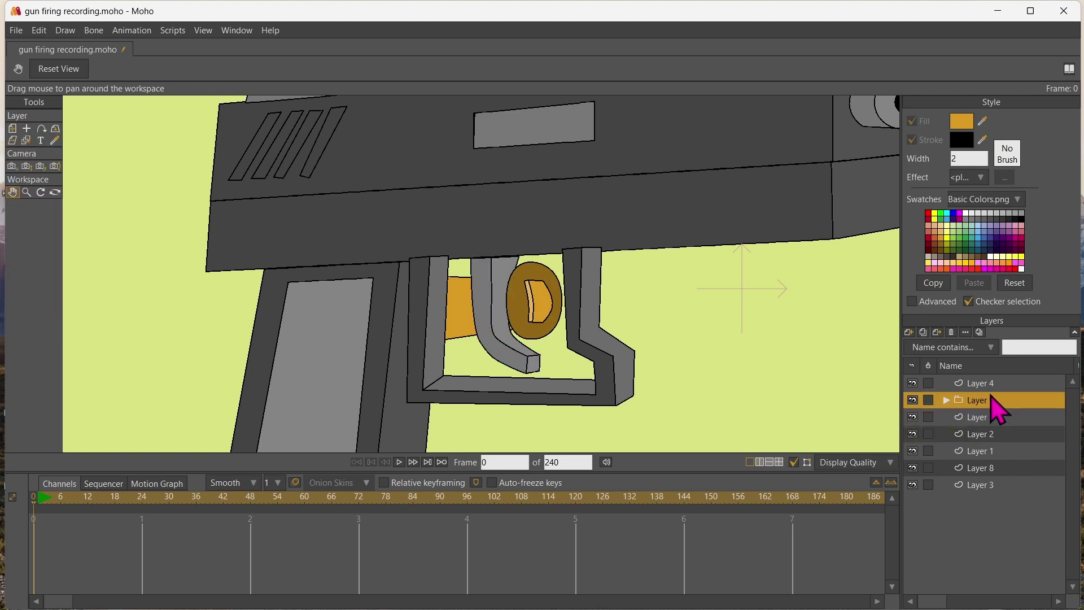
double_click(992, 399)
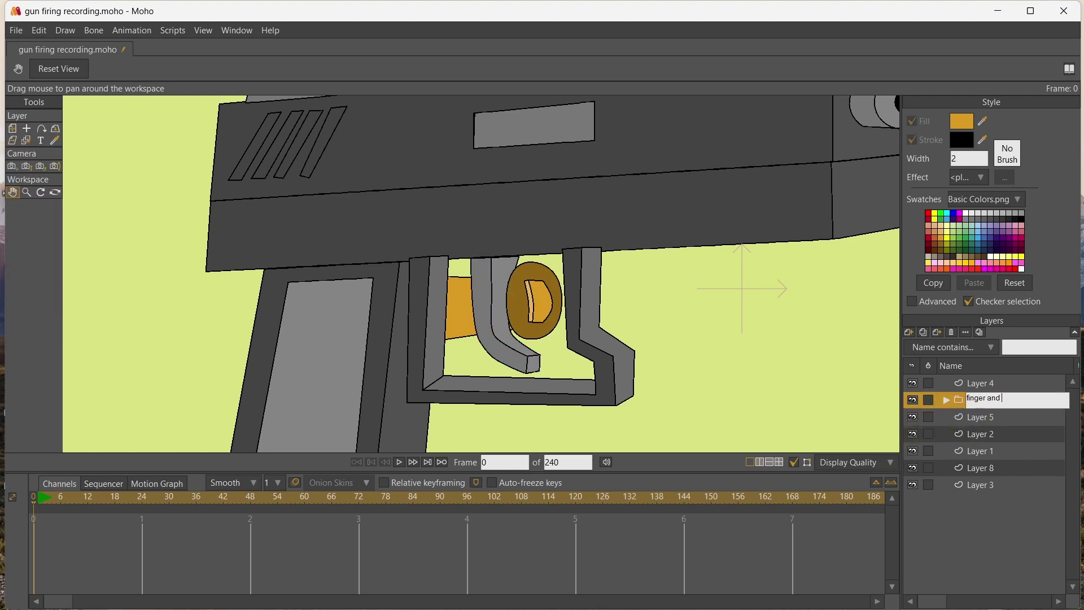
key("Return")
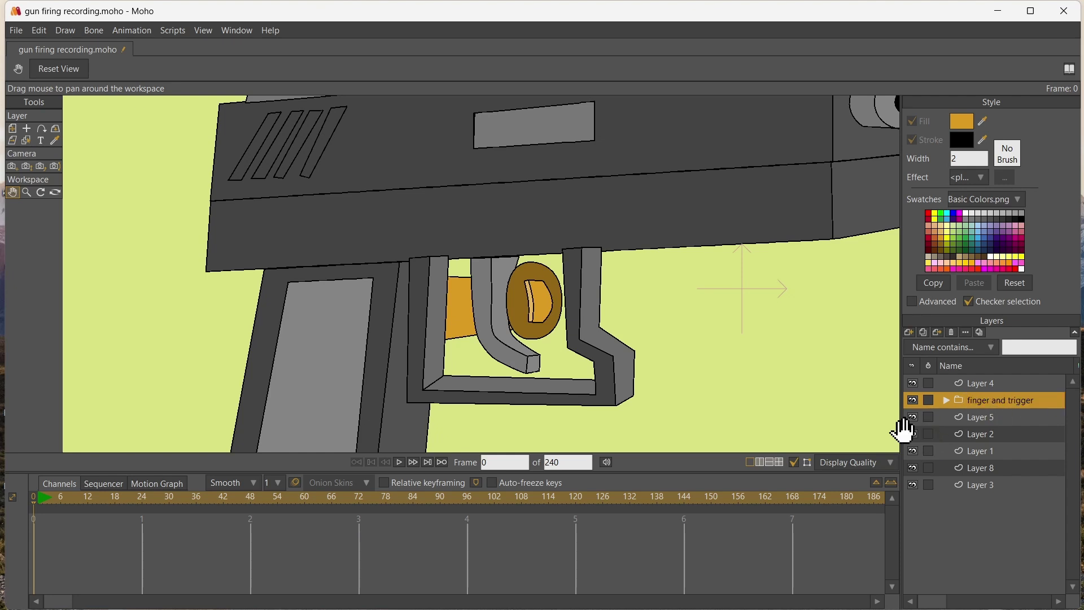
- Create a new vector layer above the trigger guard's layer, Layer 4
scroll(649, 335, "down", 8)
scroll(655, 338, "up", 1)
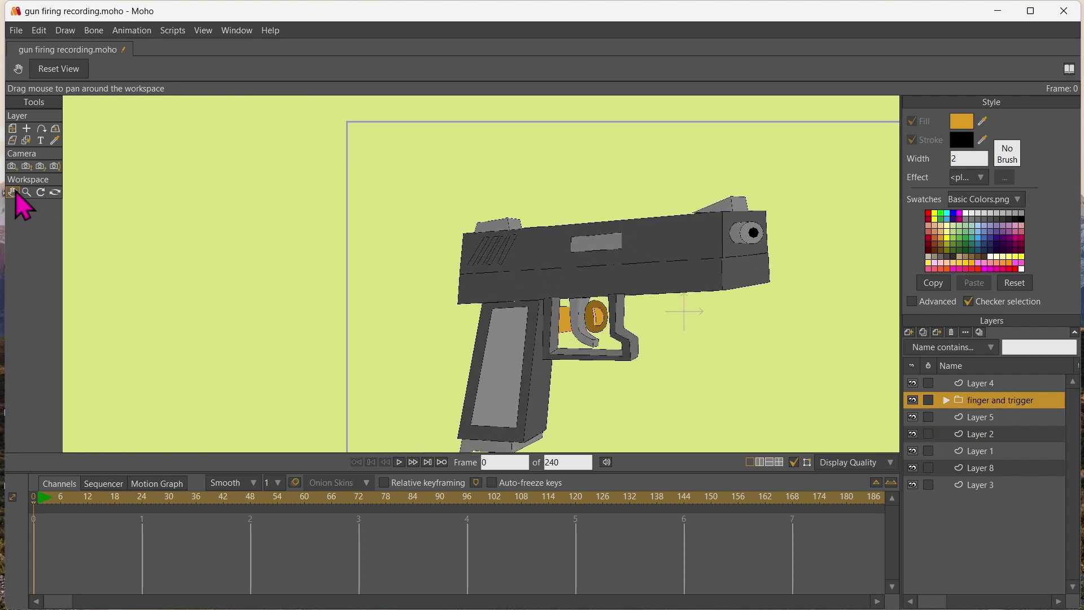
left_click_drag(400, 331, 424, 272)
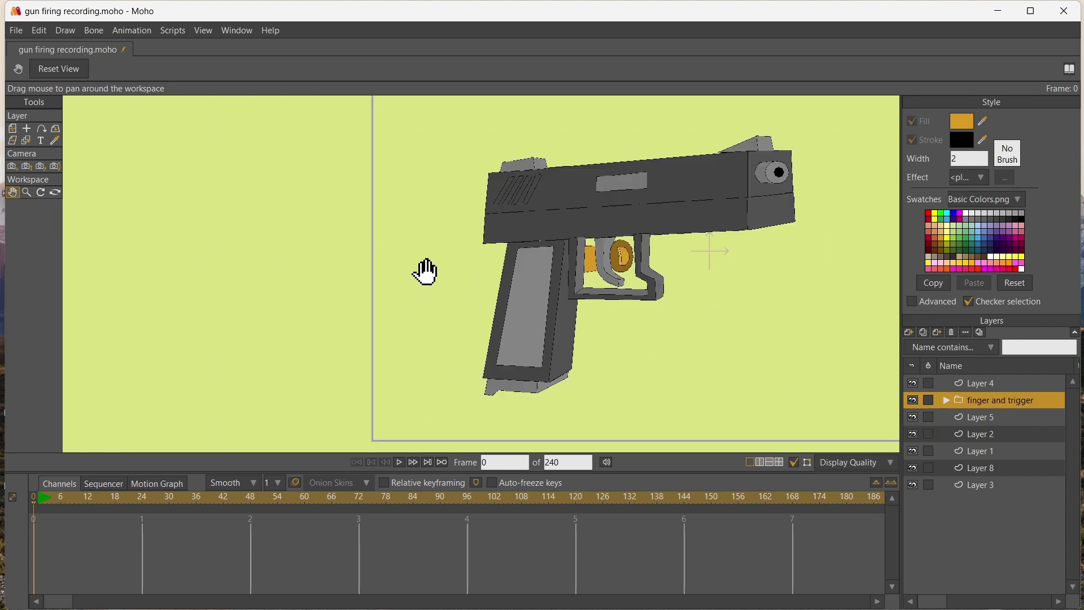
left_click(966, 384)
left_click(910, 332)
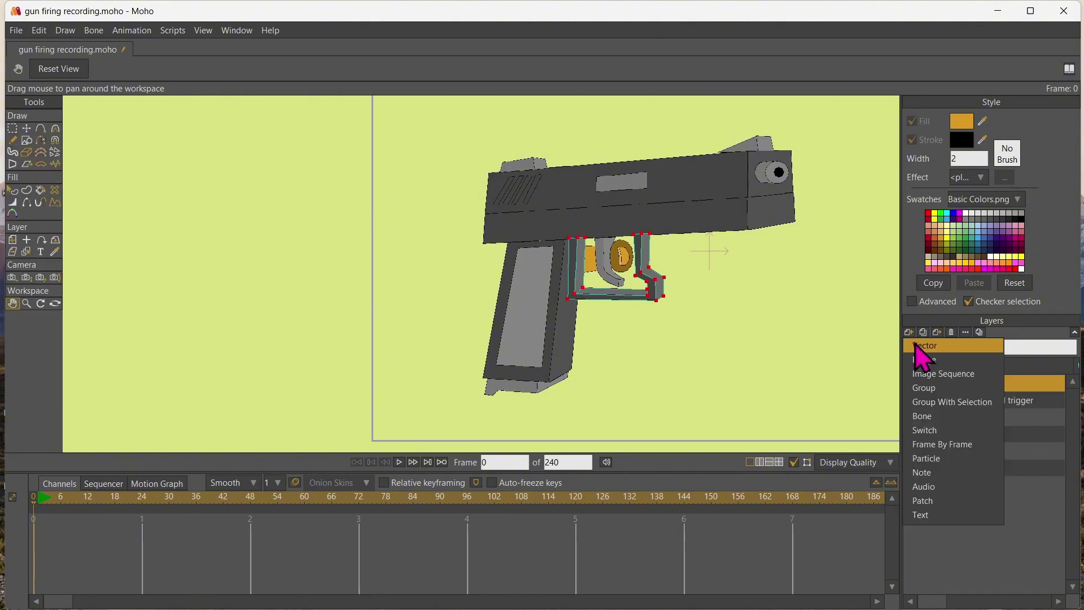
left_click(915, 346)
- Draw a closed, angular outline for the gripping fingers over the lower part of the grip, with all its points selected
left_click(41, 129)
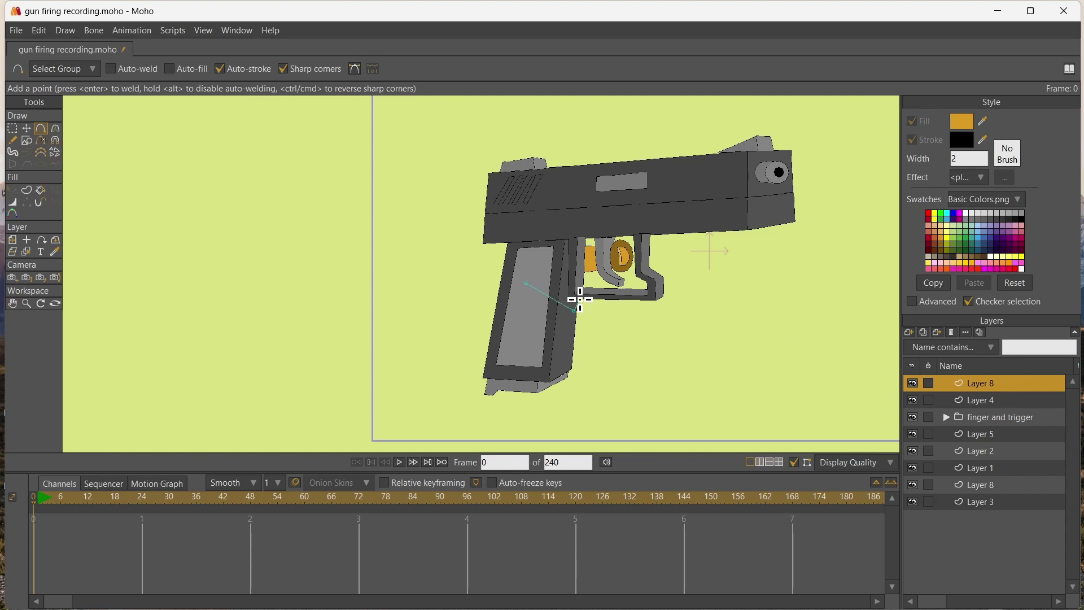
left_click(542, 385)
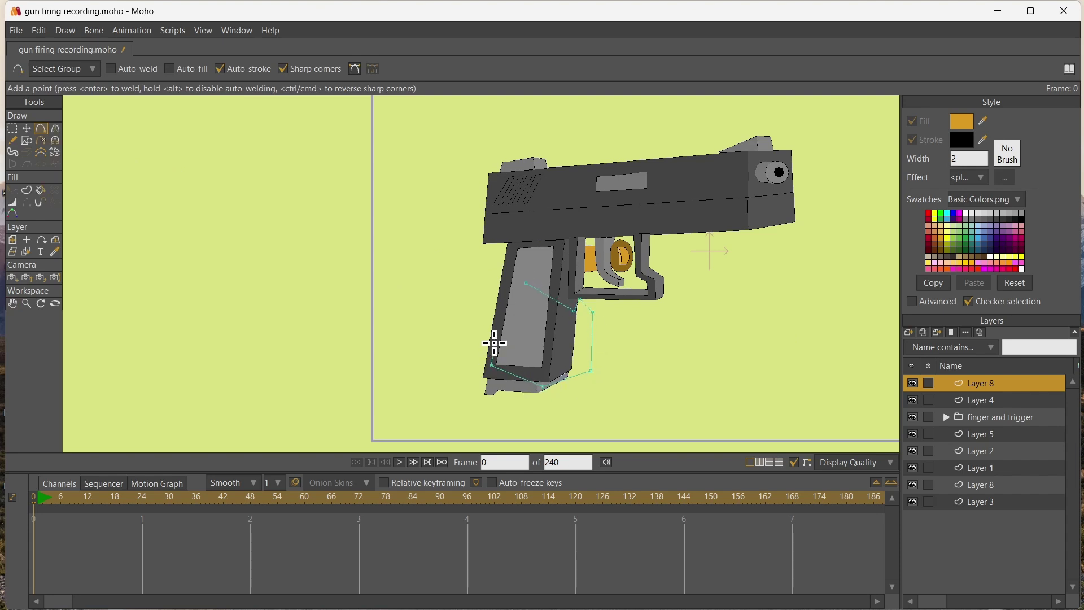
key("ctrl+a")
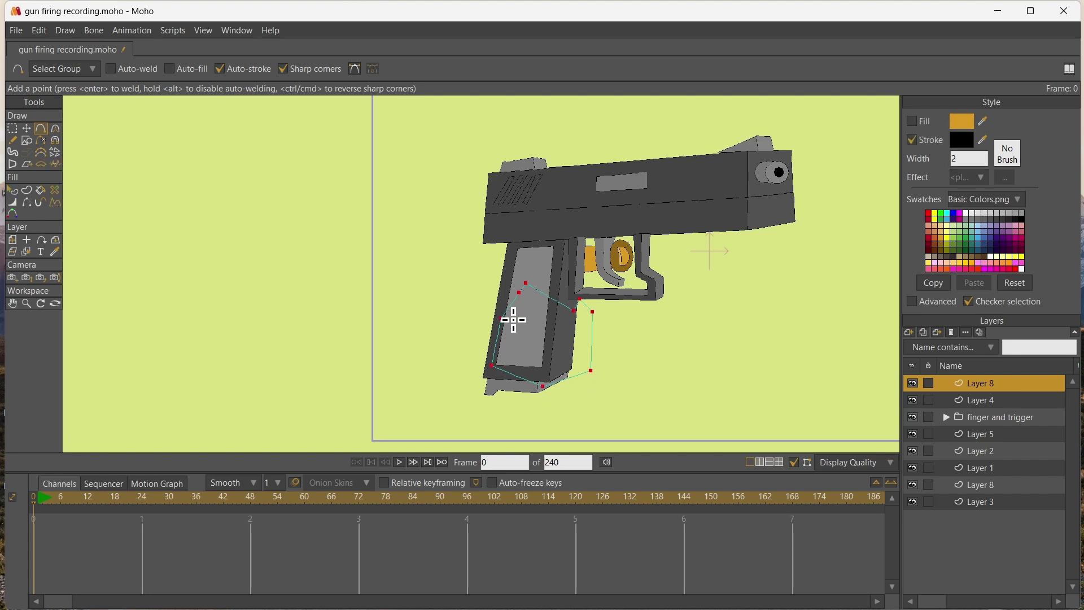
- Sample the dark brown from the outer part of the fingertip and fill the finger outline with it
left_click(55, 252)
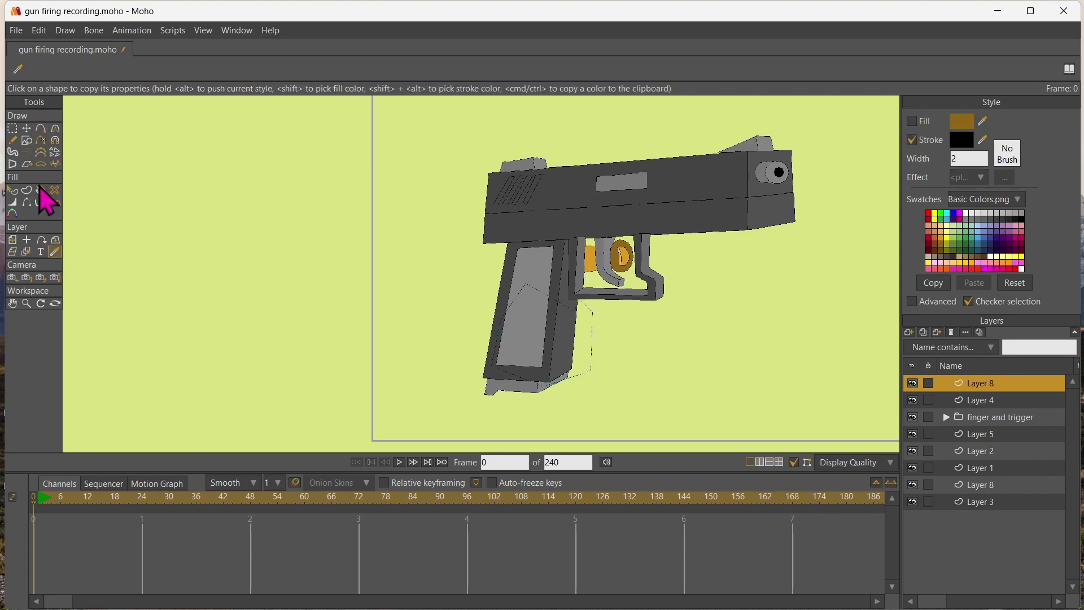
left_click(537, 334)
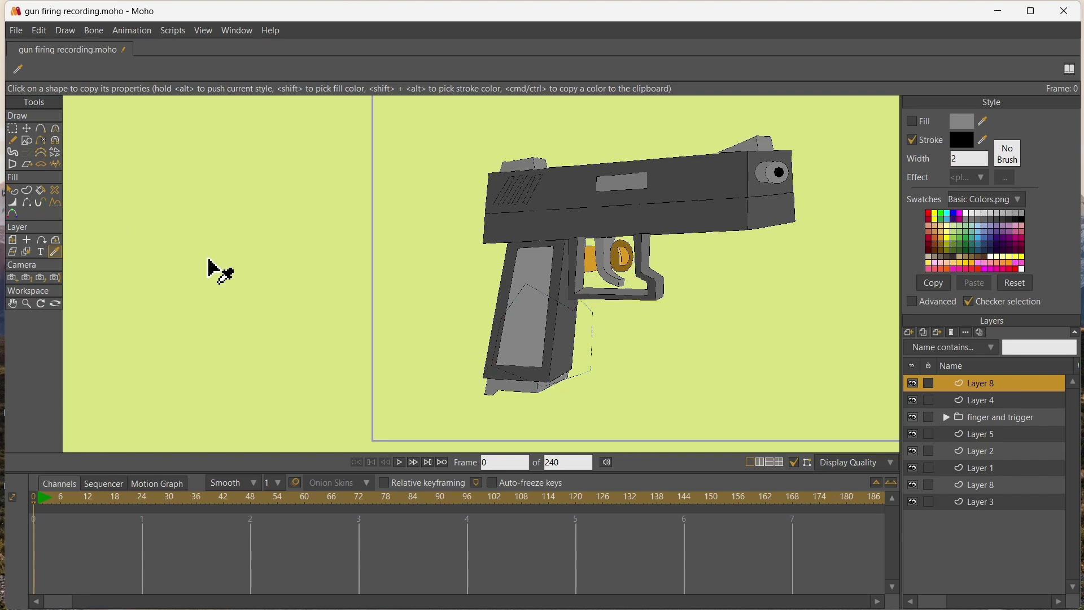
left_click(619, 269)
key("p")
left_click(540, 345)
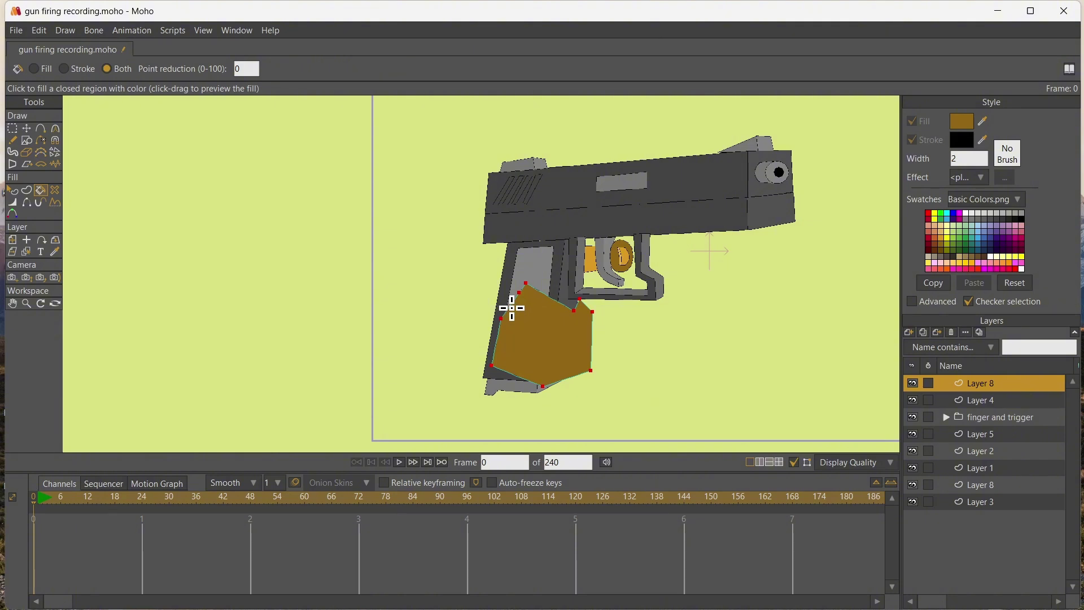
- Add two bent lines across the brown shape to divide it into three stacked fingers
scroll(509, 307, "up", 5)
key("a")
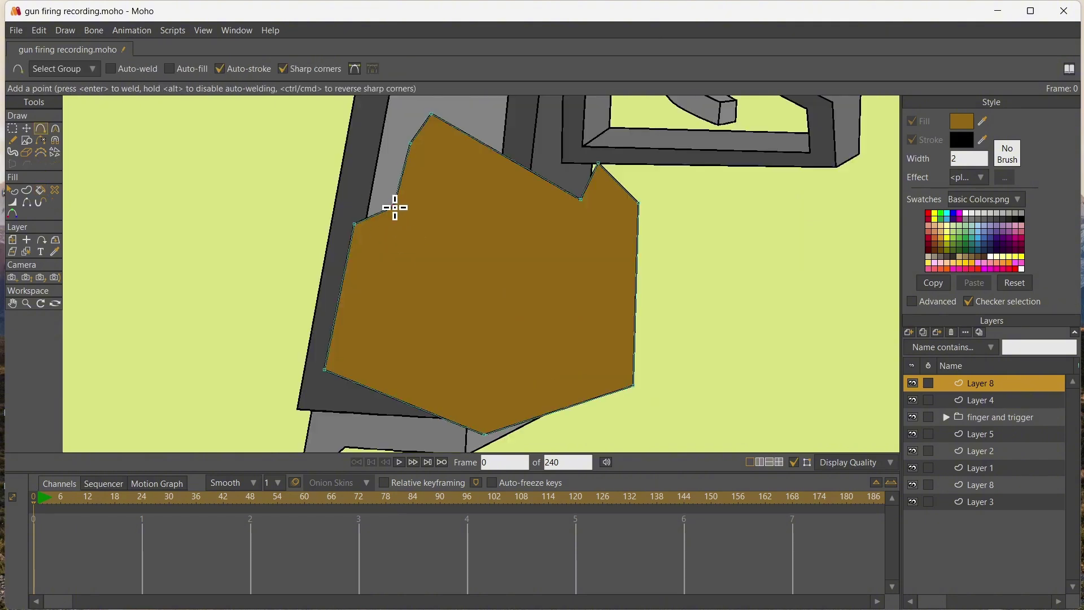
left_click_drag(388, 198, 639, 251)
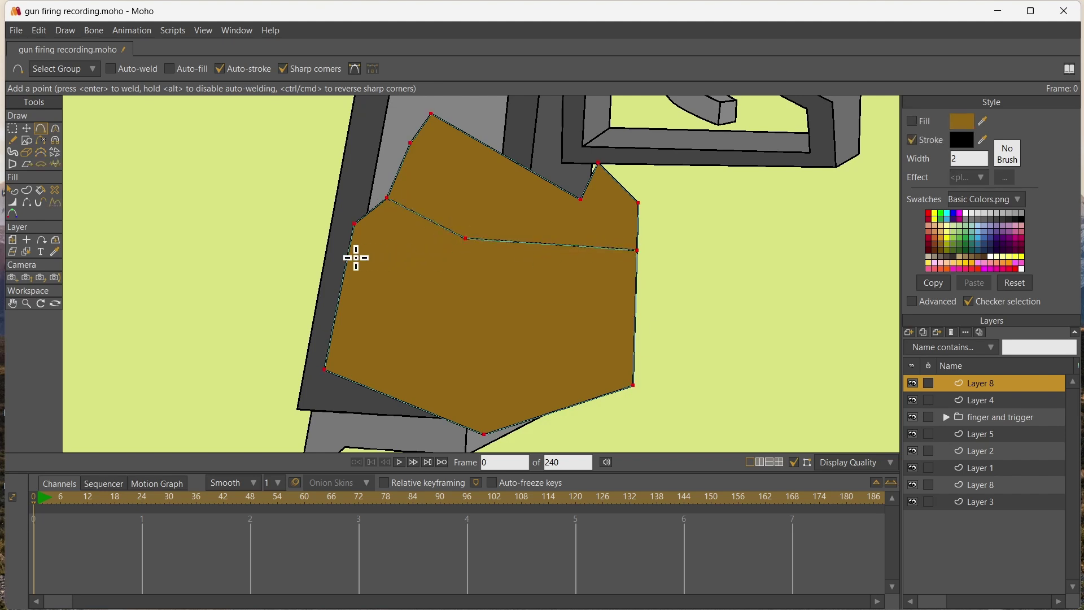
left_click_drag(349, 261, 637, 288)
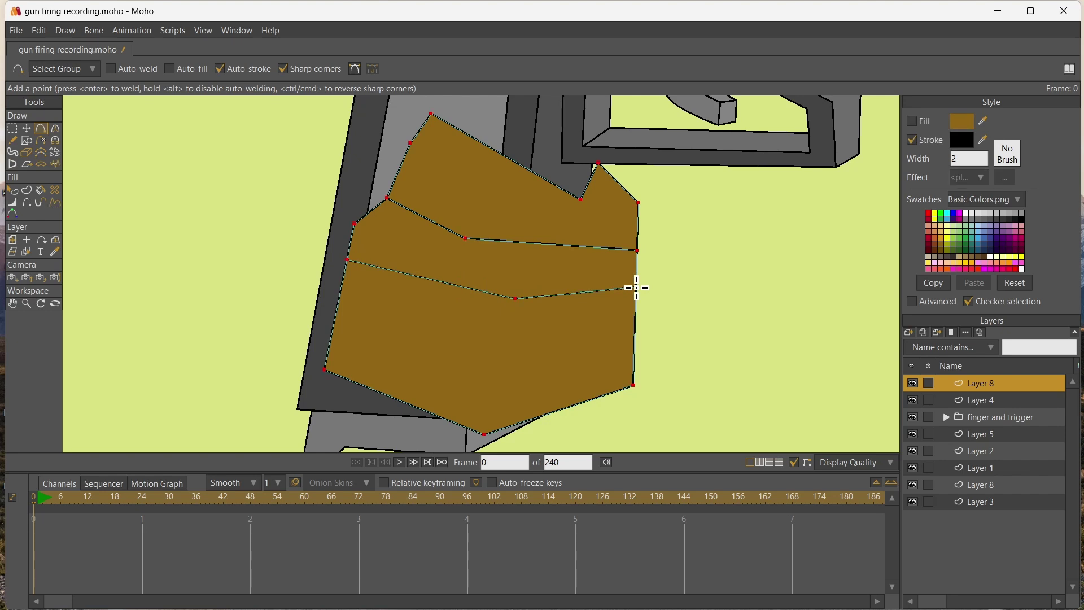
- Reshape the uppermost finger by moving its outline points, and add a point on its upper edge pulled slightly down
left_click(27, 129)
left_click_drag(408, 142, 380, 164)
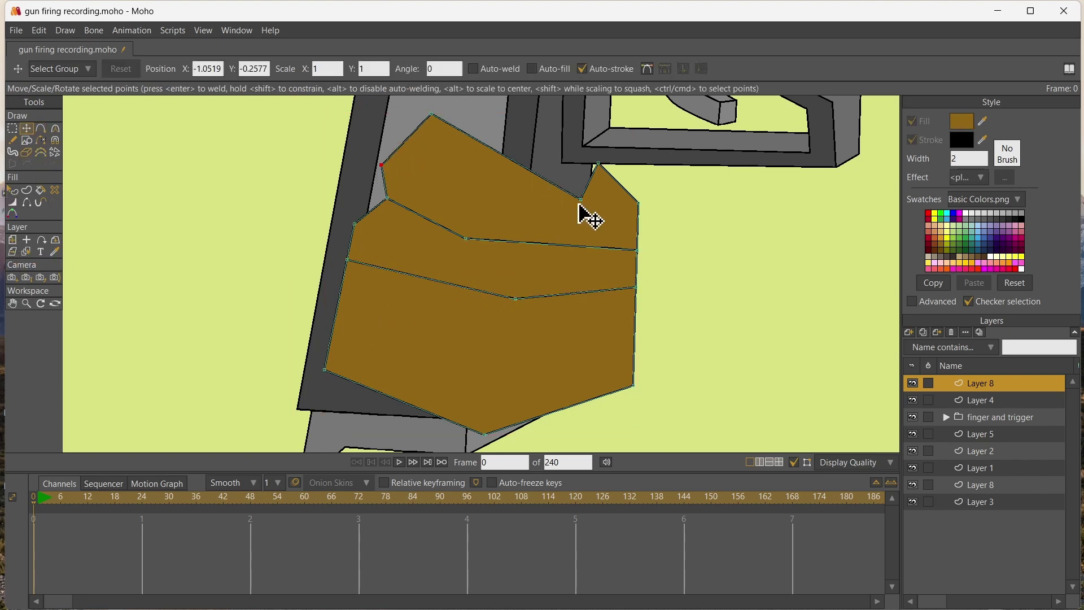
left_click_drag(579, 202, 589, 178)
left_click_drag(429, 120, 381, 210)
left_click_drag(467, 233, 503, 242)
key("a")
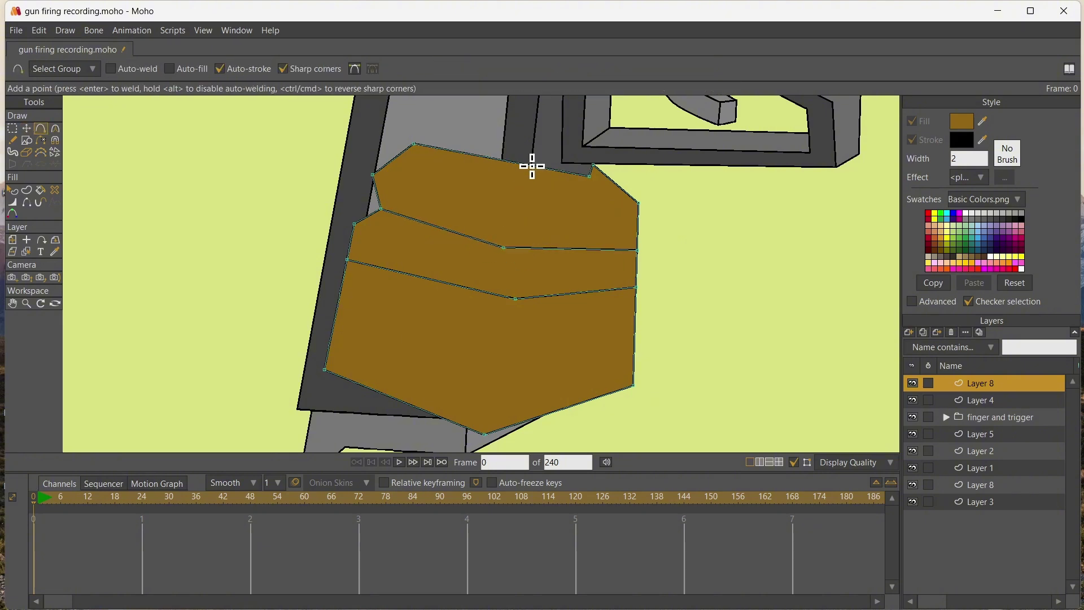
key("t")
left_click_drag(532, 167, 531, 181)
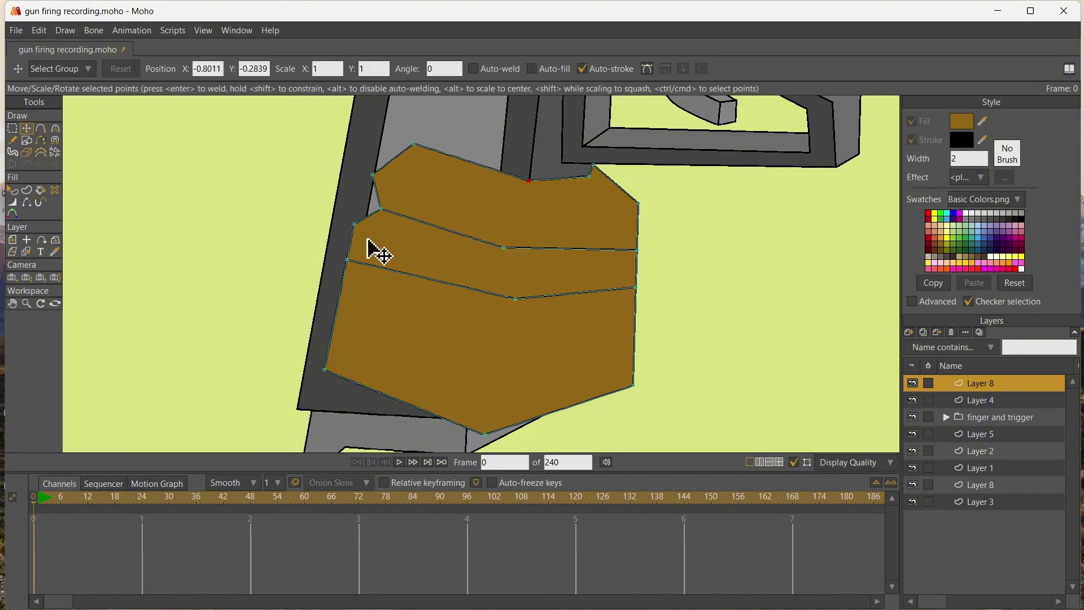
- Move the points at the finger ends over the grip panel to form three separate tips, raising the lowest finger's bottom corner
left_click_drag(347, 260, 353, 283)
left_click(382, 210)
left_click_drag(384, 212, 380, 252)
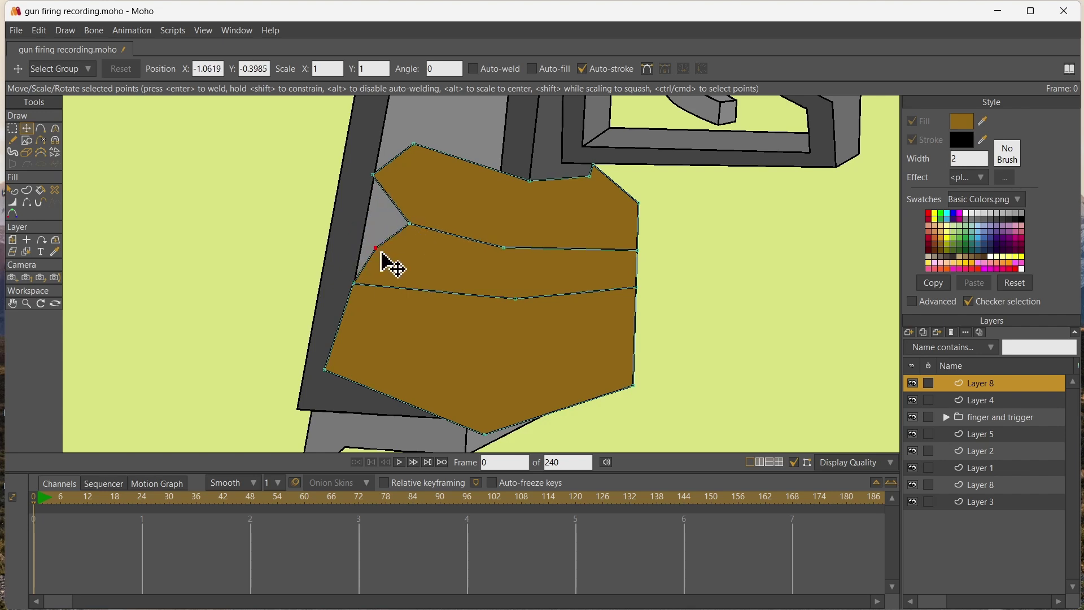
left_click_drag(343, 290, 378, 295)
left_click_drag(311, 356, 423, 308)
left_click_drag(402, 346, 393, 346)
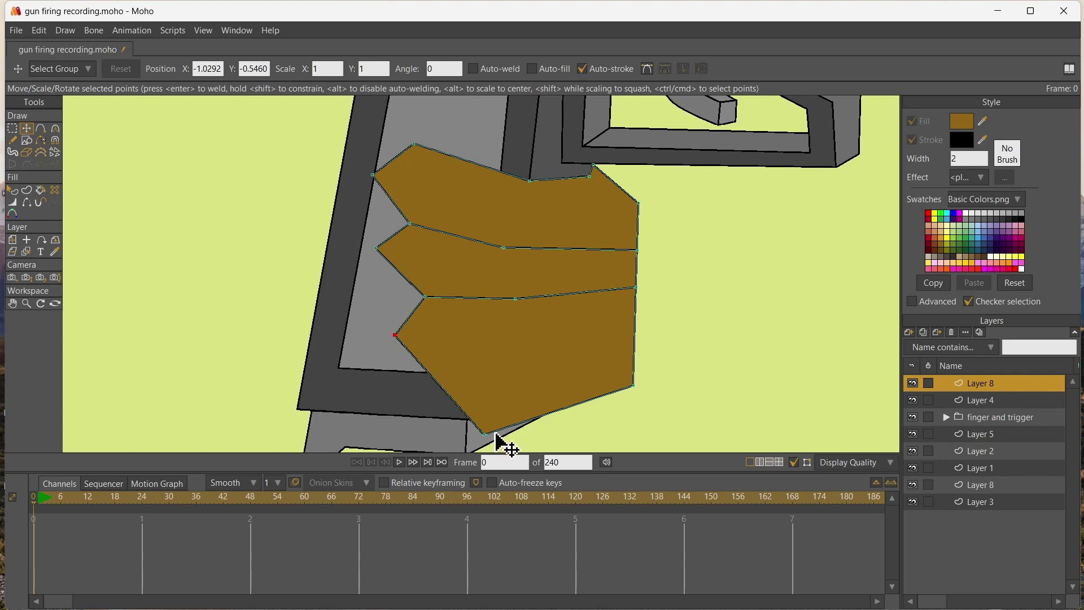
left_click_drag(491, 433, 473, 382)
- Add a point on the lowest finger's bottom edge and pull the lower knuckle and dividing-line points into a tapered fist
key("a")
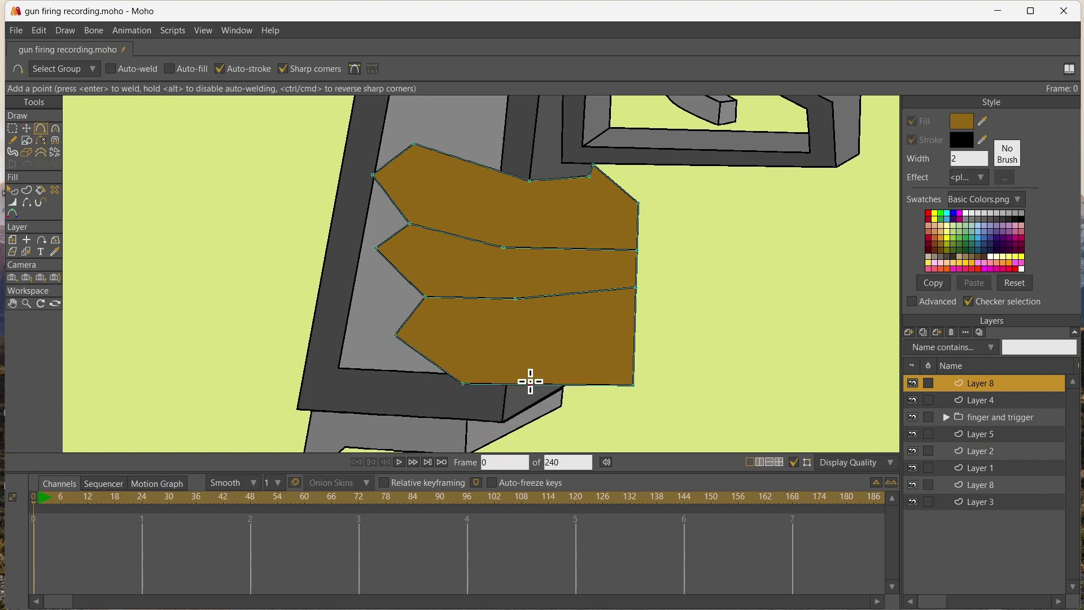
left_click(27, 129)
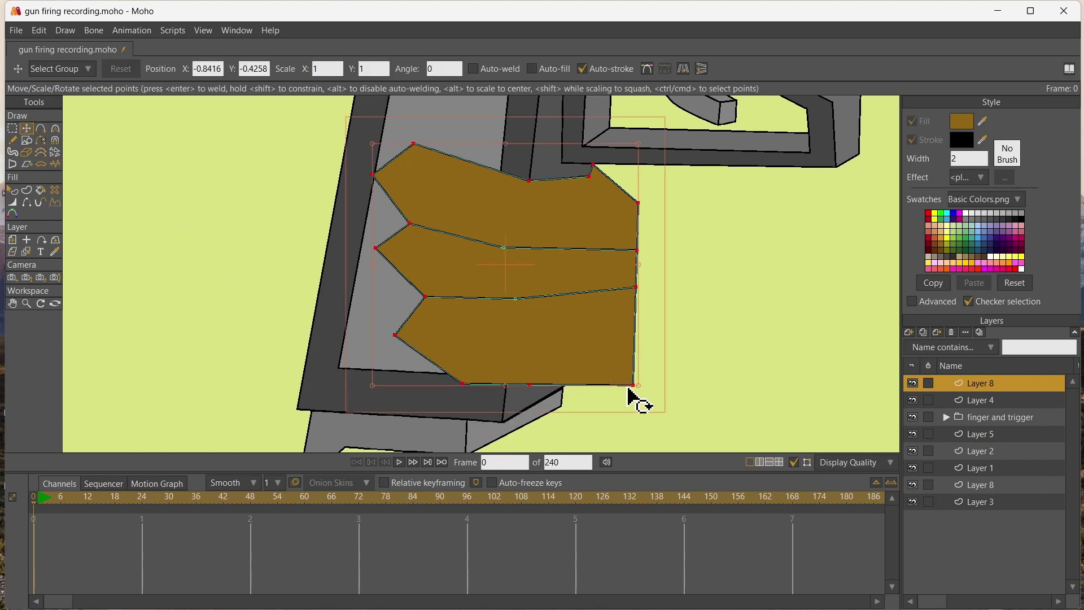
left_click_drag(634, 386, 593, 359)
left_click_drag(638, 288, 607, 311)
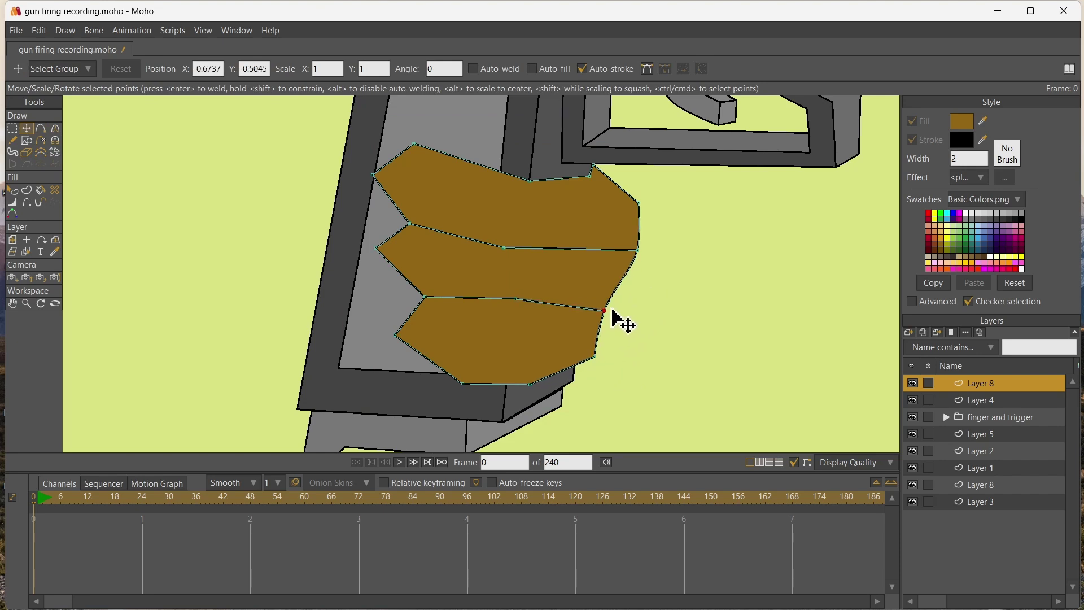
left_click(524, 374)
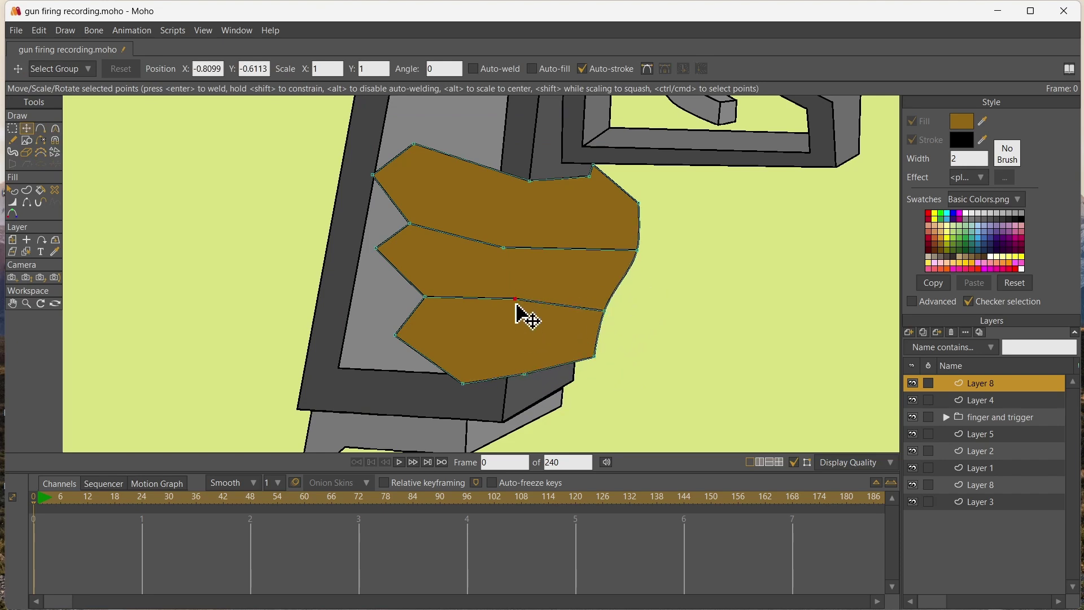
left_click_drag(516, 304, 507, 266)
scroll(516, 274, "down", 3)
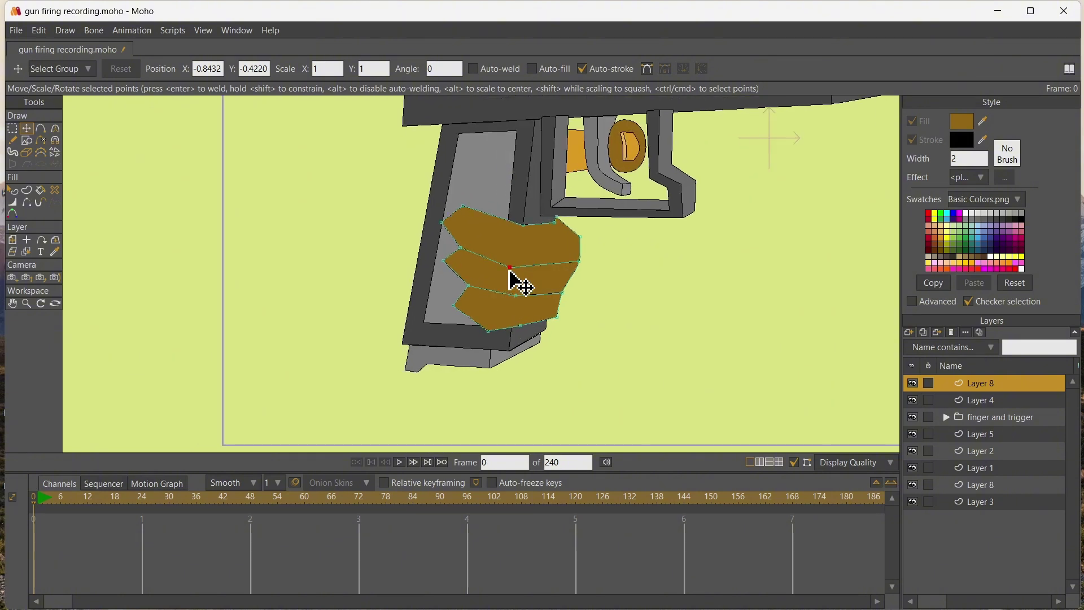
- Add points along the knuckle side of the middle and lowest fingers and pull them outward into bulging knuckles
scroll(510, 270, "up", 1)
left_click(589, 259)
key("a")
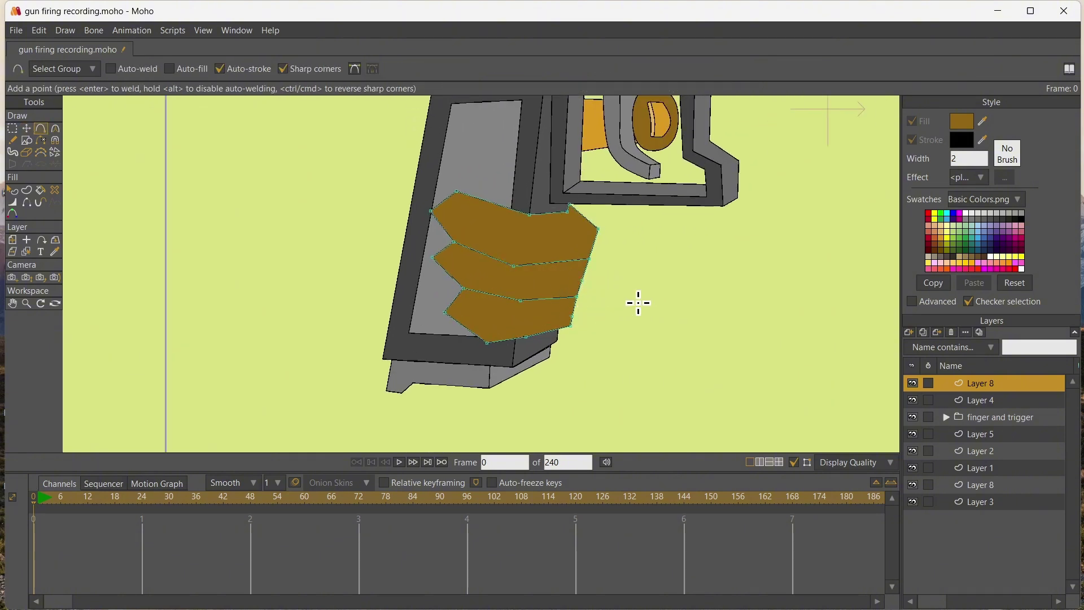
key("t")
left_click(594, 280)
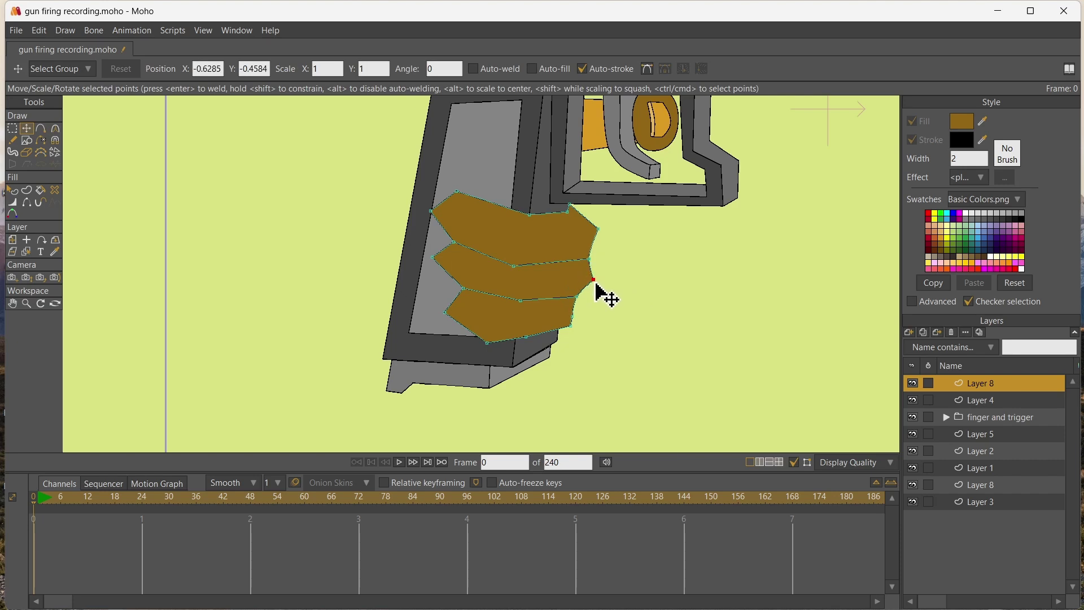
left_click_drag(596, 284, 522, 309)
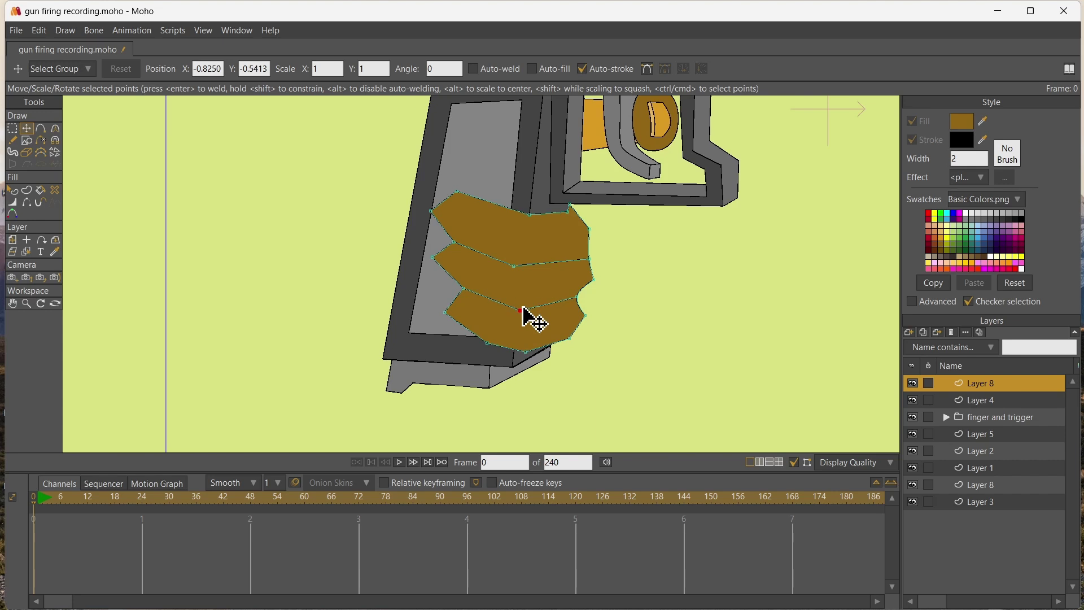
- Adjust the points on the dividing lines and at the tips of the lower two fingers to even out their thickness
left_click(514, 267)
left_click_drag(461, 249, 481, 344)
left_click_drag(457, 289, 442, 320)
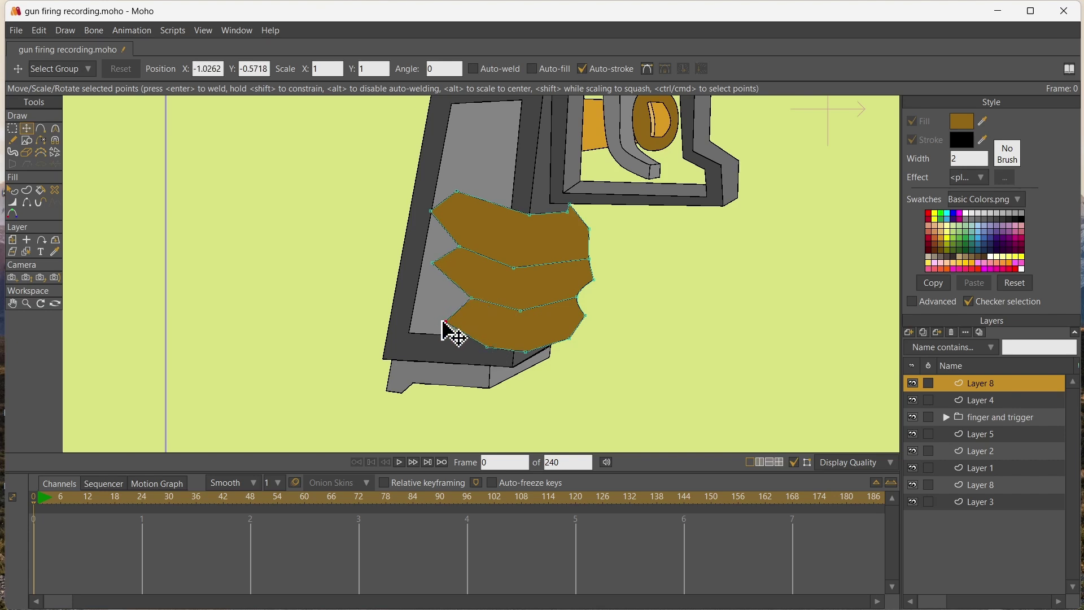
- Sharpen the crease points between the knuckles to a curvature of 0
left_click_drag(584, 259, 294, 210)
key("c")
left_click_drag(576, 297, 200, 244)
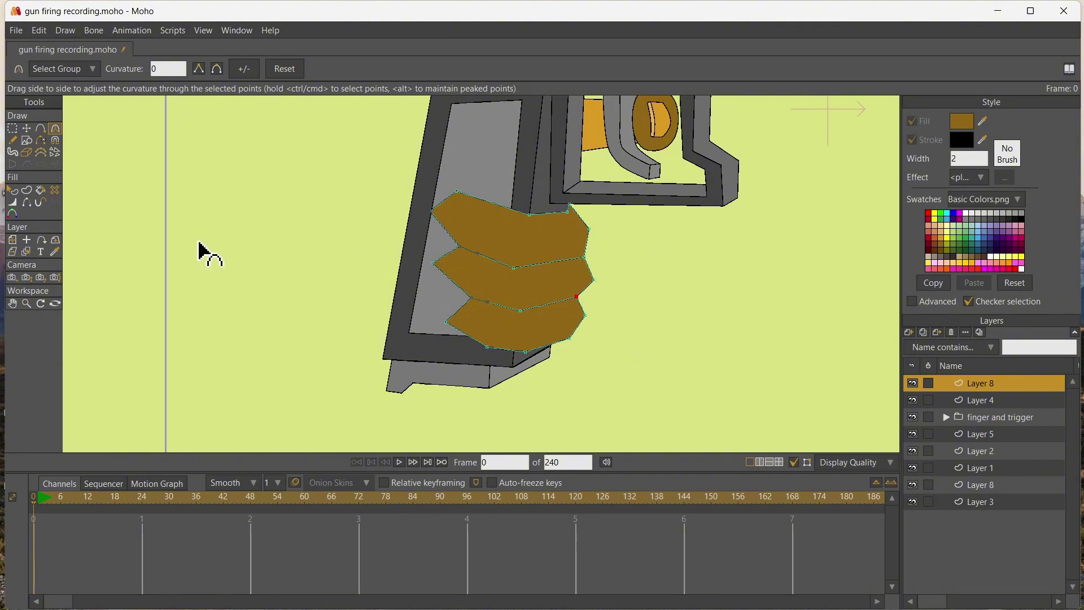
- Round the tips and knuckles of the upper two fingers by increasing the curvature of their outermost points
mouse_move(432, 211)
left_mouse_down()
mouse_move(691, 252)
mouse_move(431, 225)
mouse_move(424, 240)
mouse_move(432, 215)
left_mouse_up()
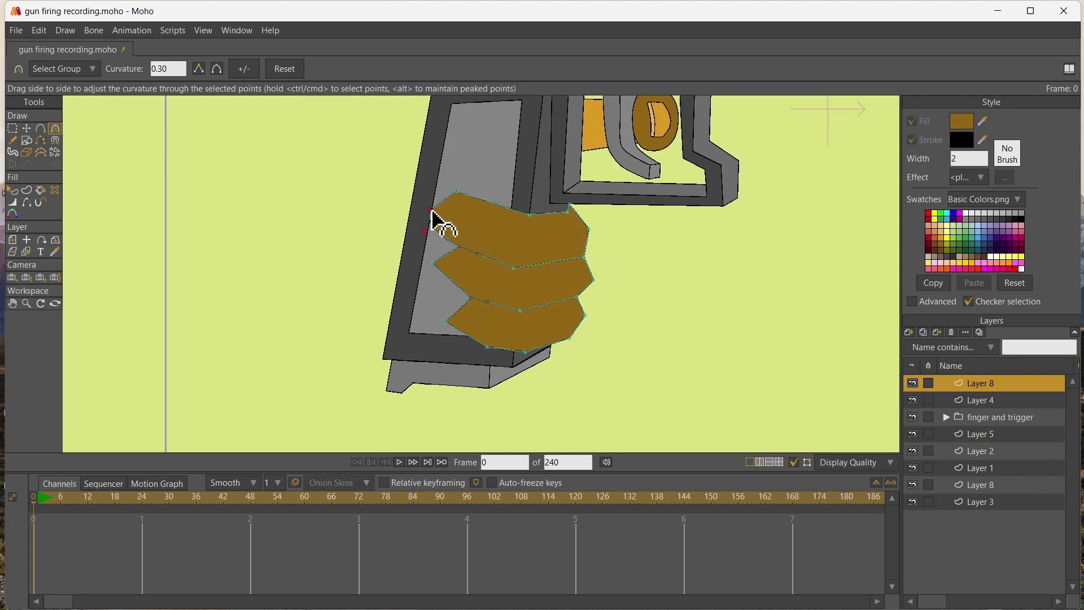
scroll(433, 214, "up", 5)
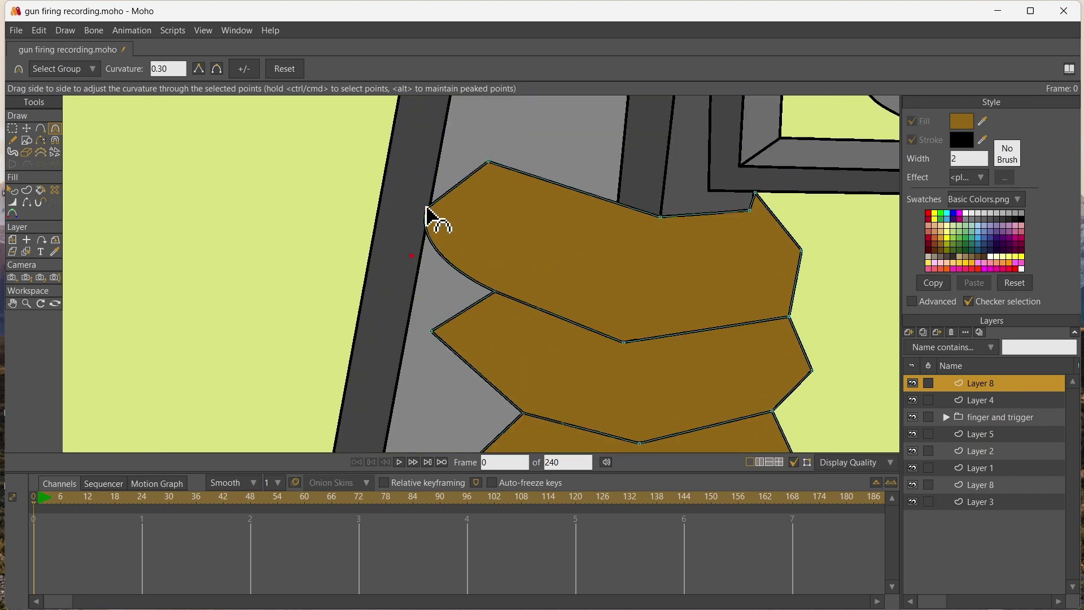
left_click_drag(512, 365, 760, 396)
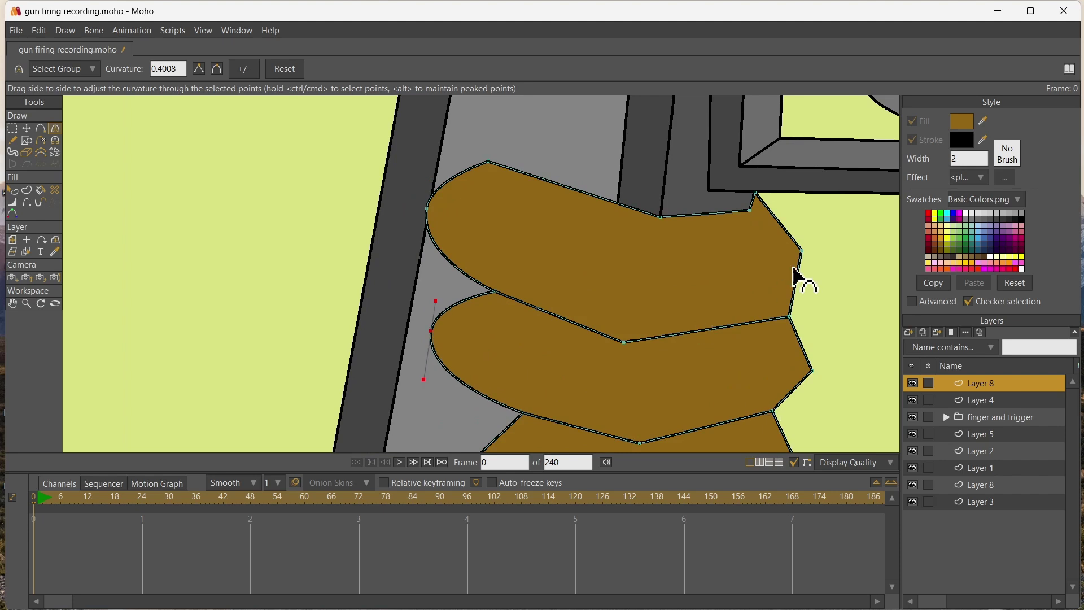
left_click_drag(800, 253, 1034, 370)
left_click_drag(810, 372, 970, 431)
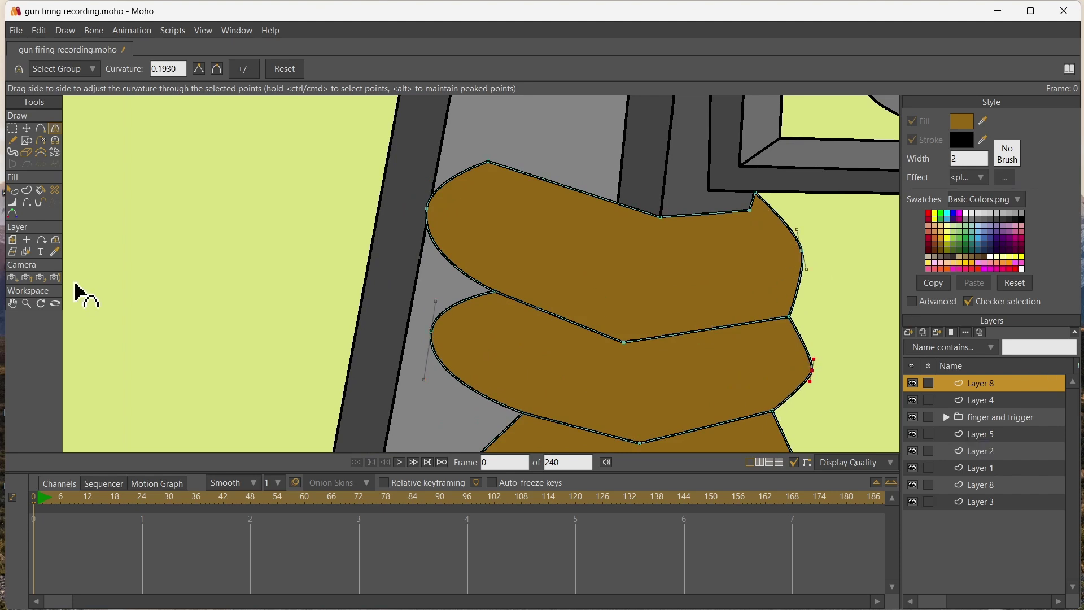
- Round the tip and knuckle of the lowest finger, giving the tip a curvature of about 0.38 and the knuckle about 0.34
left_click(13, 304)
left_click_drag(334, 286, 341, 140)
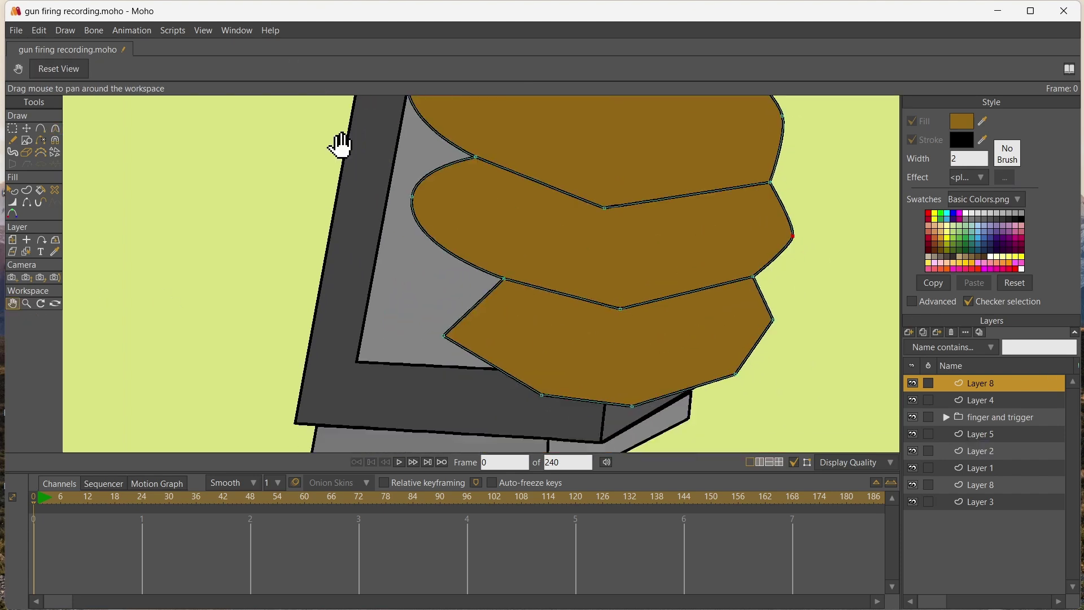
left_click(26, 130)
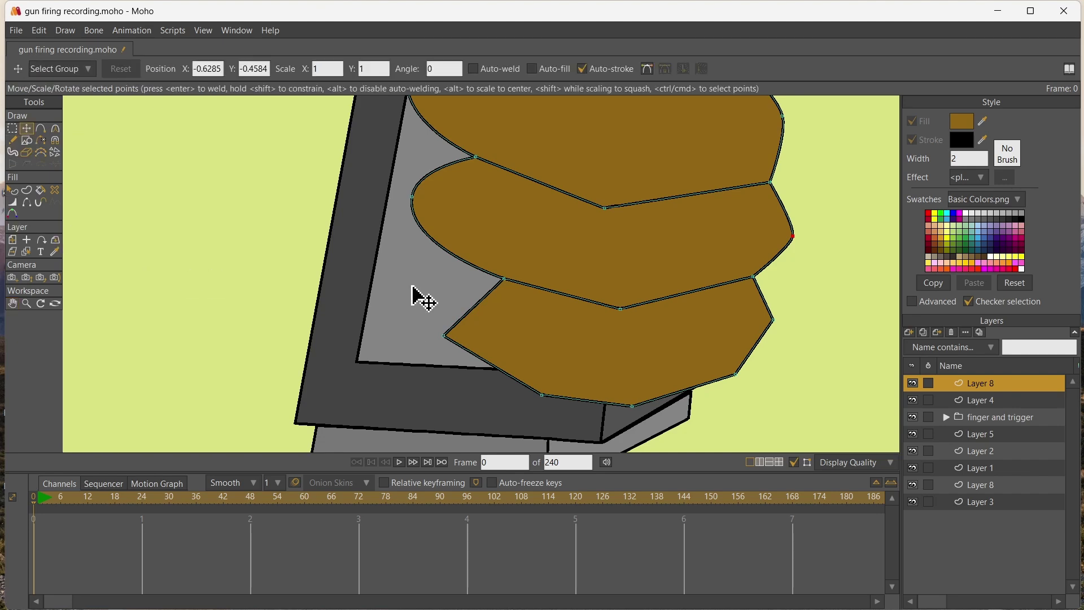
key("c")
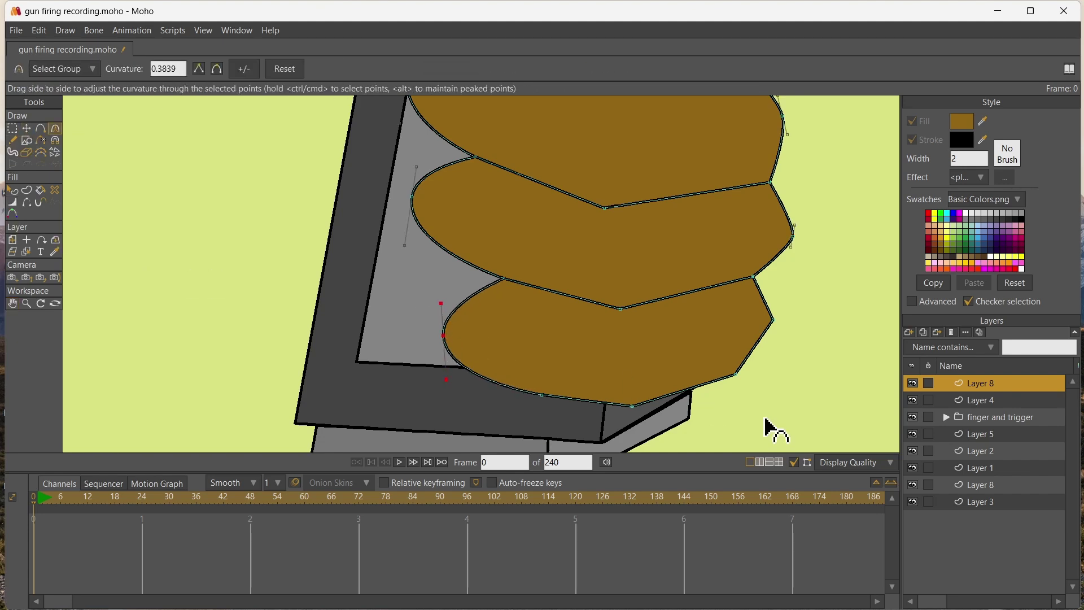
left_click(774, 320)
scroll(631, 362, "down", 5)
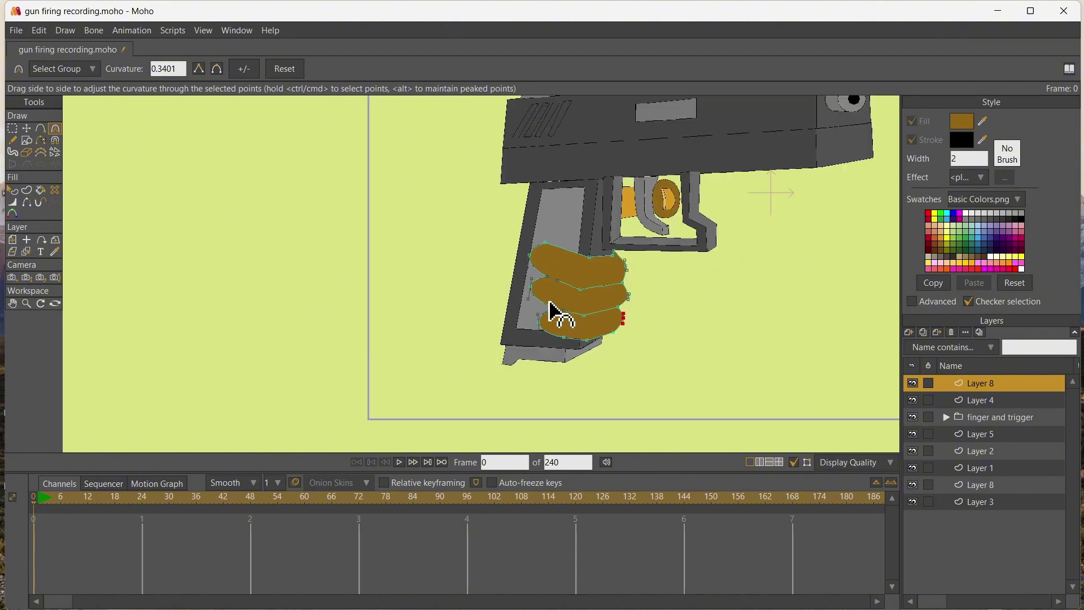
- Outline a small angular fingernail near the tip of the uppermost gripping finger, adding a narrow strip along its outer edge
scroll(552, 310, "up", 3)
left_click(43, 130)
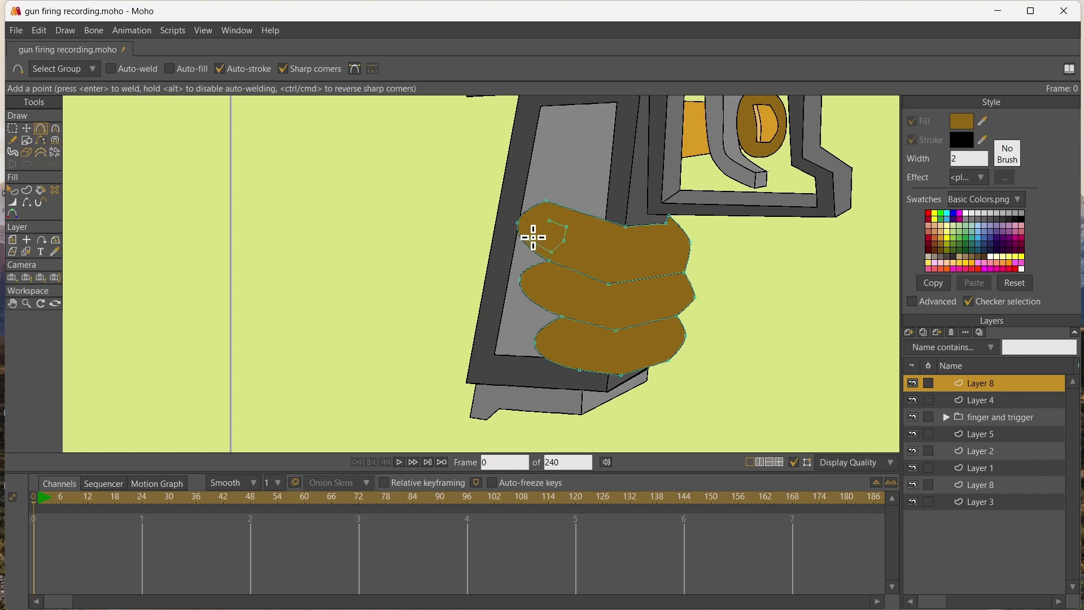
key("Return")
scroll(568, 237, "up", 3)
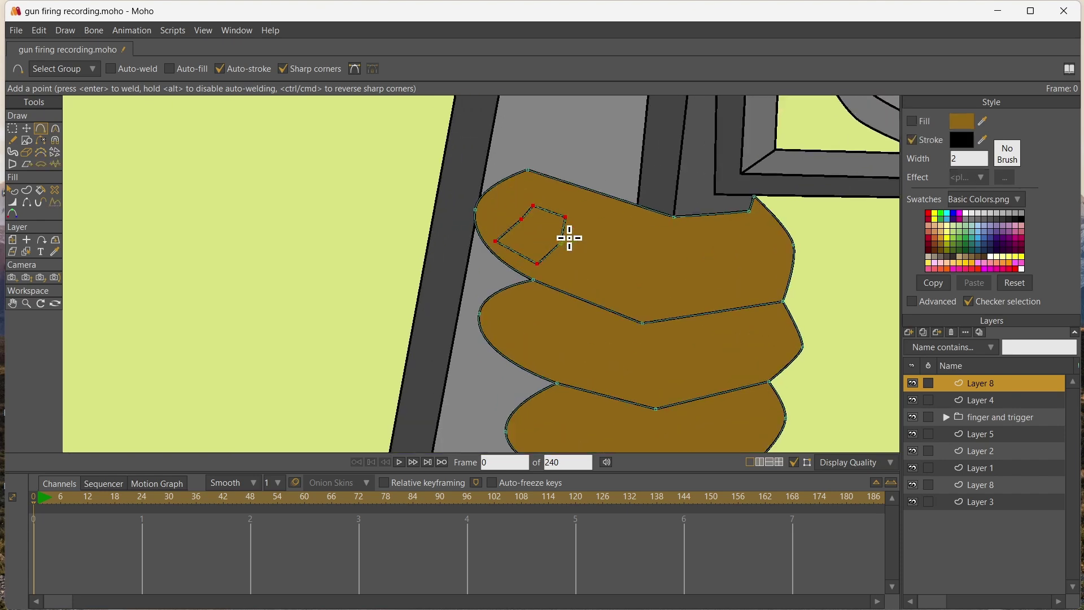
key("Return")
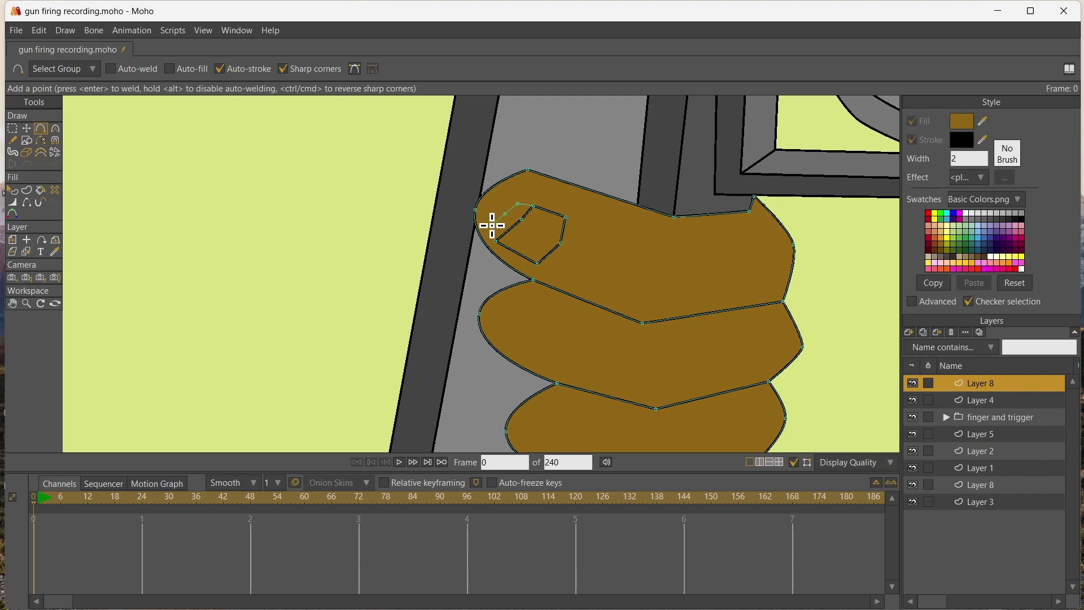
key("Return")
scroll(602, 269, "down", 3)
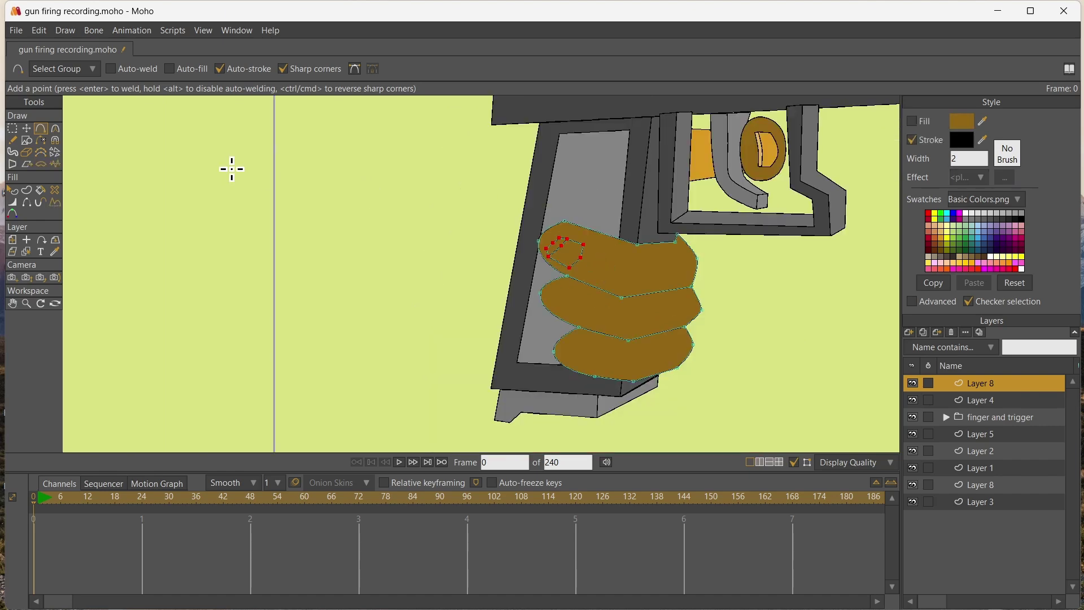
left_click(43, 253)
left_click(564, 225)
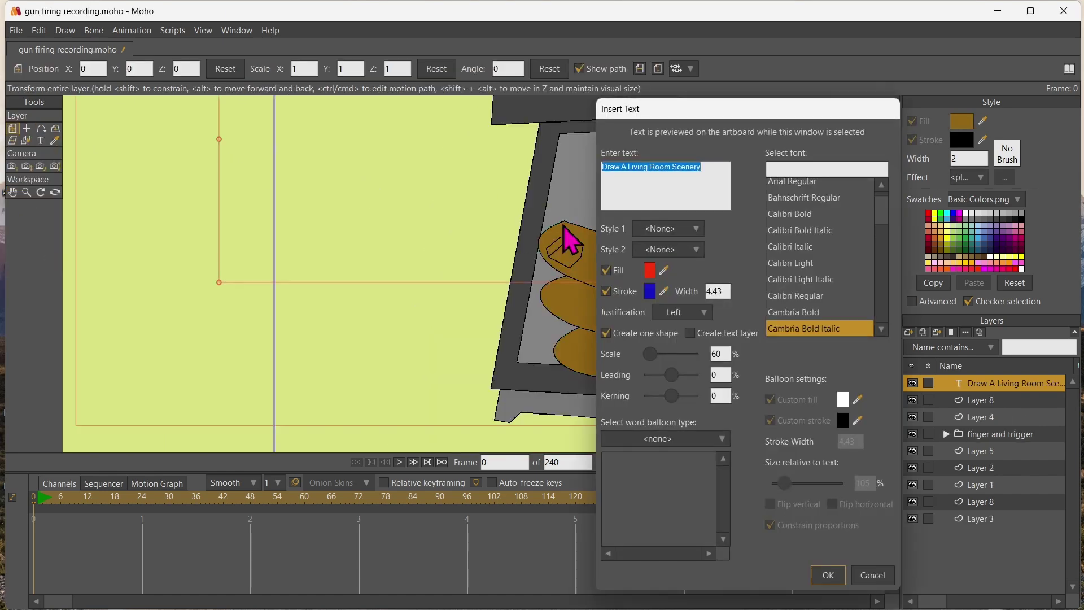
left_click(864, 570)
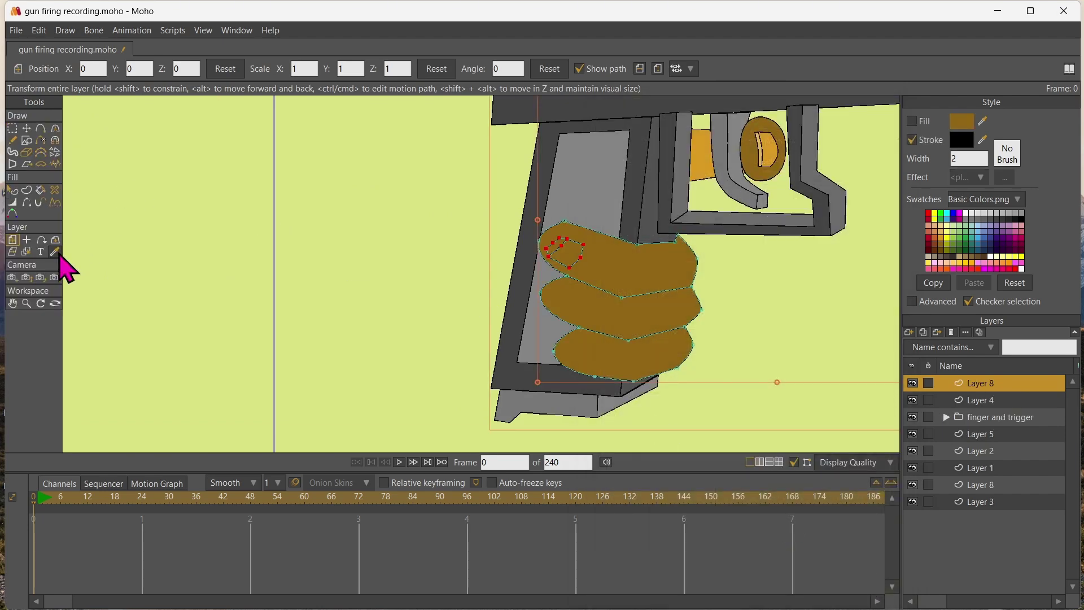
- Sample the orange style of the trigger finger's nail with the Eyedropper for the new fingernail
left_click(56, 252)
left_click(770, 151)
scroll(610, 199, "up", 2)
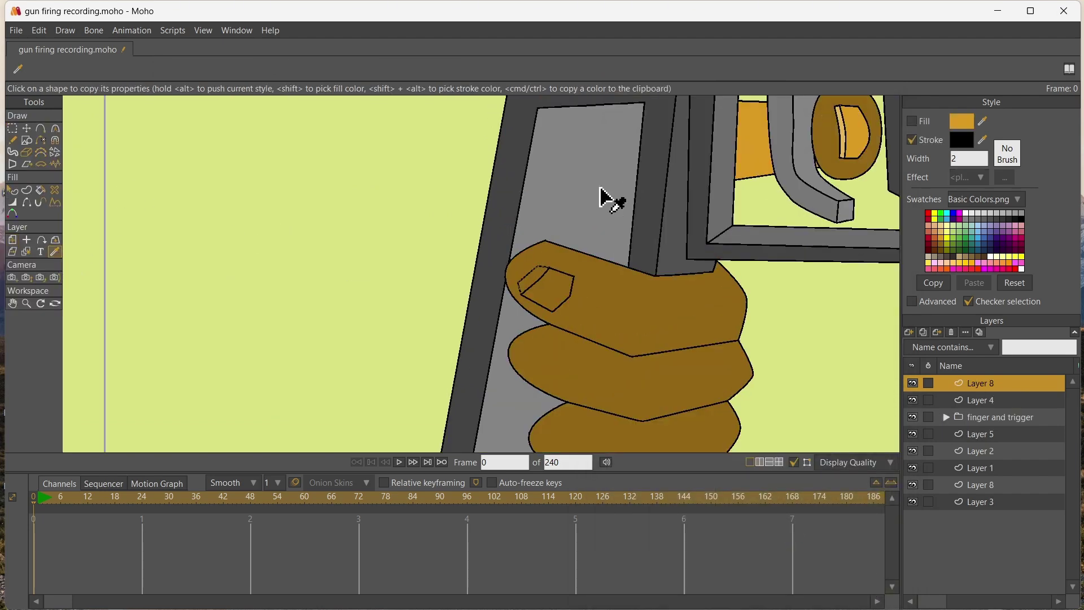
- Fill the main area of the upper gripping finger's nail with the orange fill and black outline
key("p")
left_click(553, 298)
scroll(822, 295, "up", 2)
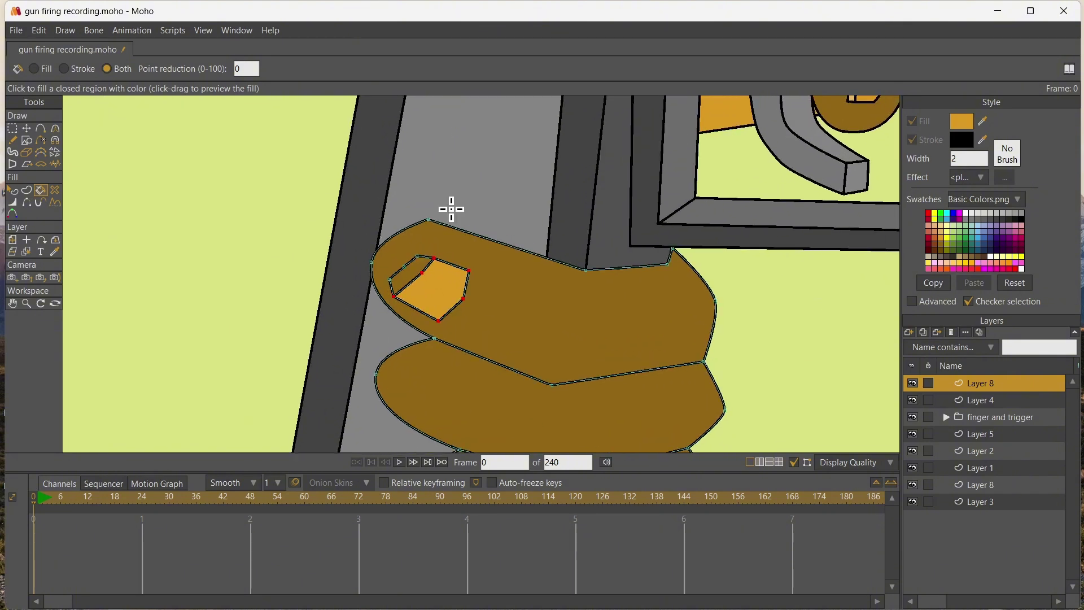
- Sample the light highlight colour from the trigger finger's nail and fill the narrow strip of the upper gripping finger's nail with it
left_click(12, 303)
left_click_drag(591, 246, 465, 363)
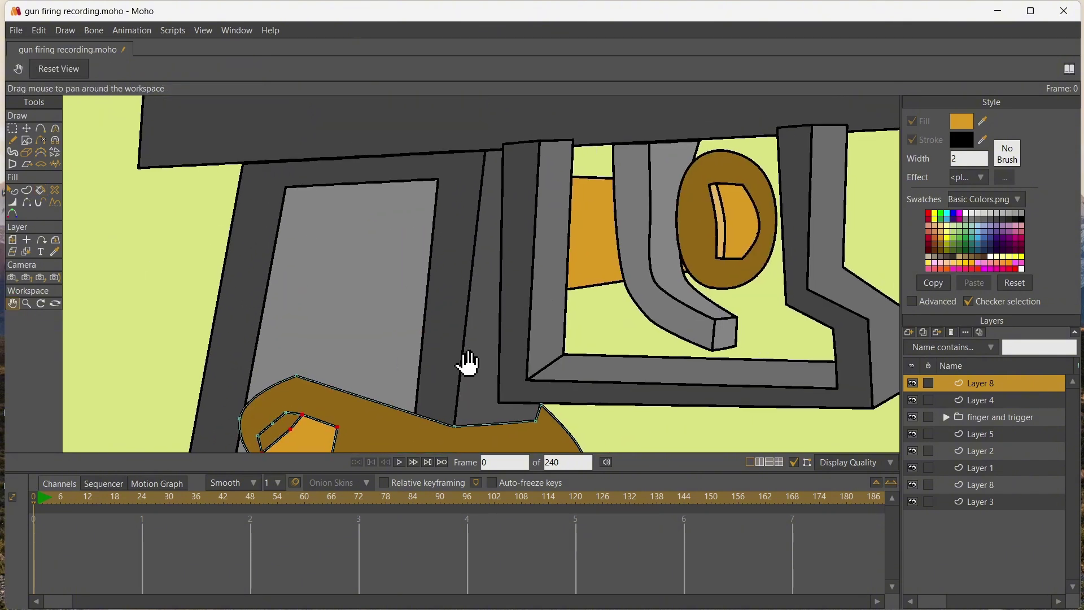
scroll(758, 304, "up", 2)
key("i")
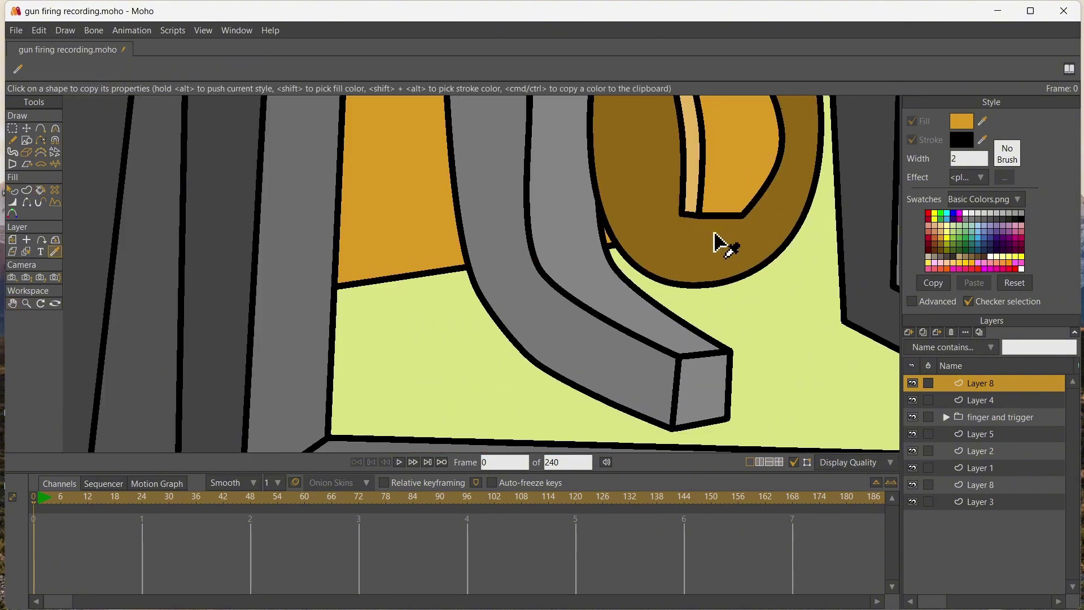
left_click(697, 201)
scroll(734, 331, "down", 4)
key("p")
left_click(549, 384)
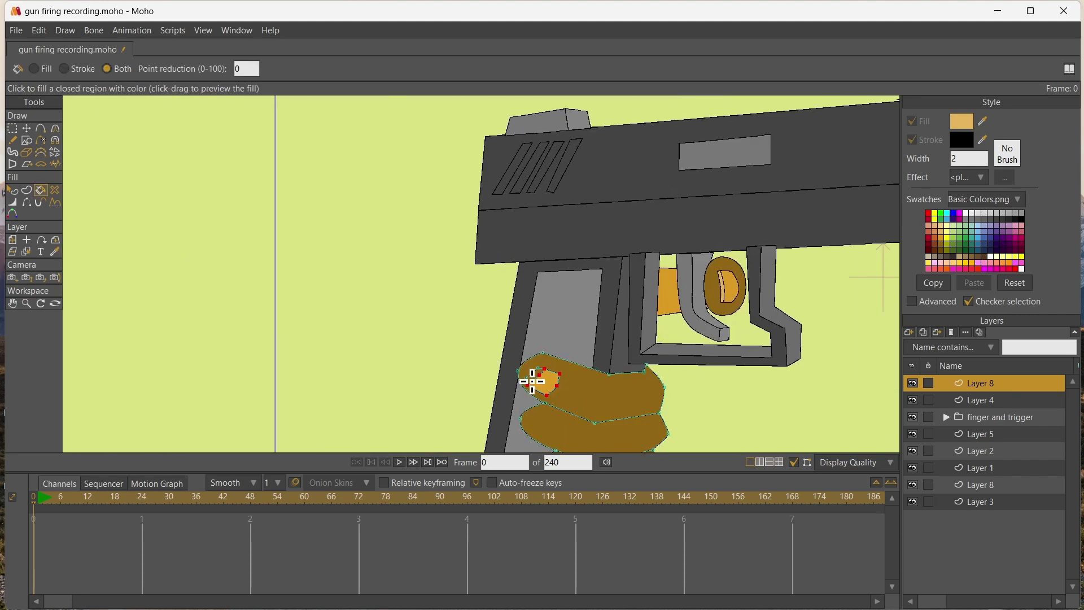
scroll(533, 378, "up", 4)
left_click(532, 366)
scroll(671, 374, "down", 1)
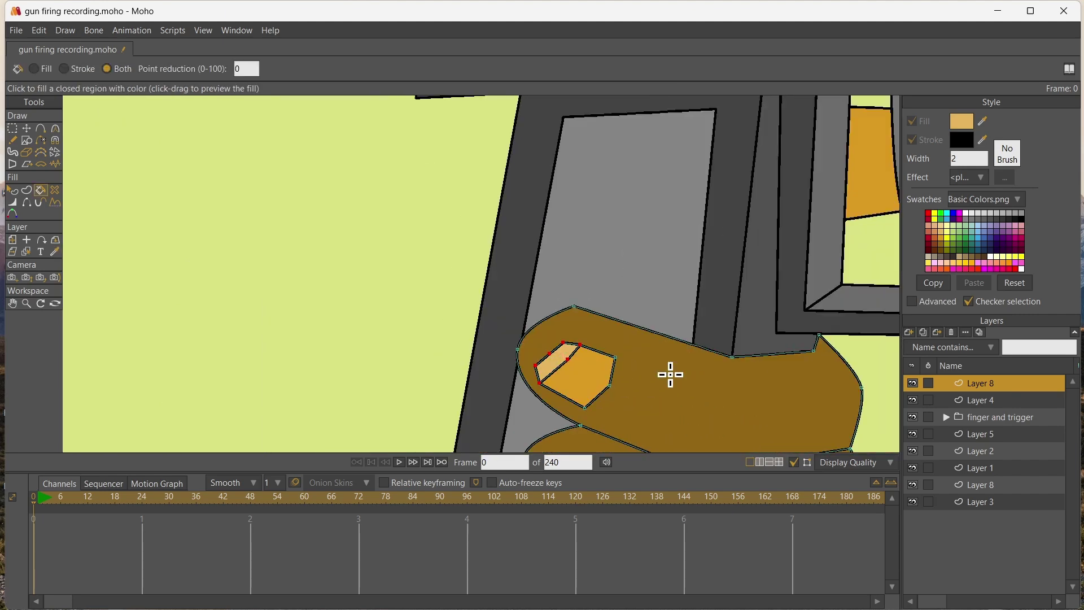
- Reposition the corner and edge points of the upper finger's nail to refine its shape and narrow the highlight strip
left_click(13, 303)
mouse_move(360, 330)
left_mouse_down()
mouse_move(344, 232)
mouse_move(282, 164)
left_mouse_up()
left_click(26, 128)
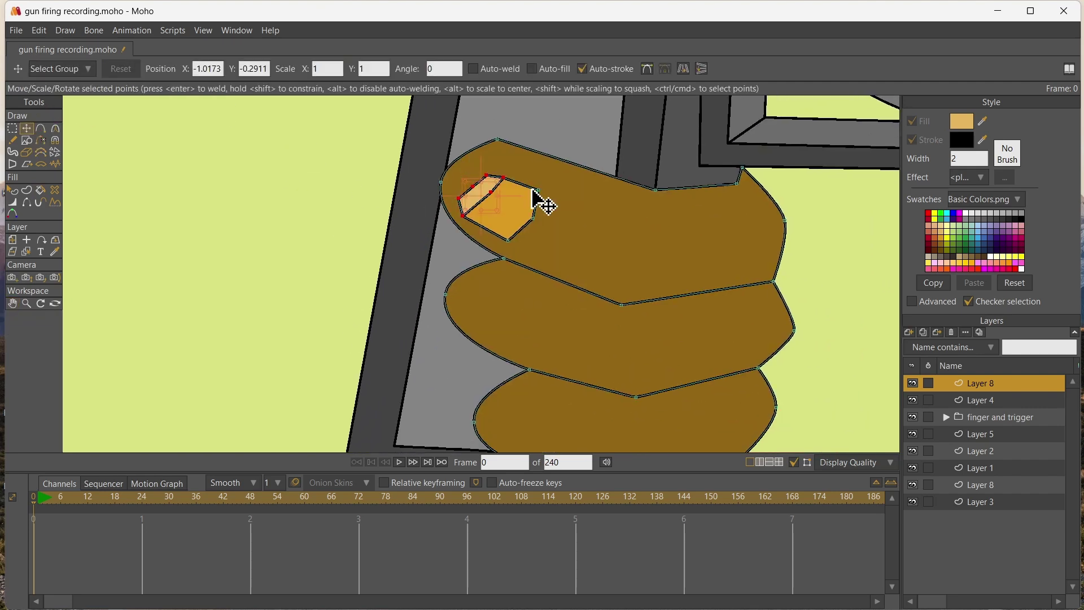
left_click_drag(537, 190, 543, 171)
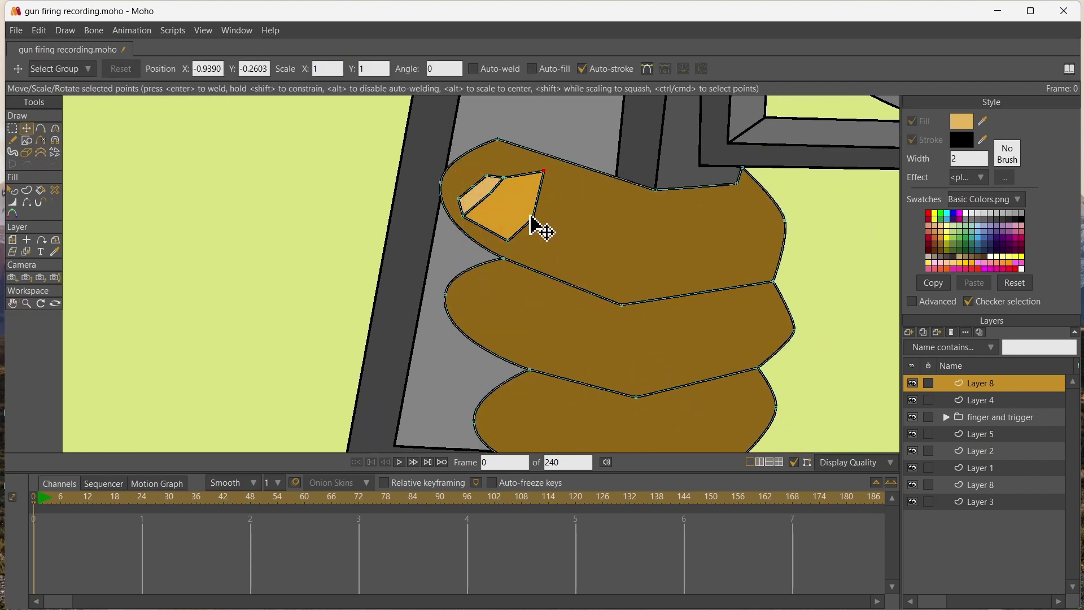
left_click_drag(531, 215, 540, 204)
left_click_drag(503, 237, 513, 236)
left_click_drag(503, 174, 527, 217)
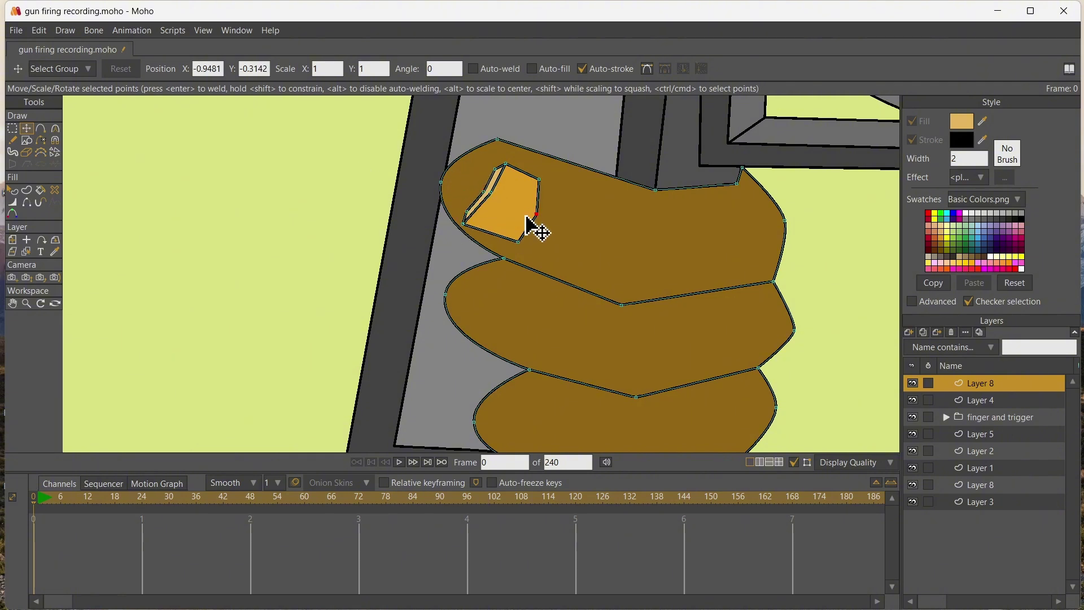
- Adjust the curvature of the upper finger's nail points to round its edges
key("c")
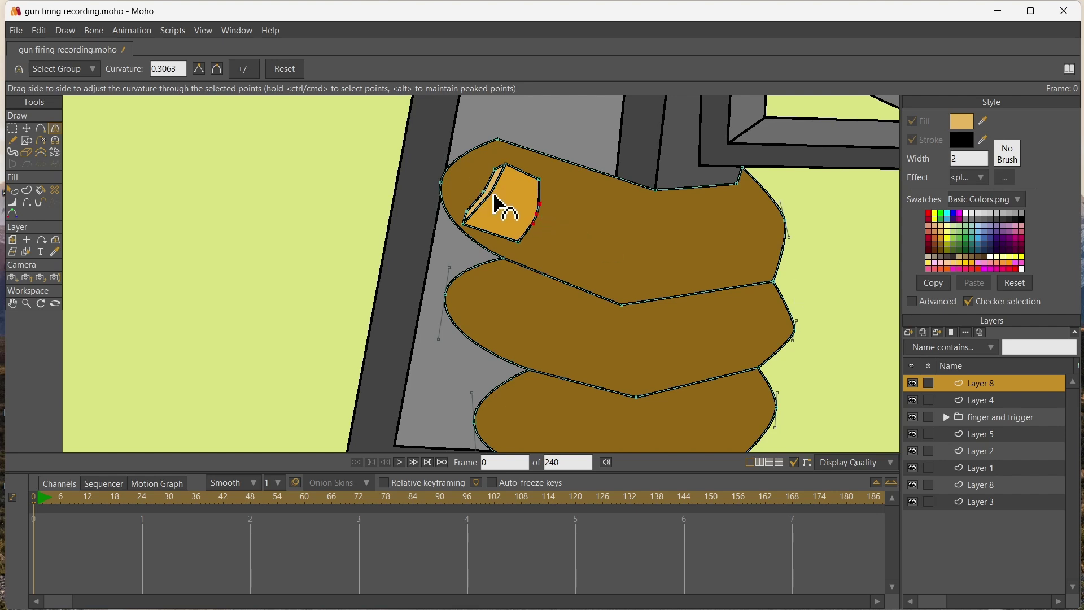
left_click_drag(492, 193, 431, 193)
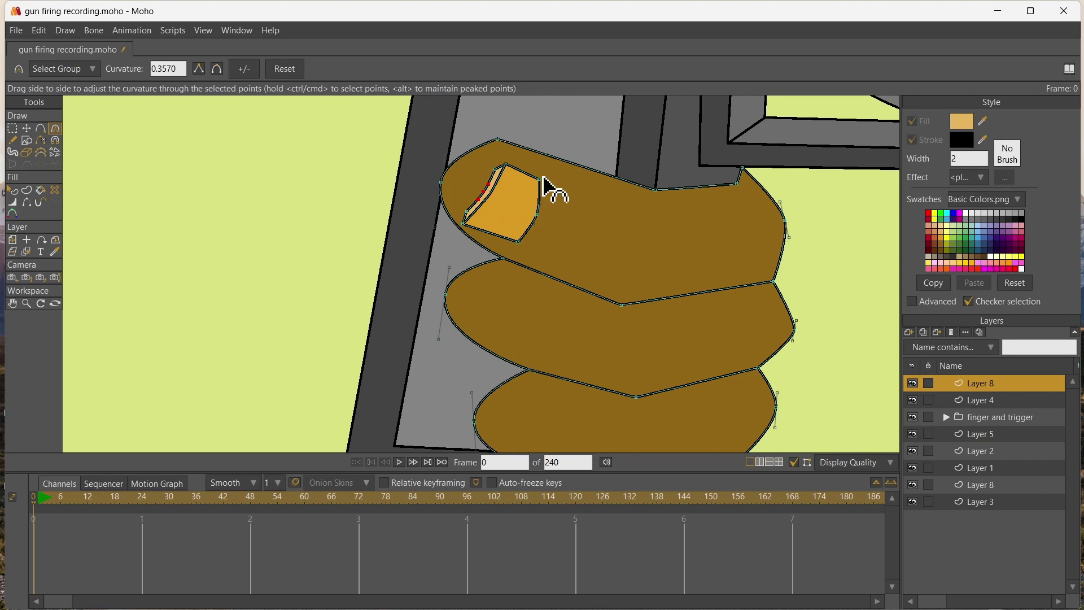
left_click(518, 242)
scroll(514, 273, "down", 3)
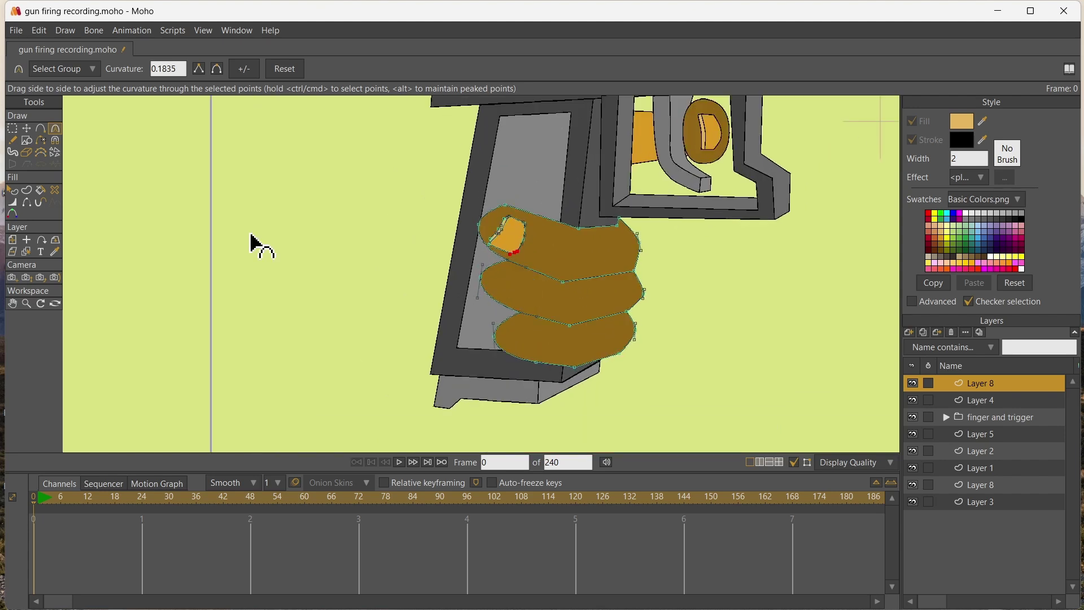
- Duplicate the whole nail onto the middle gripping finger and scale the copy down slightly to fit
left_click(14, 130)
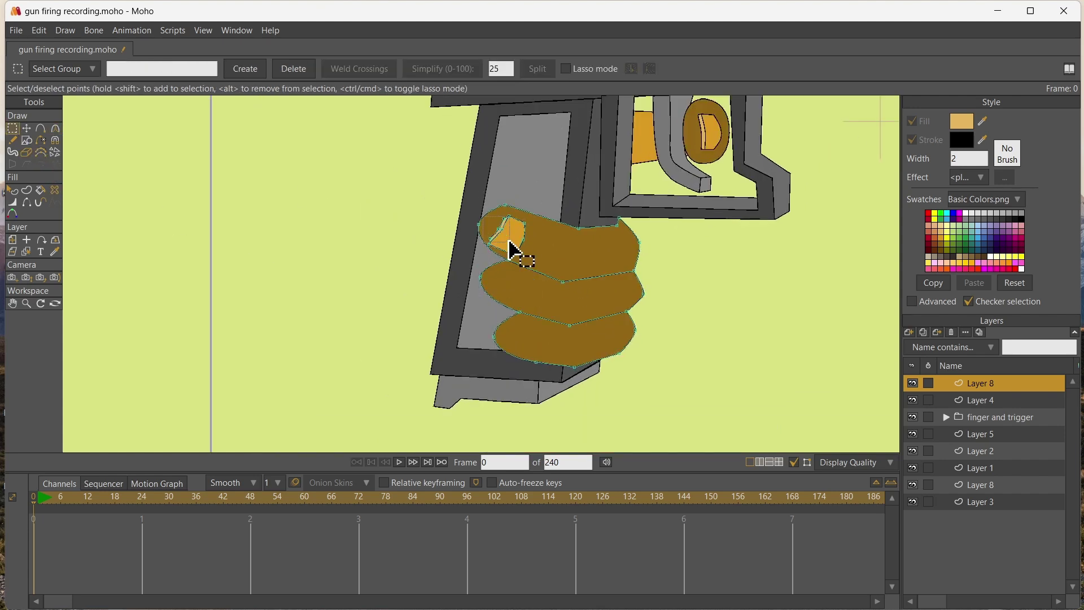
left_click_drag(513, 239, 531, 259)
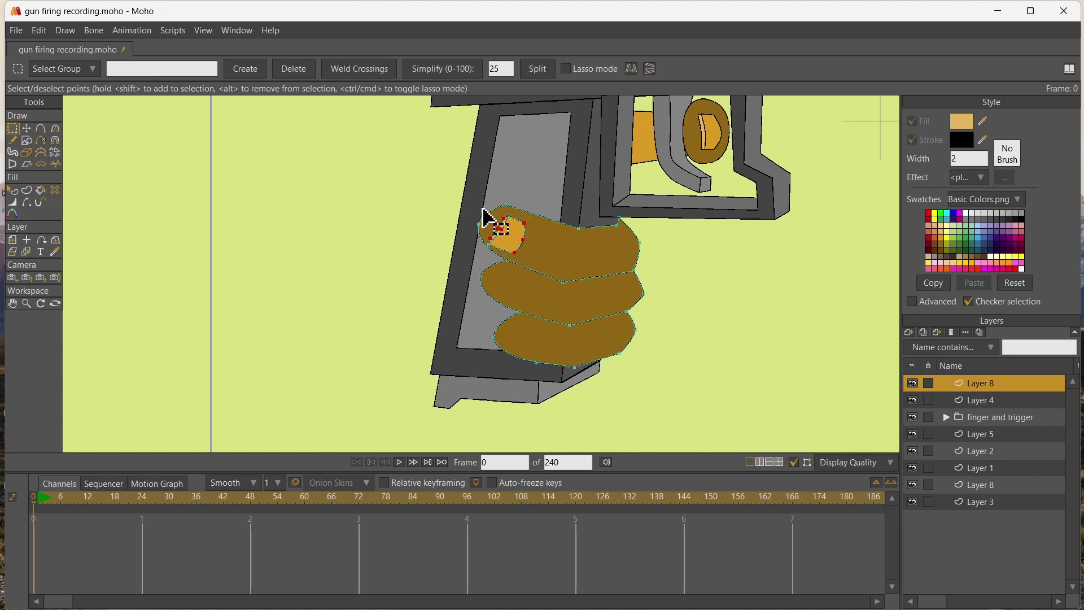
left_click_drag(483, 209, 552, 310)
key("ctrl+c")
key("ctrl+v")
key("t")
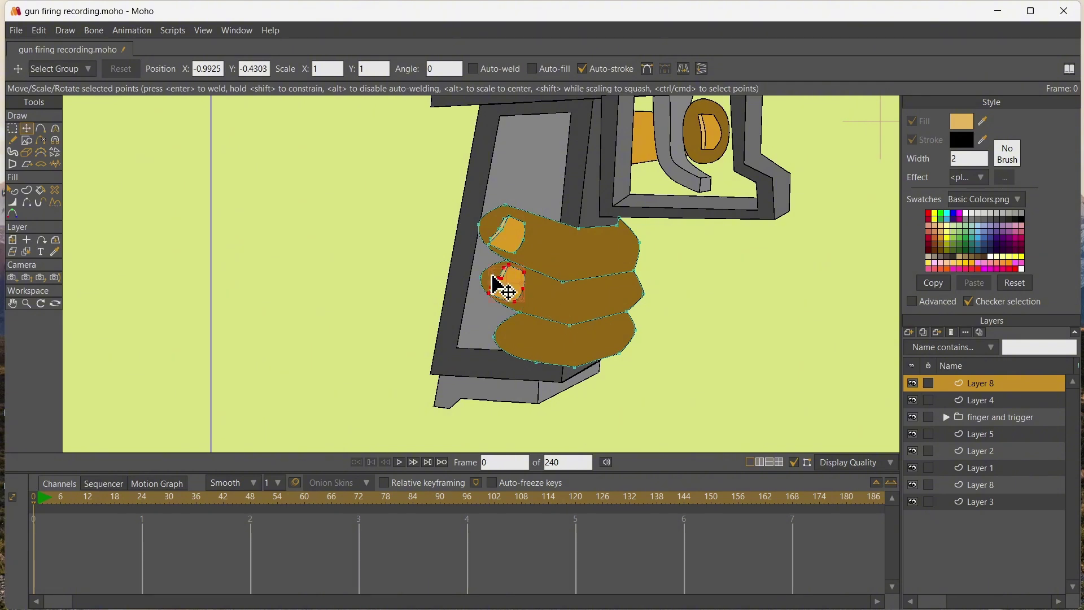
left_click_drag(490, 269, 497, 277)
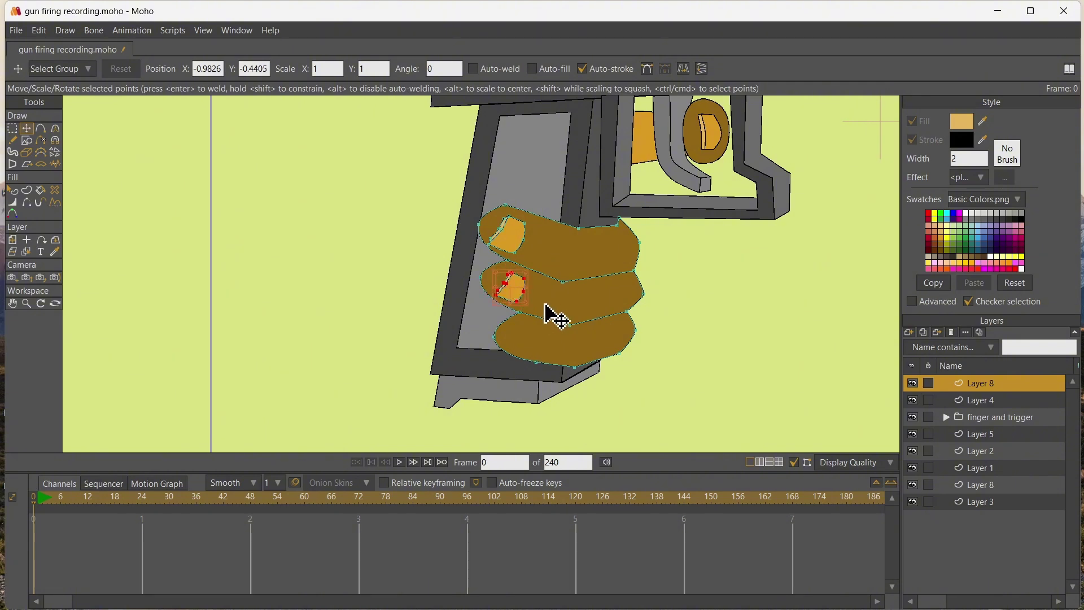
- Duplicate the middle finger's nail onto the lowest gripping finger and size it to fit the fingertip
left_click_drag(543, 304, 554, 351)
key("ctrl+c")
key("ctrl+v")
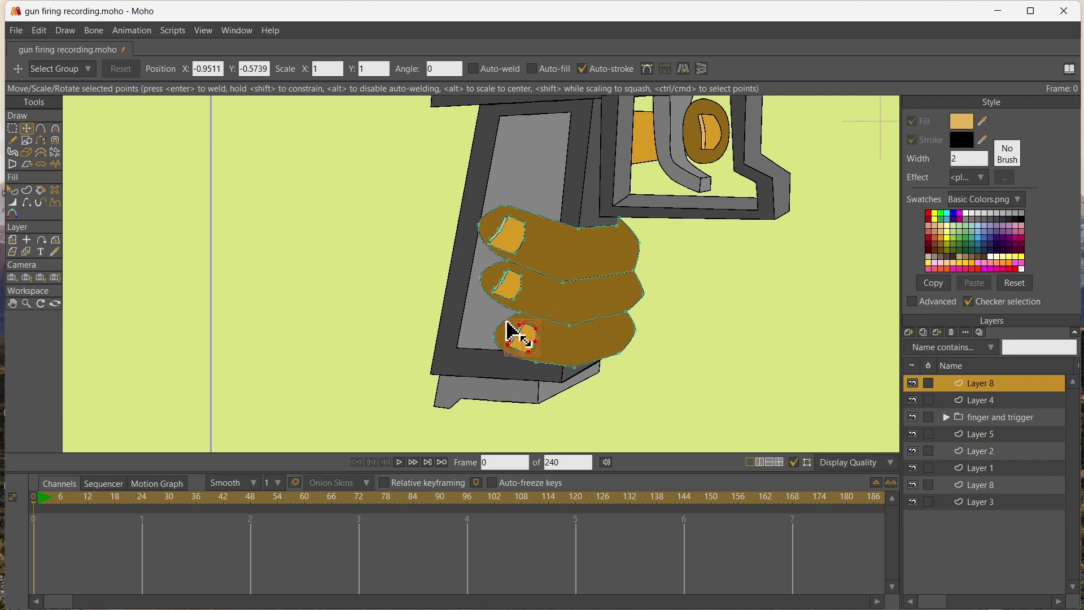
left_click_drag(507, 323, 518, 340)
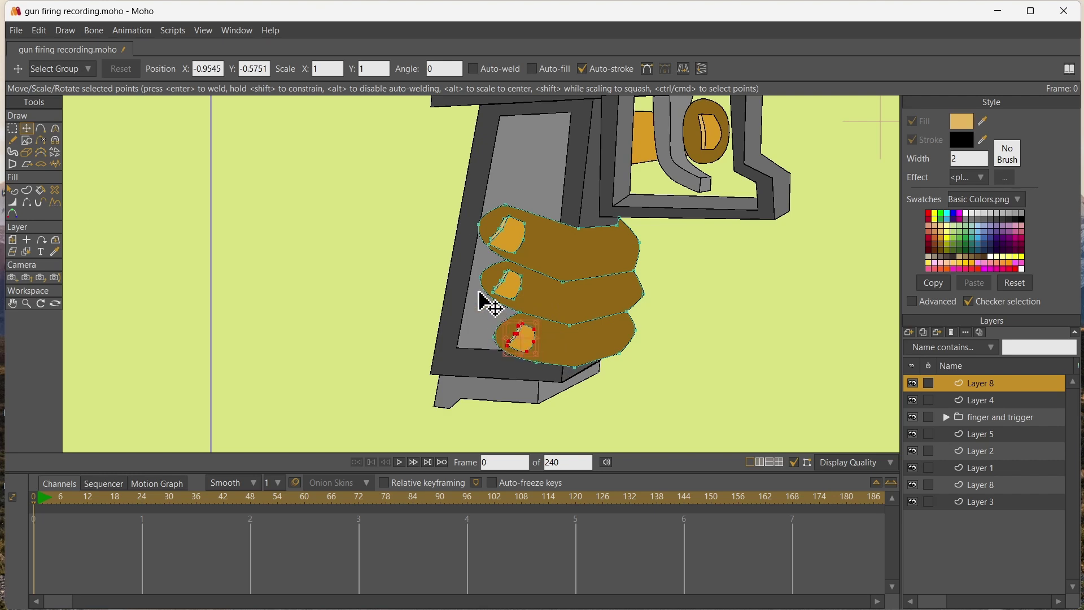
- Draw three short knuckle crease lines on the upper gripping finger and create a shape from them so they show as strokes
left_click(41, 129)
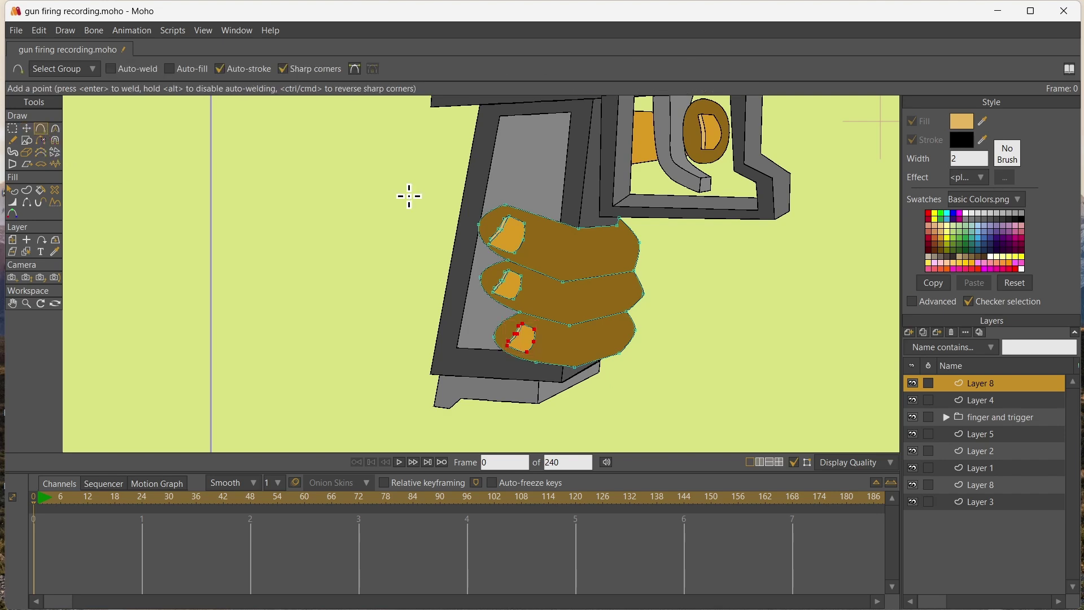
left_click_drag(574, 261, 569, 266)
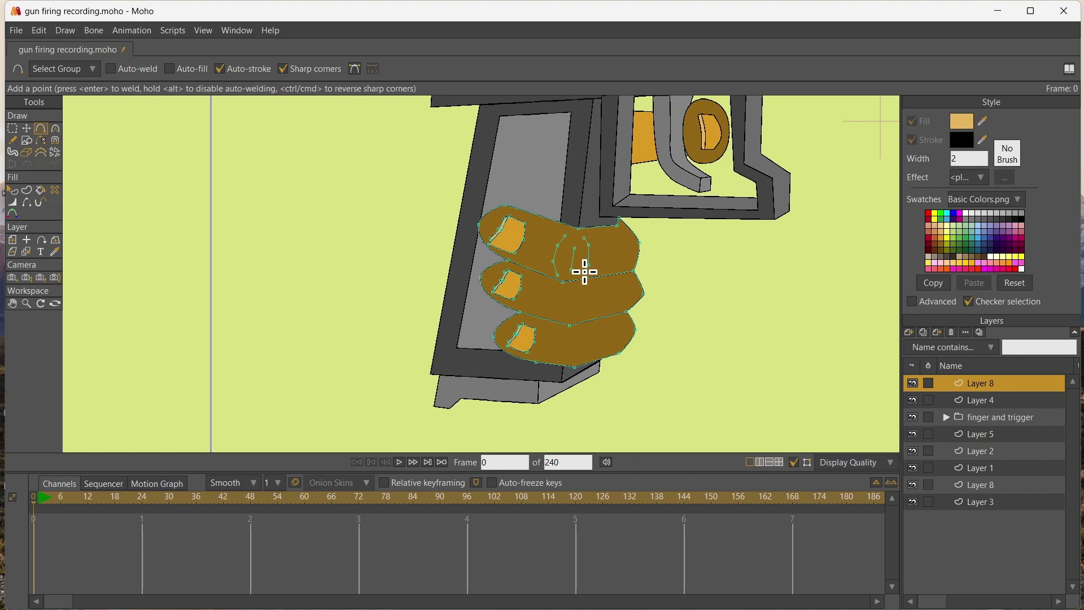
left_click(12, 129)
left_click(26, 190)
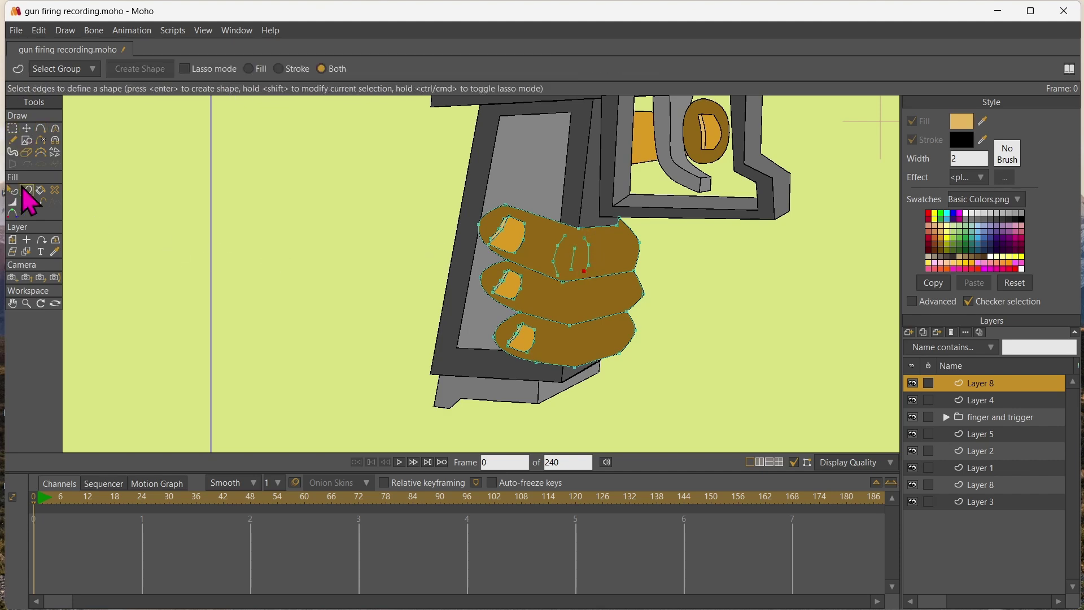
left_click_drag(548, 229, 558, 238)
left_click_drag(598, 288, 595, 286)
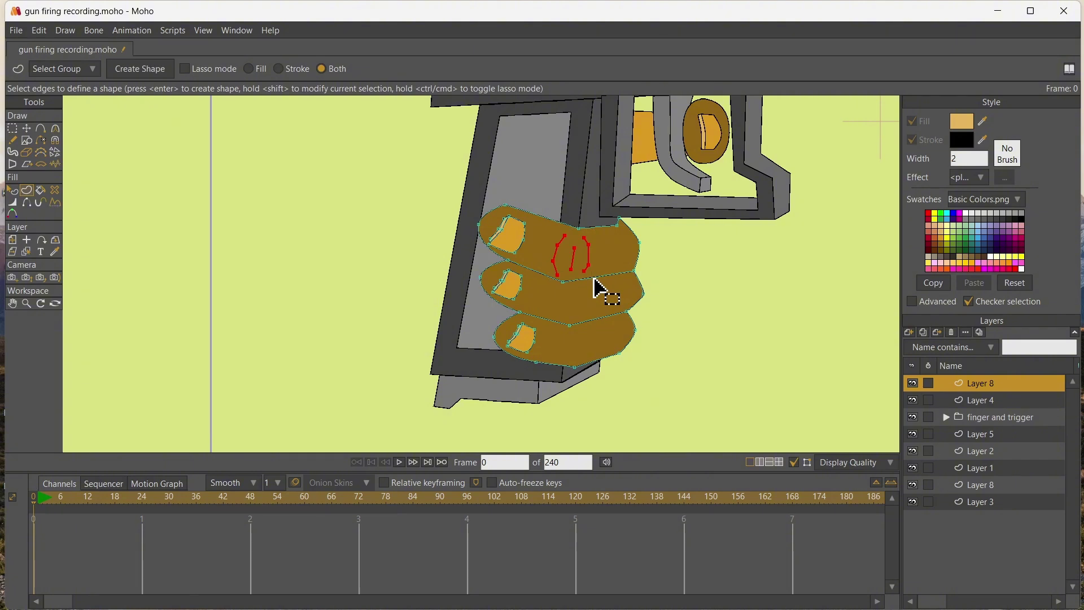
key("Return")
- Move the points of the upper finger's knuckle crease lines to refine their shape and spacing
scroll(595, 286, "up", 5)
left_click(24, 125)
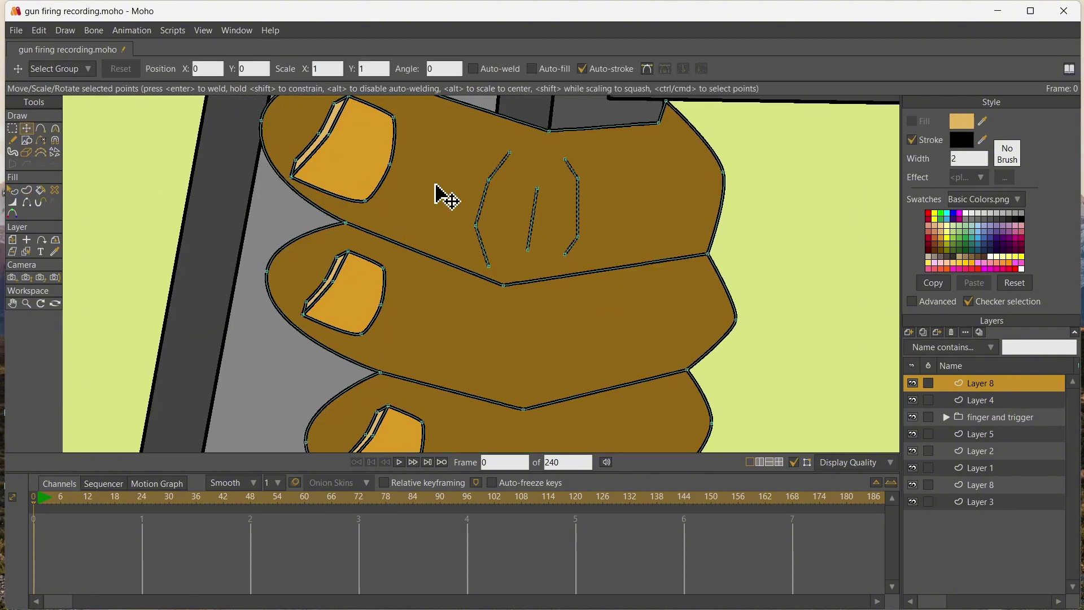
left_click_drag(489, 180, 518, 161)
left_click_drag(473, 226, 536, 236)
left_click_drag(537, 191, 570, 189)
left_click_drag(570, 235, 494, 213)
scroll(482, 258, "down", 4)
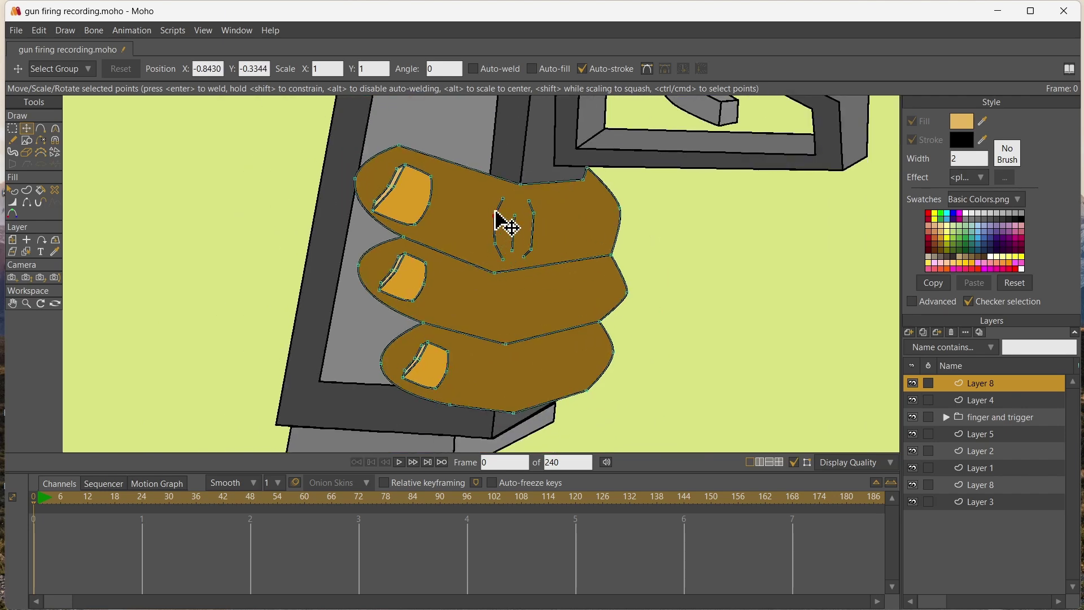
left_click(501, 198)
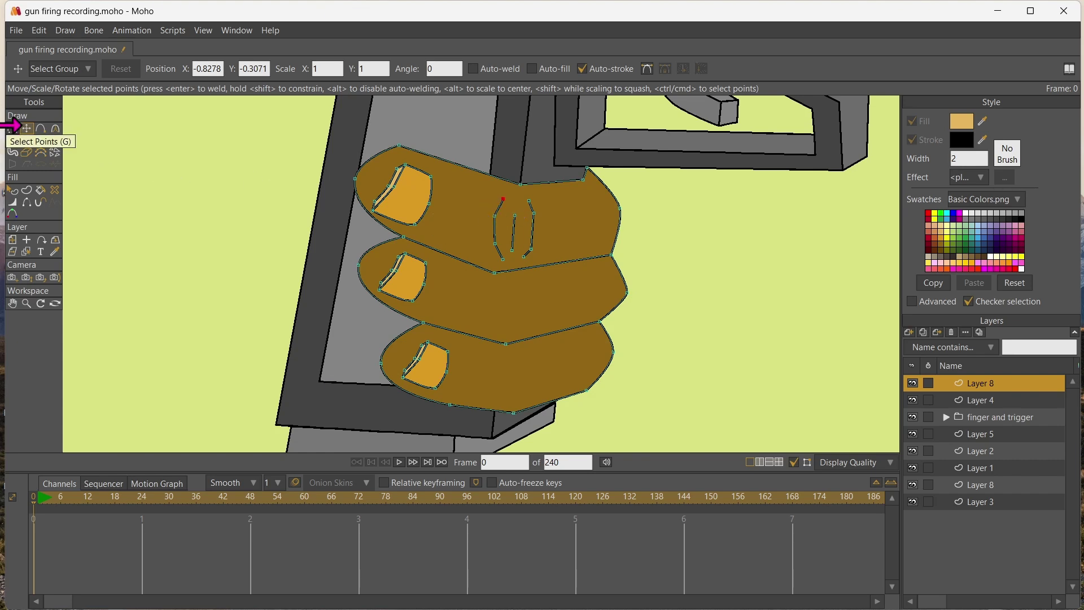
- Duplicate the knuckle crease lines onto the middle and lowest gripping fingers, scaled to fit each one
left_click(14, 133)
left_click_drag(467, 192, 562, 363)
key("t")
left_click_drag(499, 287, 553, 357)
key("ctrl+v")
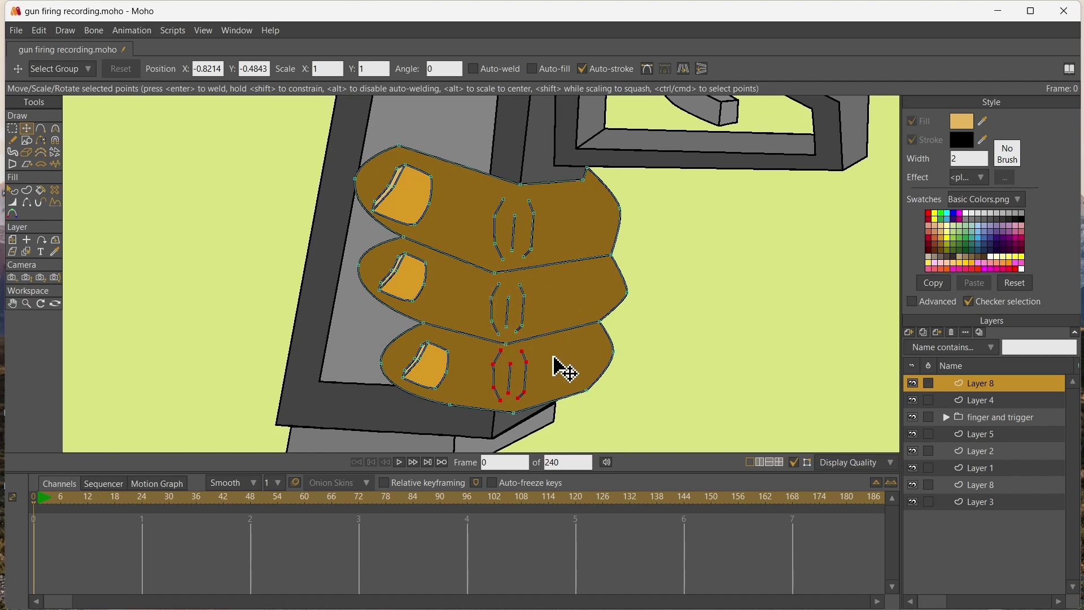
scroll(565, 370, "down", 3)
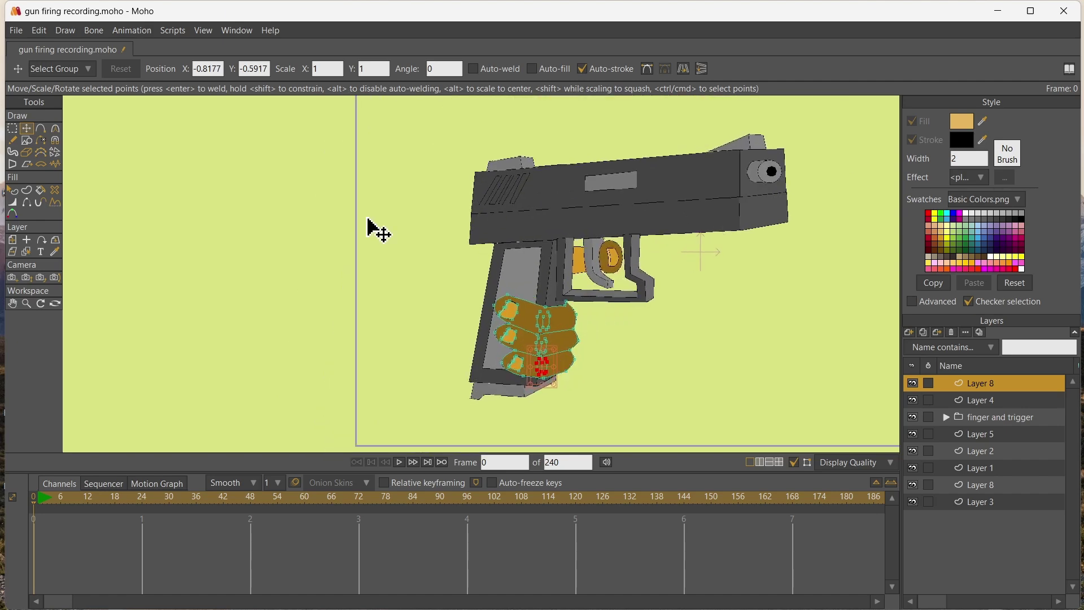
- Draw the closed outline of the thumb and palm behind the gun grip, with an inner line running from the thumb tip
left_click(40, 129)
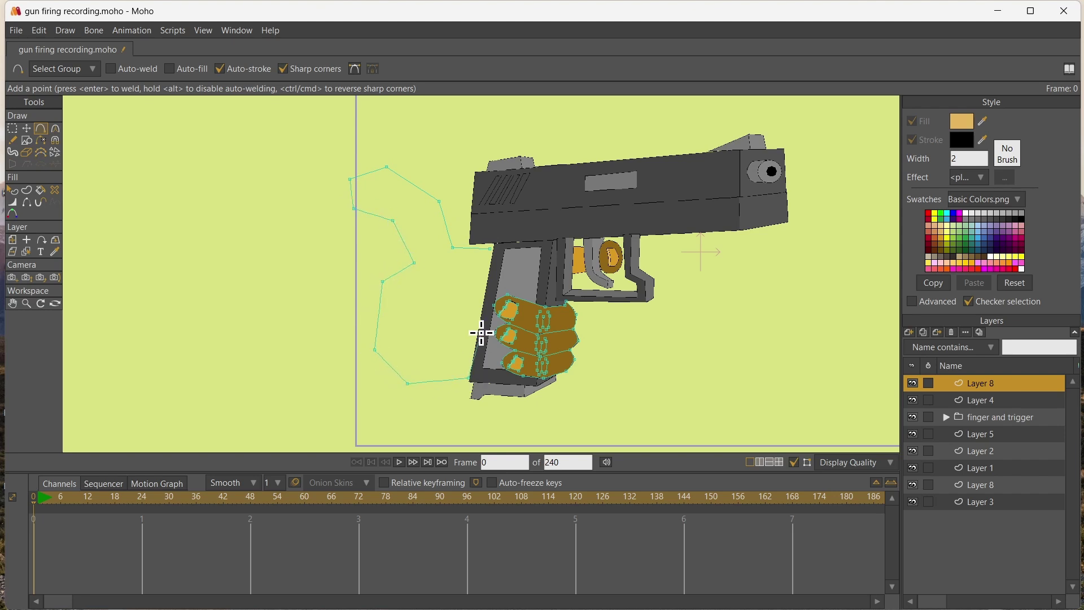
left_click(476, 250)
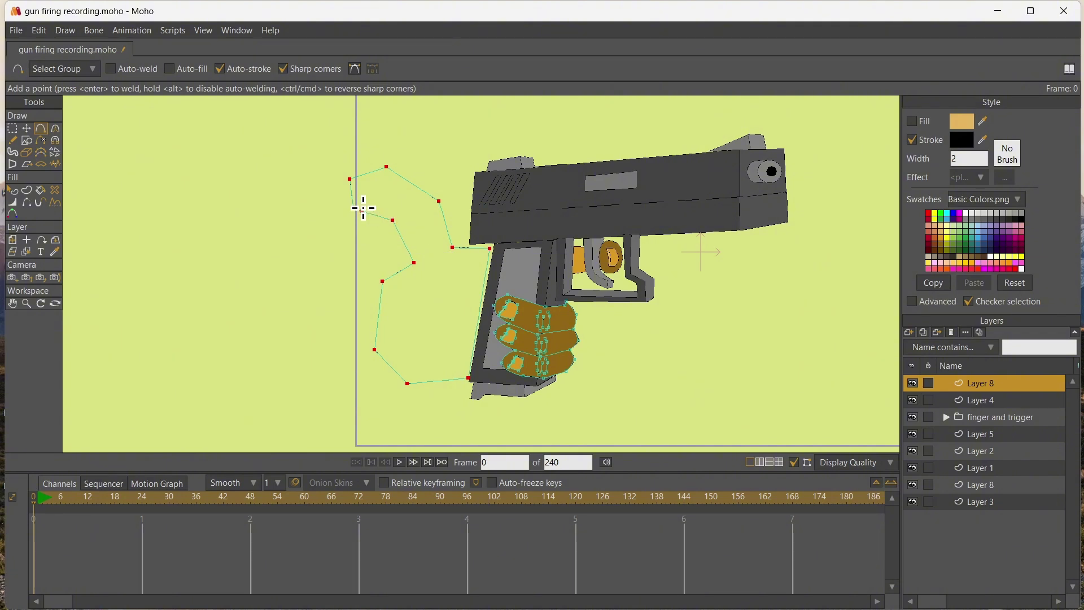
left_click_drag(369, 200, 383, 201)
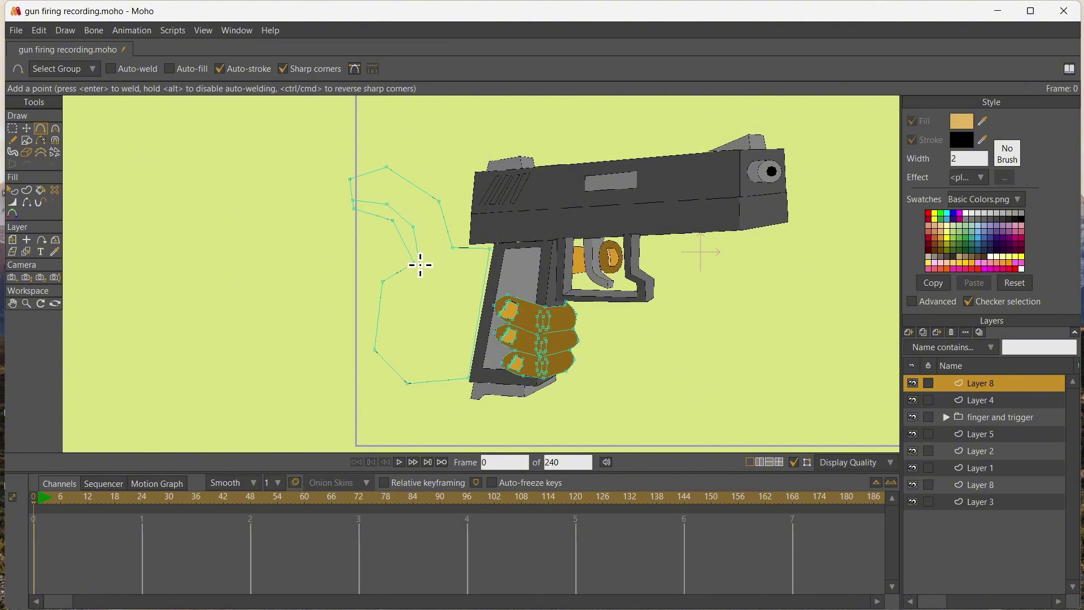
key("Return")
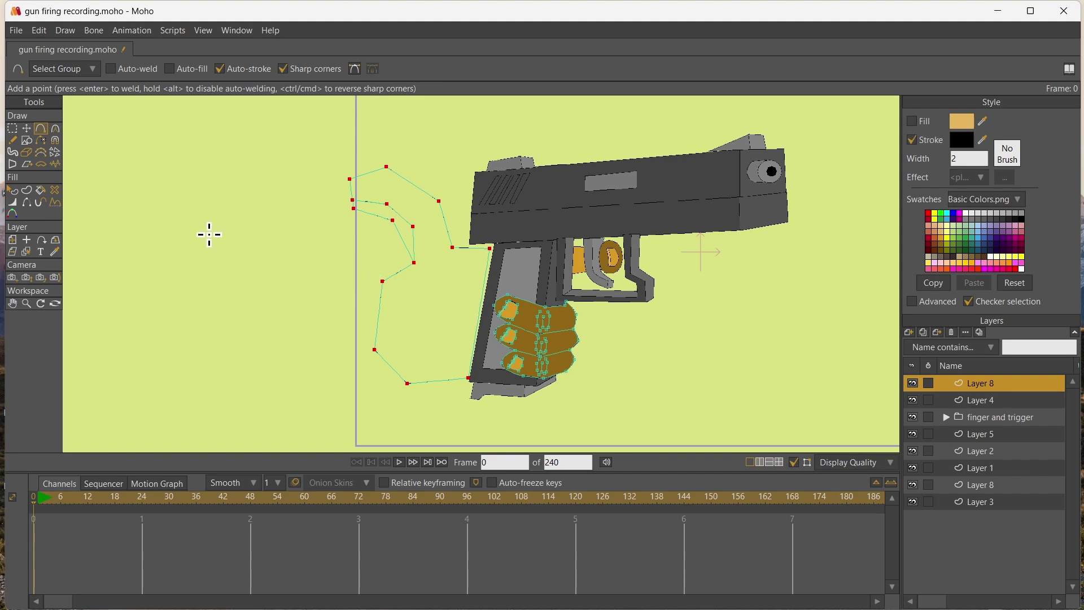
- Select all layers from the topmost Layer 8 down to Layer 3 and move them right to an X position of about 0.49
scroll(740, 397, "down", 3)
left_click(13, 304)
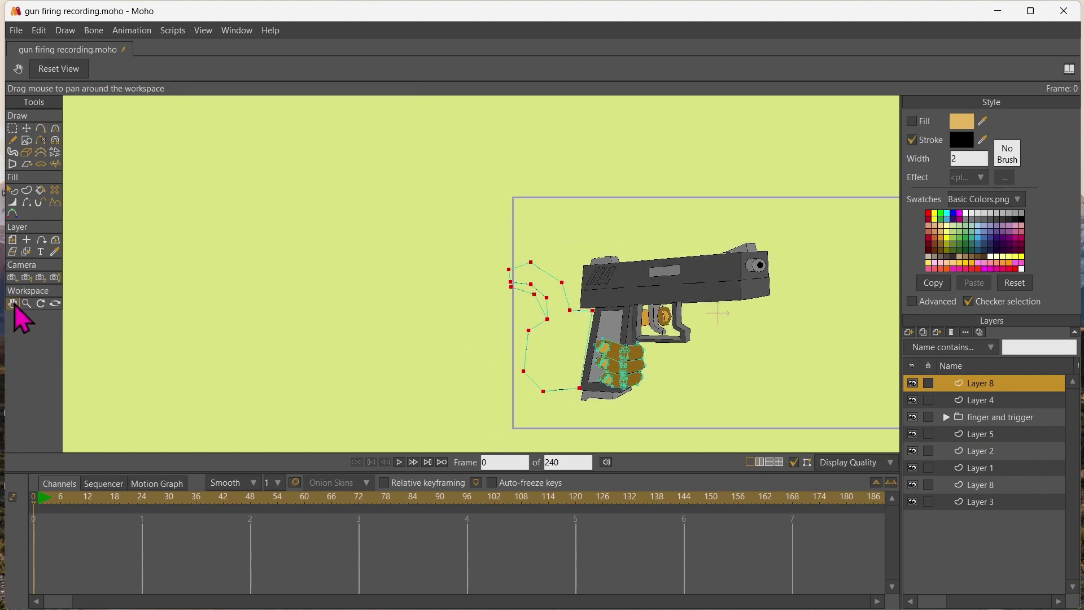
left_click_drag(327, 305, 231, 297)
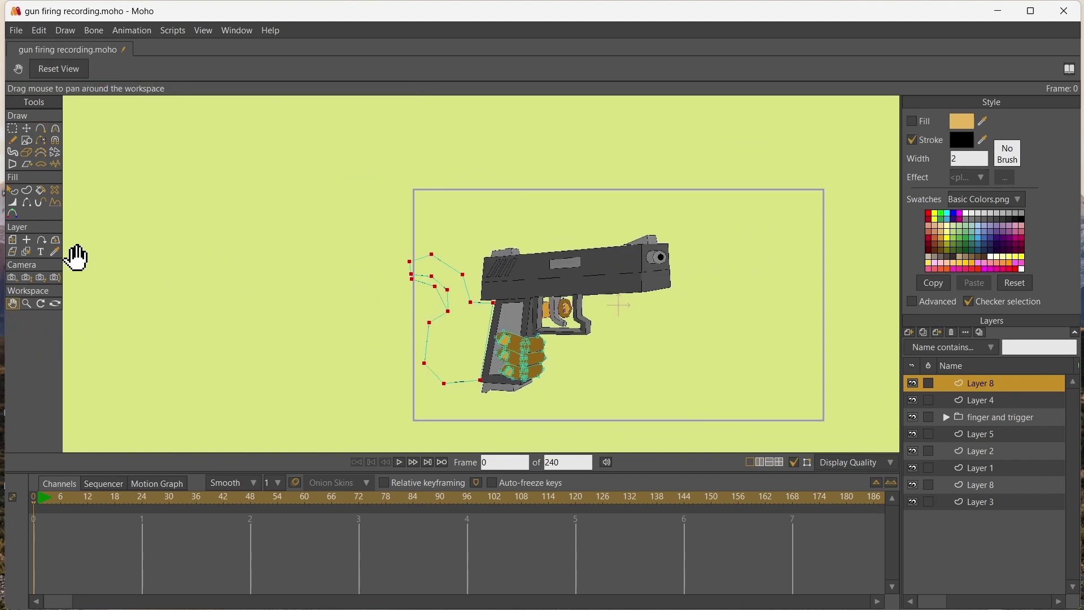
left_click(972, 501, "shift")
left_click(12, 241)
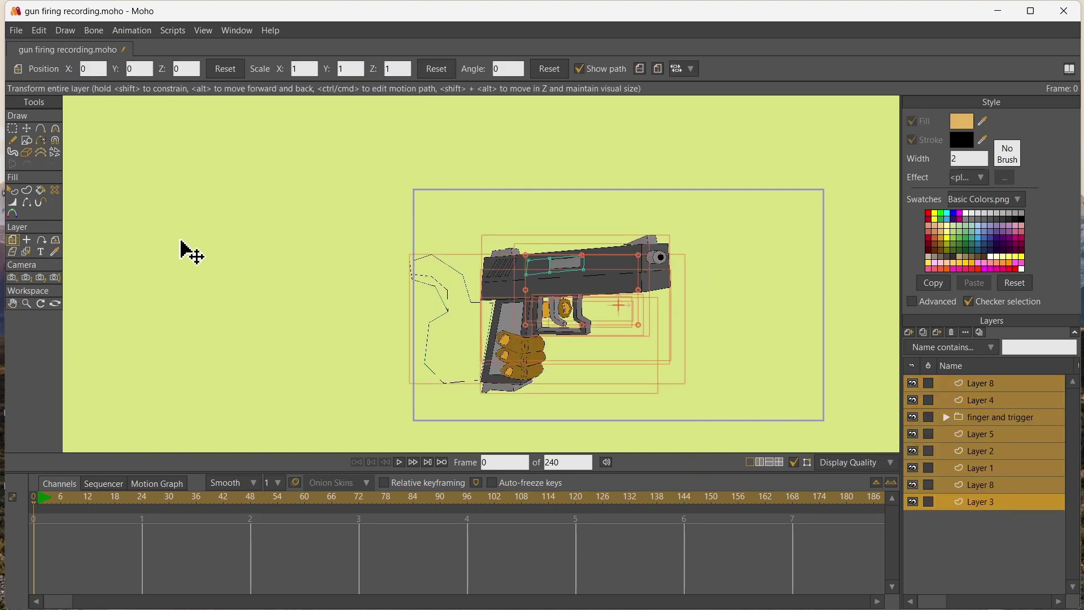
left_click_drag(185, 240, 269, 241)
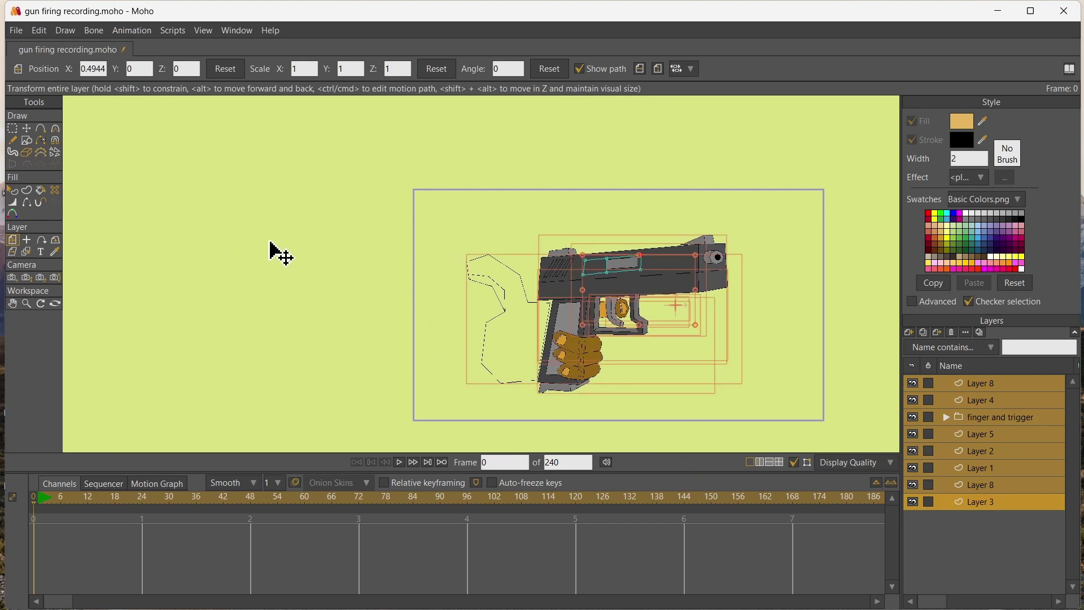
- Fill the narrow underside strip of the thumb in the topmost Layer 8 with the gripping fingers' dark brown
left_click(27, 252)
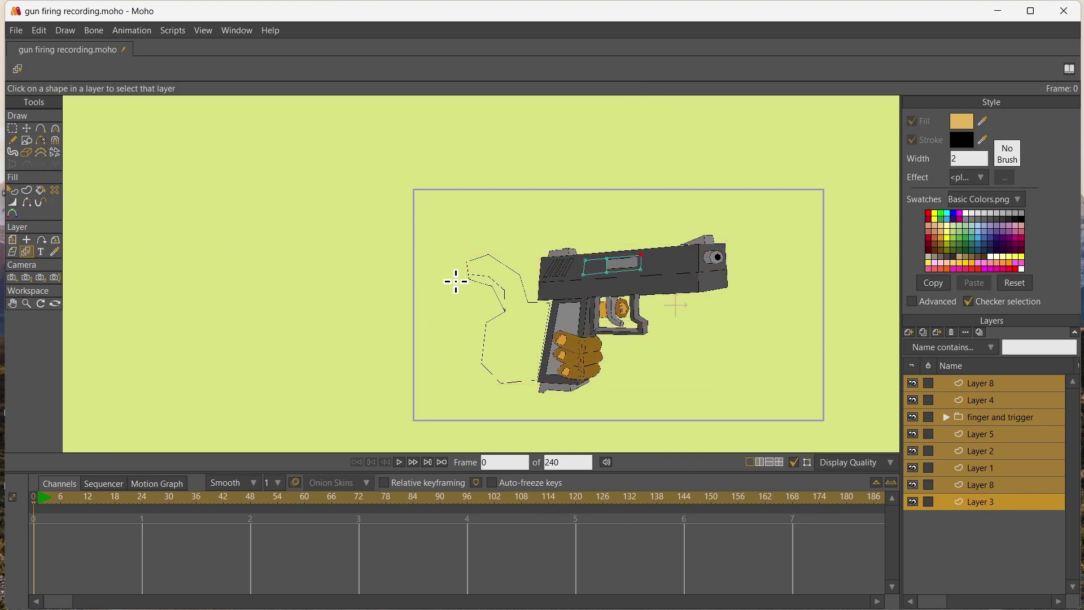
left_click(592, 352)
scroll(431, 312, "up", 3)
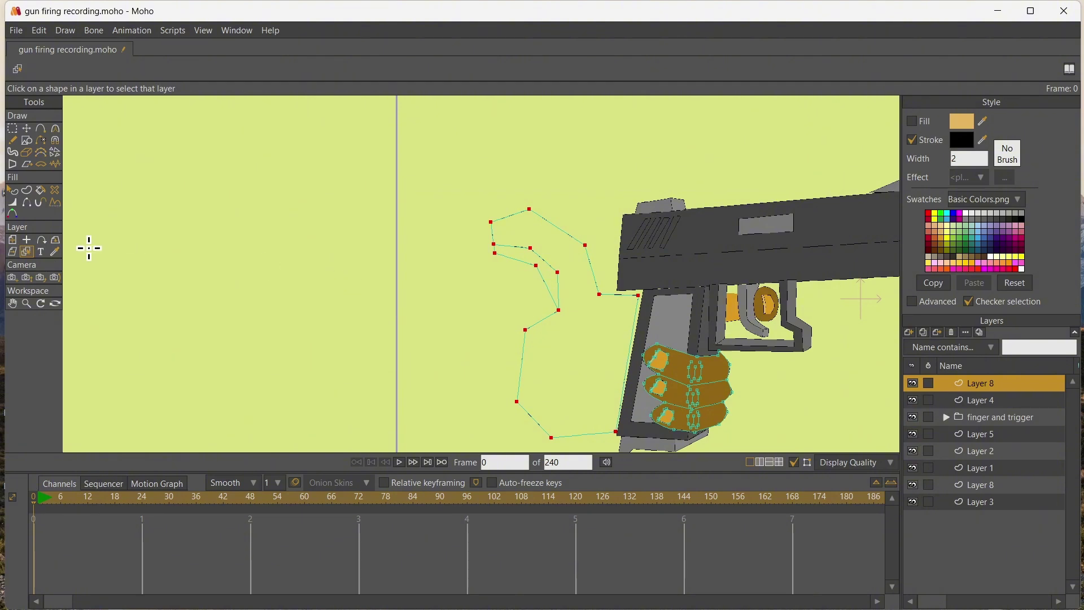
left_click(55, 252)
left_click(676, 363)
key("p")
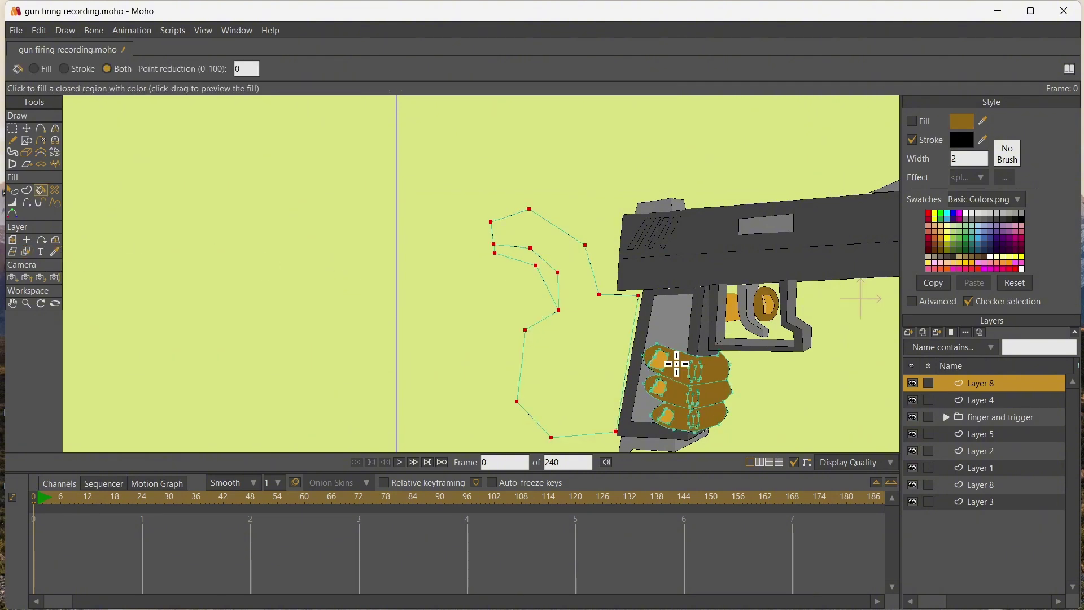
left_click(522, 253)
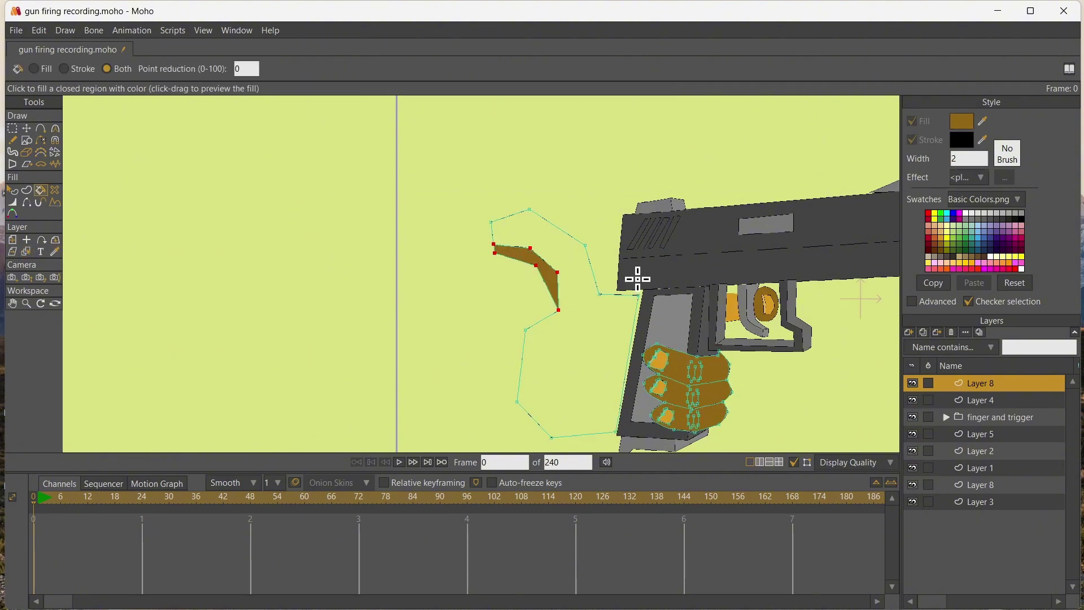
- Fill the main thumb and palm area with the lighter orange skin colour
left_click(55, 252)
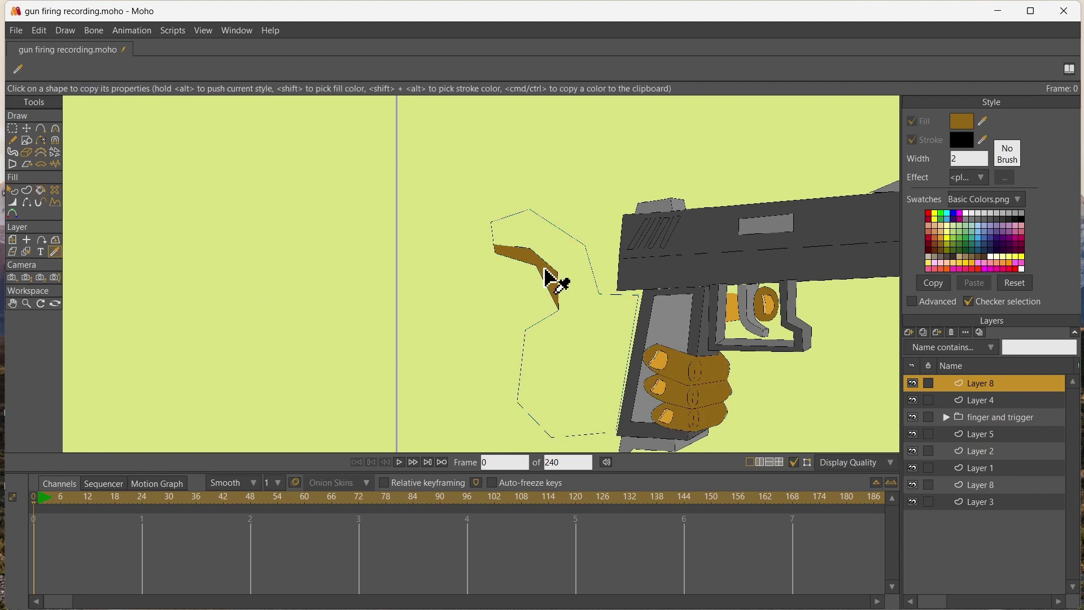
key("p")
left_click(587, 322)
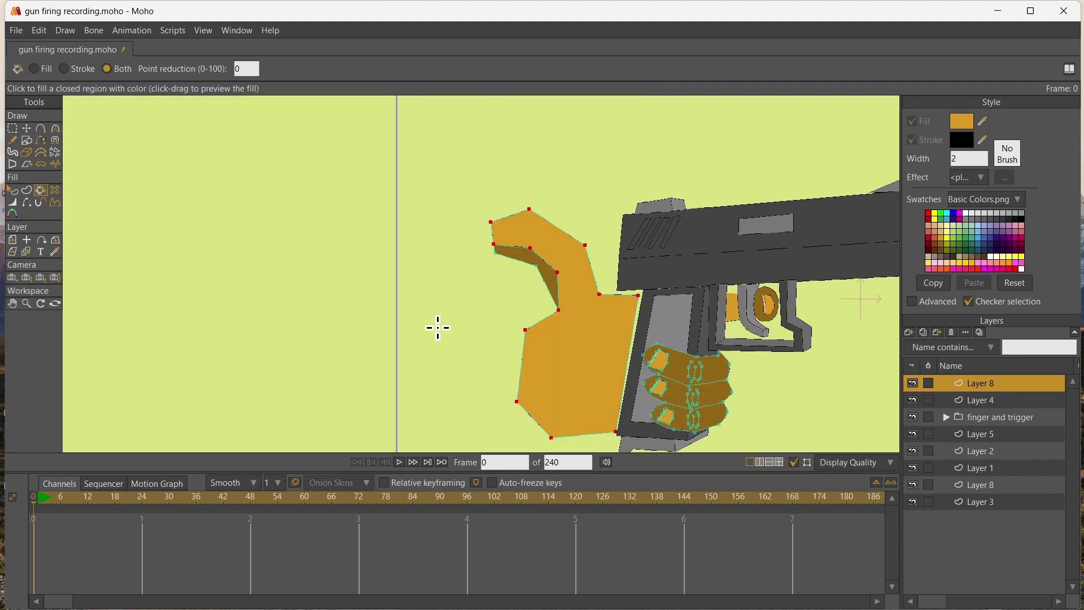
- Move the palm's outline points to meet the gun grip's rear edge and narrow the palm's outer side
left_click(27, 130)
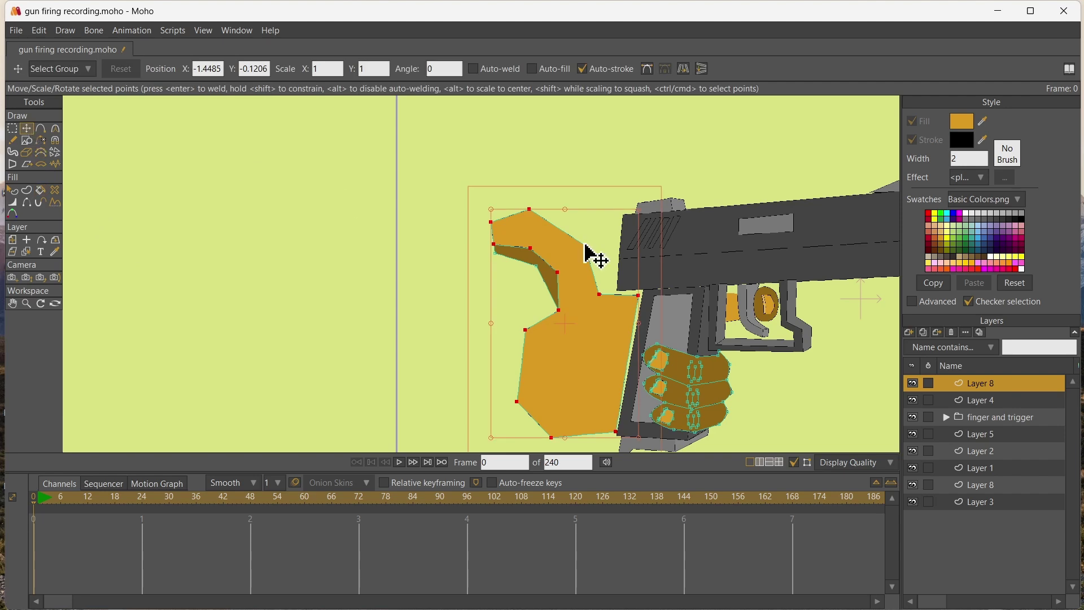
left_click(645, 305)
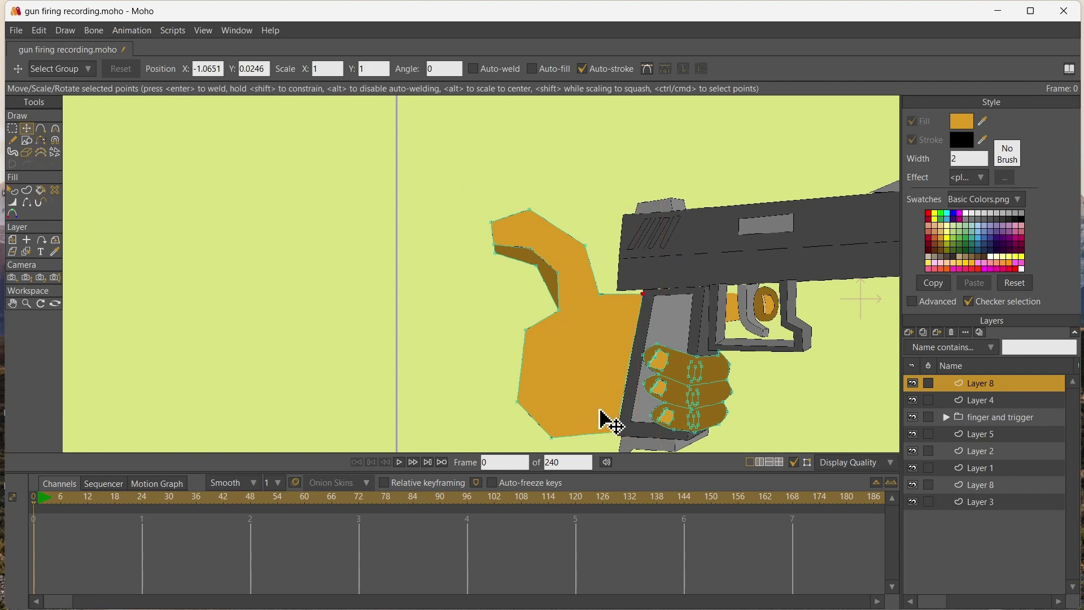
left_click(620, 432)
left_click_drag(560, 444, 536, 316)
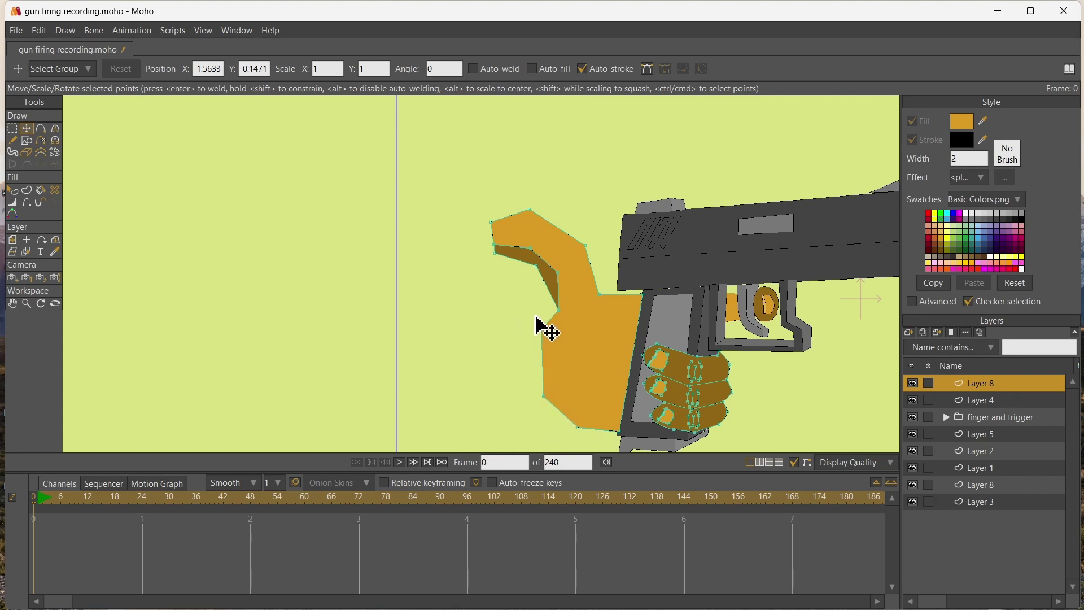
- Reposition the thumb's outline points to shorten the tip and bring its base closer to the gun
left_click_drag(595, 293, 607, 290)
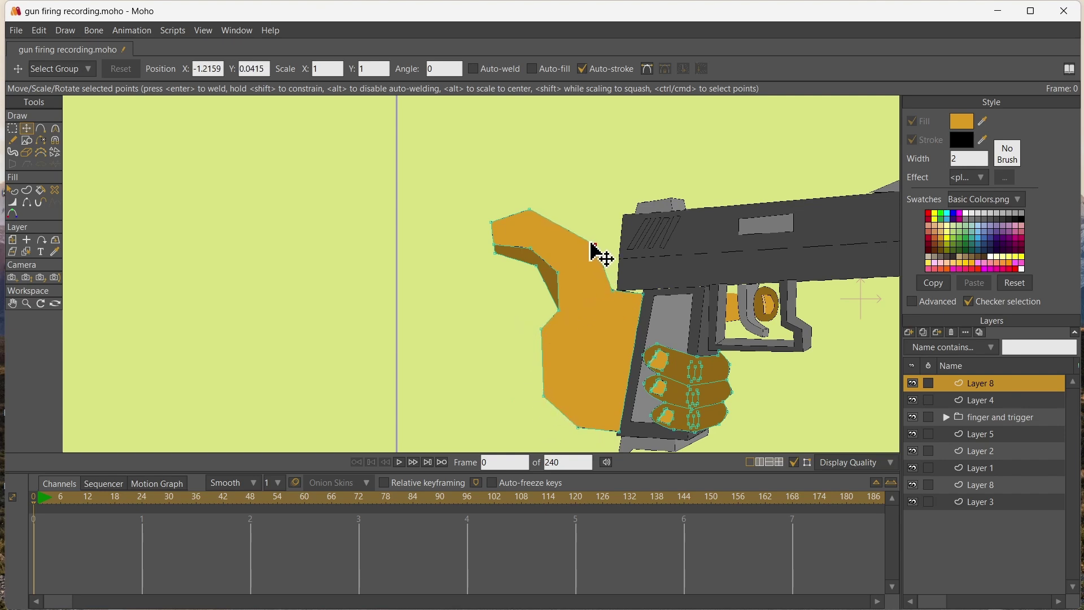
left_click_drag(529, 211, 557, 210)
left_click_drag(489, 216, 521, 204)
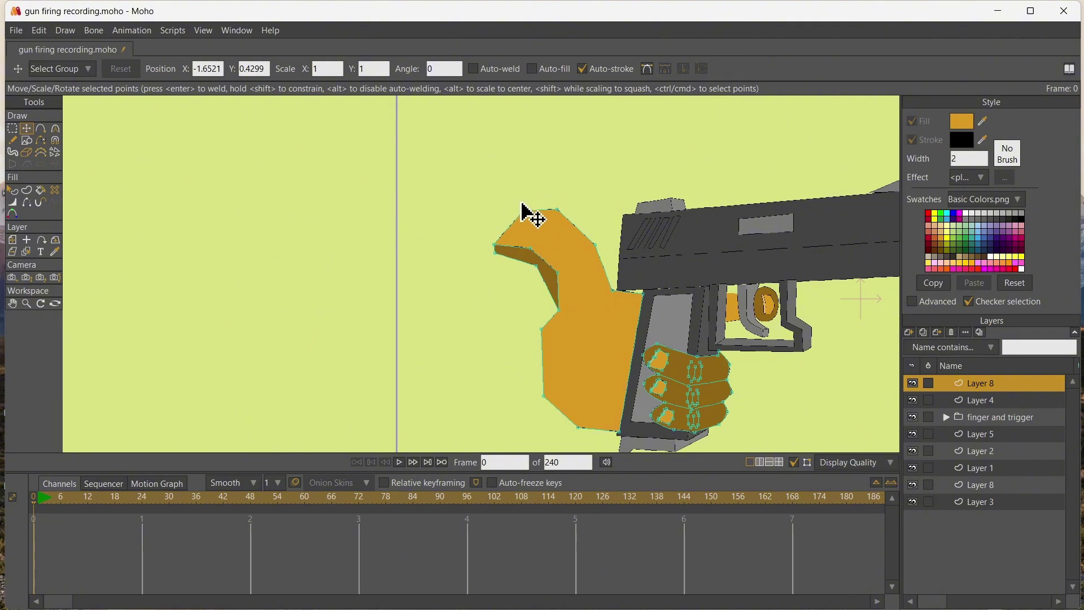
left_click_drag(494, 241, 513, 253)
left_click(512, 251)
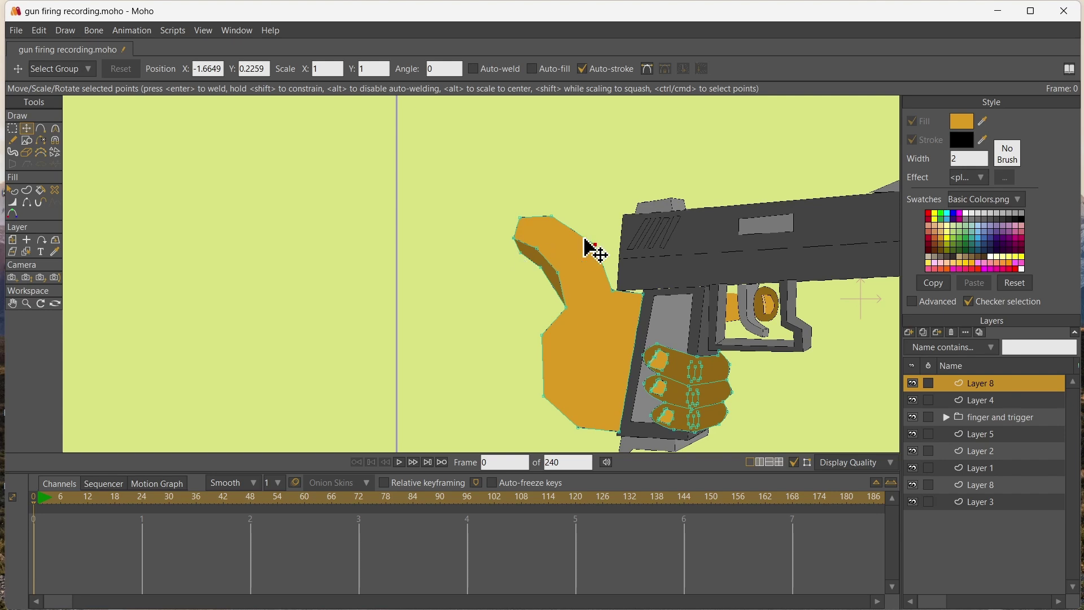
left_click_drag(584, 238, 579, 235)
- Round the palm's outer edge, the thumb tip and the thumb knuckle by adjusting the curvature of their points
key("c")
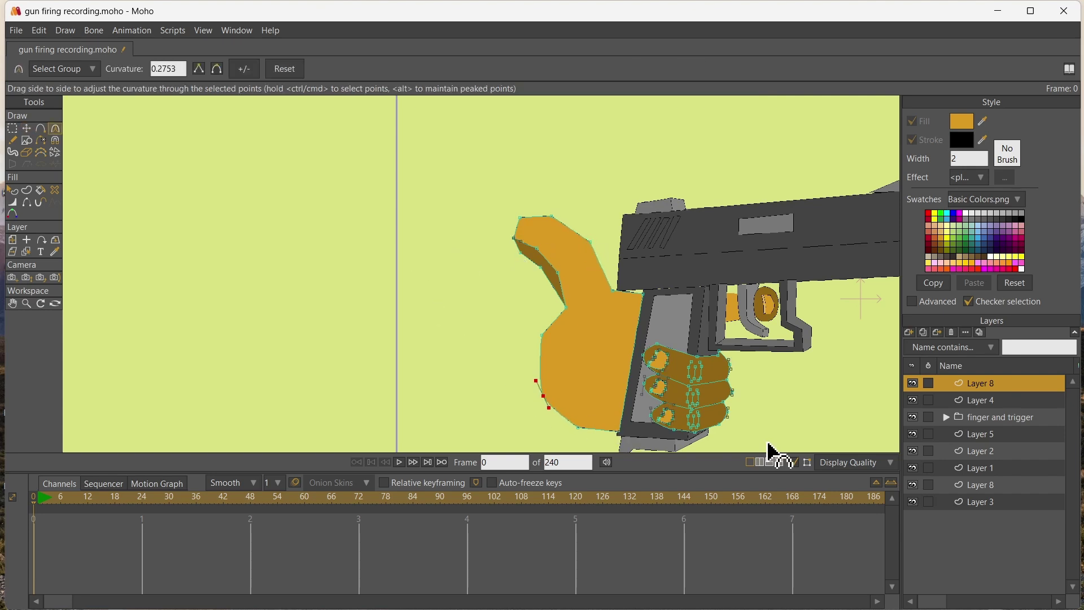
left_click_drag(551, 344, 658, 365)
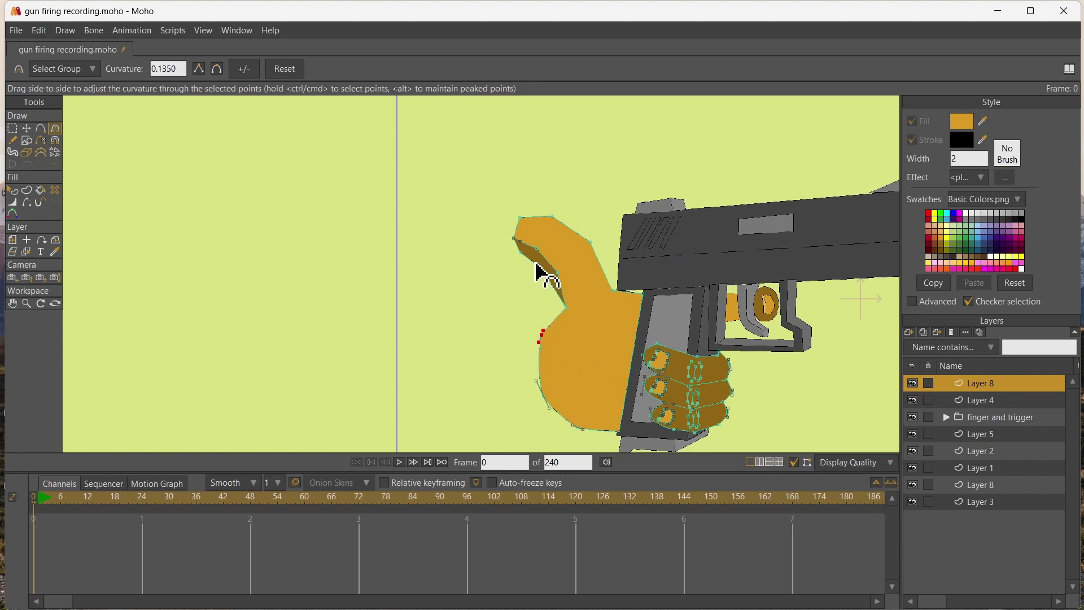
left_click_drag(543, 216, 630, 212)
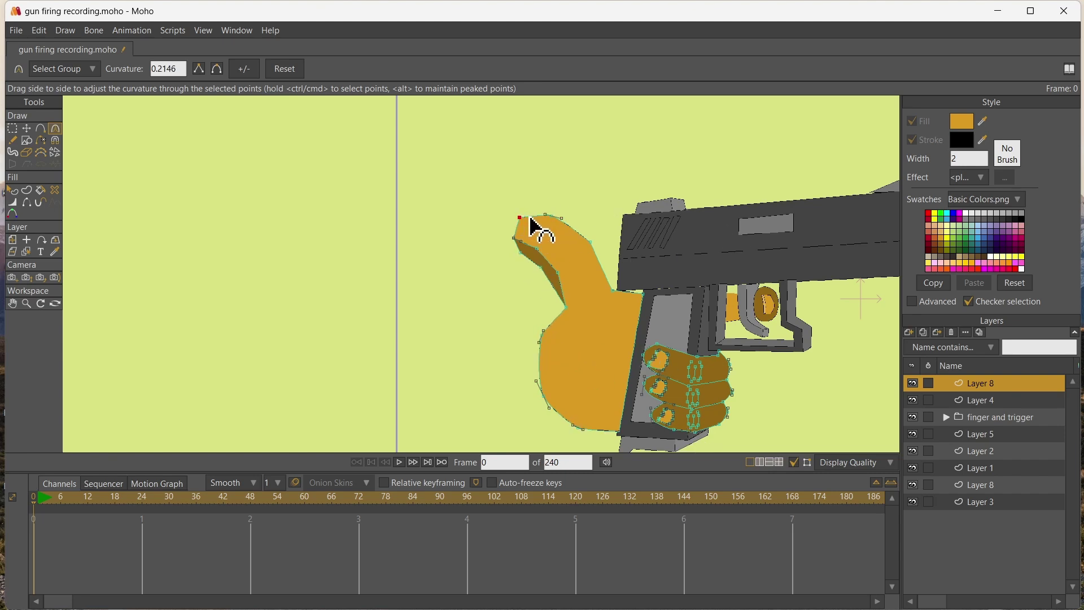
left_click(588, 242)
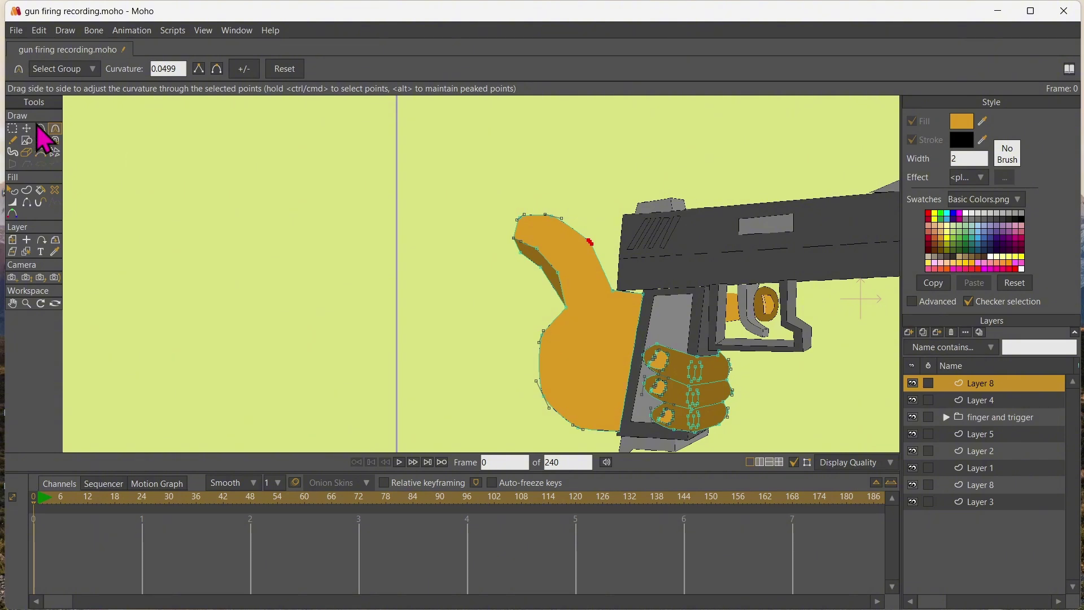
- Draw a short crease line across the thumb and branching crease lines on the palm with Add Point
key("a")
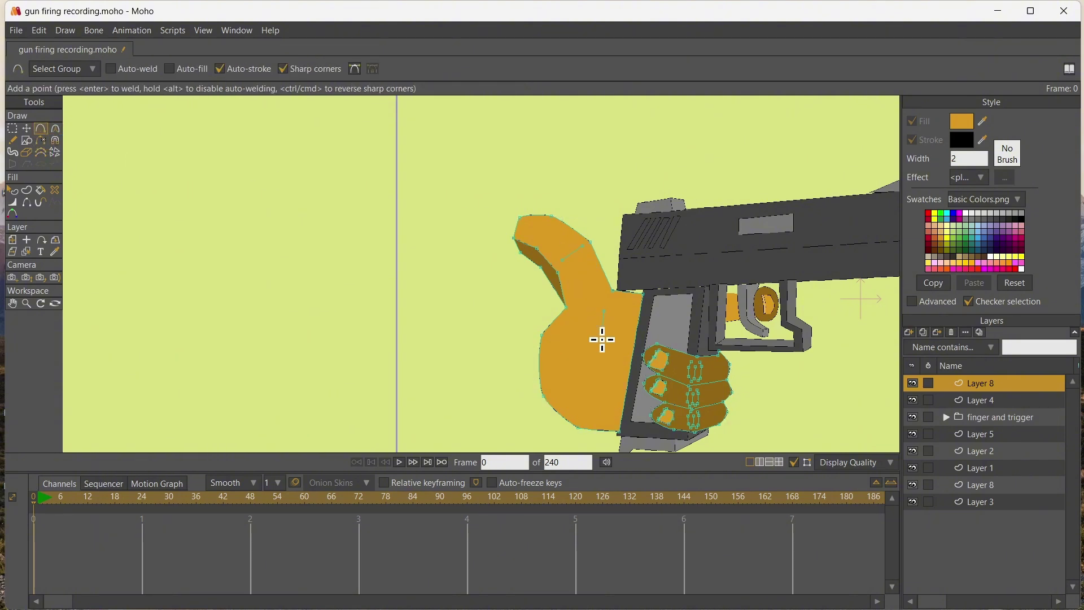
right_click(579, 370)
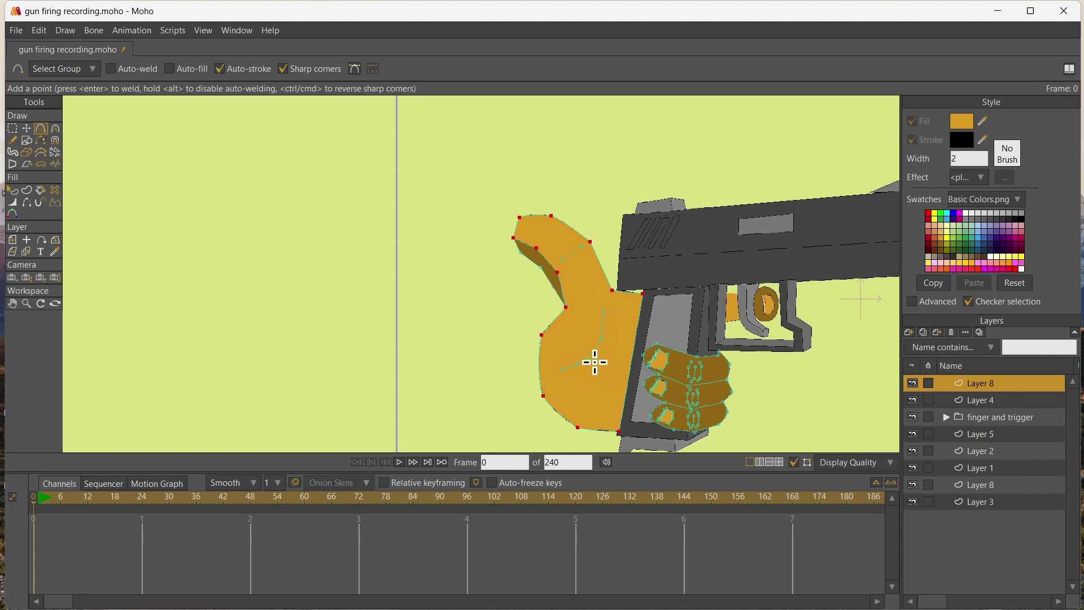
left_click_drag(610, 372, 610, 403)
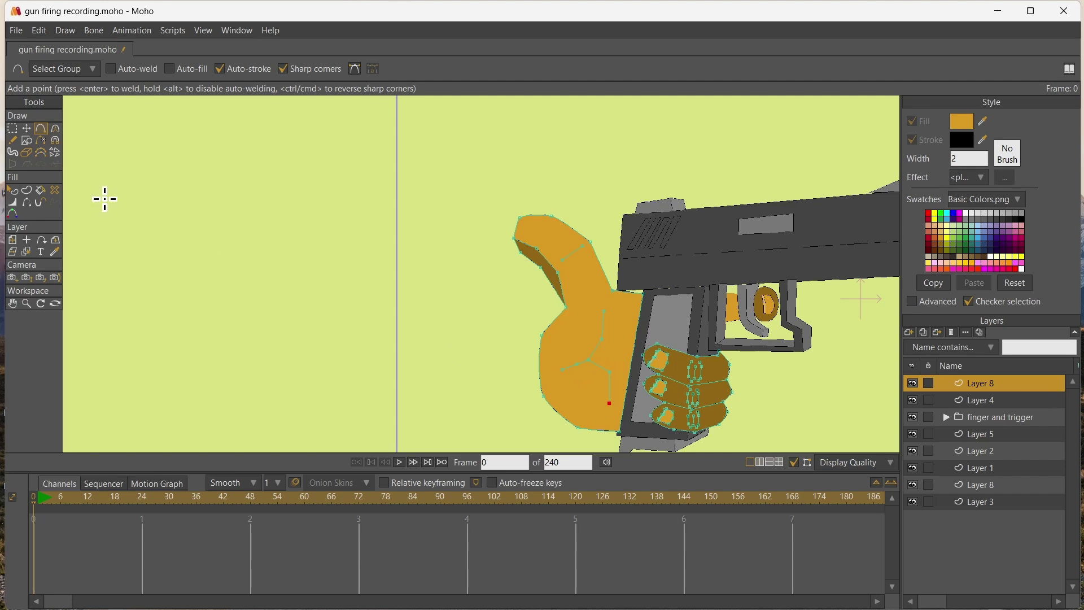
- Create a shape with both fill and stroke from the selected thumb and palm edges
left_click(27, 191)
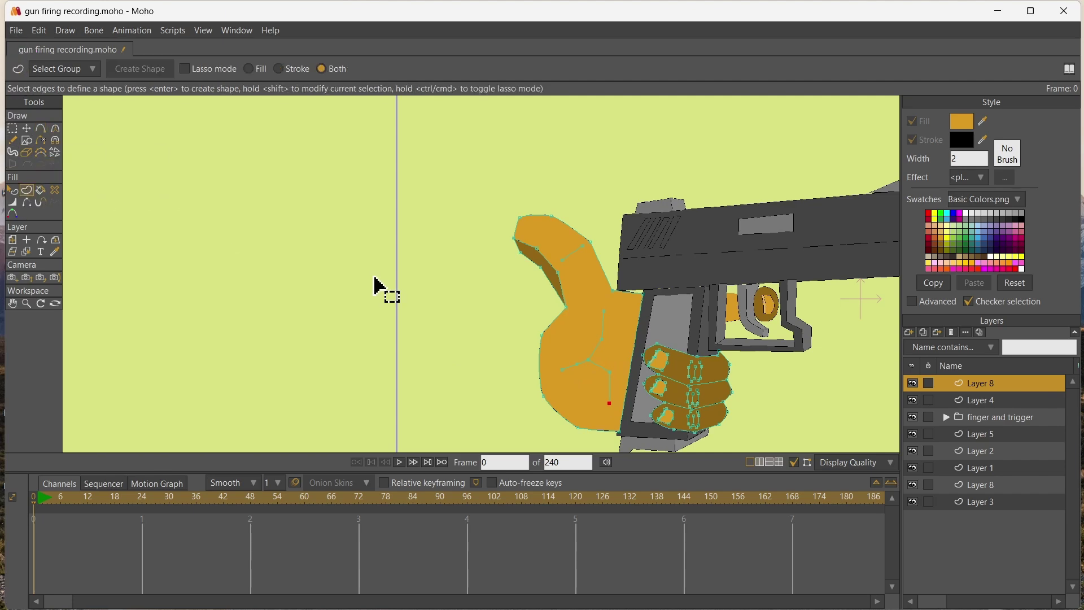
left_click(574, 257)
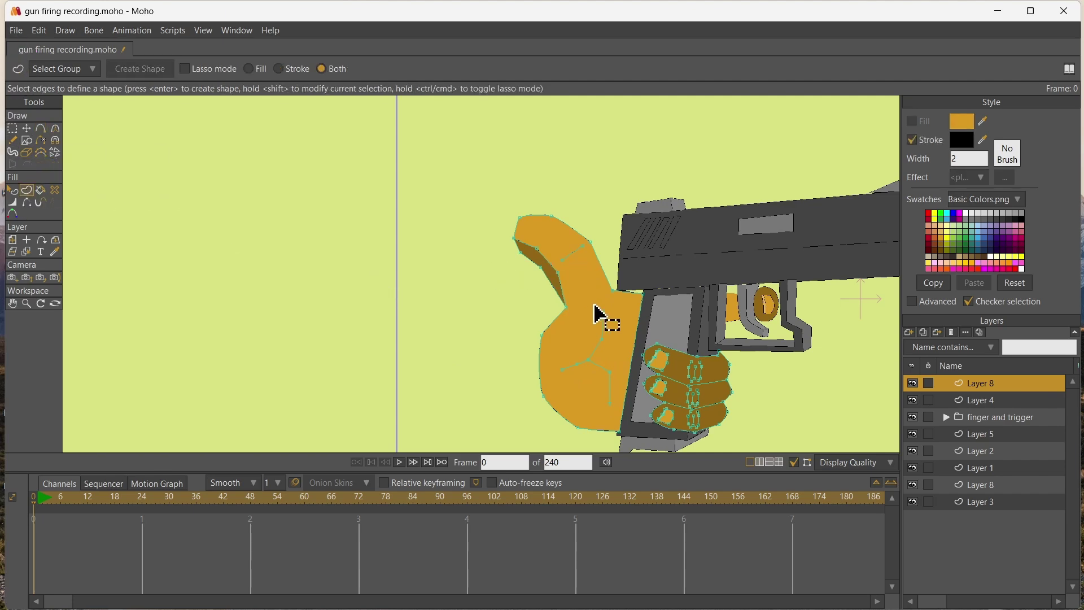
scroll(595, 310, "up", 4)
scroll(610, 344, "down", 3)
left_click(610, 345)
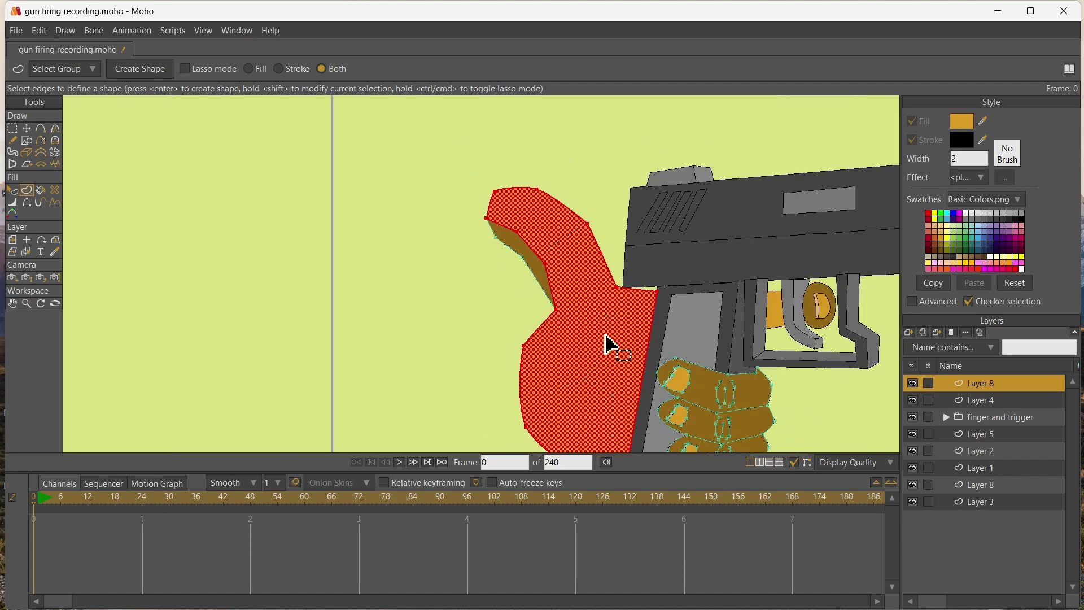
key("Return")
key("Return")
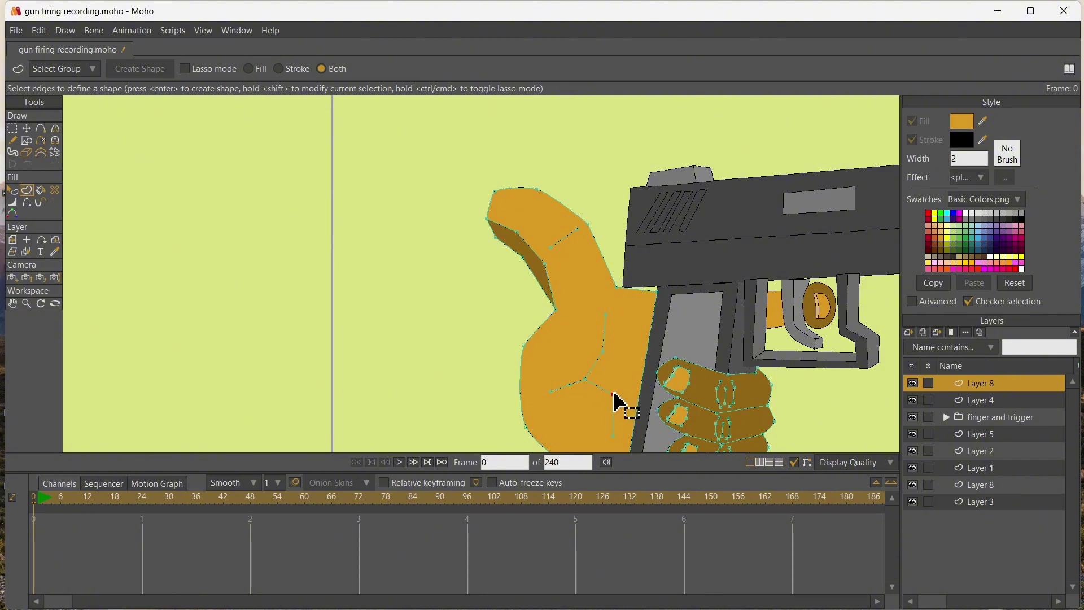
- Smooth the lower and upper branches of the palm crease into curves
key("c")
left_click_drag(613, 395, 1017, 484)
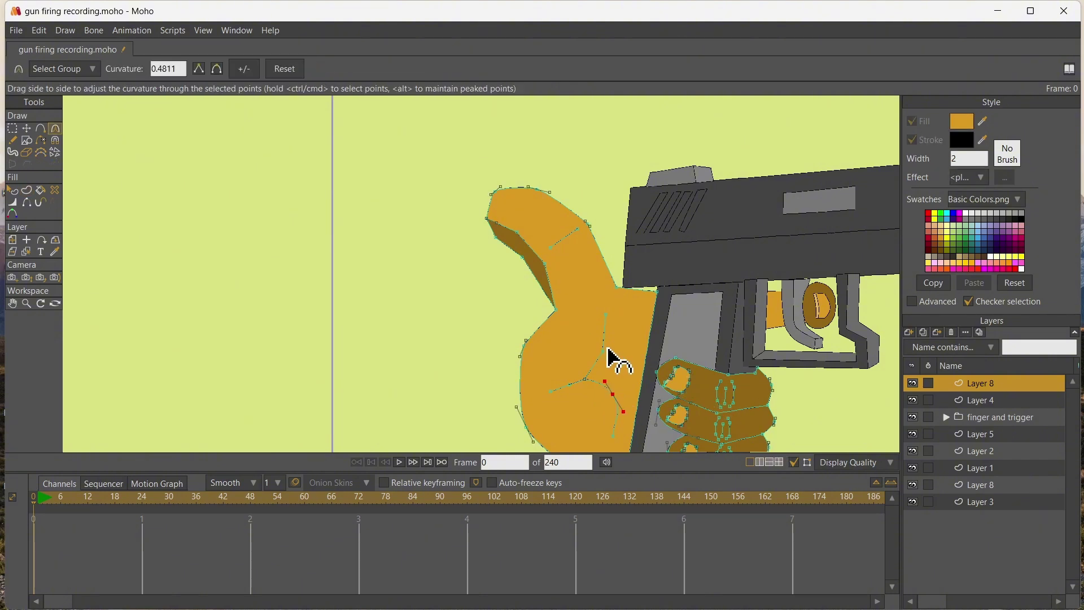
left_click_drag(605, 349, 861, 324)
- Reposition the palm crease points and extend the thumb crease to the thumb's outer edge
left_click(27, 129)
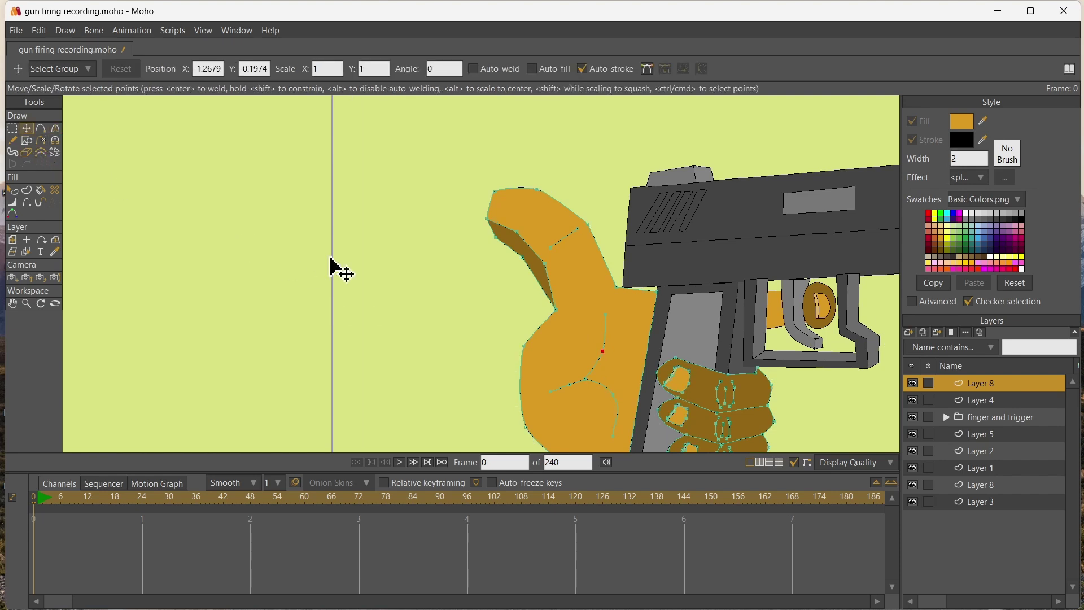
left_click(547, 382)
left_click_drag(548, 382, 609, 314)
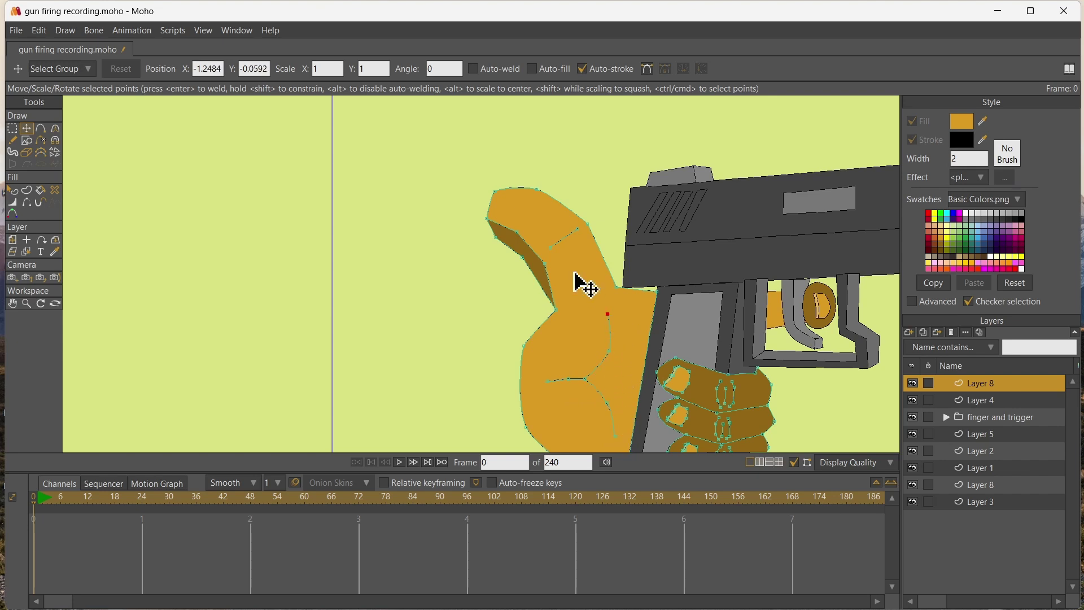
left_click_drag(586, 225, 575, 240)
- Draw a small closed thumbnail outline with a narrow tip strip in the empty area beside the thumb
left_click(41, 130)
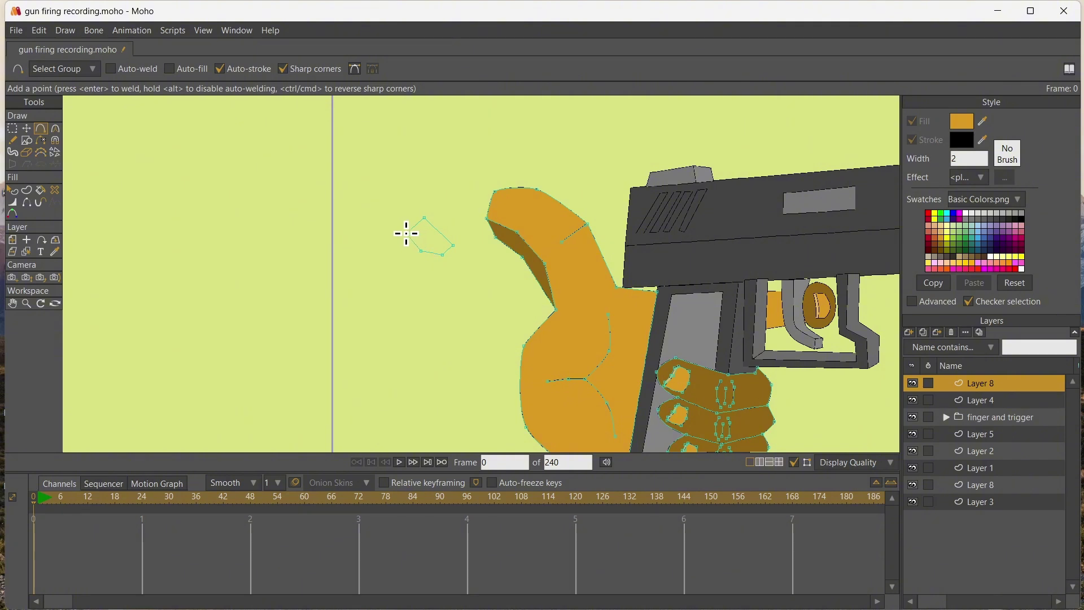
key("ctrl+a")
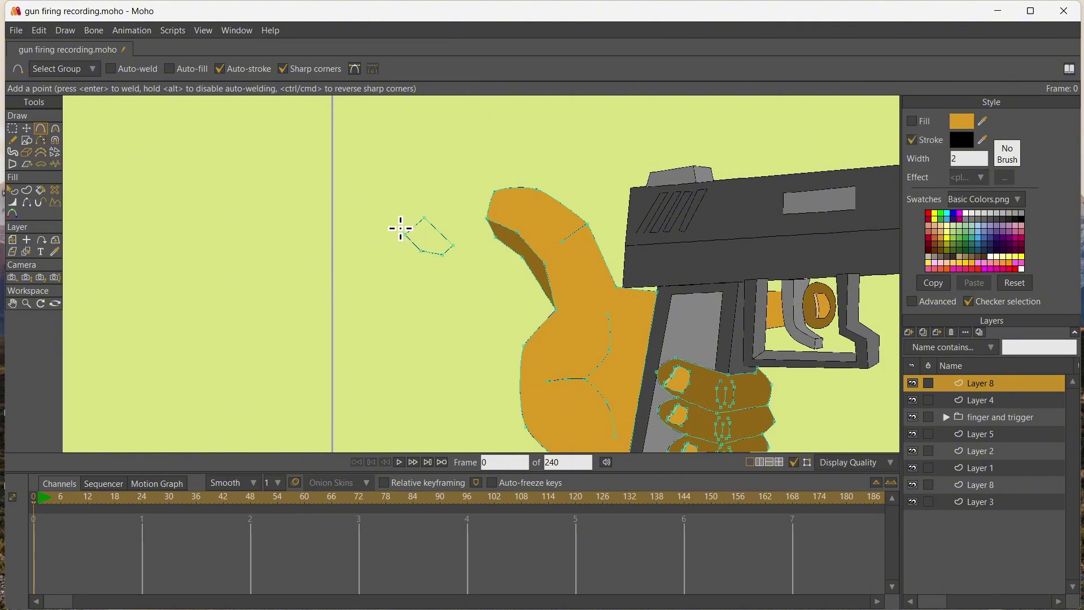
left_click(401, 228)
- Fill the main part of the thumbnail with the orange of the trigger finger's nail
left_click(55, 252)
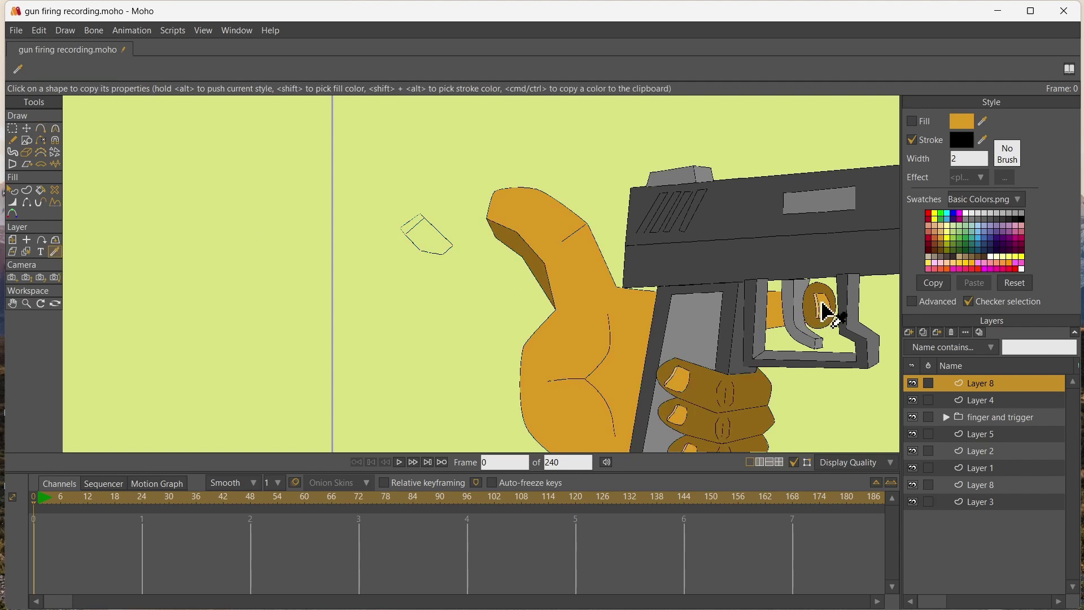
key("p")
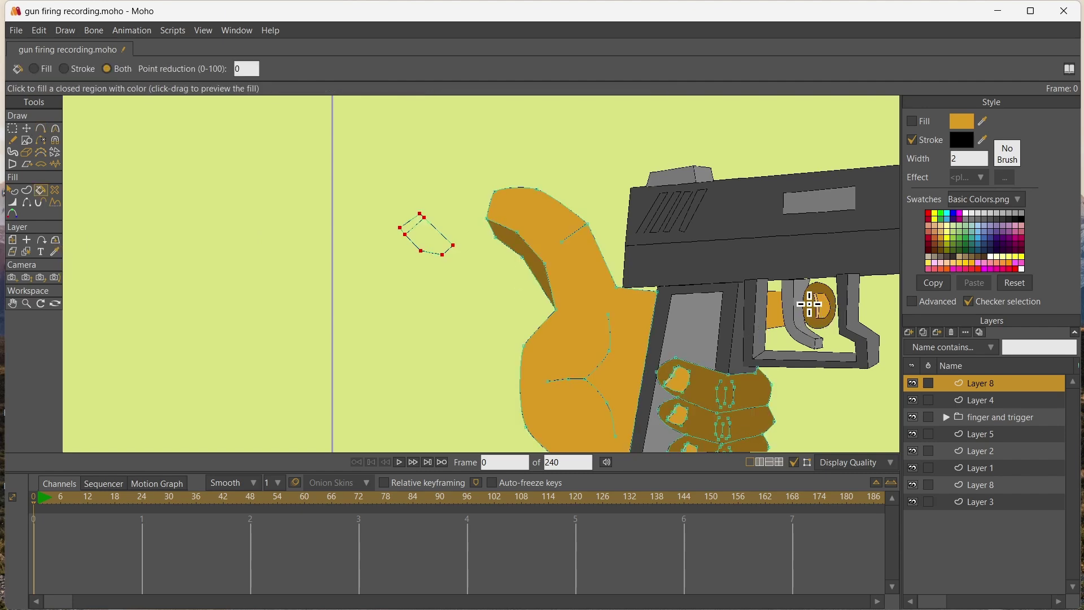
left_click(427, 240)
- Fill the thumbnail's narrow tip strip with the lighter orange of the trigger finger's nail tip
scroll(767, 307, "up", 5)
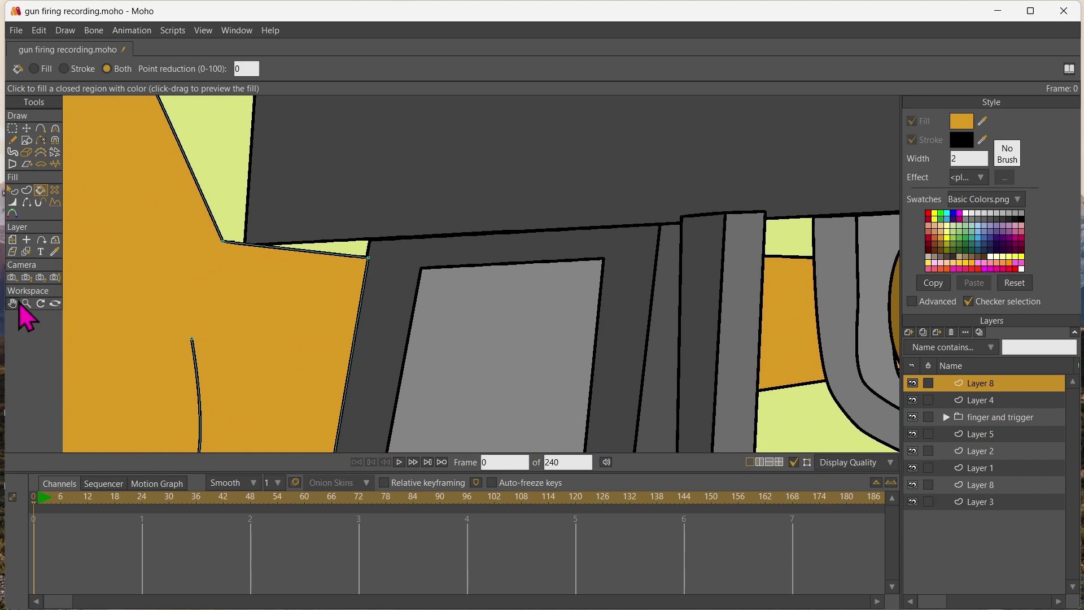
left_click(15, 303)
left_click_drag(494, 323, 107, 245)
scroll(527, 226, "up", 3)
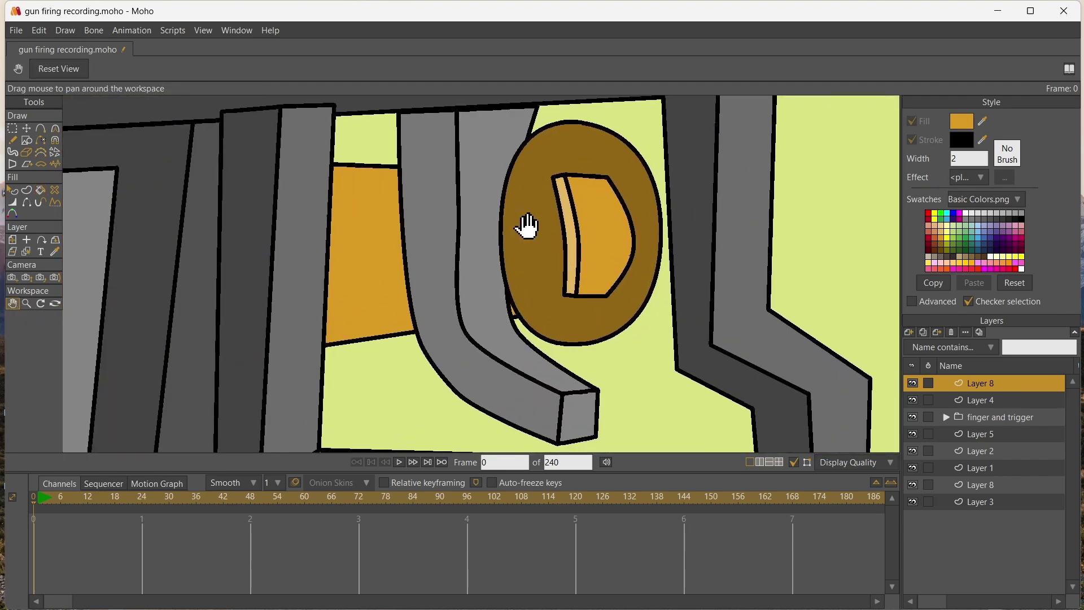
key("i")
left_click(571, 218)
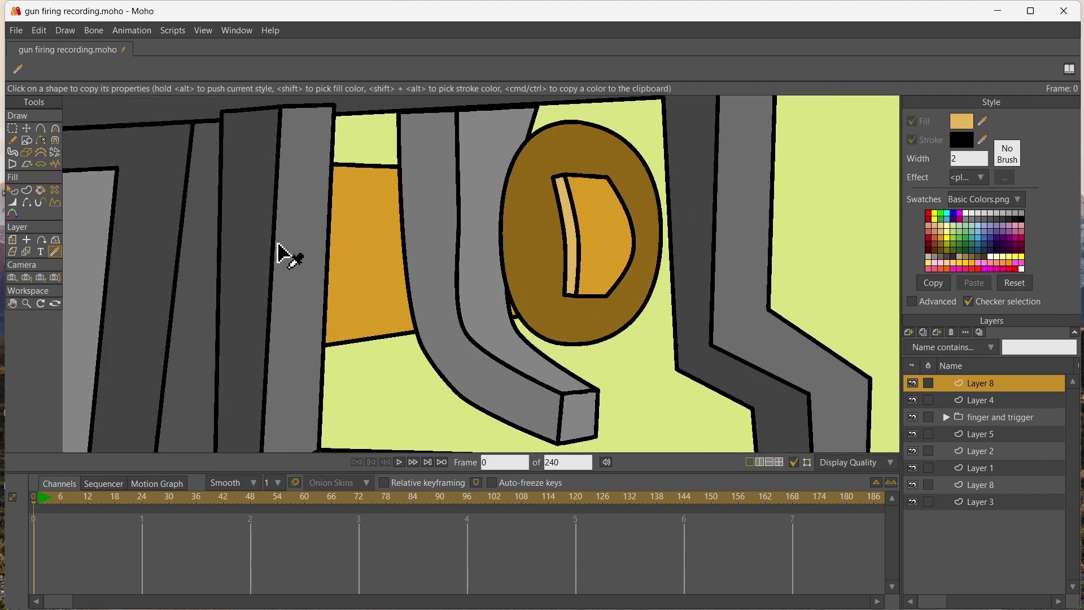
left_click(12, 303)
scroll(619, 268, "down", 5)
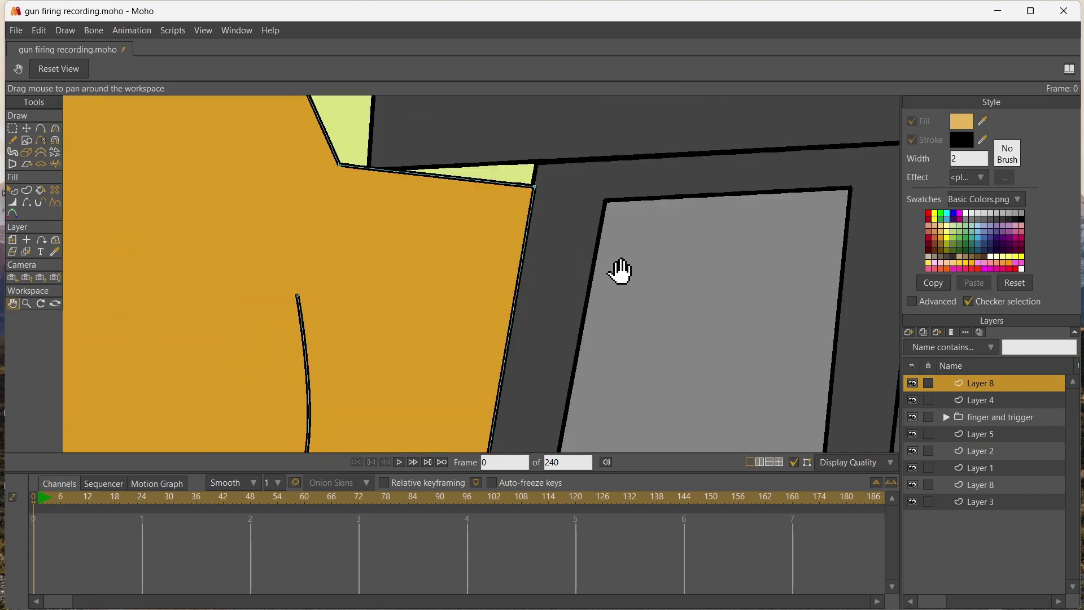
left_click(41, 191)
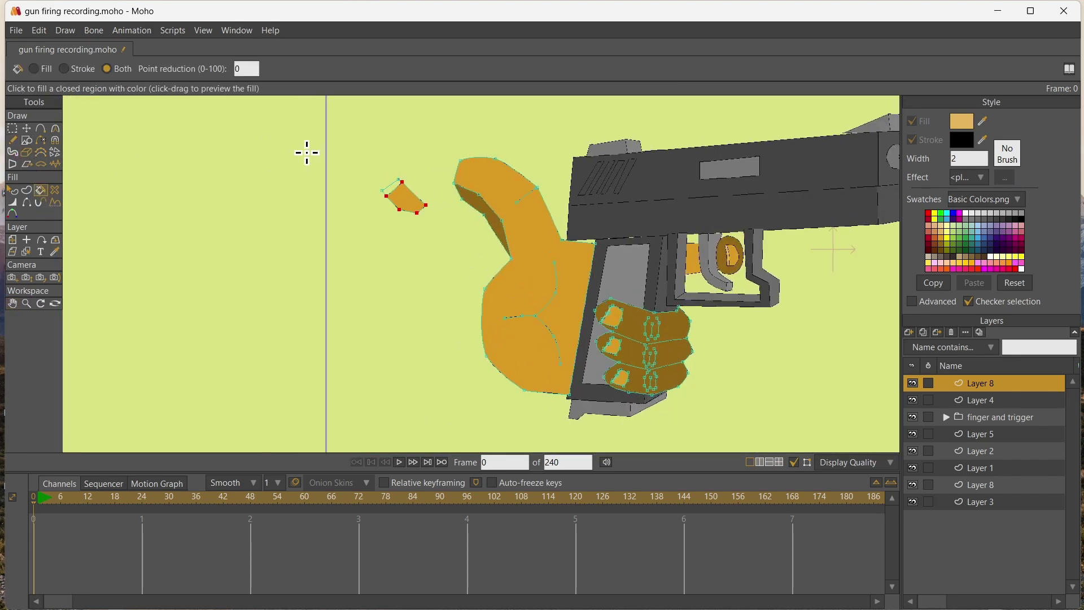
scroll(354, 193, "up", 3)
left_click(456, 174)
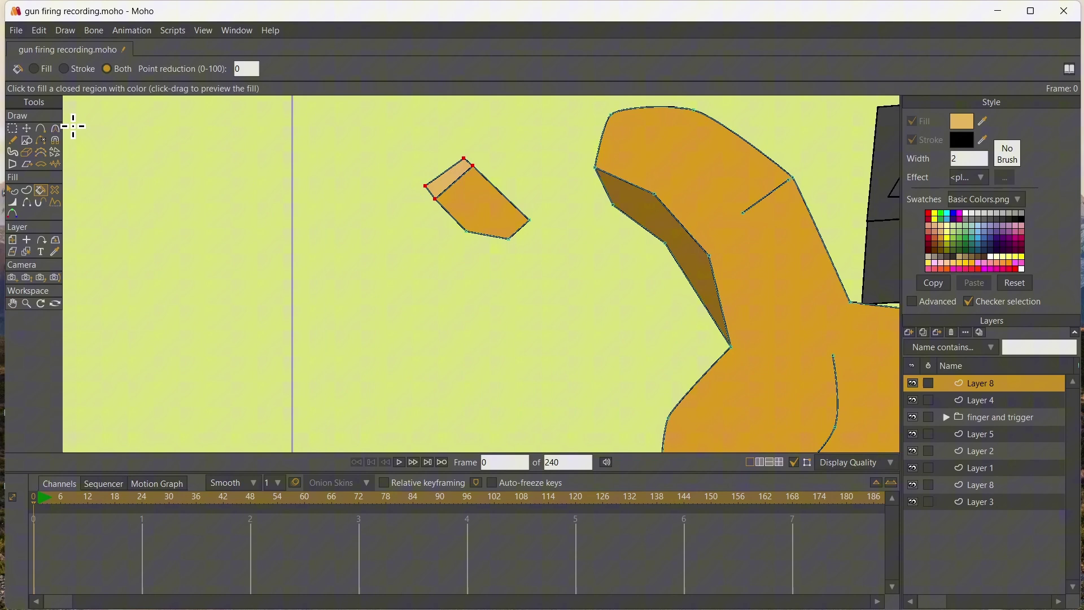
- Place the whole thumbnail on the thumb's tip and adjust its corner points to fit the thumb's edge
left_click(12, 128)
left_click_drag(349, 130, 582, 279)
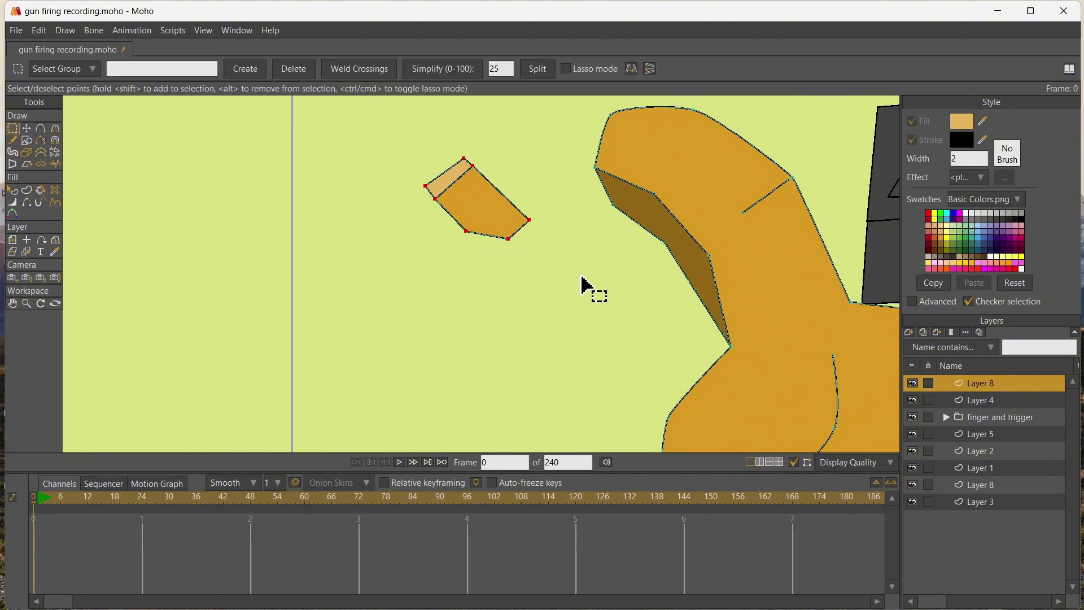
left_click(28, 129)
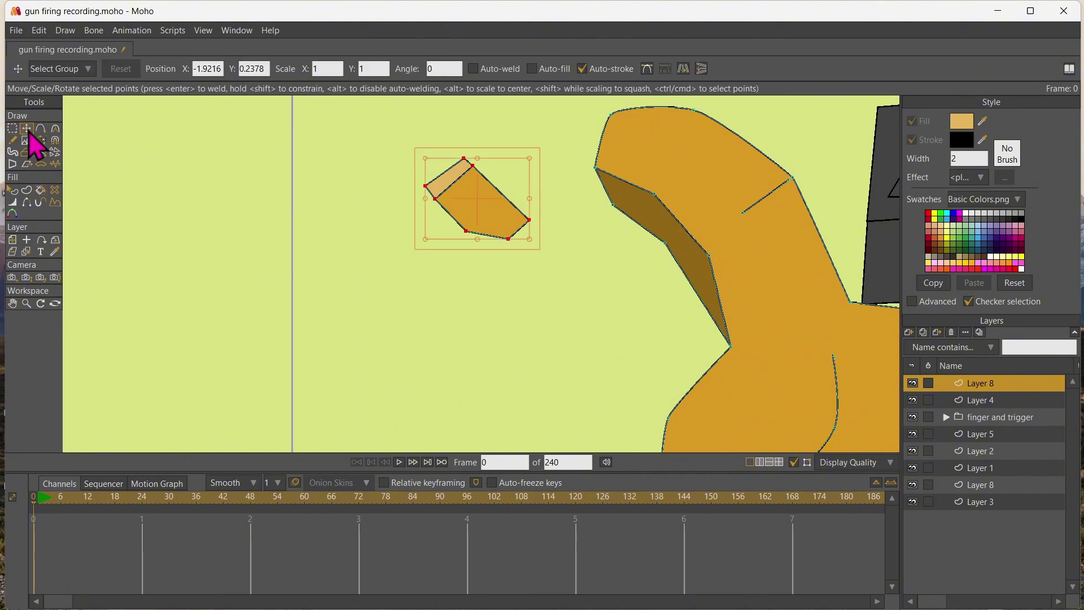
left_click_drag(281, 171, 455, 164)
left_click_drag(700, 210, 685, 218)
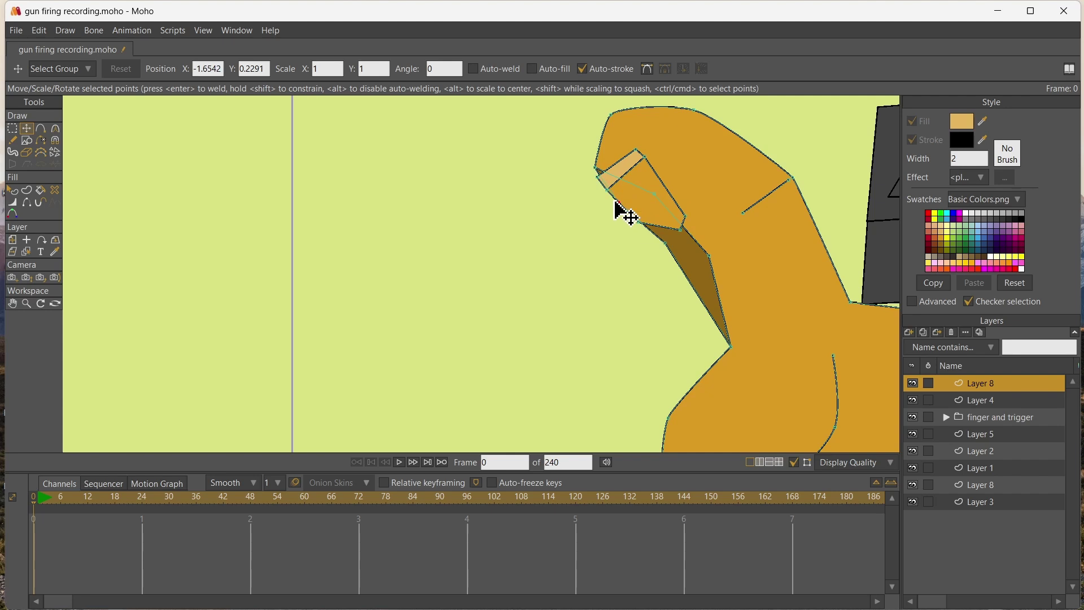
left_click_drag(603, 188, 621, 170)
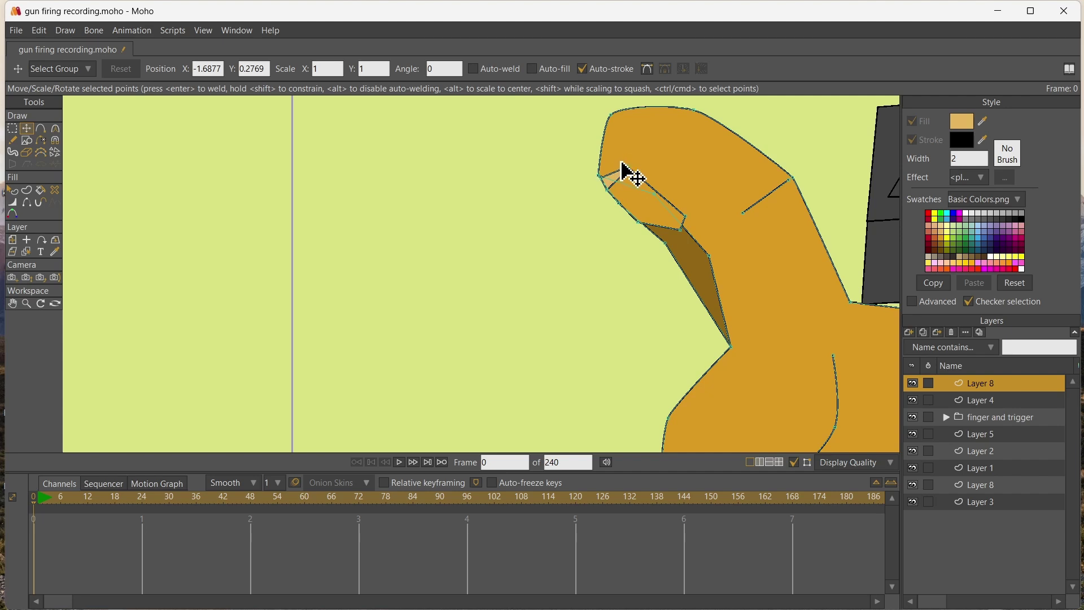
left_click(643, 224)
- Render the current frame to check the thumbnail on the hand, and close the preview
scroll(586, 205, "down", 10)
scroll(587, 206, "up", 3)
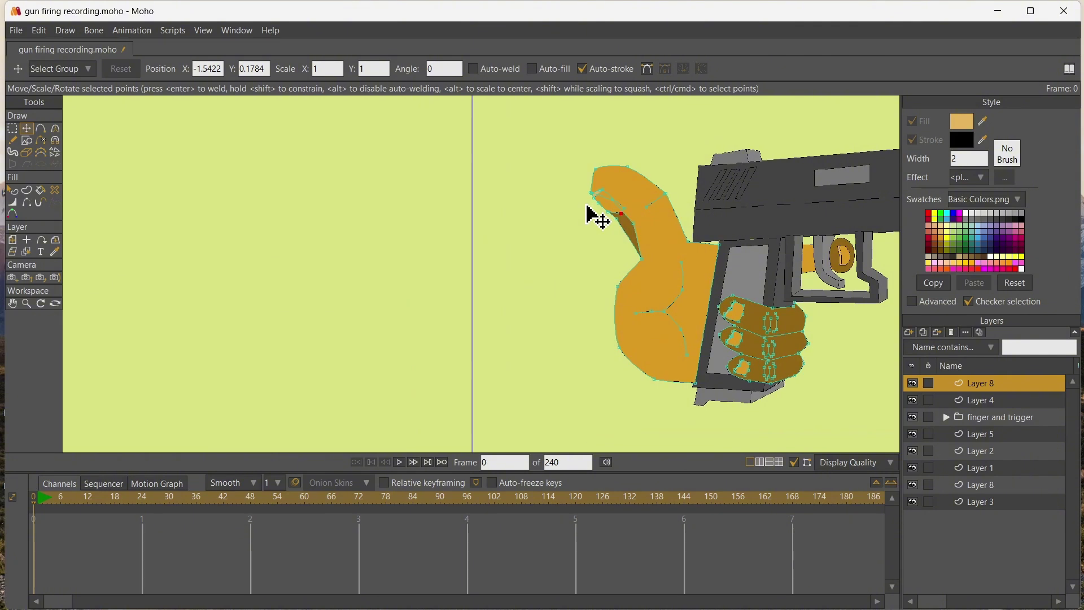
key("ctrl+r")
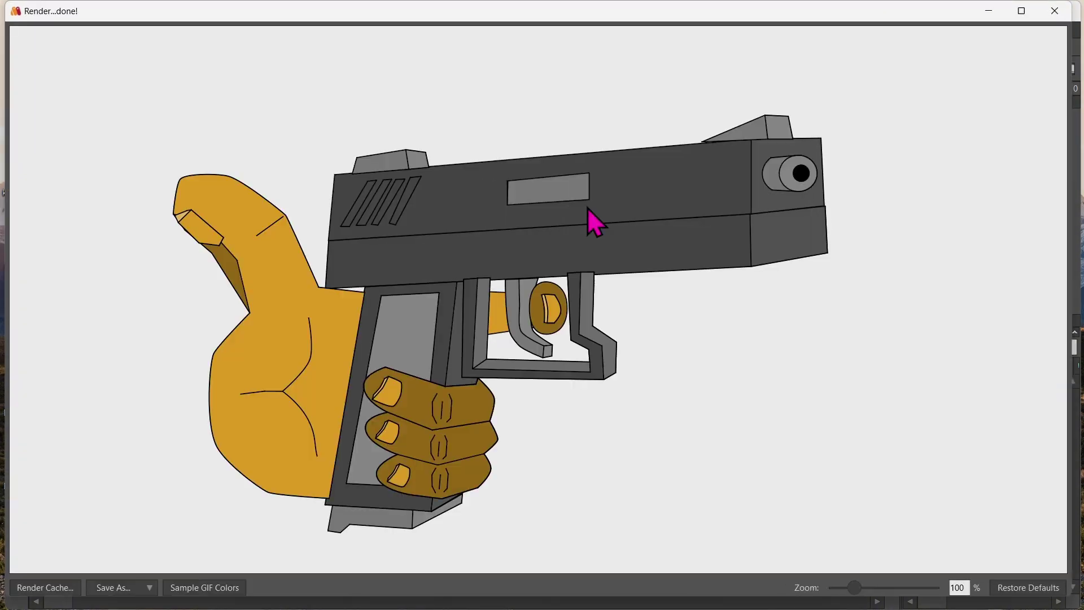
left_click(1056, 12)
- Shift the thumb tip's outer outline points slightly inward to meet the thumbnail
scroll(709, 182, "up", 3)
scroll(621, 192, "down", 1)
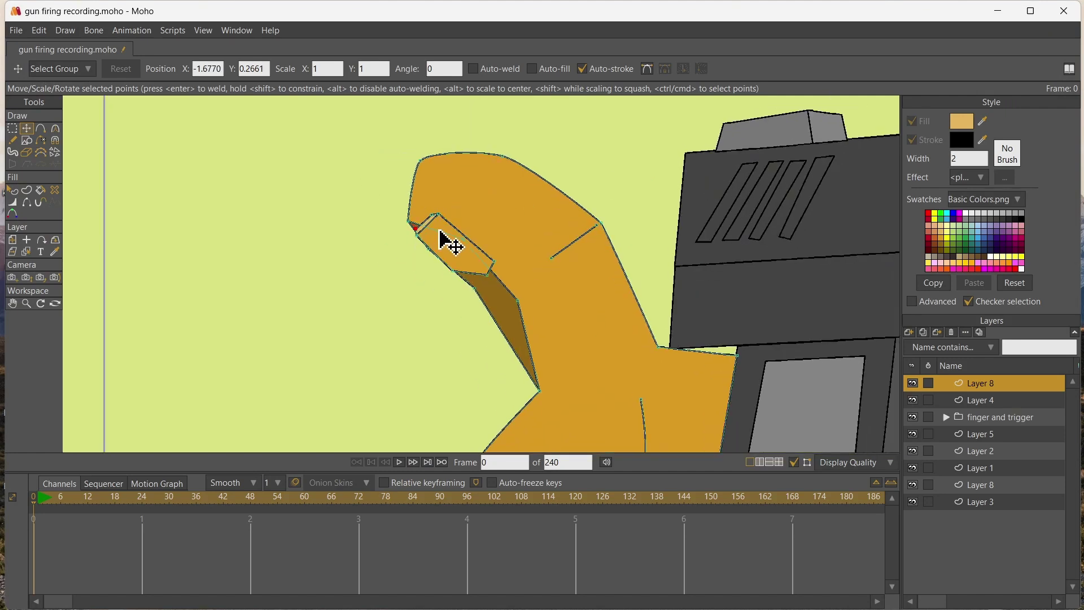
left_click_drag(405, 219, 409, 225)
left_click_drag(426, 153, 432, 156)
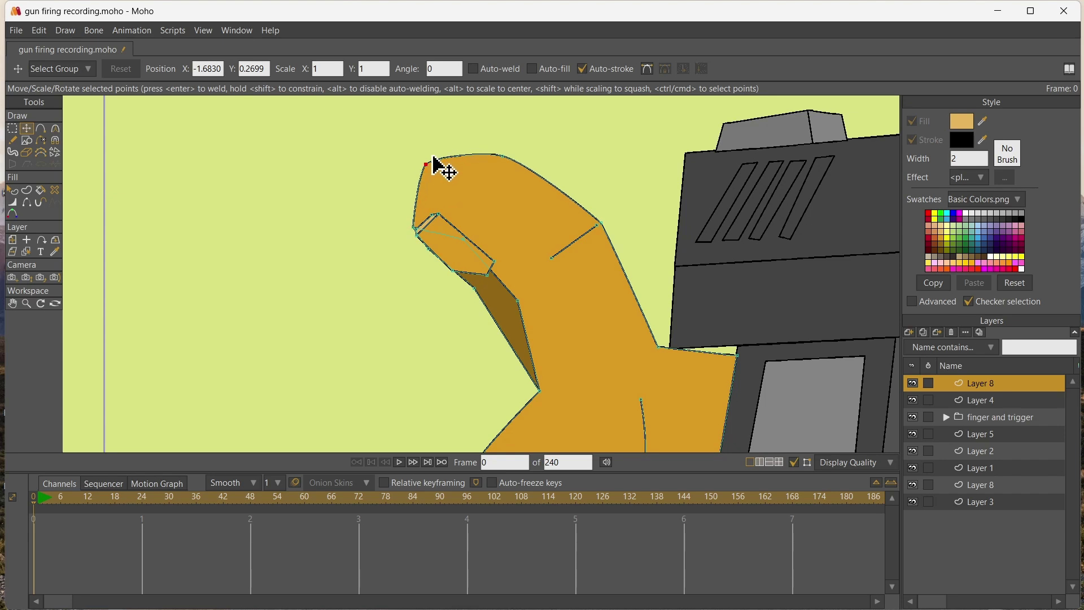
- Move the thumbnail off the thumb into the empty area beside it and shift the thumb crease slightly inward
left_click(438, 241)
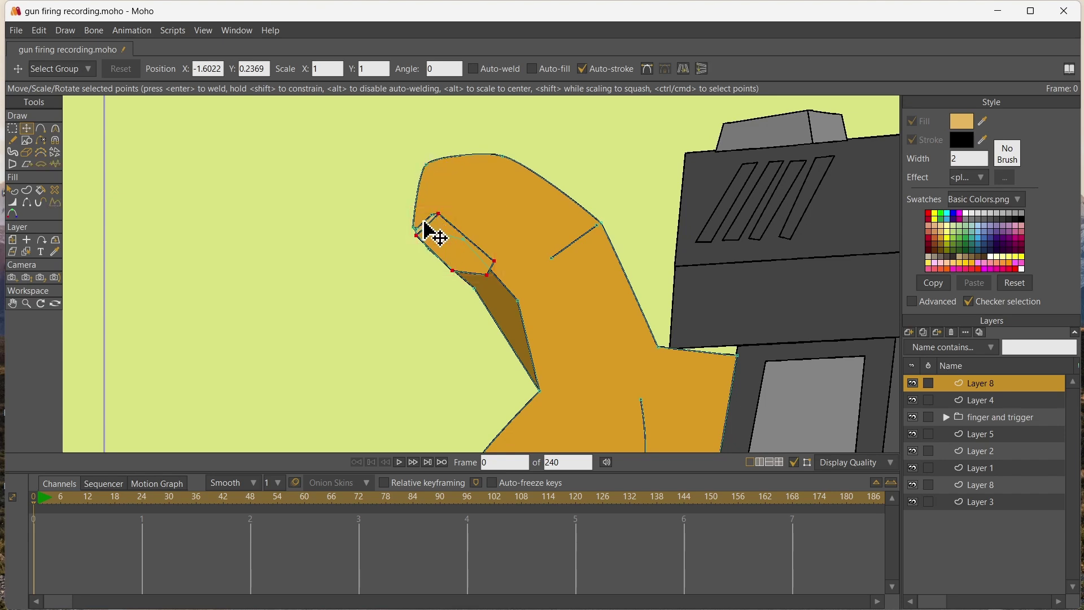
left_click(424, 222, "ctrl+shift")
left_click_drag(345, 218, 322, 235)
scroll(323, 237, "down", 3)
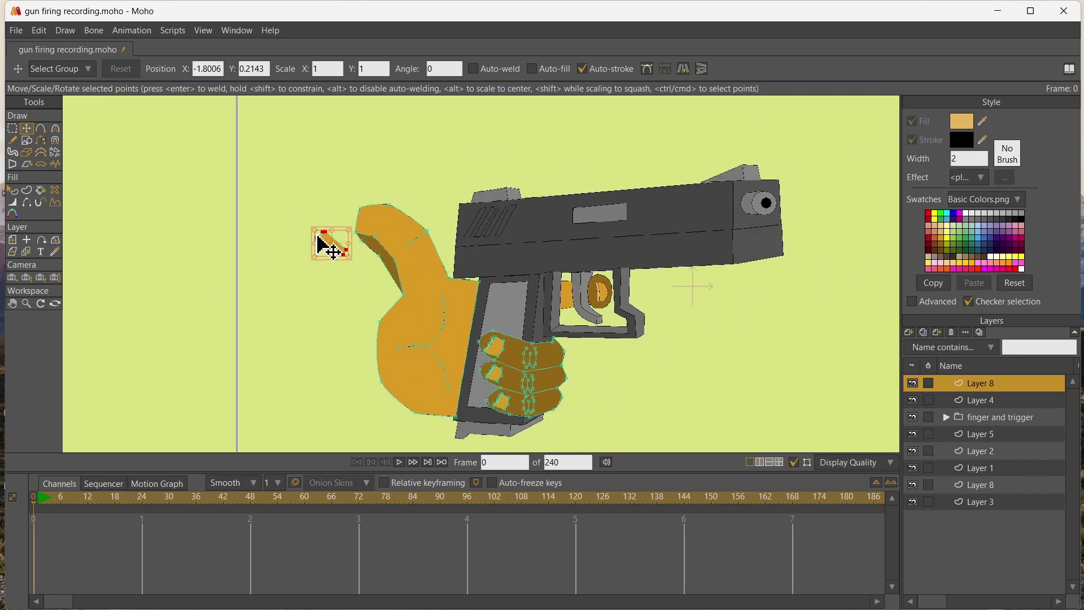
left_click(428, 236)
left_click_drag(429, 236, 425, 238)
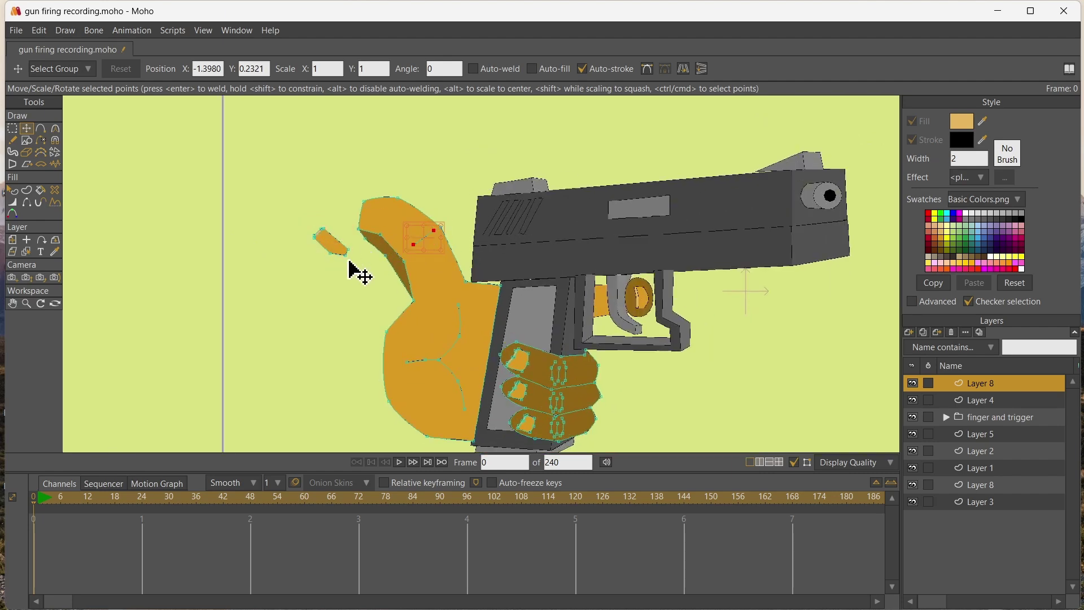
- Recolour the thumb and palm shape with a salmon-tan skin tone from the colour swatches
scroll(371, 297, "up", 1)
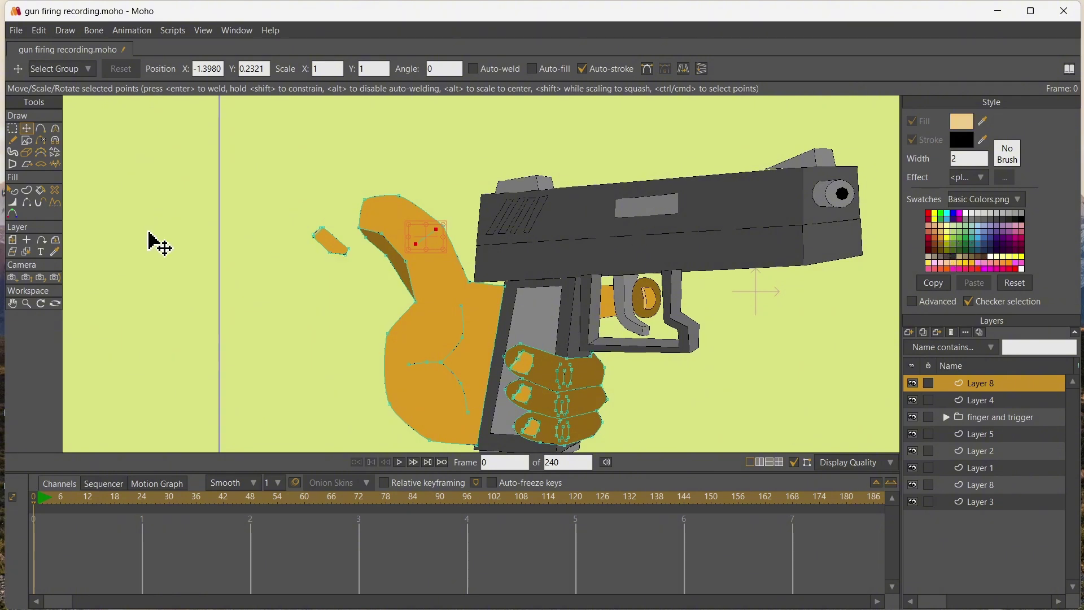
left_click(41, 190)
left_click(435, 307)
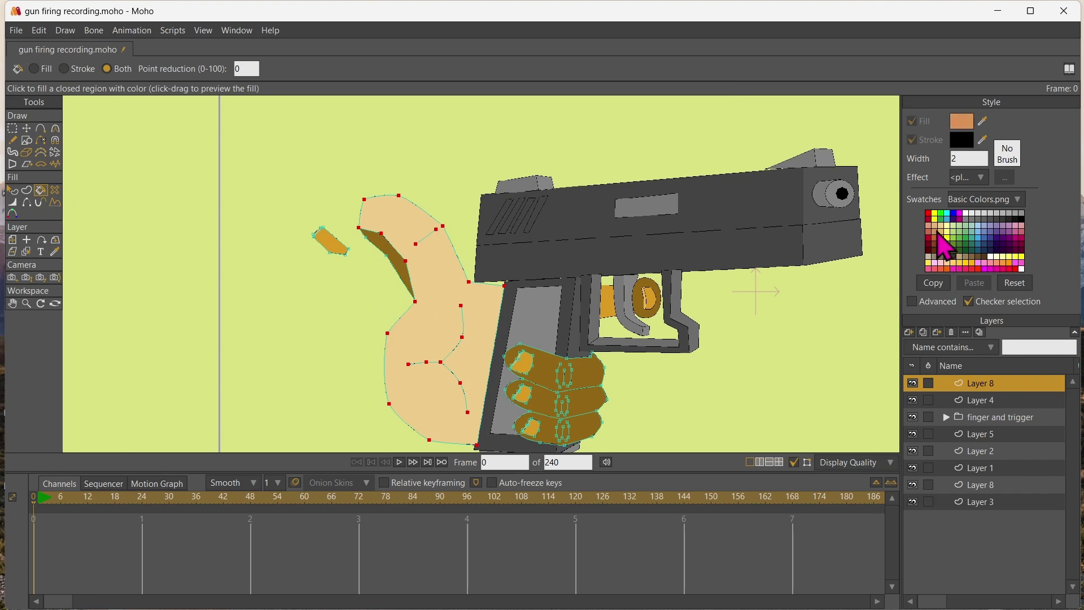
left_click(448, 290)
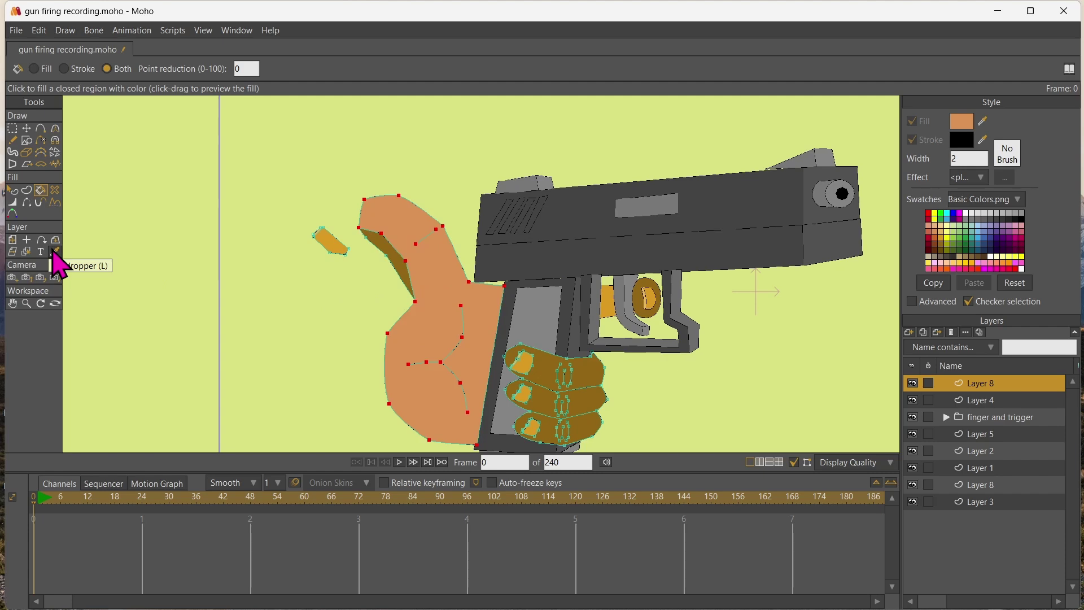
- Switch to the layer of the trigger finger's base segment behind the trigger and fill it with the same salmon-tan
left_click(27, 252)
left_click(604, 303)
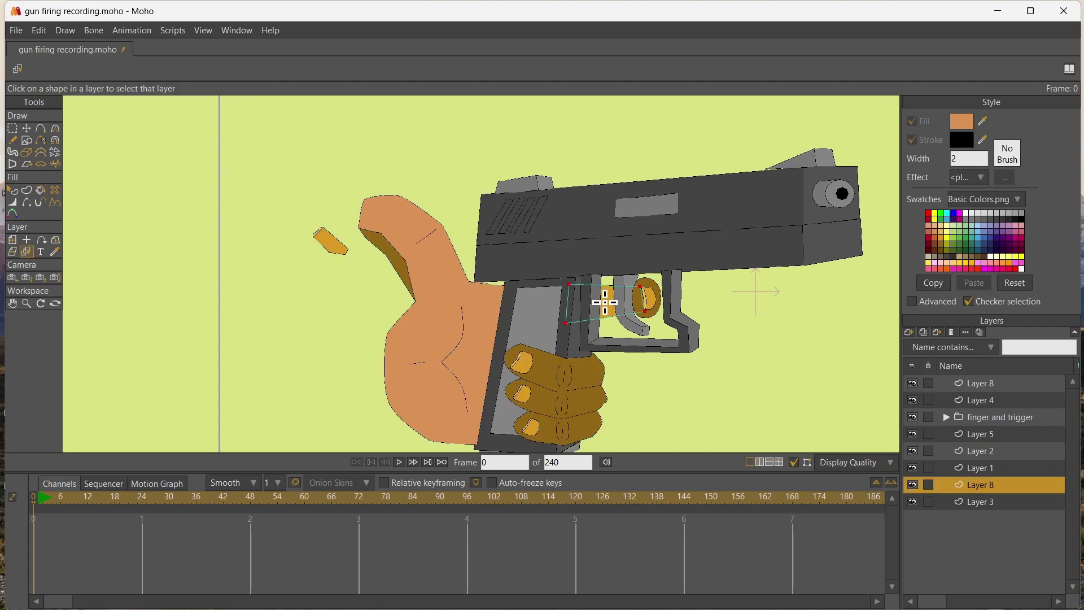
key("p")
left_click(605, 302)
key("Escape")
scroll(361, 316, "down", 10)
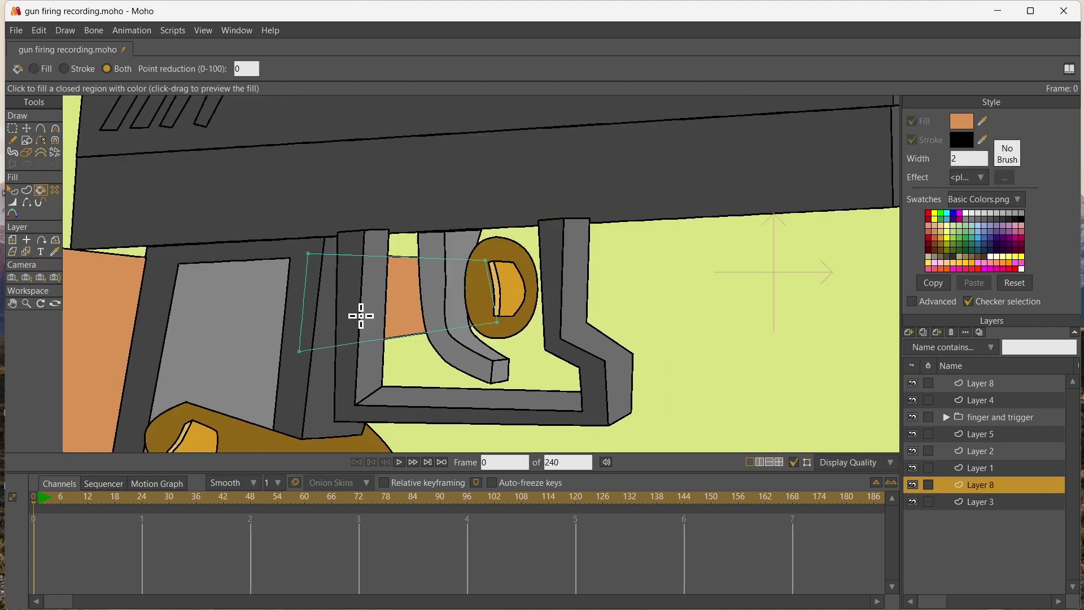
- Return to the hand's layer and delete the detached thumbnail beside the thumb
left_click(12, 304)
left_click_drag(218, 279, 458, 260)
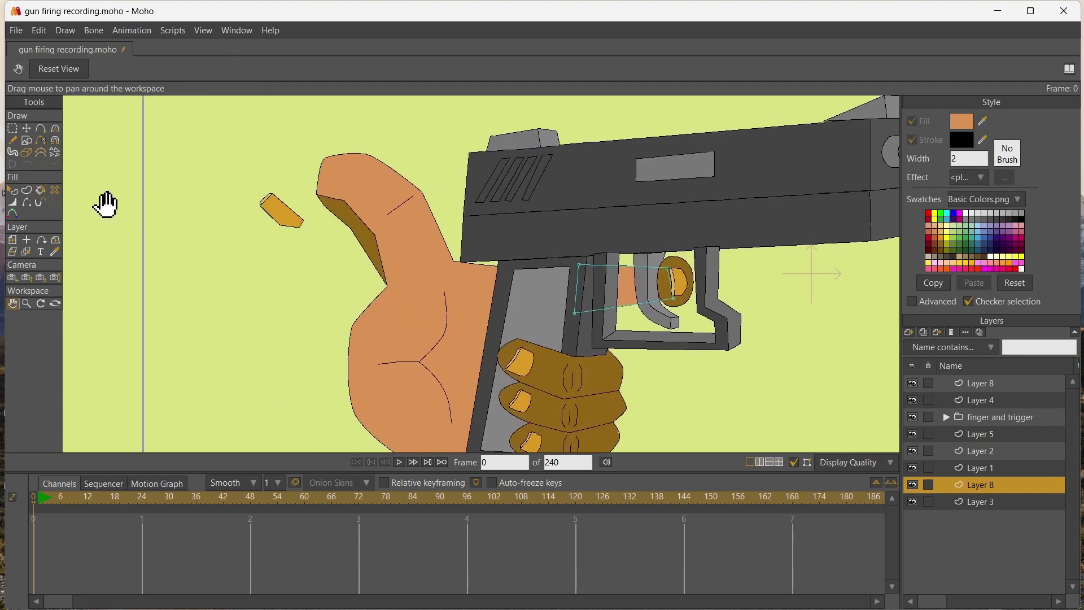
left_click(26, 252)
left_click(281, 209)
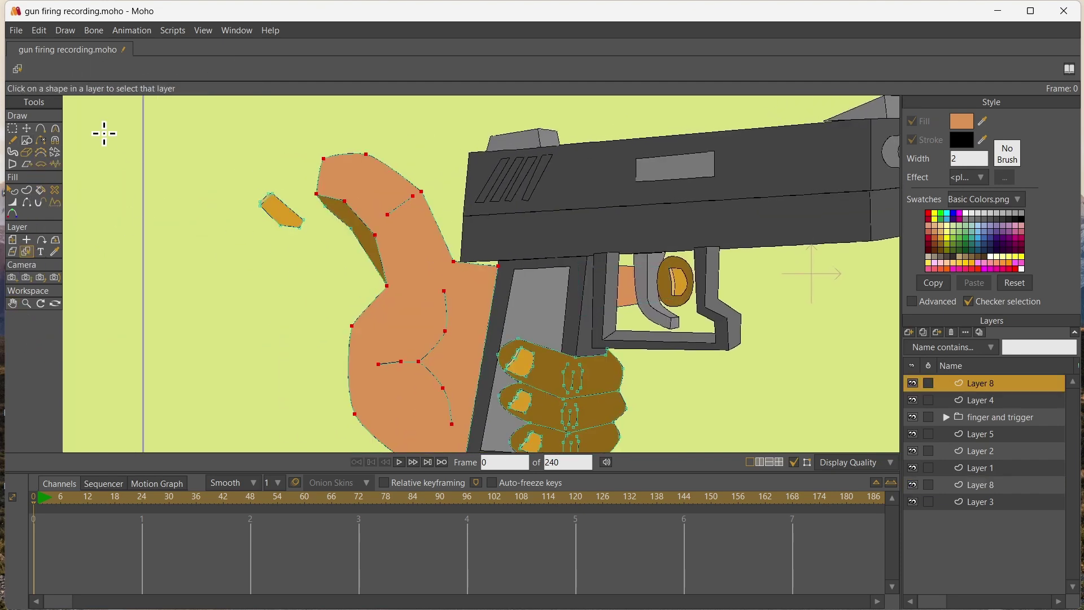
left_click(12, 129)
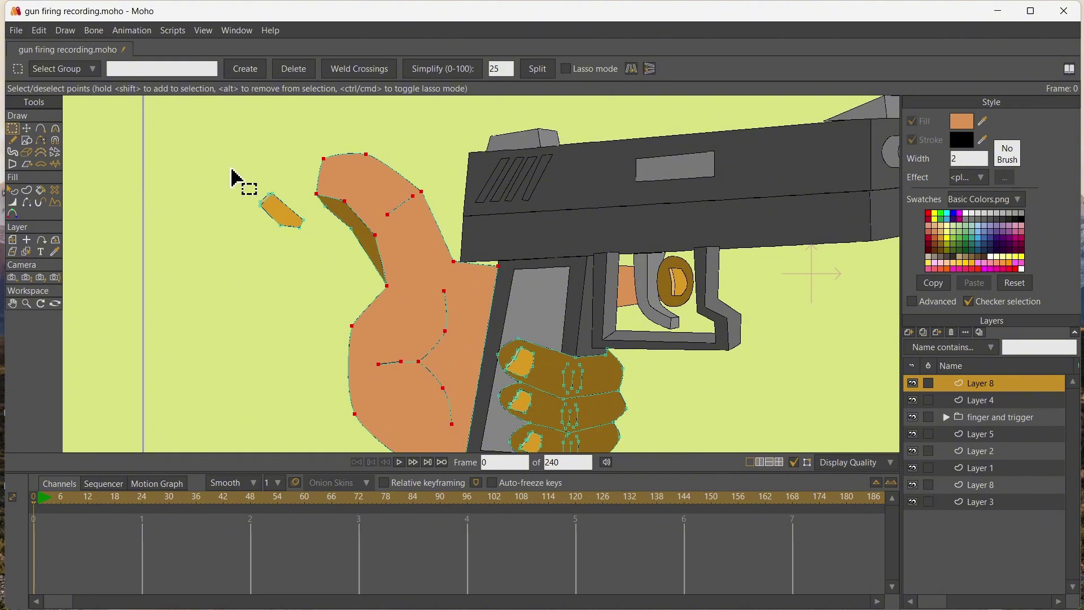
left_click_drag(232, 170, 310, 249)
left_click(27, 129)
left_click_drag(135, 162, 191, 155)
scroll(191, 154, "up", 3)
scroll(191, 154, "down", 1)
left_click_drag(287, 198, 188, 200)
left_click(14, 129)
key("Delete")
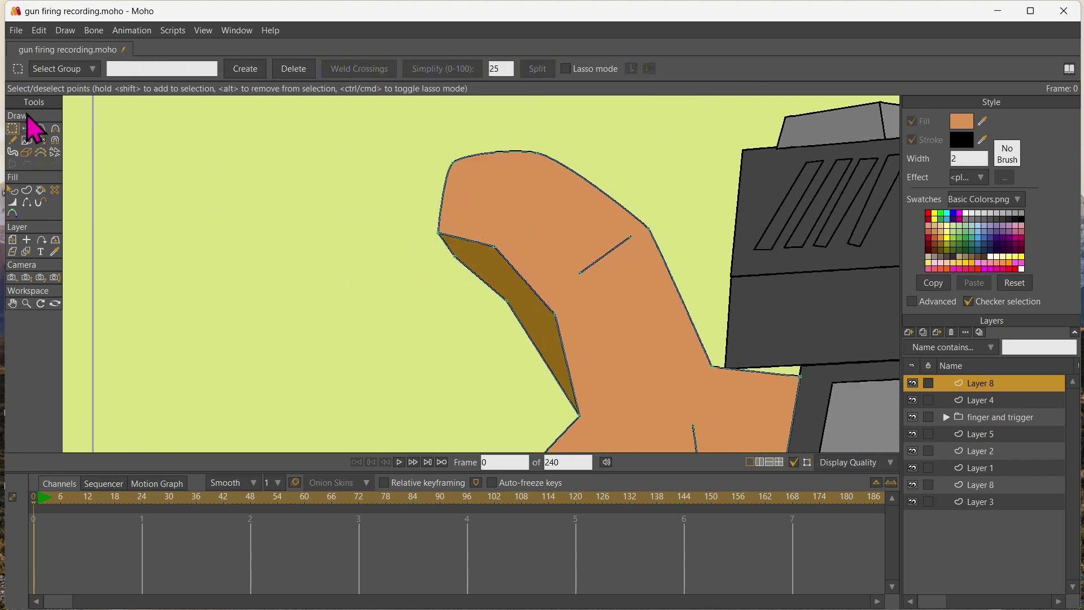
- Draw a new closed thumbnail outline with a narrow tip strip in the empty area beside the thumb
left_click(40, 129)
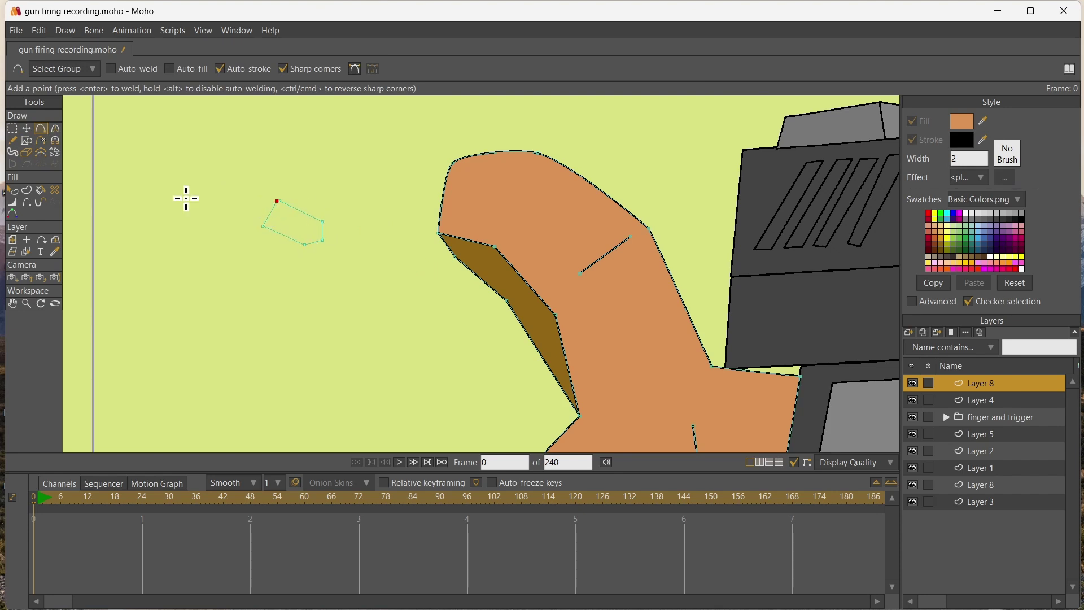
key("Return")
key("Return")
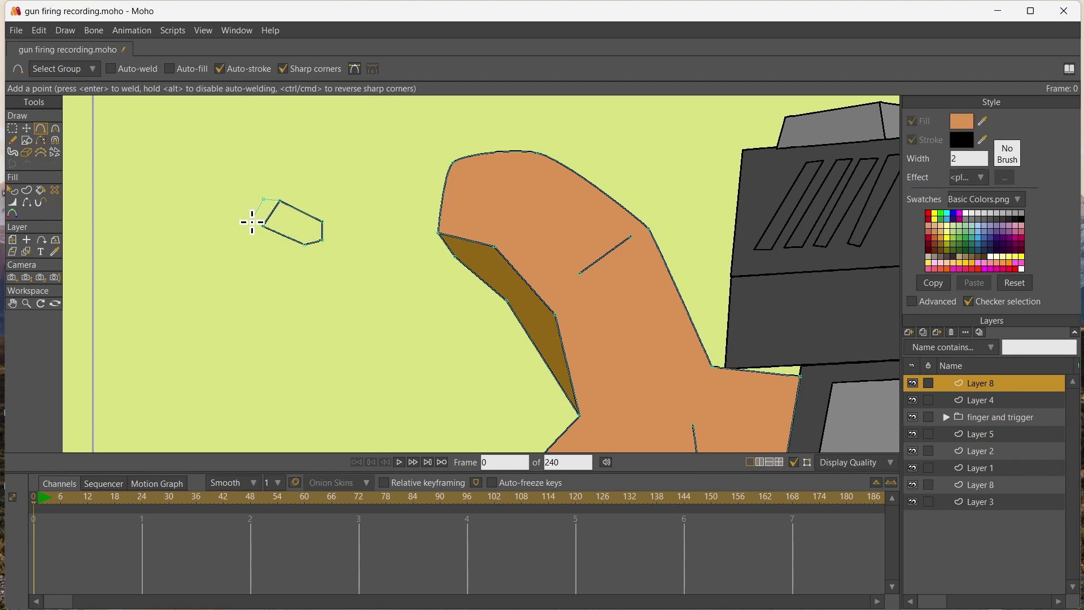
key("Return")
- Fill the main part of the new thumbnail with the orange of the trigger finger's nail
scroll(497, 252, "down", 6)
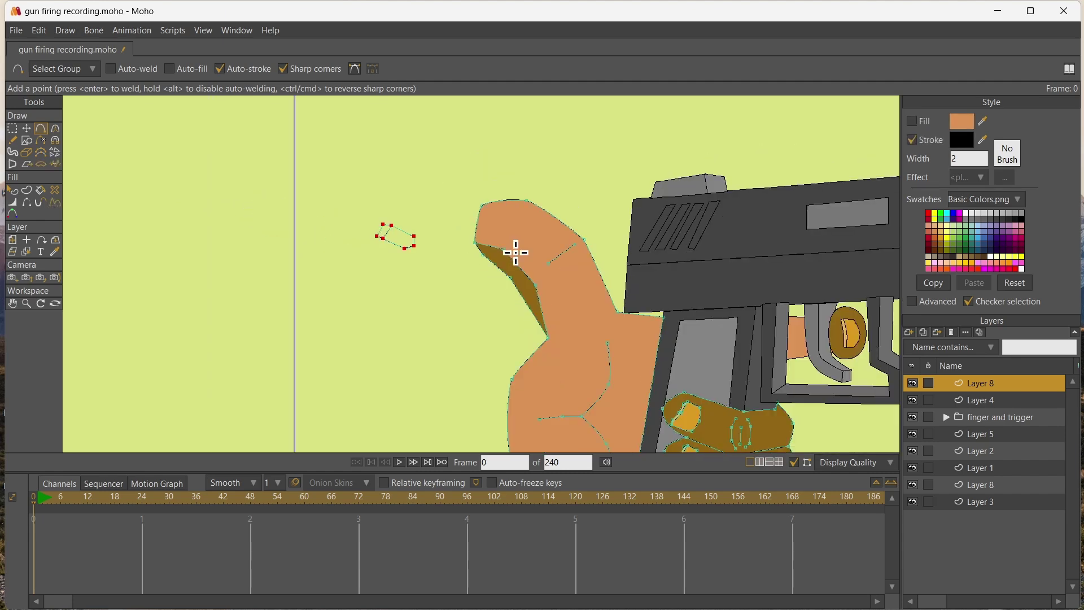
scroll(655, 326, "up", 3)
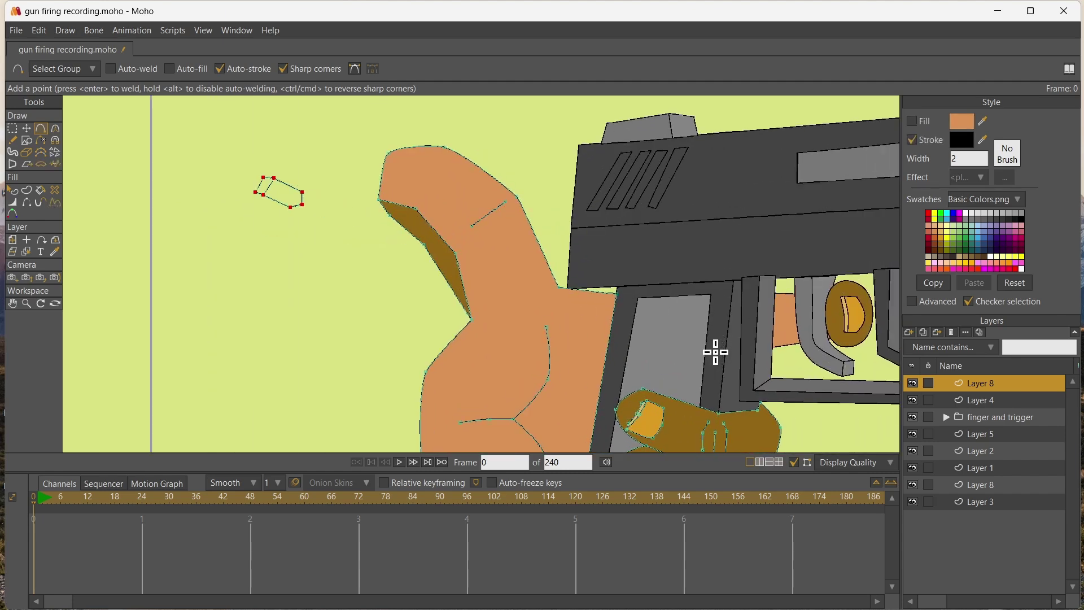
left_click(55, 251)
key("p")
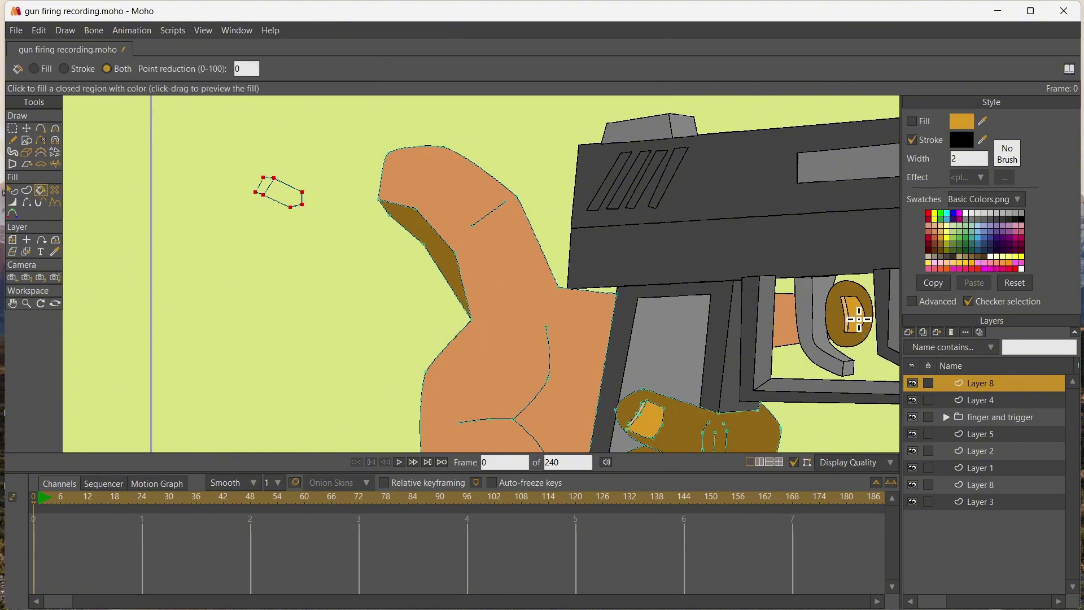
left_click(282, 193)
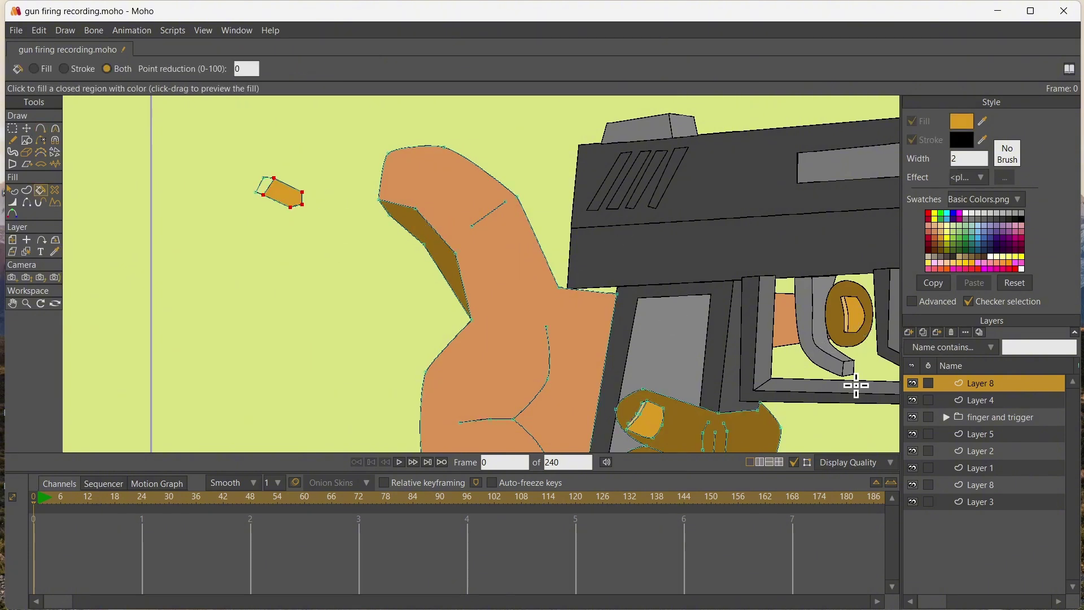
- Fill the narrow tip strip of the detached thumbnail with the light orange sampled from the trigger finger's nail tip
scroll(857, 385, "up", 4)
key("i")
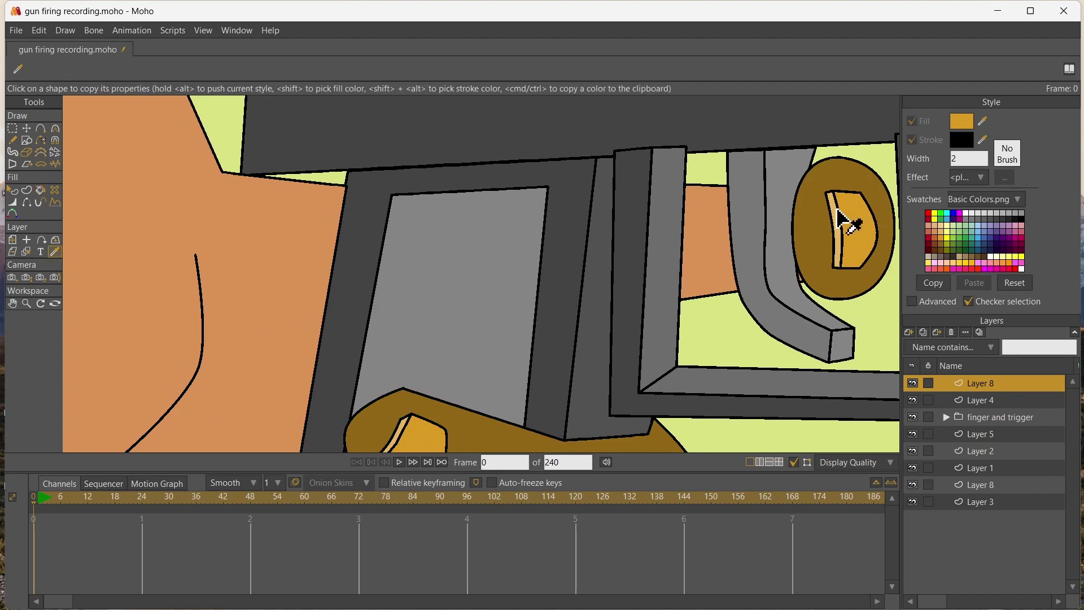
scroll(480, 214, "down", 6)
scroll(316, 169, "up", 5)
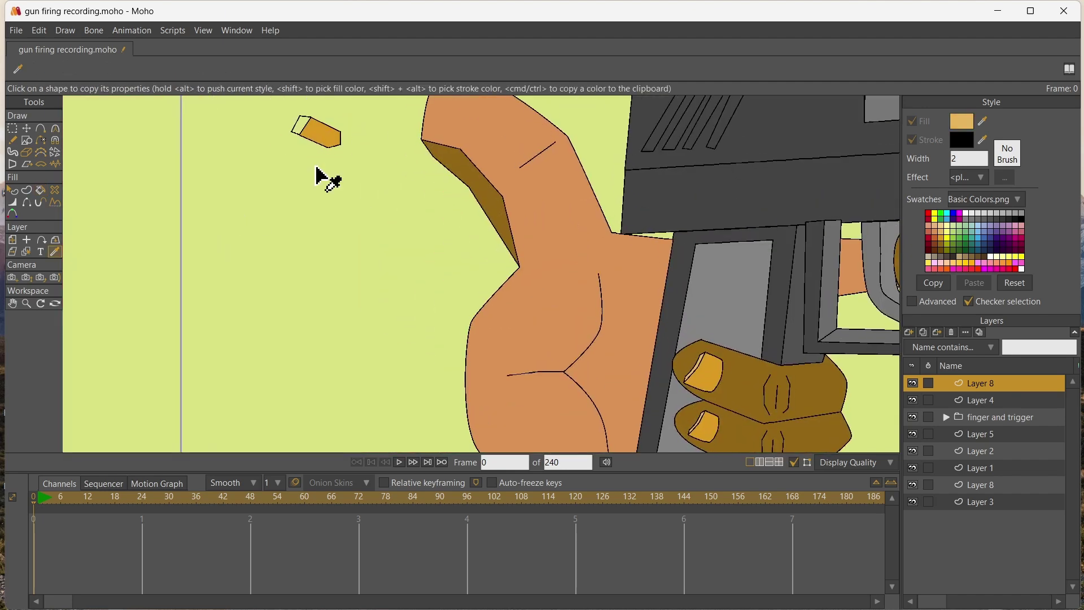
key("u")
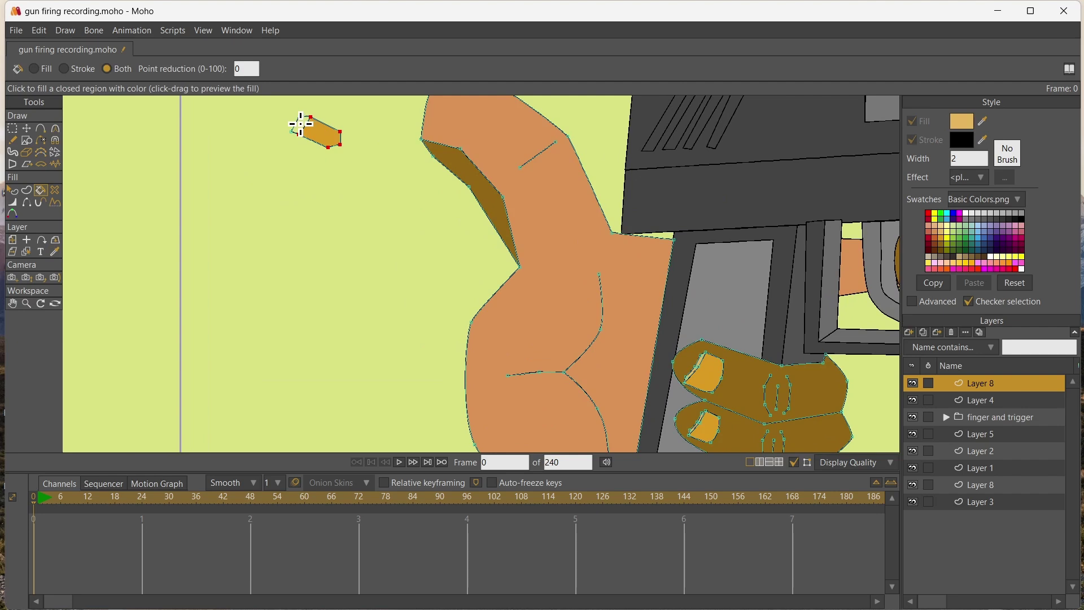
- Move the whole thumbnail onto the end of the thumb and rotate it to follow the thumb's inner edge
left_click(26, 128)
left_click(13, 128)
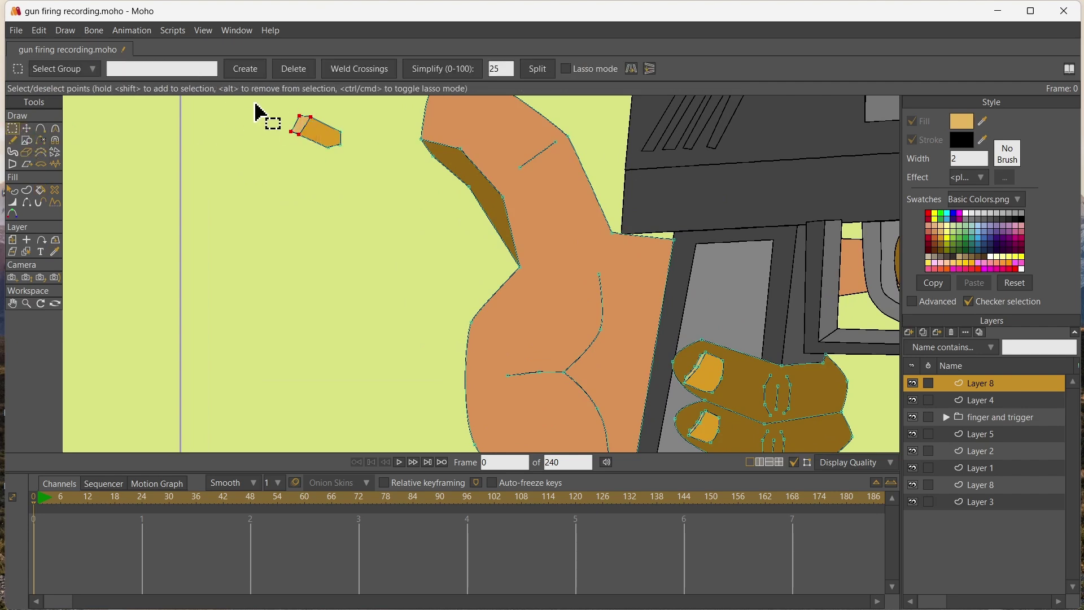
left_click_drag(258, 105, 389, 196)
left_click(27, 129)
left_click_drag(210, 157, 342, 178)
scroll(438, 190, "up", 3)
left_click(12, 304)
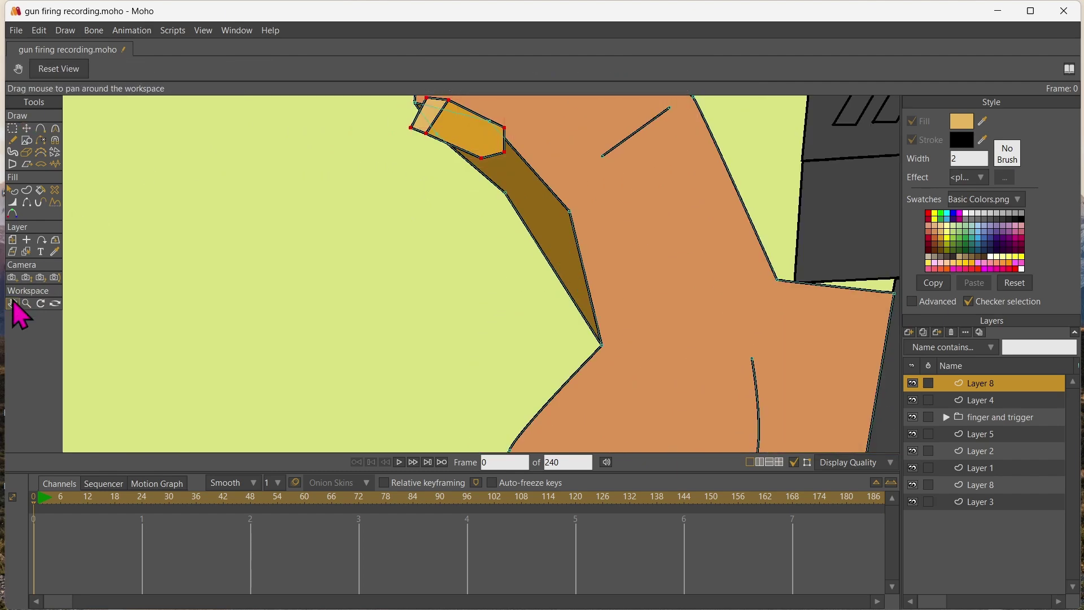
left_click_drag(265, 149, 220, 242)
left_click(27, 128)
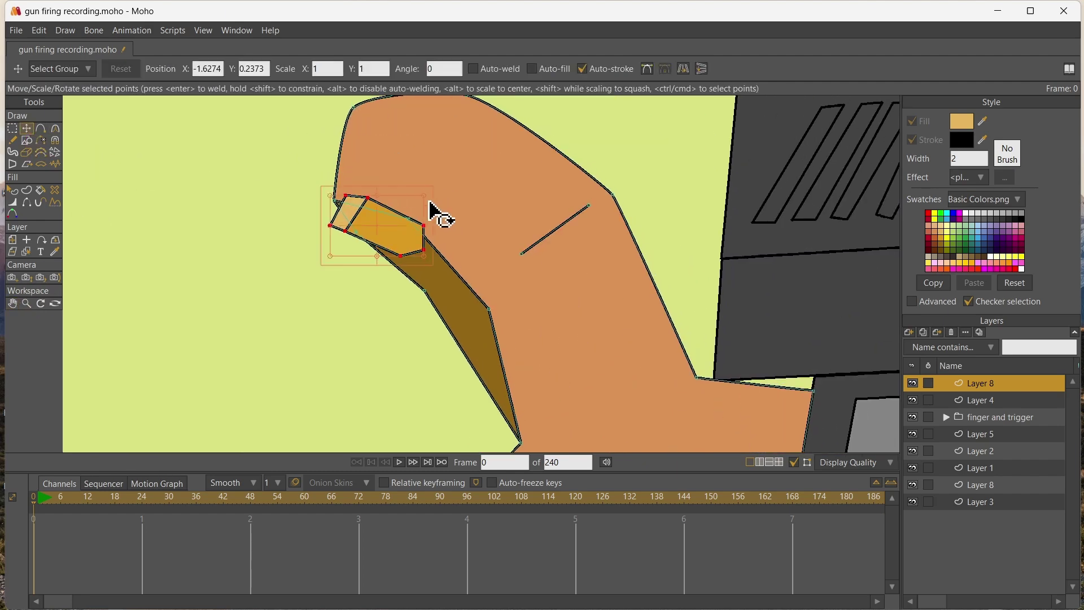
left_click_drag(436, 211, 437, 225)
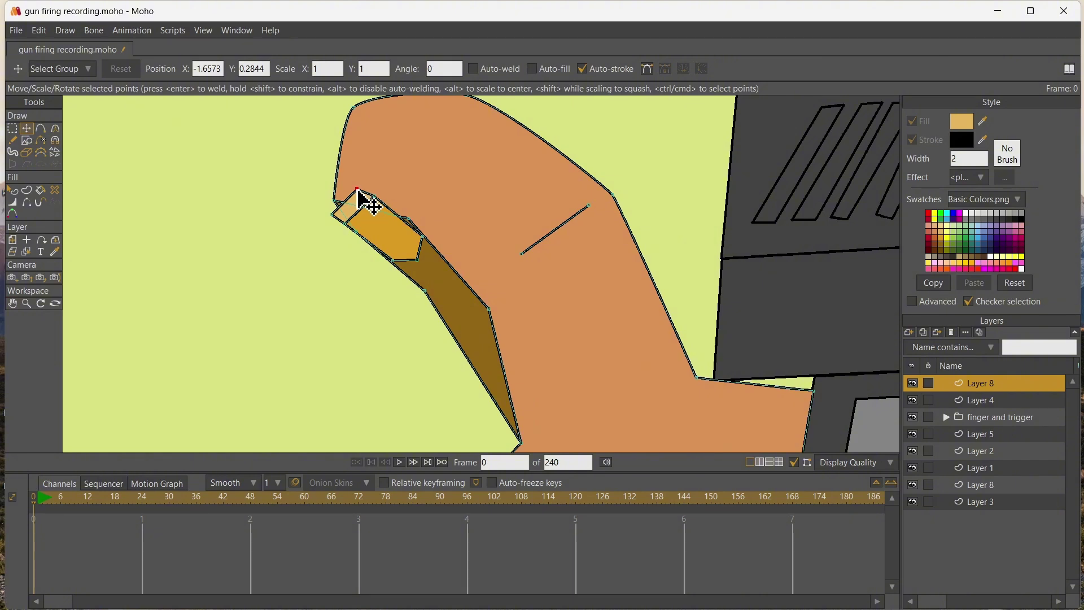
- Reposition the thumbnail's individual points so that its outline fits the tip and inner edge of the thumb
left_click(363, 191)
left_click_drag(364, 193, 392, 177)
left_click(422, 234)
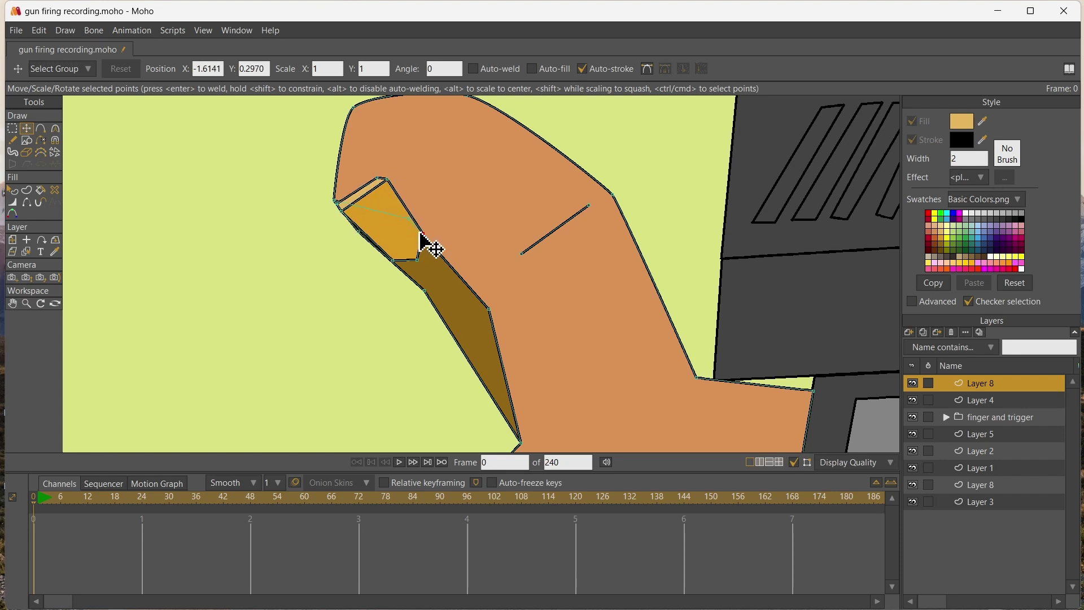
left_click(390, 257)
left_click_drag(422, 232, 423, 229)
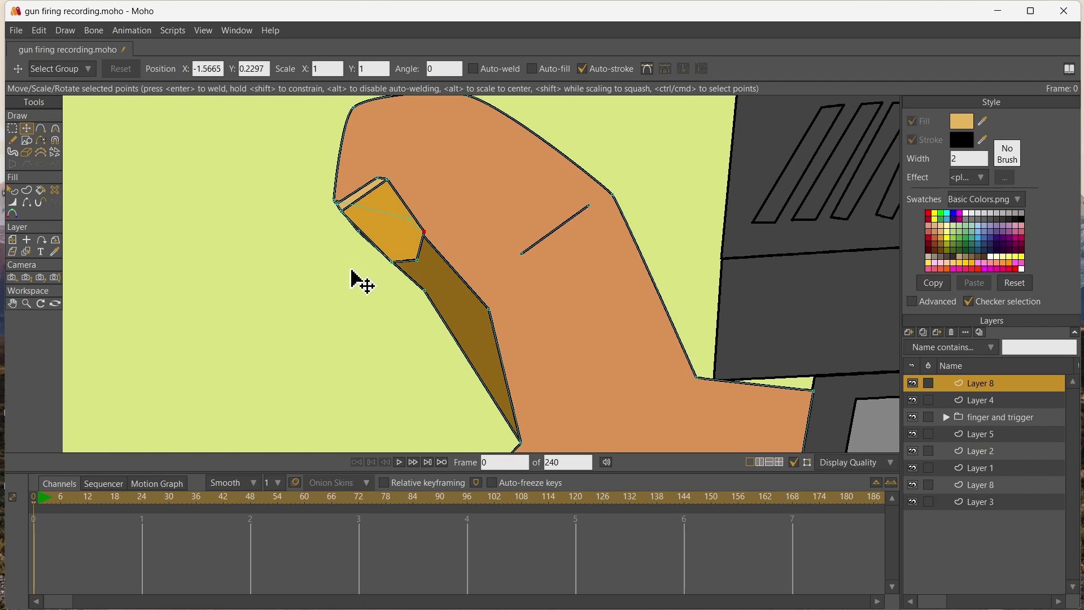
scroll(350, 269, "down", 9)
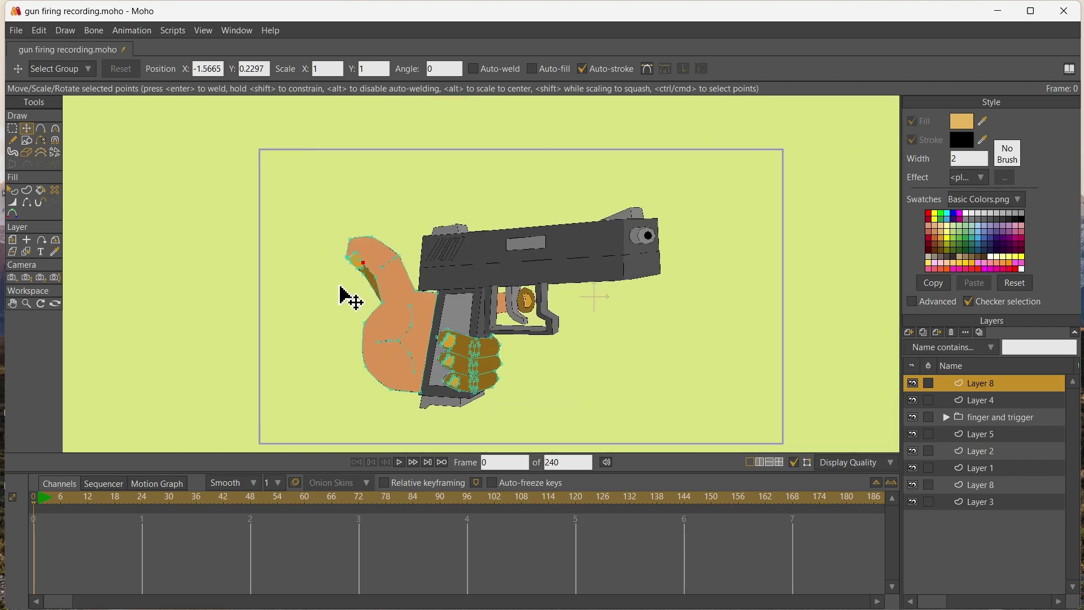
- Add a new vector layer and place it at the very bottom of the layer stack, below Layer 3
left_click(12, 303)
left_click_drag(288, 286, 325, 181)
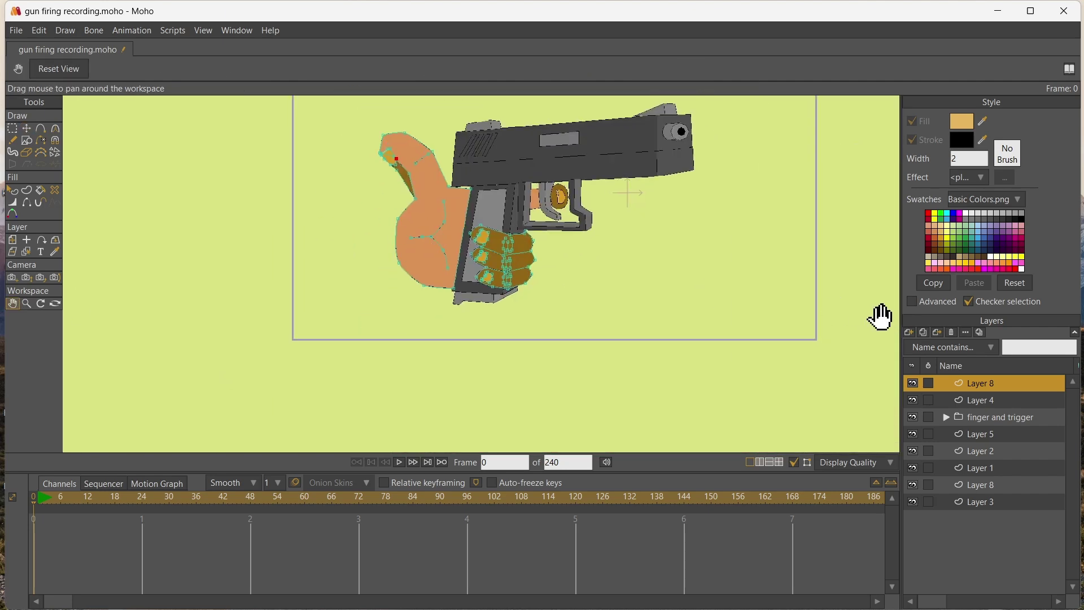
left_click(981, 503)
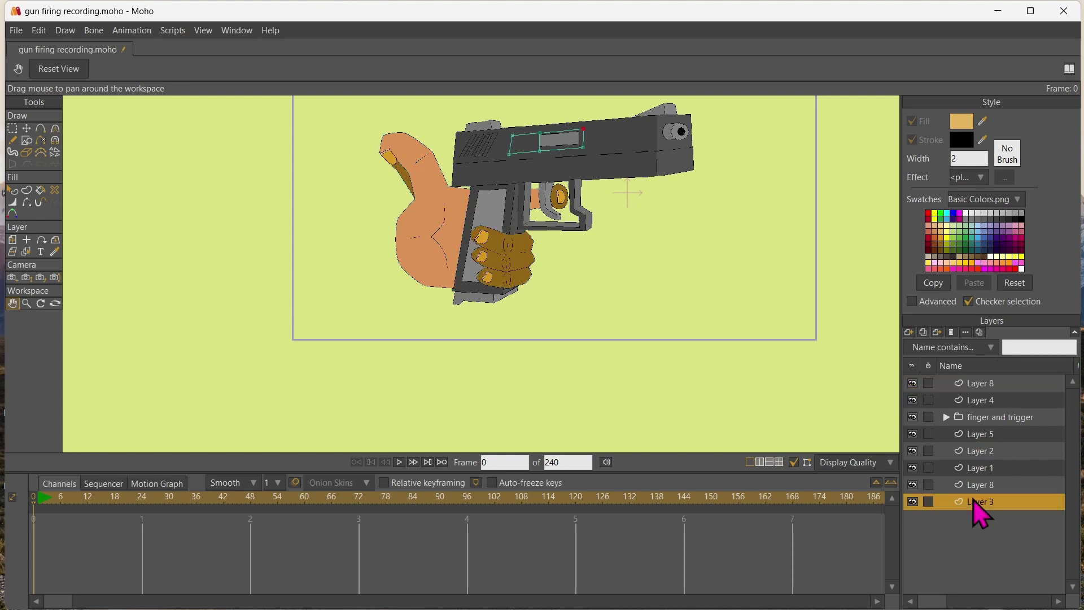
left_click(909, 333)
left_click(920, 342)
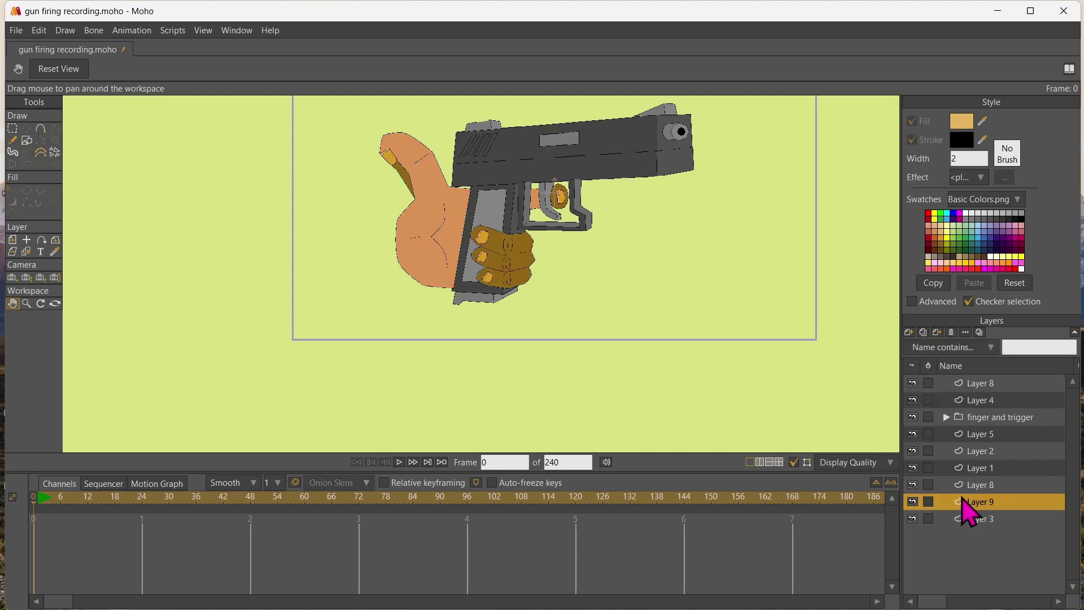
left_click_drag(964, 516, 967, 527)
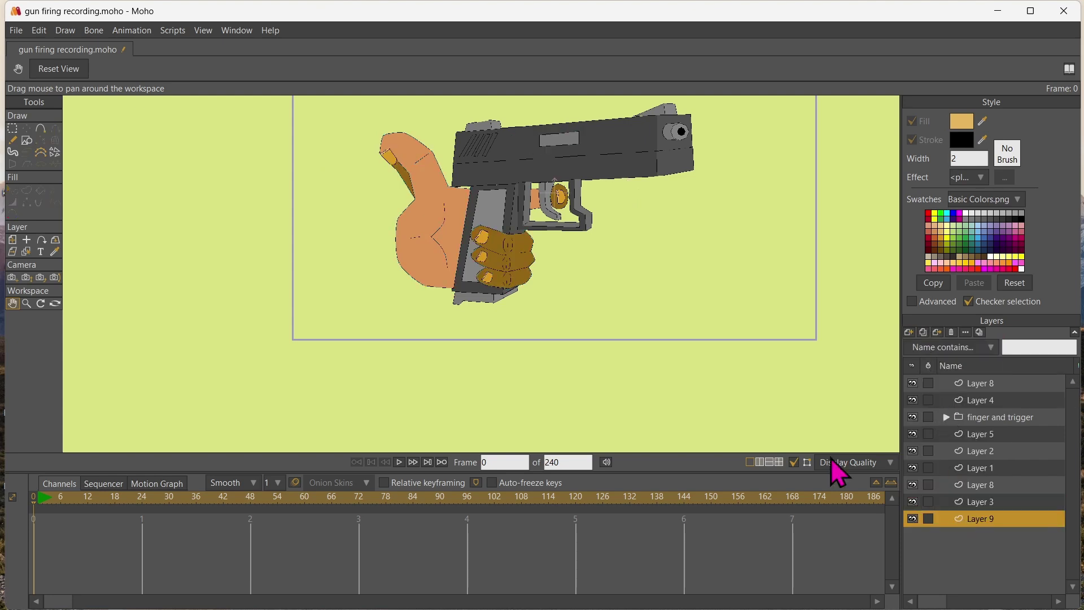
- Draw a four-cornered forearm extending back from the palm past the frame edge and fill it with the fingers' brown
left_click(41, 134)
left_click_drag(416, 218, 276, 269)
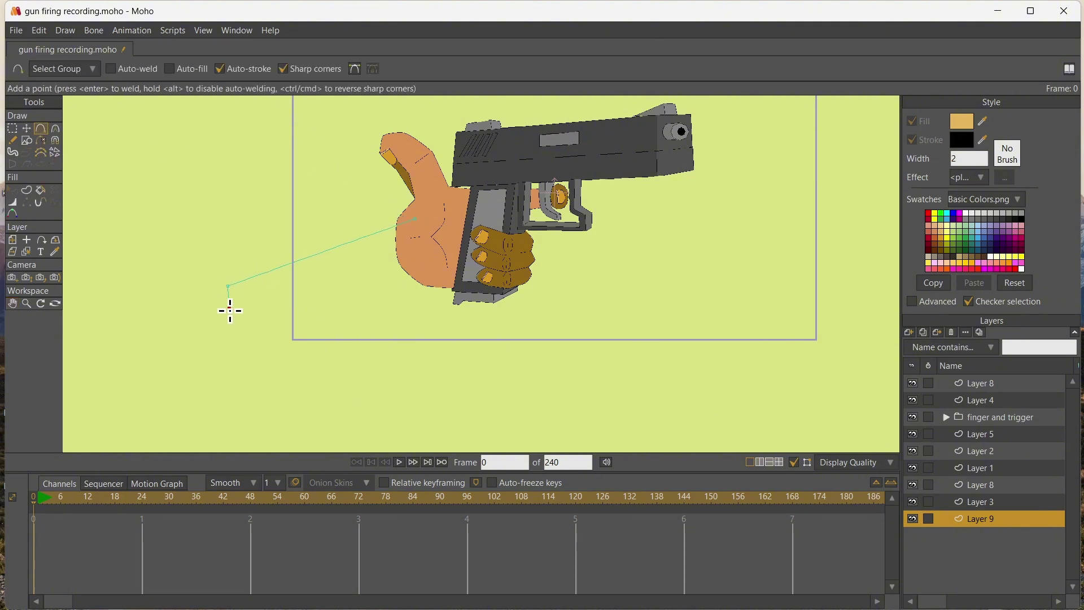
left_click(427, 258)
left_click(55, 251)
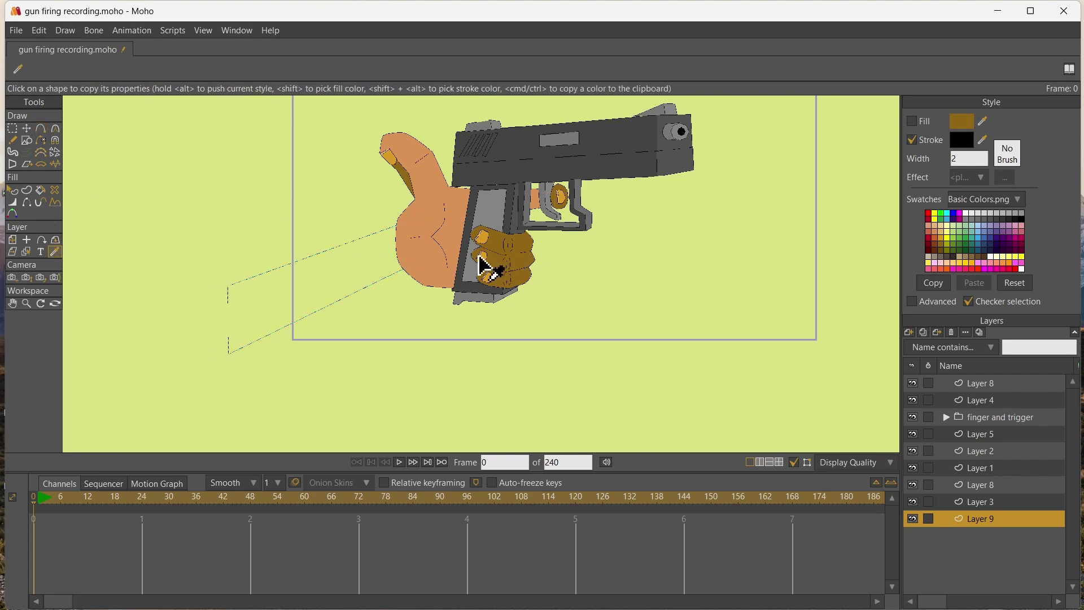
left_click(41, 191)
left_click(289, 290)
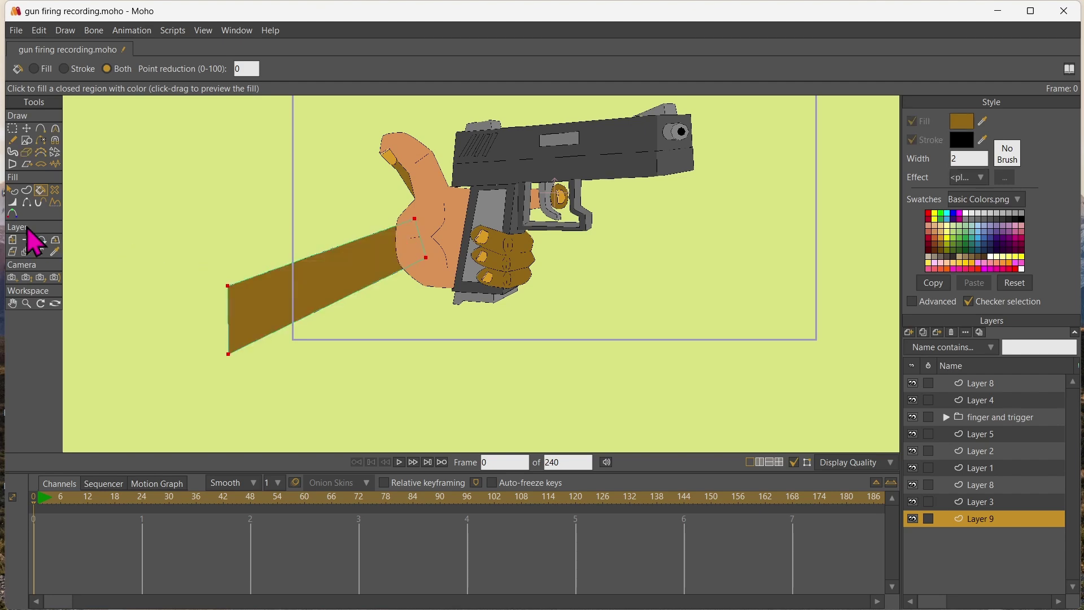
- Draw two short, roughly parallel crease lines on the forearm close to the wrist
left_click(40, 129)
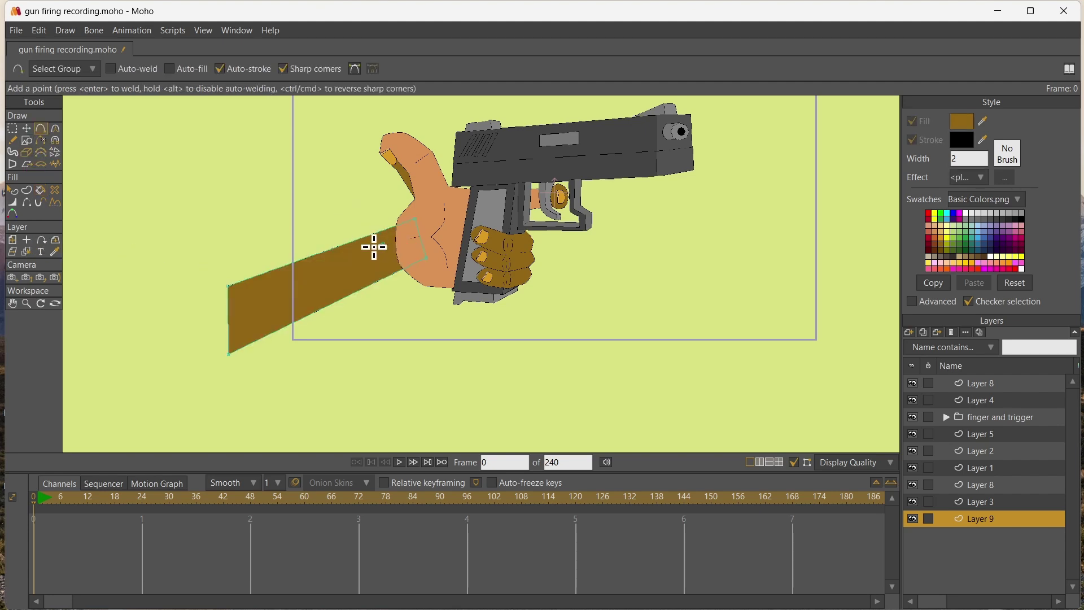
left_click_drag(382, 243, 394, 266)
left_click(27, 190)
left_click(398, 275)
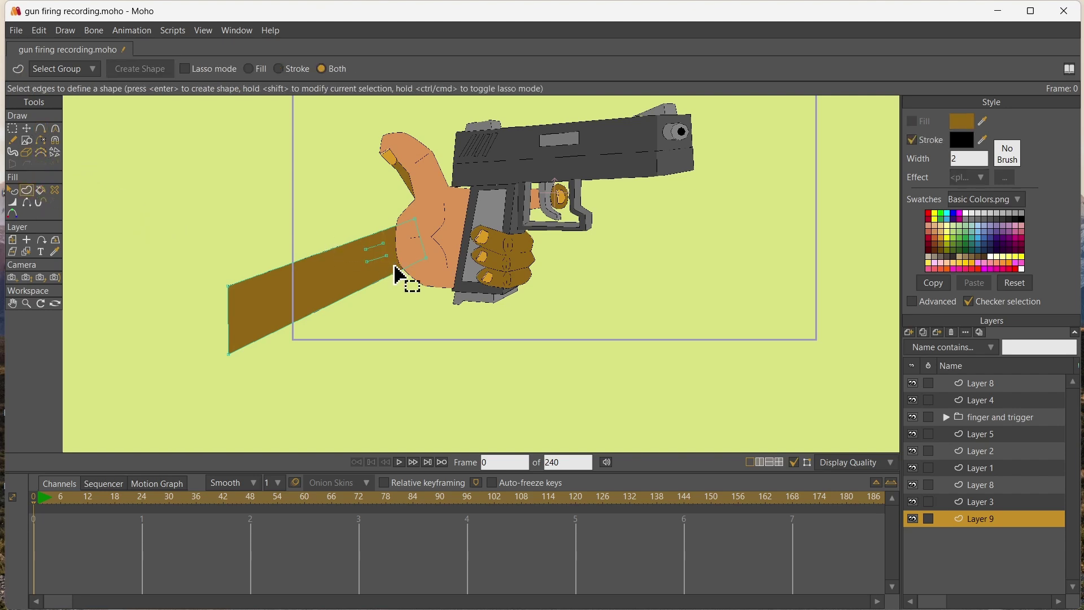
- Adjust the end points of the two wrist crease lines so that they follow the forearm's slant
scroll(395, 274, "up", 3)
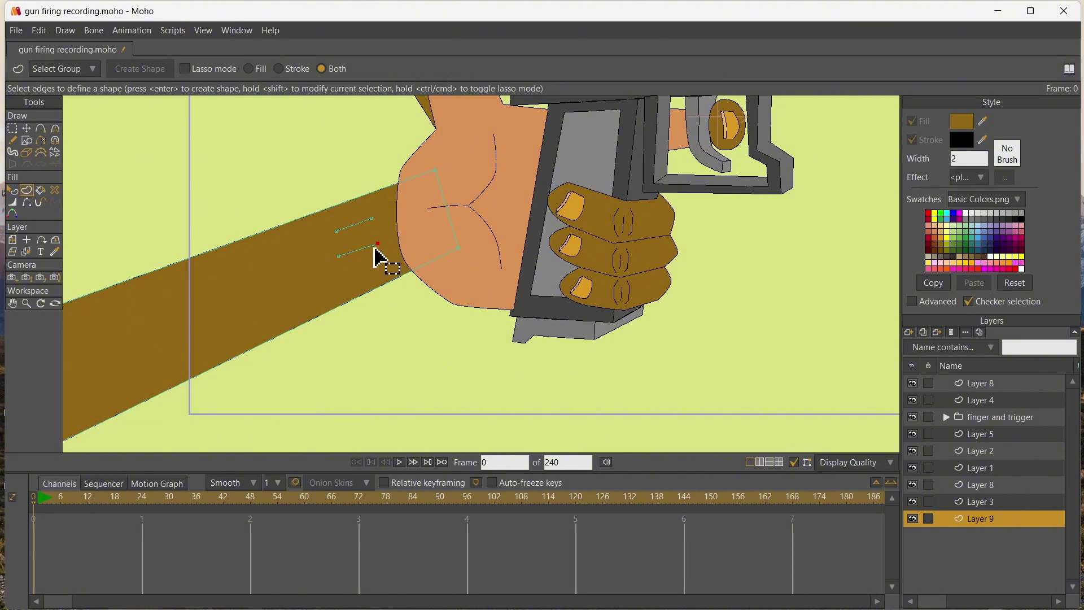
key("t")
left_click(376, 248)
left_click_drag(377, 244, 346, 242)
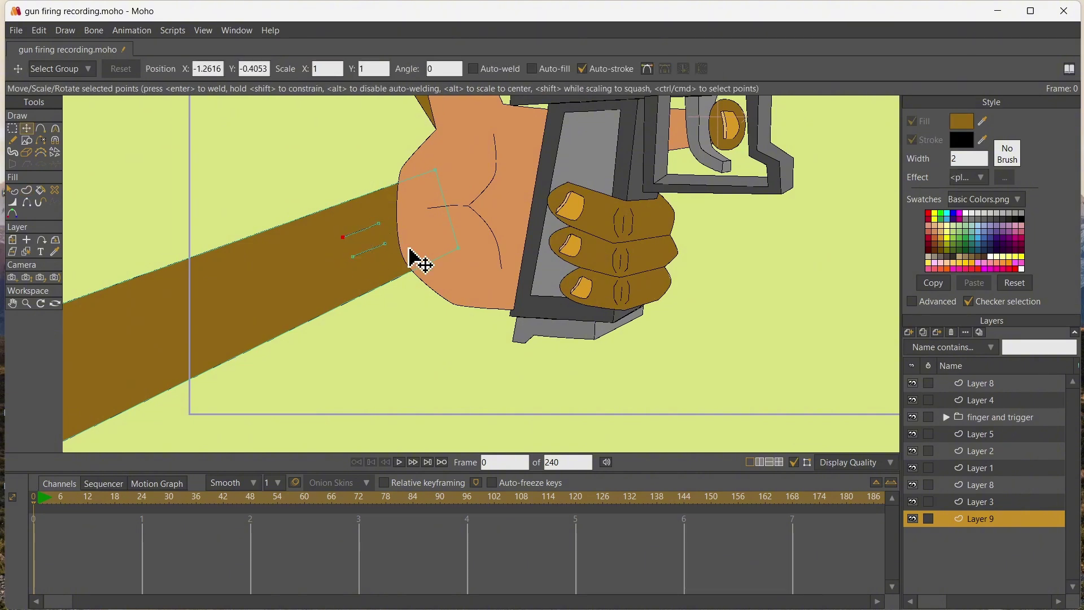
scroll(410, 249, "down", 5)
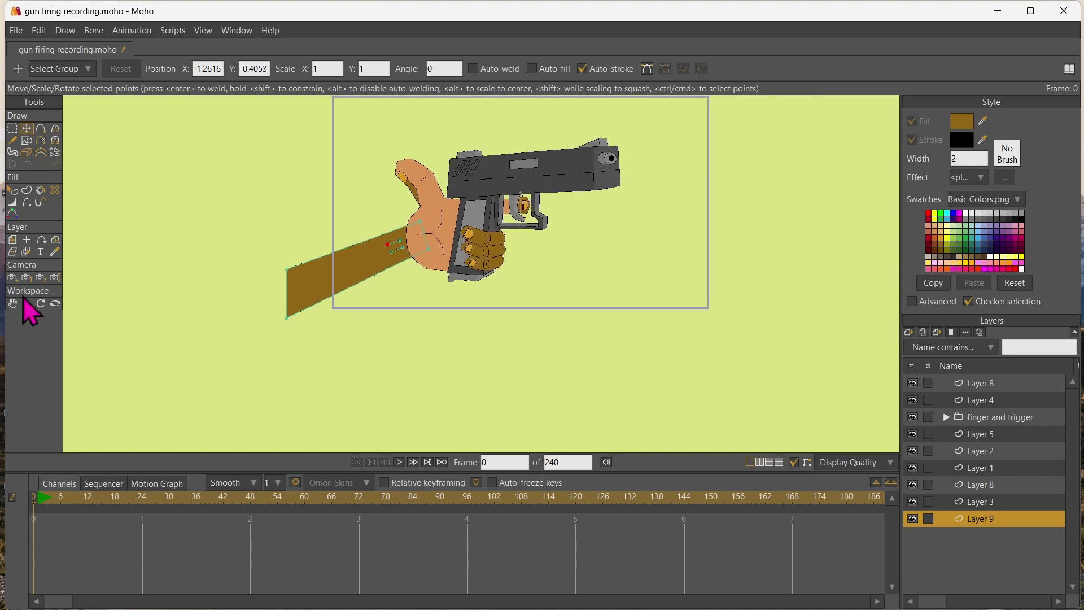
left_click_drag(317, 215, 235, 310)
key("ctrl+z")
- Add a new vector layer above the hand's Layer 8 and name it "flame 1"
left_click(12, 304)
left_click_drag(393, 204, 308, 282)
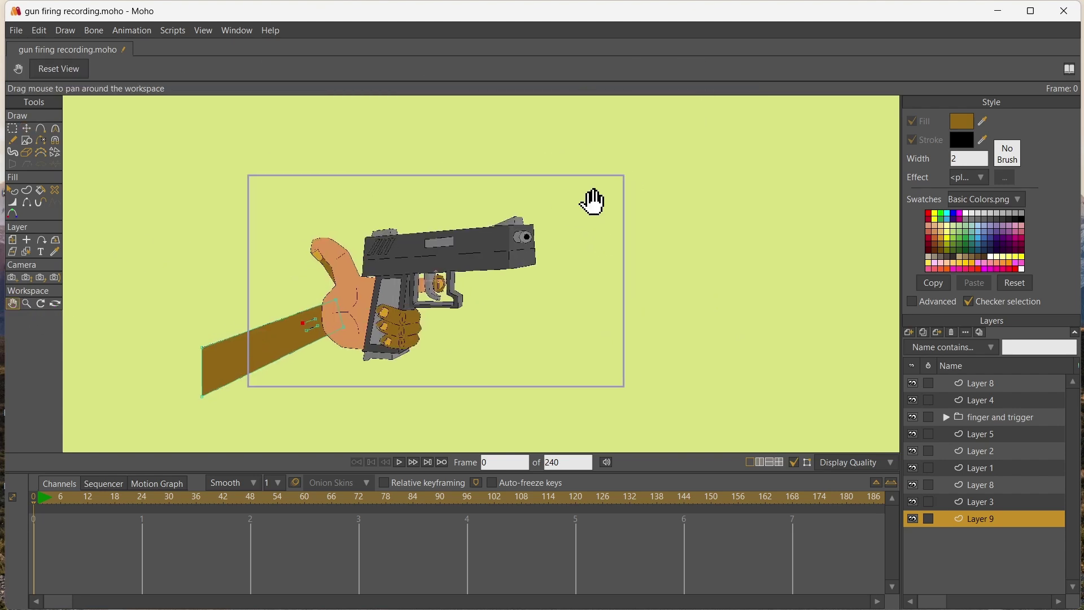
scroll(593, 201, "up", 4)
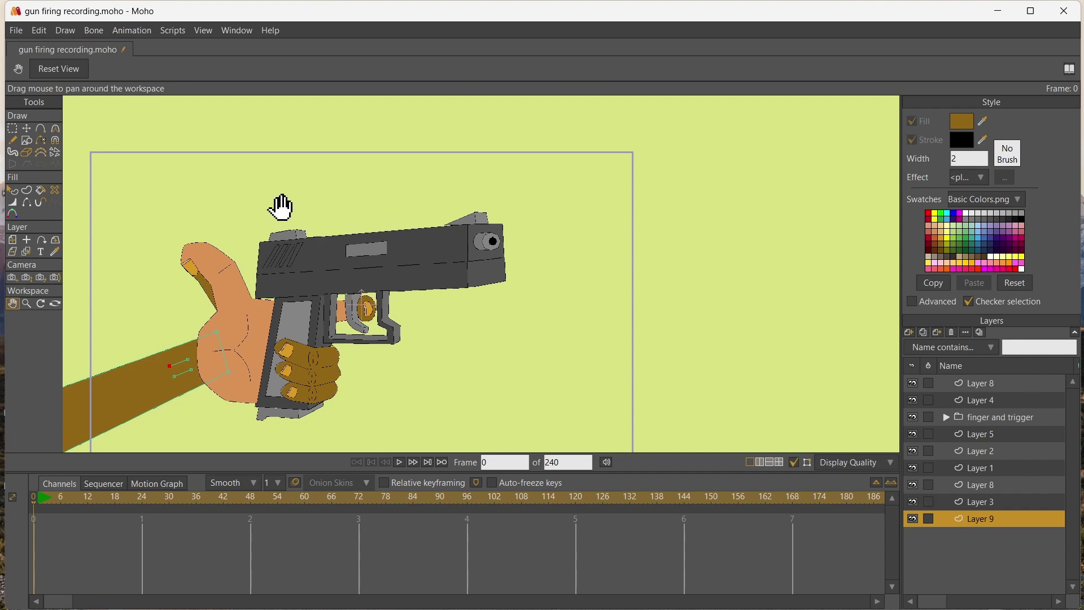
left_click(41, 129)
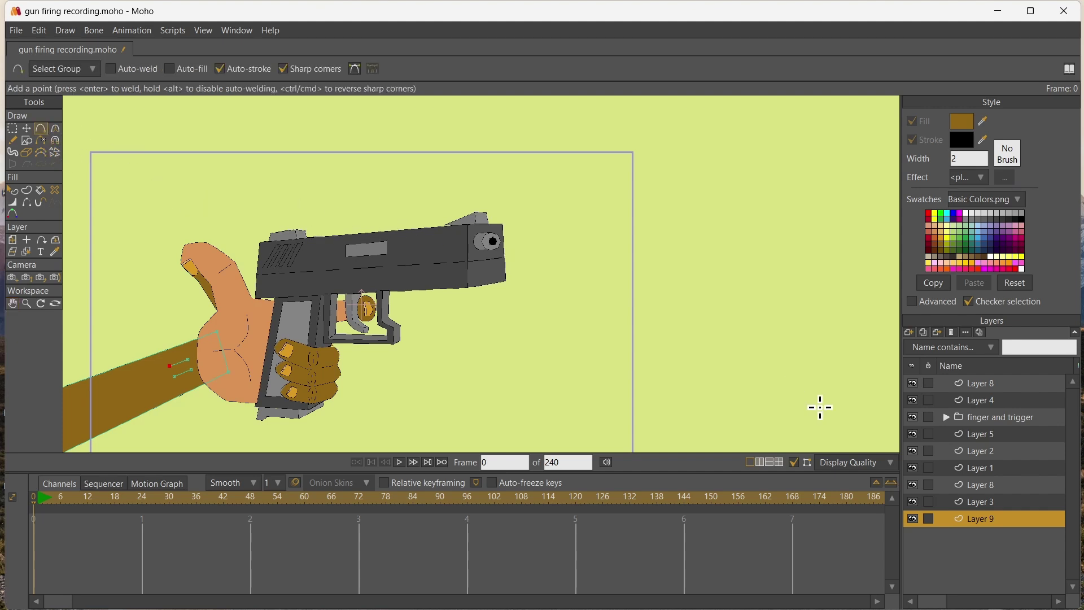
left_click(981, 383)
left_click(909, 333)
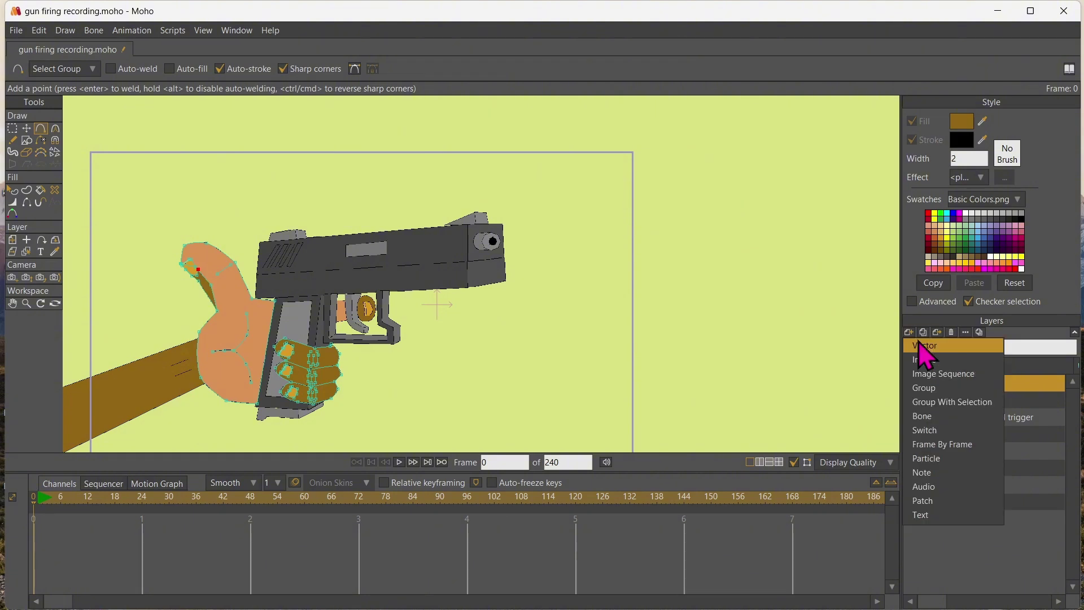
left_click(921, 345)
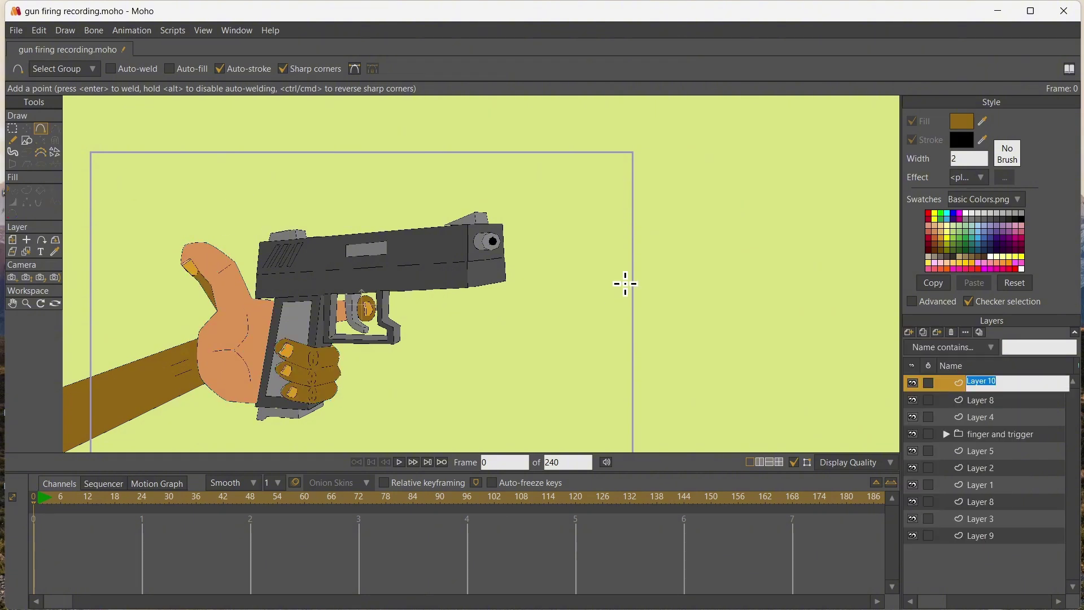
type("flame 1")
key("Return")
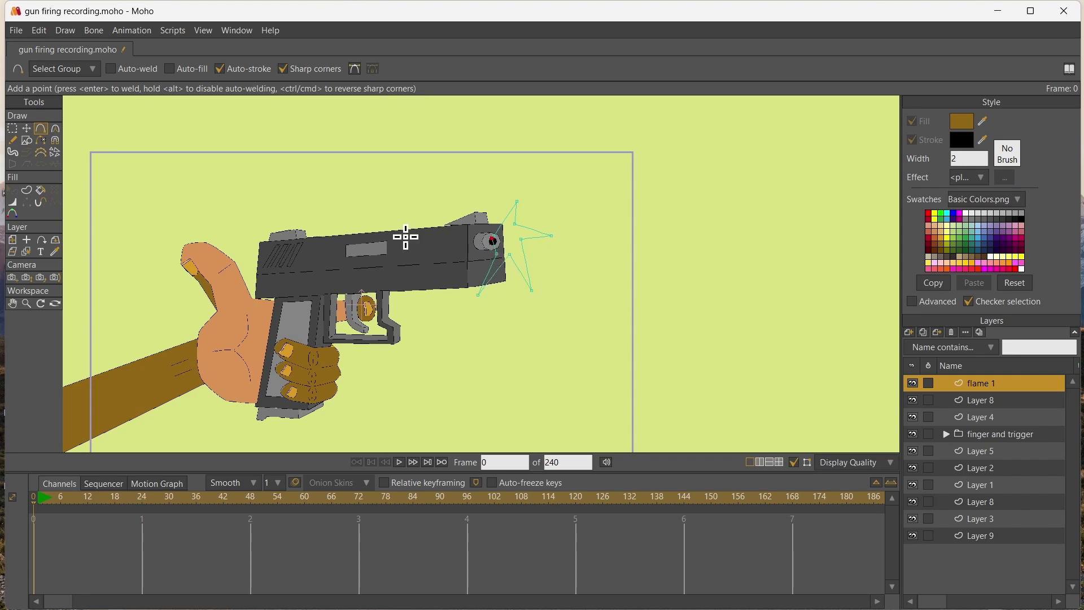
- Fill the star-shaped flame outline at the gun's muzzle with yellow
key("ctrl+a")
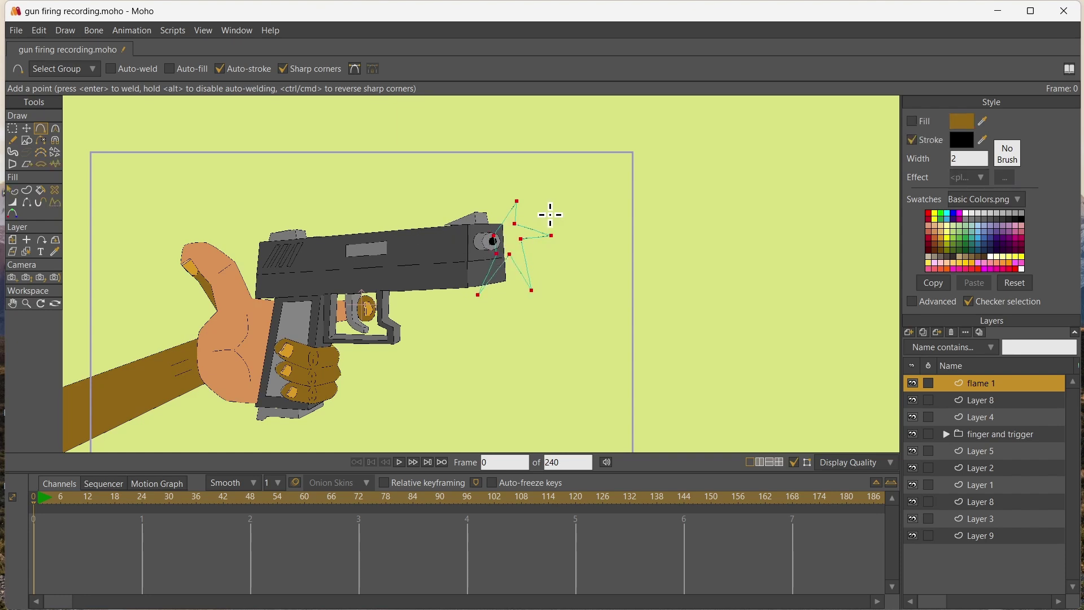
left_click(939, 219)
key("p")
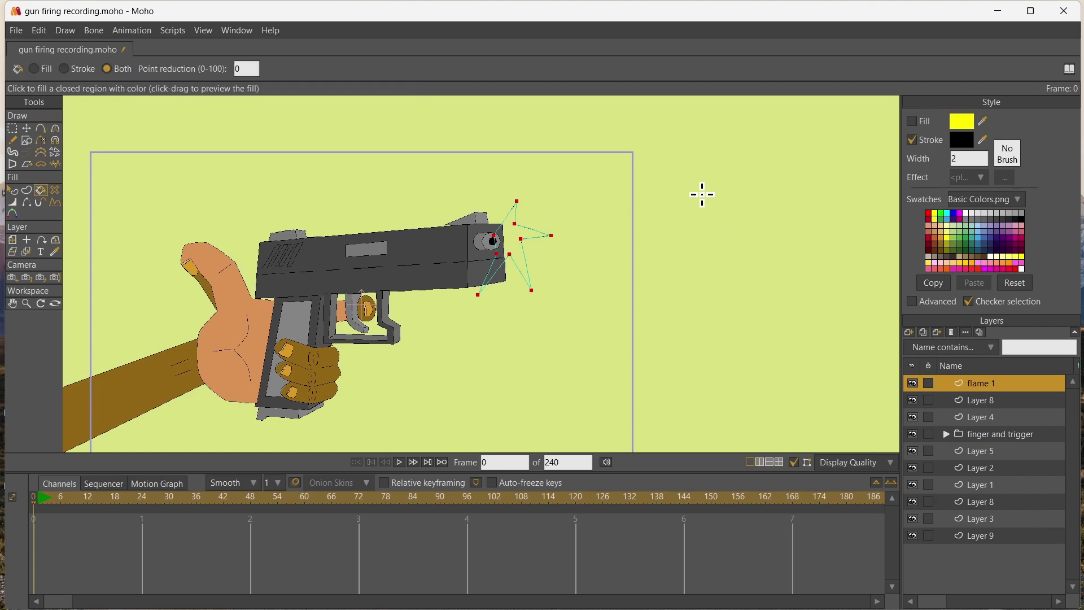
left_click(514, 249)
scroll(514, 248, "up", 3)
scroll(468, 239, "up", 1)
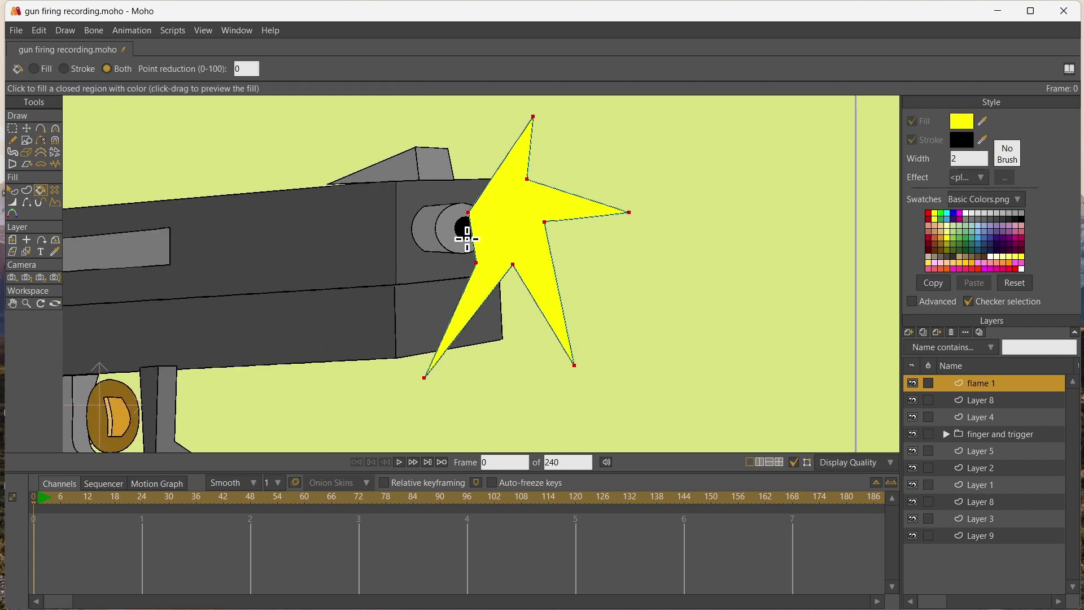
- Place a roughly half-size copy of the star outline inside the yellow muzzle flame and fill it with red
key("t")
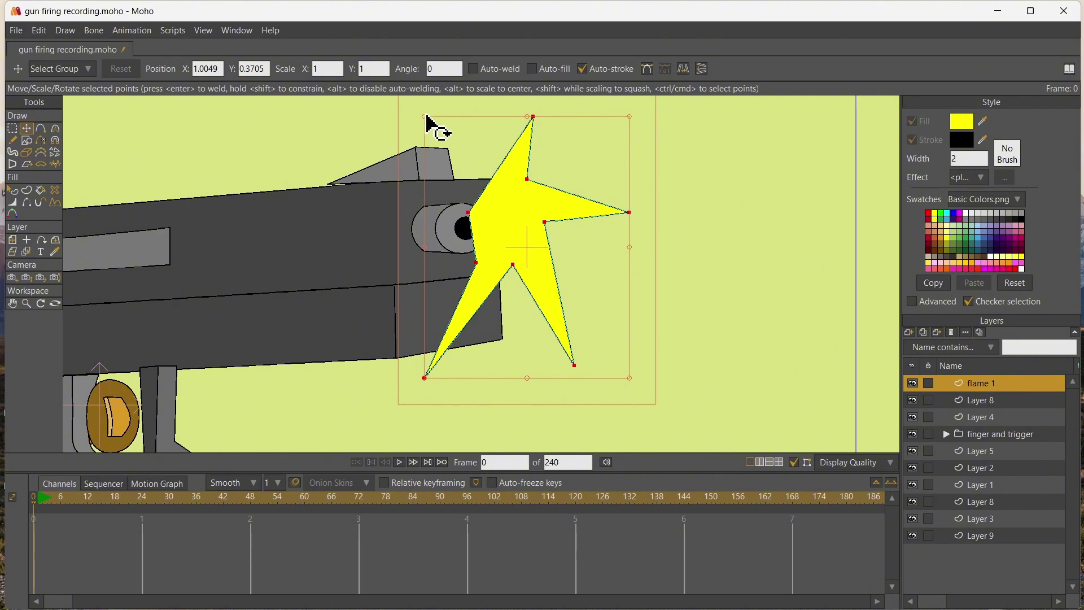
left_click_drag(428, 119, 525, 232)
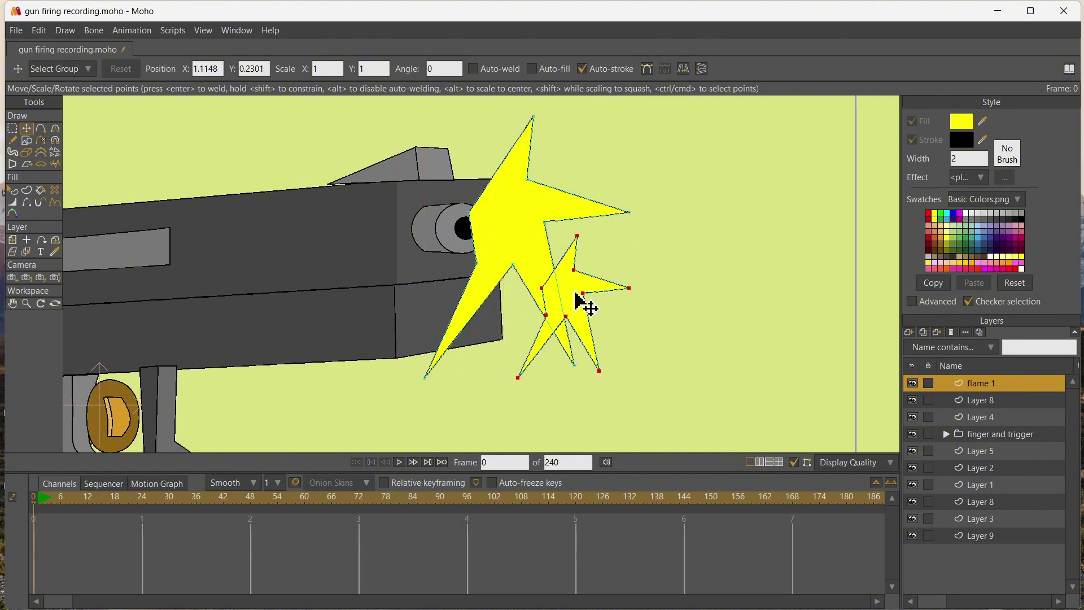
left_click_drag(583, 305, 526, 224)
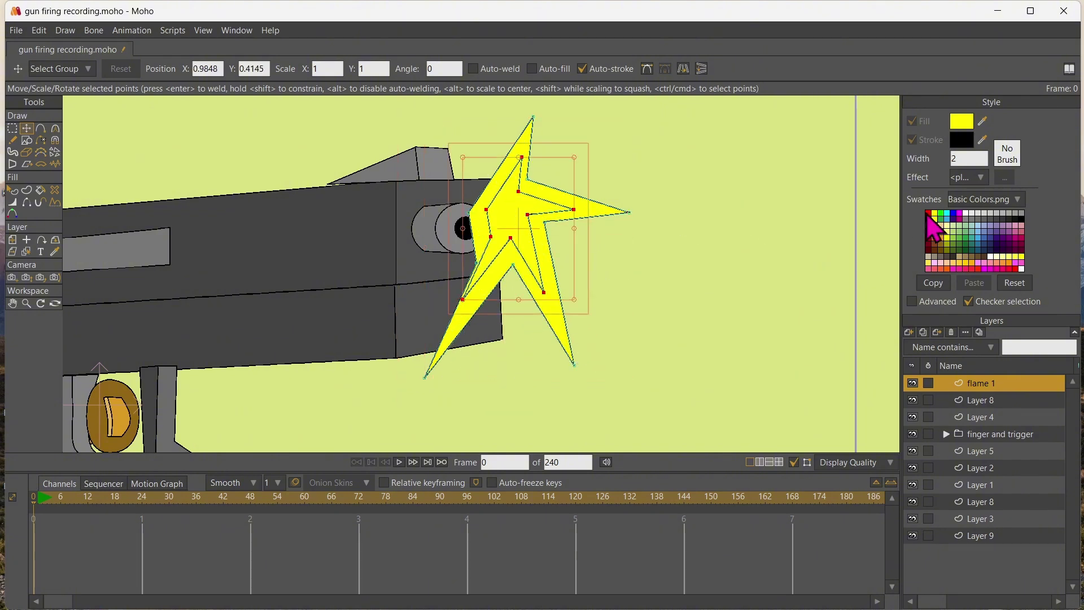
key("p")
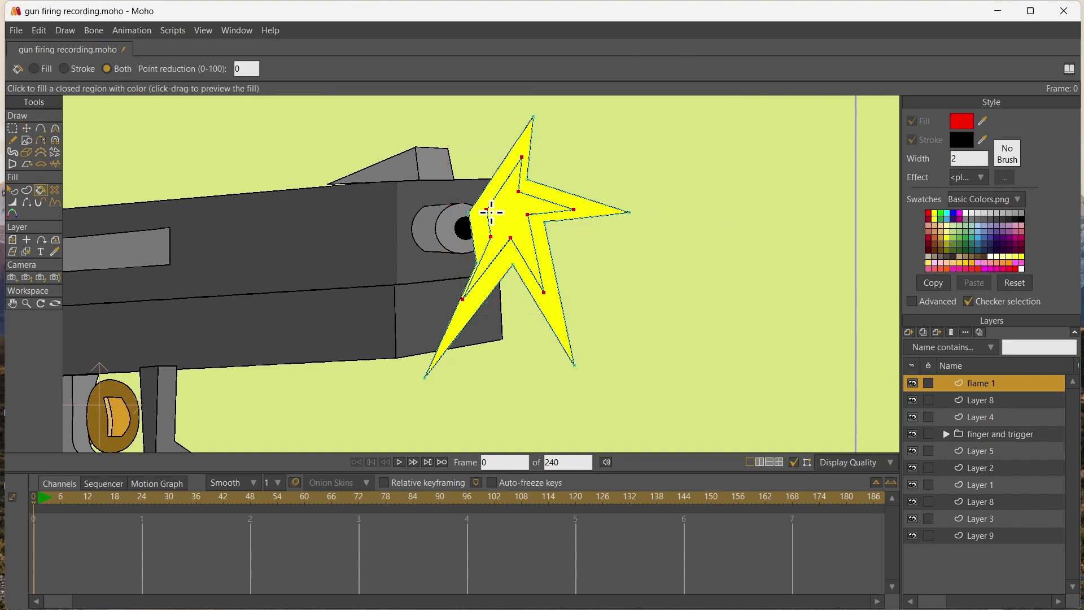
left_click(515, 213)
- Reshape the muzzle side of the yellow and red stars and extend the red star's lower-left tip into the yellow spike
left_click(26, 128)
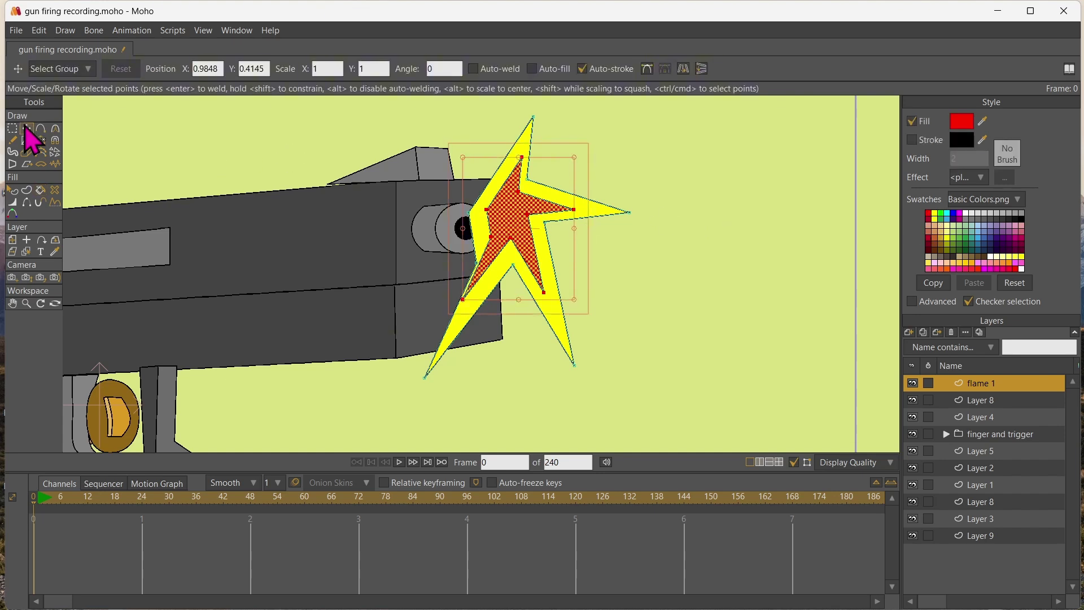
left_click(465, 301)
left_click_drag(464, 298, 469, 247)
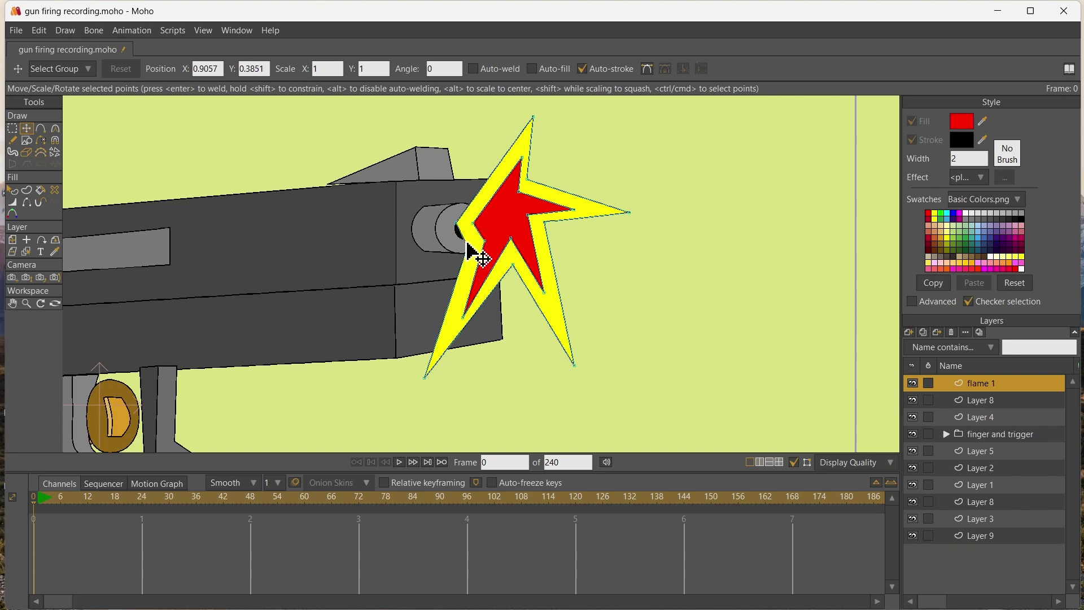
left_click_drag(466, 309, 450, 326)
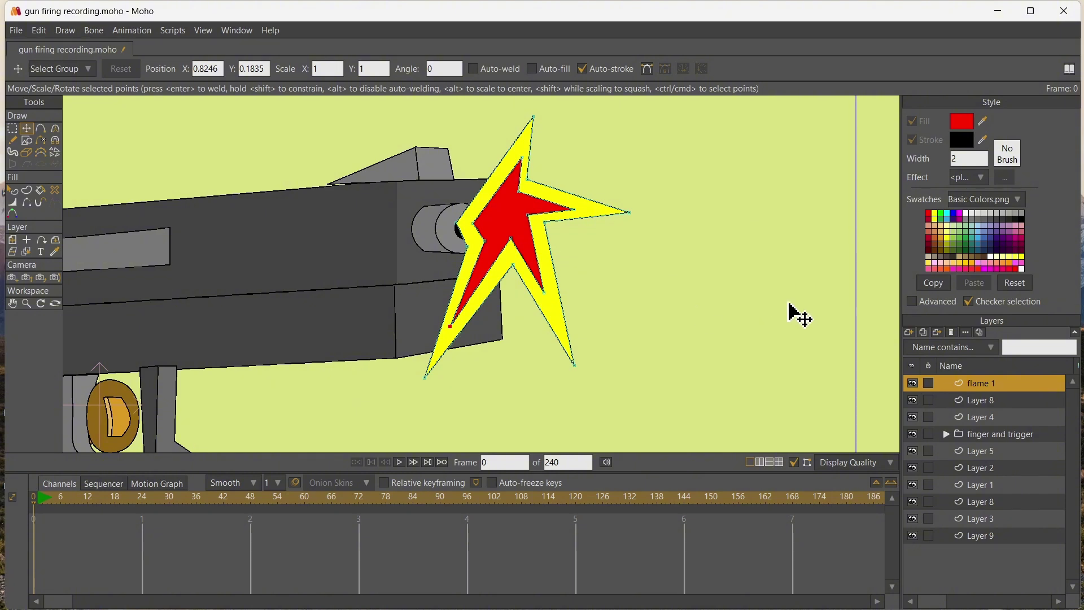
scroll(695, 309, "down", 5)
scroll(703, 319, "up", 5)
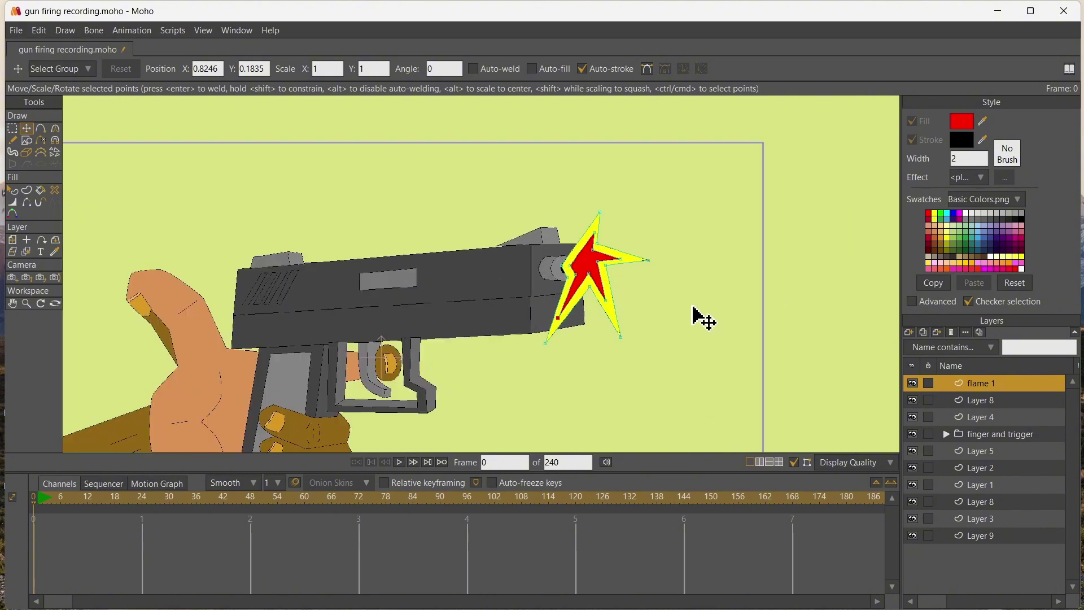
- Duplicate the flame 1 layer and rotate the whole flame in the copy counterclockwise around the gun's muzzle
left_click(923, 332)
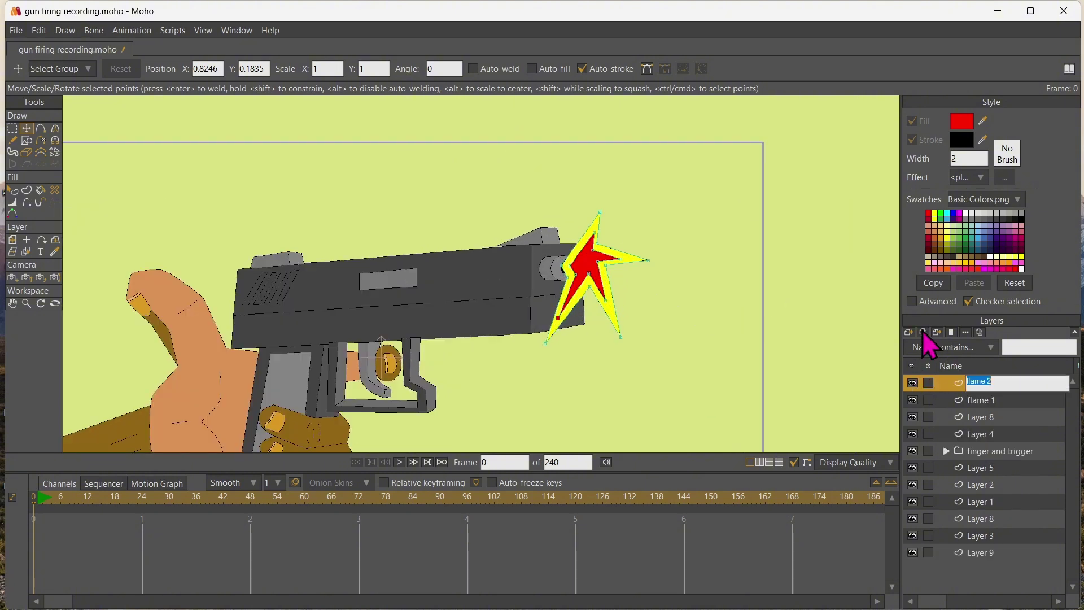
left_click(13, 128)
left_click_drag(540, 195, 670, 388)
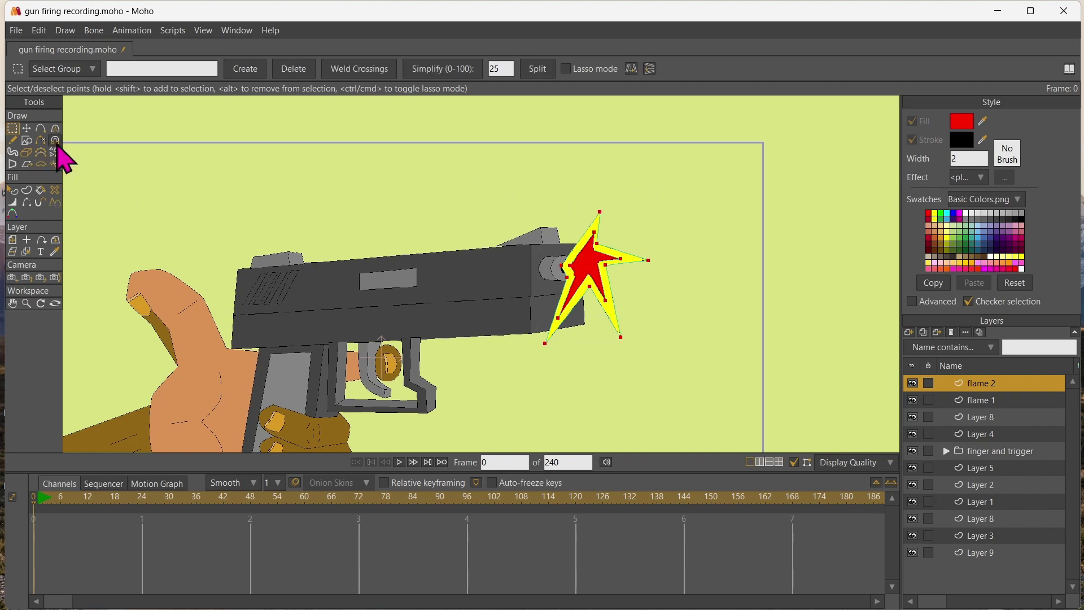
left_click(27, 129)
left_click_drag(539, 241, 545, 323)
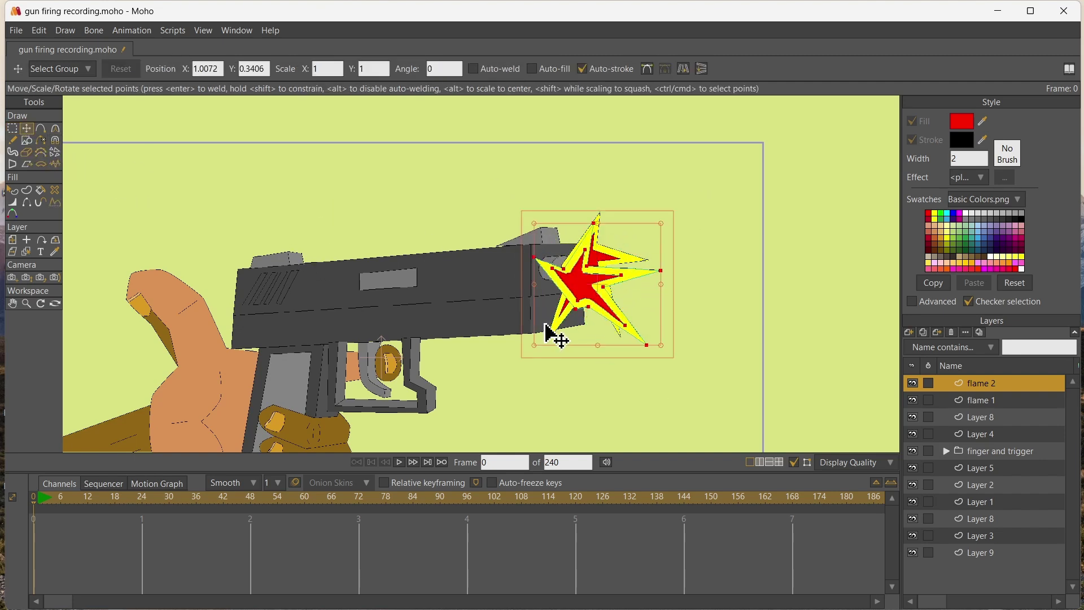
left_click_drag(574, 285, 566, 275)
- Rotate the flame 2 star a little further counterclockwise, enlarge it slightly and reposition it over the muzzle
left_click_drag(516, 243, 568, 273)
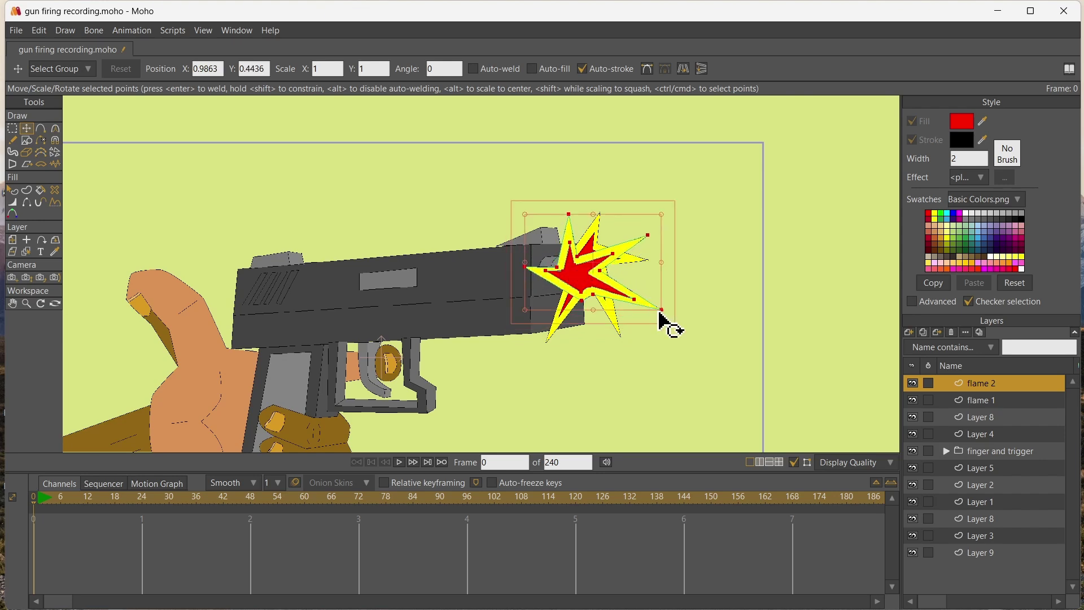
left_click_drag(525, 215, 486, 183)
left_click_drag(557, 243, 572, 249)
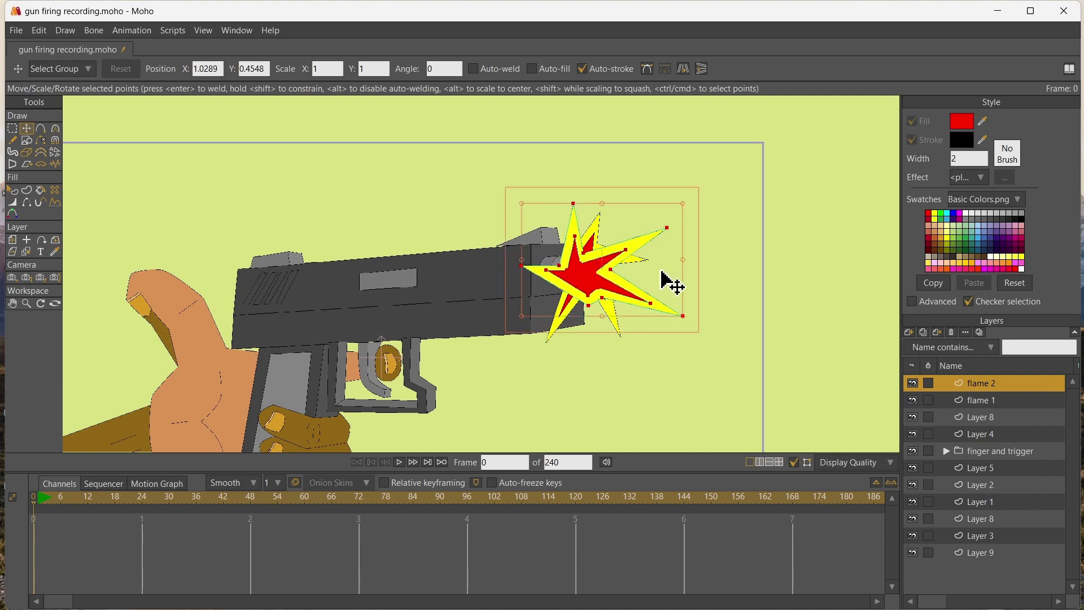
- Duplicate the flame 2 layer, rotate the copied flame clockwise and reposition it over the muzzle
left_click(924, 332)
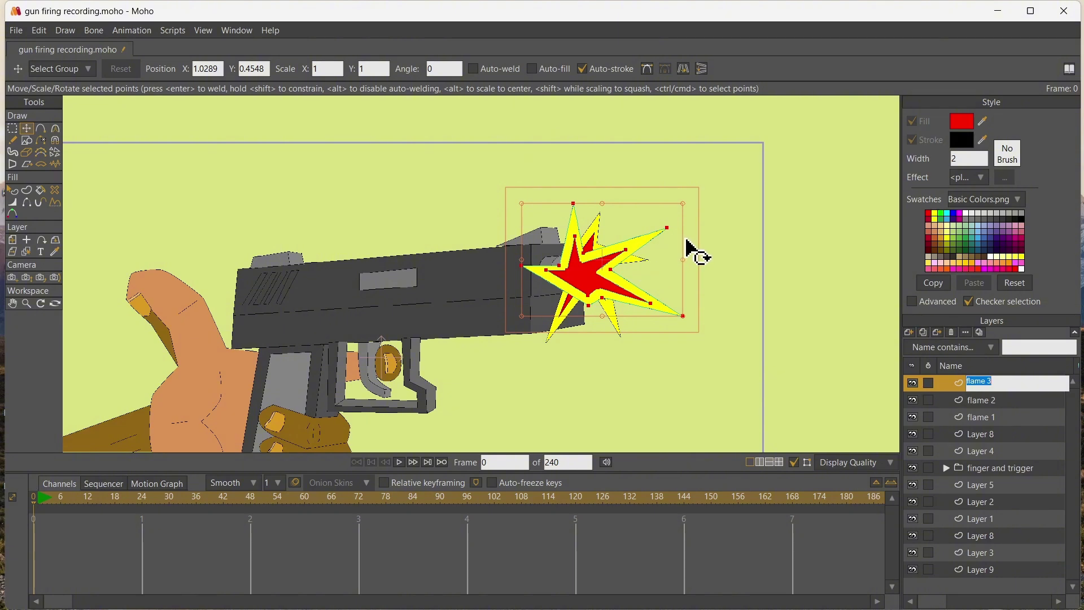
left_click_drag(688, 243, 695, 333)
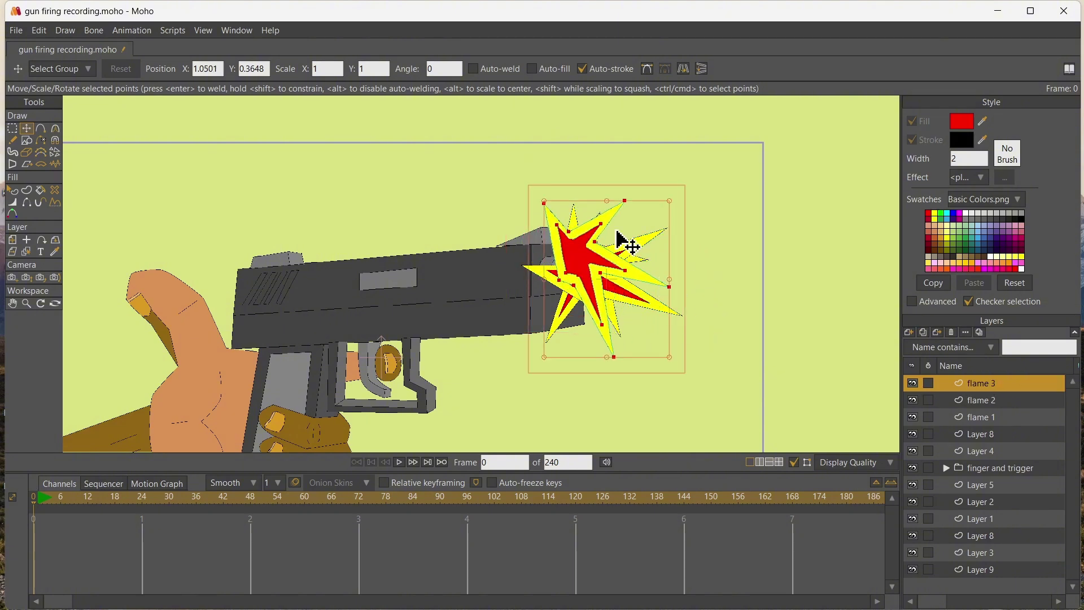
left_click_drag(594, 253, 603, 263)
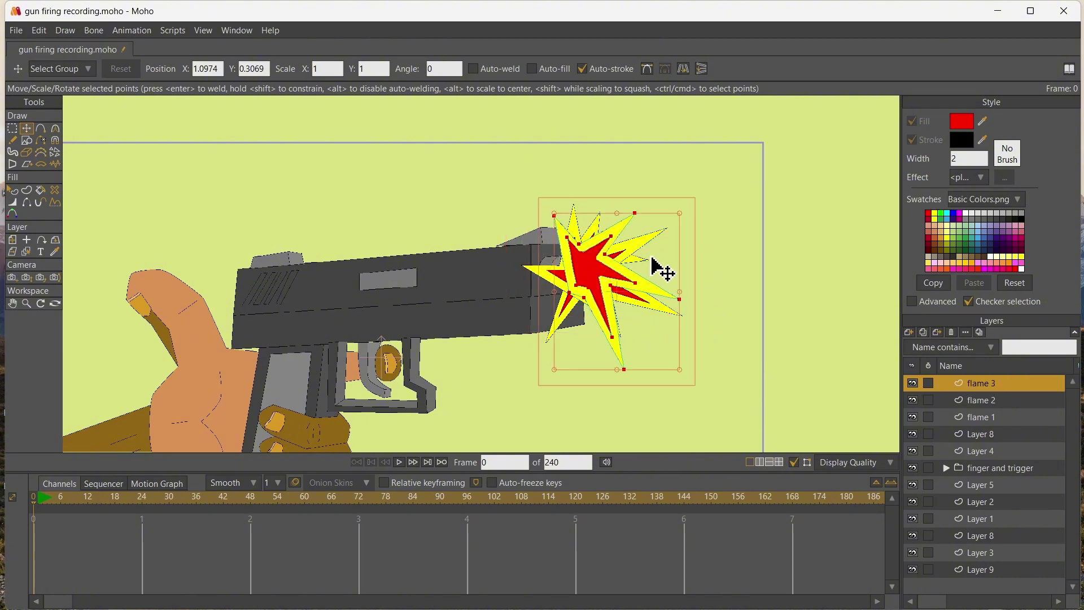
left_click_drag(683, 252, 682, 254)
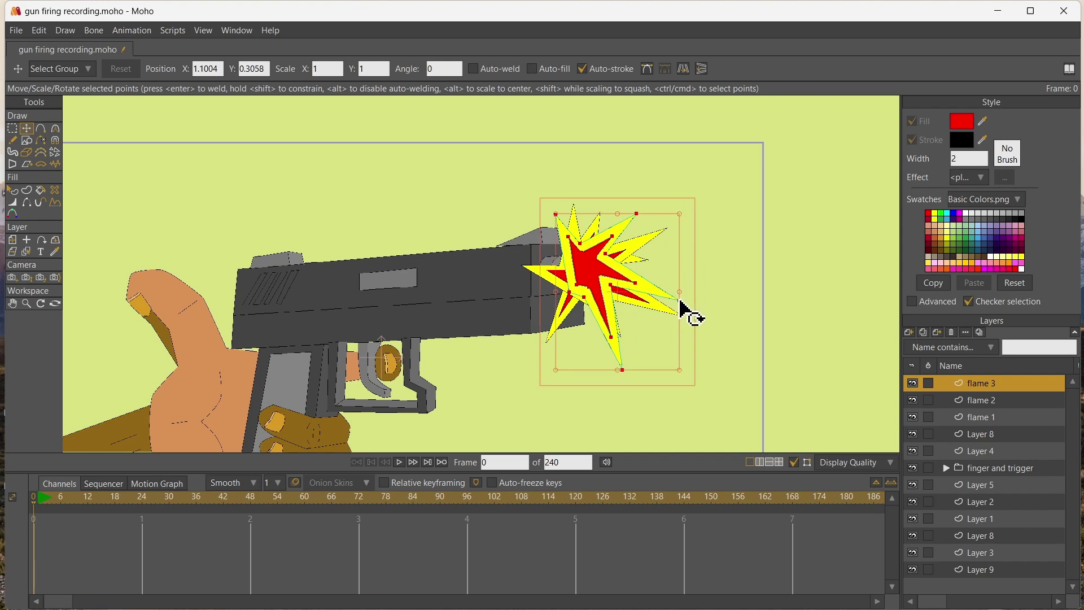
- Reshape the flame 3 star by raising its right-hand spike and shifting its bottom spike to the left
left_click_drag(679, 299, 638, 272)
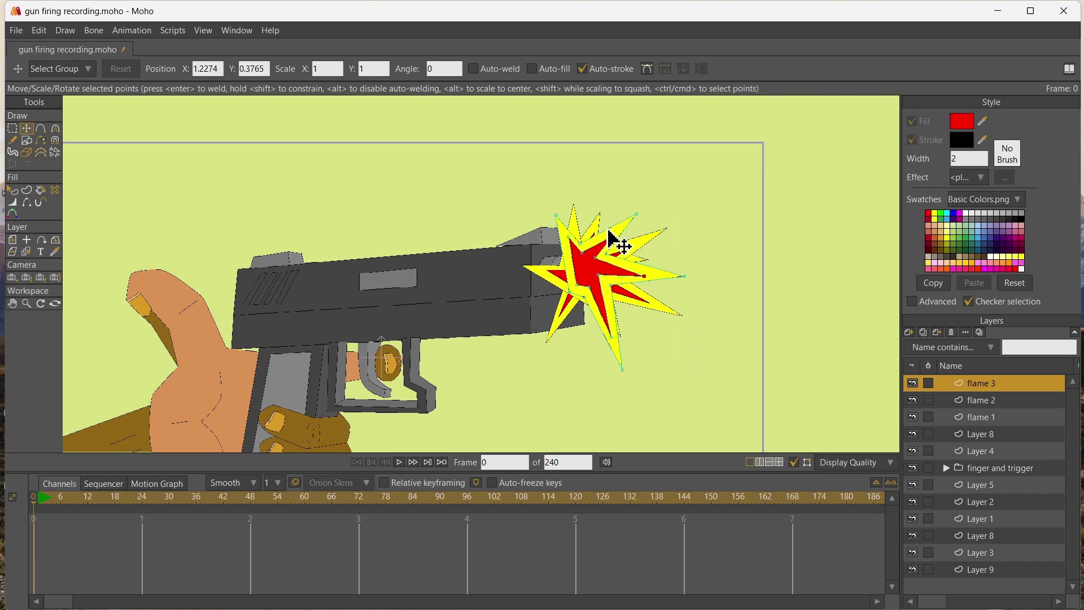
left_click_drag(622, 371, 587, 375)
left_click_drag(610, 337, 593, 328)
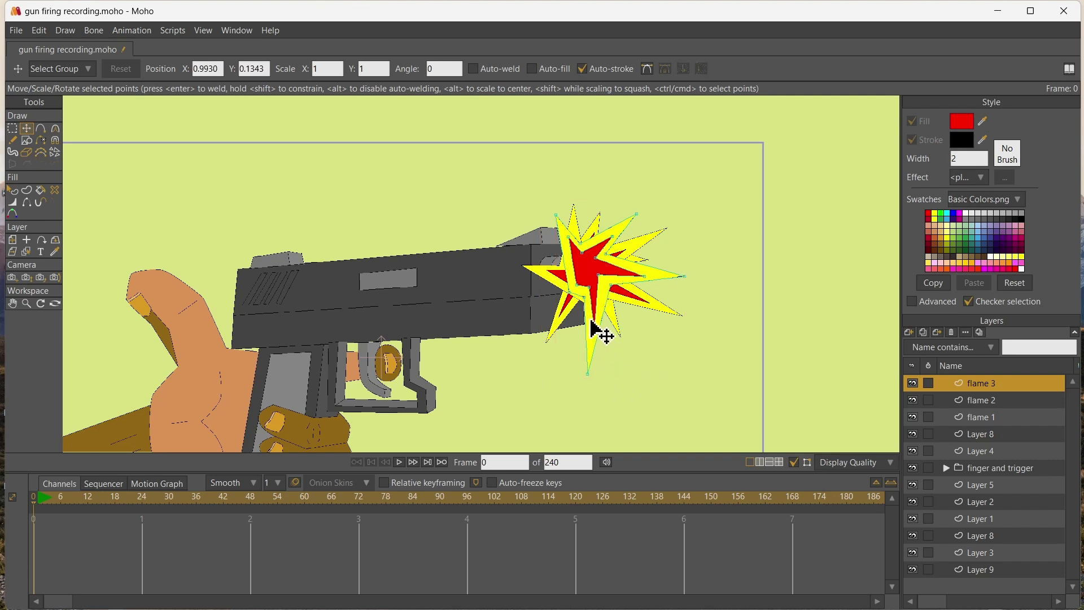
left_click_drag(576, 285, 571, 285)
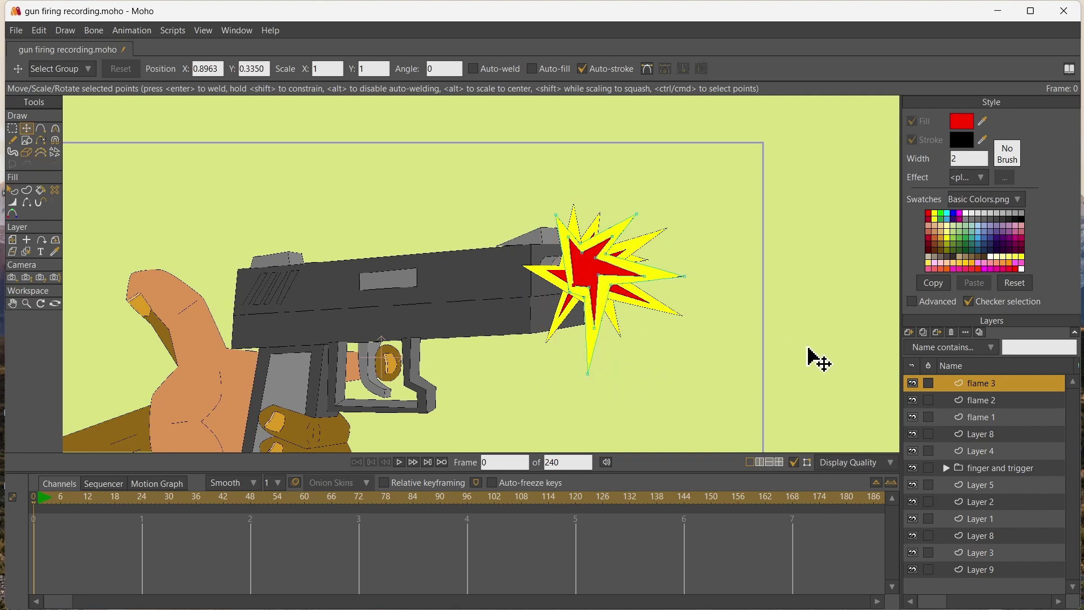
- Duplicate the flame 3 layer, name the copy "no flame" and delete all of its artwork
left_click(923, 333)
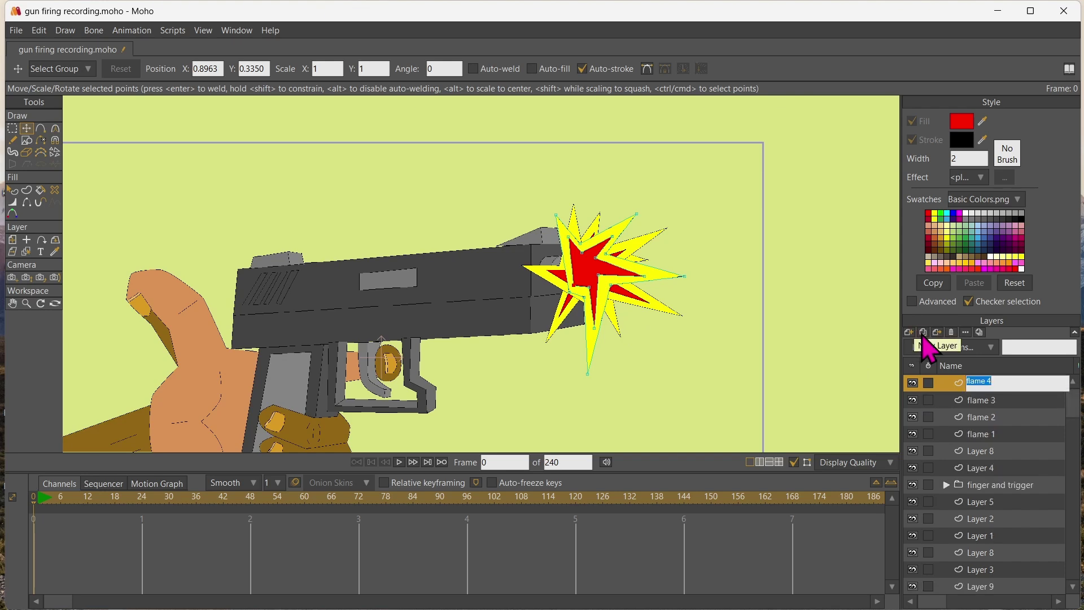
type("no flame")
key("Return")
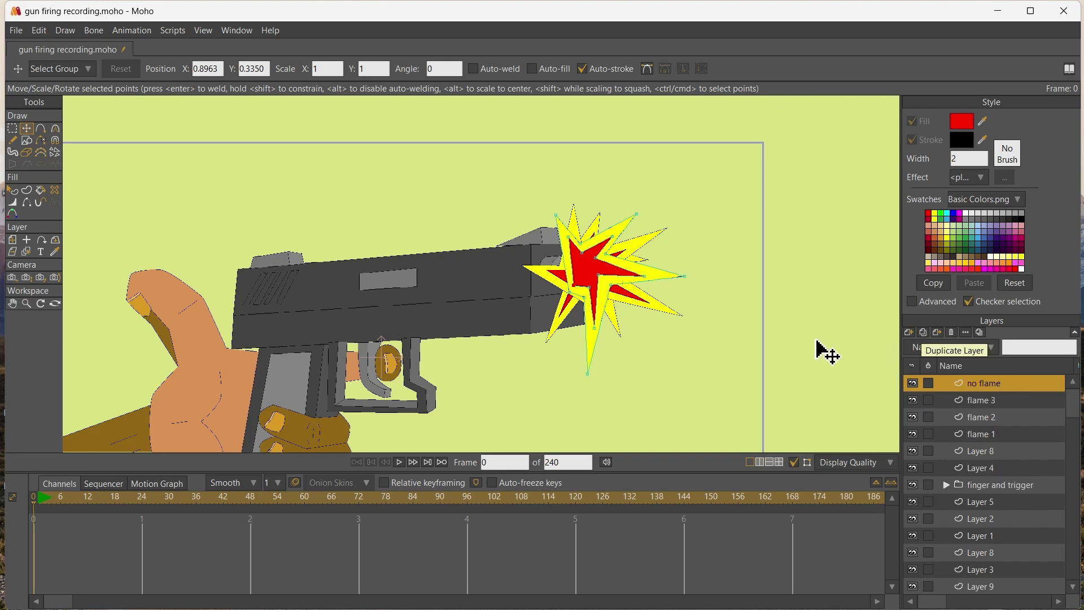
left_click(13, 129)
left_click_drag(429, 170, 733, 405)
left_click(734, 404)
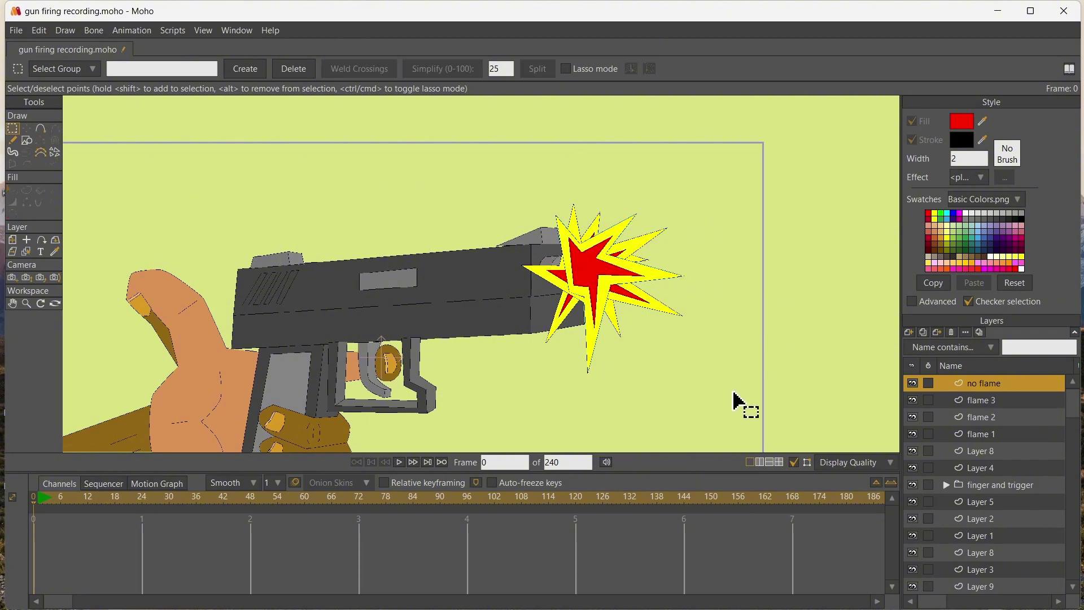
- Add a new switch layer above the no flame layer and name it "blick fire"
left_click(908, 332)
left_click(922, 432)
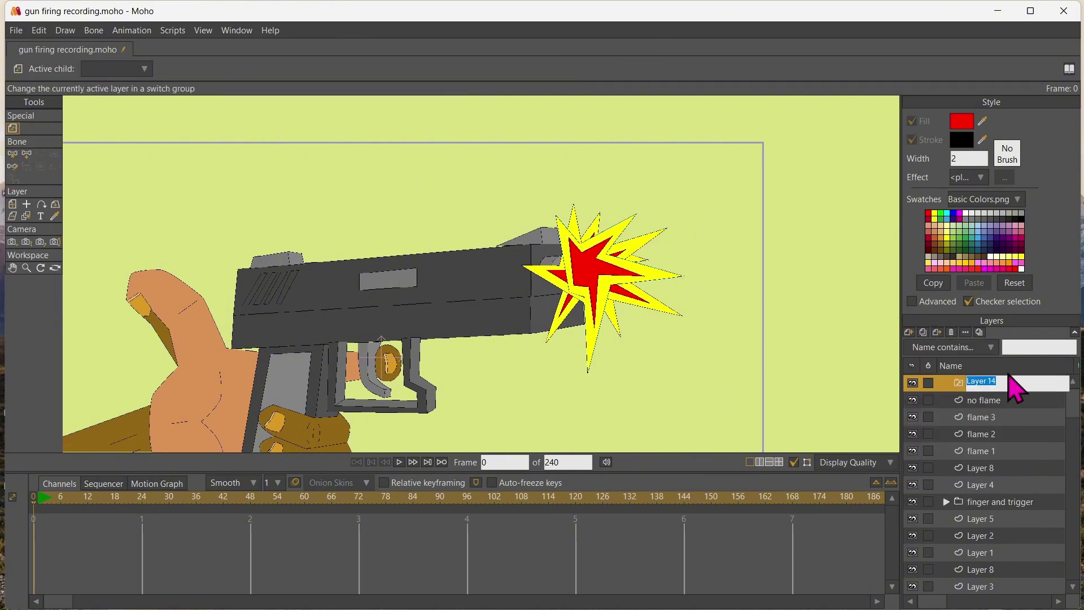
type("gi")
type("ick fire")
key("Return")
- Move the no flame, flame 3, flame 2 and flame 1 layers into the blick fire switch layer and make no flame active
left_click(1002, 401)
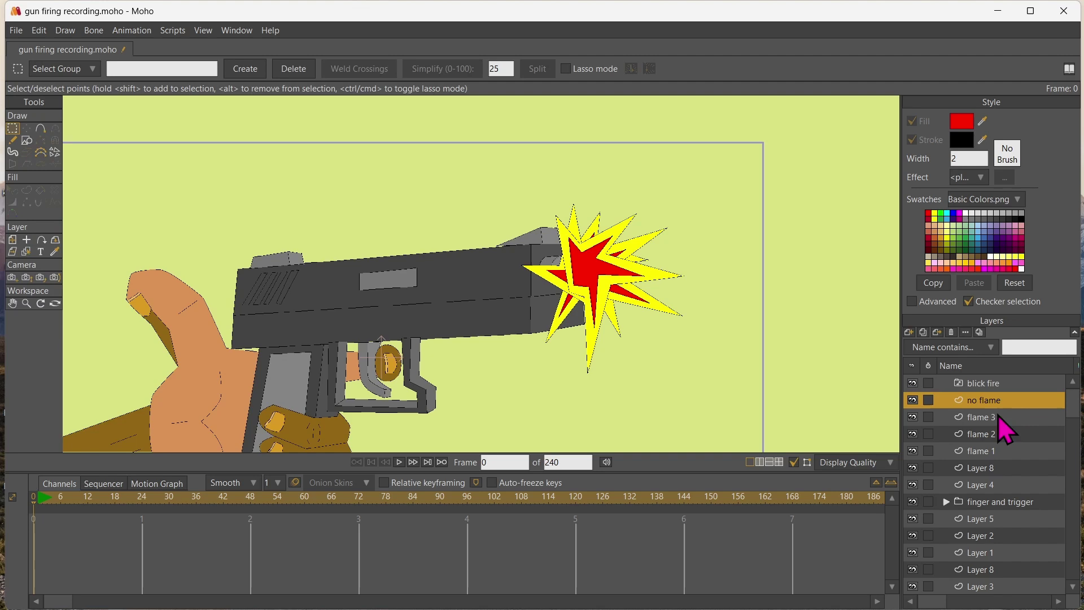
left_click(992, 451)
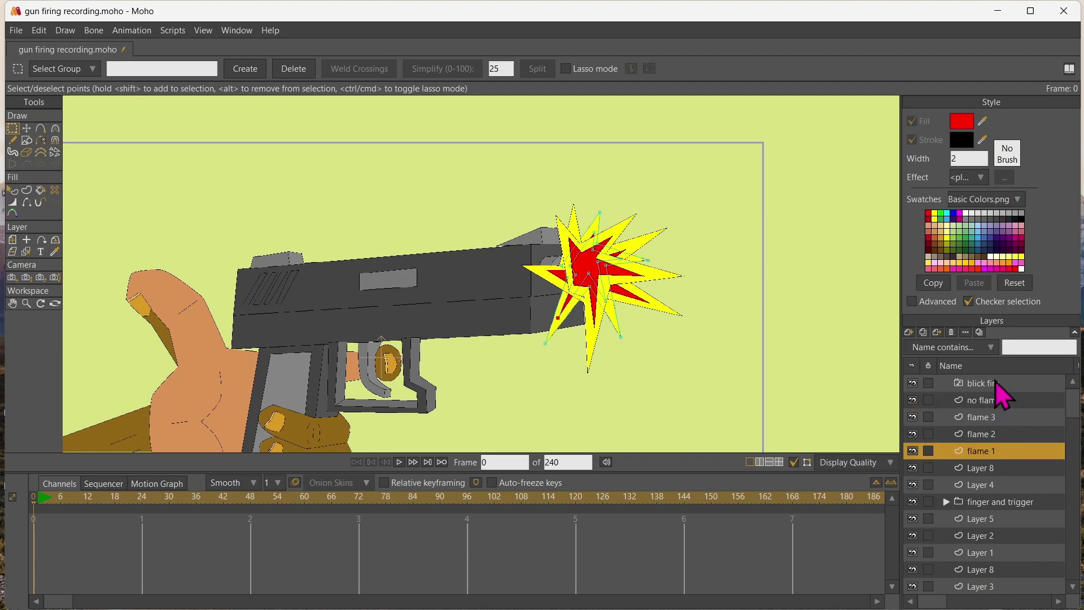
left_click(992, 398, "shift")
left_click_drag(991, 399, 993, 384)
left_click(948, 385)
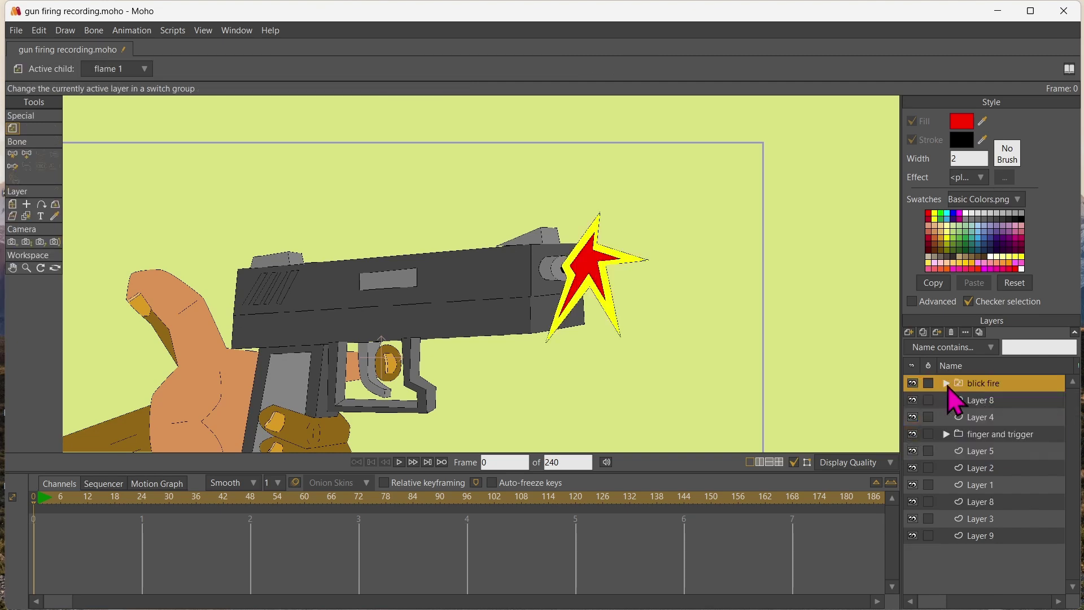
right_click(986, 395)
left_click(991, 433)
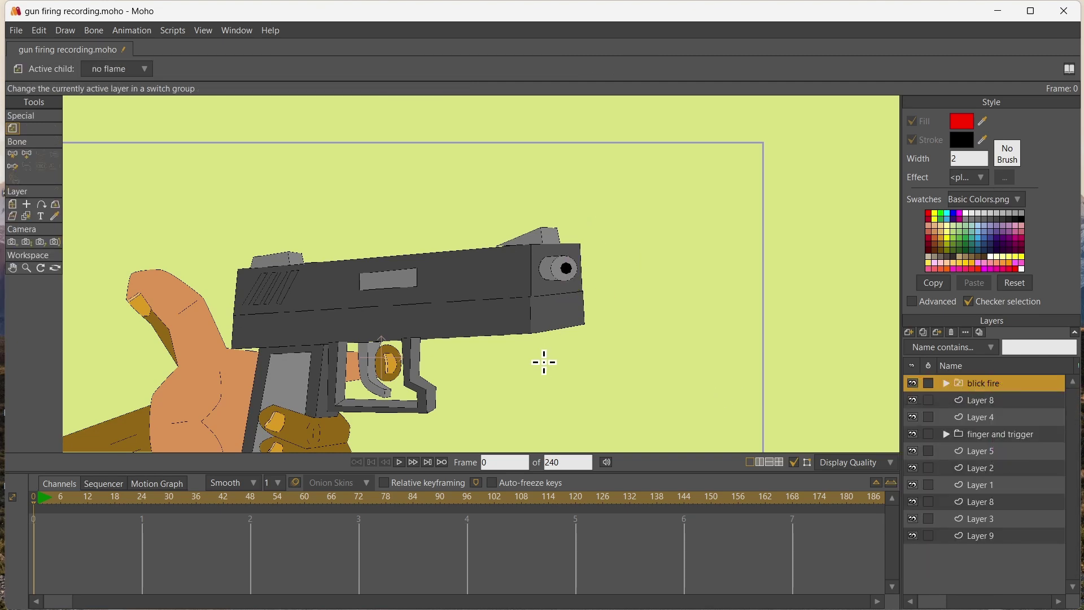
- Select the layer containing the upper part of the pistol and rename it "slide"
scroll(501, 326, "down", 2)
left_click(12, 269)
left_click_drag(305, 294, 358, 244)
left_click(26, 216)
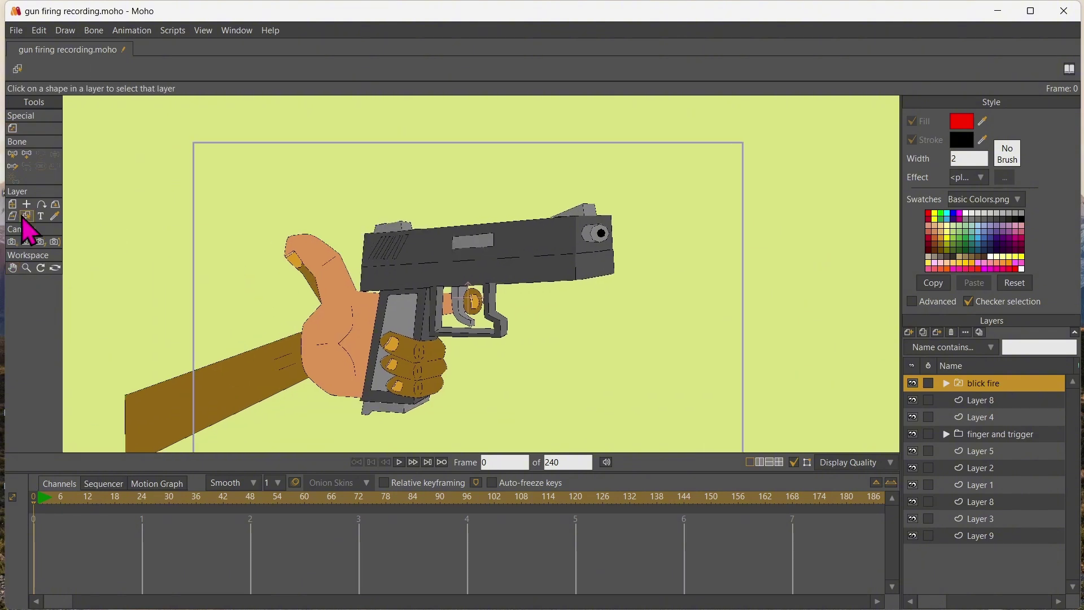
left_click(424, 235)
double_click(1001, 467)
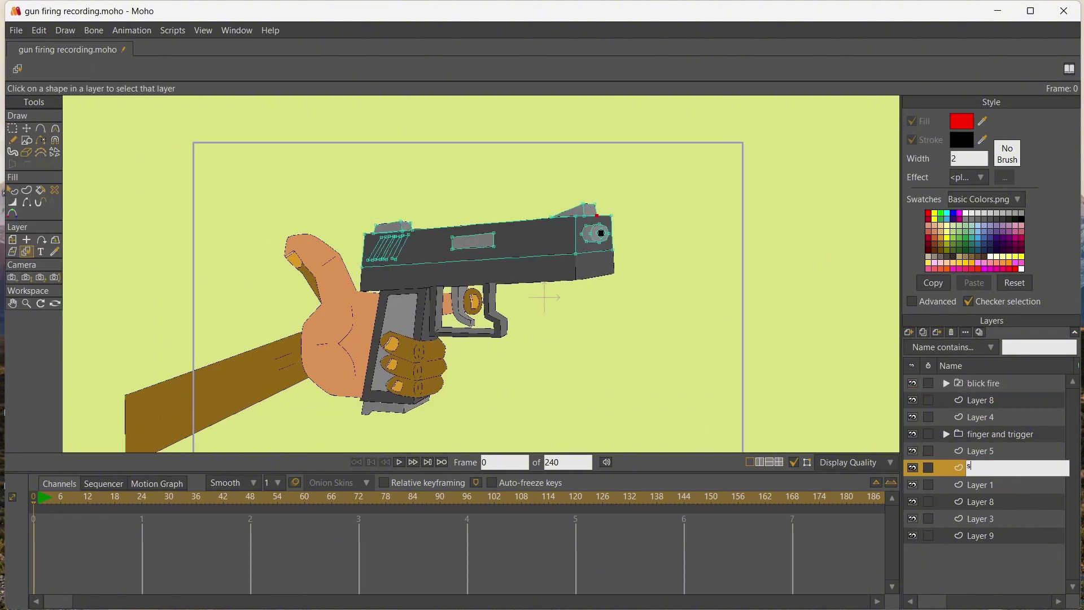
type("slide")
key("Return")
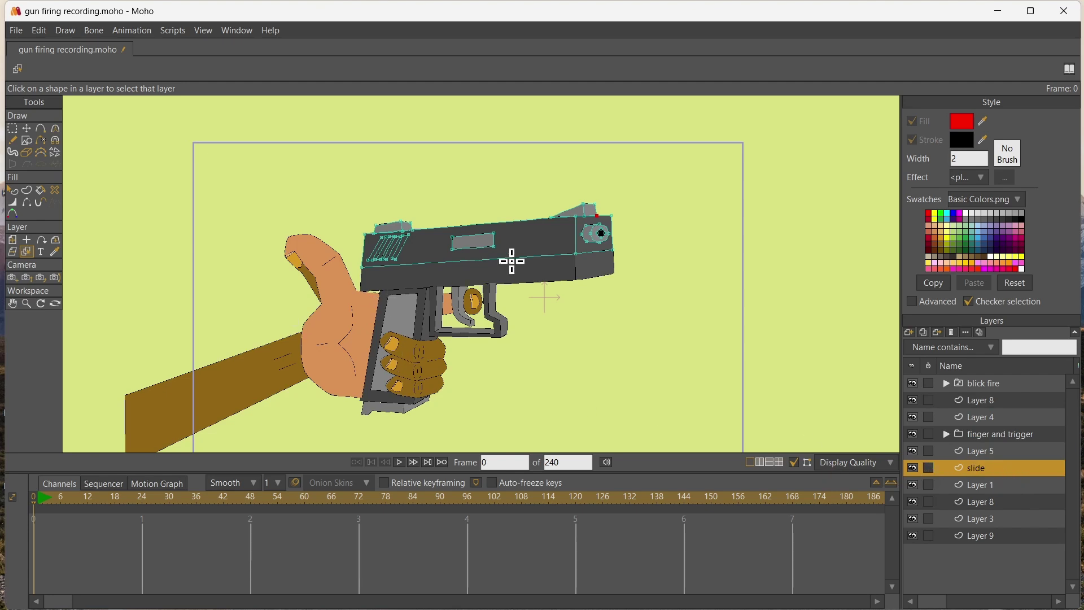
- Select the layer of the ejection port rectangle on the slide and shift it up to Y 0.01
scroll(512, 261, "up", 2)
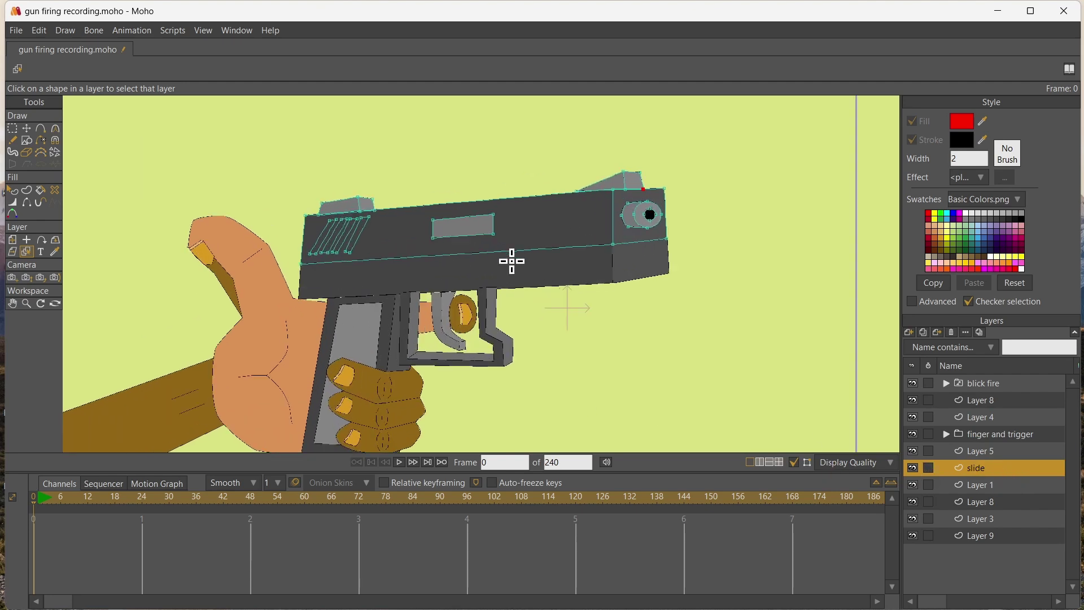
left_click(451, 230)
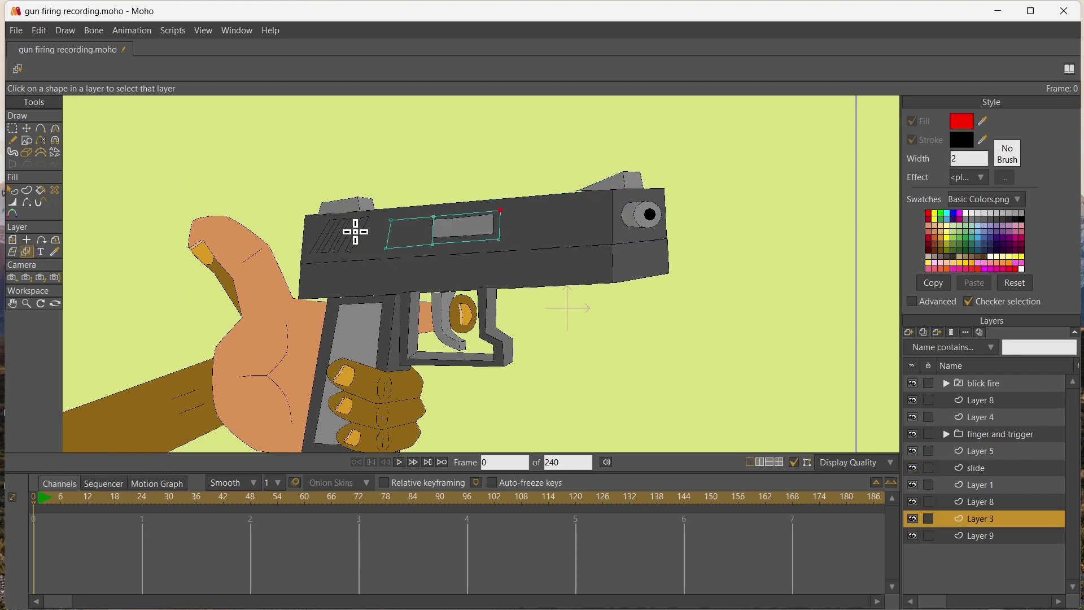
left_click(12, 240)
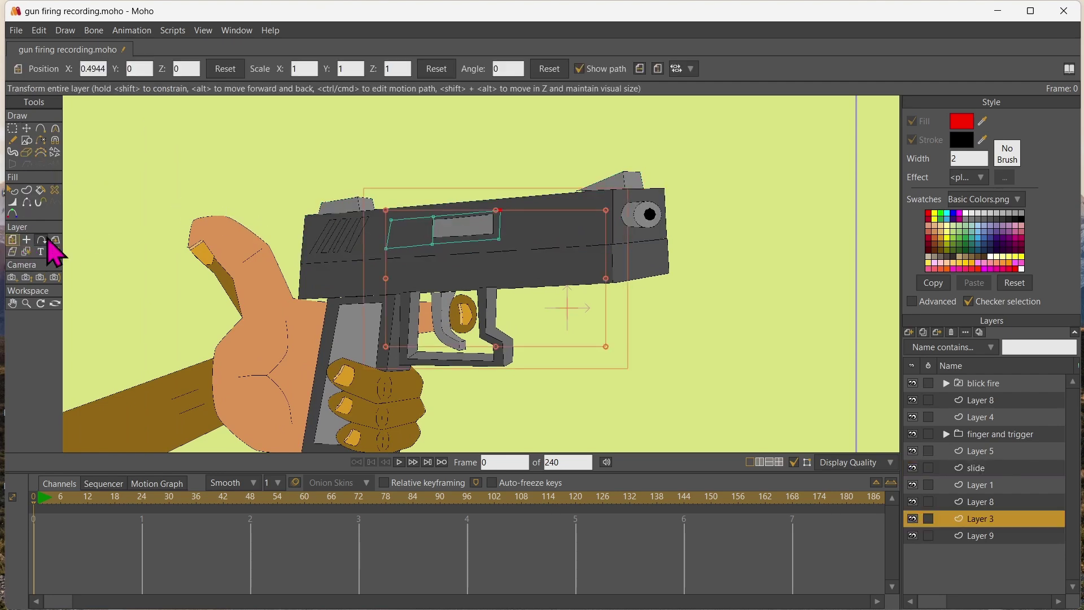
mouse_move(167, 240)
left_mouse_down()
mouse_move(182, 237)
mouse_move(165, 235)
left_mouse_up()
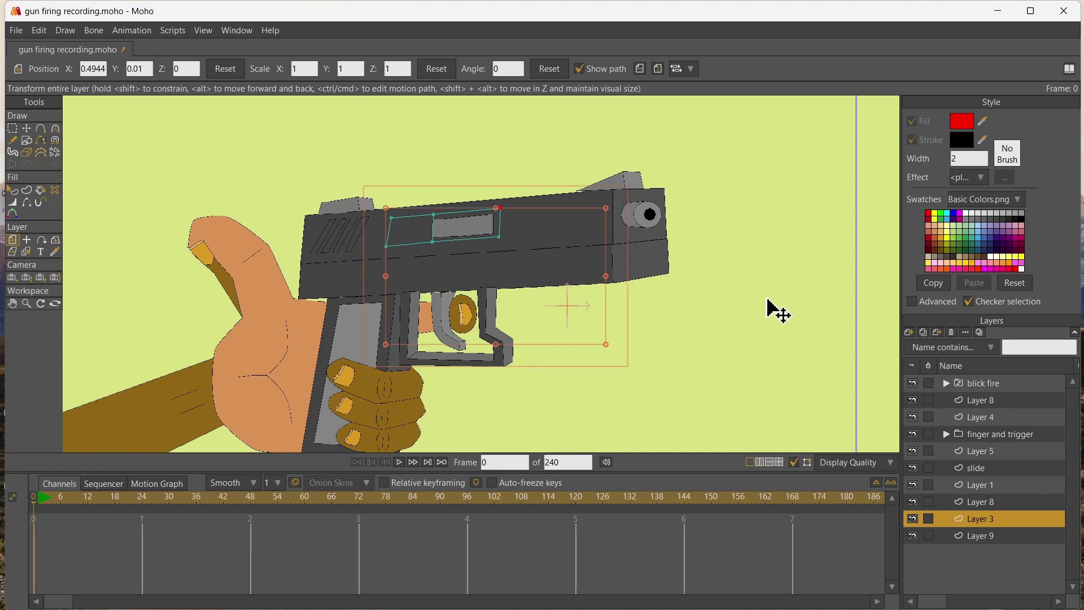
- Rename the layer of the ejection port rectangle on the slide to "back of slide"
double_click(995, 520)
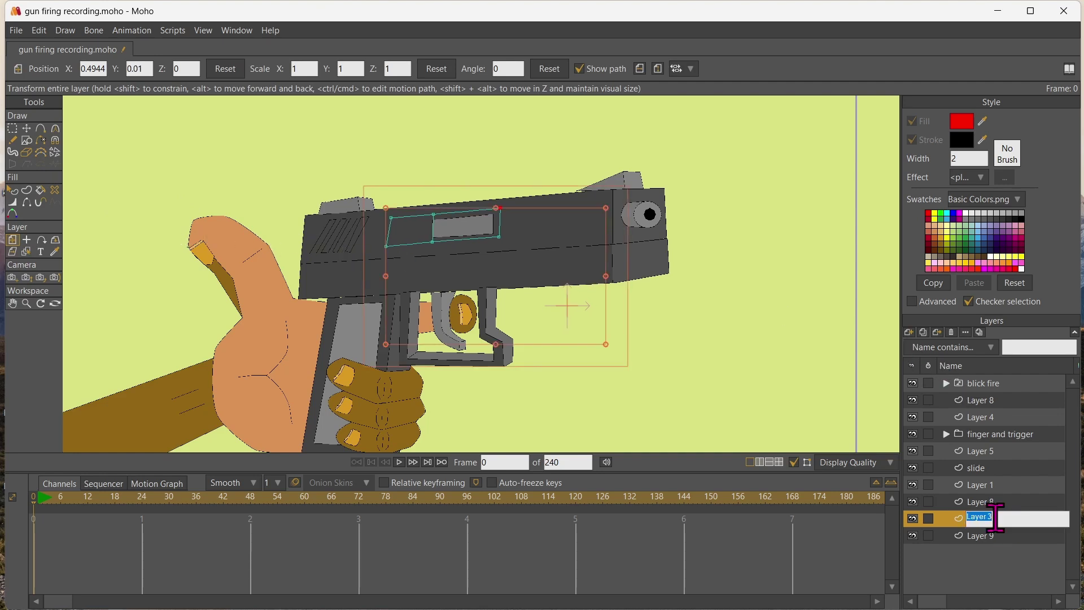
type("back of slide")
key("Return")
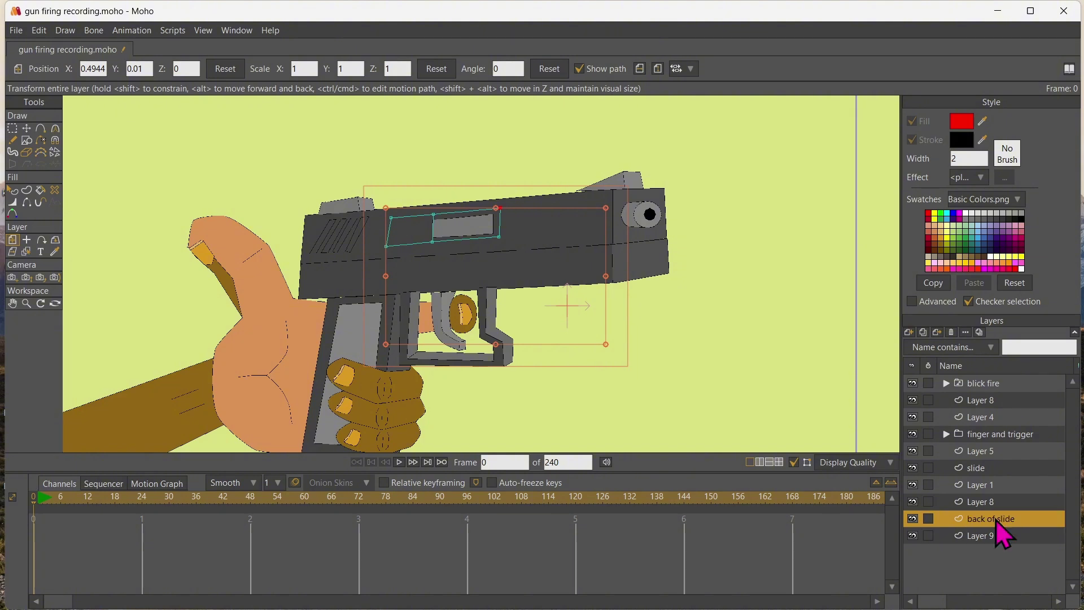
- Add a new vector layer above the blick fire layer and name it "shell"
left_click(985, 385)
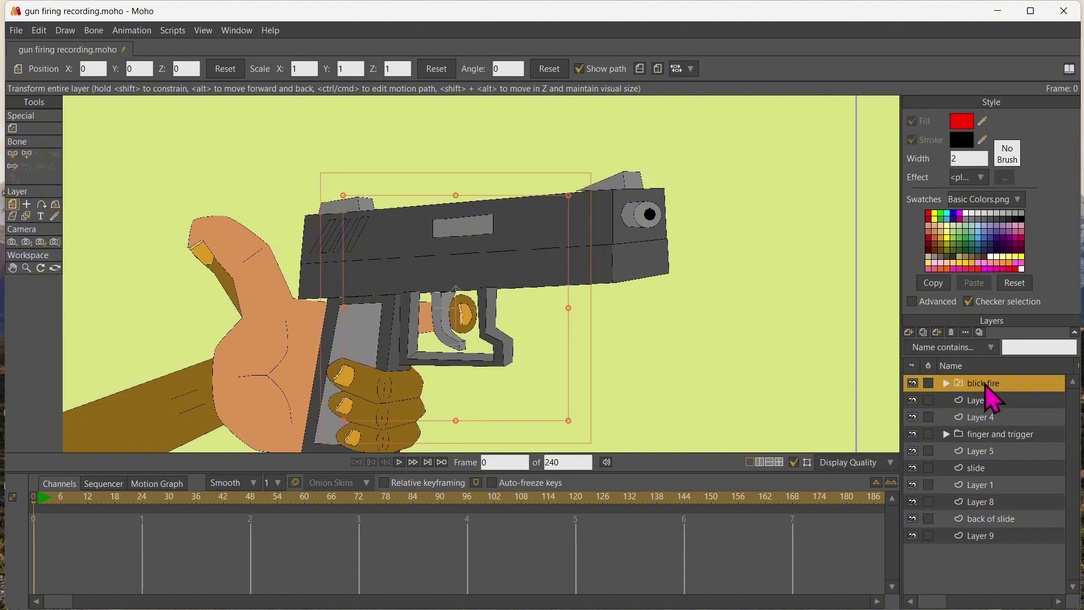
left_click(910, 332)
left_click(920, 347)
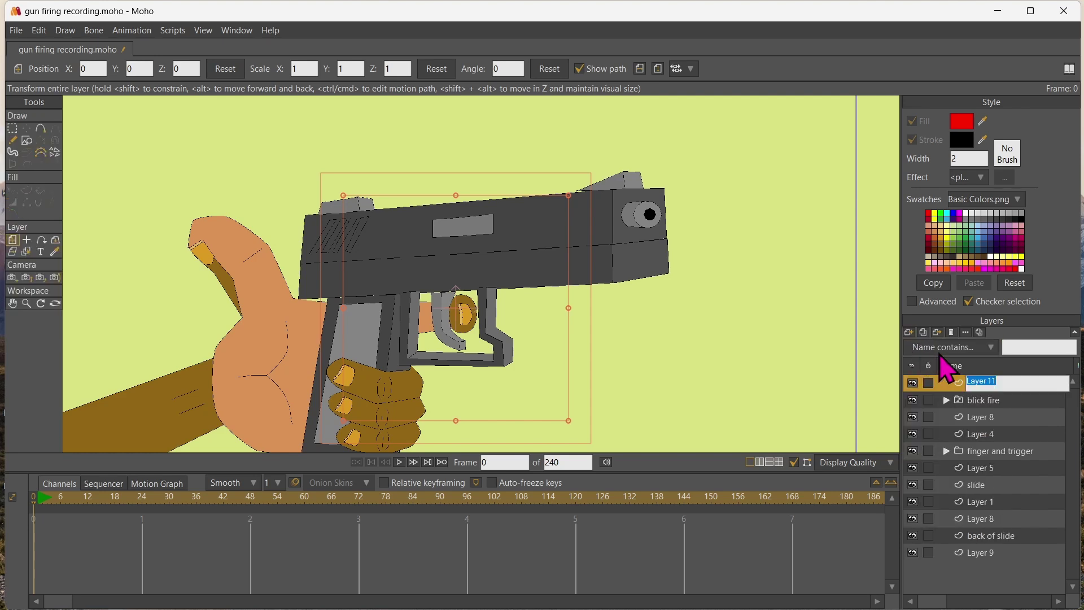
type("shell")
key("Return")
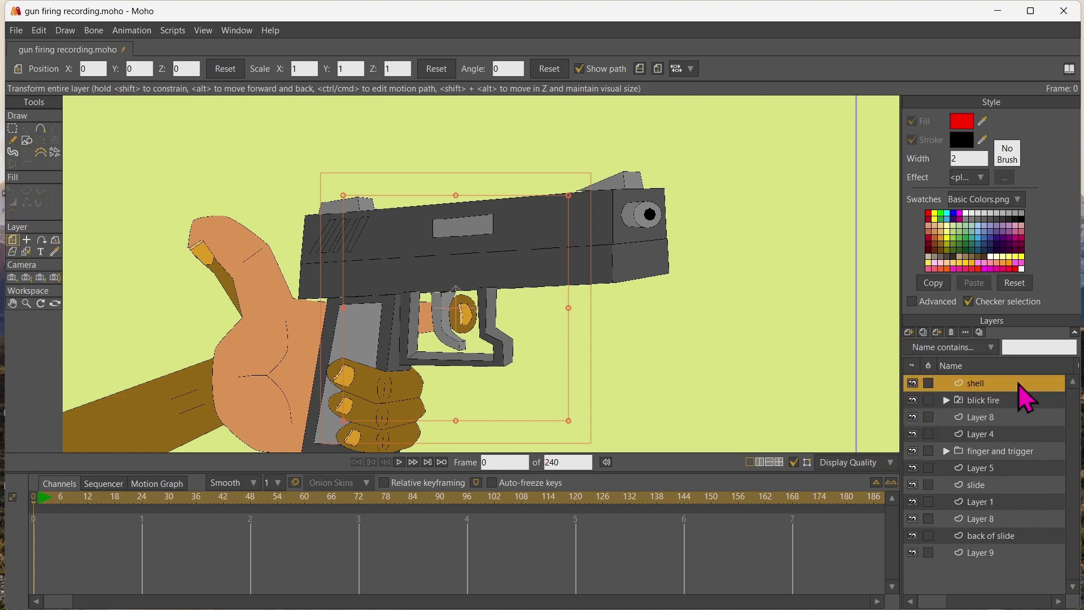
- Draw the outline of a shell beside the ejection port: a small circle joined to a body with a pointed end
scroll(443, 230, "up", 4)
left_click(27, 141)
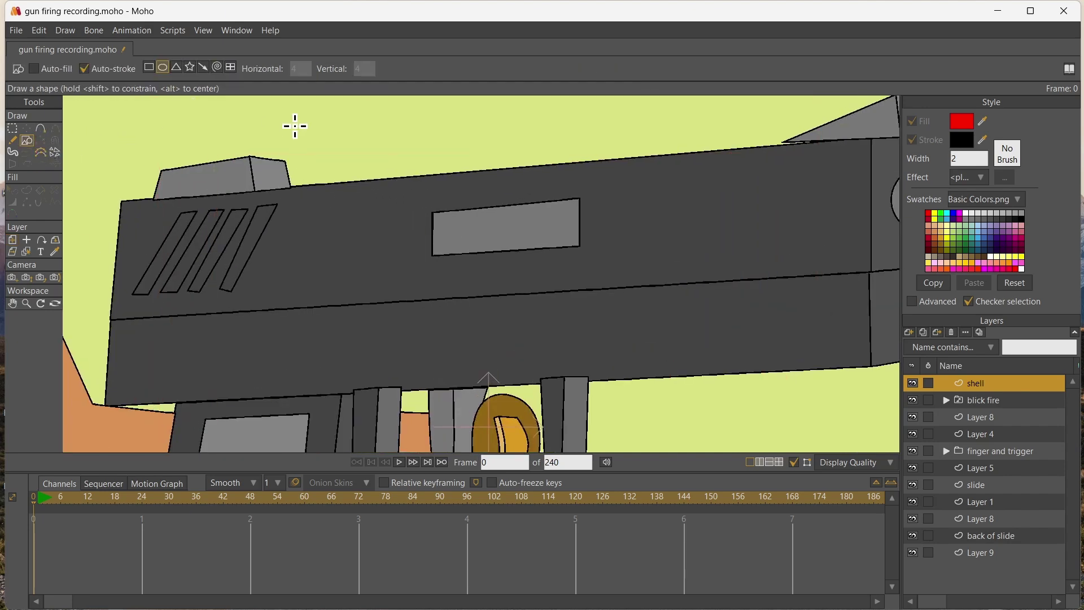
left_click_drag(395, 216, 428, 248)
left_click(40, 129)
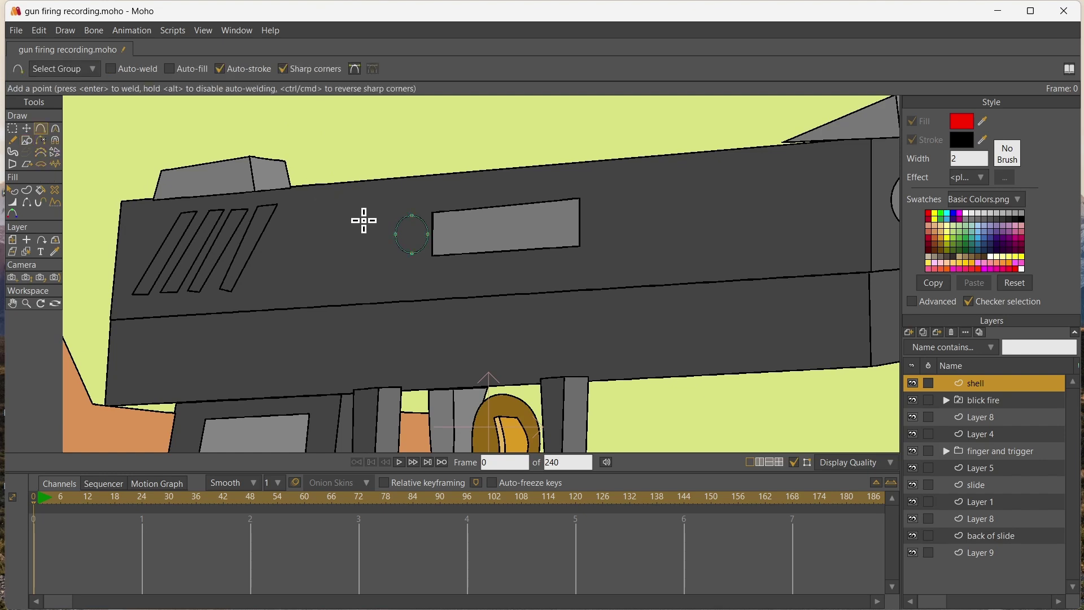
left_click_drag(363, 221, 353, 237)
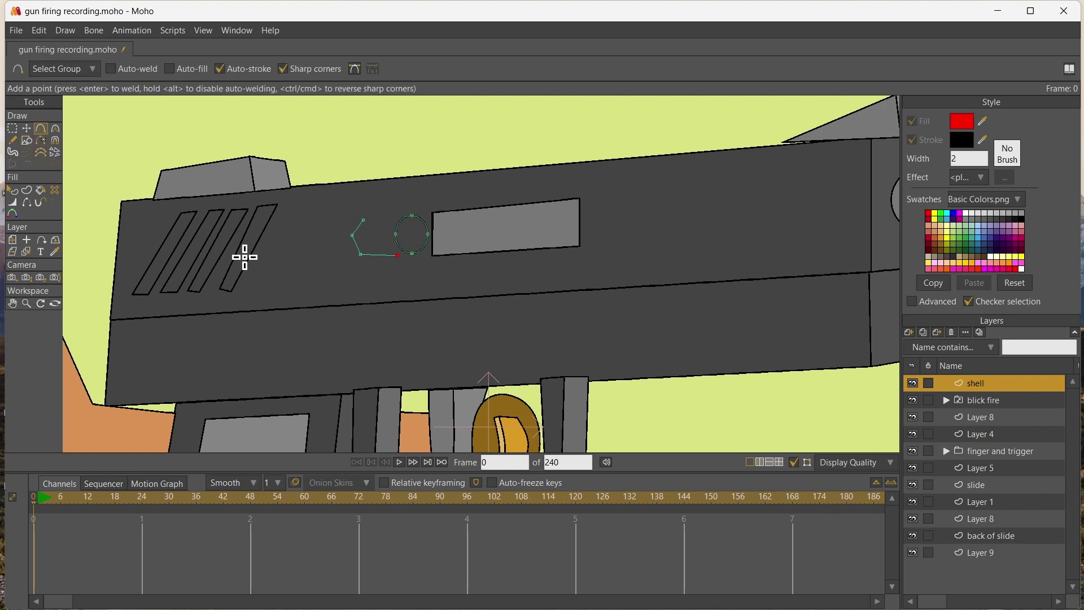
left_click(26, 129)
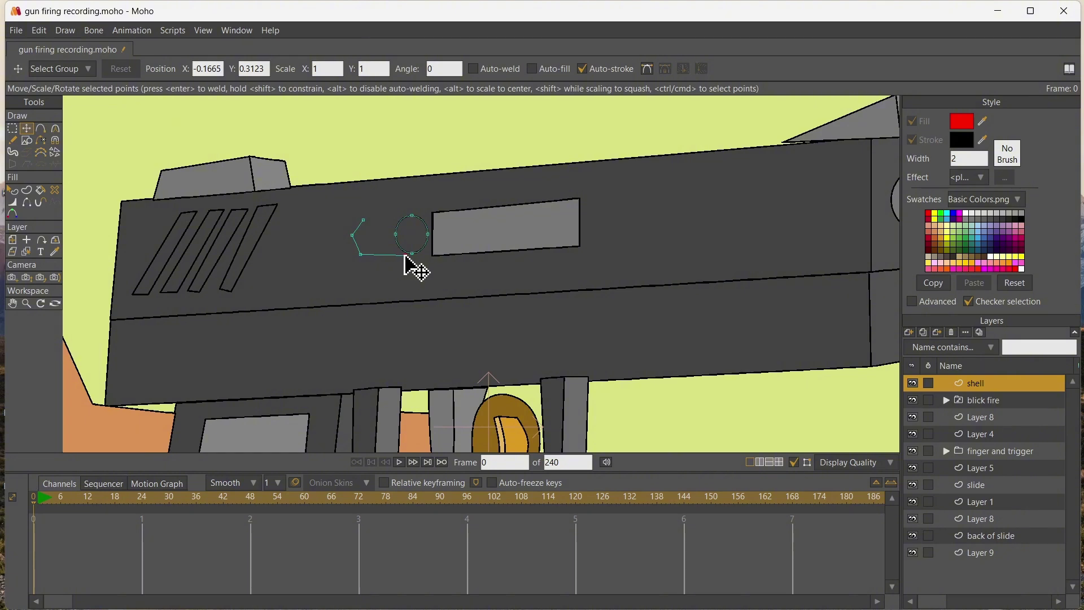
key("ctrl+a")
key("a")
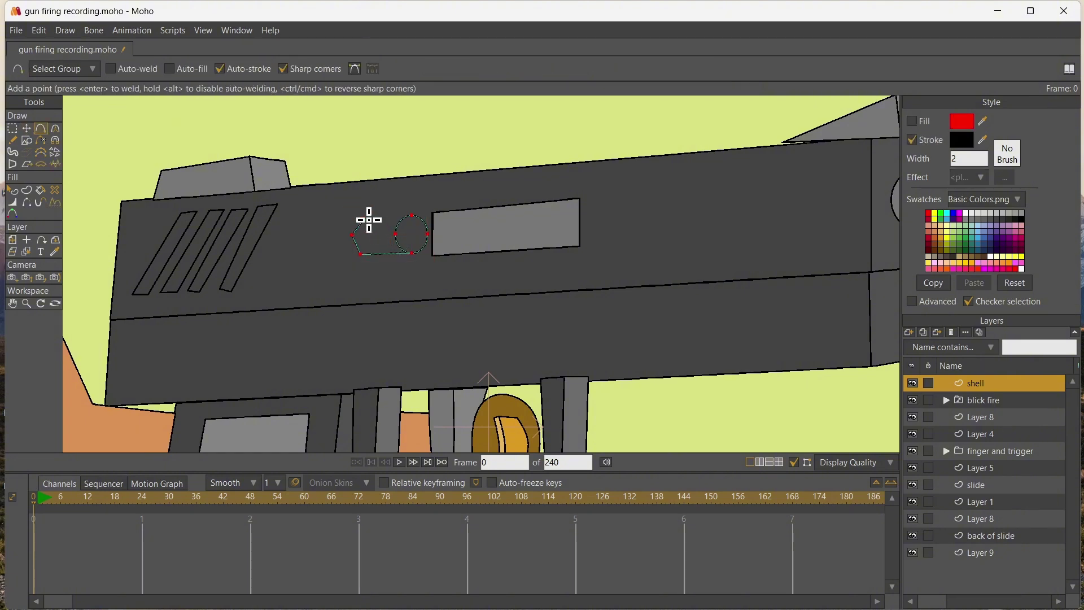
key("ctrl+a")
scroll(344, 249, "up", 3)
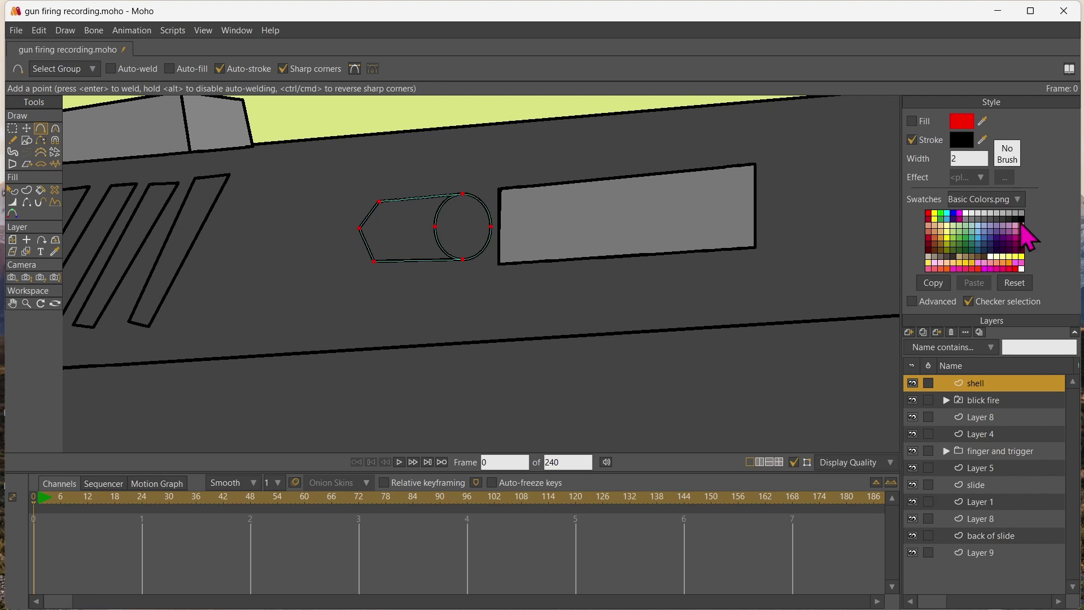
- Set the layer's origin at the middle of the shell and fill the shell's circle with black
key("p")
key("0")
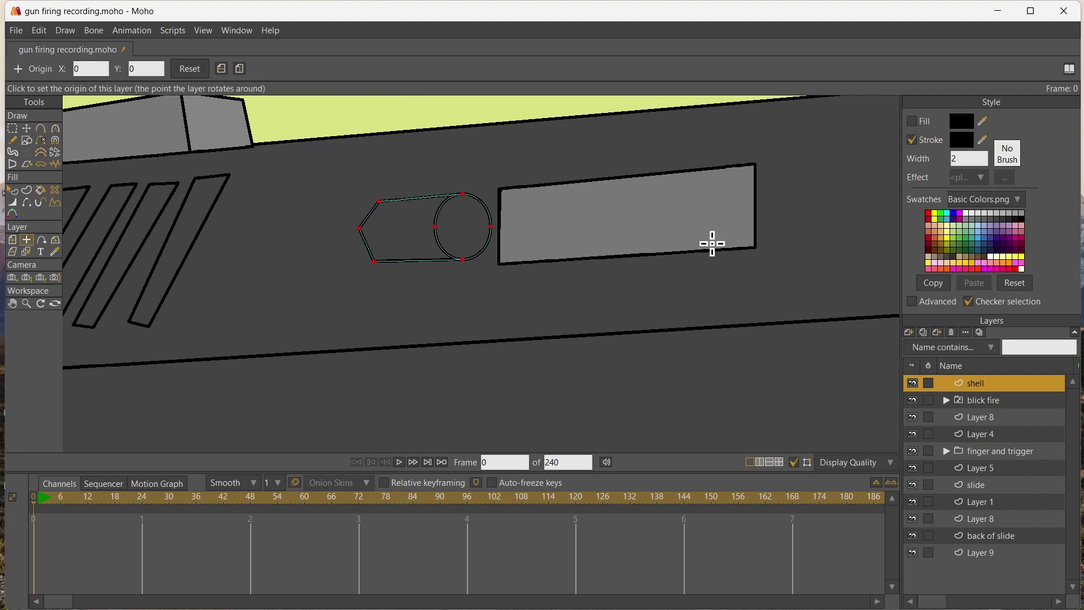
left_click(449, 226)
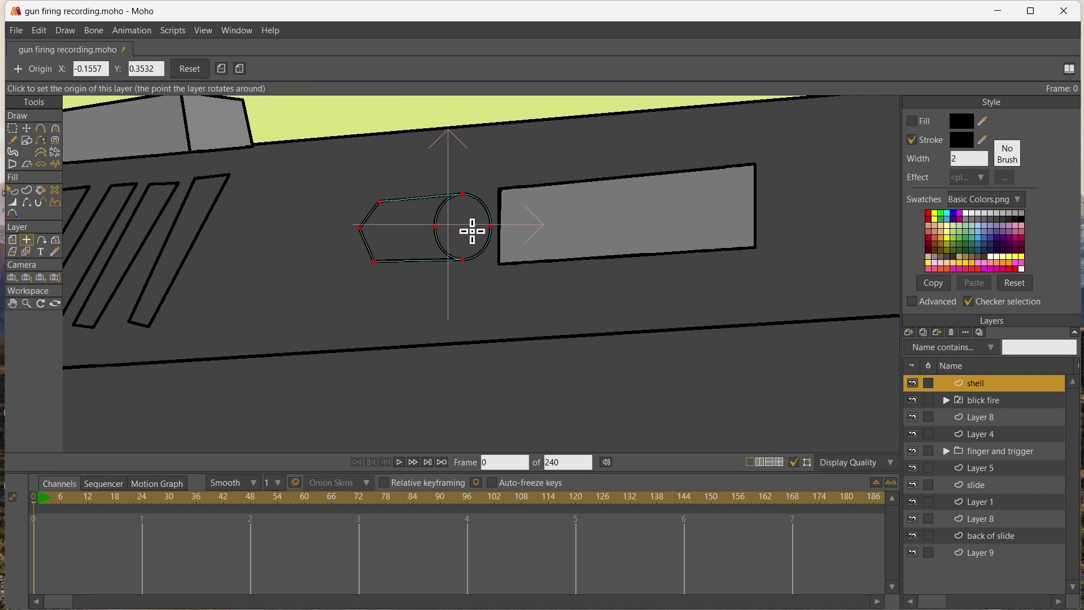
key("p")
left_click(460, 226)
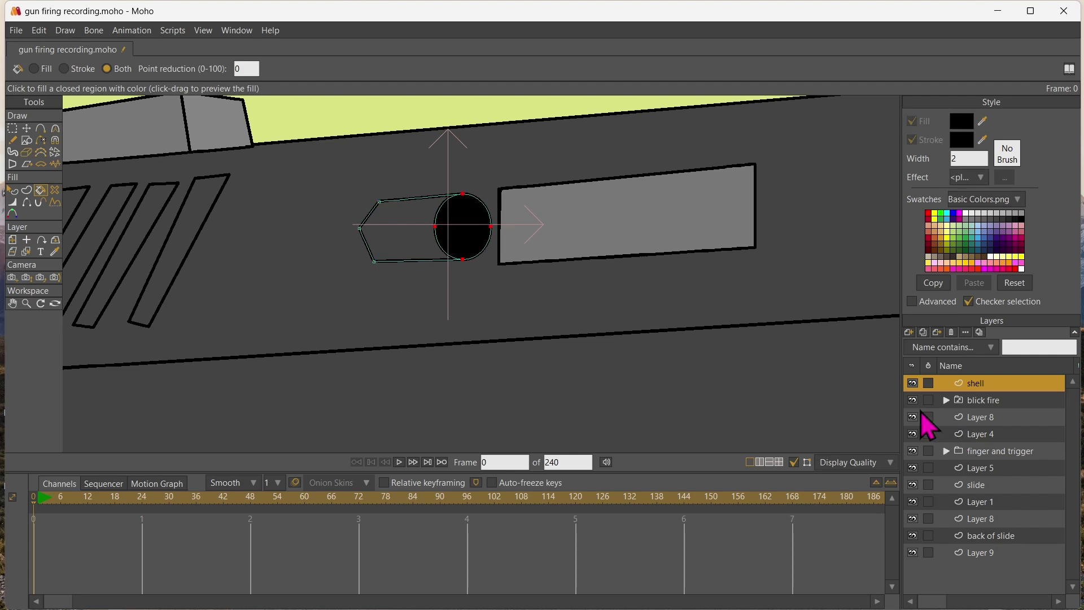
- Choose a muted, darker shade of orange as the fill colour and fill the shell's body with it
left_click(947, 270)
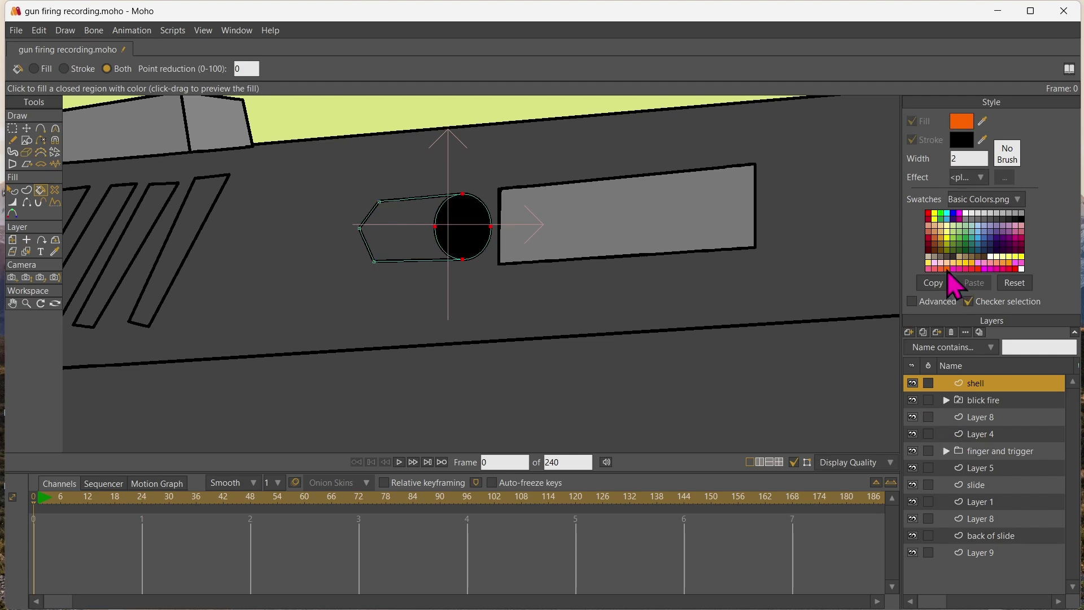
left_click(961, 121)
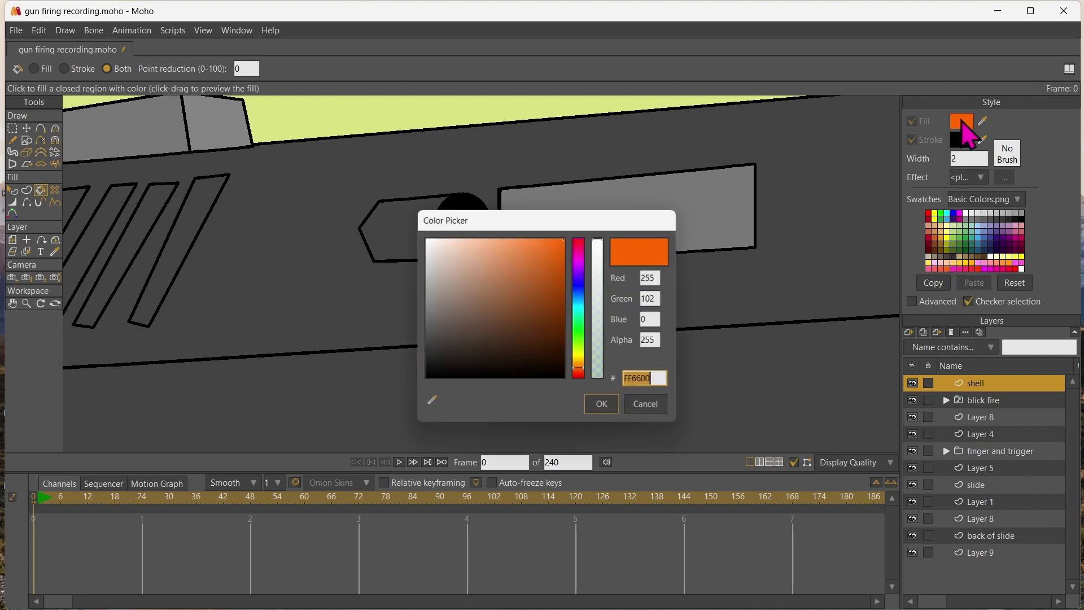
left_click(544, 279)
left_click(604, 401)
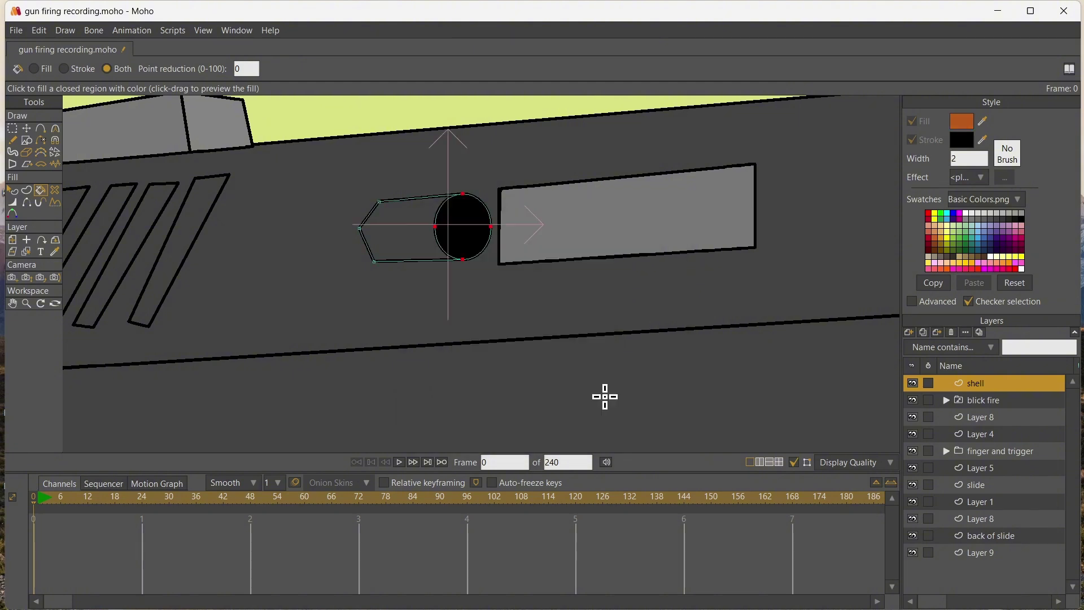
left_click(406, 223)
- Round the point at the shell's pointed end to a curvature of about 0.5
left_click(27, 128)
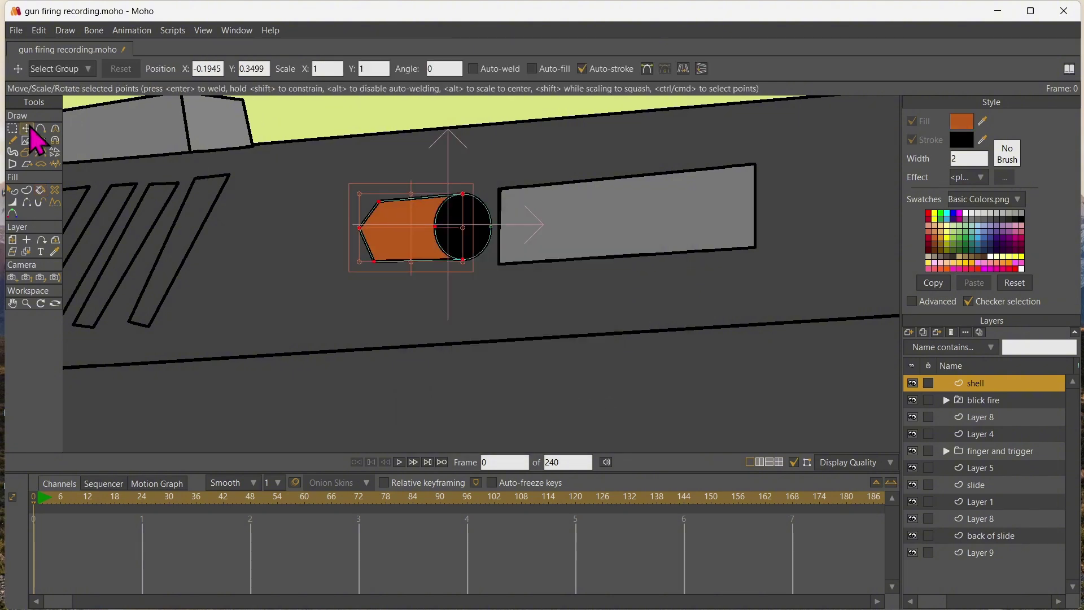
left_click(354, 233)
key("c")
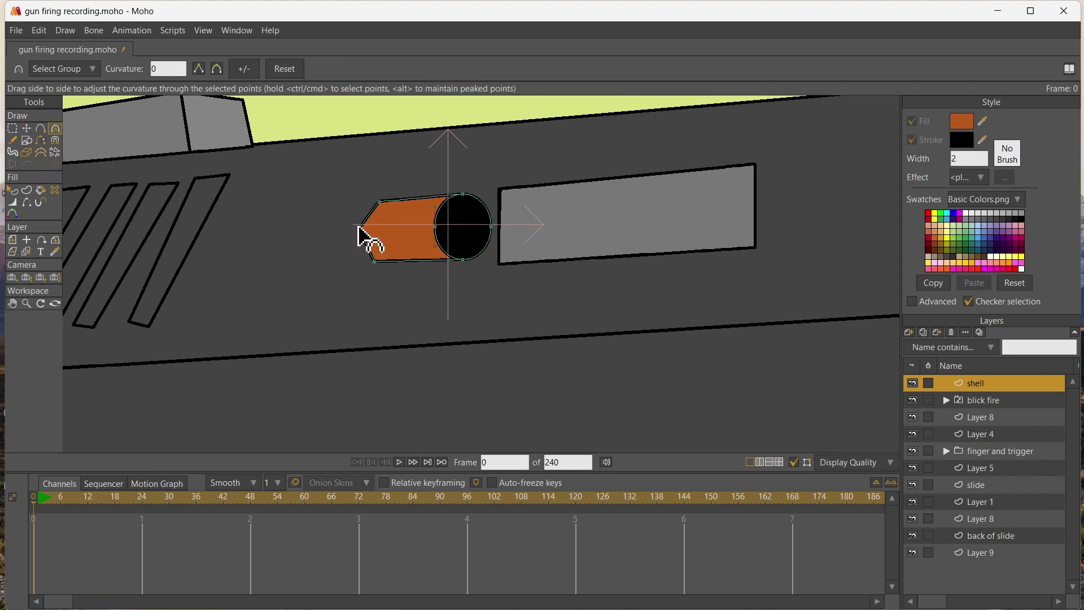
left_click_drag(358, 235, 508, 249)
scroll(480, 259, "down", 2)
scroll(465, 253, "down", 1)
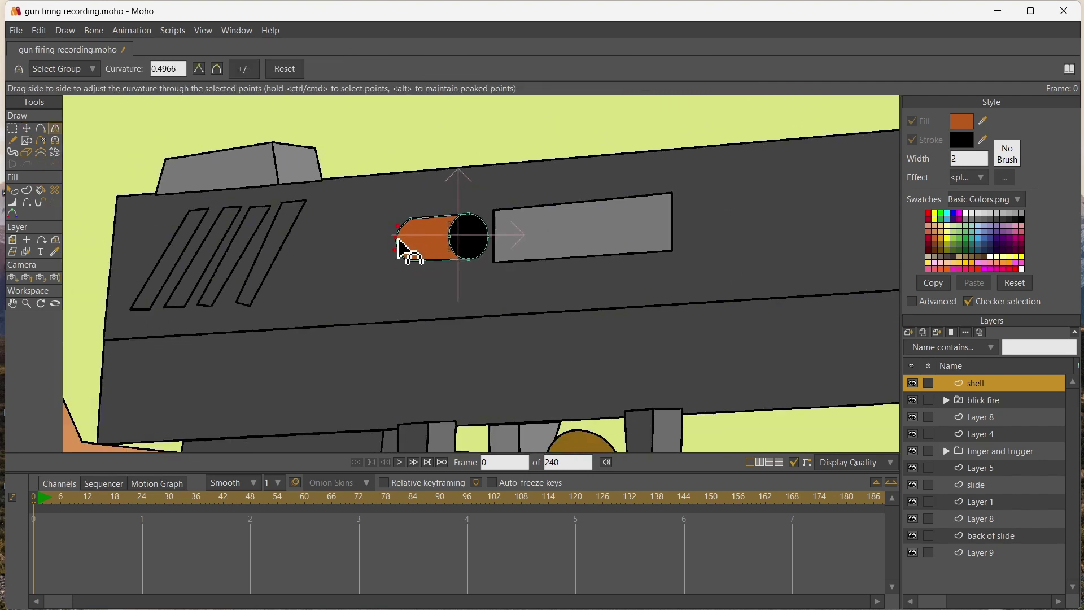
- Narrow the shell's black circle into an ellipse by moving its points, and shift the shell layer to X 0.0085
left_click(27, 128)
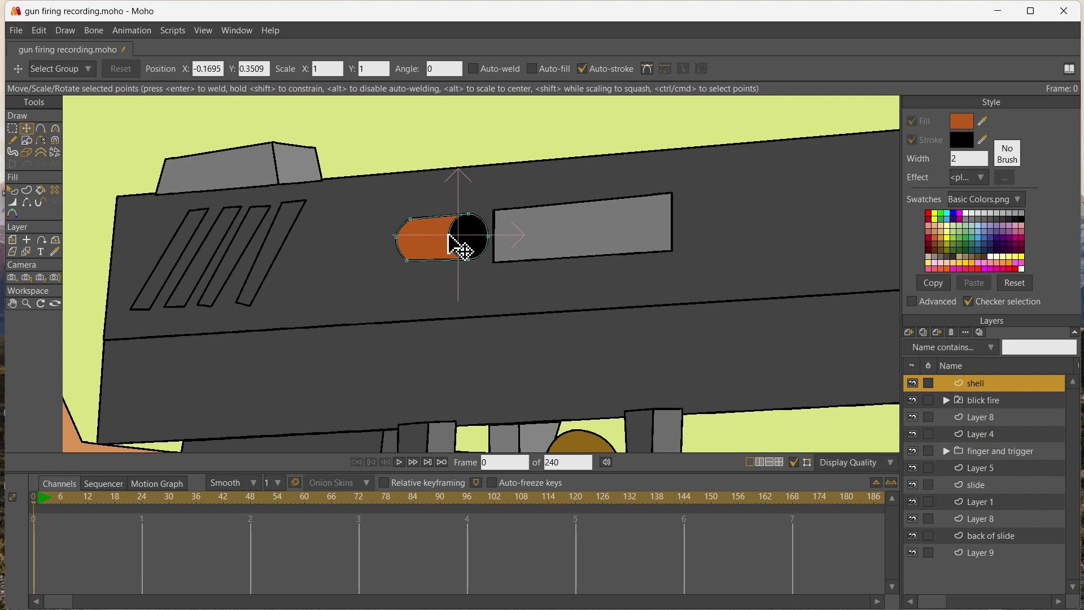
left_click(458, 259)
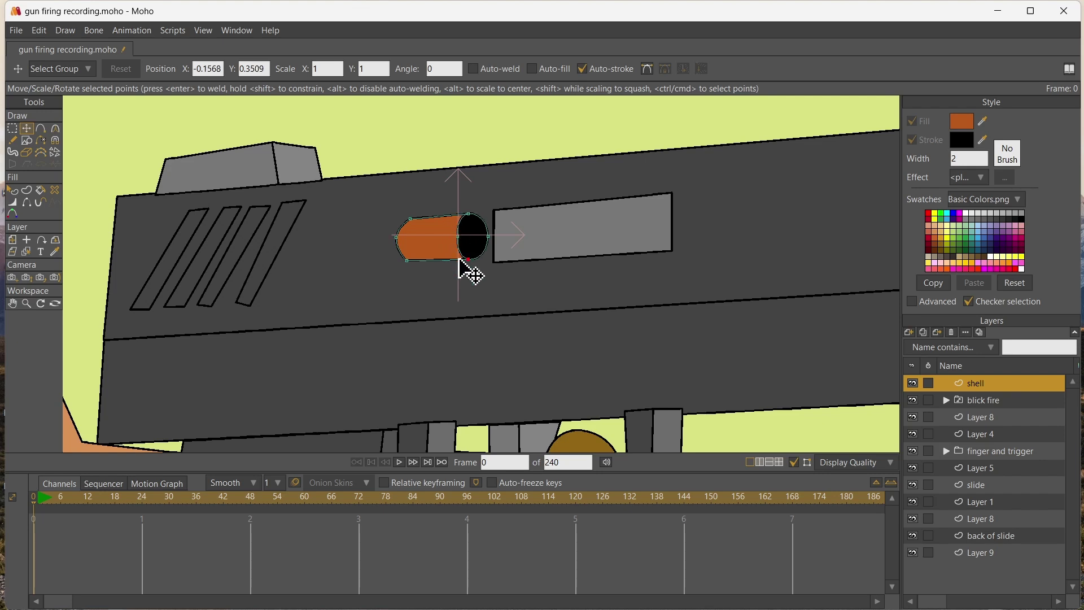
left_click(470, 215)
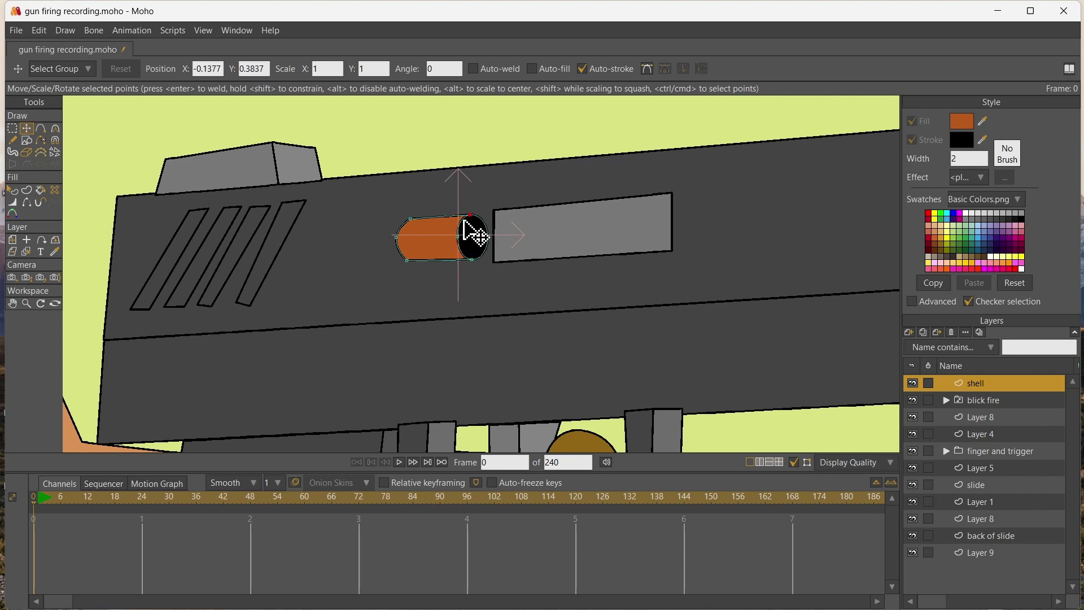
left_click(12, 240)
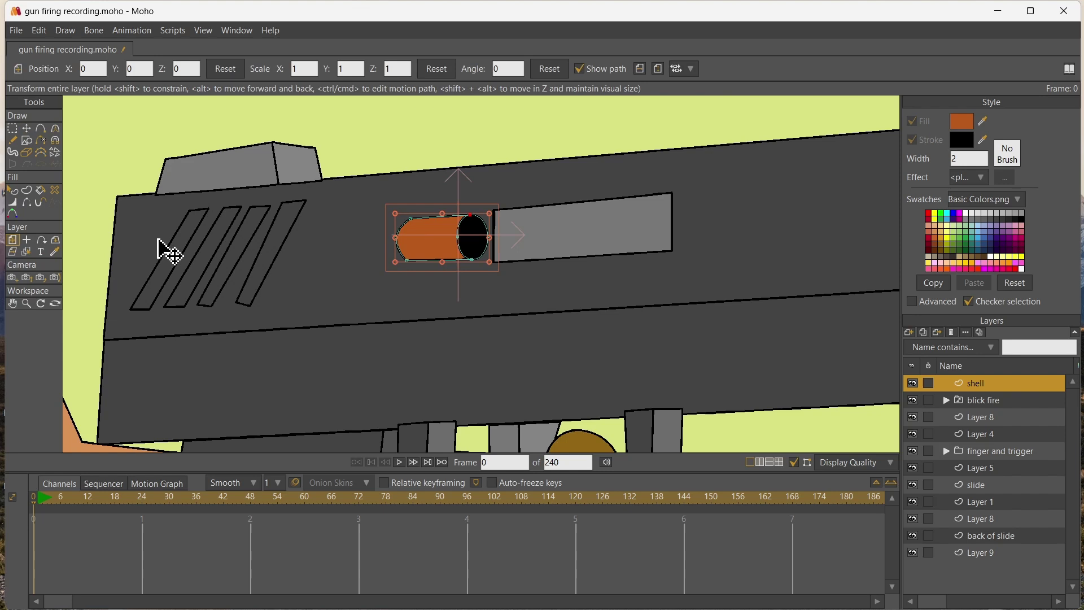
- Duplicate the shell layer, name the copy "no shell" and delete all the artwork in it
left_click(924, 332)
type("no shell")
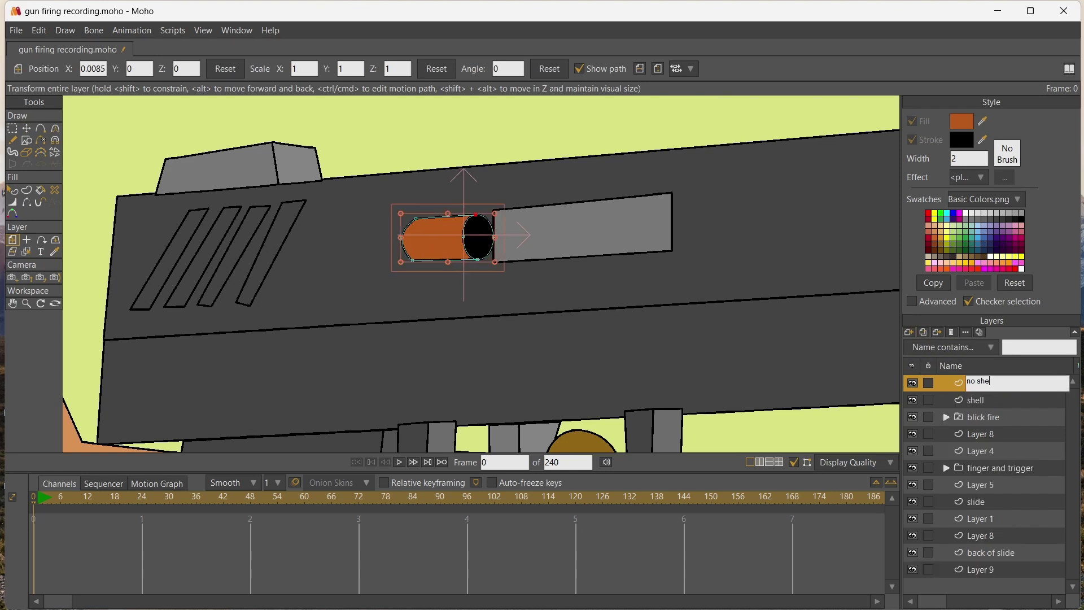
key("Return")
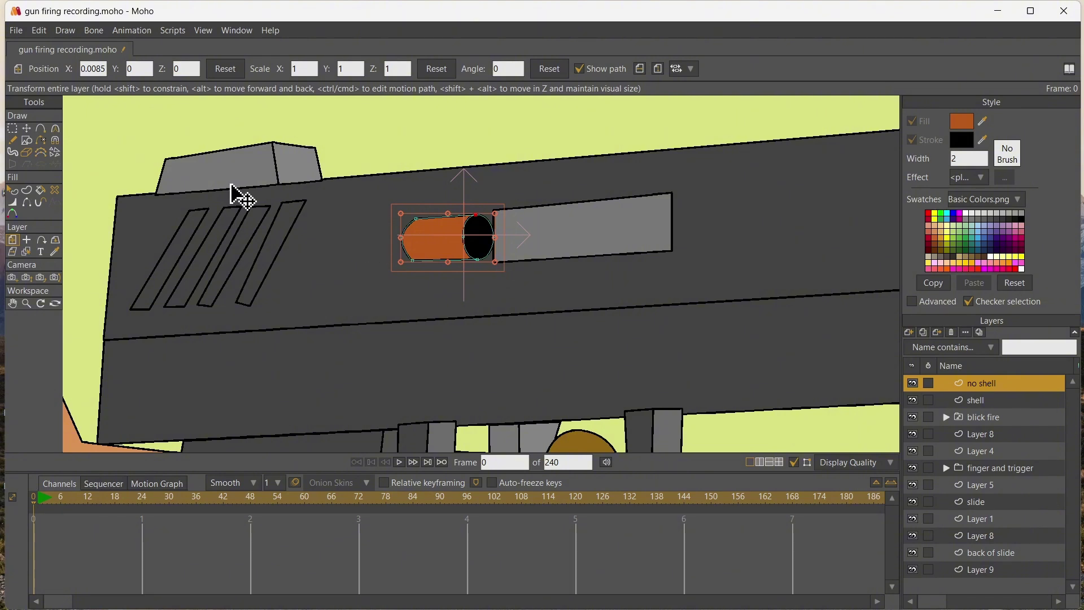
left_click(12, 128)
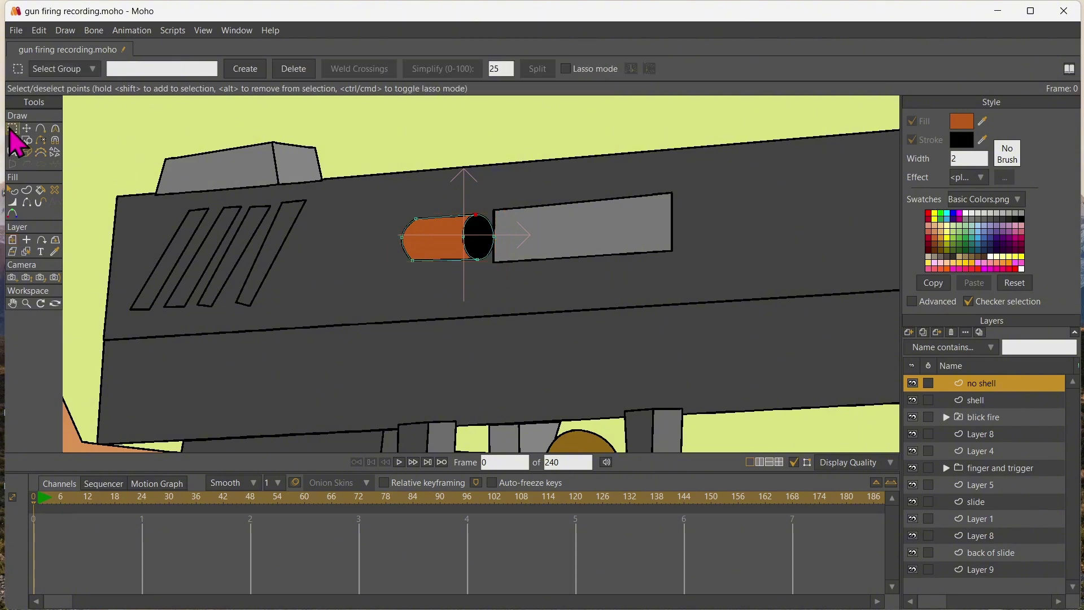
left_click(532, 310)
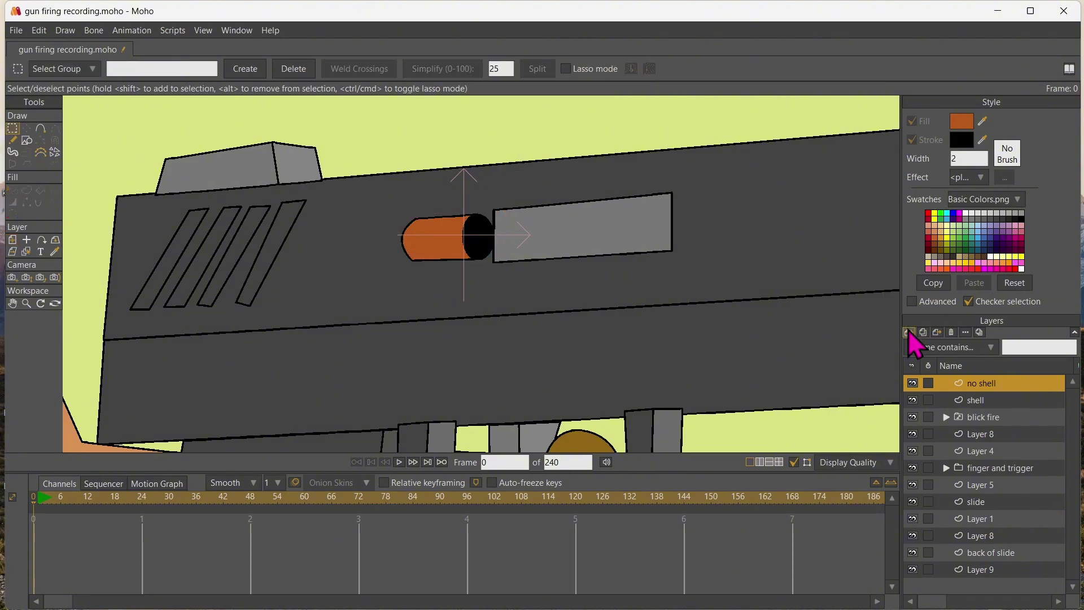
- Add a new switch layer above the no shell layer and name it "shell 1"
left_click(908, 330)
left_click(929, 434)
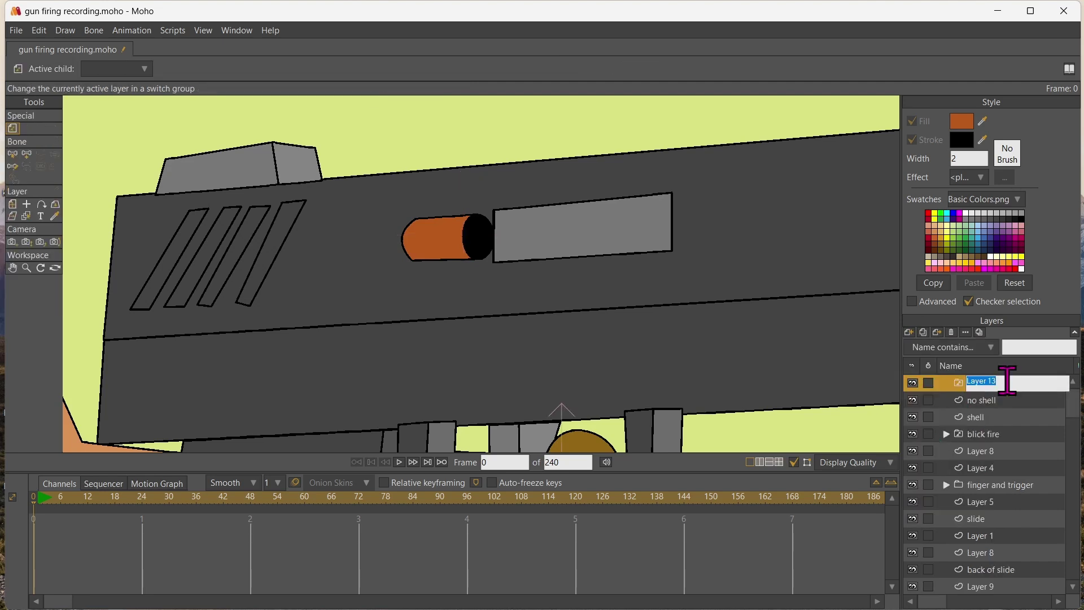
type("shell 1")
key("Return")
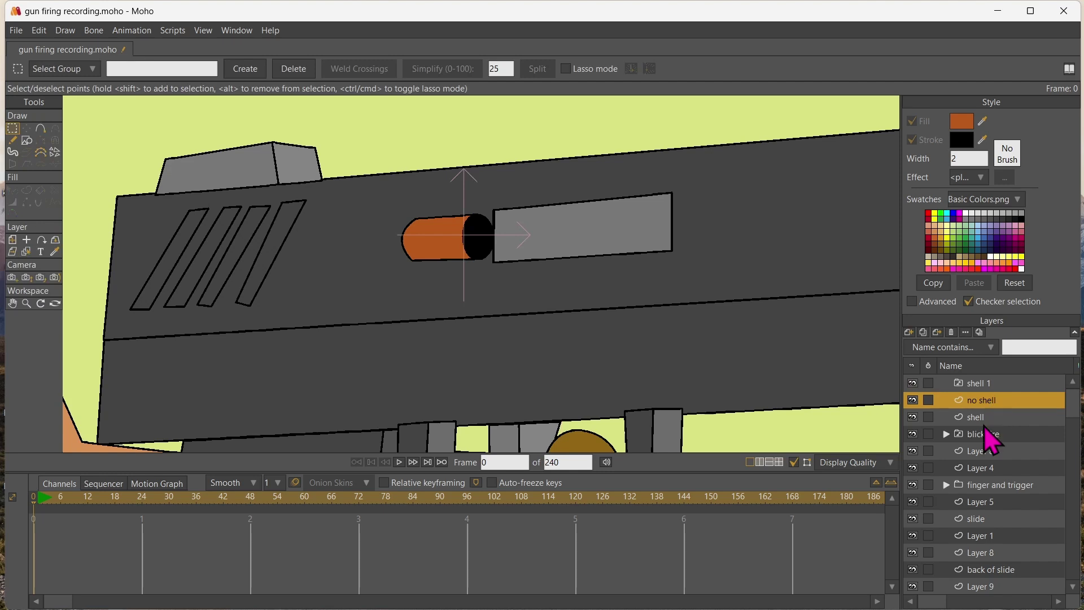
- Move the no shell and shell layers into the shell 1 switch layer and make no shell active
left_click(985, 421)
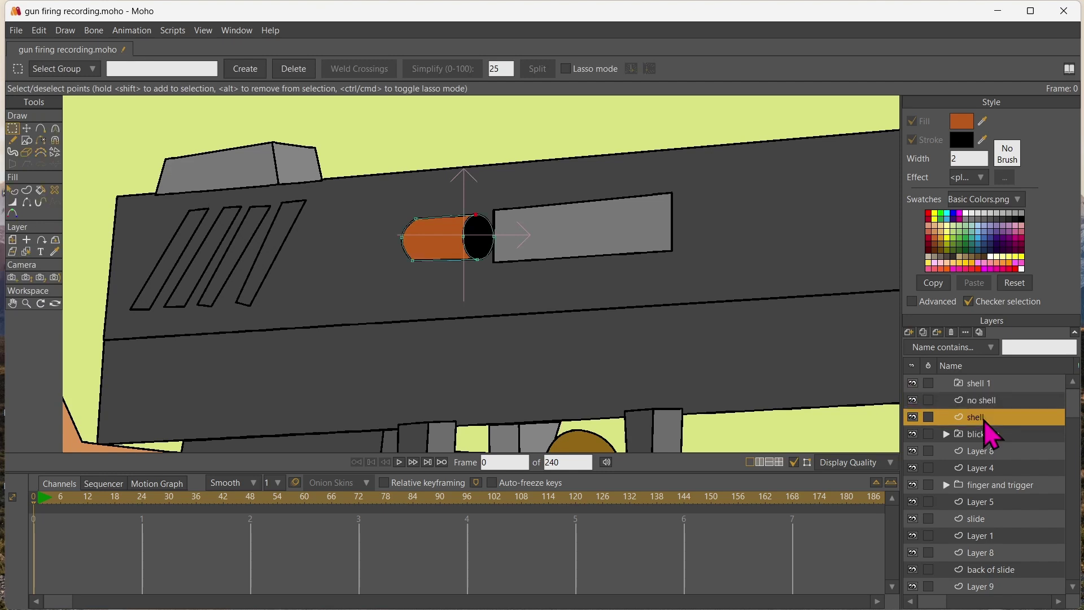
left_click(985, 402, "shift")
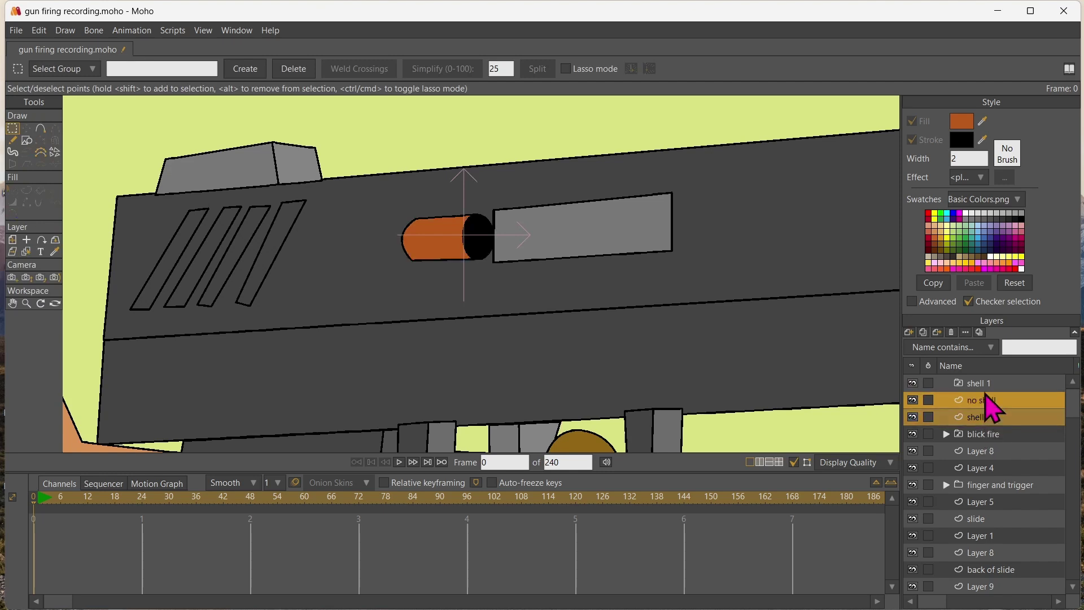
left_click_drag(993, 407, 989, 386)
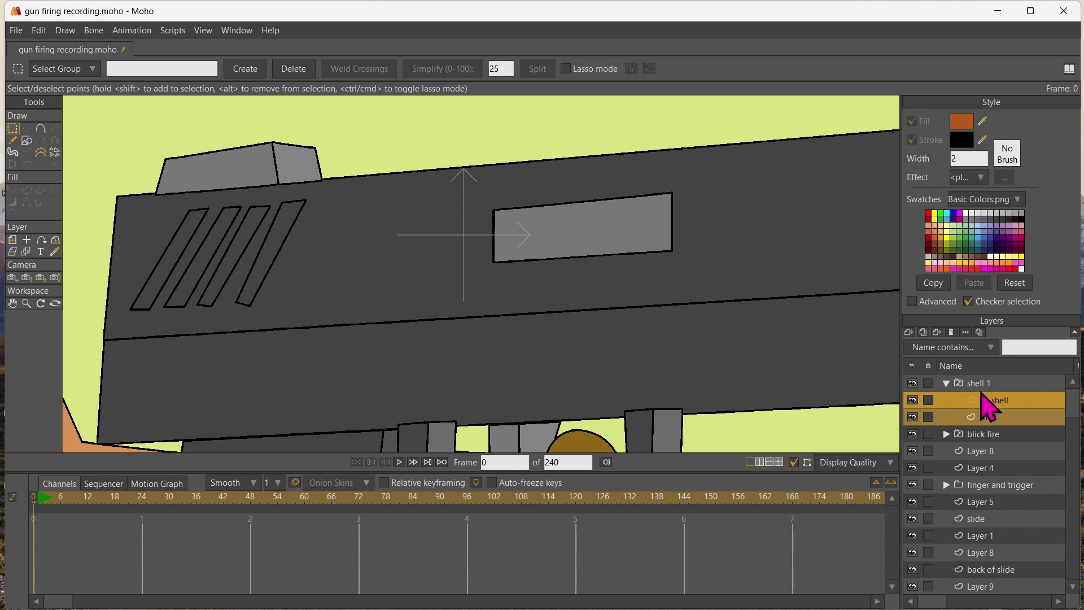
left_click(947, 383)
right_click(967, 380)
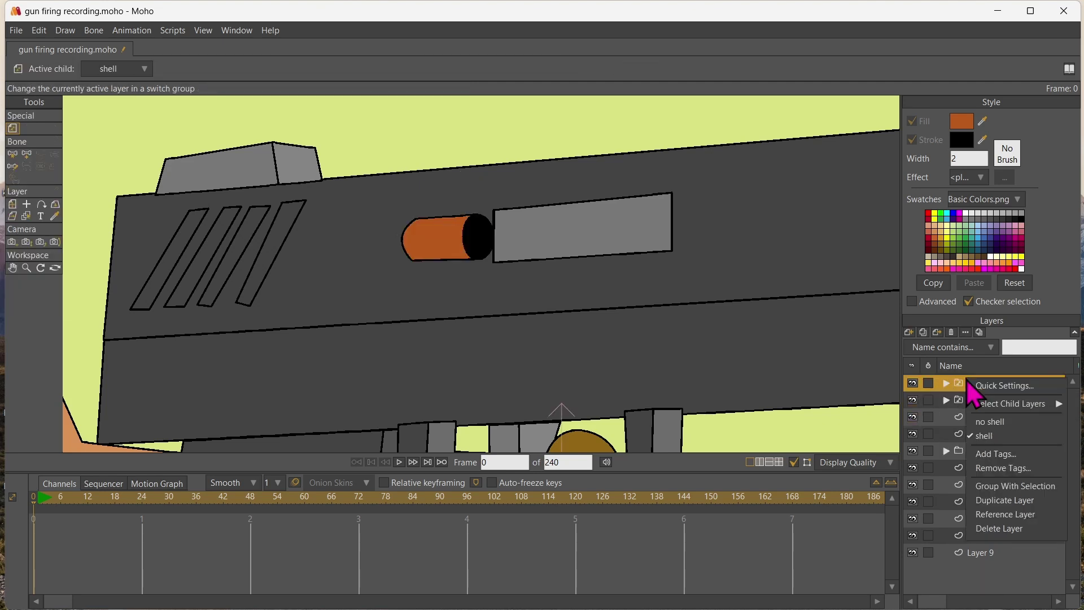
left_click(988, 422)
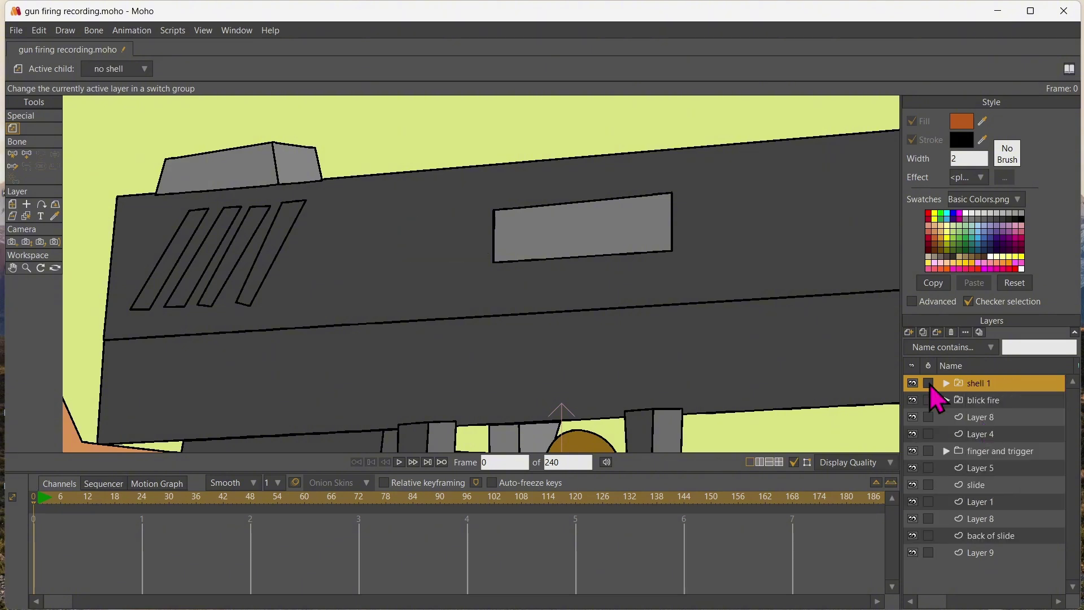
- Duplicate the shell 1 switch layer four times
left_click(922, 332)
left_click(923, 332)
left_click(923, 332)
left_click(922, 332)
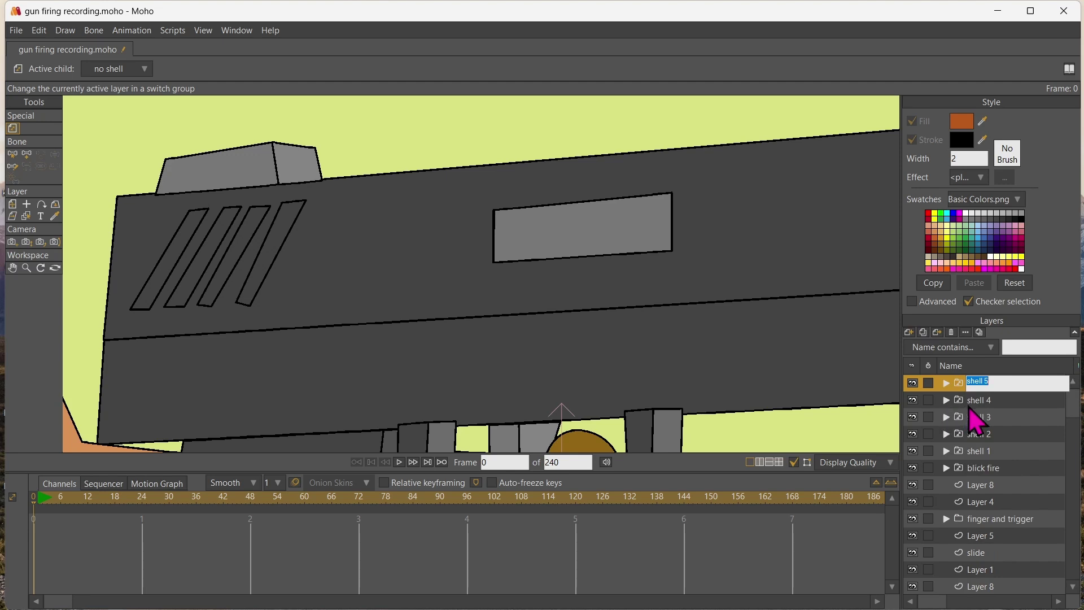
- Add a group layer named "hammer shells" and move the five shell switch layers into it
left_click(910, 333)
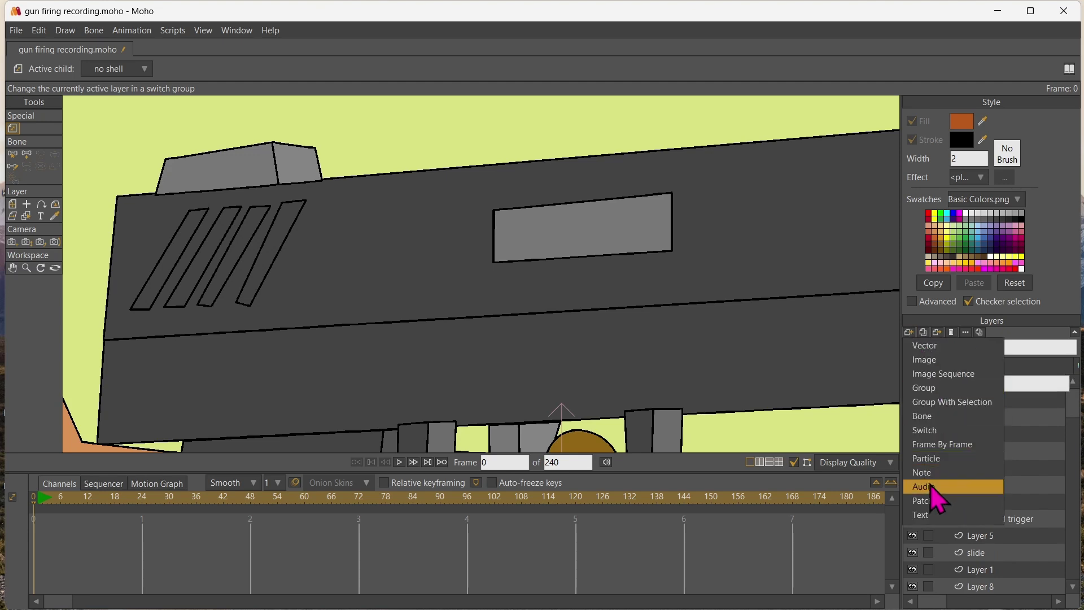
left_click(935, 392)
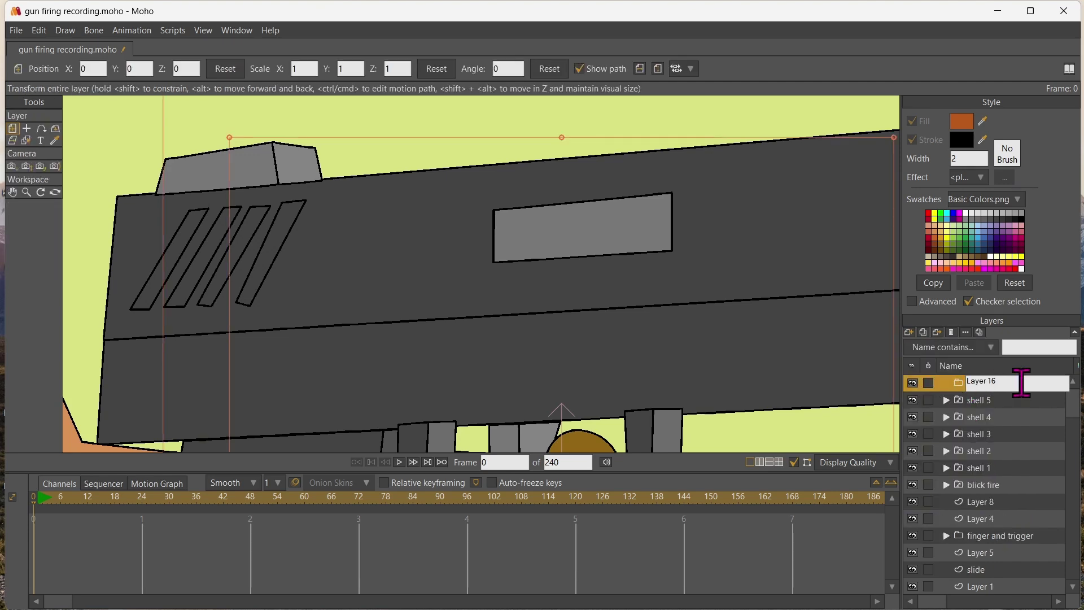
type("hamm")
left_click(977, 401)
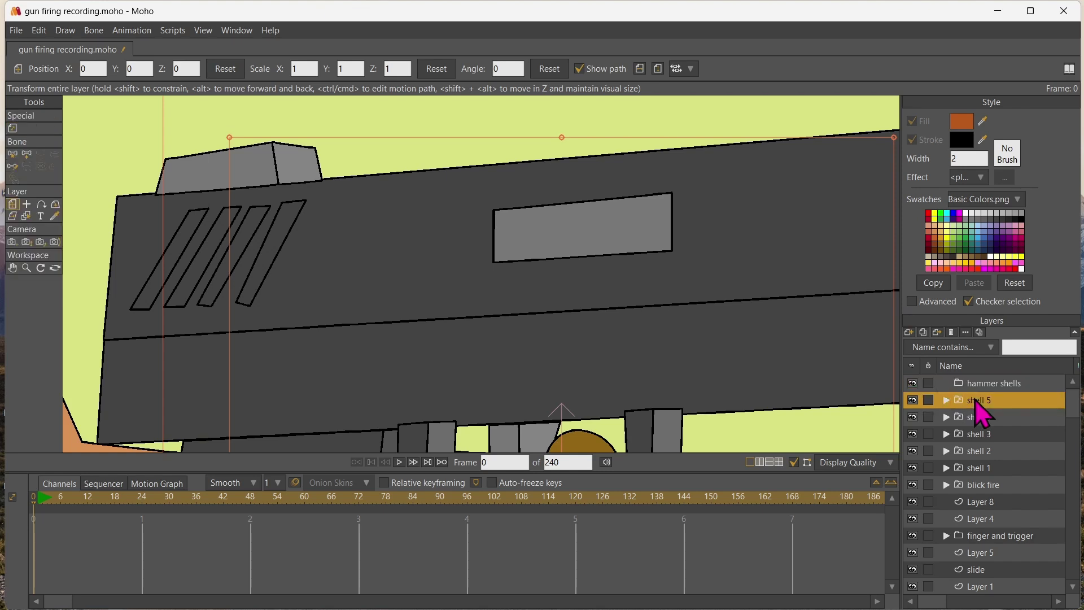
left_click(982, 469, "shift")
left_click_drag(982, 469, 1006, 390)
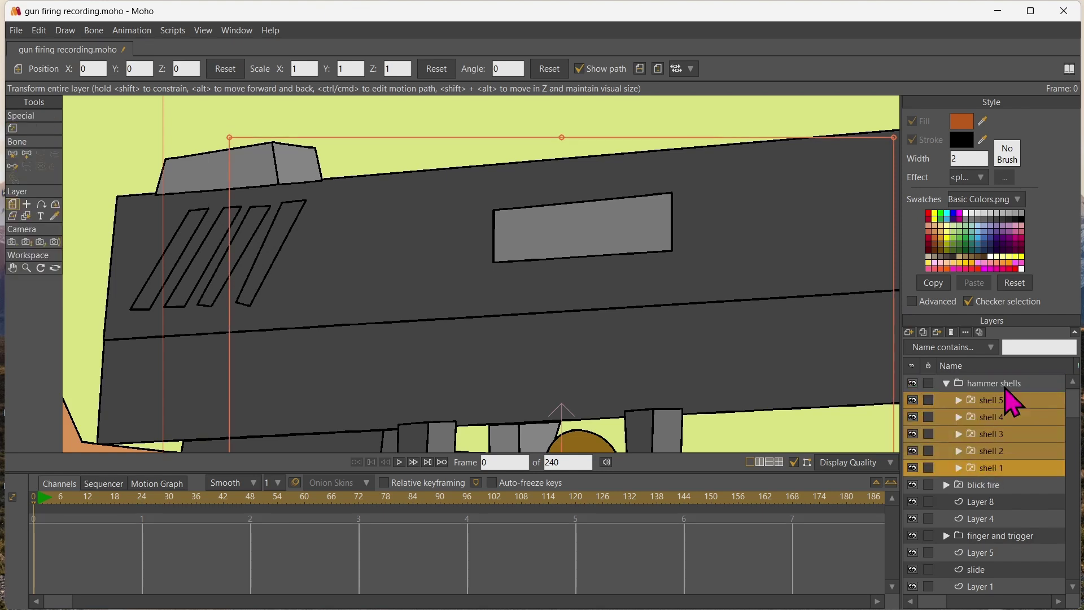
left_click(947, 384)
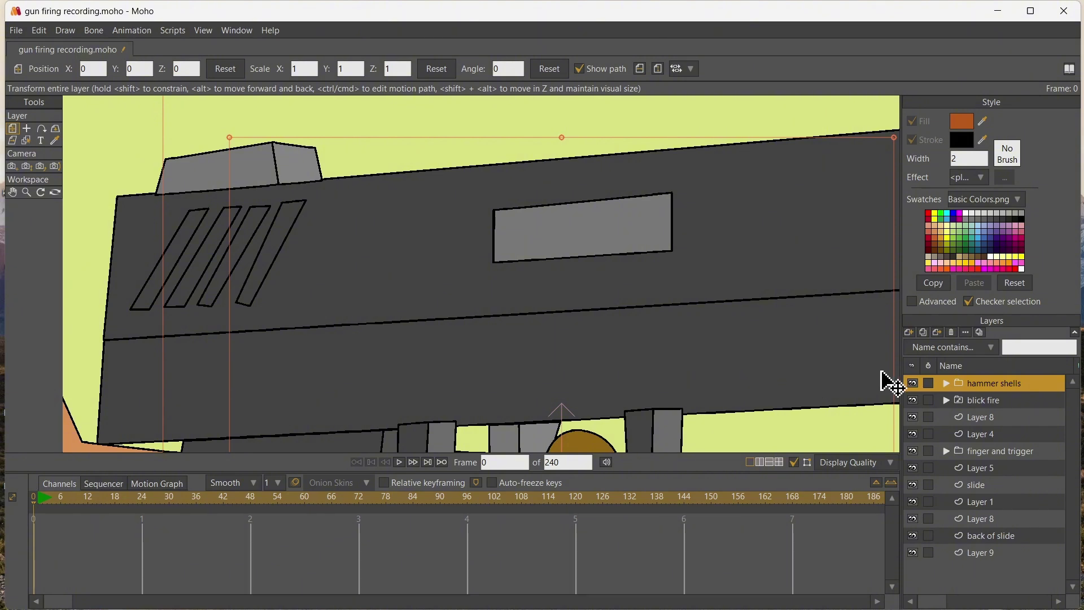
- Add a new group layer above hammer shells and name it "hand and hammer"
scroll(377, 344, "down", 6)
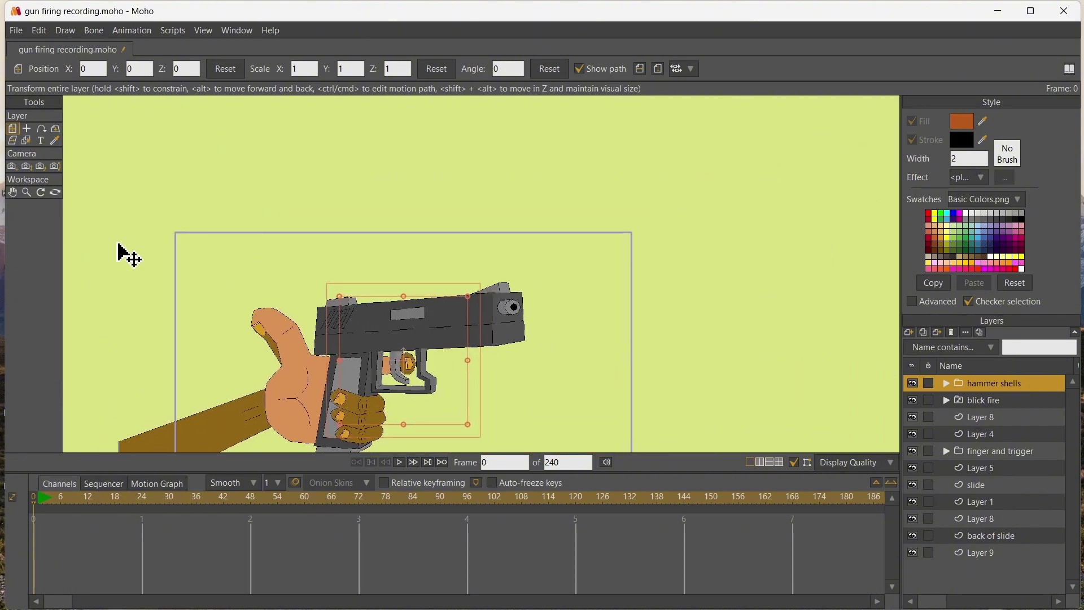
left_click(12, 193)
left_click_drag(289, 229, 374, 155)
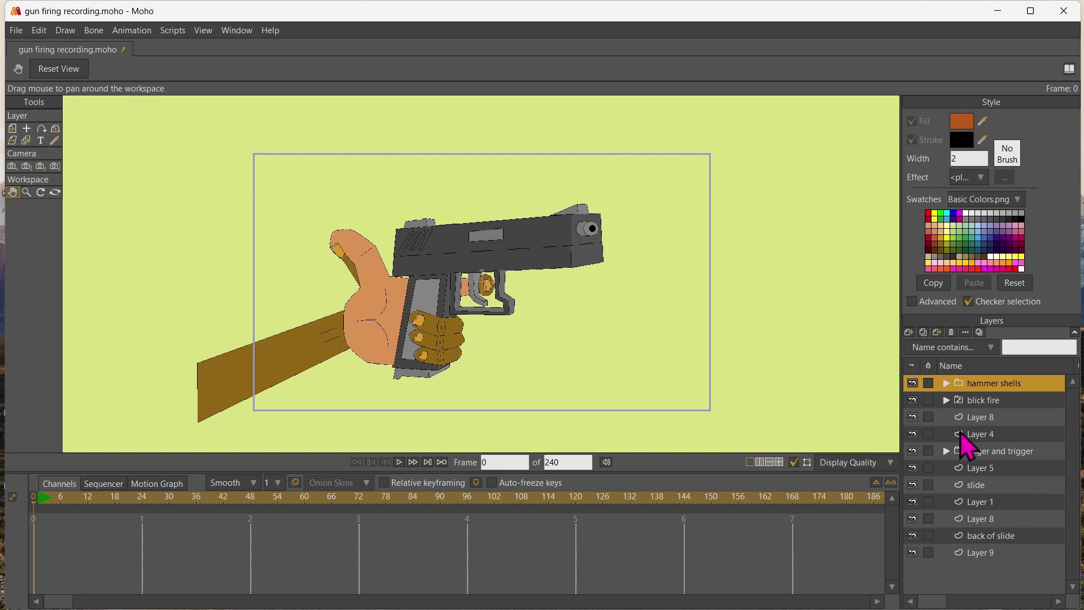
left_click(966, 537)
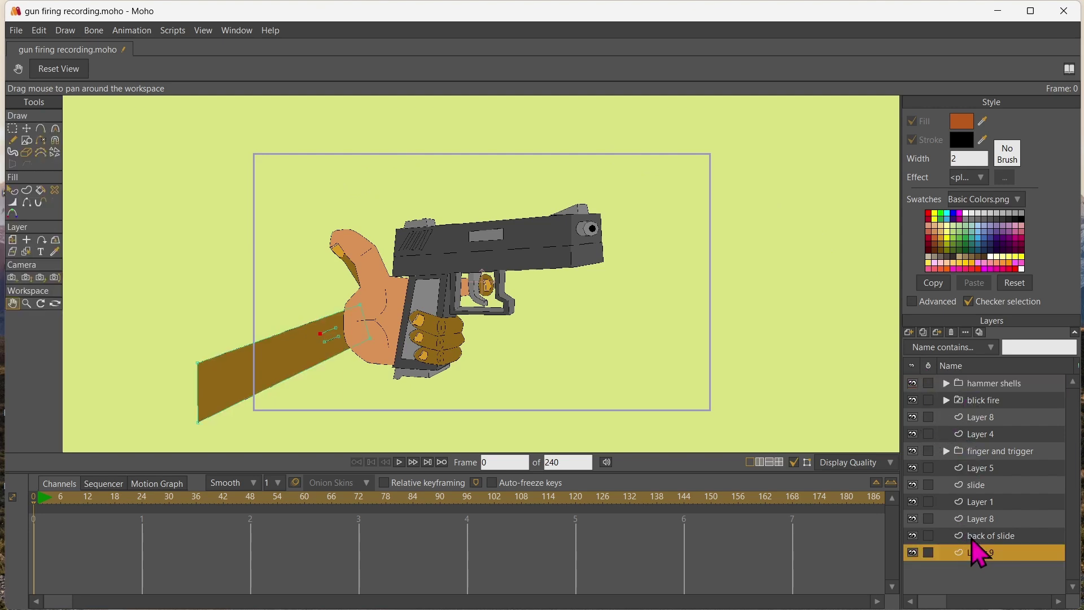
left_click(975, 388)
left_click(909, 332)
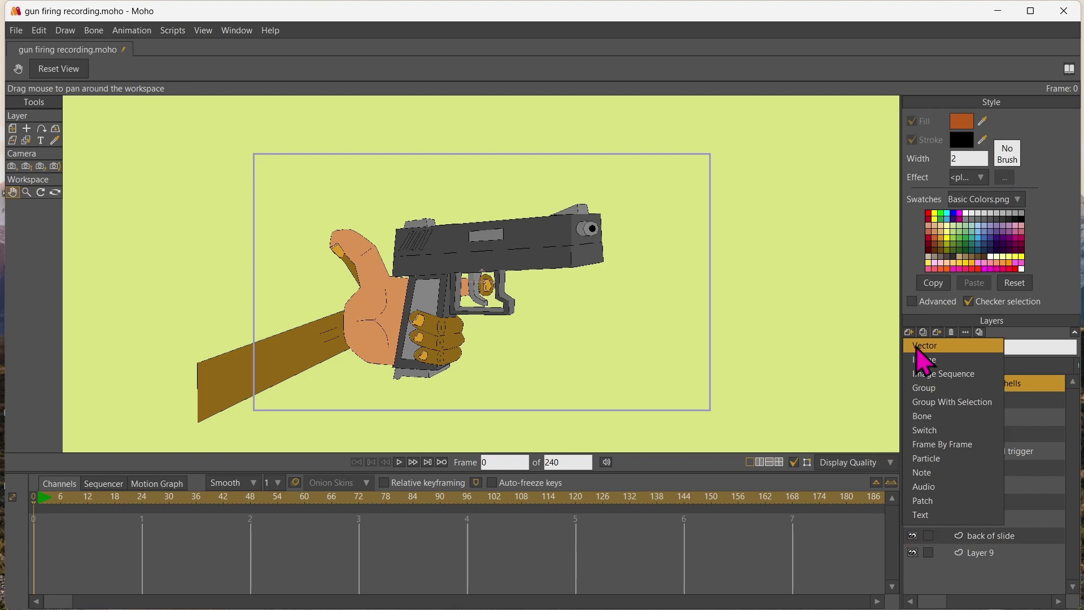
left_click(921, 387)
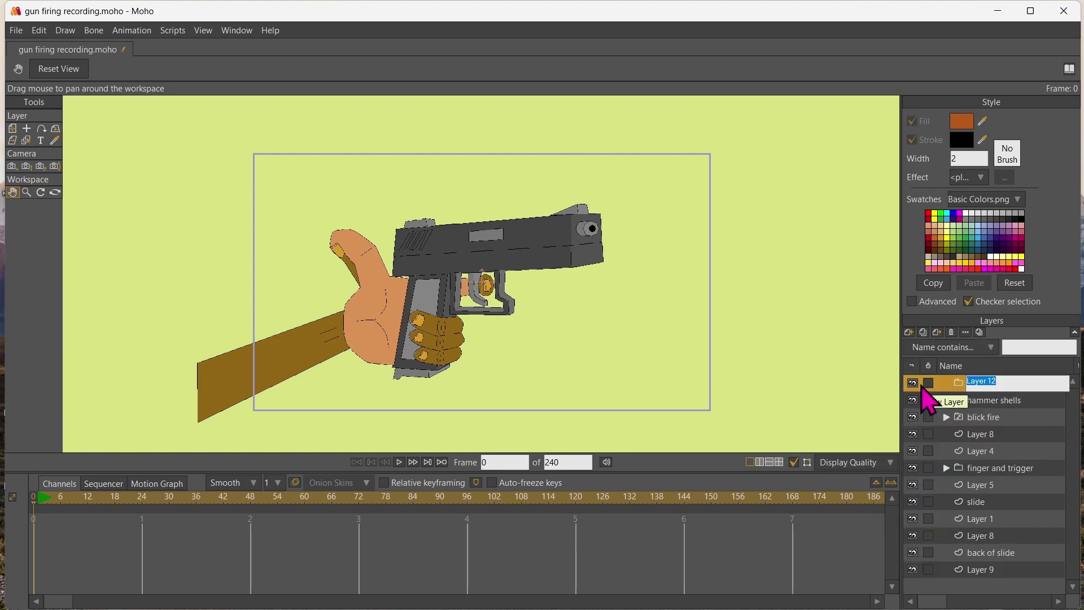
type("hand and ham")
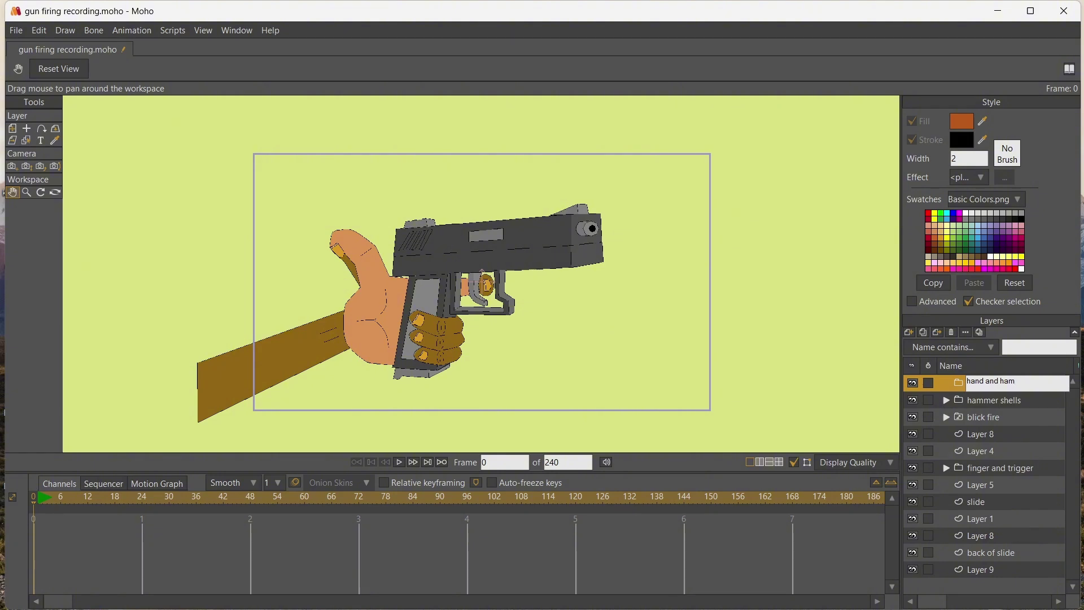
type("mer")
key("Return")
- Move all layers from hammer shells down to back of slide into the hand and hammer group
left_click(971, 400)
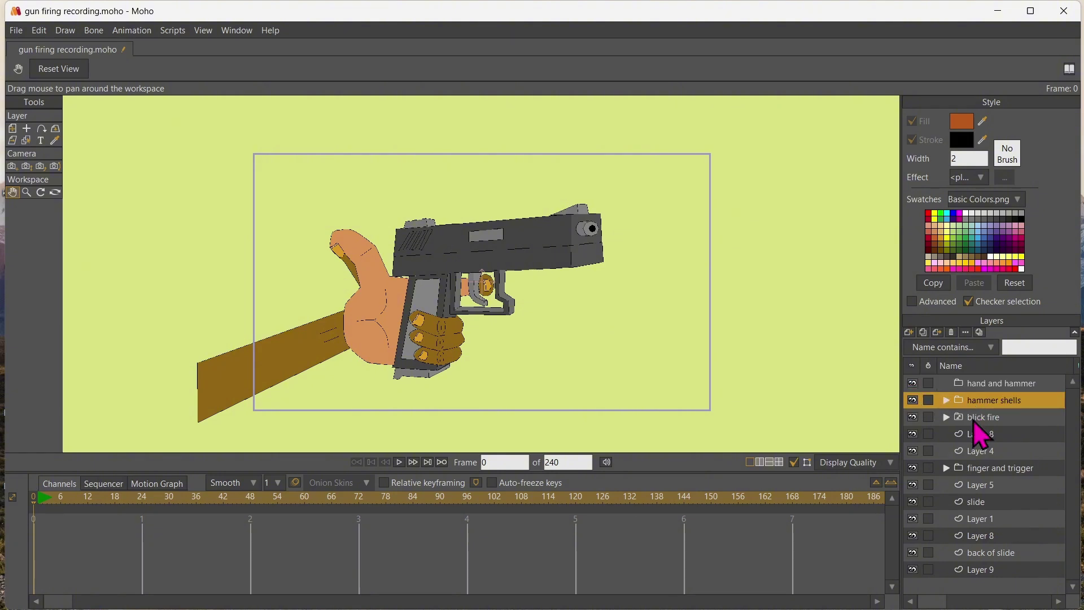
left_click(974, 553, "shift")
left_click_drag(975, 552, 986, 389)
left_click(948, 385)
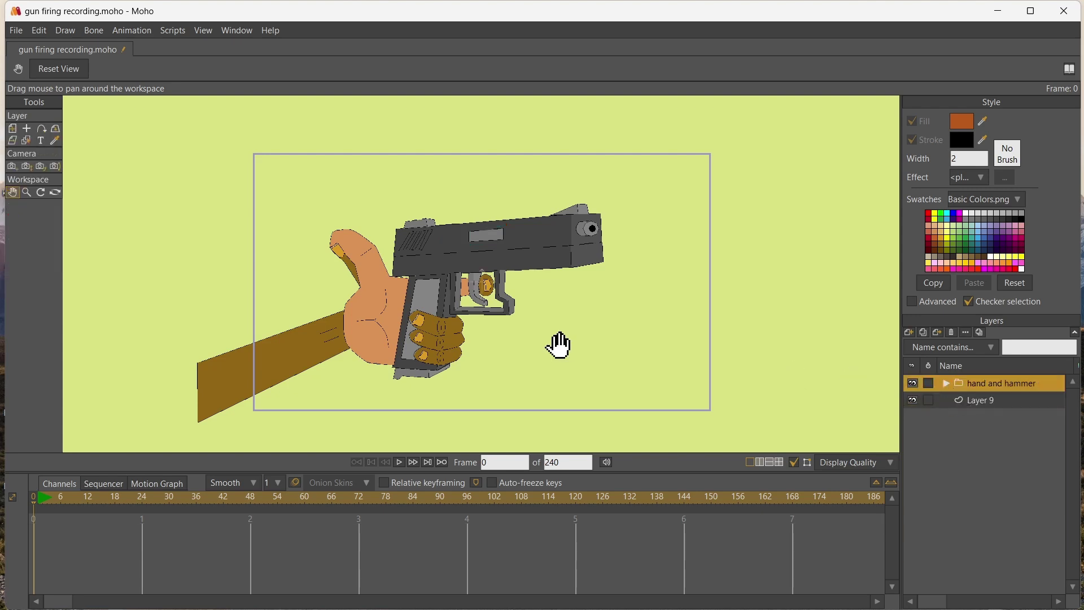
- Set the hand and hammer group's origin at the wrist, X -1.0573 and Y -0.3718, and rotate the group to about 1.77 degrees
left_click(27, 128)
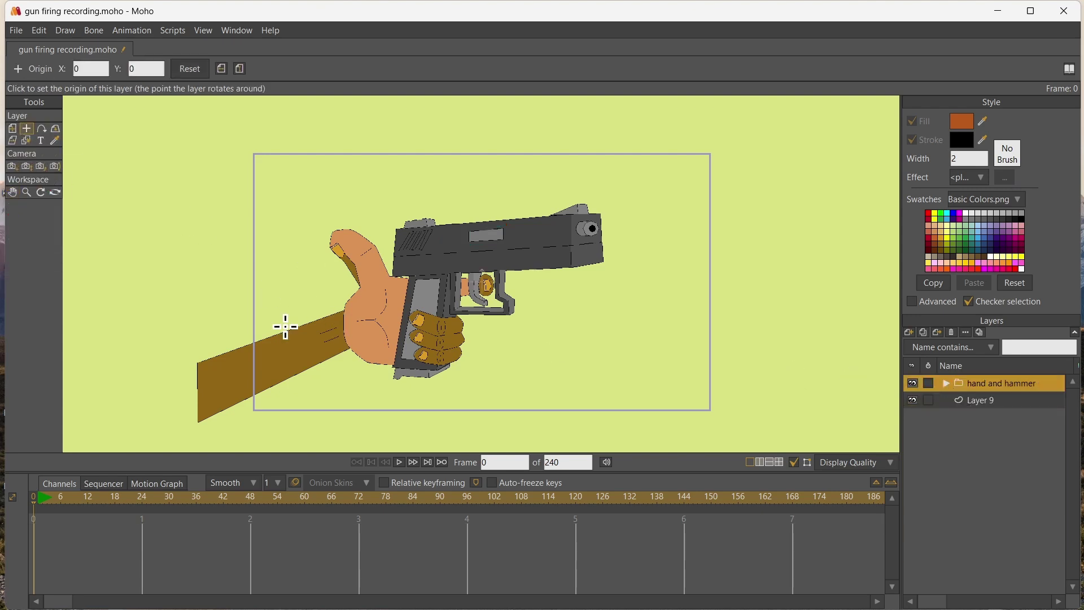
left_click(348, 331)
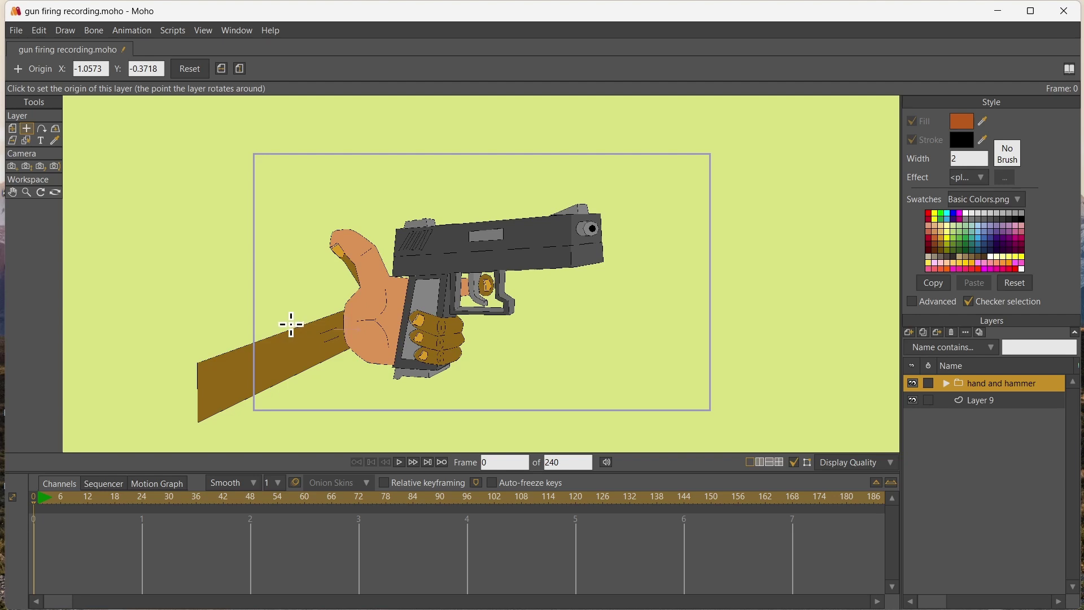
left_click(13, 128)
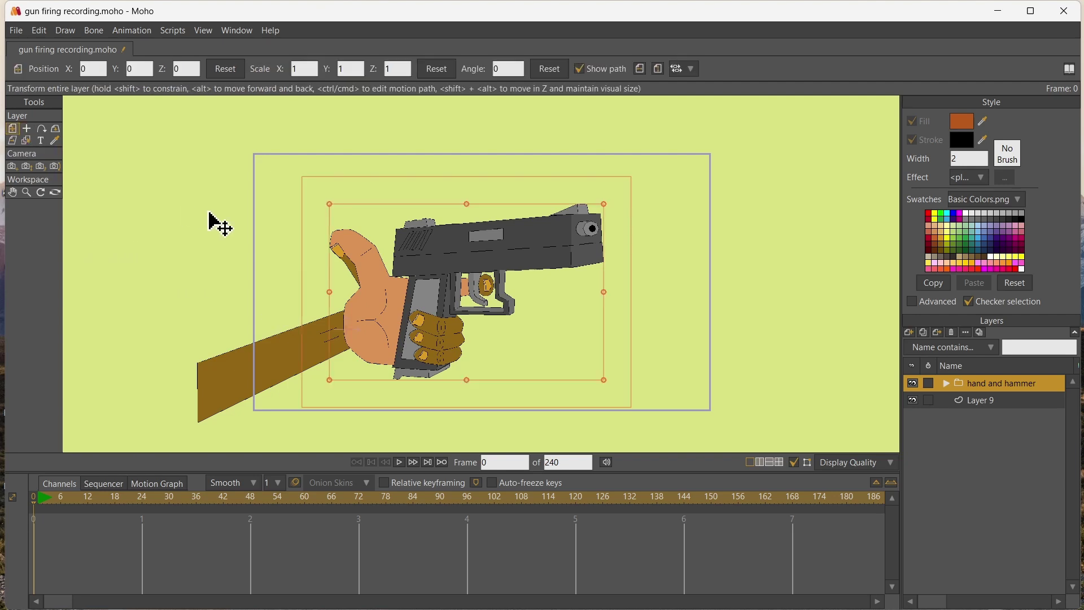
mouse_move(315, 234)
left_mouse_down()
mouse_move(302, 233)
mouse_move(315, 242)
left_mouse_up()
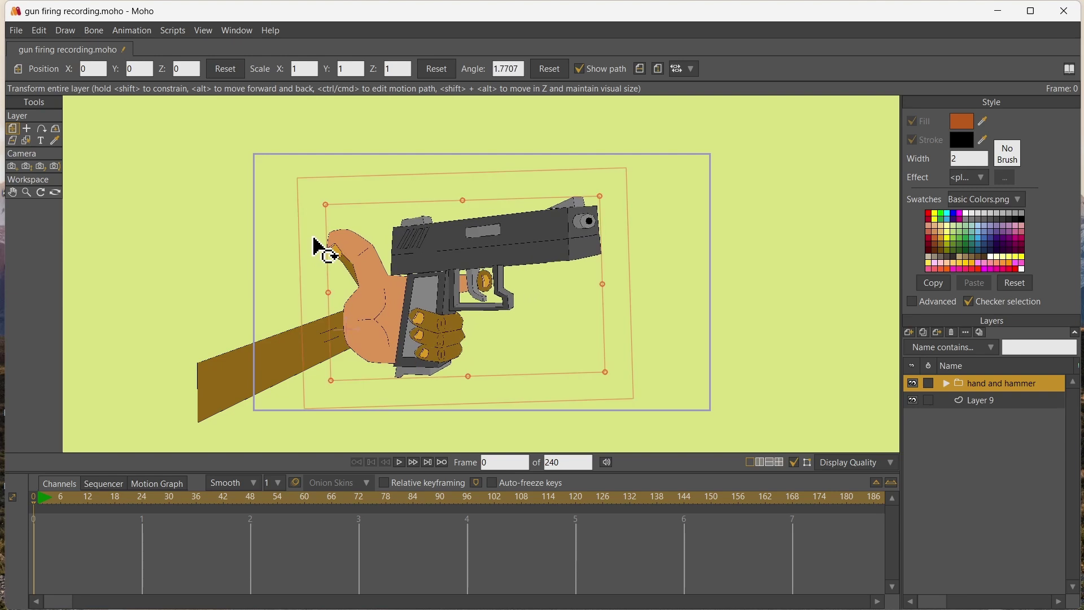
- Rename Layer 9 as "arm" and add a new vector layer below it
double_click(983, 399)
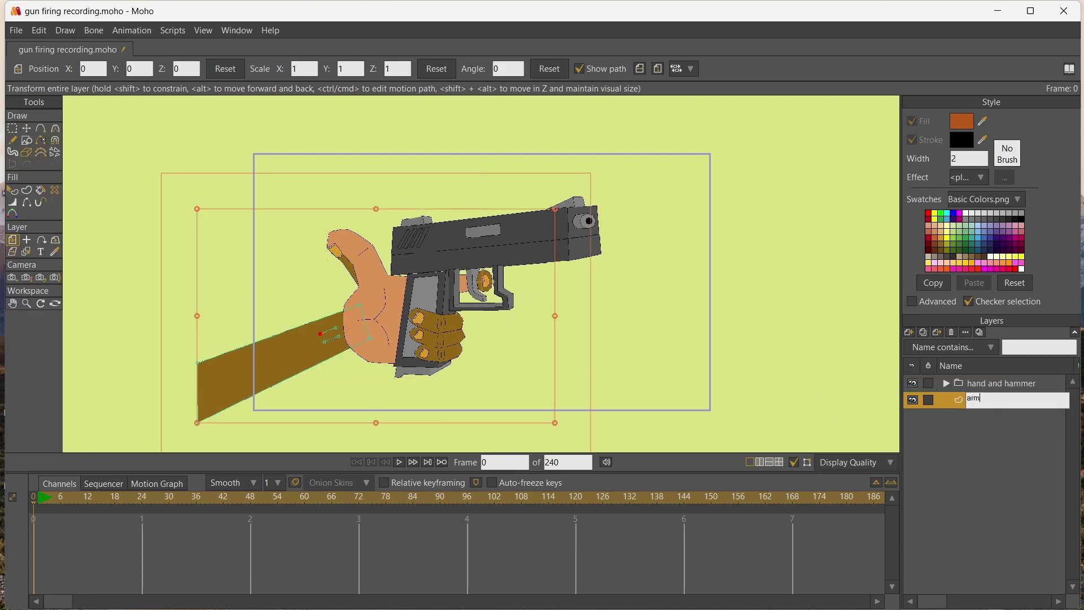
key("Return")
left_click(908, 333)
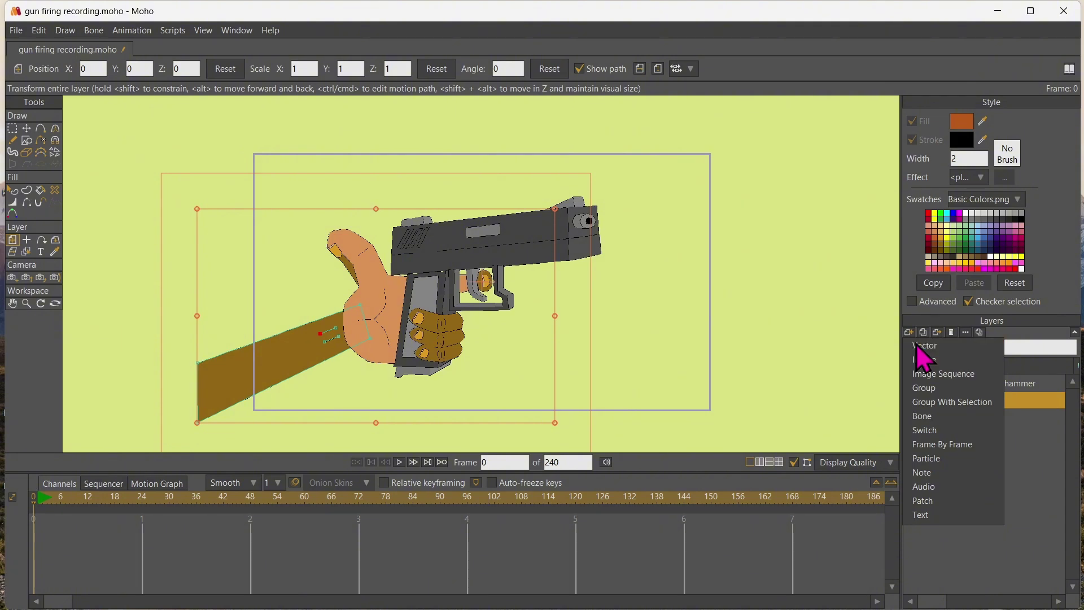
left_click(919, 346)
left_click_drag(981, 430, 980, 432)
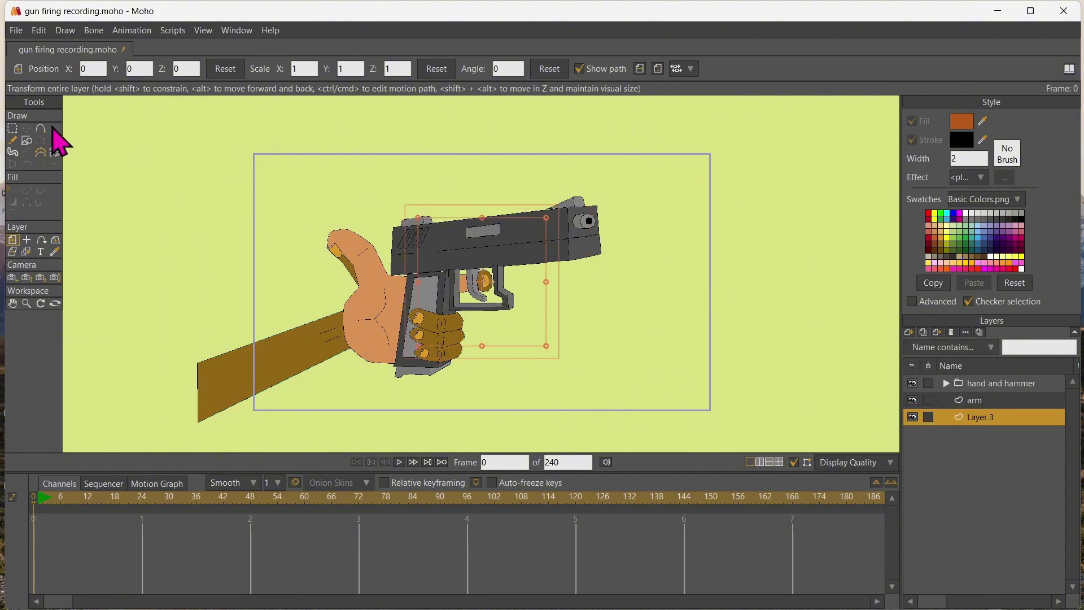
- Draw a background rectangle larger than the camera frame and add a roughly horizontal line across its middle
left_click(26, 140)
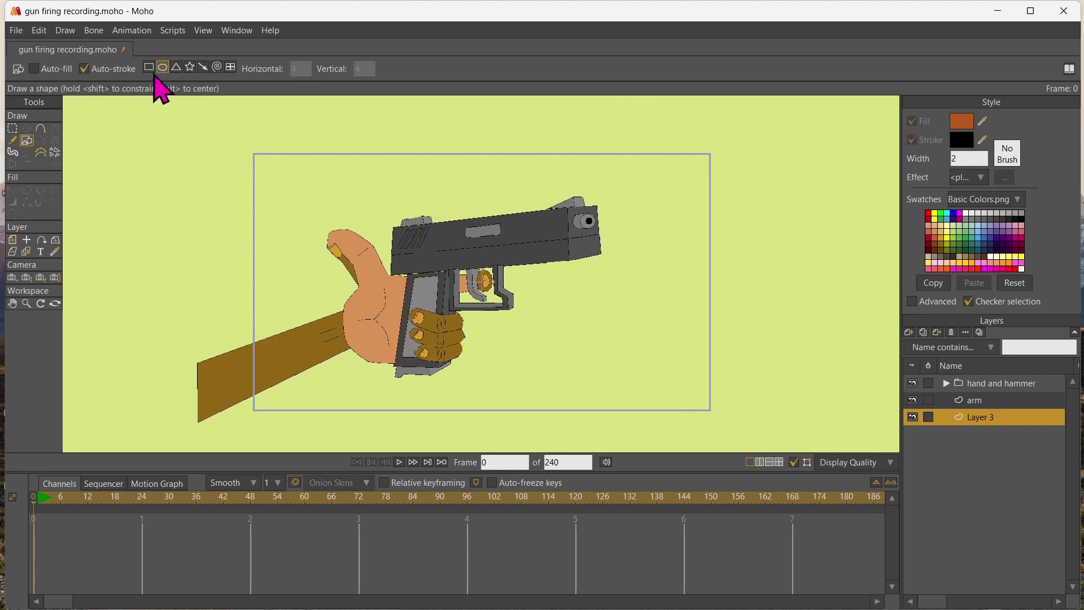
mouse_move(228, 117)
left_mouse_down()
mouse_move(668, 438)
mouse_move(795, 434)
left_mouse_up()
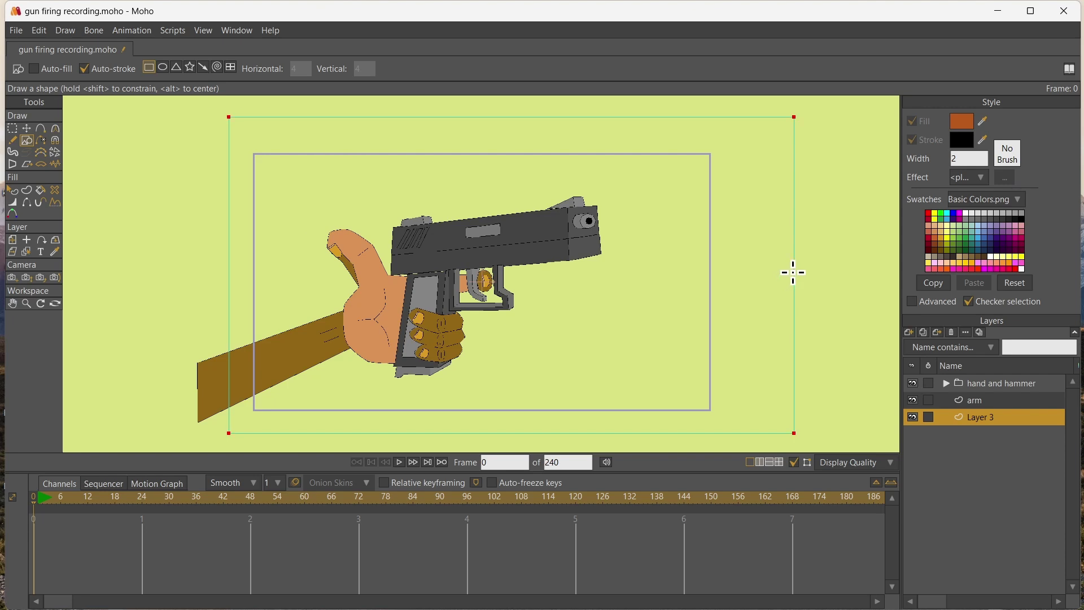
key("a")
left_click_drag(793, 273, 228, 273)
key("t")
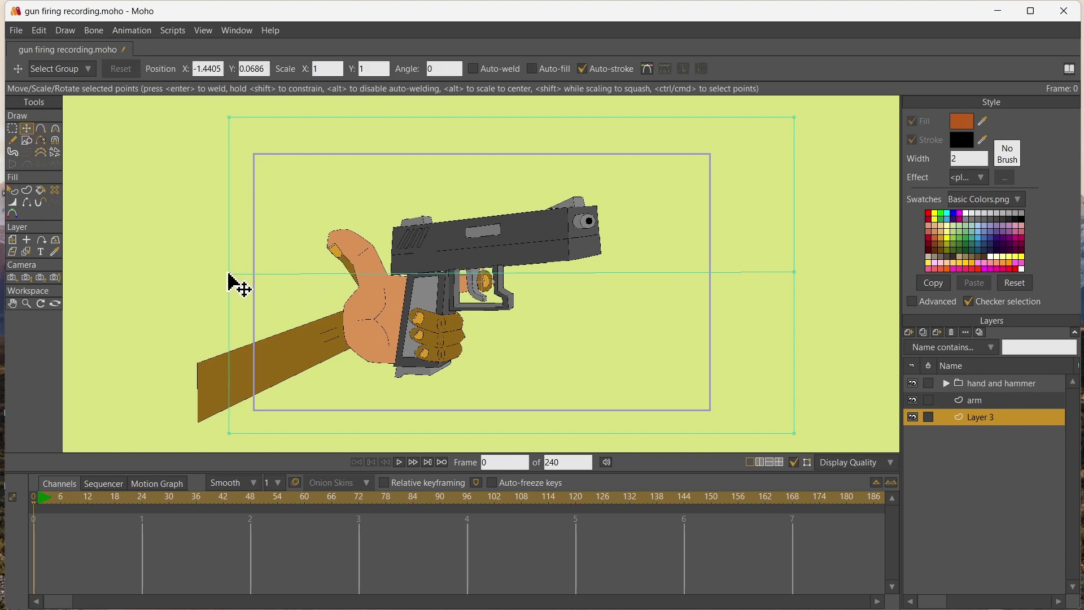
- Fill the background's upper half with dark blue and its lower half with dark grey
key("ctrl+a")
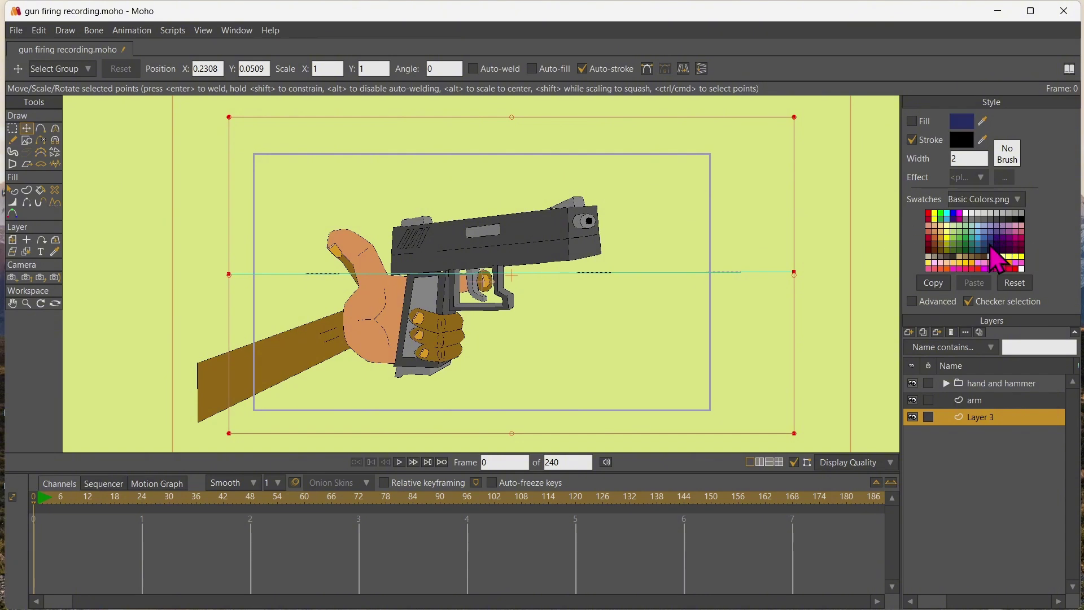
key("p")
left_click(739, 210)
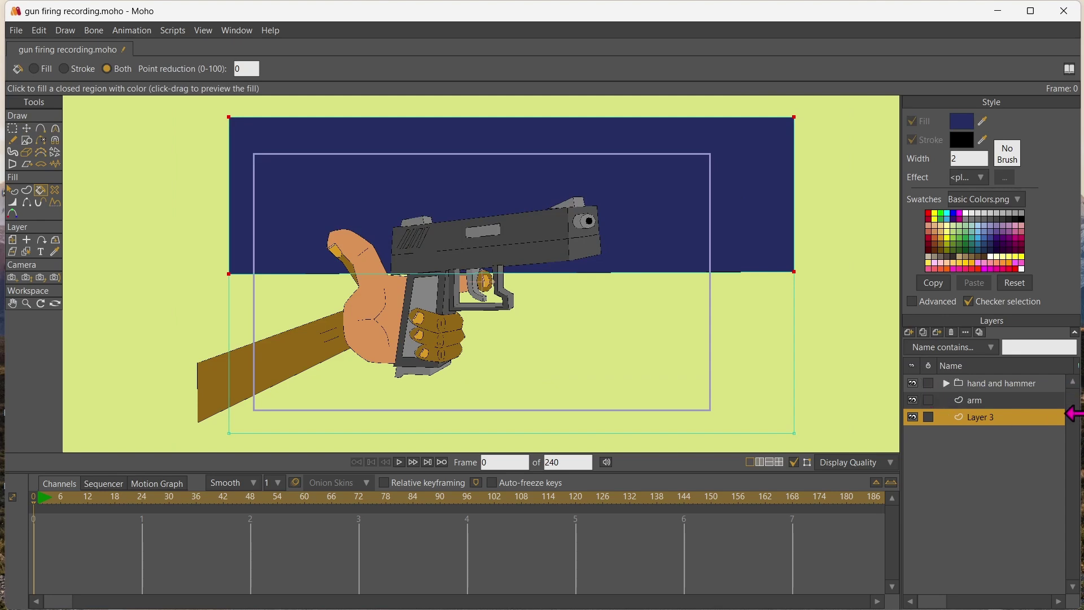
left_click(996, 220)
left_click(722, 319)
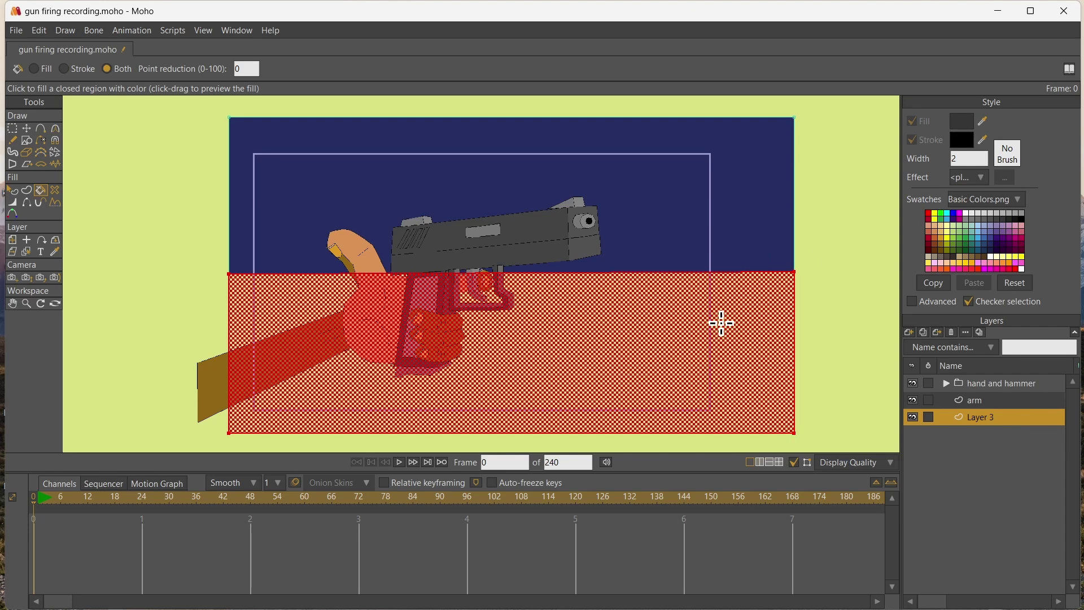
- Tilt the line between the blue and dark grey areas downward to the right by moving its end points
left_click(26, 128)
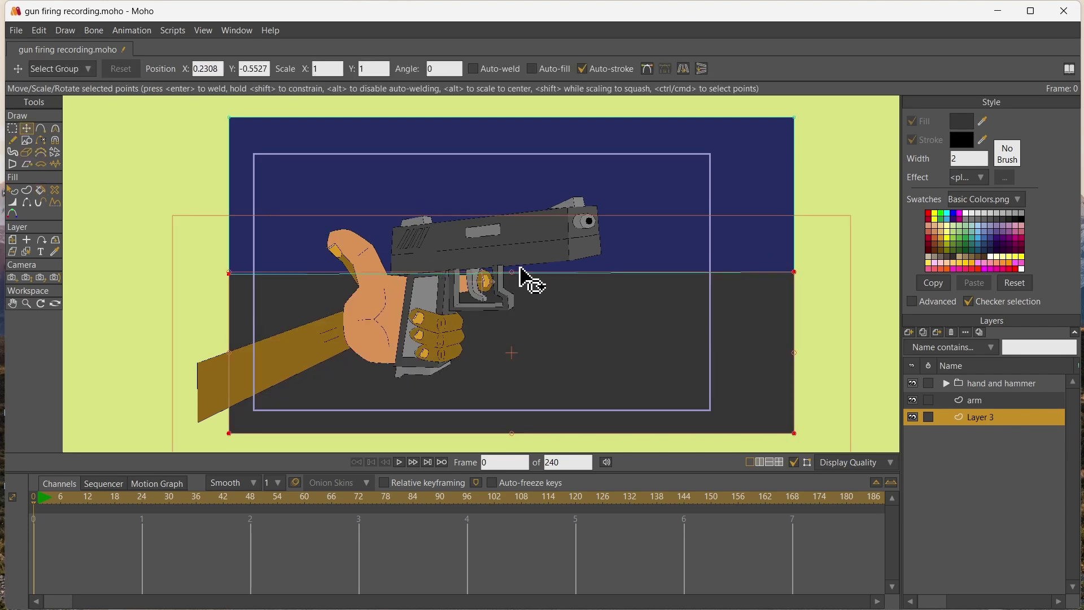
left_click_drag(795, 273, 792, 345)
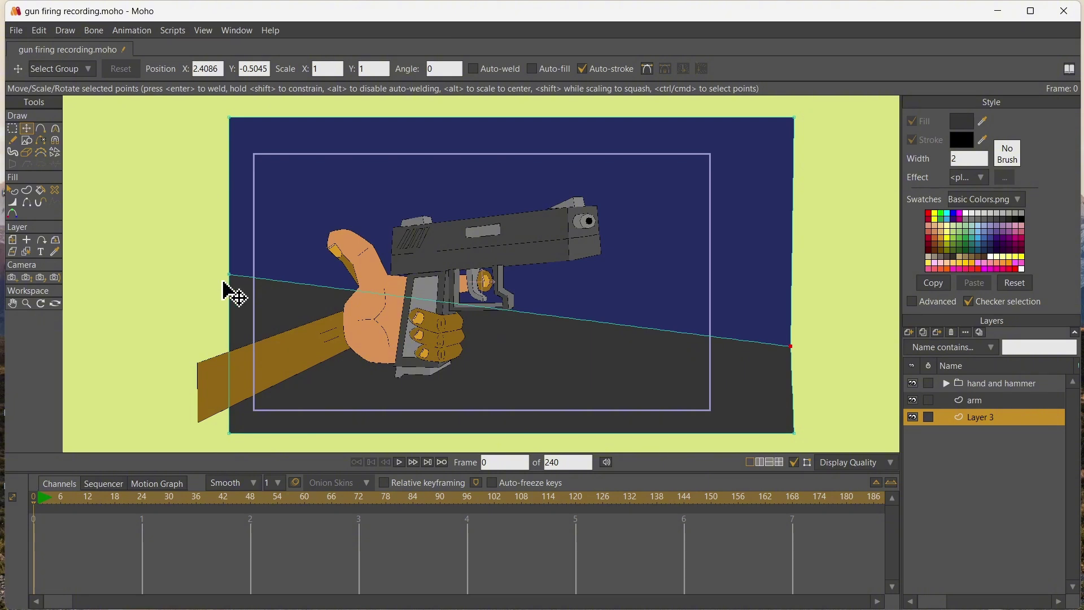
left_click_drag(231, 276, 229, 288)
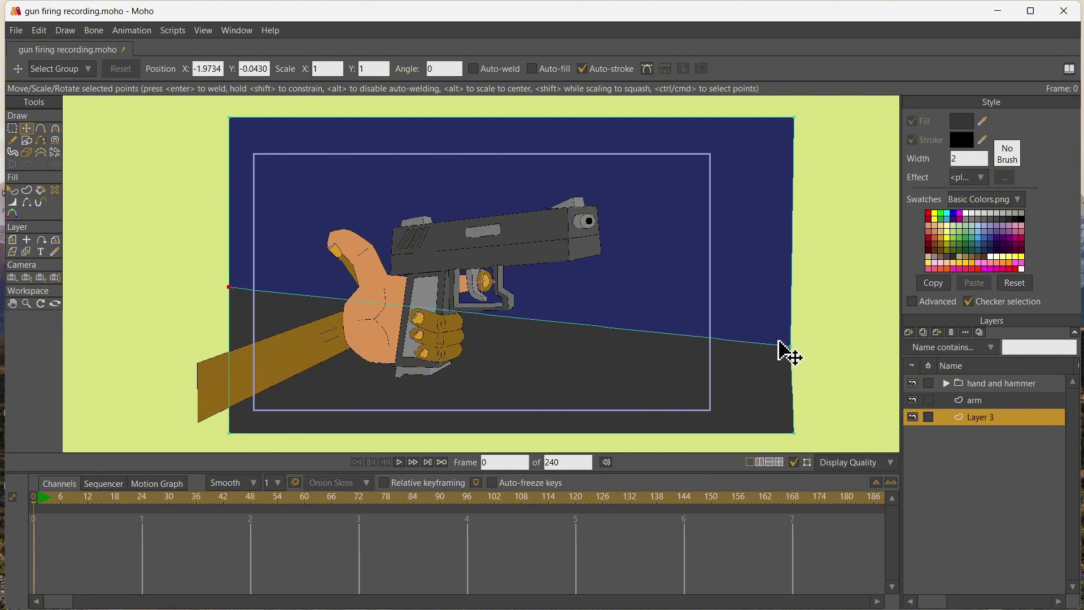
left_click_drag(791, 346, 791, 351)
- Draw a slightly sloping line across the blue area and fill the band beneath it with medium grey
left_click(41, 129)
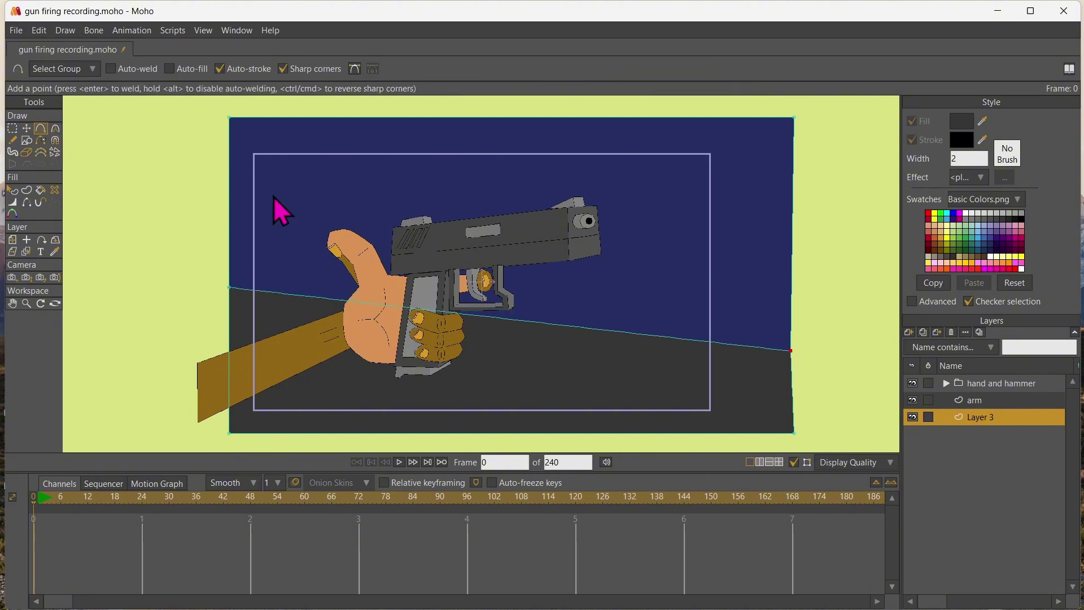
mouse_move(232, 210)
left_mouse_down()
mouse_move(638, 209)
mouse_move(753, 212)
mouse_move(794, 231)
left_mouse_up()
key("ctrl+a")
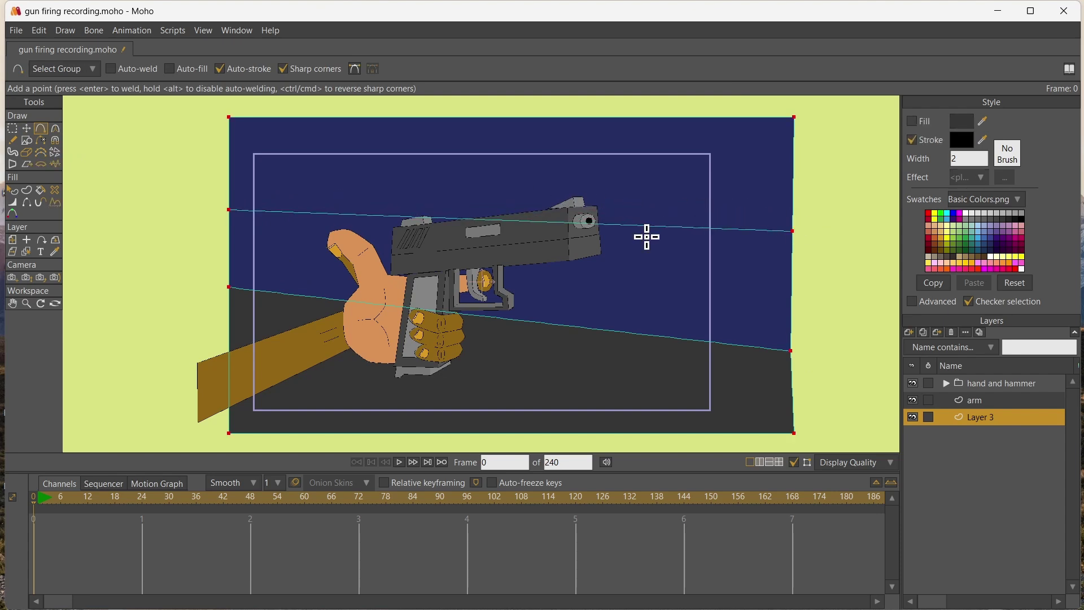
left_click(985, 220)
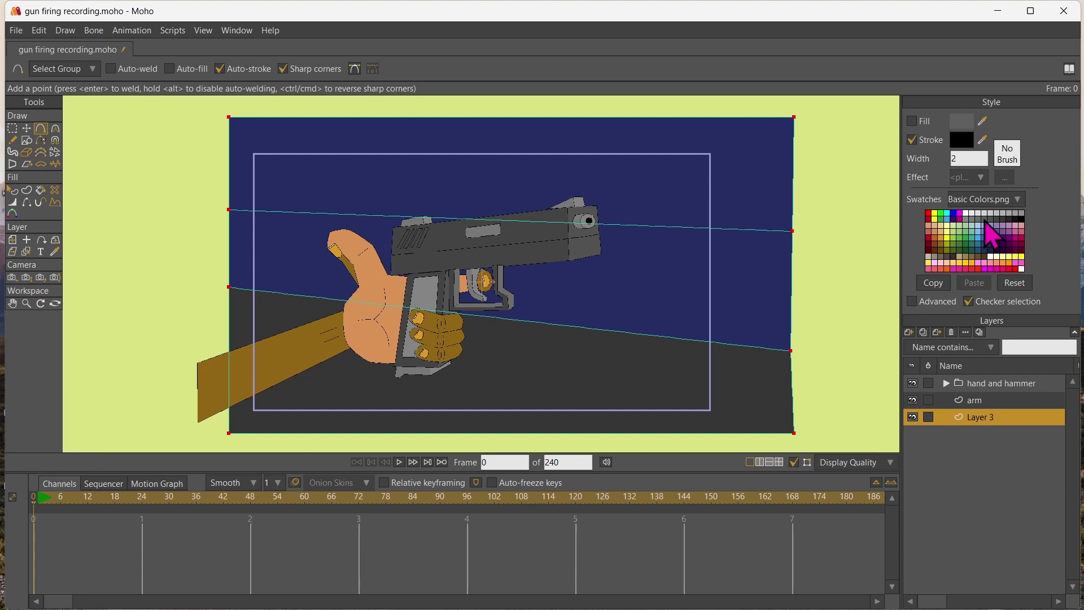
key("p")
left_click(711, 310)
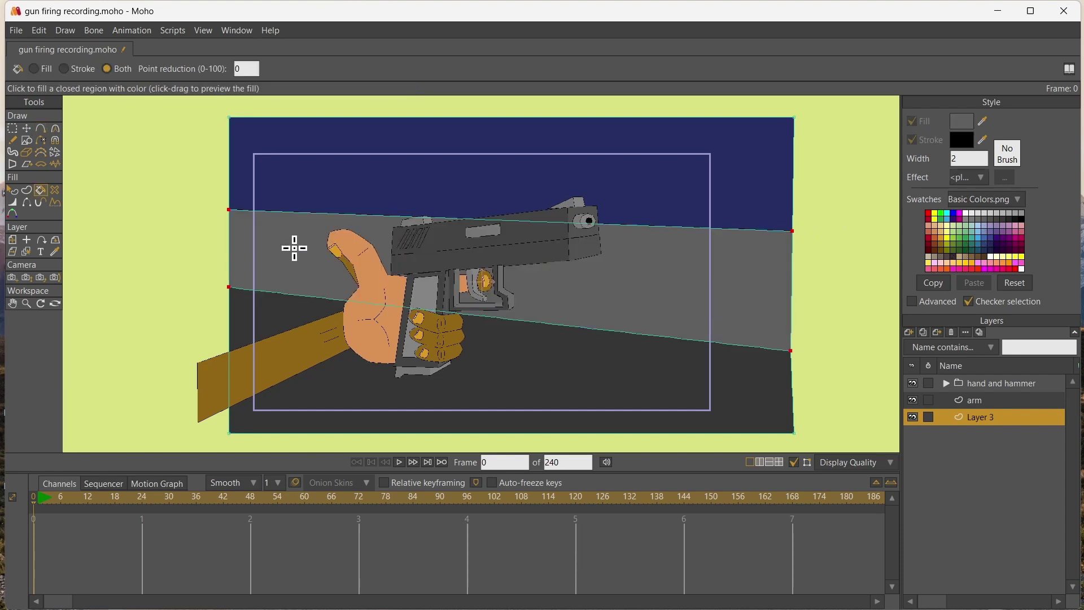
- Draw a second sloping line just above the lower edge of the grey band and fill the narrow strip between them with darker grey
left_click(41, 130)
mouse_move(231, 276)
left_mouse_down()
mouse_move(567, 320)
mouse_move(697, 316)
mouse_move(806, 331)
mouse_move(796, 339)
left_mouse_up()
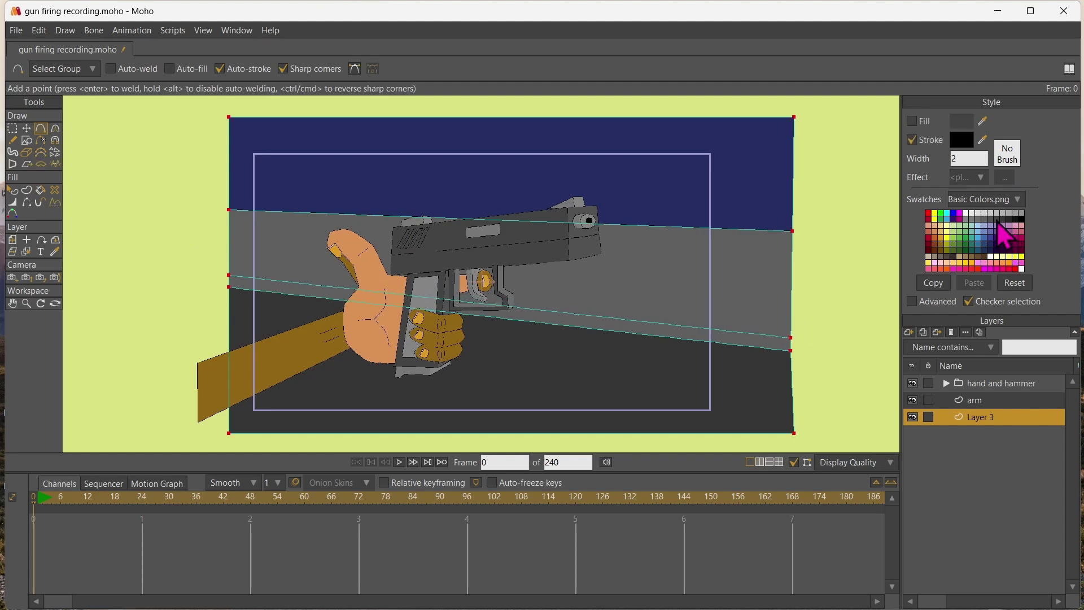
key("p")
left_click(718, 334)
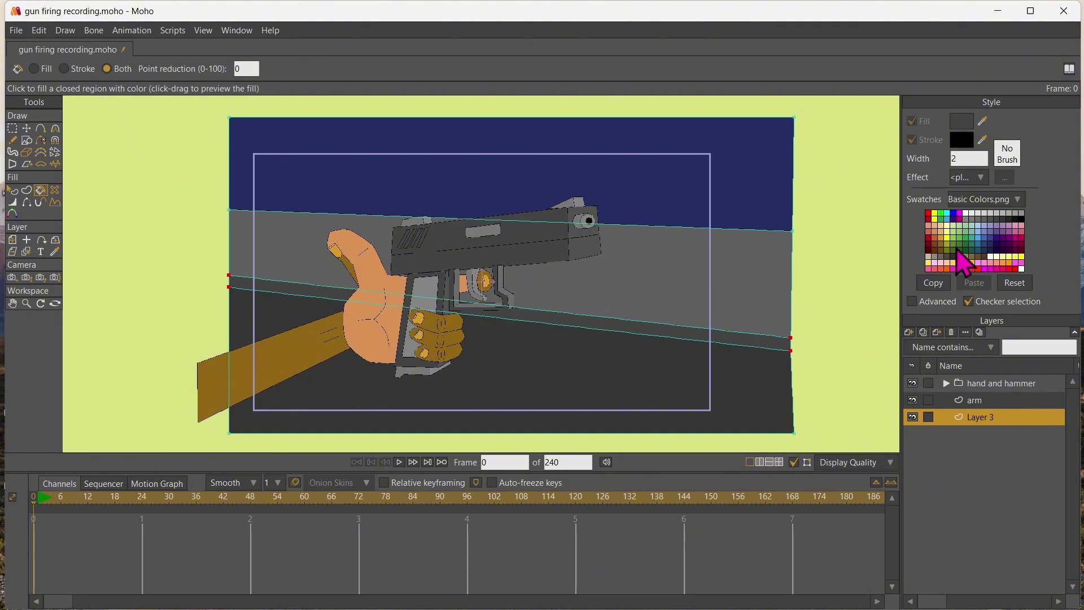
- Add a new vector layer above the background layer and outline a two-faced box near the background's left edge
left_click(909, 332)
left_click(922, 346)
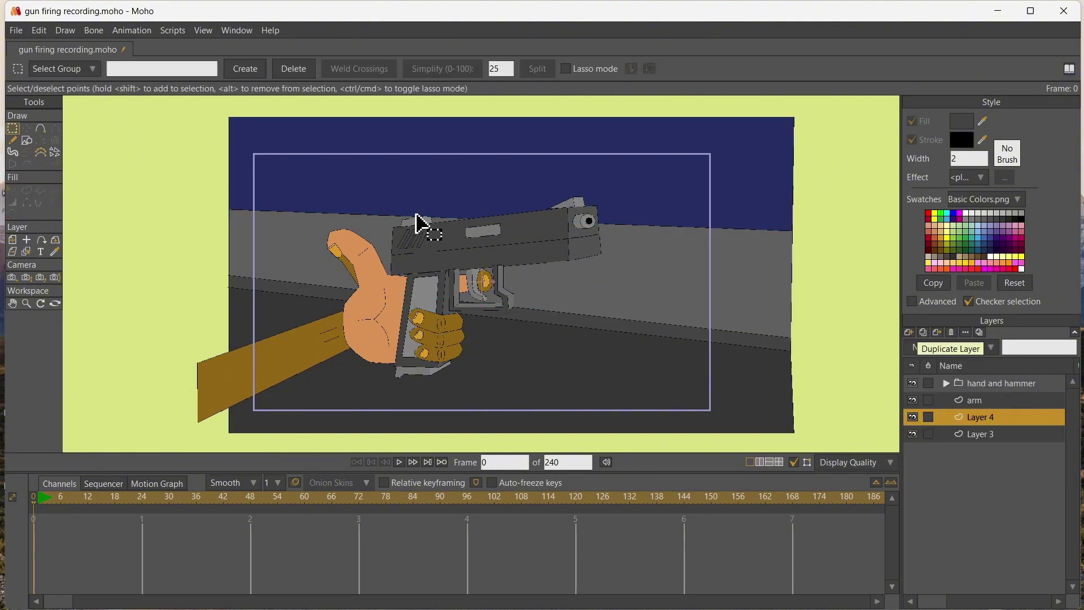
left_click(41, 129)
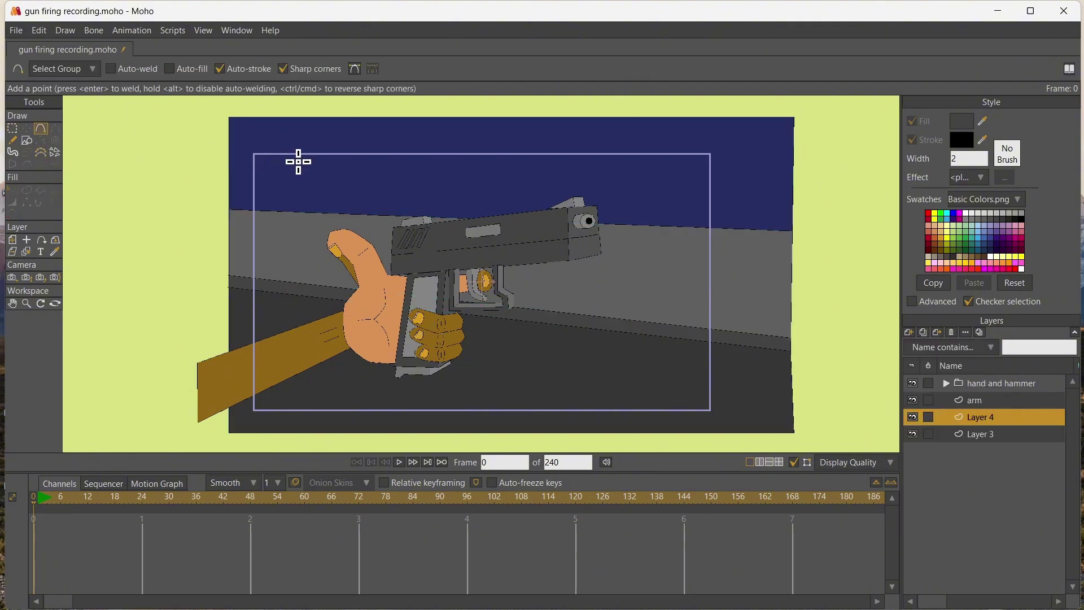
left_click_drag(292, 255, 298, 162)
left_click_drag(298, 162, 290, 260)
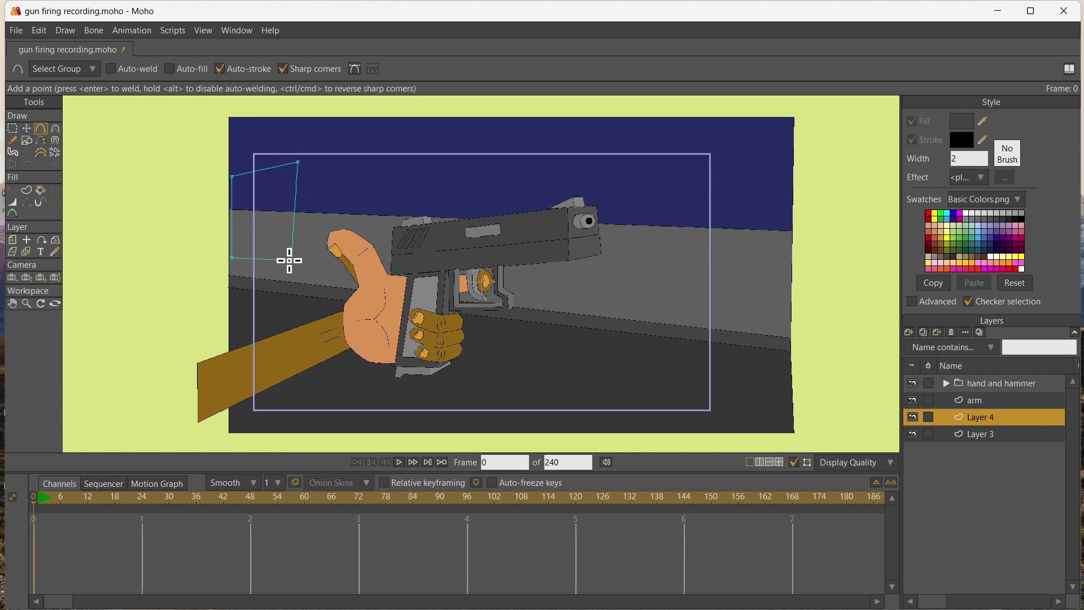
left_click(292, 256)
left_click(232, 259)
left_click(291, 256)
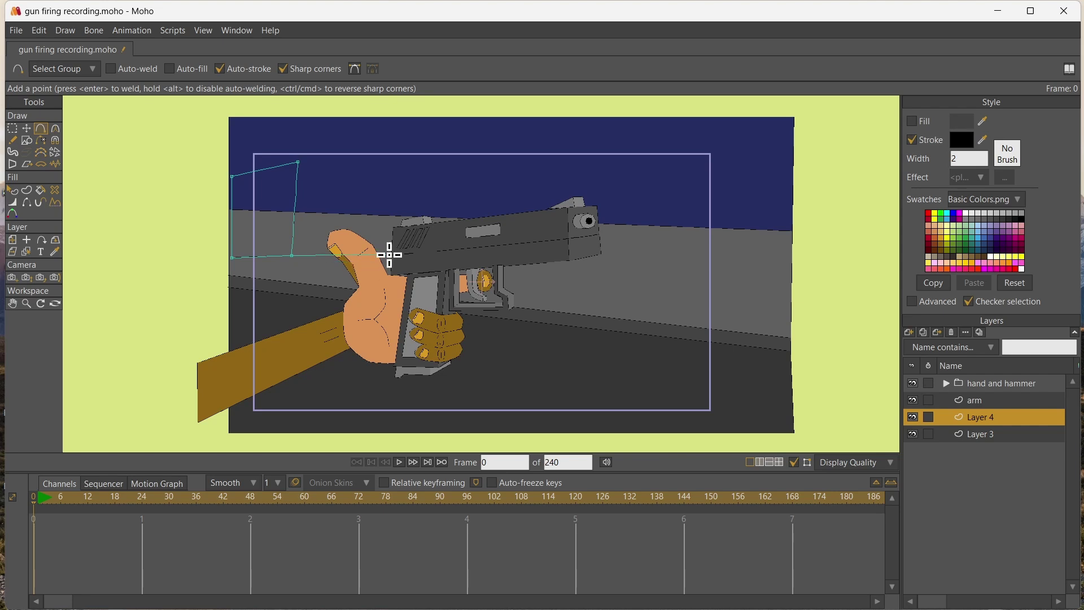
mouse_move(390, 255)
left_mouse_down()
mouse_move(370, 259)
mouse_move(368, 172)
mouse_move(304, 163)
left_mouse_up()
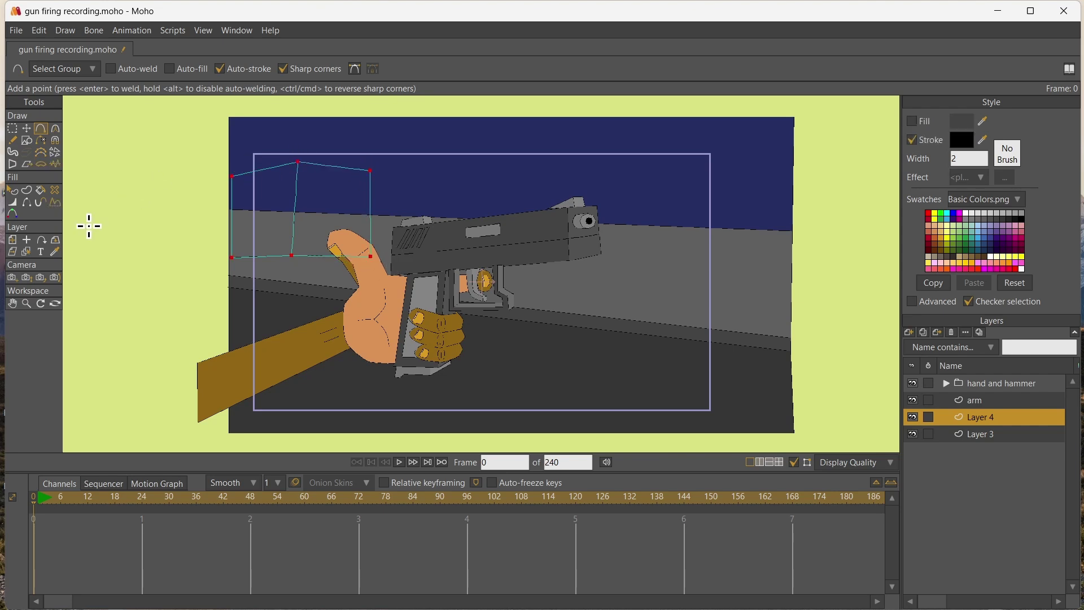
- Move the first box's corner points to widen its front face and make the narrow side face recede toward the left
left_click(27, 128)
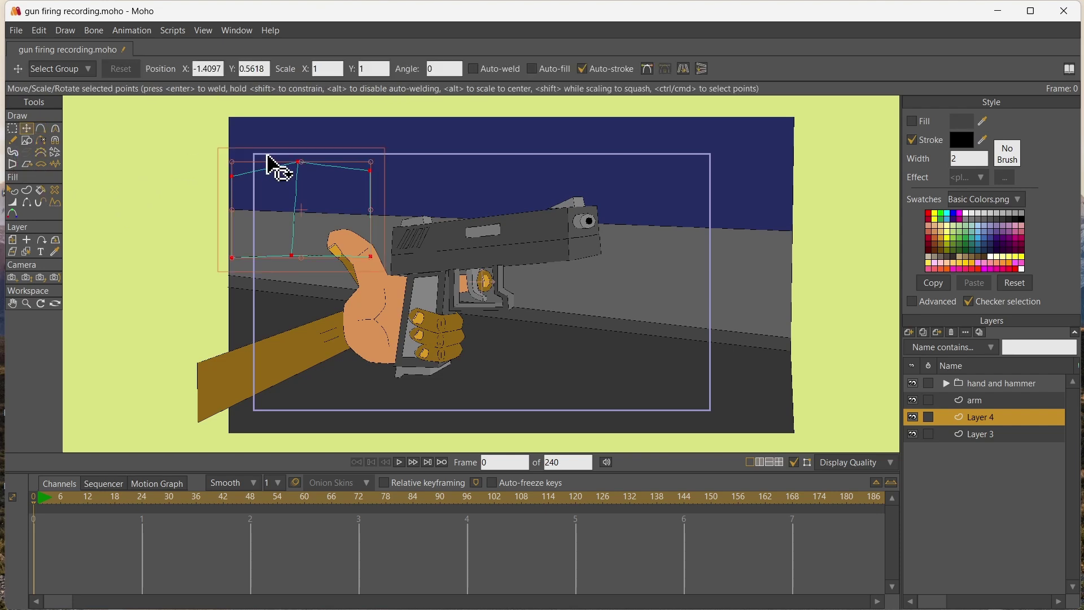
left_click_drag(294, 167, 299, 178)
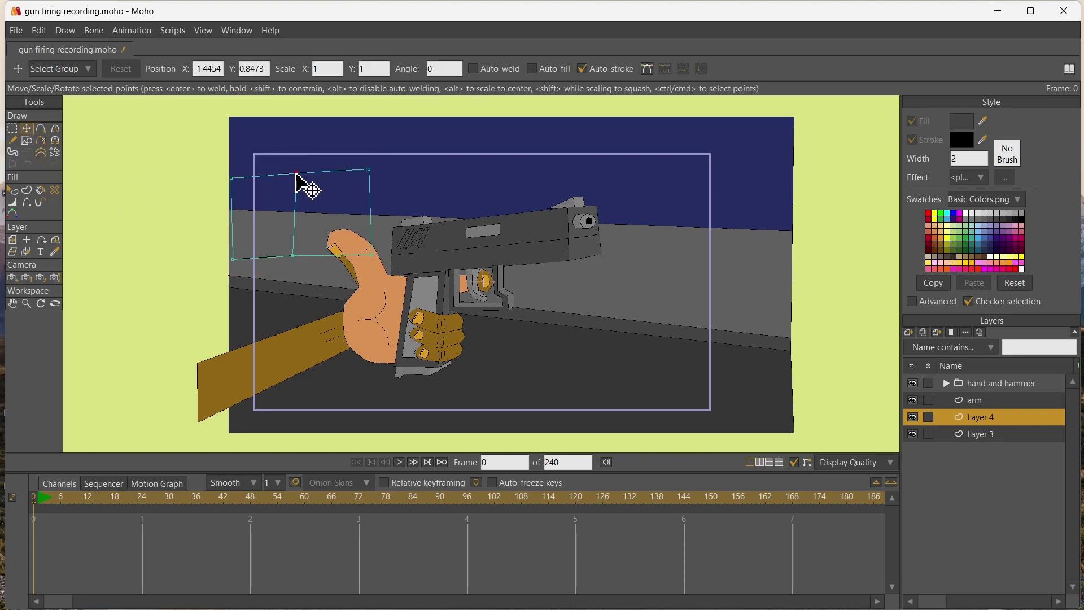
left_click_drag(363, 250, 363, 268)
left_click_drag(291, 257, 285, 272)
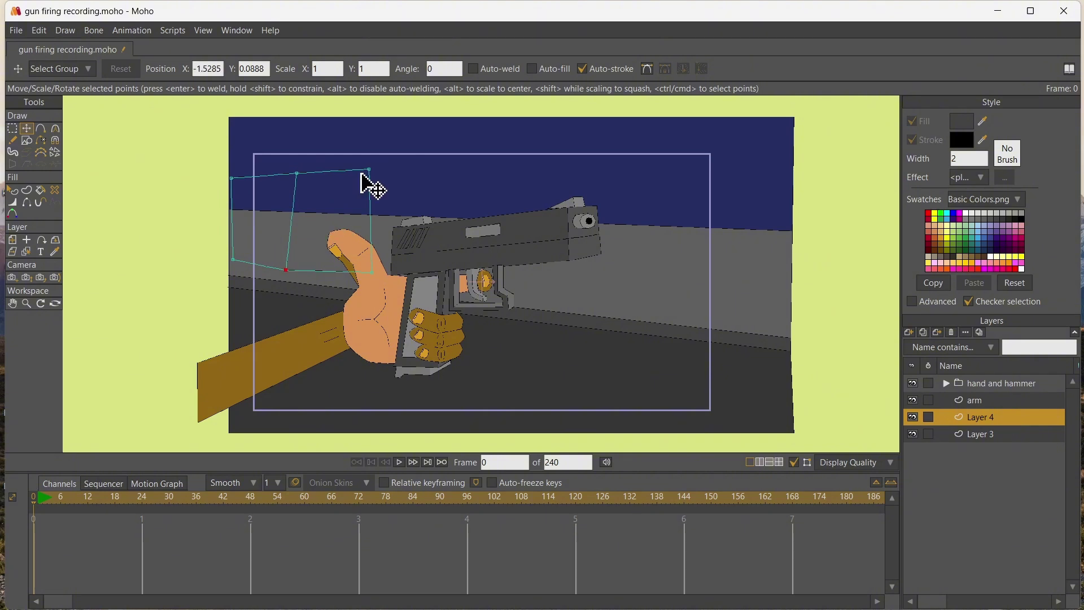
left_click_drag(370, 167, 392, 169)
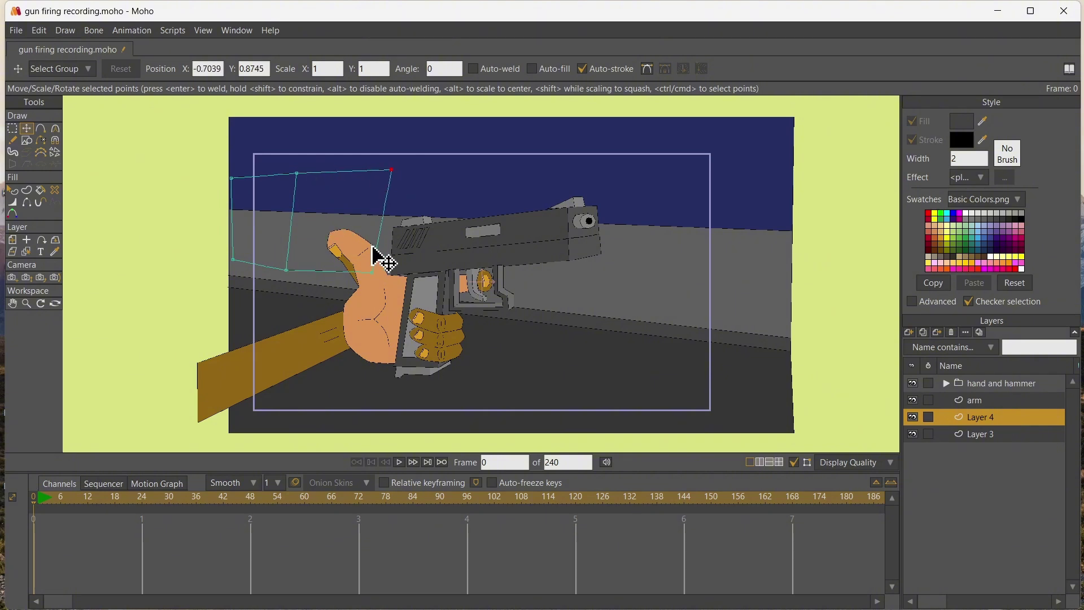
left_click_drag(372, 272, 393, 269)
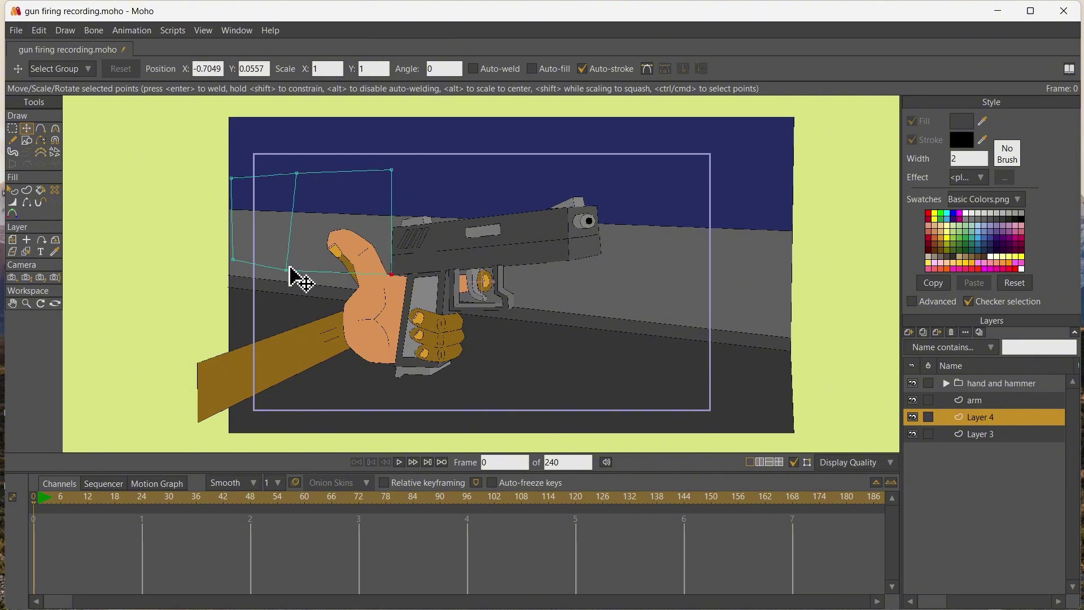
left_click_drag(288, 267, 298, 274)
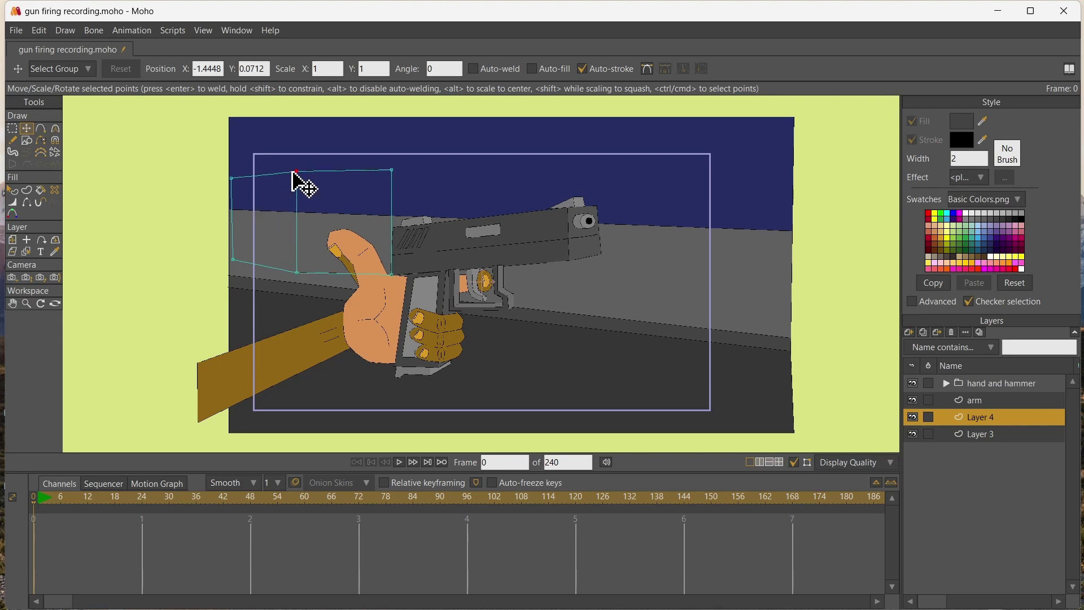
left_click_drag(296, 174, 296, 165)
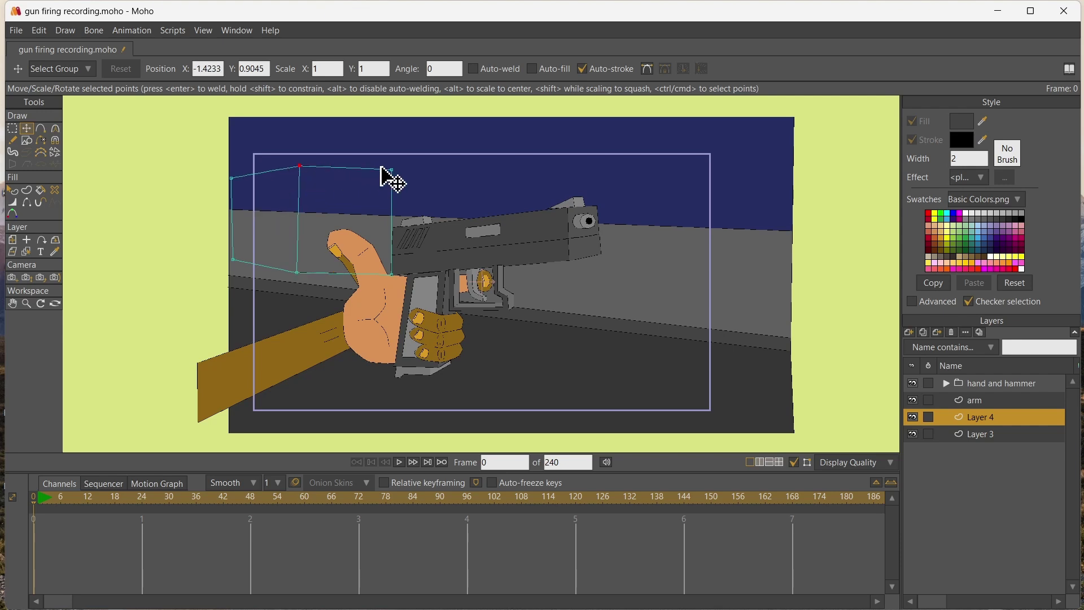
left_click_drag(384, 169, 383, 164)
left_click_drag(306, 167, 304, 163)
left_click_drag(370, 162, 368, 162)
left_click_drag(286, 271, 251, 247)
left_click_drag(238, 187, 244, 182)
left_click_drag(239, 238, 239, 236)
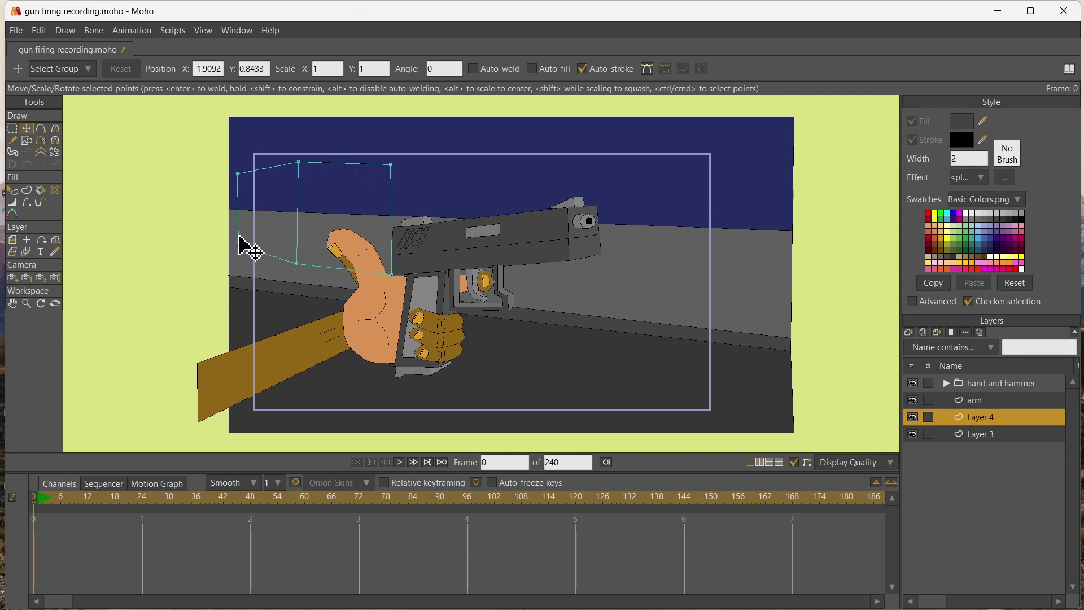
- Outline a second two-faced box behind the pistol's slide, with a vertical edge separating its narrow and wide faces
left_click(41, 128)
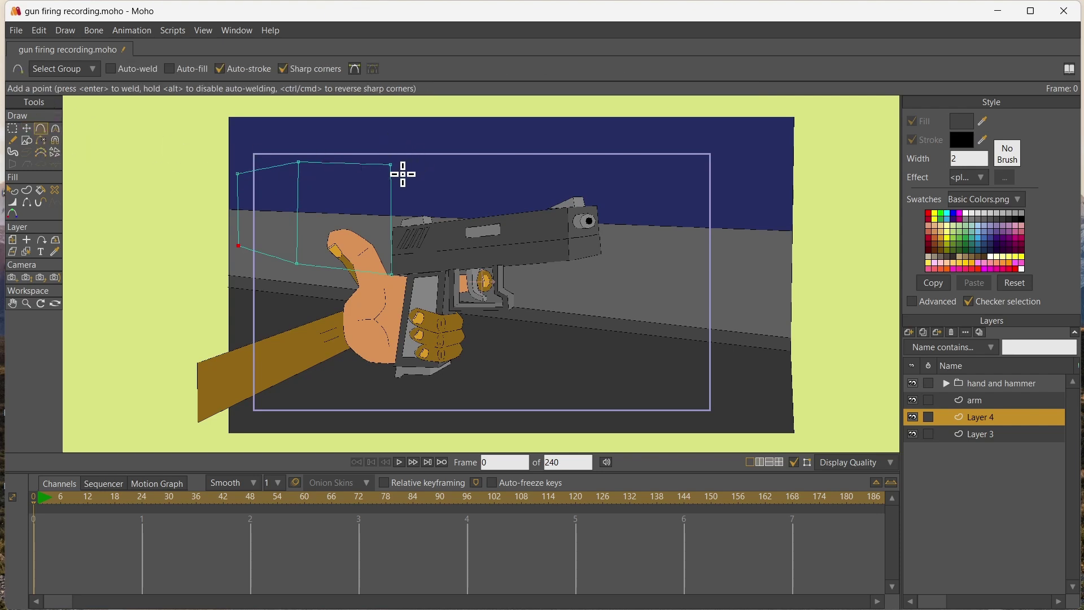
mouse_move(402, 174)
left_mouse_down()
mouse_move(403, 262)
mouse_move(519, 277)
mouse_move(520, 160)
mouse_move(426, 159)
mouse_move(438, 159)
mouse_move(403, 174)
left_mouse_up()
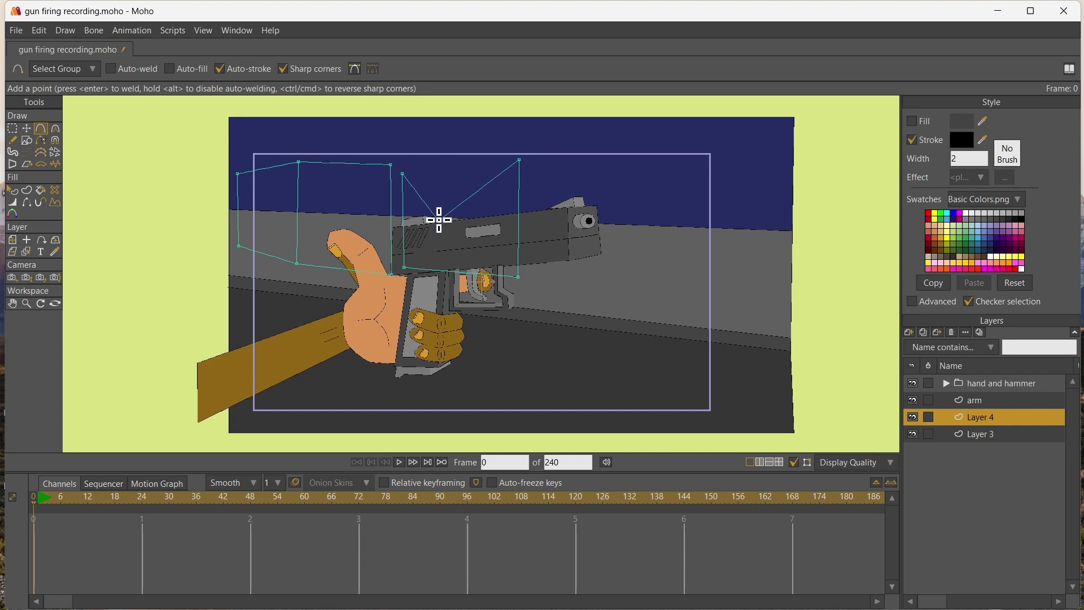
left_click_drag(442, 171, 442, 268)
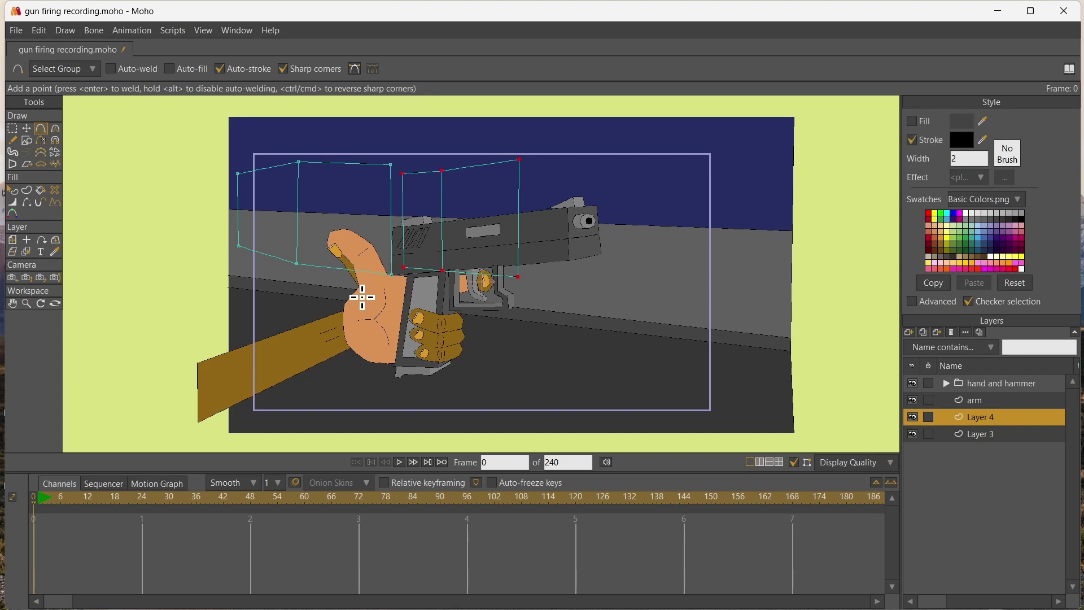
- Outline a third two-faced box behind the pistol's muzzle and a single narrow panel near the background's right edge
mouse_move(559, 164)
left_mouse_down()
mouse_move(561, 270)
mouse_move(687, 307)
mouse_move(672, 296)
mouse_move(673, 161)
left_mouse_up()
left_click_drag(674, 162, 559, 162)
key("Return")
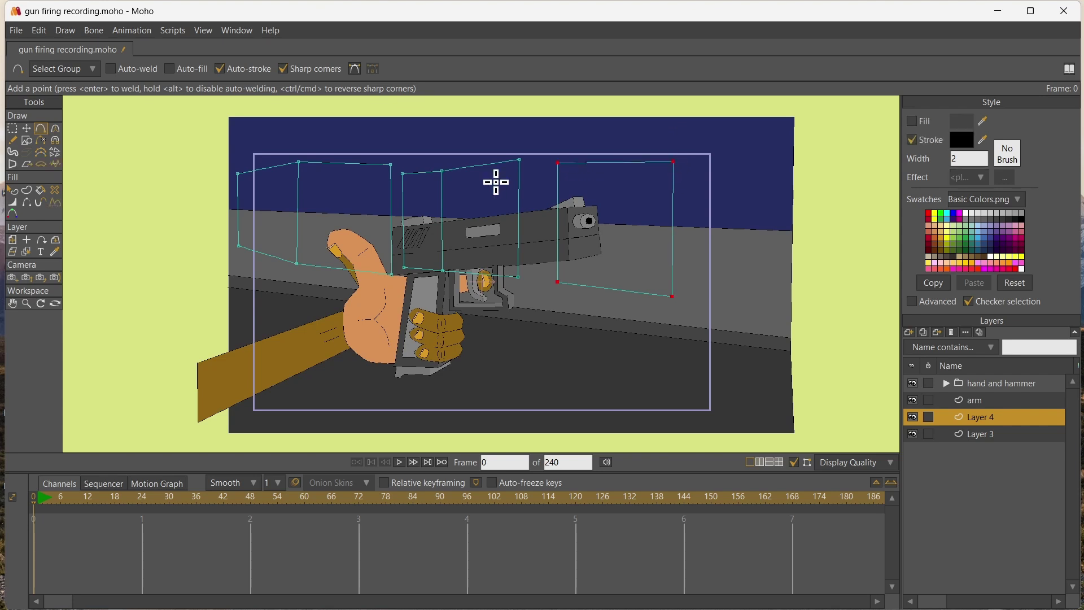
left_click(599, 170)
left_click_drag(598, 164, 594, 292)
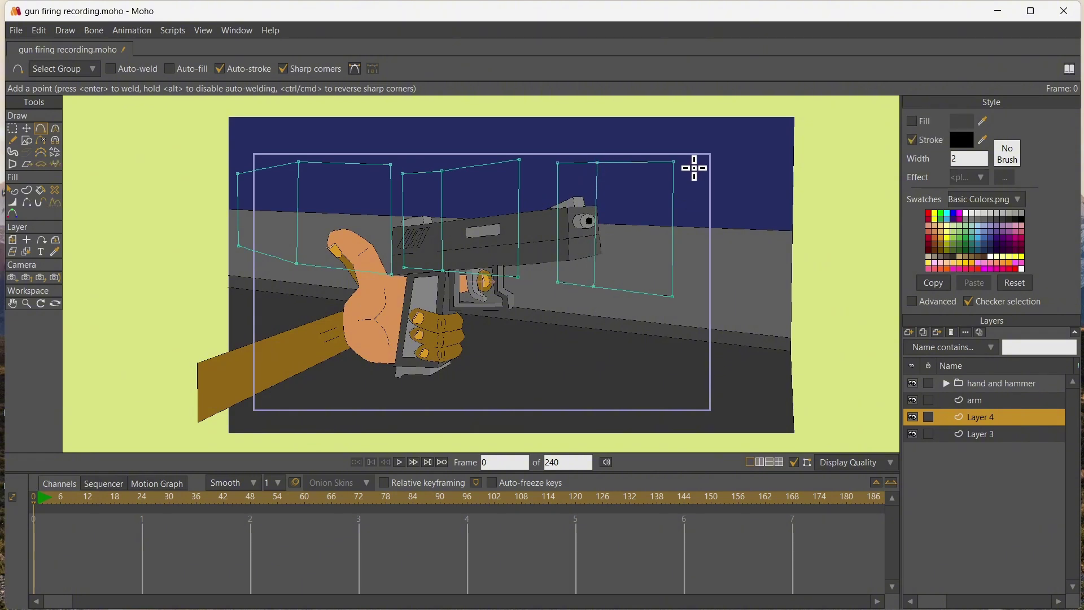
mouse_move(695, 168)
left_mouse_down()
mouse_move(692, 294)
mouse_move(755, 165)
mouse_move(696, 166)
left_mouse_up()
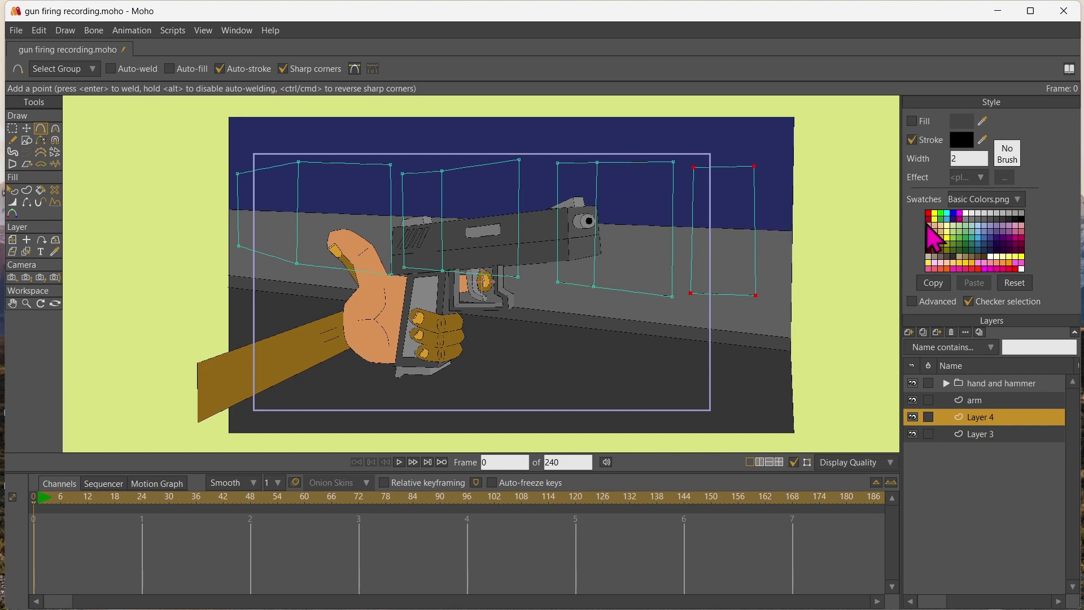
- Fill the wide faces of the three two-faced boxes with dark brown
left_click(980, 257)
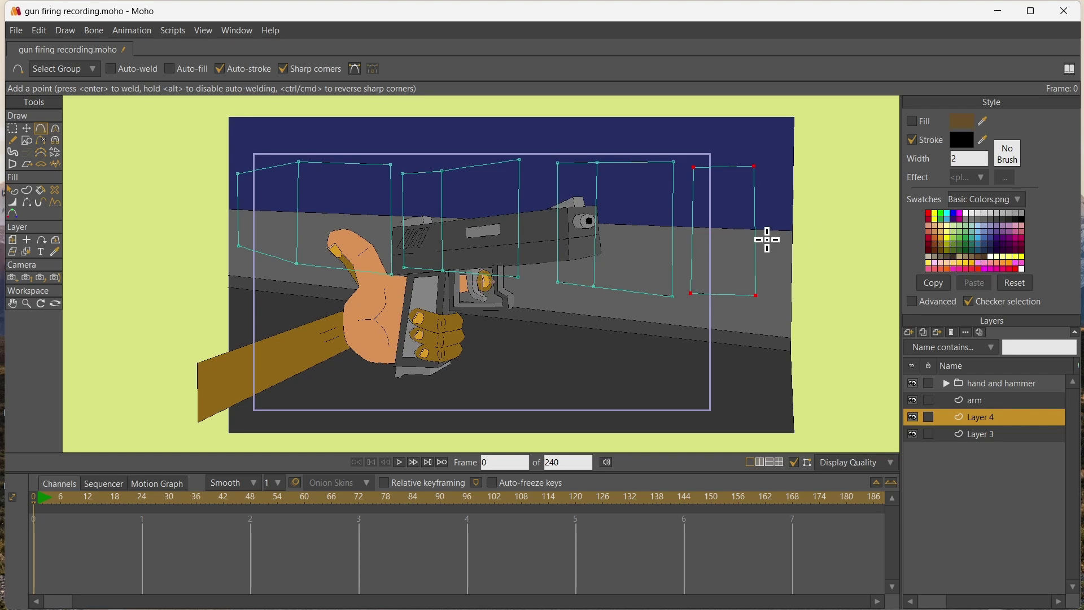
left_click(41, 190)
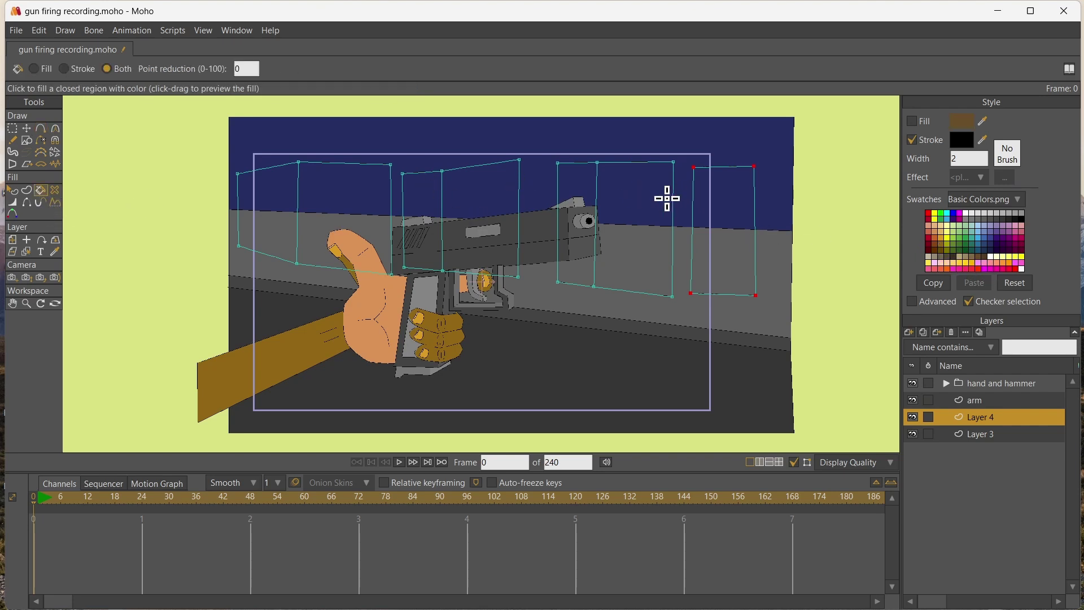
left_click(667, 198)
left_click(479, 205)
left_click(350, 212)
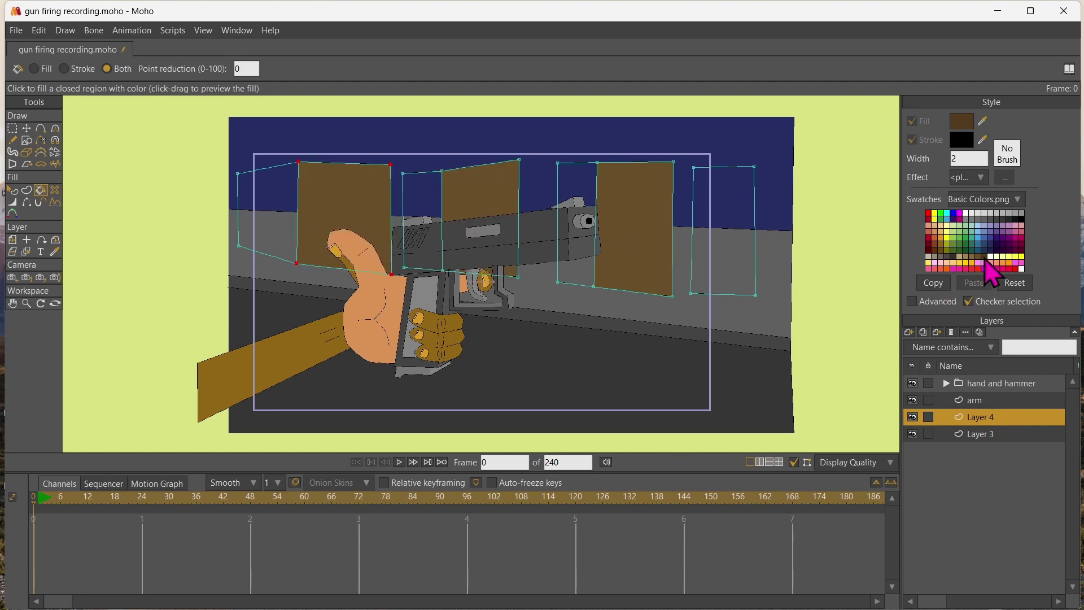
left_click(635, 230)
left_click(482, 215)
left_click(368, 204)
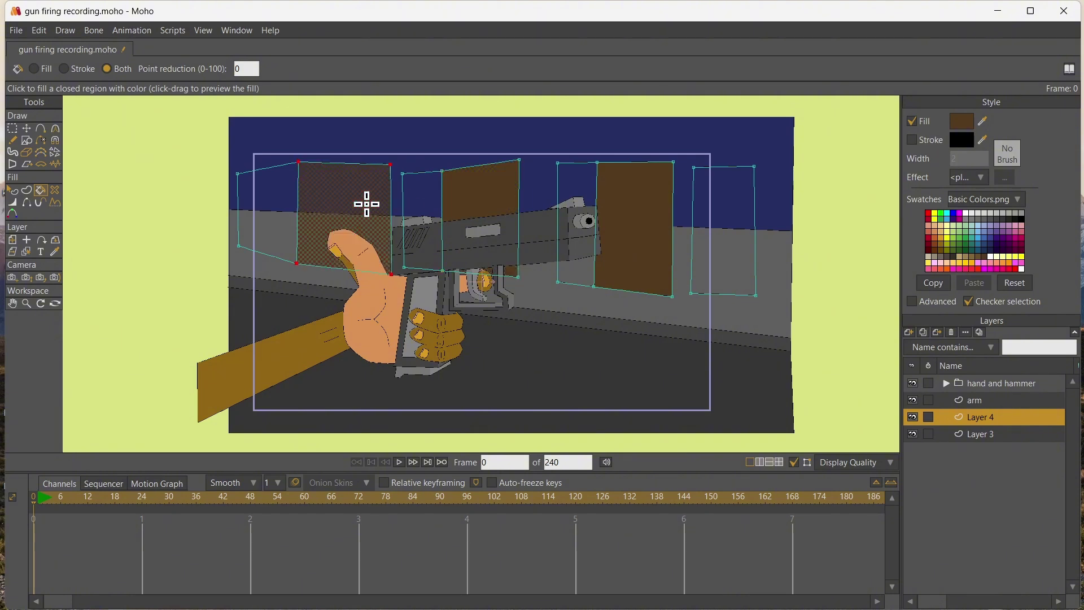
- Try filling the far-right panel and the narrow faces of the third and second boxes with light brown
left_click(972, 255)
left_click(972, 256)
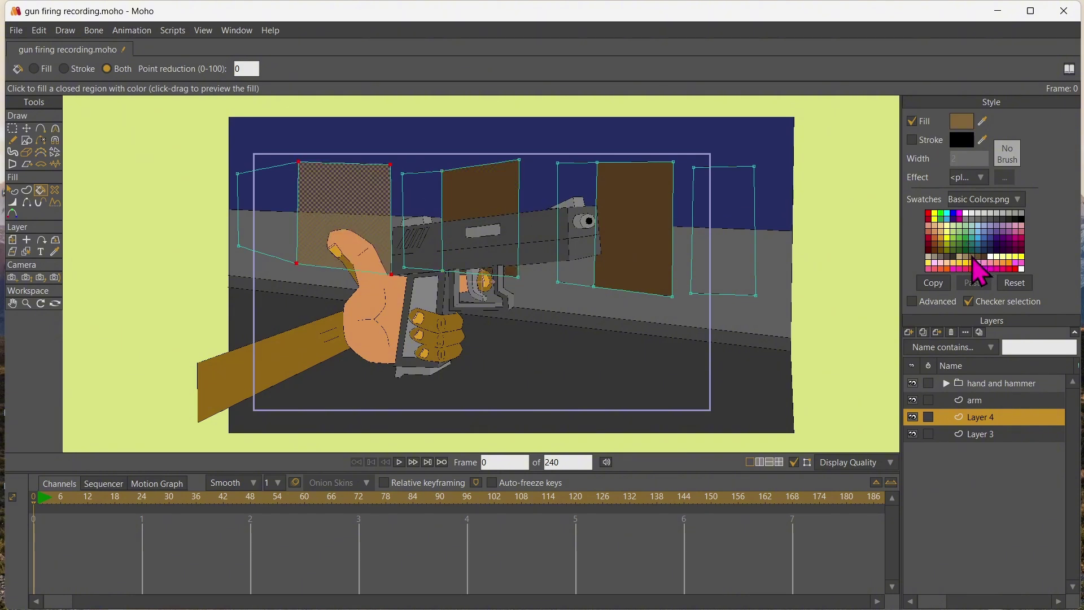
left_click(972, 257)
left_click(973, 258)
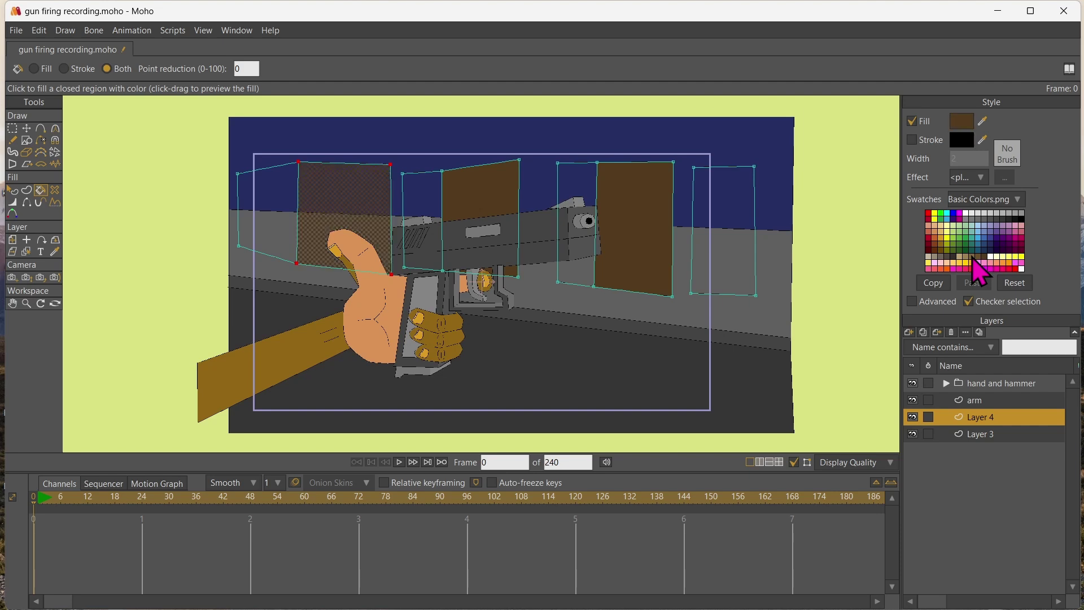
left_click(25, 128)
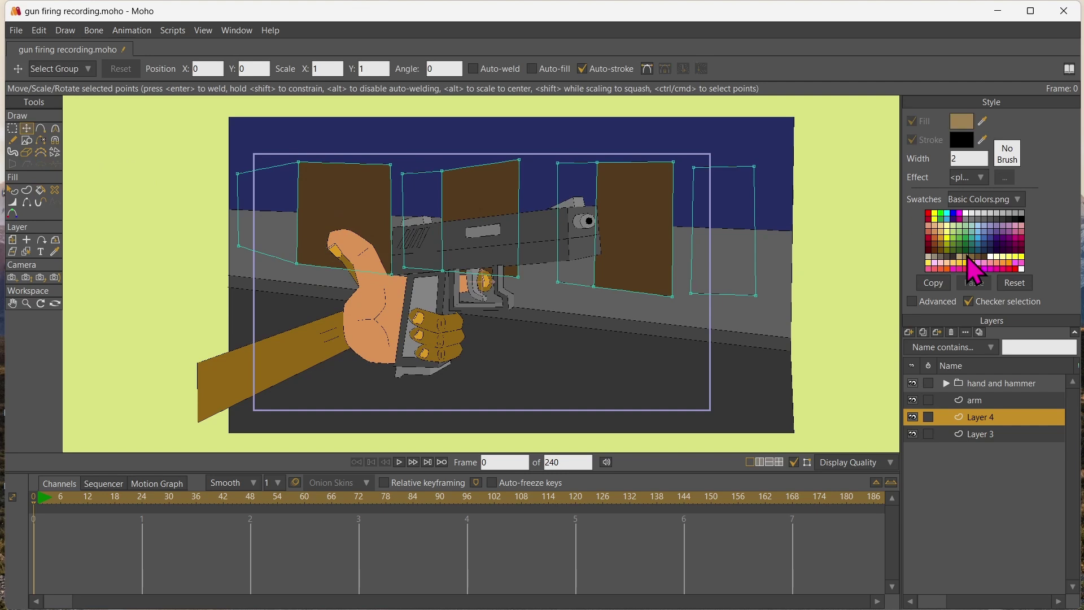
key("u")
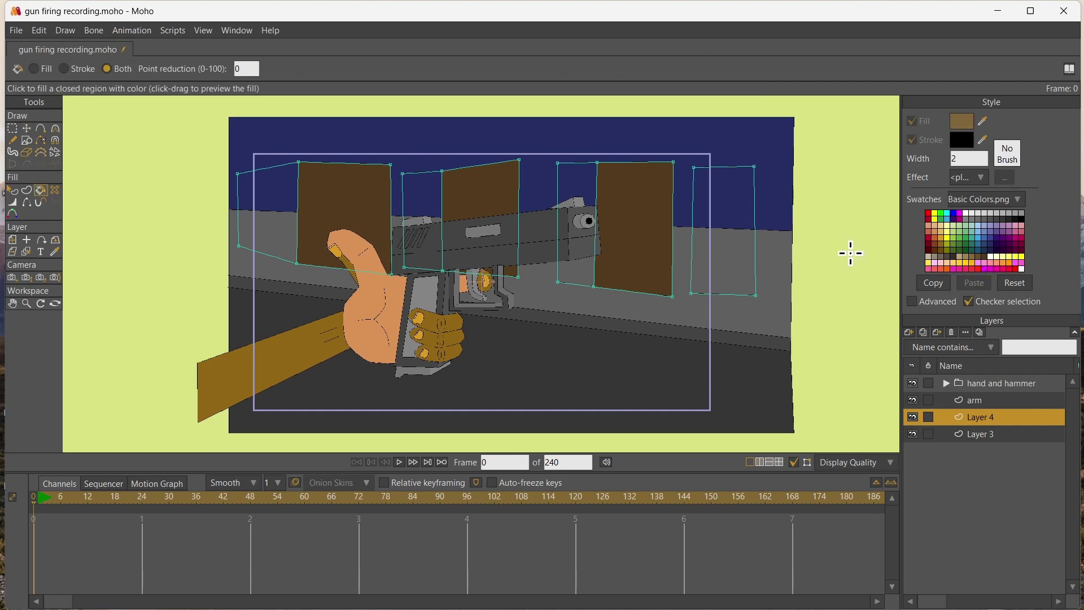
left_click(705, 237)
left_click(577, 213)
left_click(428, 217)
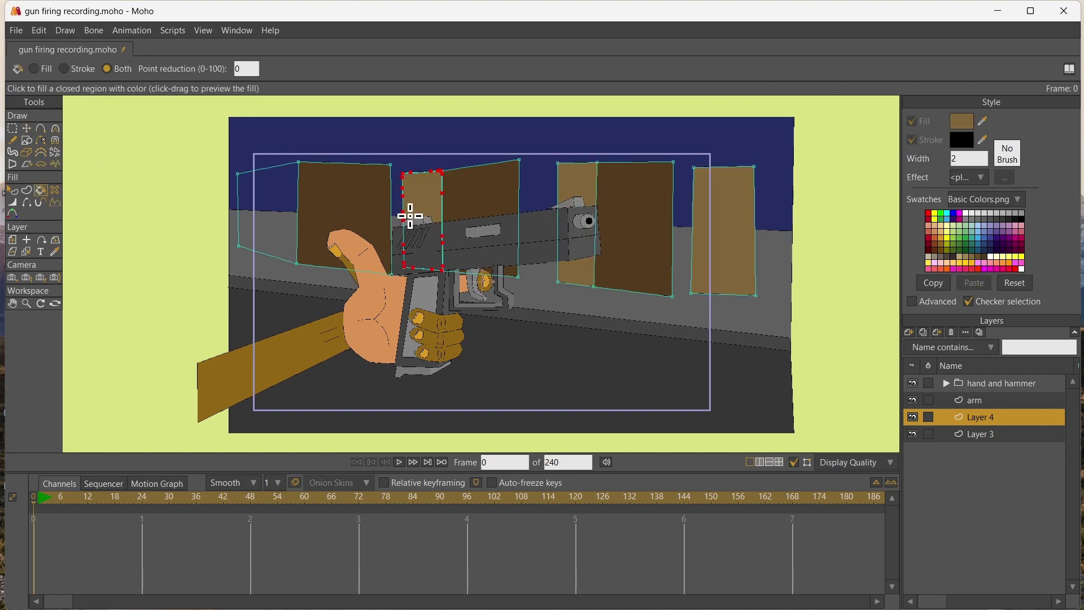
key("ctrl+z")
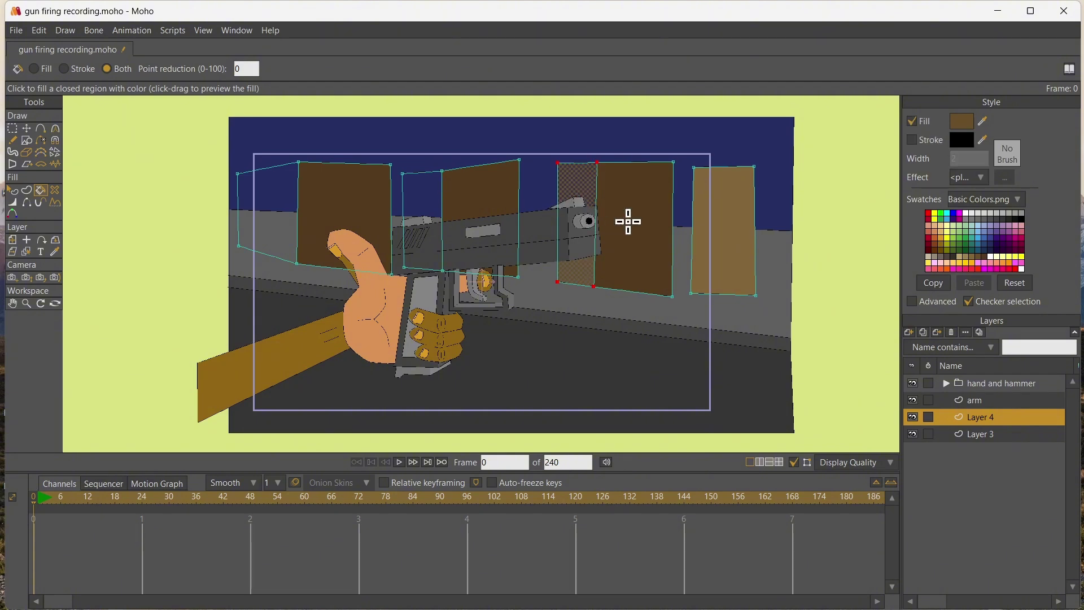
- Fill the narrow faces of the three boxes and the far-right panel with medium brown
scroll(627, 143, "up", 2)
scroll(626, 144, "down", 1)
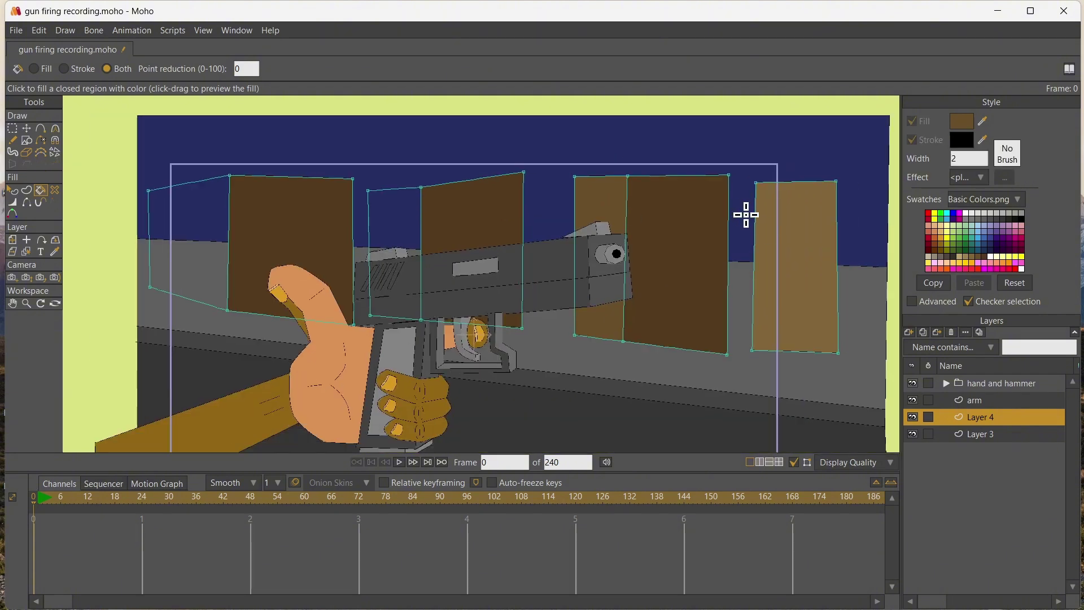
left_click(404, 211)
left_click(221, 204)
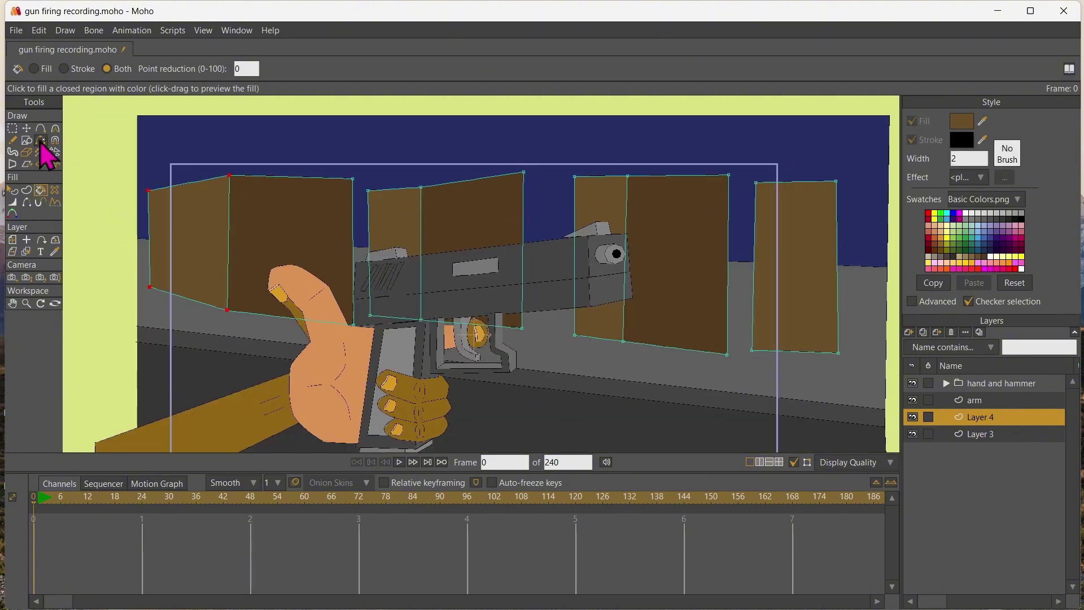
- Reshape the third box behind the muzzle by shifting its outer and shared vertical edges leftward and lowering the wide face's base
left_click(27, 129)
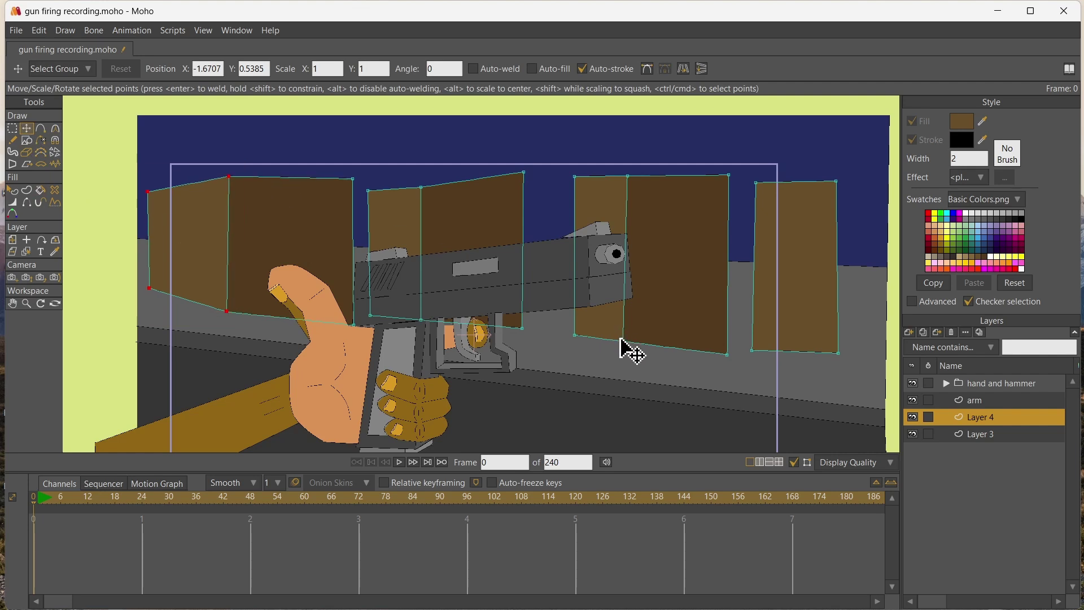
left_click_drag(621, 339, 159, 332)
key("c")
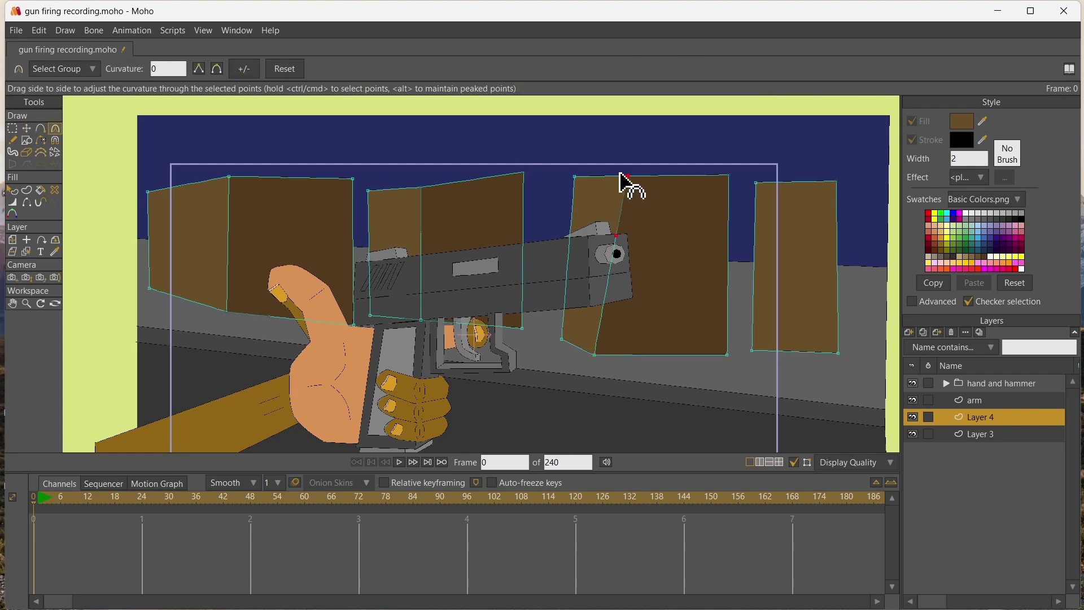
left_click_drag(622, 172, 553, 177)
key("t")
left_click_drag(561, 339, 551, 338)
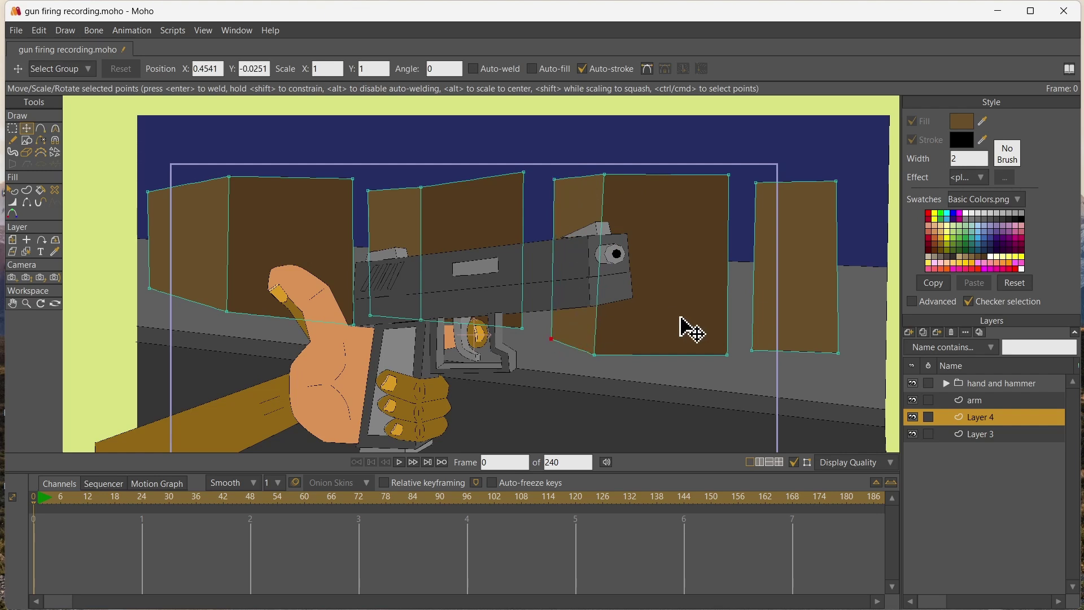
left_click_drag(727, 355, 725, 366)
left_click_drag(594, 354, 551, 338)
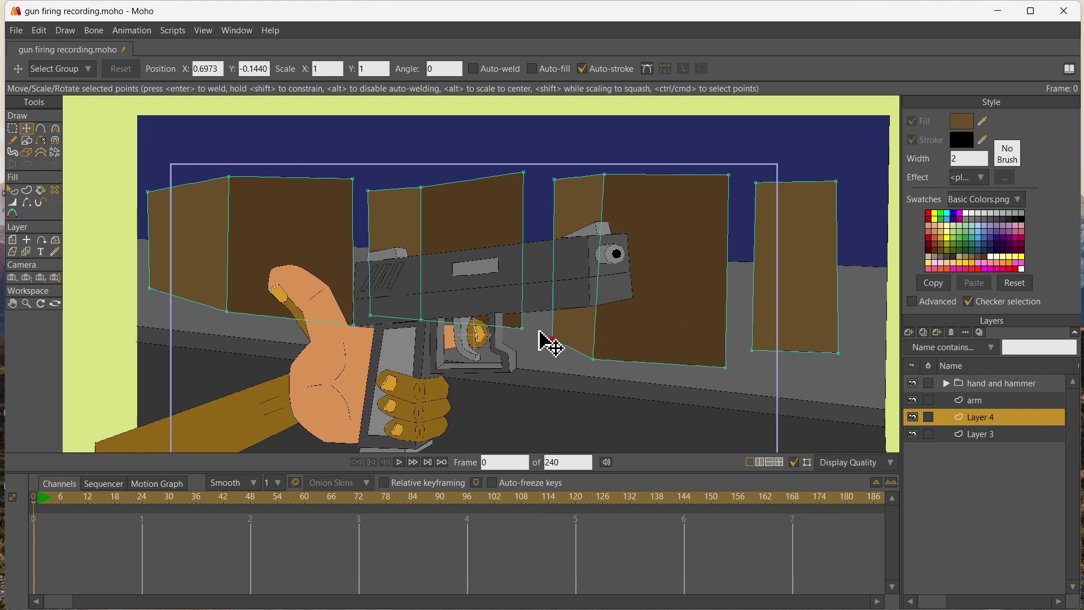
left_click_drag(605, 174, 598, 173)
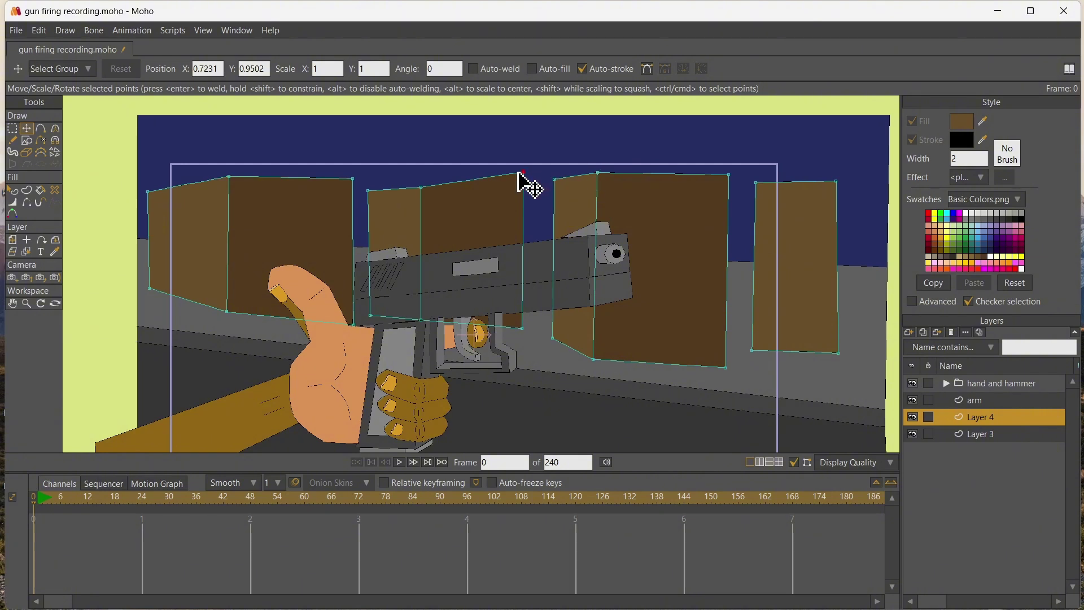
- Widen the second box's dark face to meet the third box, and extend its shared vertical edge upward and downward for stronger perspective
left_click_drag(523, 173, 551, 172)
left_click_drag(520, 330, 538, 356)
left_click(553, 172)
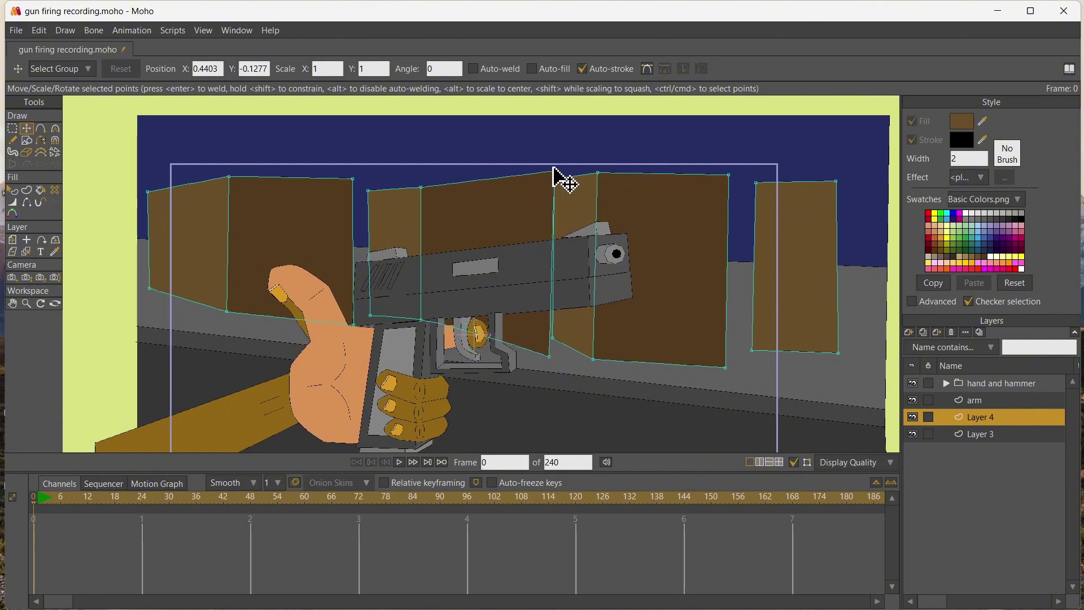
left_click_drag(420, 187, 418, 170)
left_click_drag(421, 320, 417, 350)
left_click(366, 192)
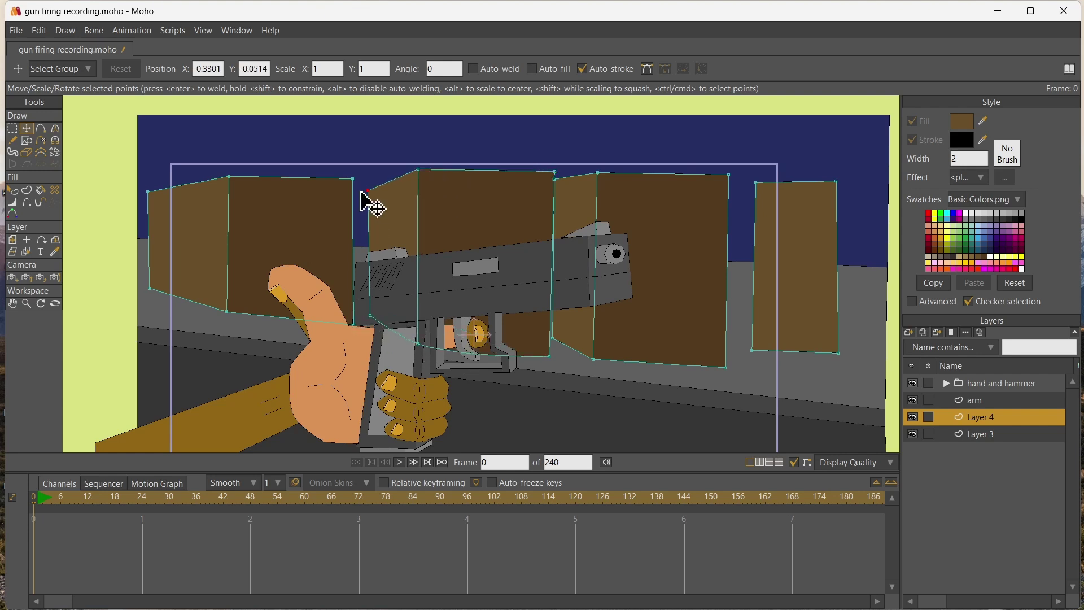
key("c")
left_click(418, 343)
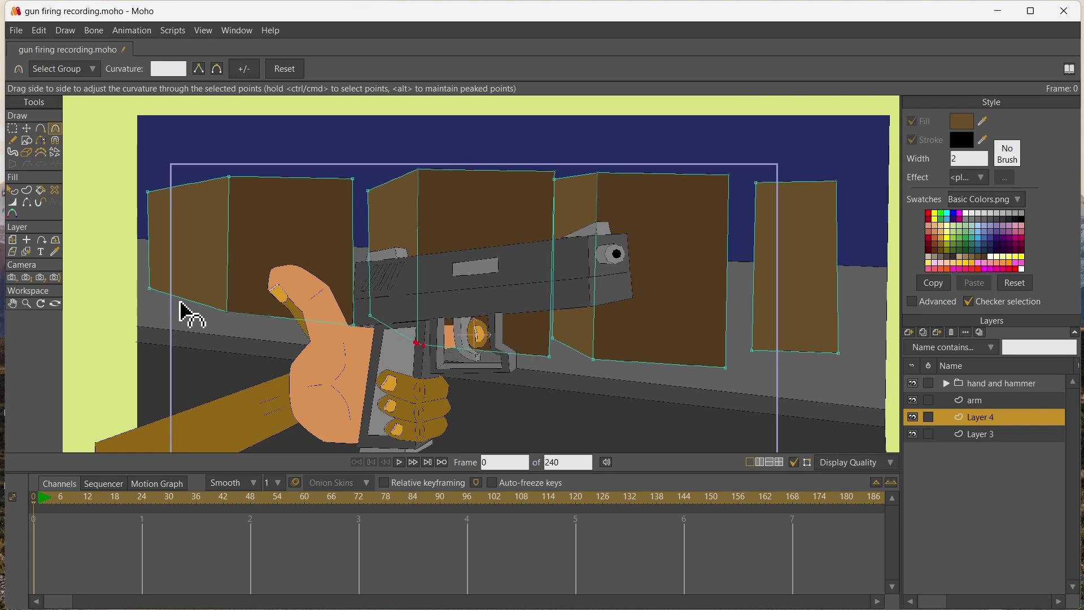
key("t")
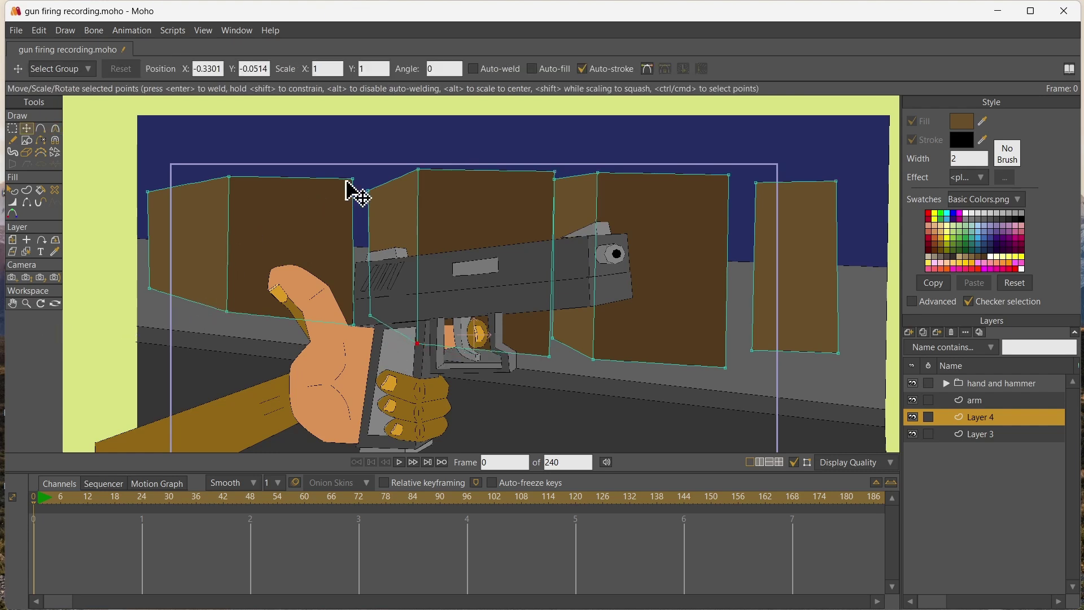
- Extend the first box's dark face to meet the second box, and shift its shared and outer vertical edges rightward, lowering the shared edge's base
left_click_drag(353, 179, 368, 172)
left_click_drag(345, 339, 360, 343)
left_click_drag(368, 172, 368, 175)
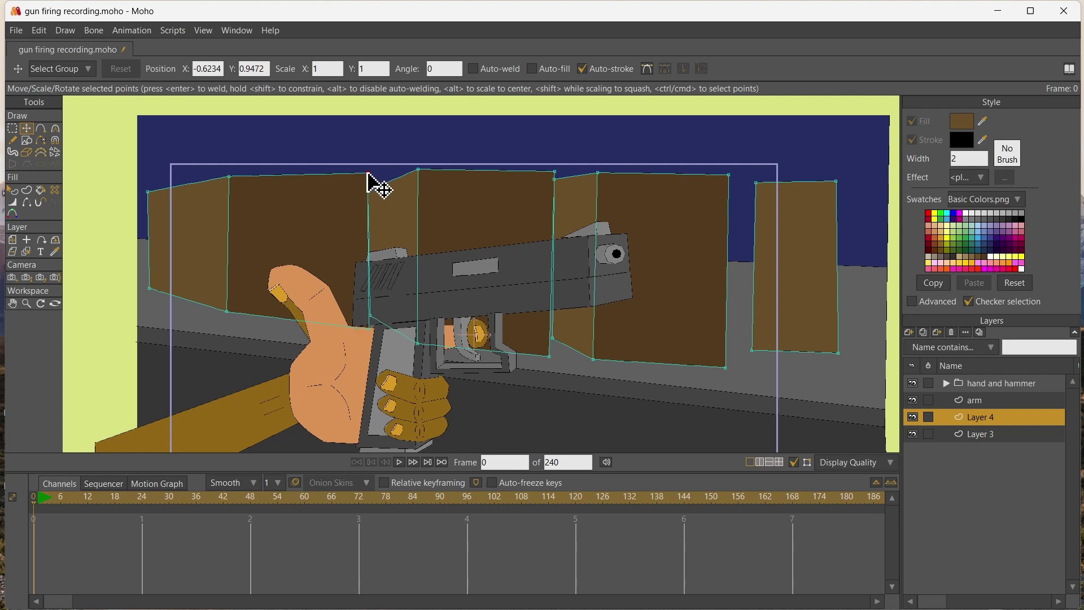
left_click_drag(228, 180, 243, 181)
left_click_drag(227, 304, 241, 325)
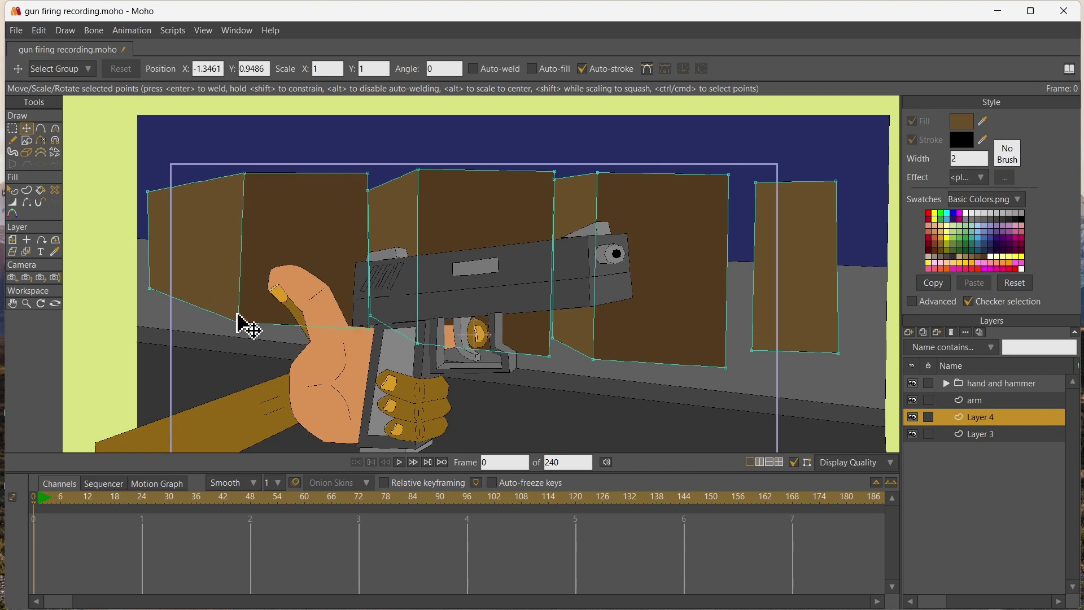
left_click_drag(150, 289, 159, 292)
left_click_drag(148, 192, 156, 190)
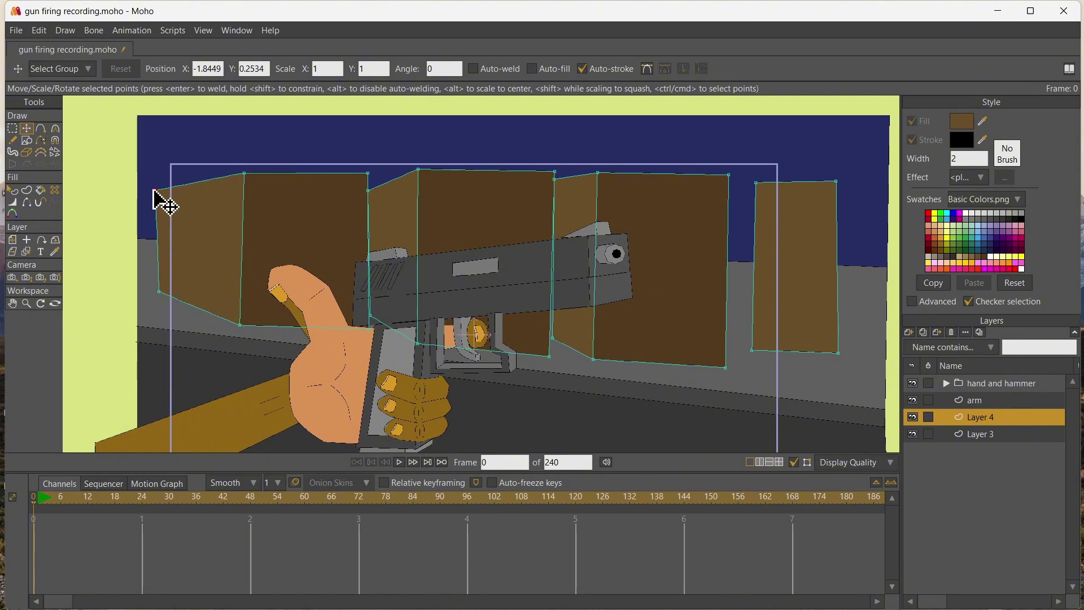
- Reshape the separate rightmost wall on Layer 4 into an angled side wall that meets the right edge of the third building
scroll(191, 208, "down", 2)
scroll(189, 208, "up", 1)
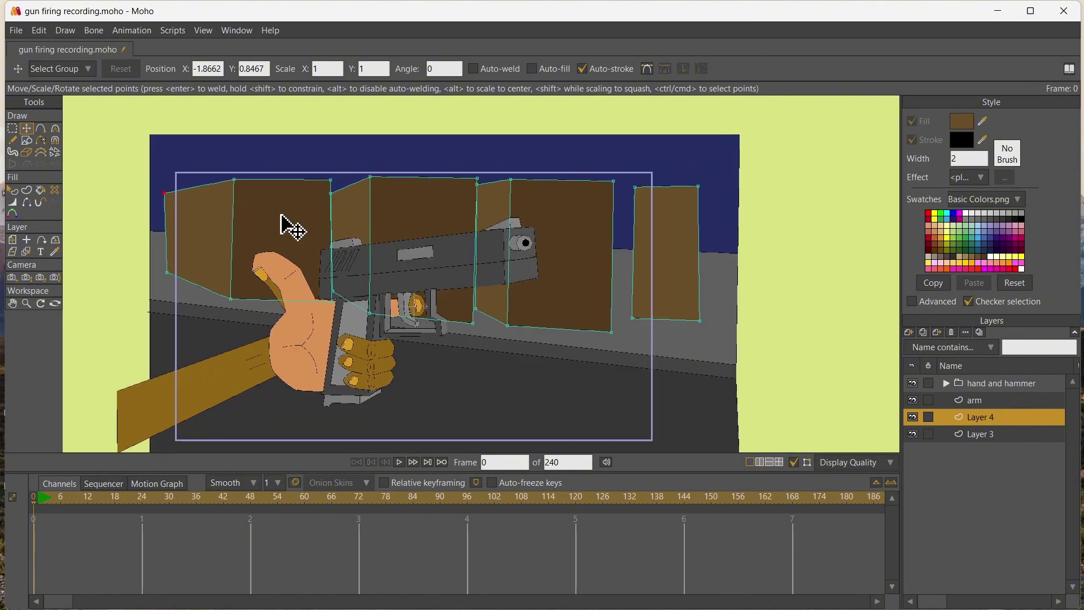
left_click_drag(634, 185, 616, 195)
left_click_drag(626, 314, 605, 320)
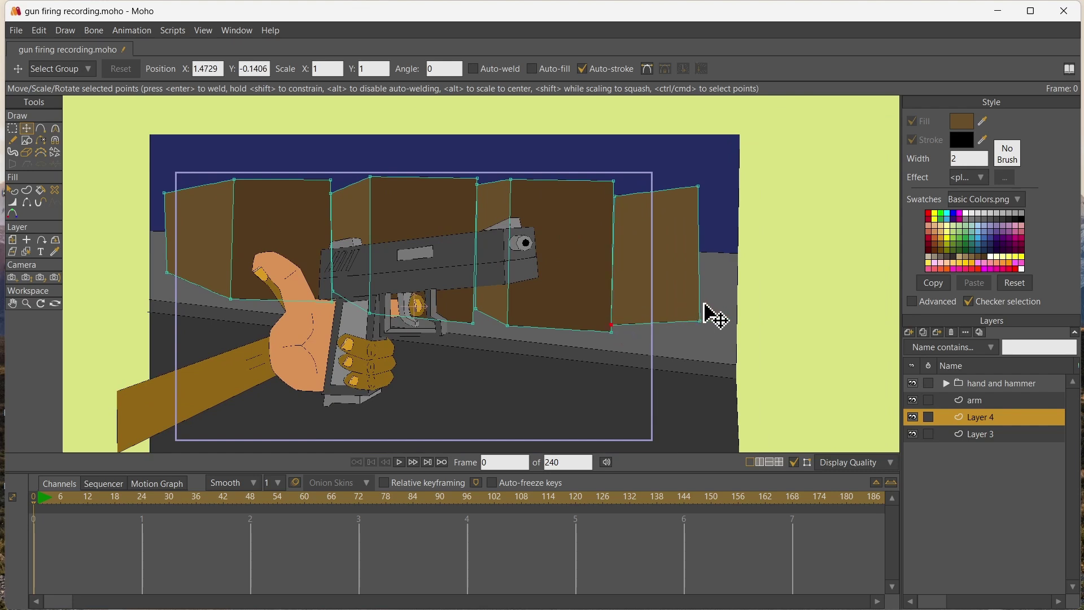
left_click_drag(704, 304, 685, 325)
left_click_drag(679, 191, 656, 187)
left_click_drag(684, 344, 673, 346)
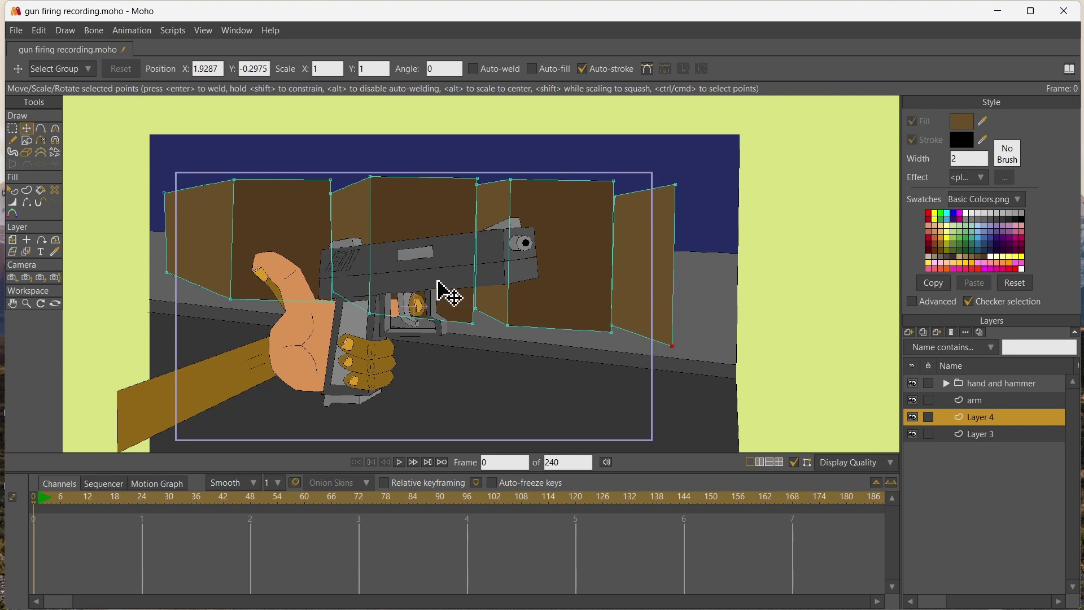
- Move the building layer and the ground layer (Layer 4 and Layer 3) down together behind the gun
left_click(980, 434, "ctrl")
left_click(14, 240)
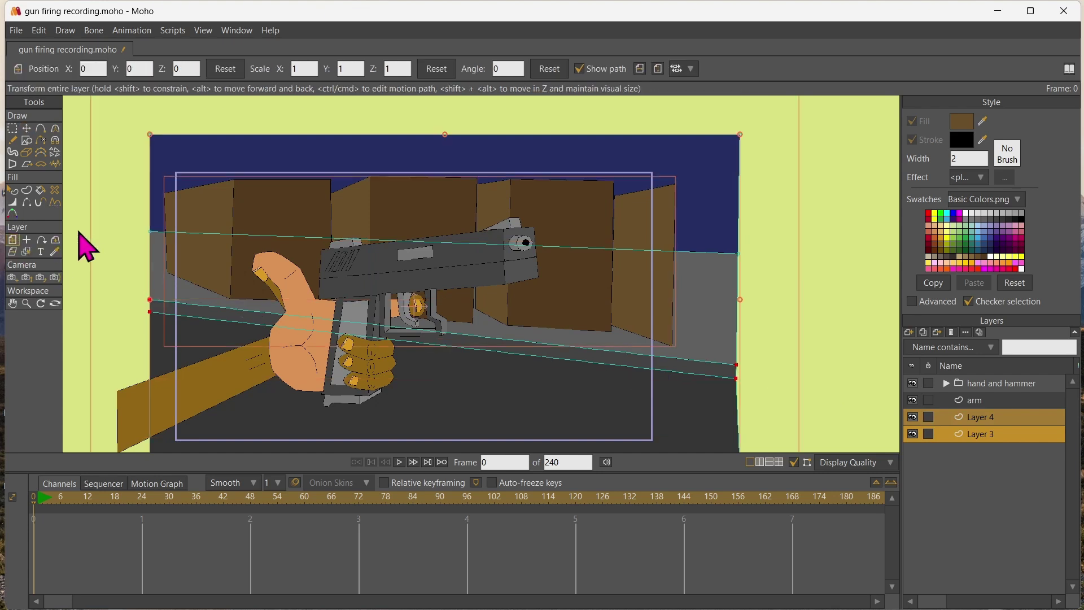
left_click_drag(327, 232, 325, 259)
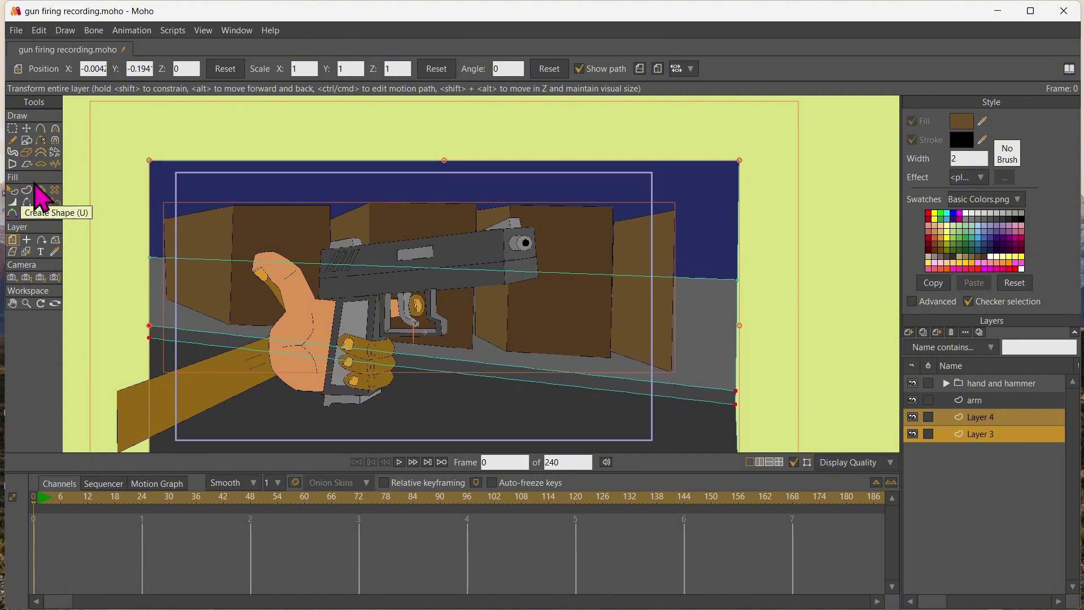
- Draw a four-sided door outline on each of the three dark building fronts in Layer 4
left_click(26, 251)
left_click(230, 244)
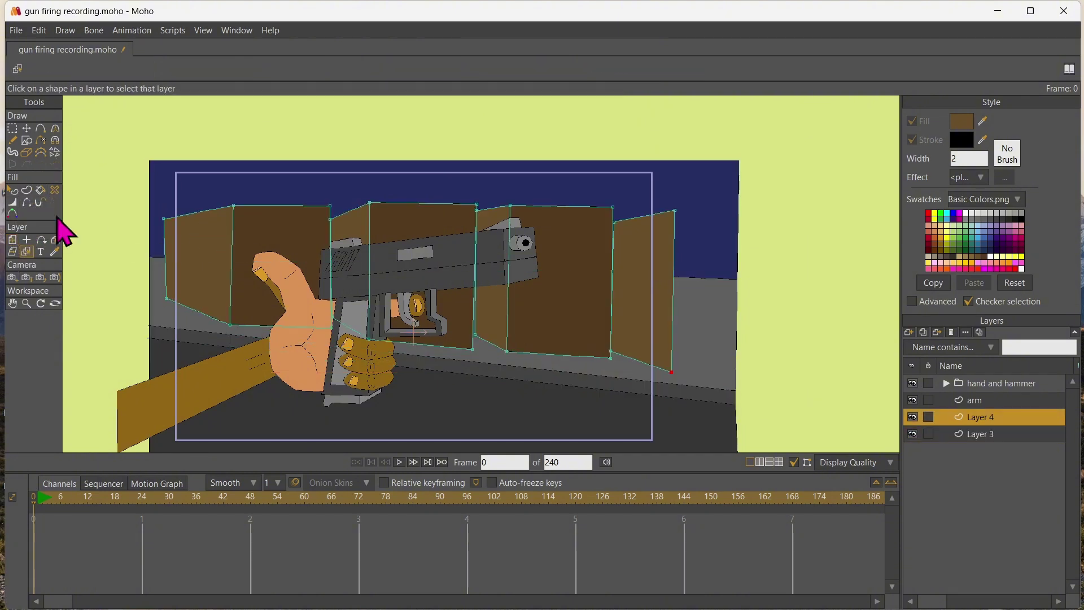
left_click(41, 129)
left_click_drag(570, 285, 570, 351)
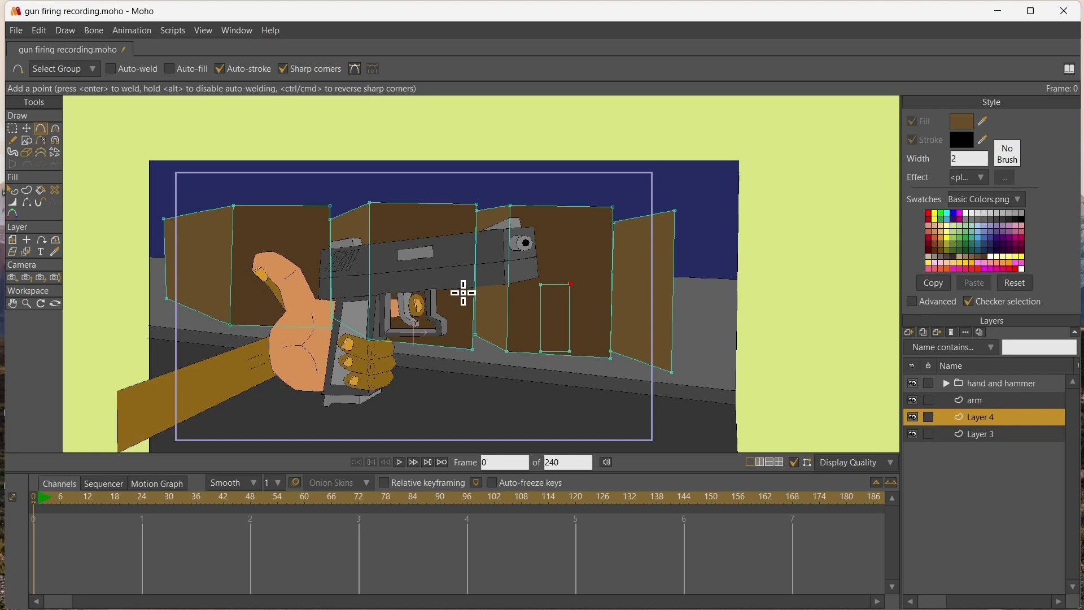
key("Return")
mouse_move(435, 287)
left_mouse_down()
mouse_move(433, 337)
mouse_move(396, 336)
left_mouse_up()
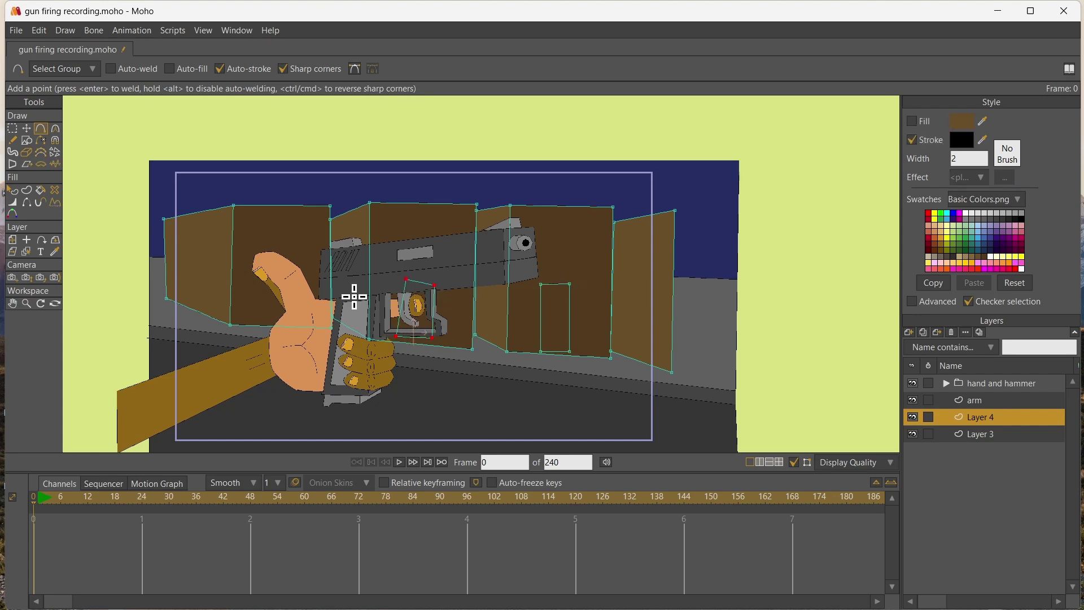
mouse_move(273, 271)
left_mouse_down()
mouse_move(266, 317)
mouse_move(295, 317)
left_mouse_up()
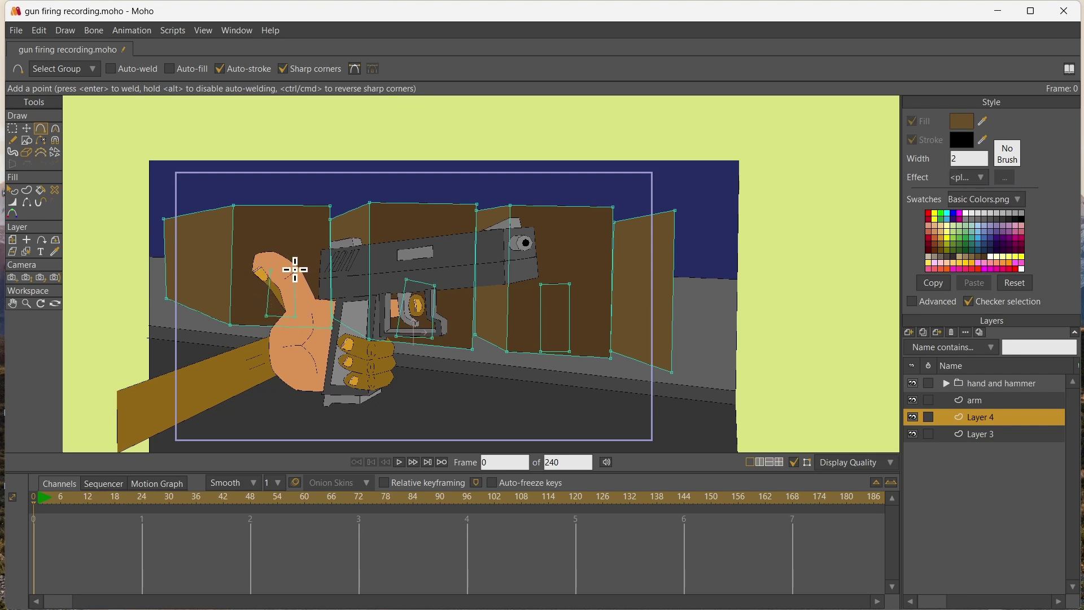
left_click(273, 268)
key("Return")
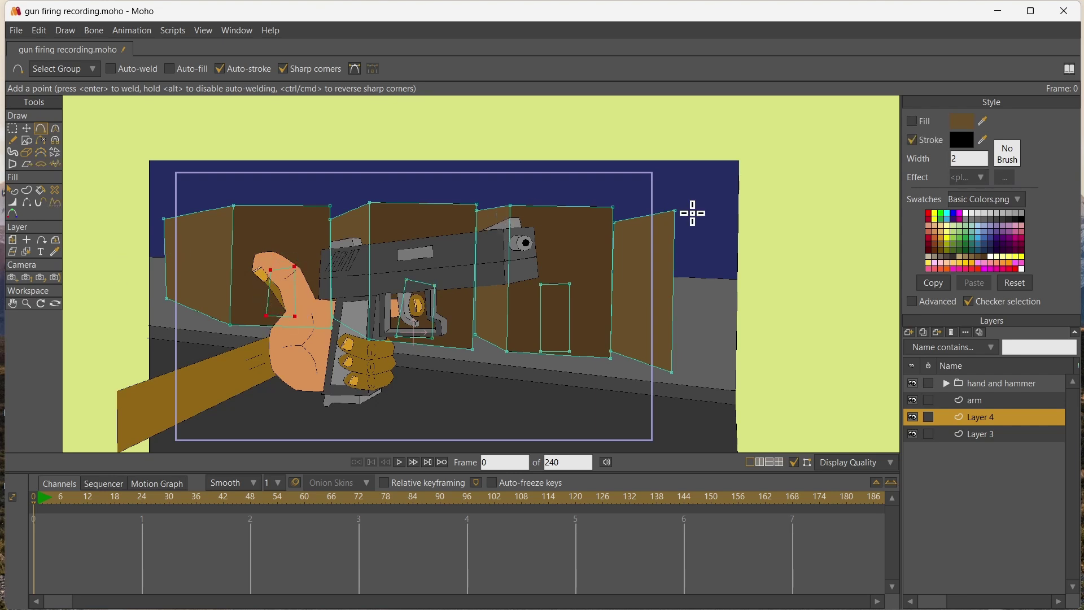
- Fill the three door outlines on the building fronts with black
key("p")
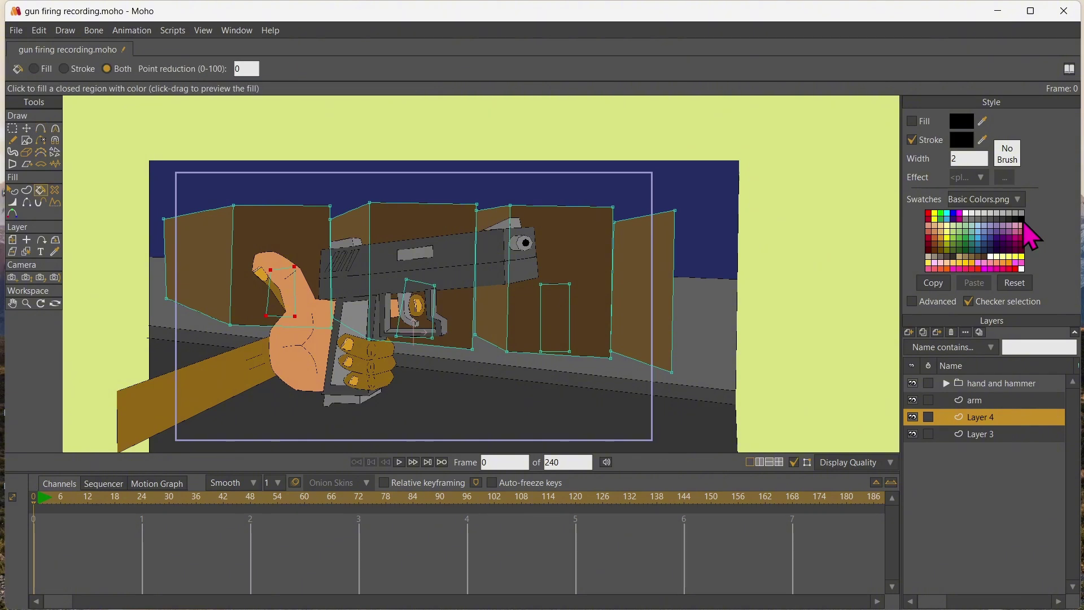
left_click(561, 316)
left_click(413, 310)
left_click(293, 308)
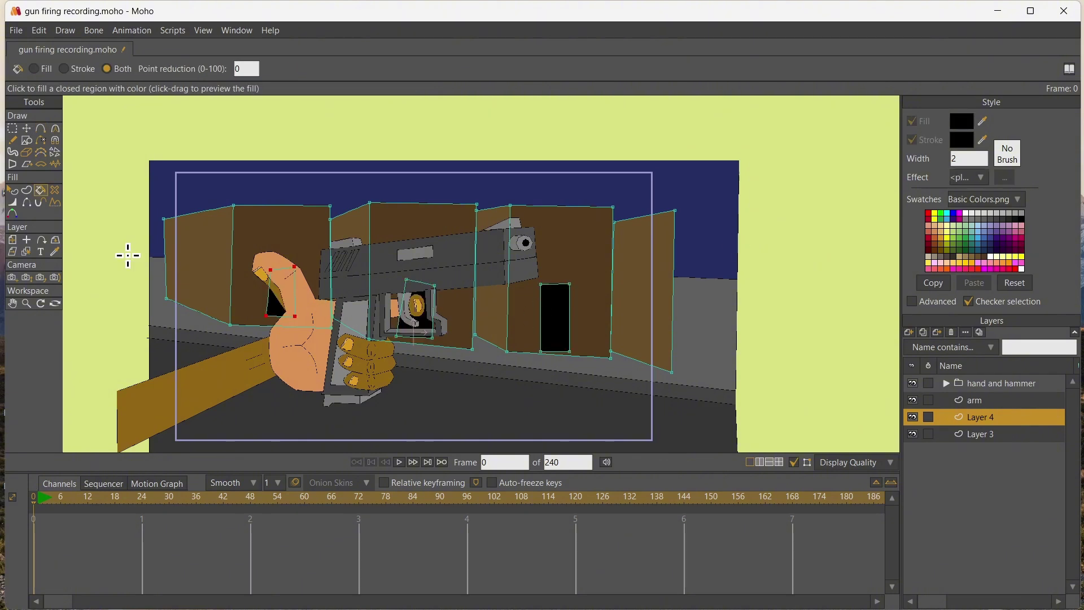
- Adjust the corner points of the black doors, narrowing the middle one and extending the left one to its building's base
left_click(27, 129)
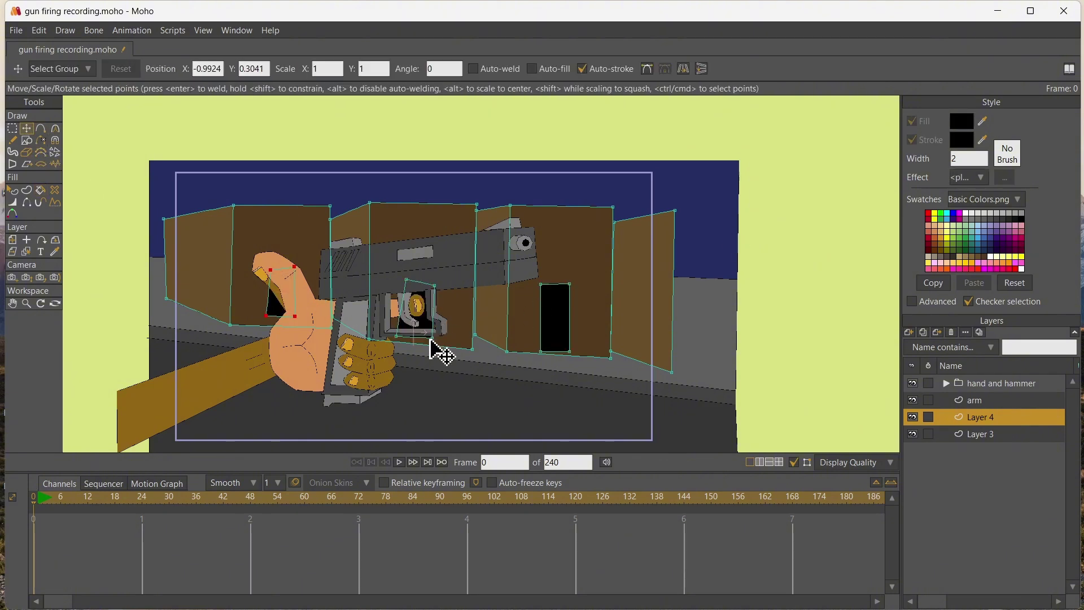
mouse_move(431, 340)
left_mouse_down()
mouse_move(405, 334)
mouse_move(436, 341)
left_mouse_up()
left_click_drag(401, 278, 405, 281)
left_click_drag(432, 283, 410, 284)
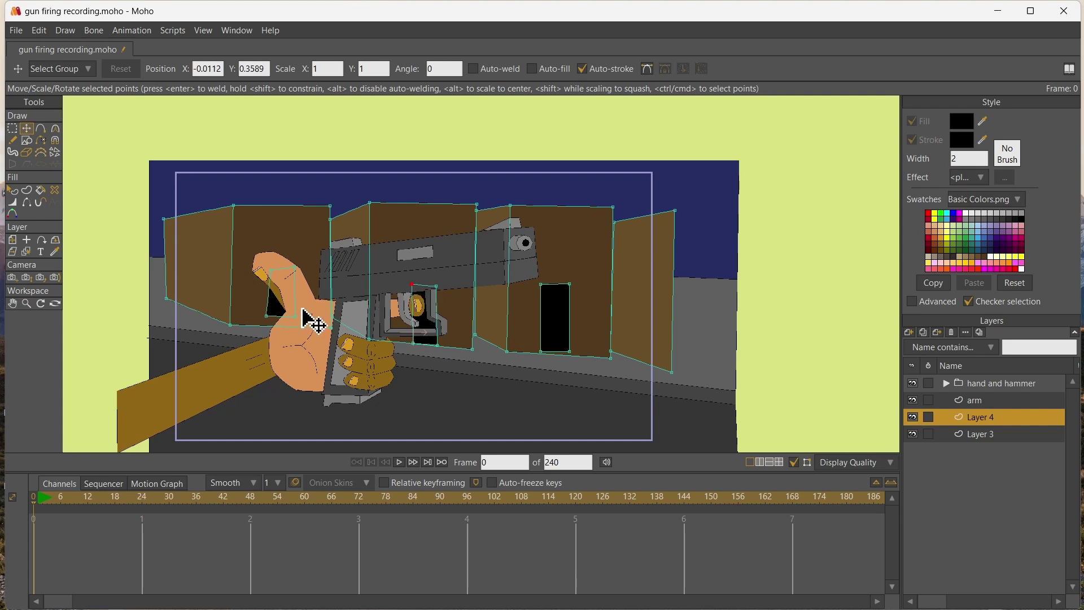
left_click_drag(295, 316, 271, 332)
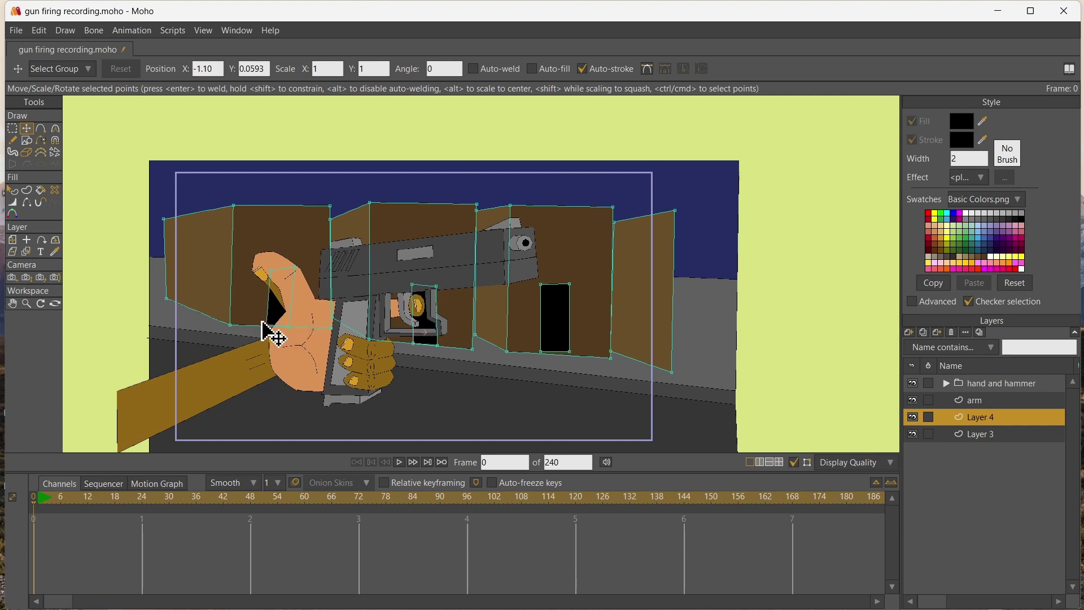
left_click(269, 268)
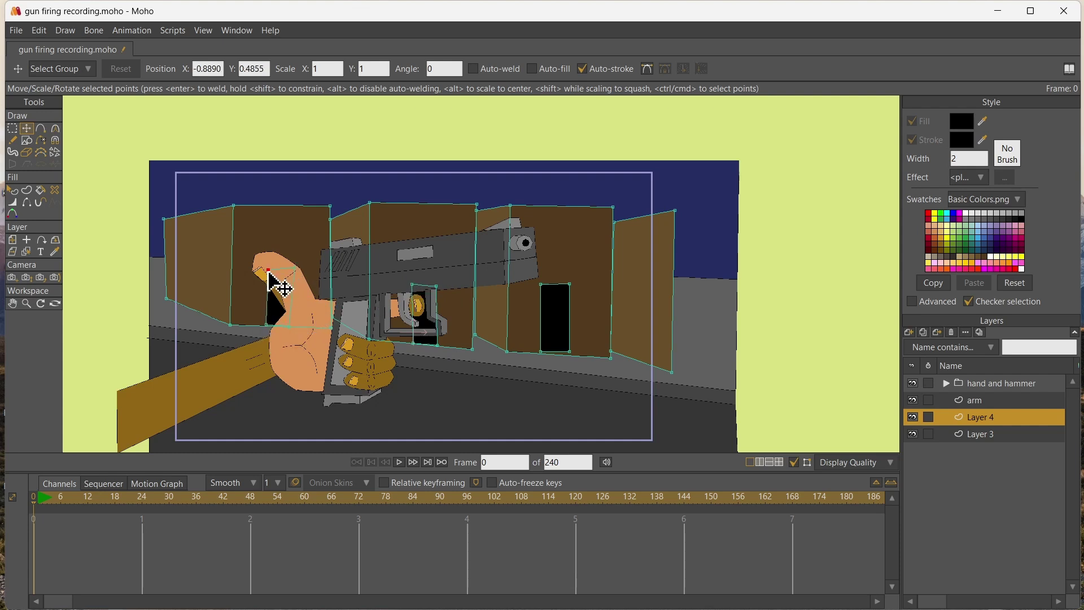
left_click_drag(267, 271, 269, 277)
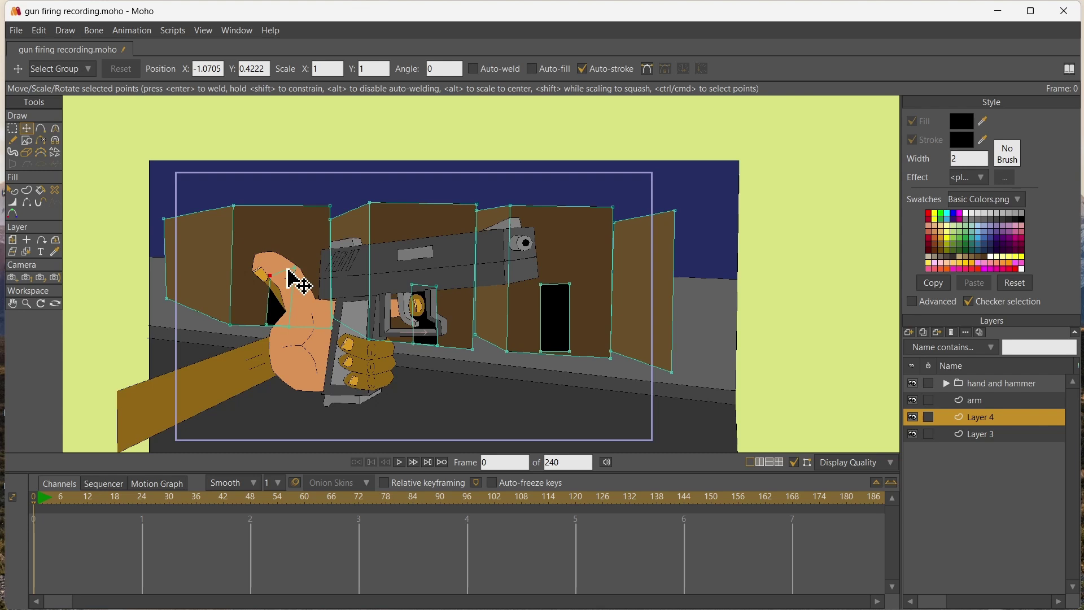
left_click(570, 285)
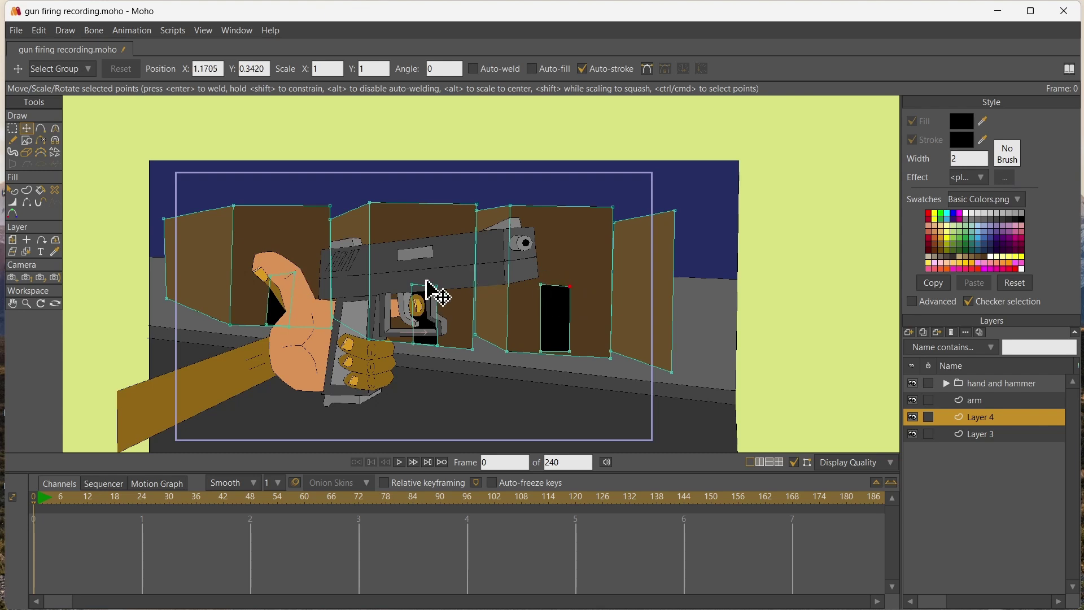
- Draw five window outlines on the right building front: three in the upper row and one on each side of the door
left_click(40, 129)
scroll(522, 222, "up", 2)
left_click_drag(523, 215, 524, 256)
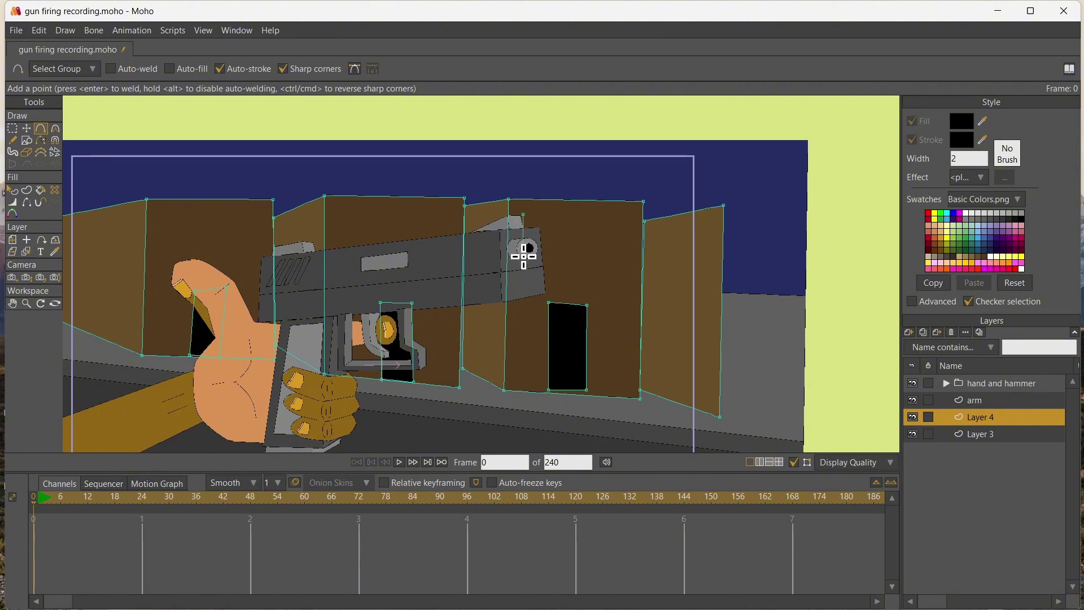
left_click_drag(556, 216, 524, 215)
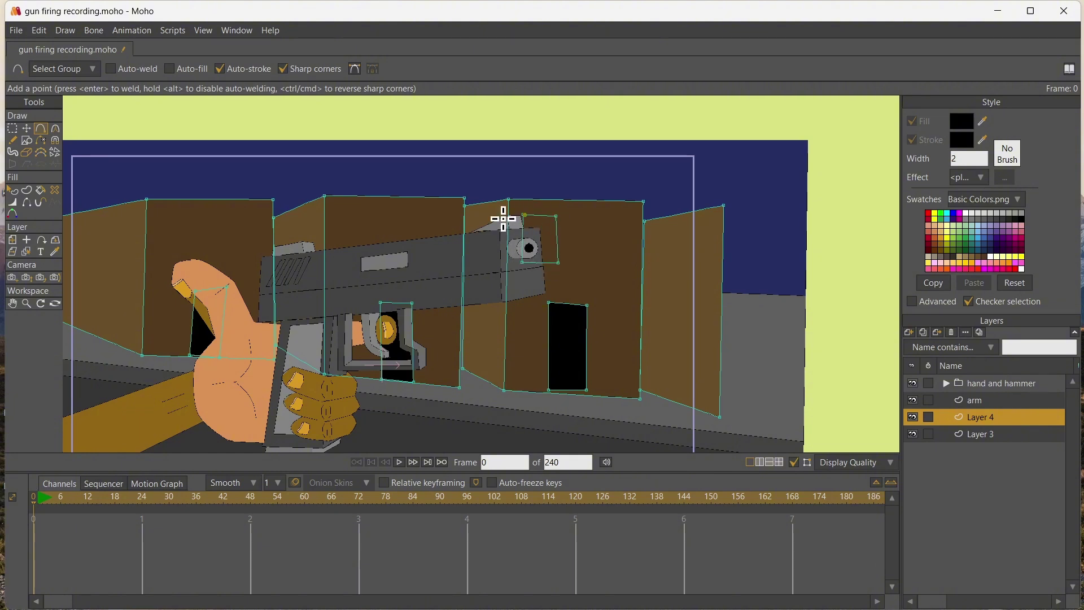
left_click_drag(573, 250, 572, 259)
left_click_drag(572, 260, 600, 260)
mouse_move(600, 259)
left_mouse_down()
mouse_move(599, 224)
mouse_move(612, 266)
mouse_move(633, 223)
mouse_move(612, 219)
left_mouse_up()
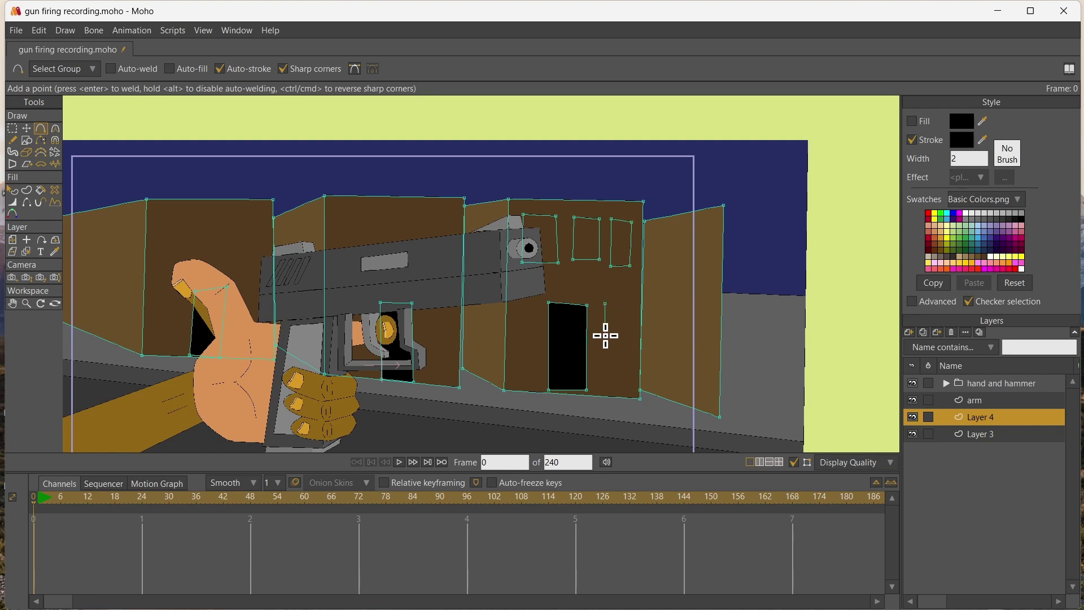
left_click_drag(605, 336, 605, 339)
left_click_drag(604, 339, 629, 340)
left_click_drag(606, 301, 605, 304)
mouse_move(537, 309)
left_mouse_down()
mouse_move(537, 341)
mouse_move(512, 340)
mouse_move(520, 306)
mouse_move(537, 306)
left_mouse_up()
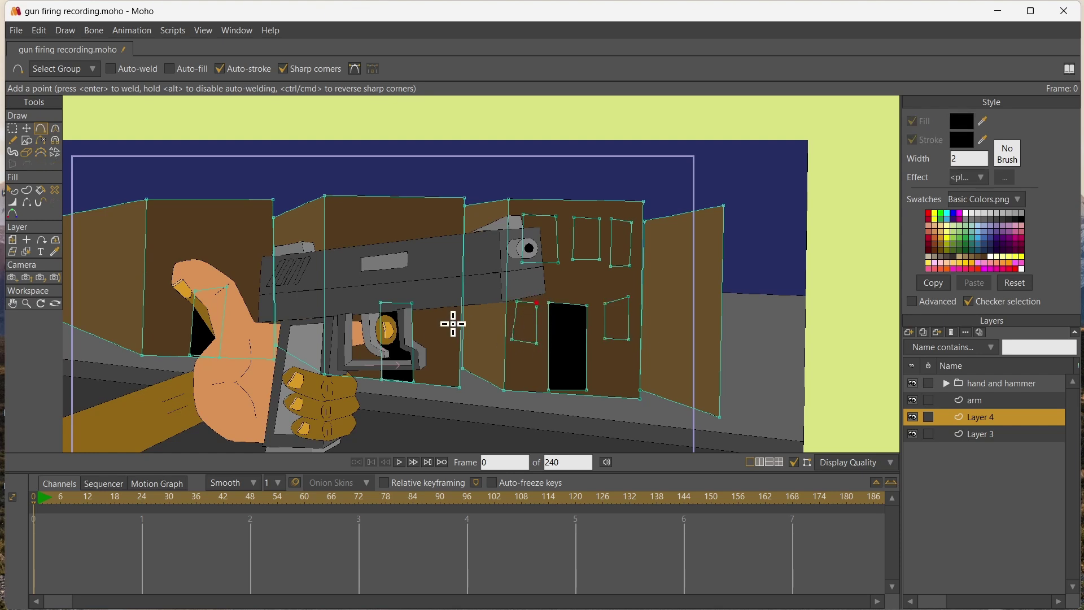
- Draw five window outlines on the middle building front: three in the upper row and one on each side of the door
left_click_drag(451, 210, 448, 260)
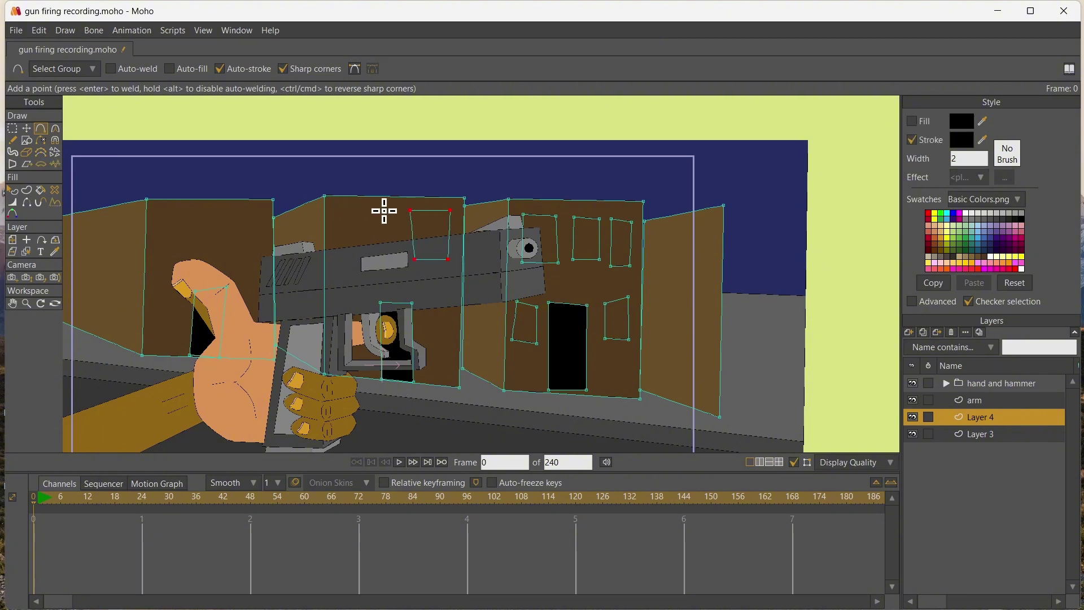
left_click_drag(391, 210, 394, 262)
left_click_drag(394, 262, 361, 259)
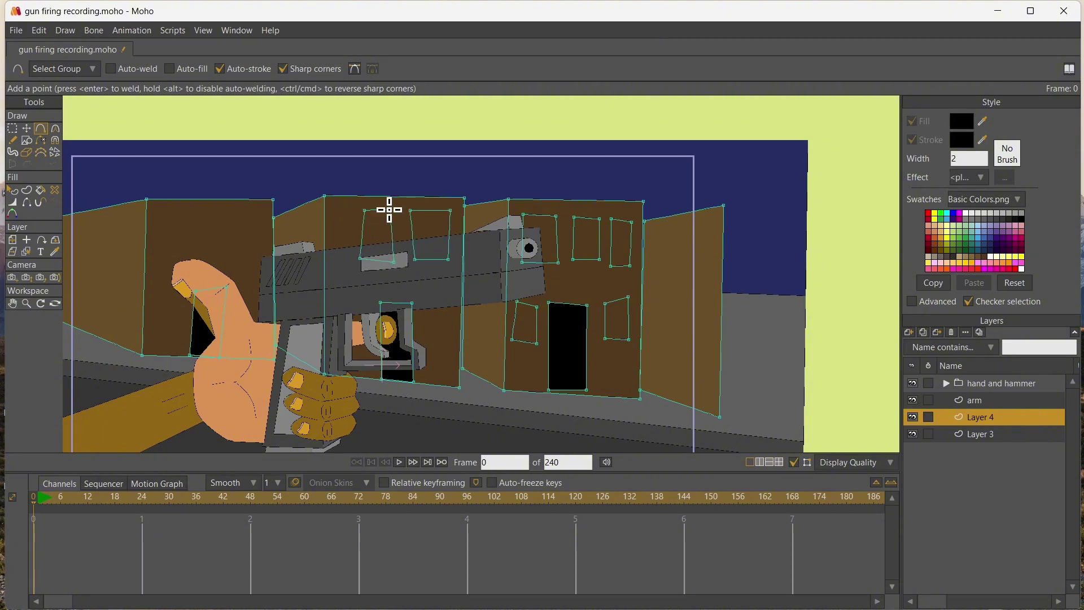
mouse_move(339, 214)
left_mouse_down()
mouse_move(335, 261)
mouse_move(352, 217)
left_mouse_up()
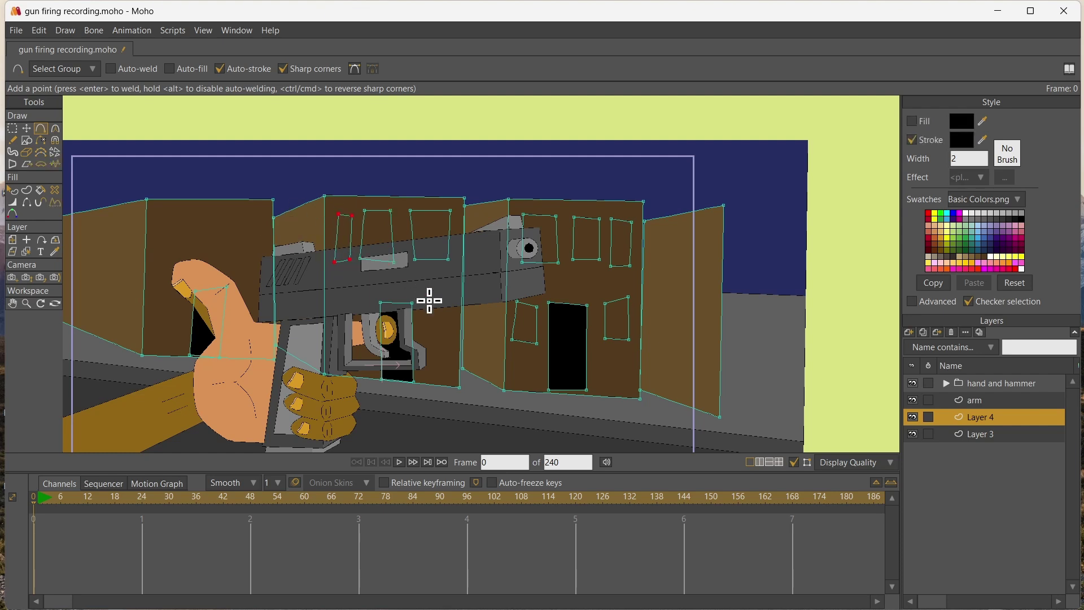
left_click_drag(430, 301, 429, 330)
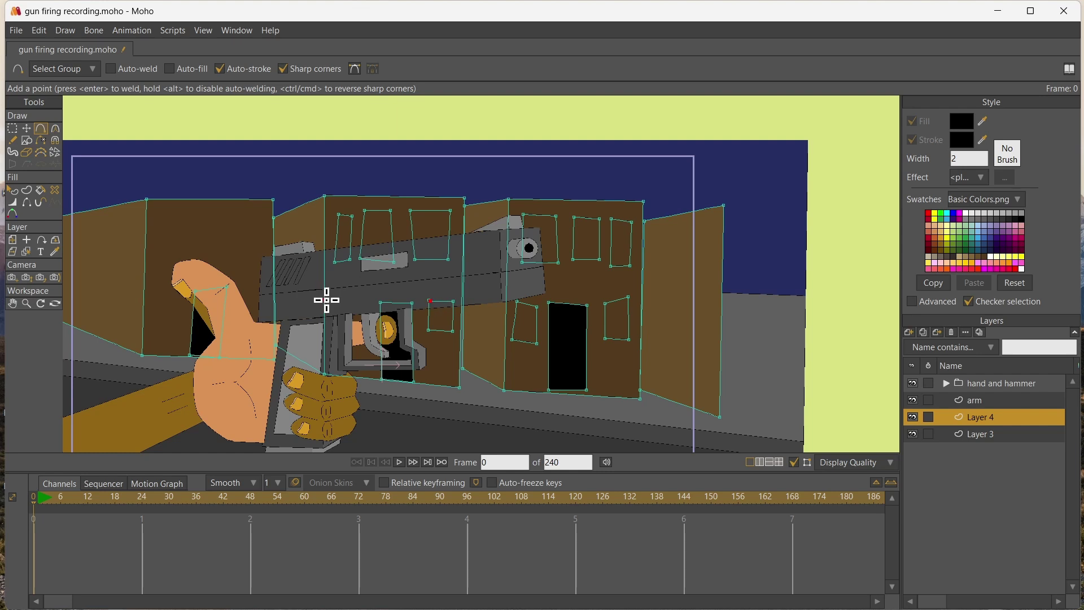
key("Tab")
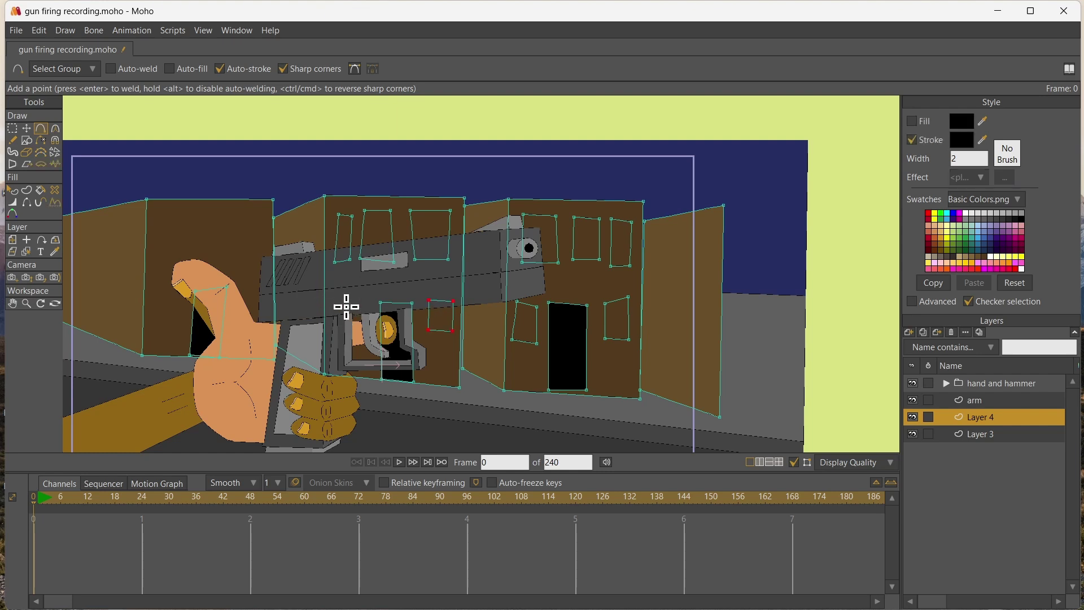
left_click_drag(346, 337, 371, 304)
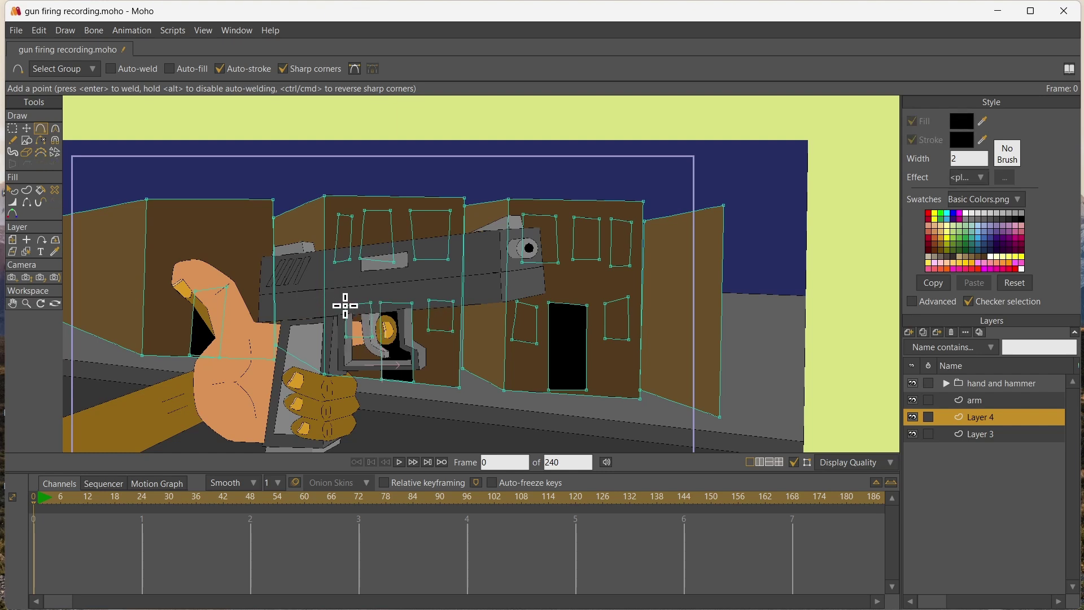
key("Tab")
- Draw five window outlines on the left building front: three in the upper row and one on each side of the door
mouse_move(237, 213)
left_mouse_down()
mouse_move(241, 241)
mouse_move(266, 210)
mouse_move(237, 211)
mouse_move(208, 240)
left_mouse_up()
key("Tab")
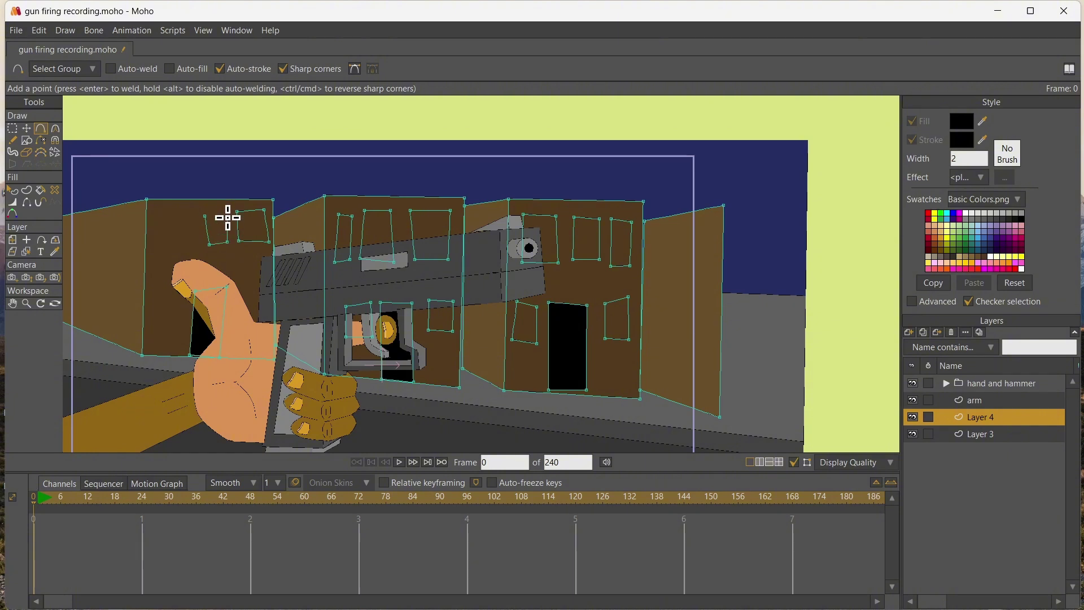
key("Tab")
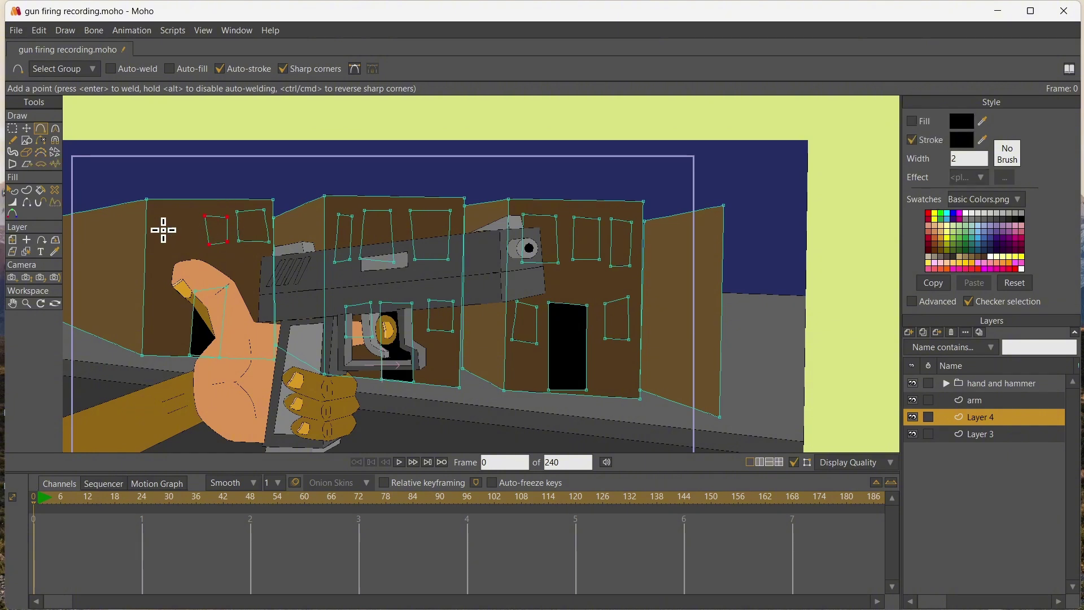
mouse_move(184, 216)
left_mouse_down()
mouse_move(185, 245)
mouse_move(157, 246)
mouse_move(162, 218)
mouse_move(186, 217)
left_mouse_up()
key("Tab")
mouse_move(164, 283)
left_mouse_down()
mouse_move(159, 315)
mouse_move(183, 316)
mouse_move(185, 281)
left_mouse_up()
key("Tab")
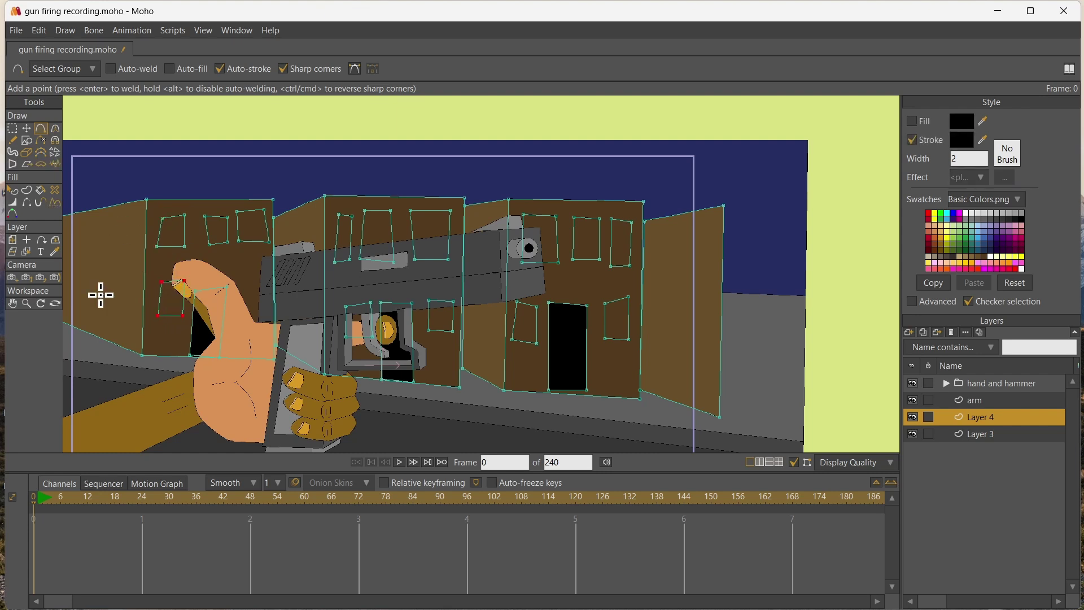
left_click_drag(237, 312, 266, 312)
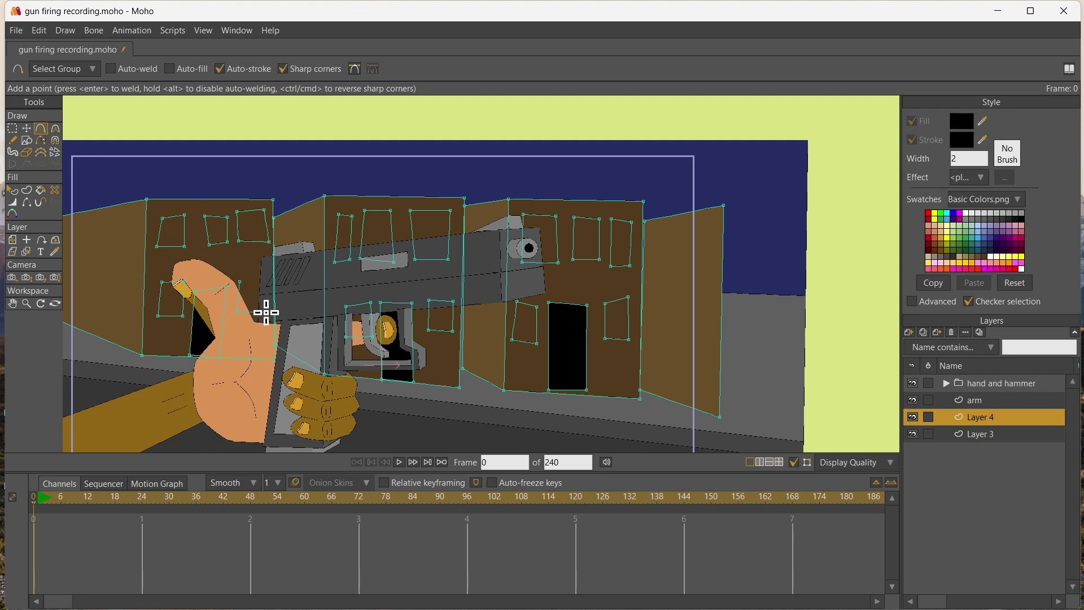
left_click(241, 283)
key("Tab")
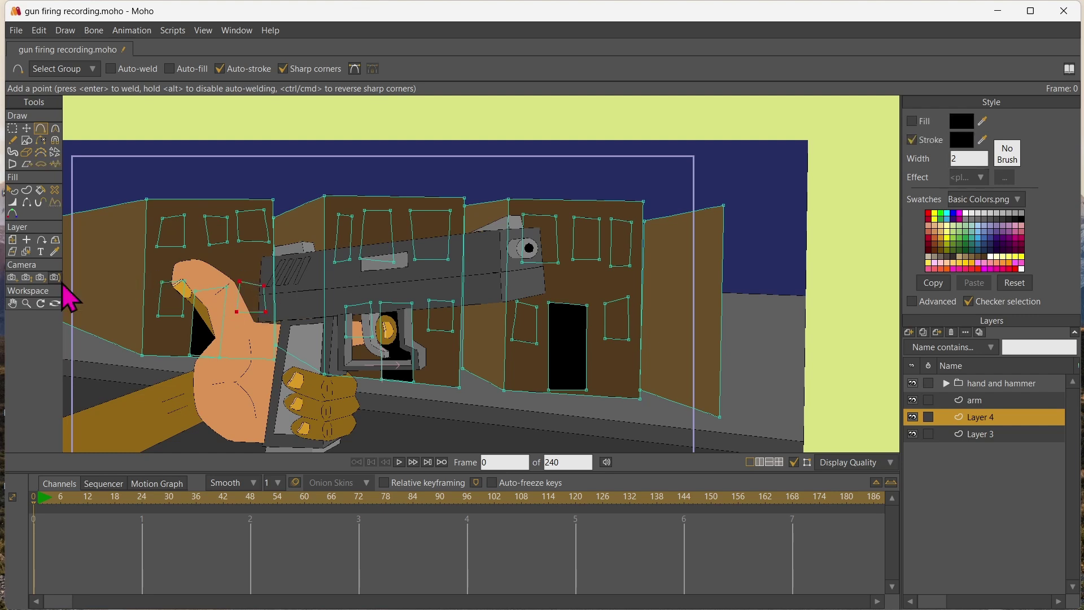
- Fill eight windows with black: three on the right building front, two on the middle one and three on the left one
left_click(40, 190)
left_click(624, 235)
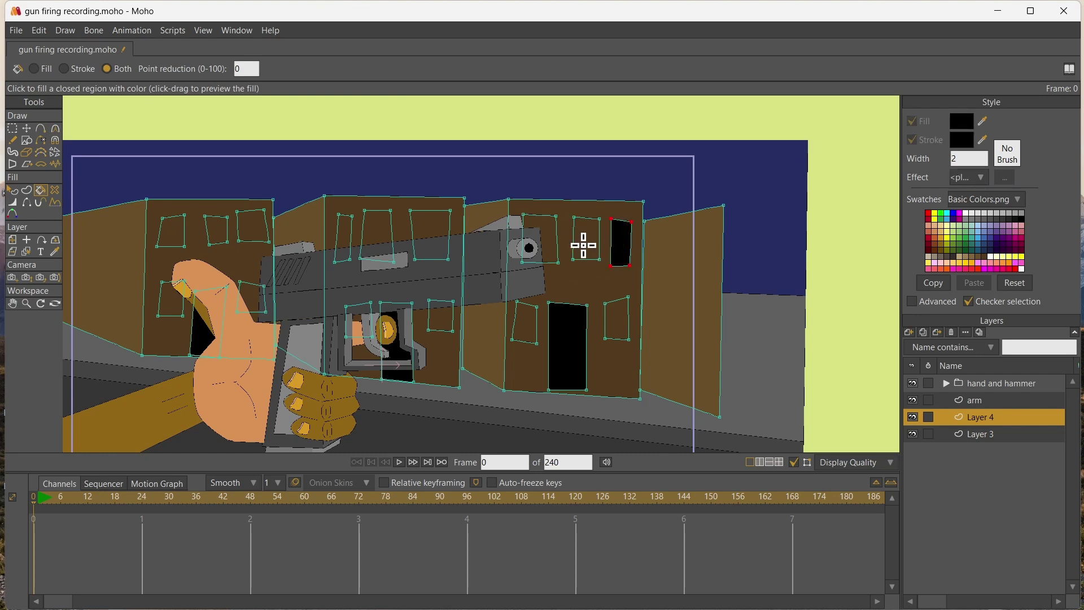
left_click(543, 242)
left_click(529, 330)
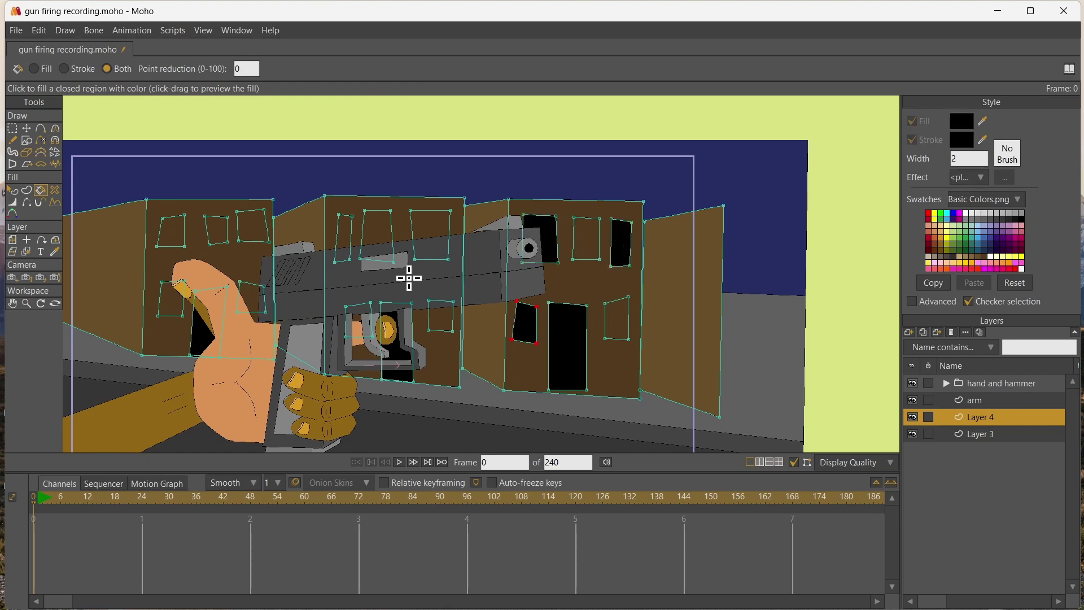
left_click(375, 245)
left_click(438, 310)
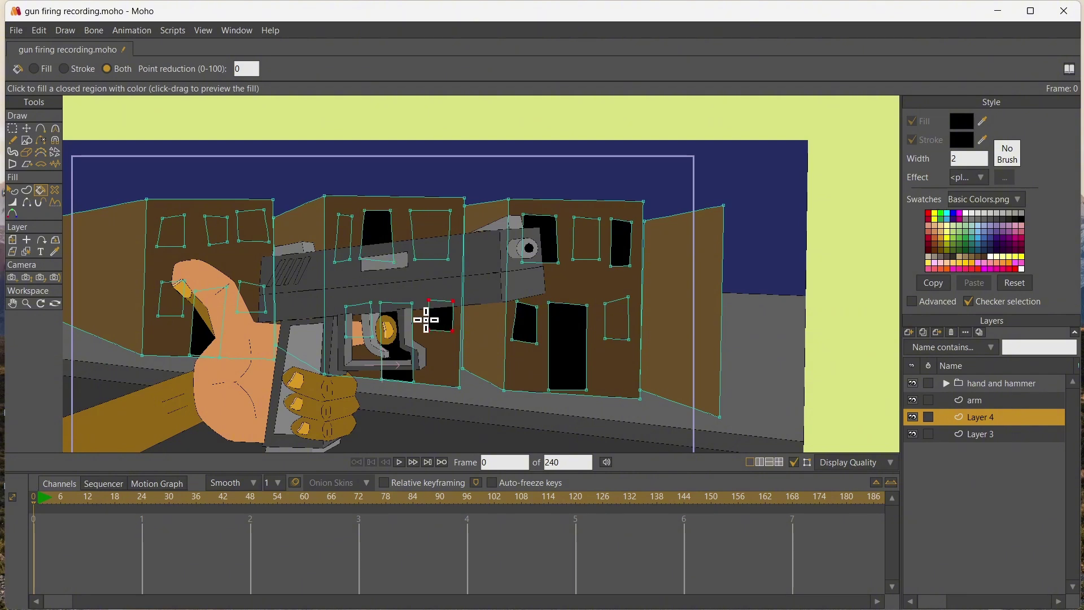
left_click(254, 232)
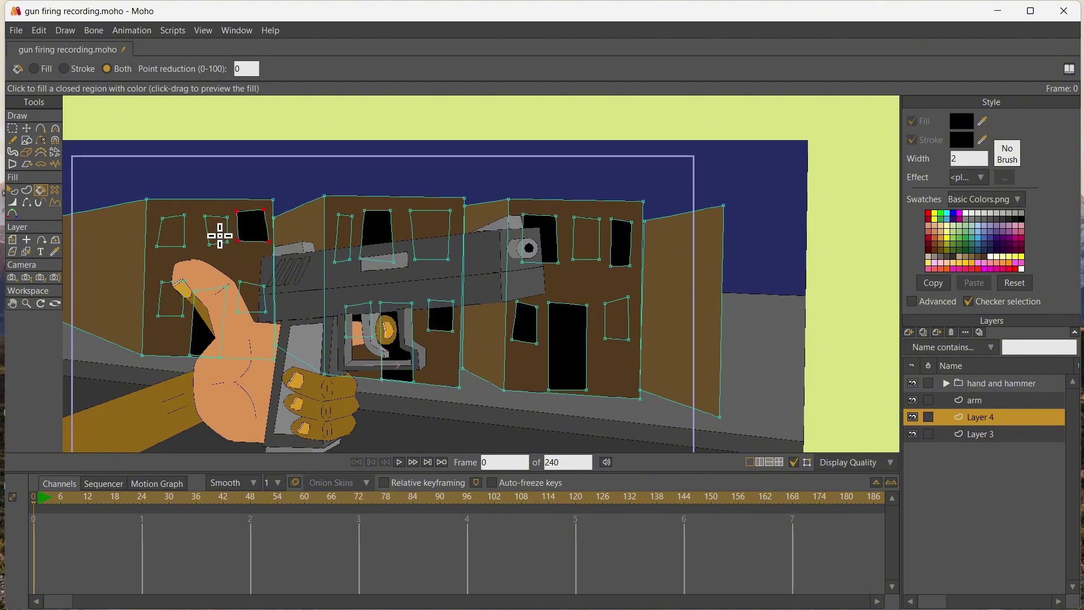
left_click(253, 304)
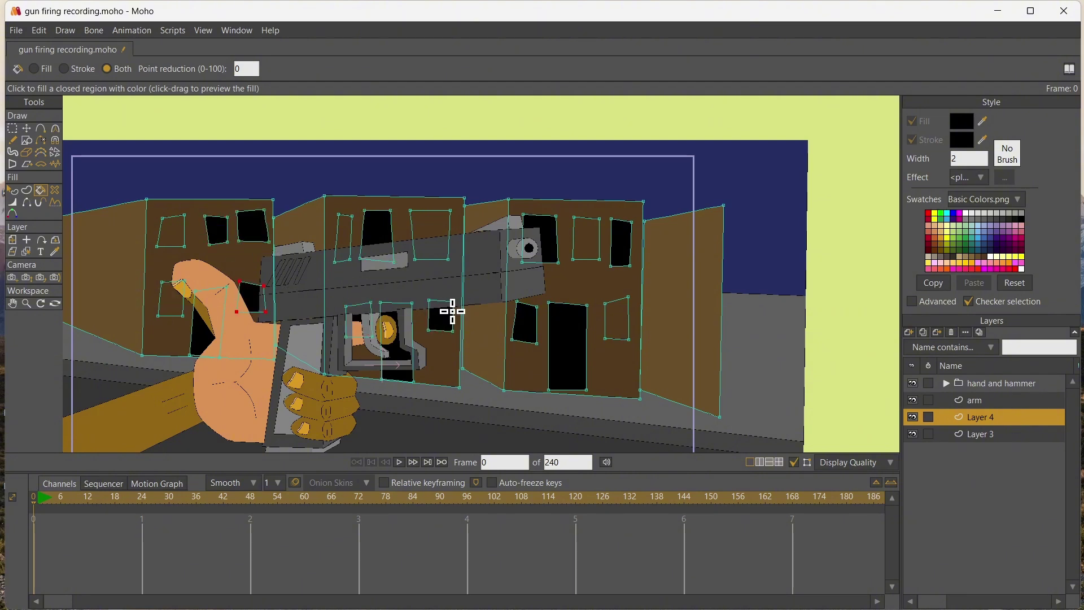
- Fill six of the remaining windows with light brown, two on each of the three building fronts
left_click(971, 259)
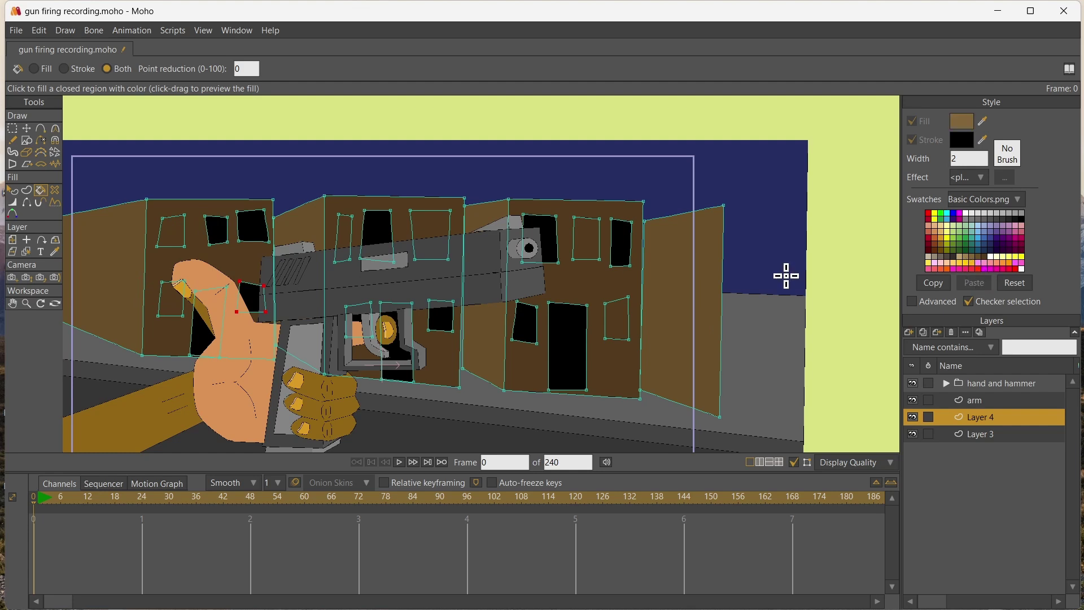
left_click(587, 247)
left_click(618, 316)
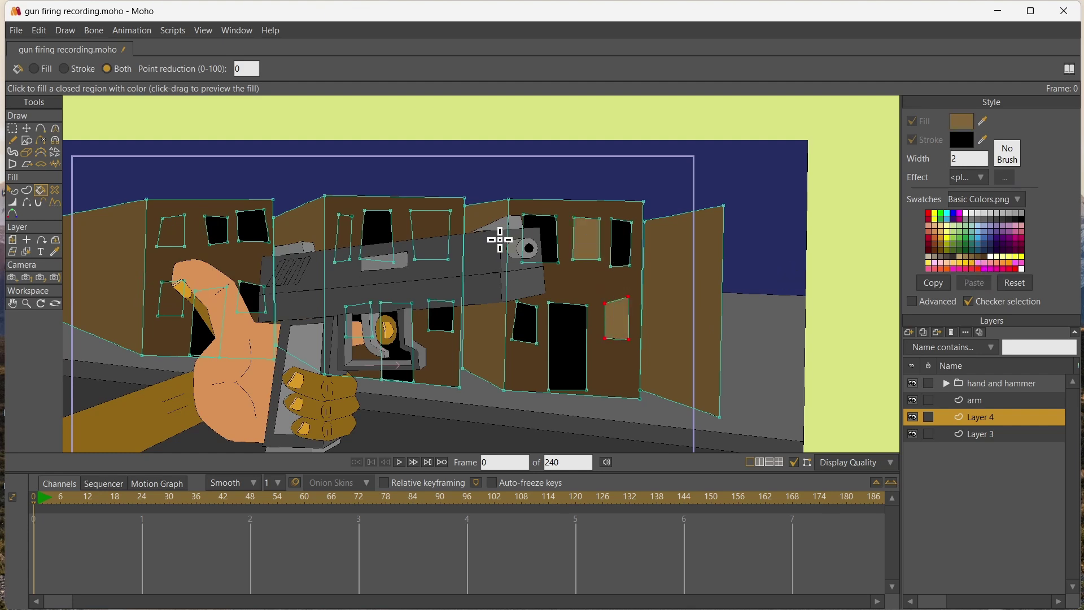
left_click(428, 229)
left_click(343, 229)
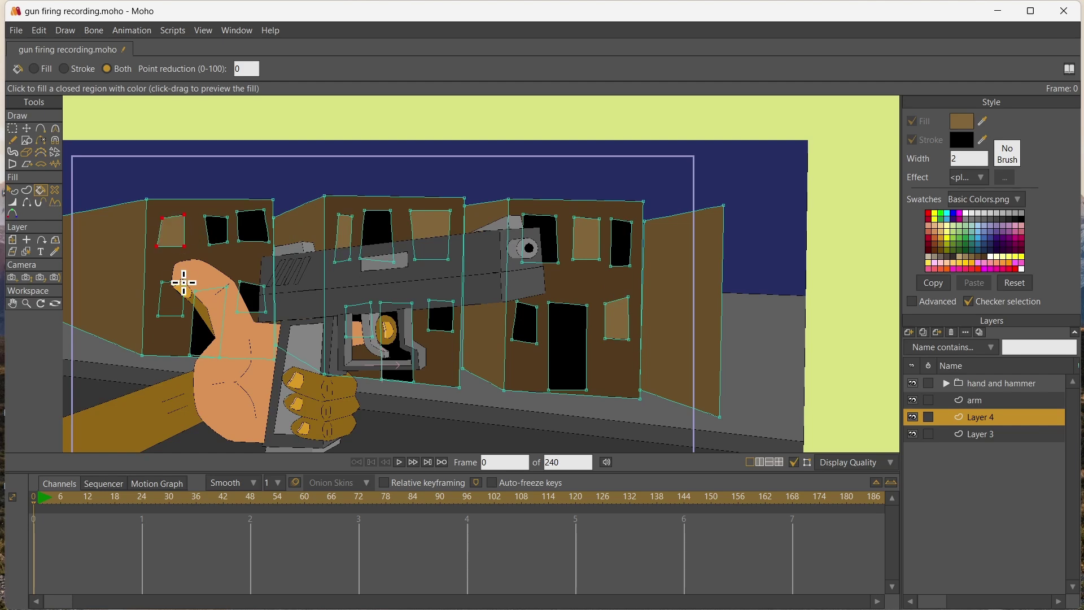
scroll(215, 300, "up", 2)
scroll(172, 265, "down", 4)
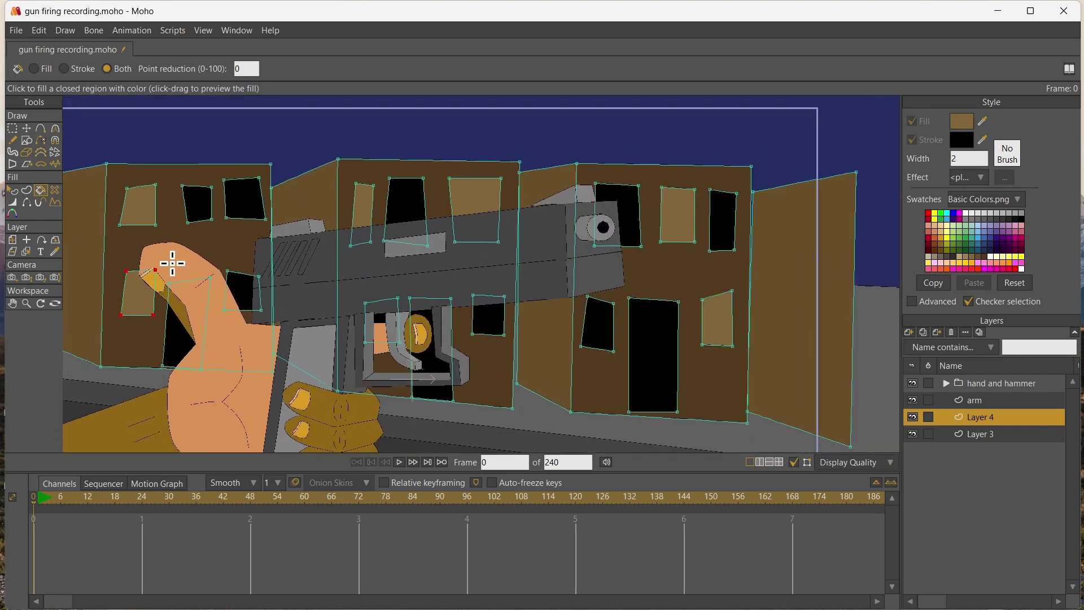
scroll(172, 264, "up", 2)
- Adjust the corner points of the two black upper windows on the left building so they become more rectangular
left_click(26, 128)
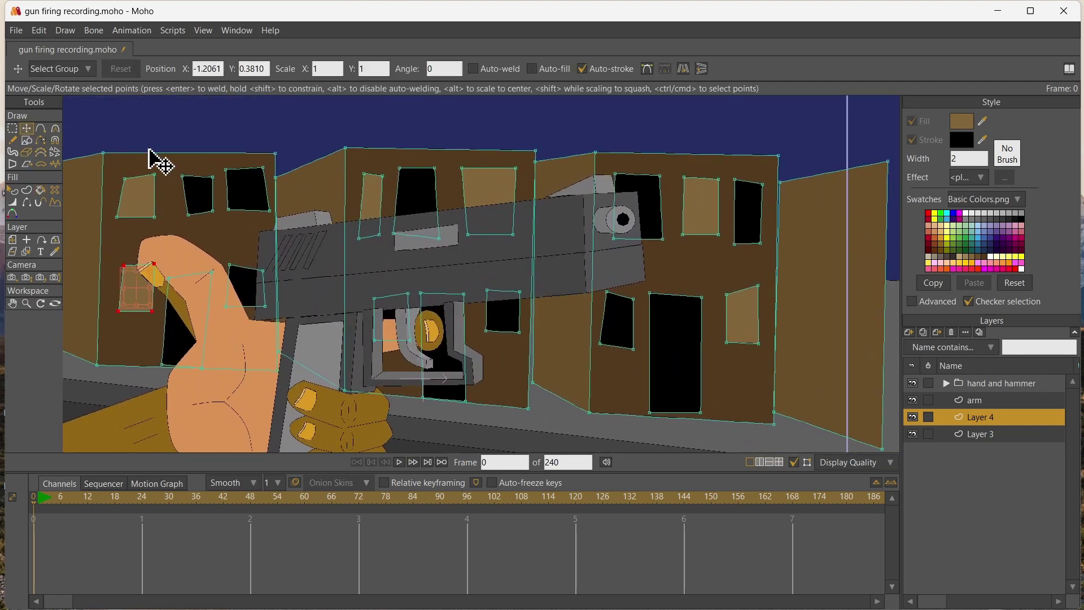
left_click(212, 170)
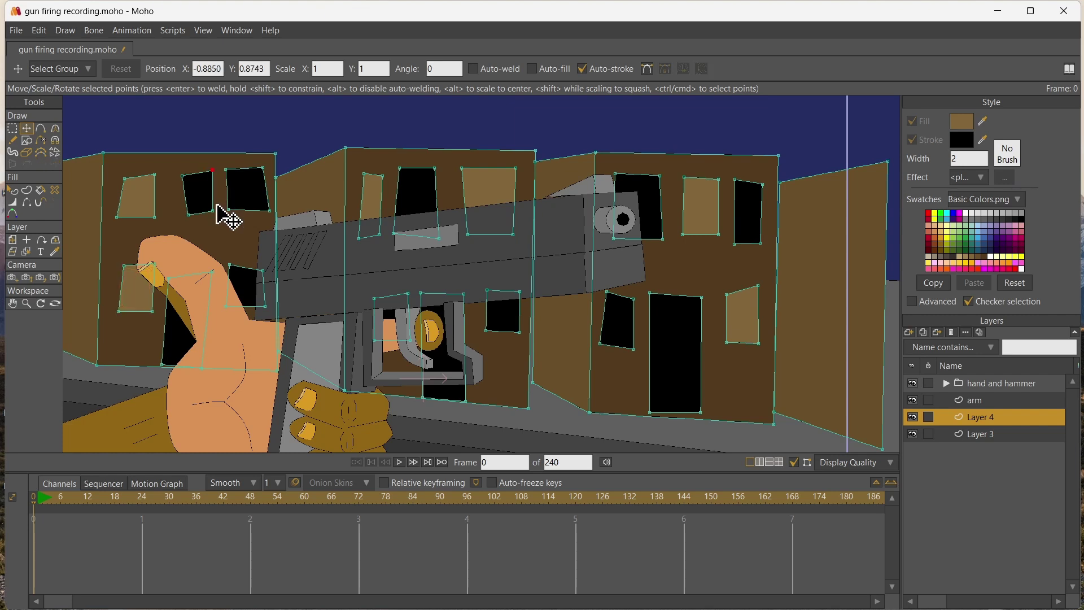
left_click_drag(177, 216, 164, 215)
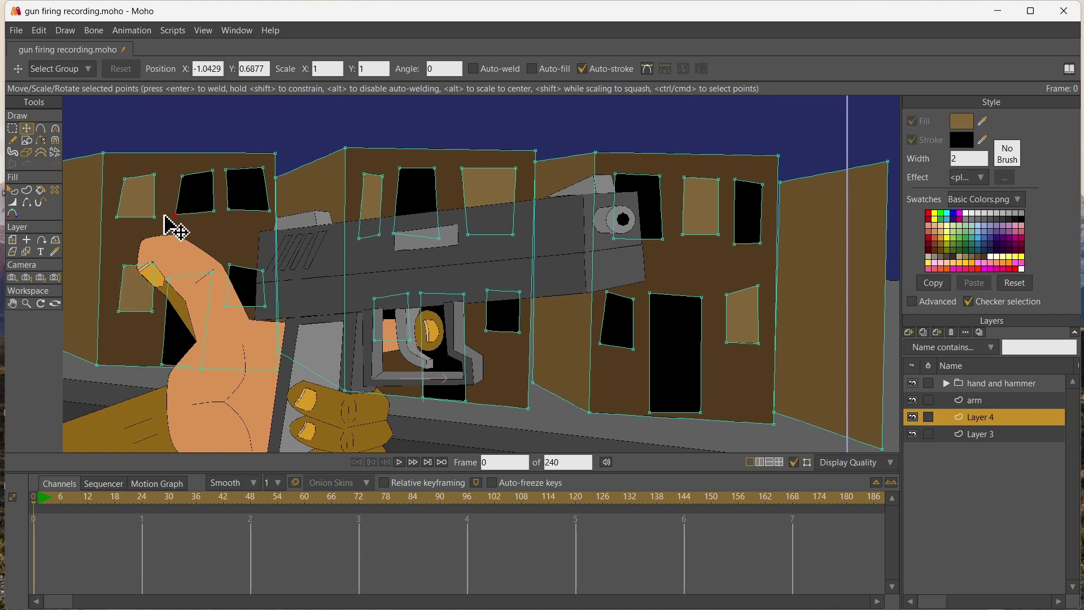
left_click_drag(175, 178, 169, 175)
left_click_drag(262, 208, 258, 210)
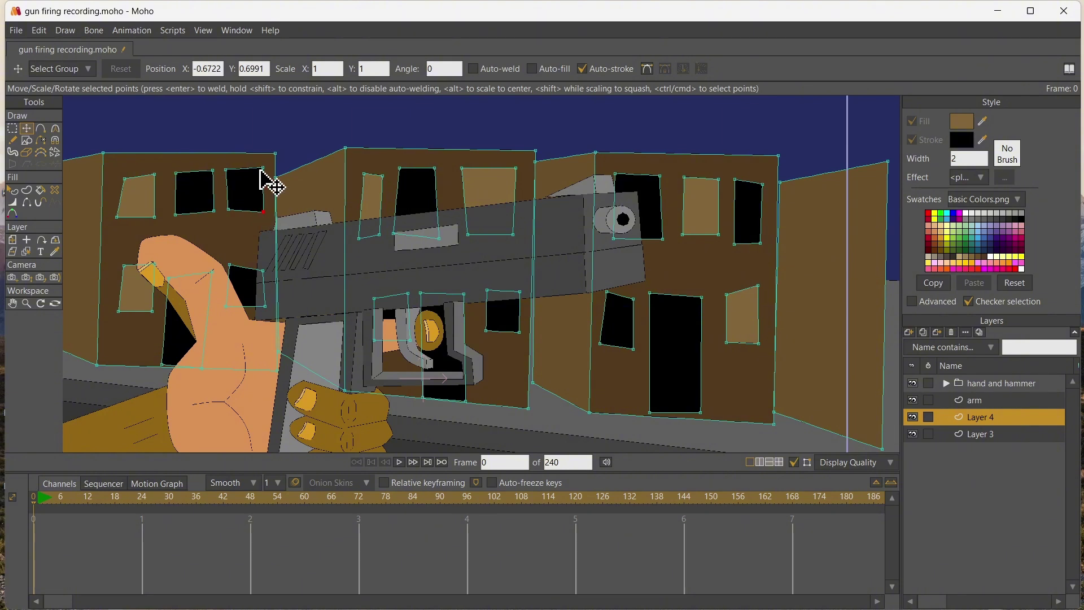
- Widen and square up the light brown upper window on the left building by moving its corner points
left_click_drag(155, 174, 162, 172)
left_click_drag(155, 217, 162, 215)
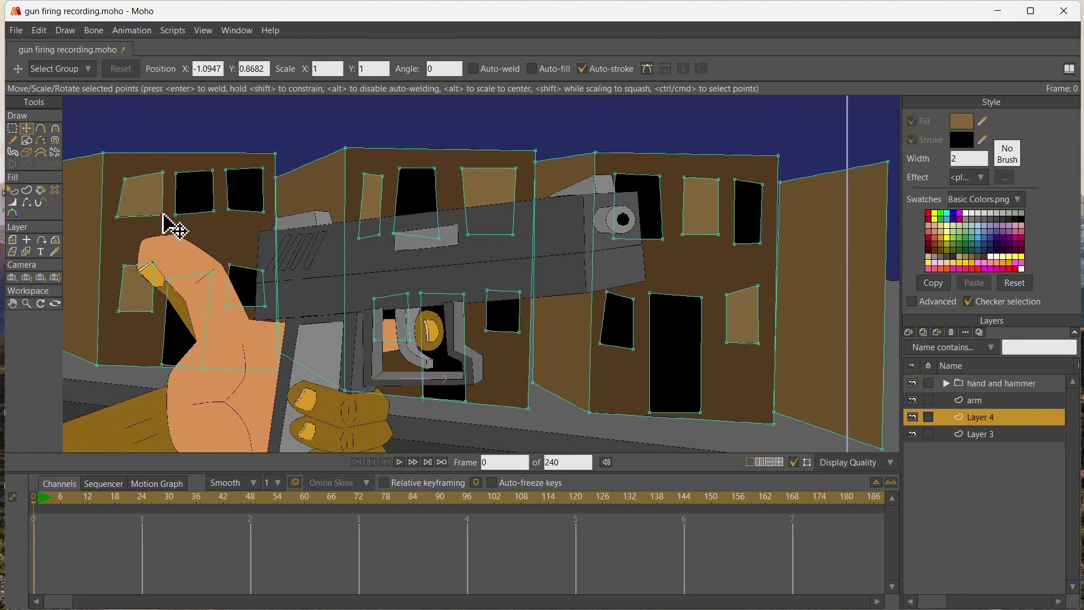
left_click(123, 179)
left_click_drag(122, 180, 119, 174)
left_click_drag(118, 218, 121, 218)
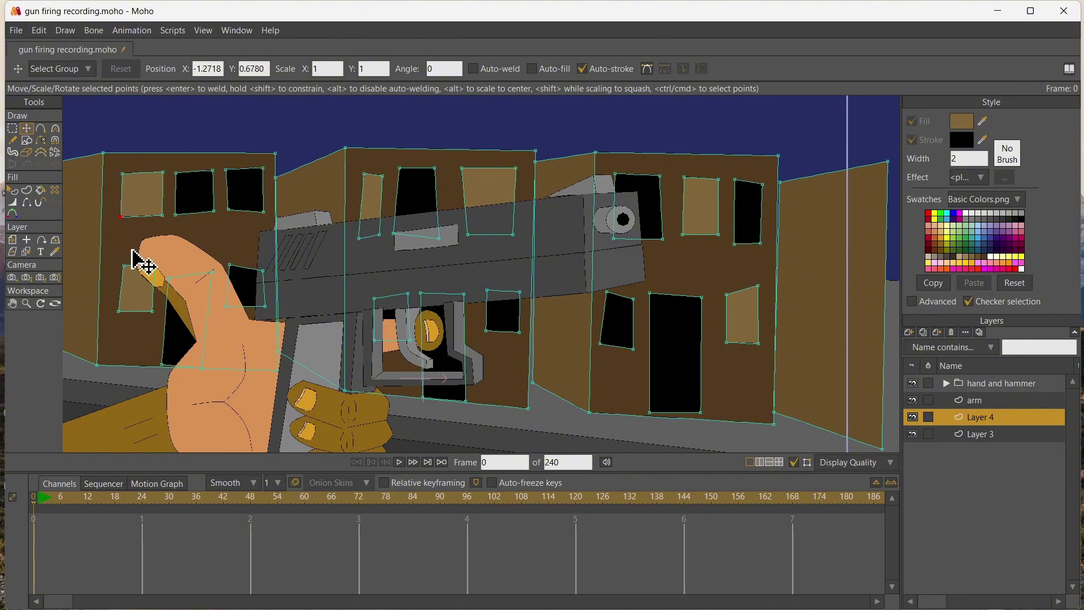
- Level the top edges of the left building's door and its black lower window by moving their corner points
left_click_drag(151, 263, 159, 266)
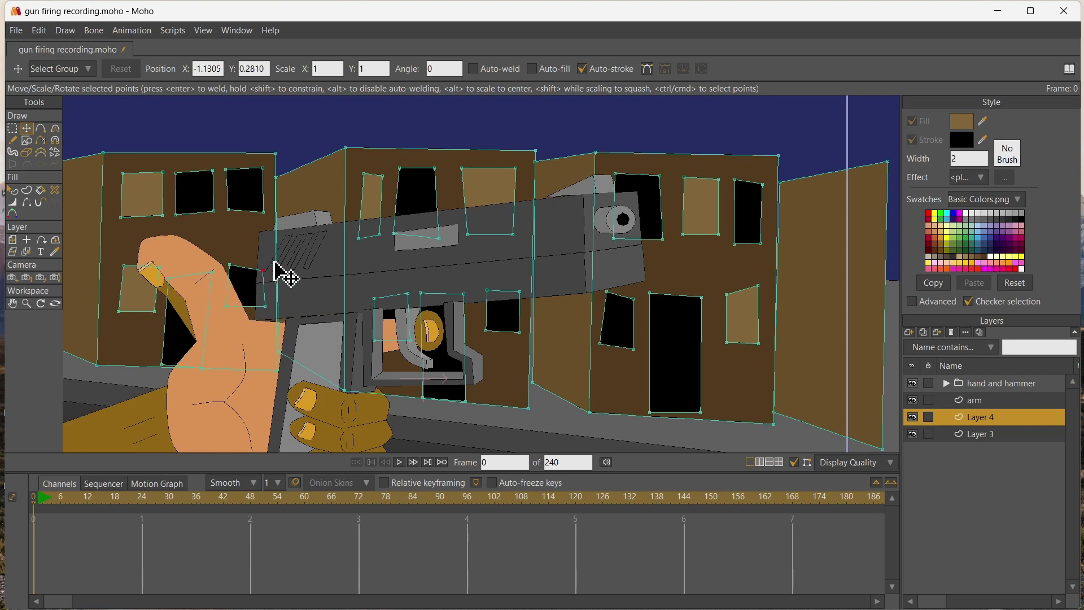
left_click_drag(264, 271, 264, 264)
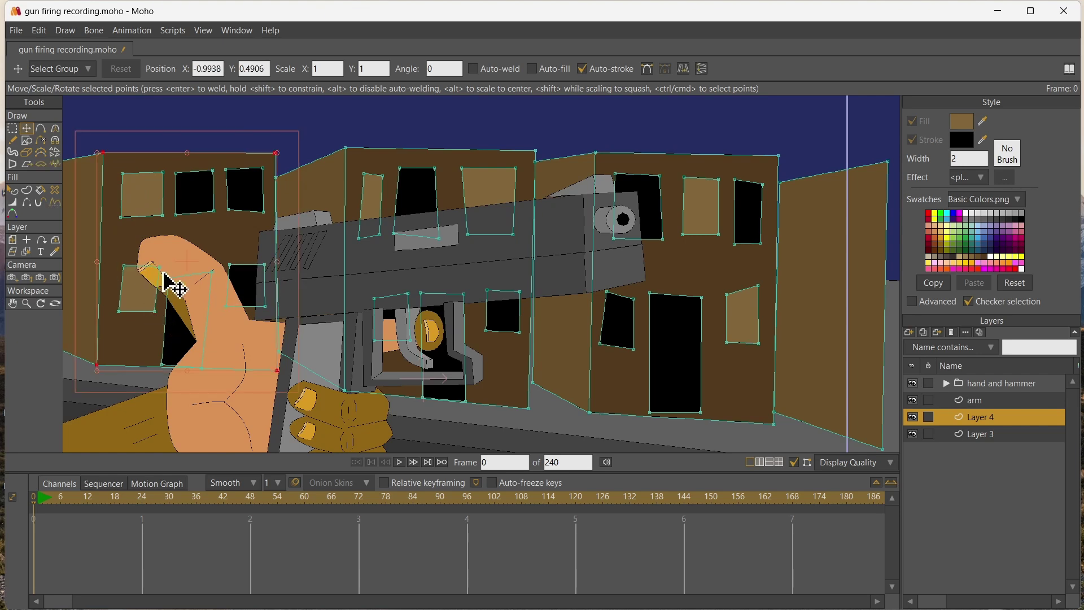
left_click_drag(159, 266, 170, 267)
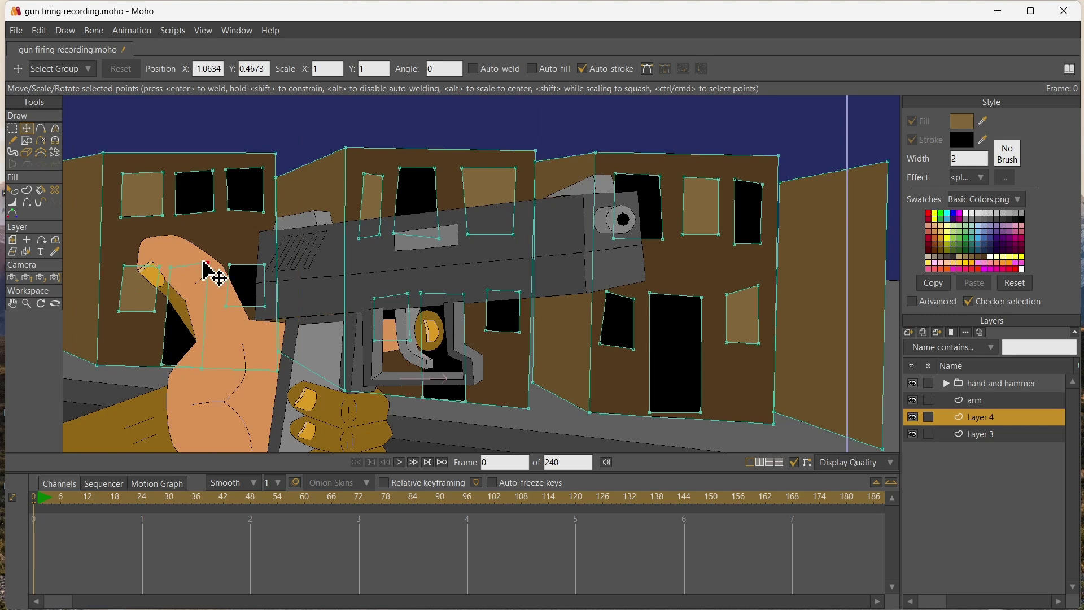
- Reshape the middle building's three upper windows into evenly spaced rectangles, narrowing the light brown right one and widening the left one
left_click_drag(462, 169, 483, 170)
left_click_drag(468, 242, 518, 234)
left_click_drag(514, 161, 521, 163)
left_click_drag(424, 168, 450, 172)
left_click_drag(434, 237, 458, 227)
left_click_drag(405, 175, 425, 178)
left_click_drag(404, 223, 430, 221)
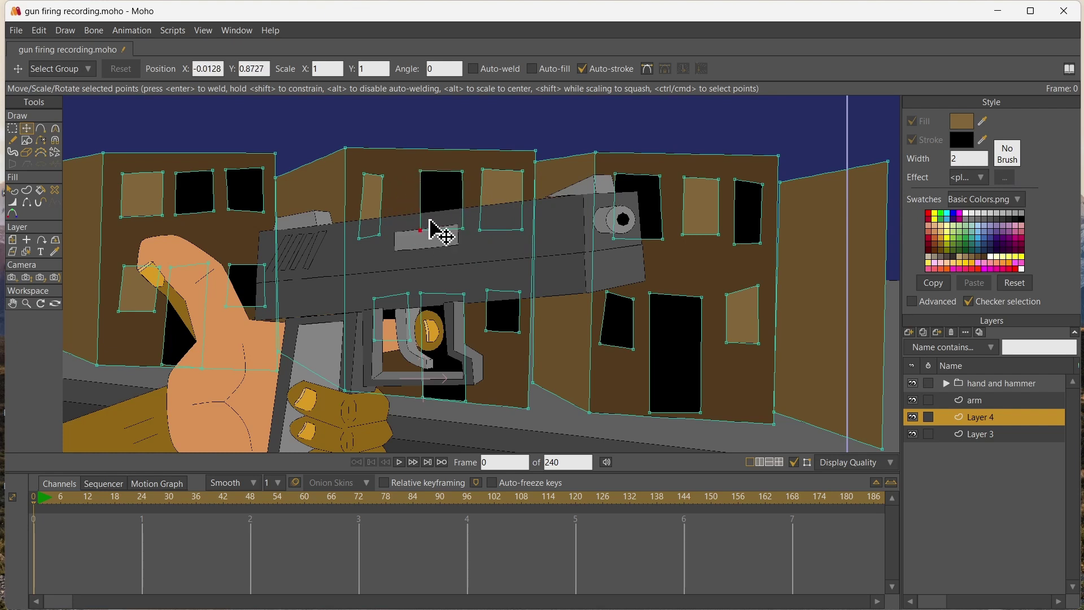
left_click_drag(384, 176, 406, 174)
left_click_drag(380, 235, 404, 227)
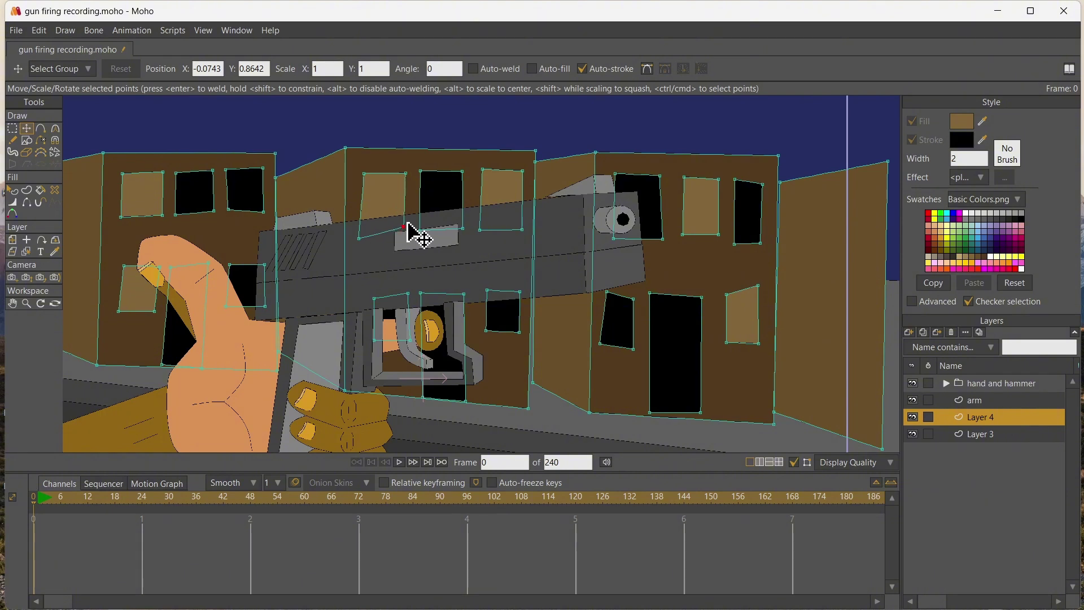
left_click(359, 237)
- Widen the light brown middle window and the black right window in the right building's upper row
left_click_drag(684, 178, 675, 178)
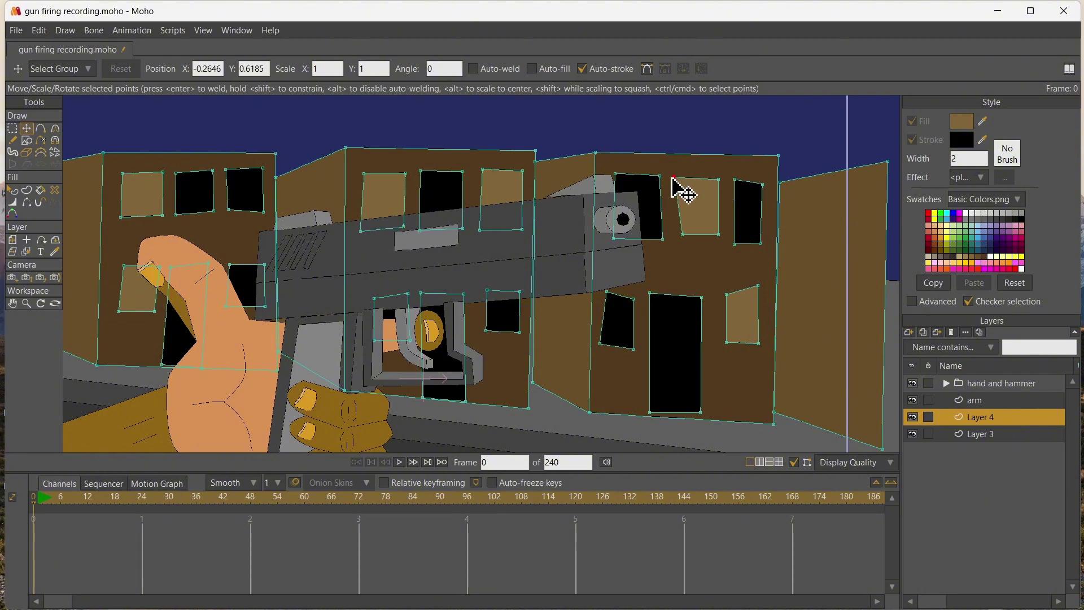
left_click(683, 234)
left_click_drag(687, 236, 681, 236)
left_click_drag(737, 190, 728, 191)
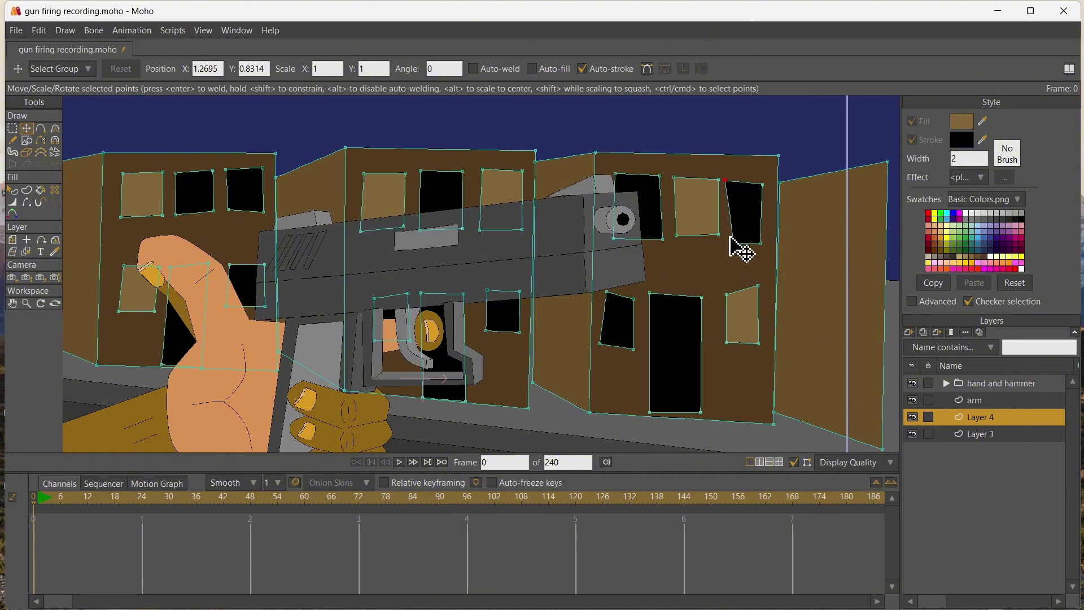
left_click_drag(729, 236, 769, 237)
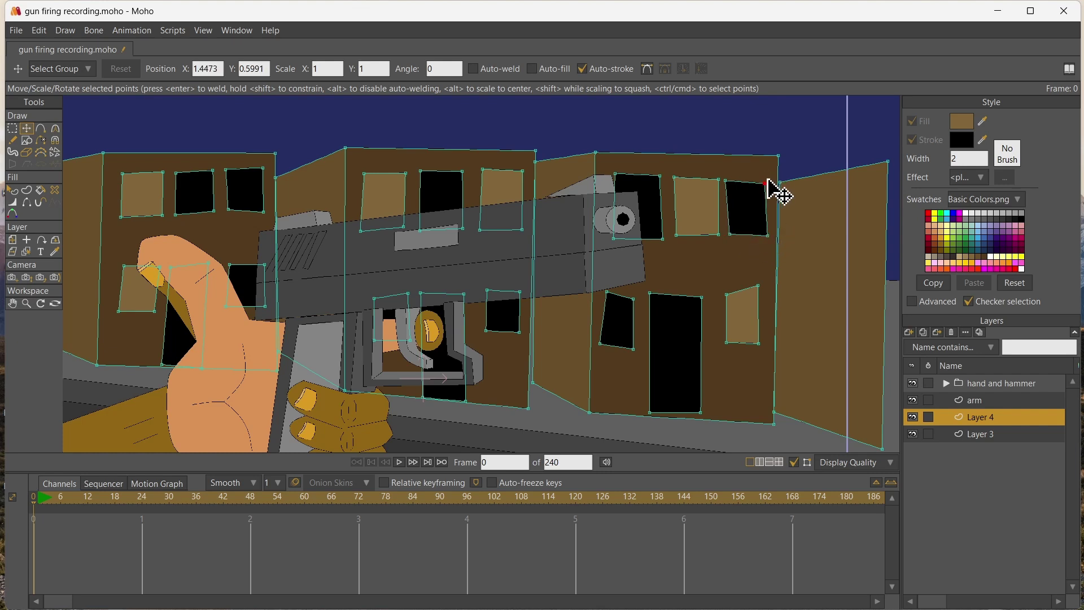
left_click_drag(767, 179, 772, 181)
- Shift the corner points of the left and middle upper windows on the right building leftward, keeping both windows rectangular
left_click_drag(662, 238, 651, 241)
left_click_drag(615, 175, 606, 176)
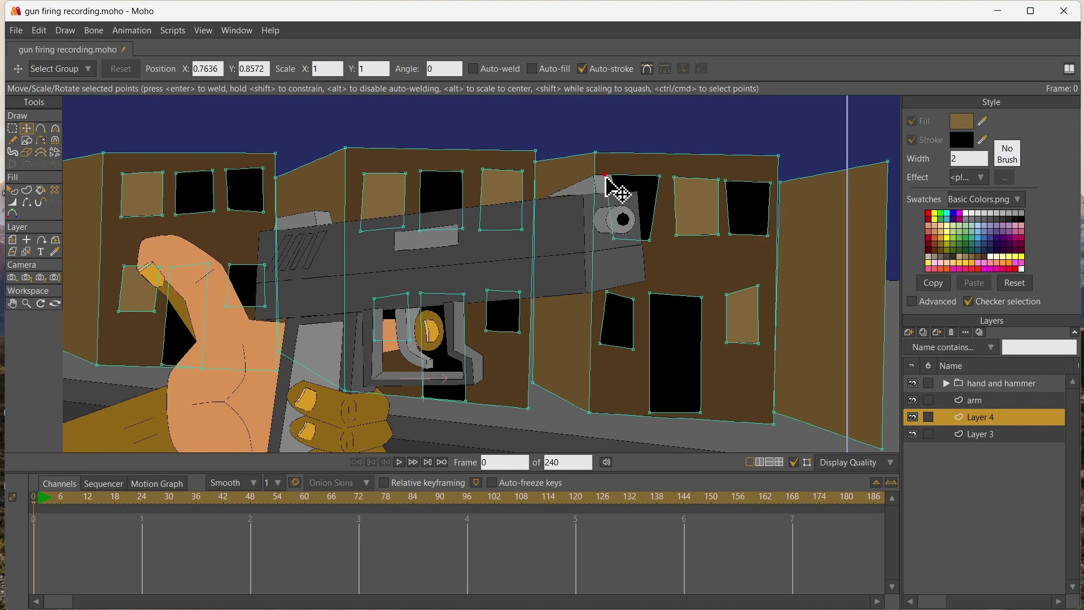
left_click_drag(613, 238, 608, 239)
left_click_drag(659, 176, 648, 177)
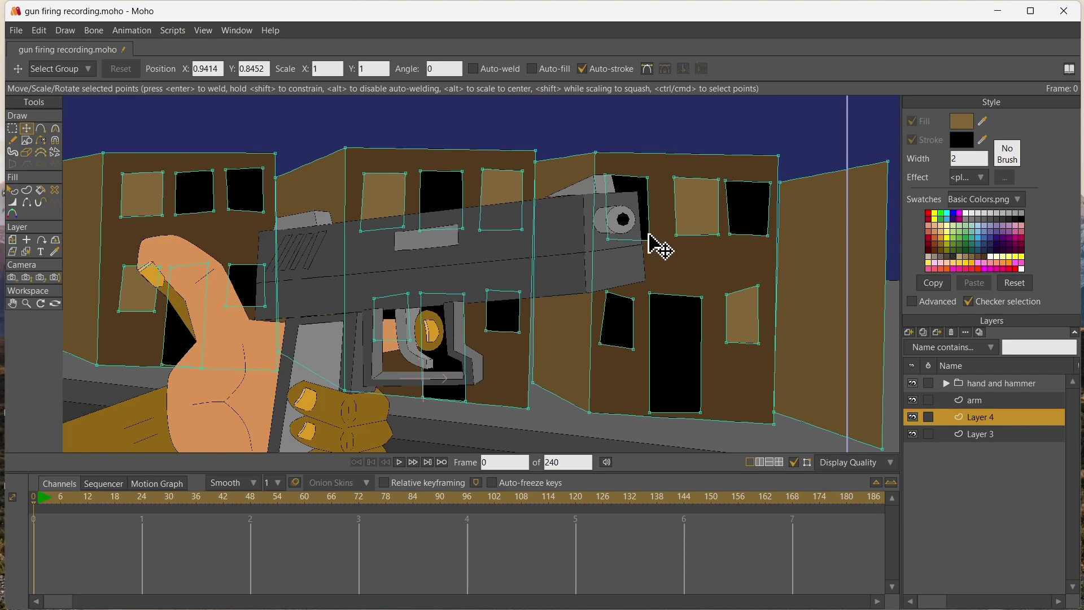
left_click_drag(676, 235, 663, 232)
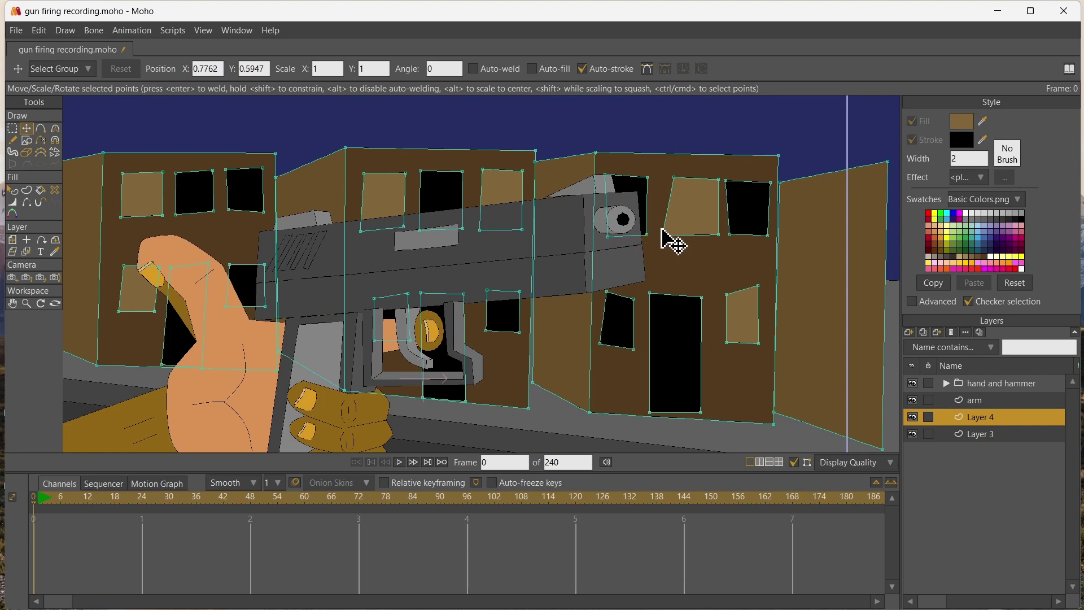
left_click_drag(675, 177, 706, 189)
left_click(663, 235)
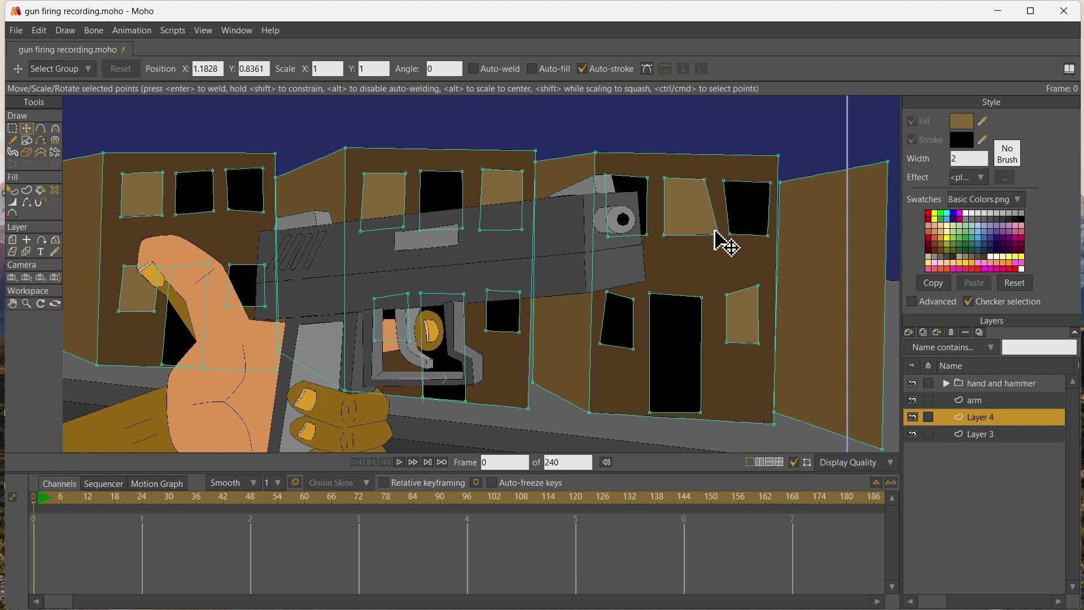
left_click_drag(717, 235, 704, 236)
- Square up the right building's two lower windows, black upper window and door top by moving their corner points
left_click_drag(758, 286, 715, 284)
left_click_drag(727, 343, 716, 342)
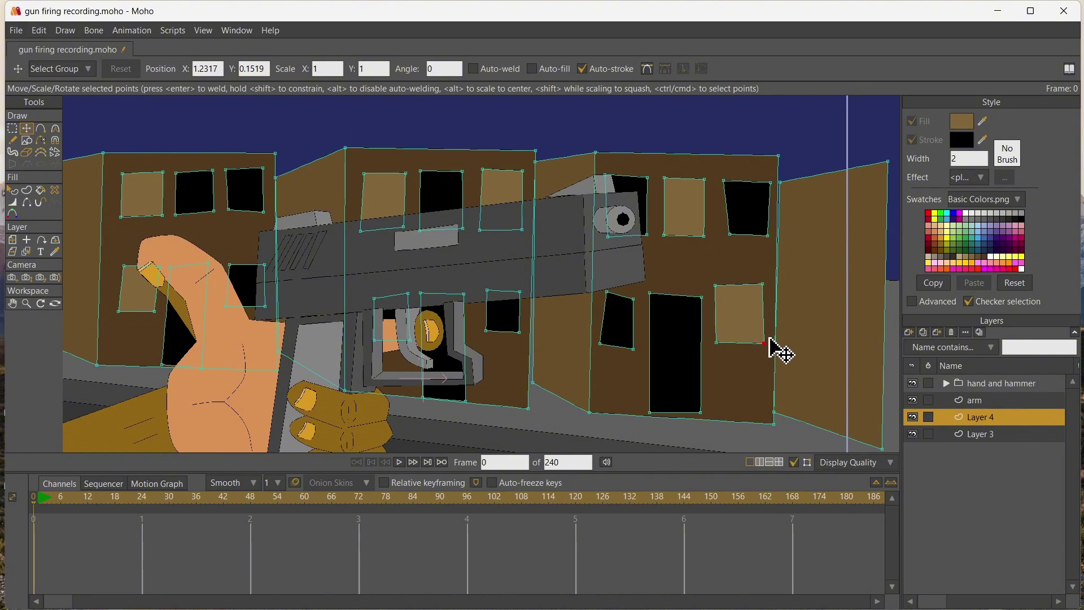
left_click_drag(728, 236, 764, 236)
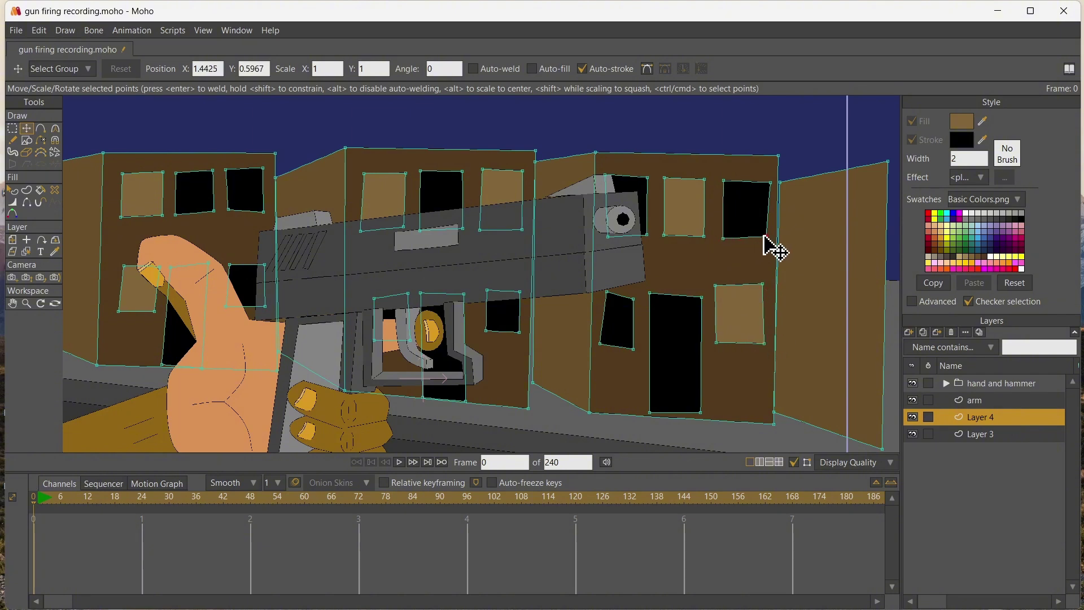
left_click_drag(633, 298, 601, 291)
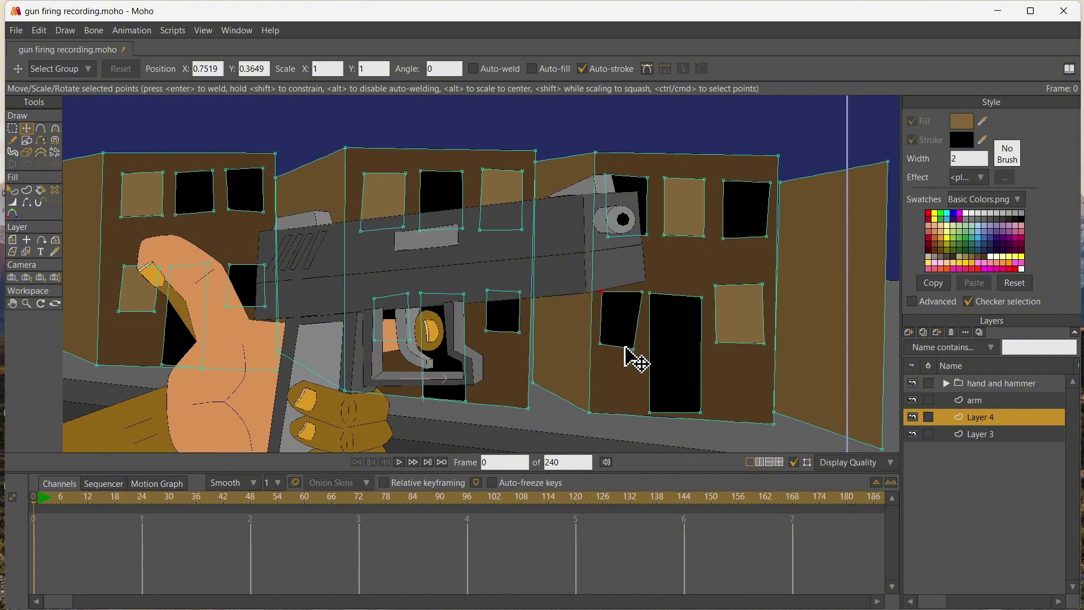
left_click_drag(633, 350, 642, 344)
left_click_drag(650, 294, 710, 291)
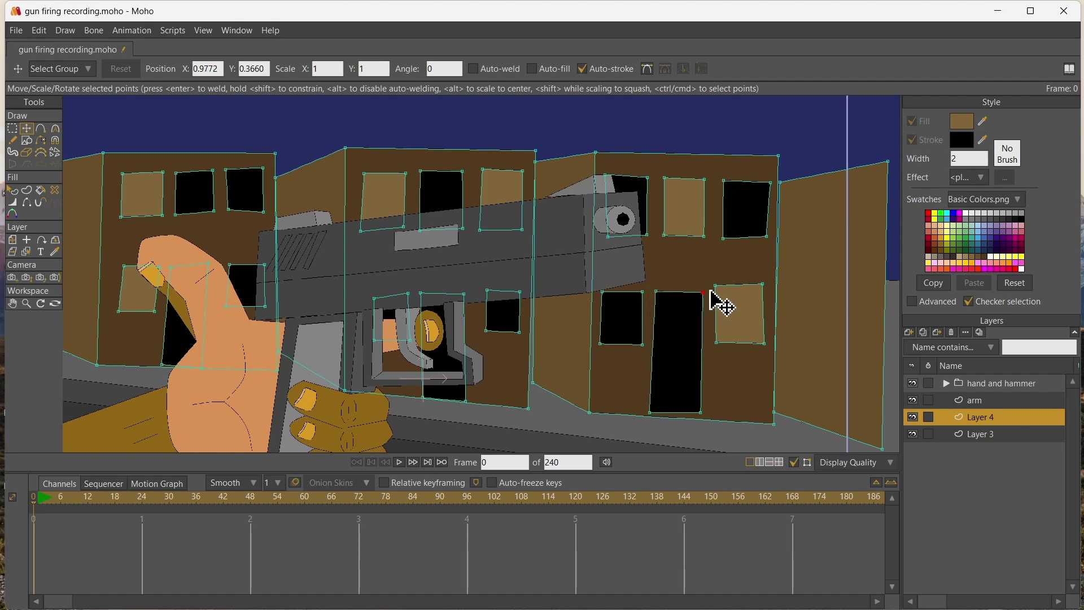
- Draw narrow depth edges along the left sides of the light brown windows on the right and middle buildings
left_click(41, 129)
scroll(681, 194, "up", 2)
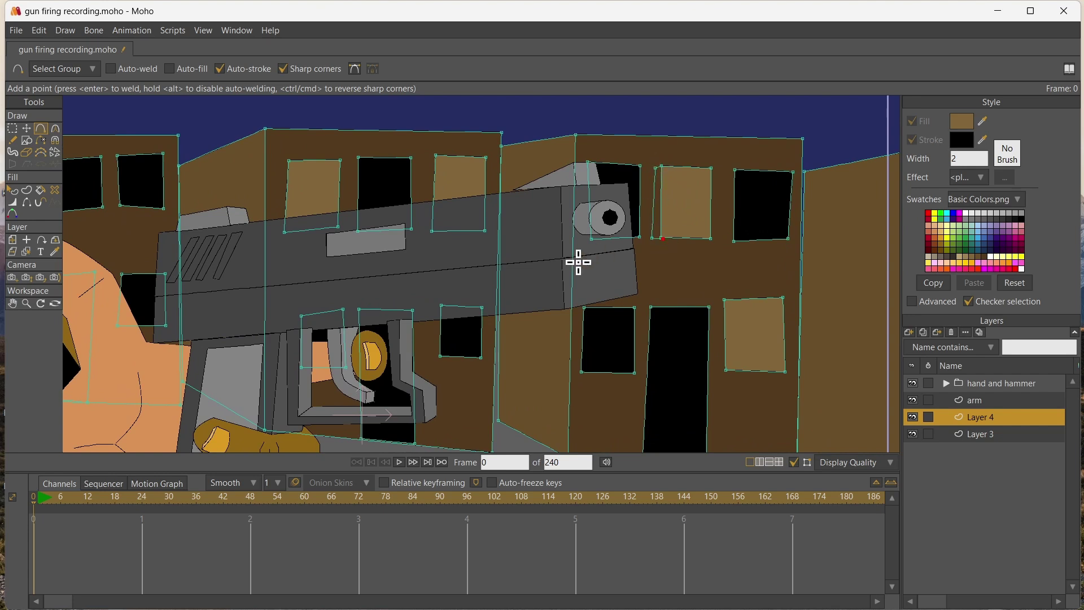
left_click_drag(719, 302, 719, 345)
key("Return")
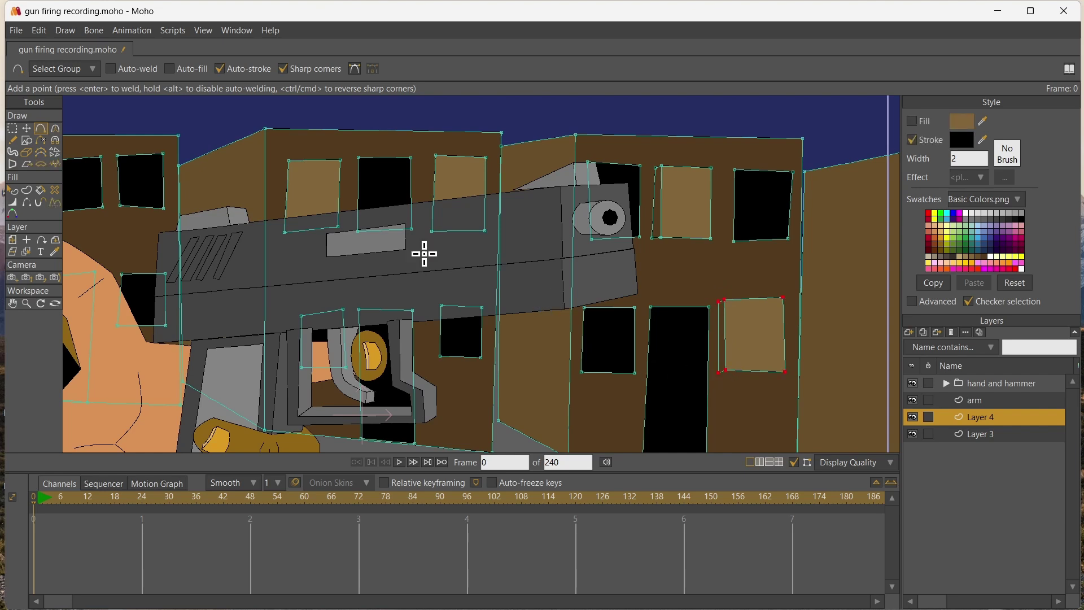
left_click_drag(429, 155, 426, 195)
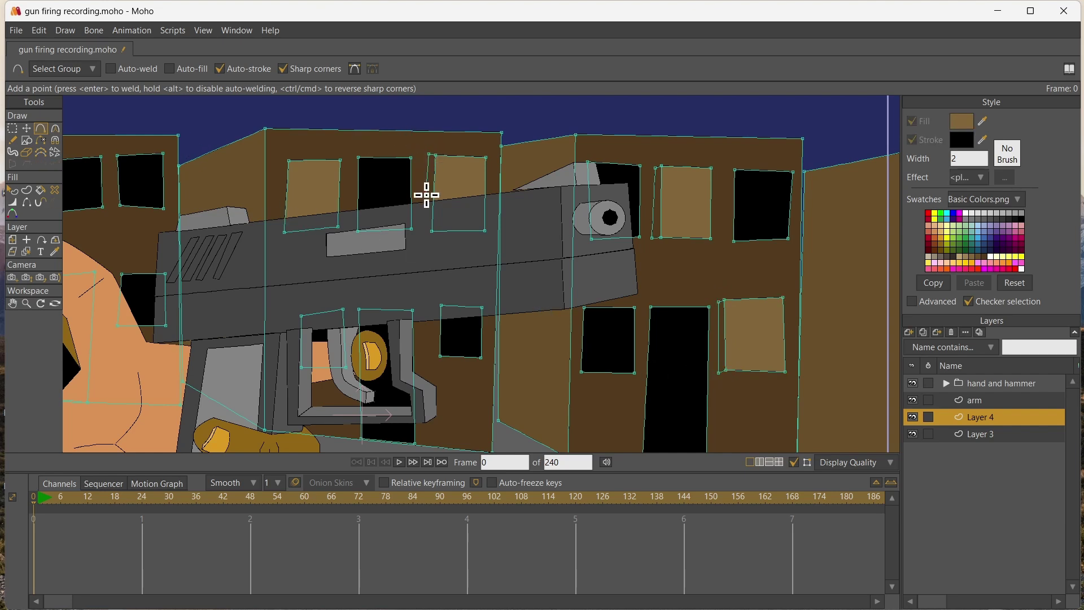
key("Return")
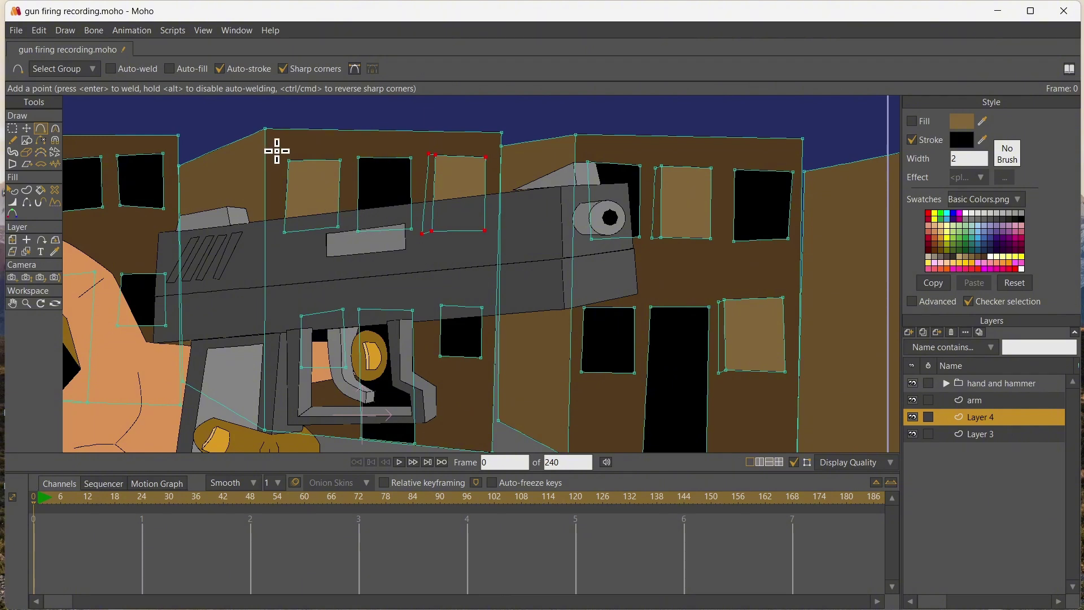
left_click_drag(281, 161, 278, 232)
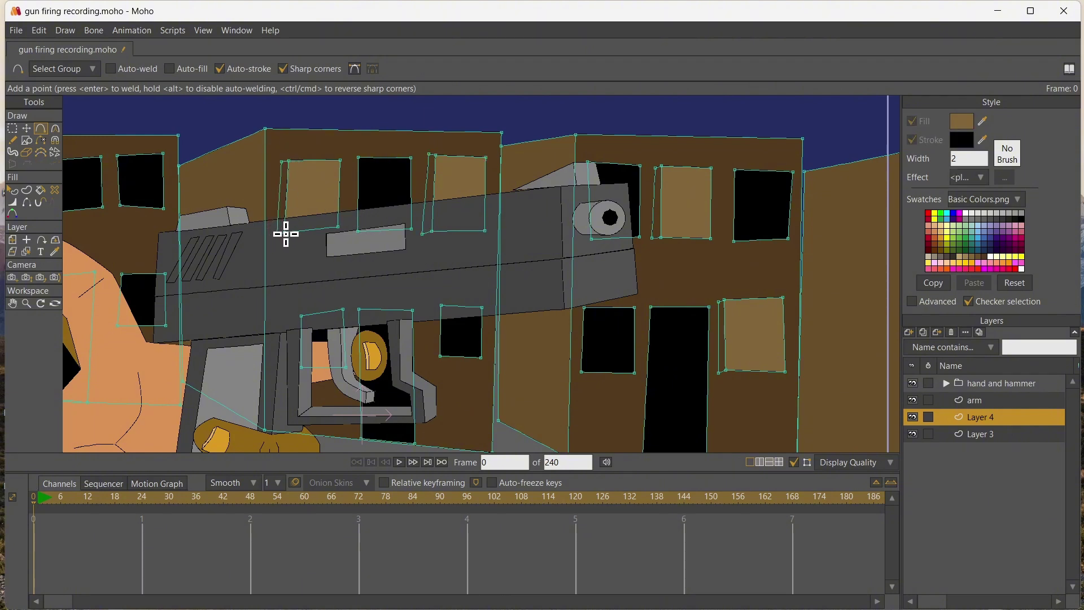
key("Return")
- Draw narrow depth edges along the left sides of the left building's upper and lower light brown windows
left_click(12, 303)
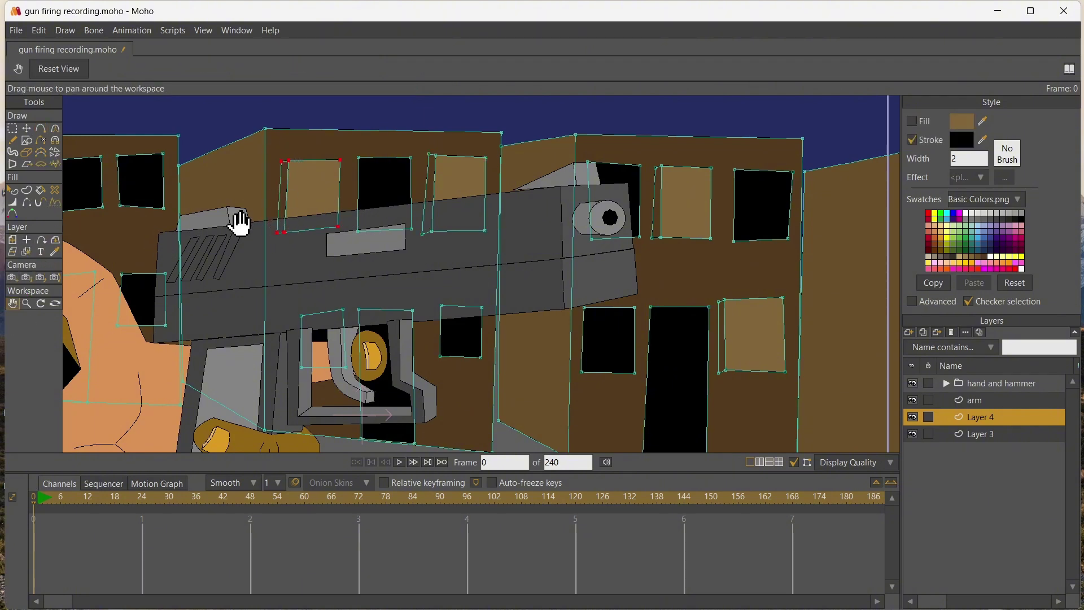
left_click_drag(238, 223, 401, 204)
left_click(40, 129)
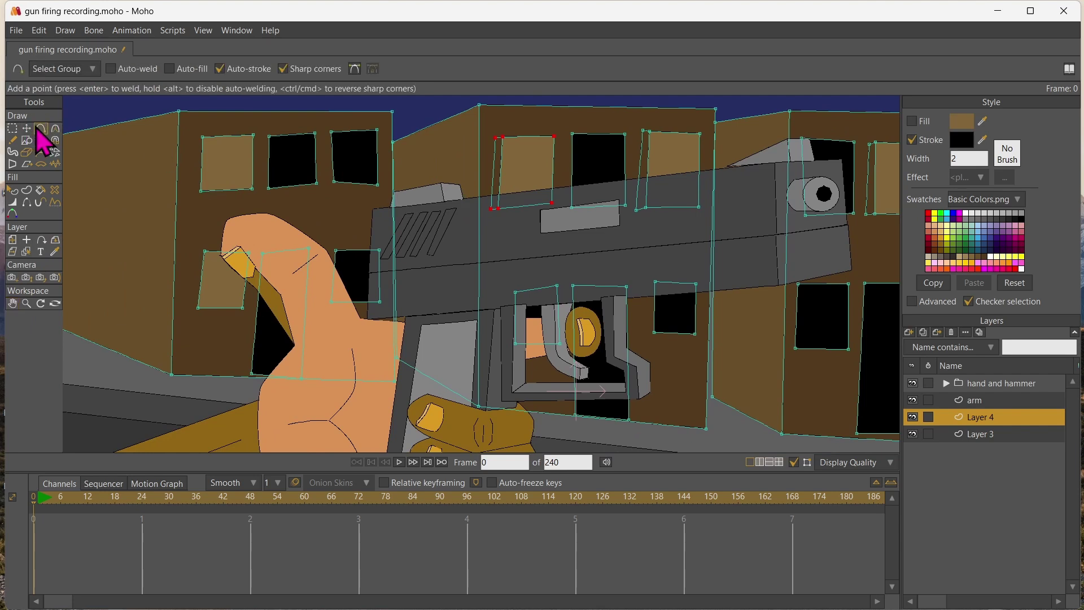
left_click_drag(194, 137, 195, 178)
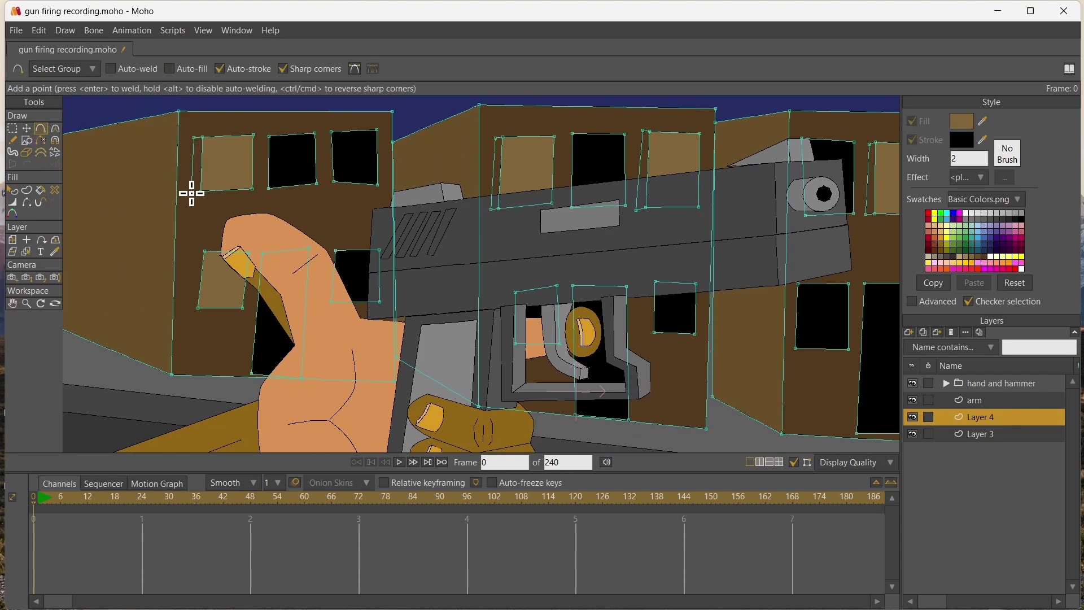
key("Return")
left_click_drag(194, 253, 190, 304)
key("Return")
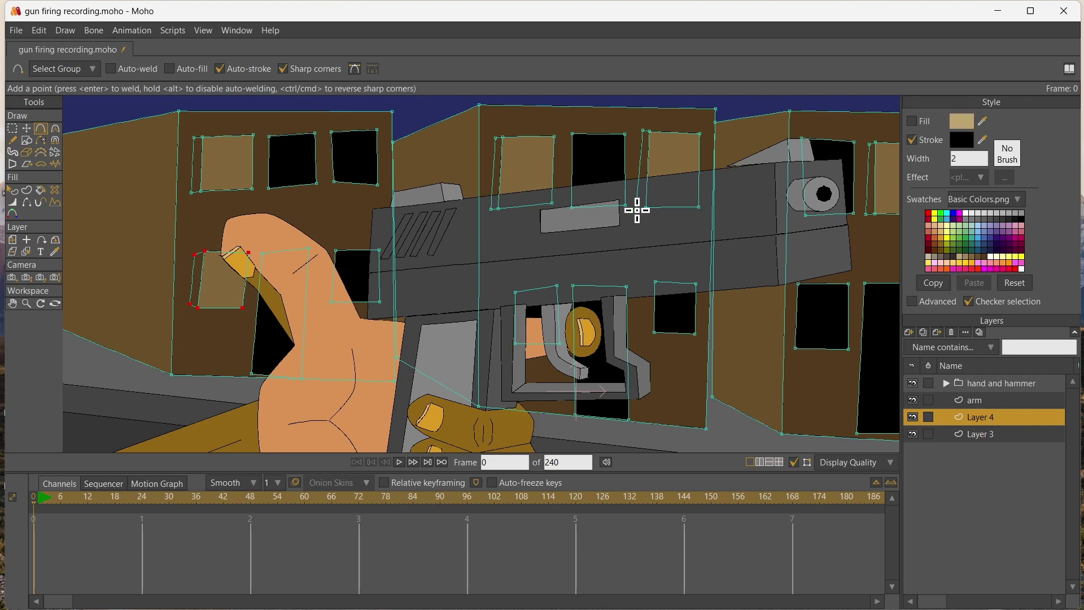
- Fill the narrow depth edges of the light brown windows on all three buildings with light tan and a black outline
left_click(40, 191)
left_click(195, 156)
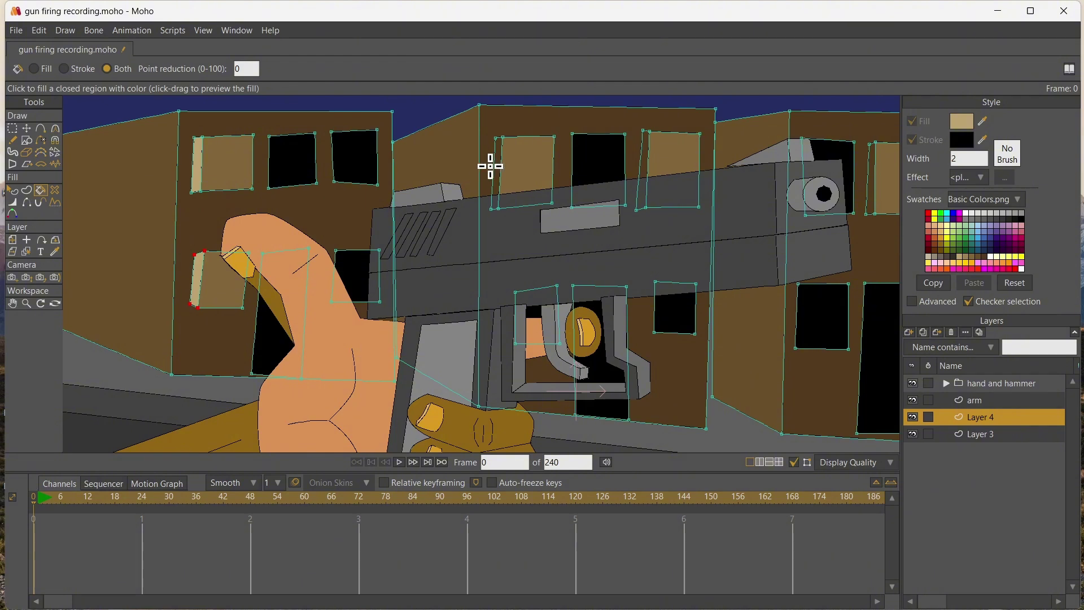
left_click(496, 168)
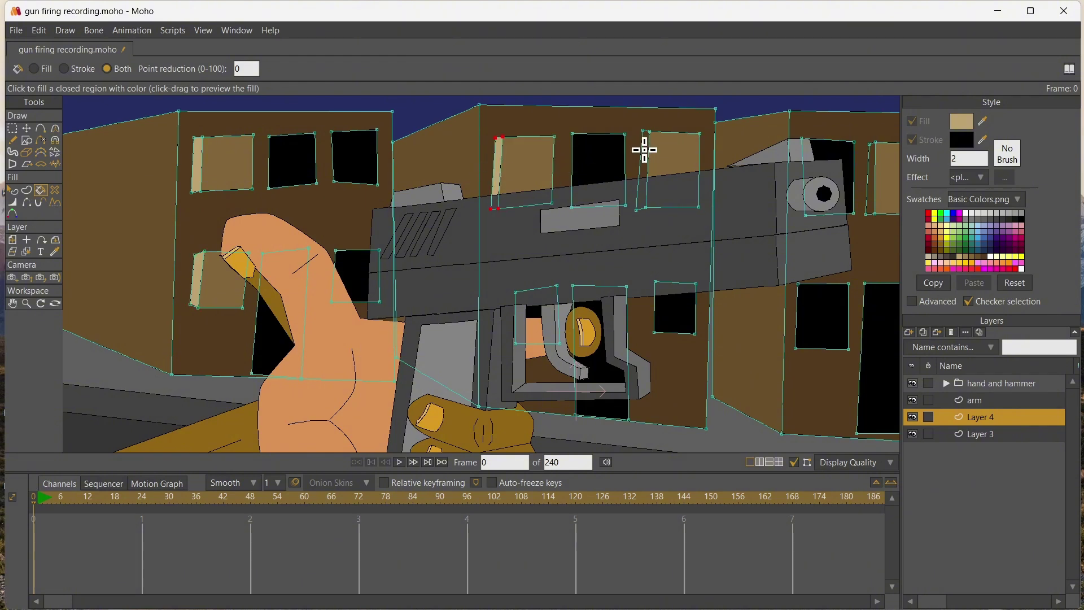
left_click(644, 152)
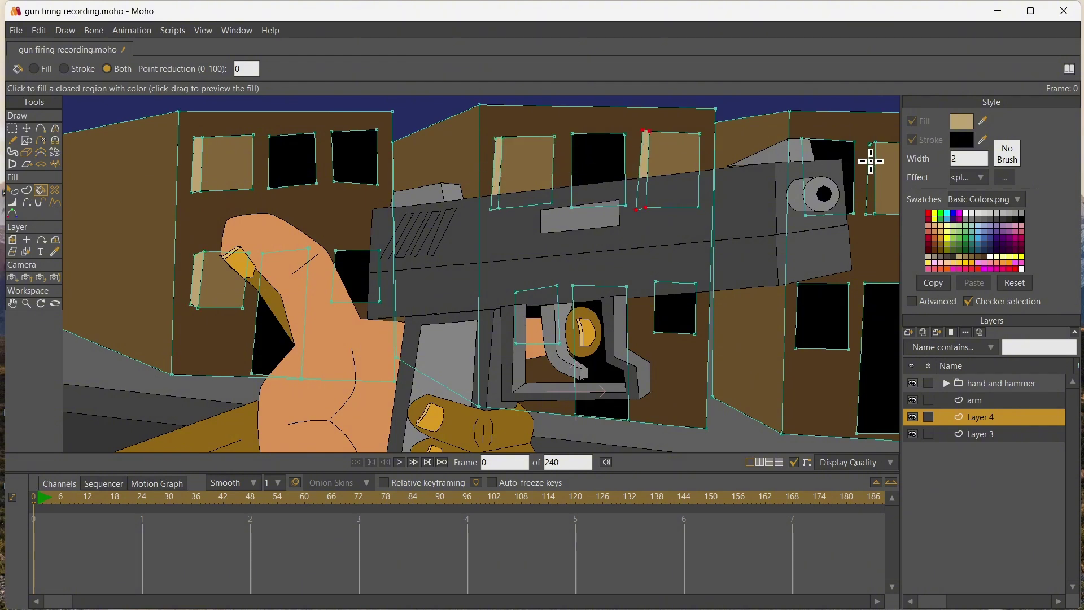
left_click(12, 303)
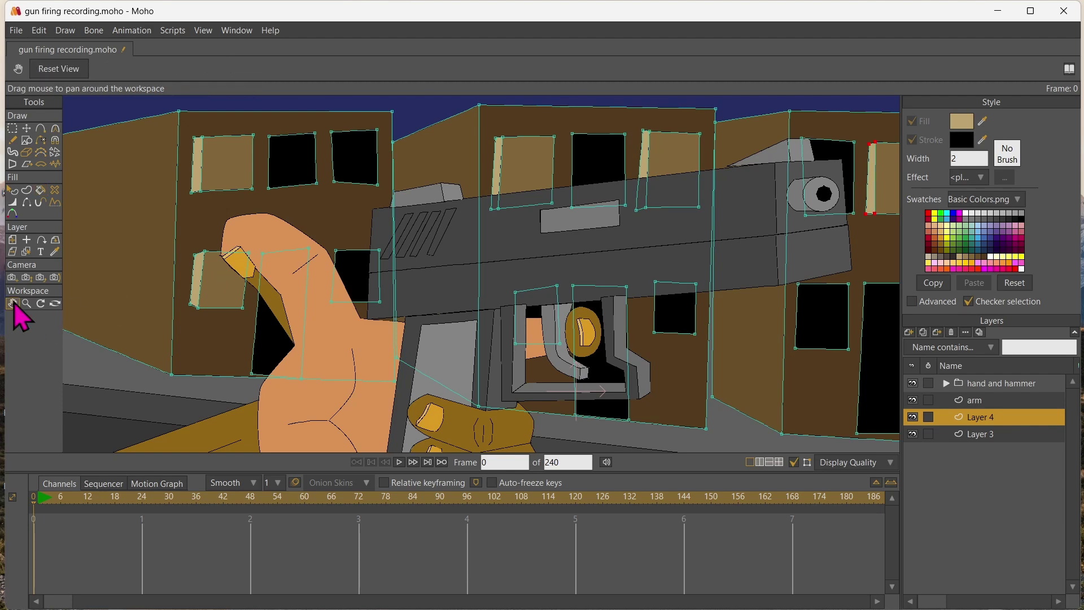
left_click_drag(488, 278, 286, 286)
key("p")
scroll(738, 332, "up", 4)
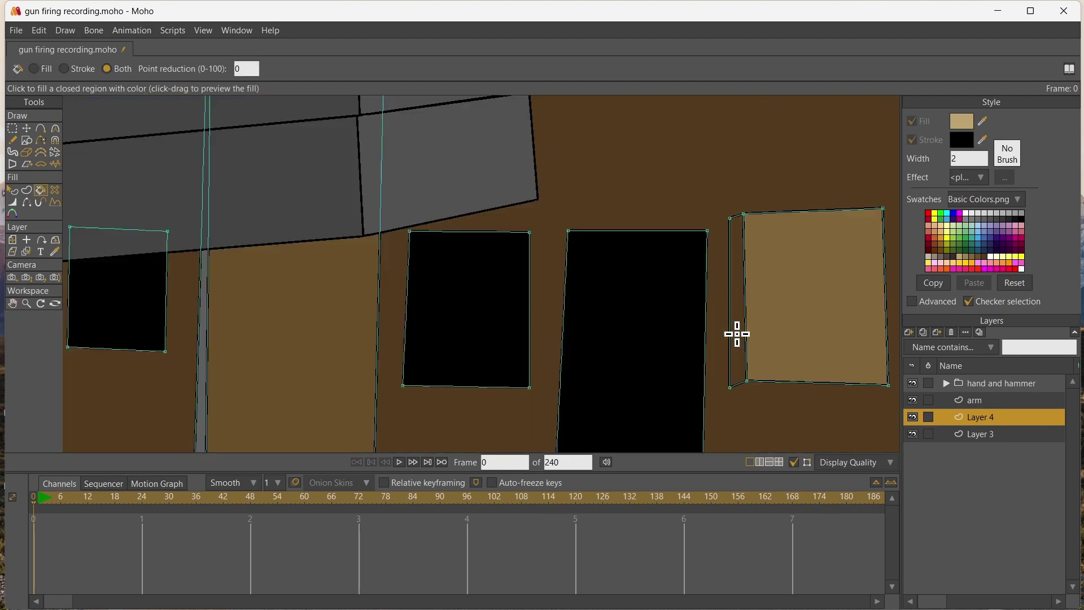
- Narrow the depth edge of the right building's lower light brown window and widen the building's upper light brown window to the right
key("t")
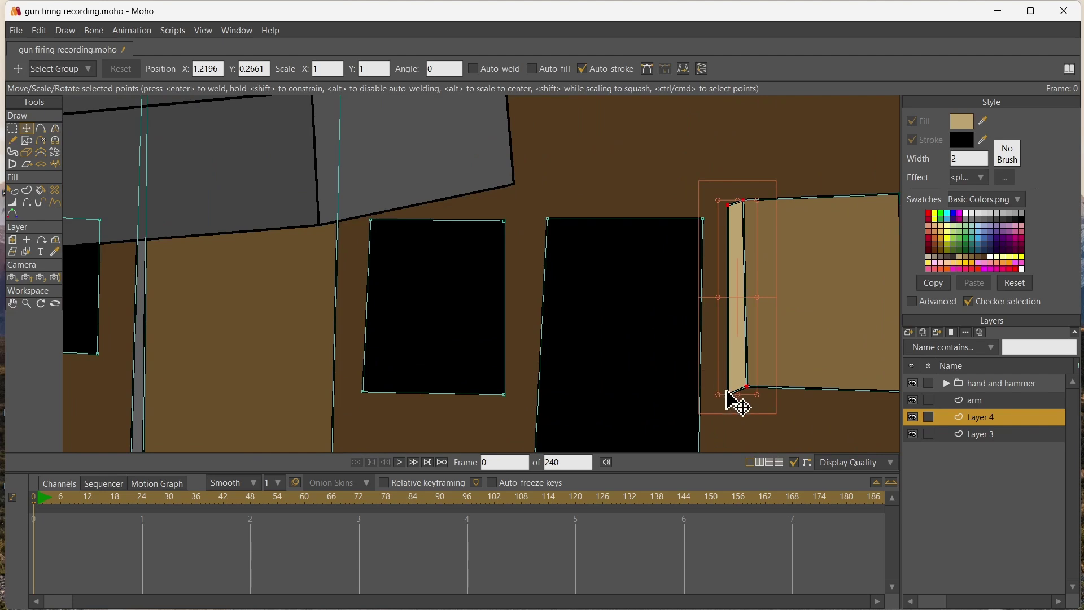
left_click_drag(728, 394, 734, 383)
left_click_drag(731, 213, 731, 215)
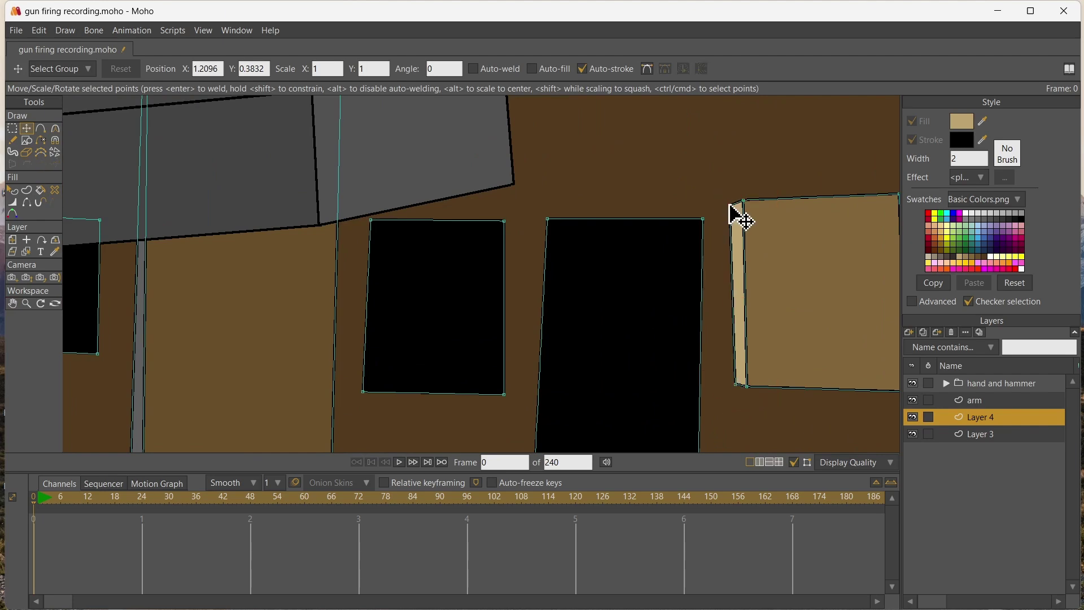
scroll(757, 395, "down", 4)
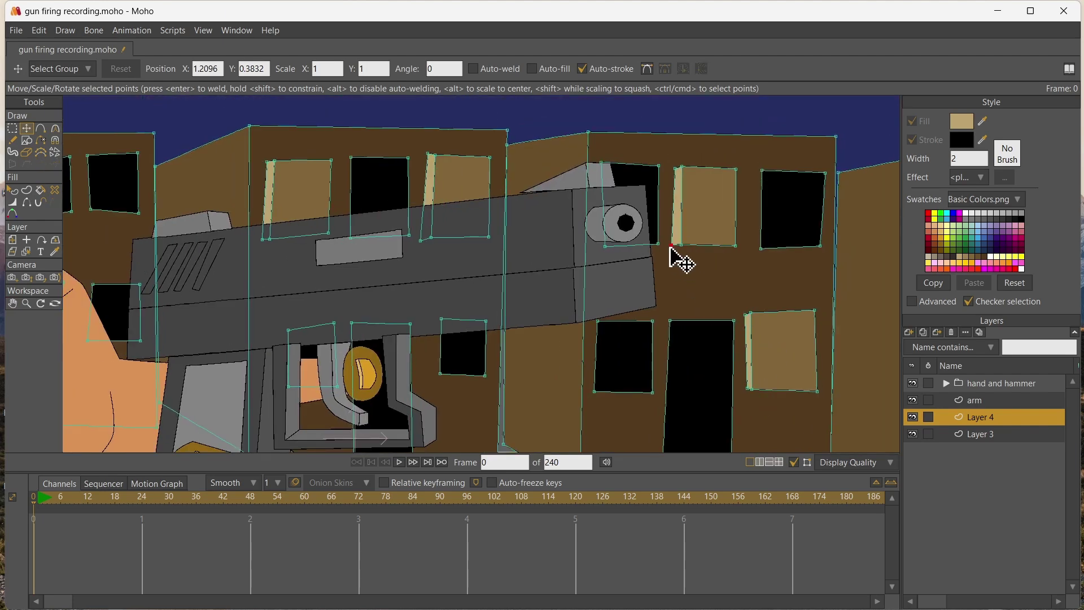
left_click(670, 248)
left_click_drag(670, 247, 743, 246)
left_click(738, 173)
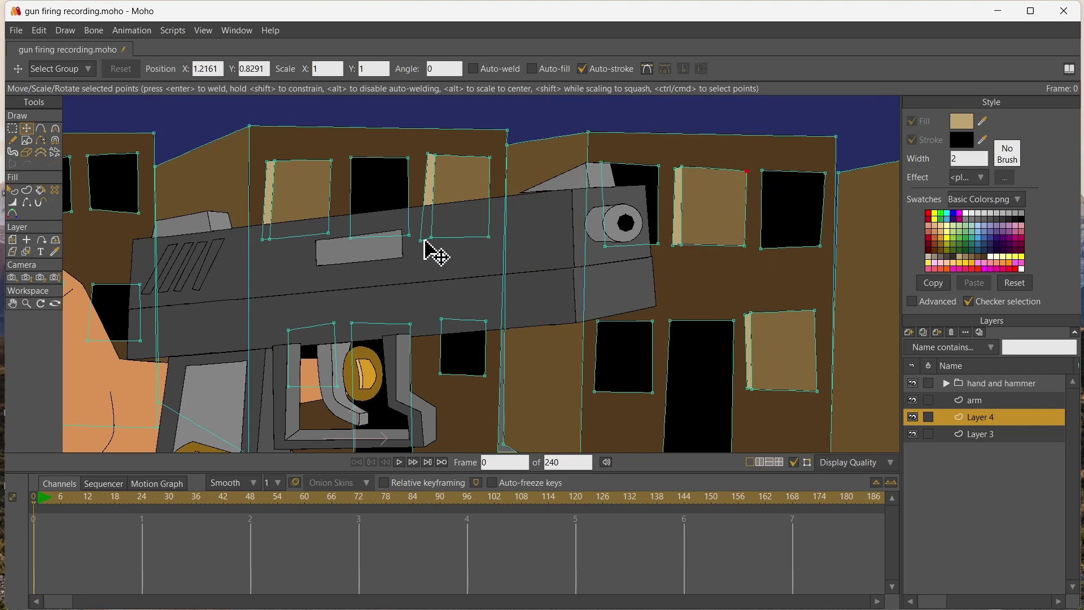
- Adjust the lower corner points of the middle building's two light brown upper windows to straighten their outlines
left_click_drag(421, 240, 423, 235)
left_click(429, 156)
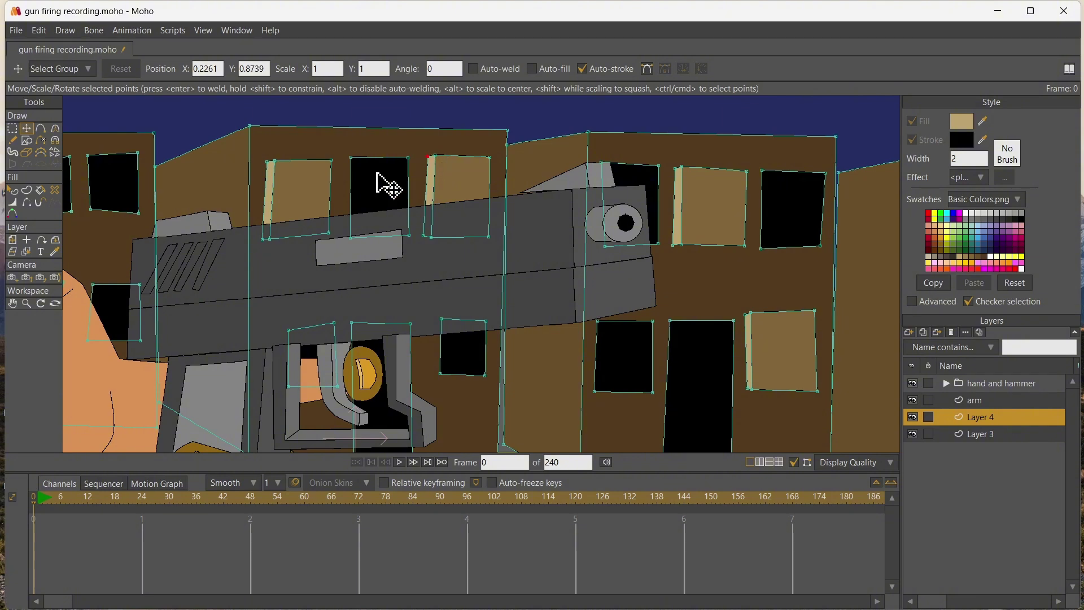
left_click_drag(328, 232, 330, 235)
scroll(290, 246, "down", 3)
scroll(300, 258, "up", 3)
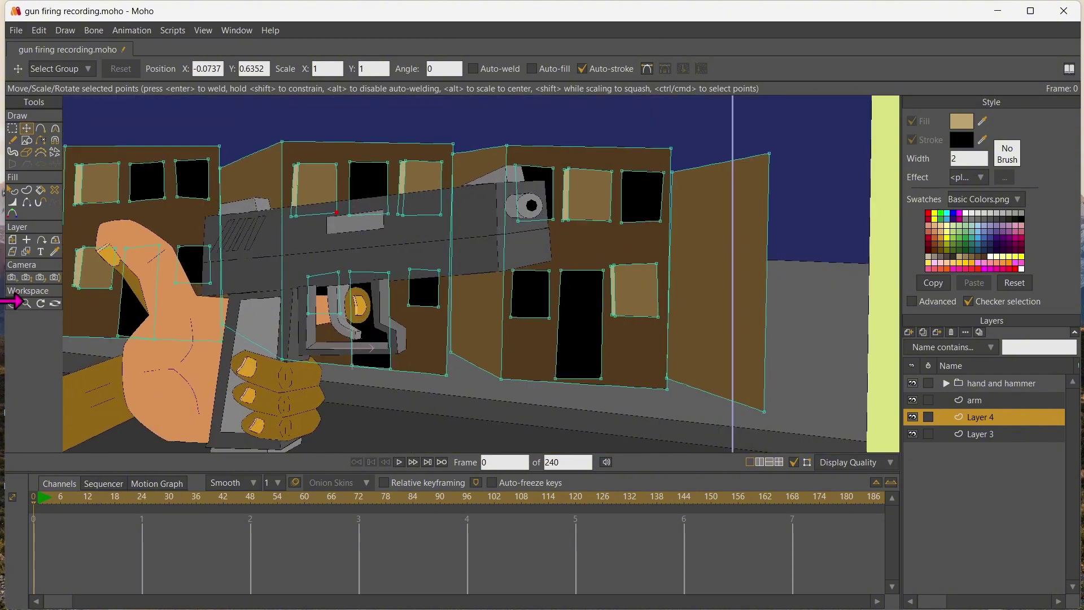
- Shift the left corner points of the left building's lower light brown window leftward to slim its depth edge
left_click(12, 306)
left_click_drag(158, 274, 356, 255)
scroll(356, 255, "up", 3)
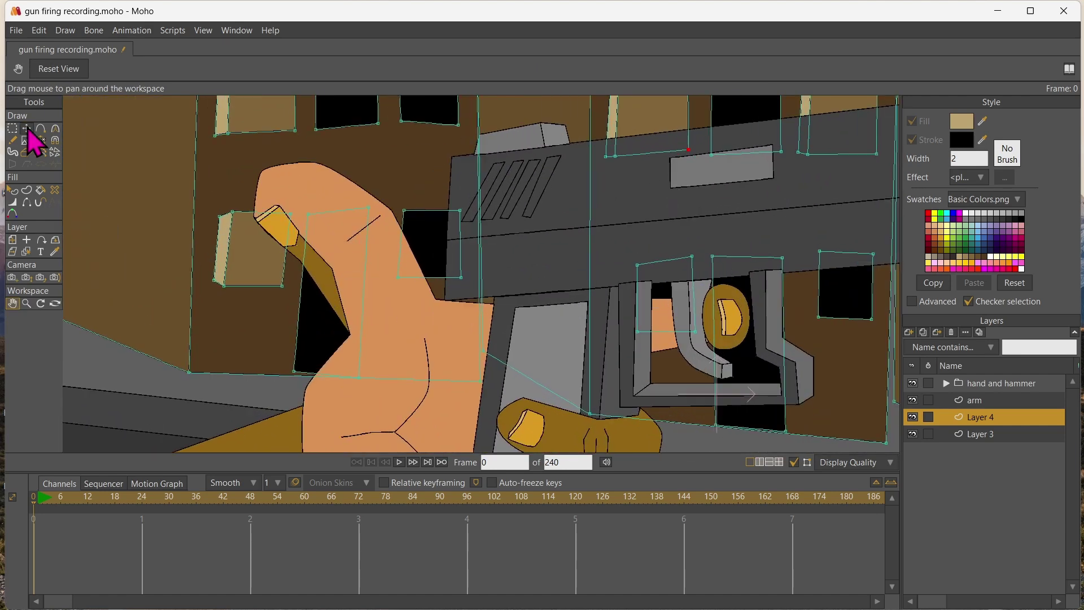
left_click(26, 129)
left_click_drag(225, 285, 219, 286)
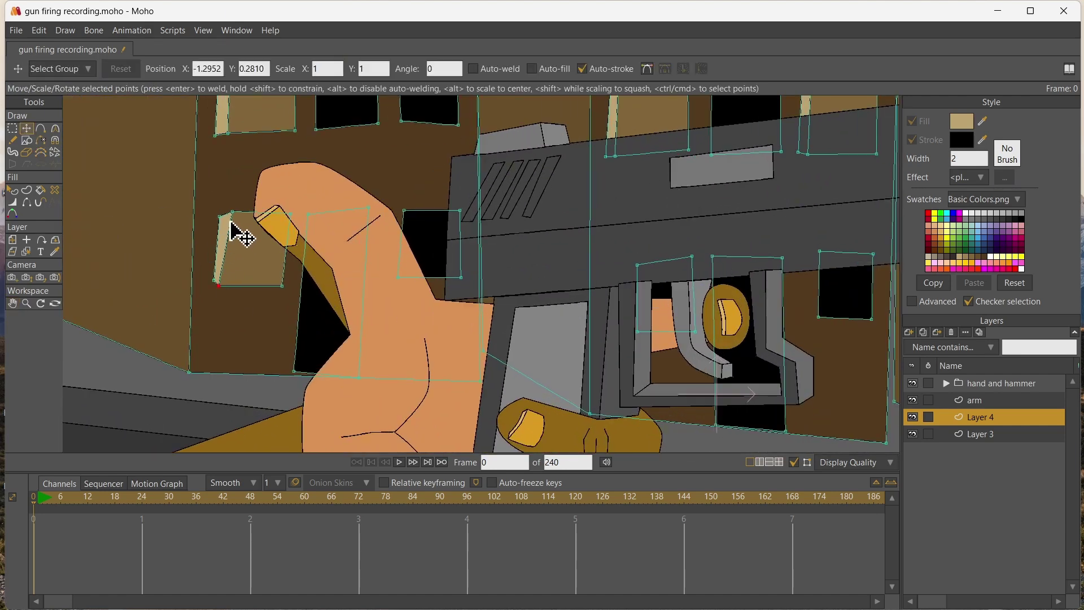
left_click_drag(232, 212, 226, 212)
- Draw several short broken grain lines on the left building's lower light brown window and give them a black stroke
left_click(40, 130)
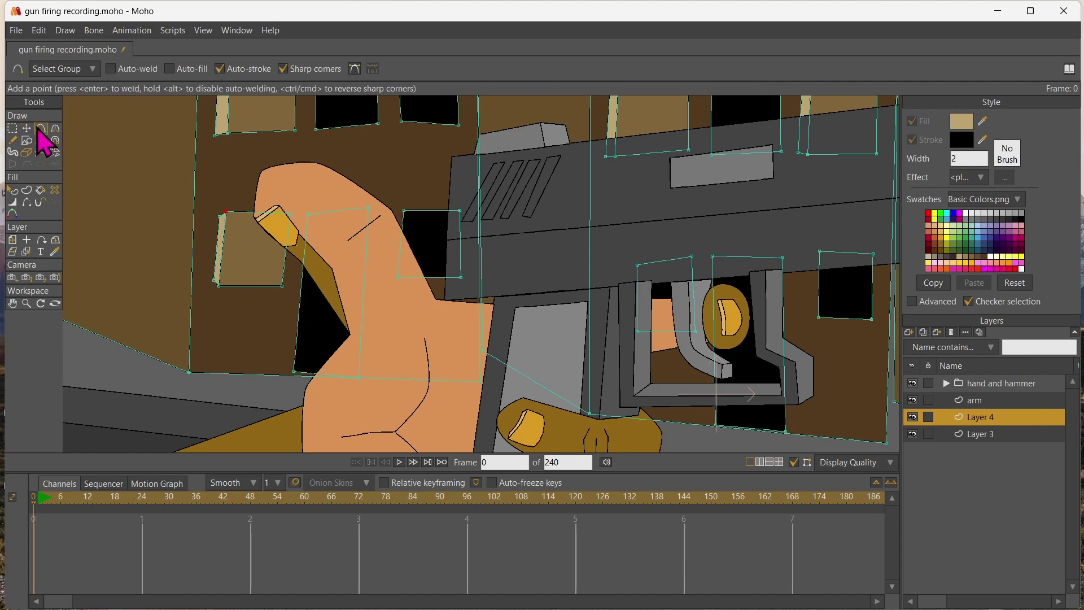
scroll(242, 228, "up", 5)
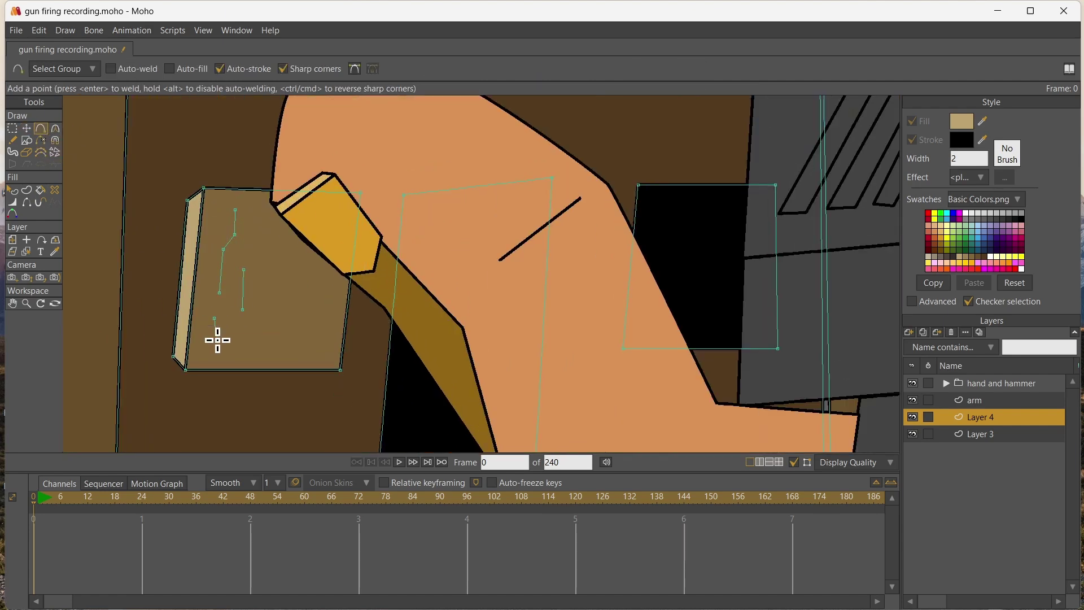
left_click_drag(285, 312, 276, 335)
left_click(27, 190)
left_click_drag(211, 197, 326, 356)
- Draw two small outlined ovals among the grain lines on the left building's lower light brown window
key("r")
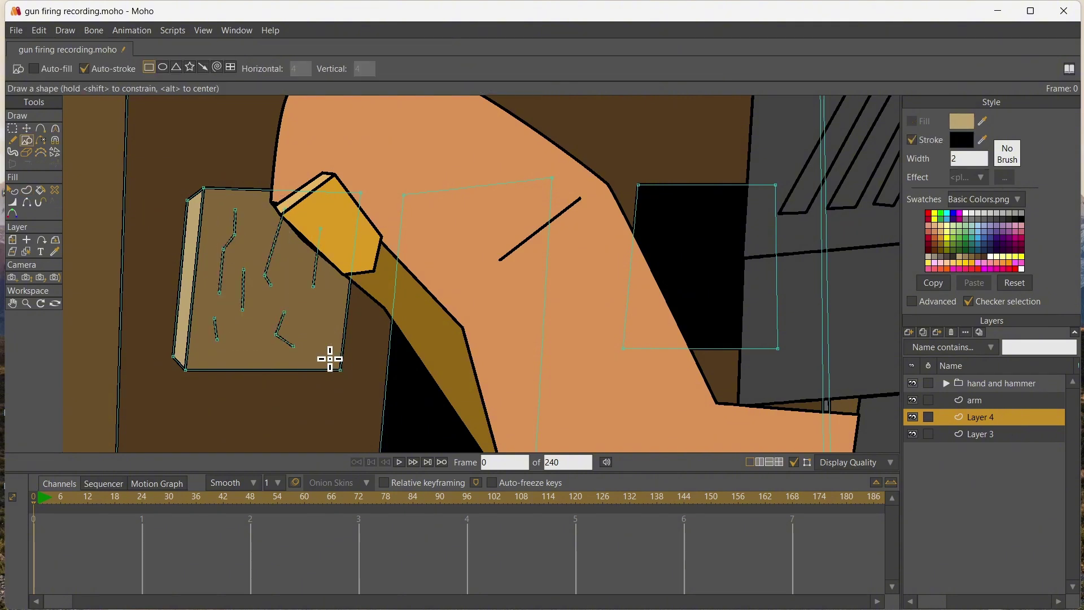
left_click(163, 69)
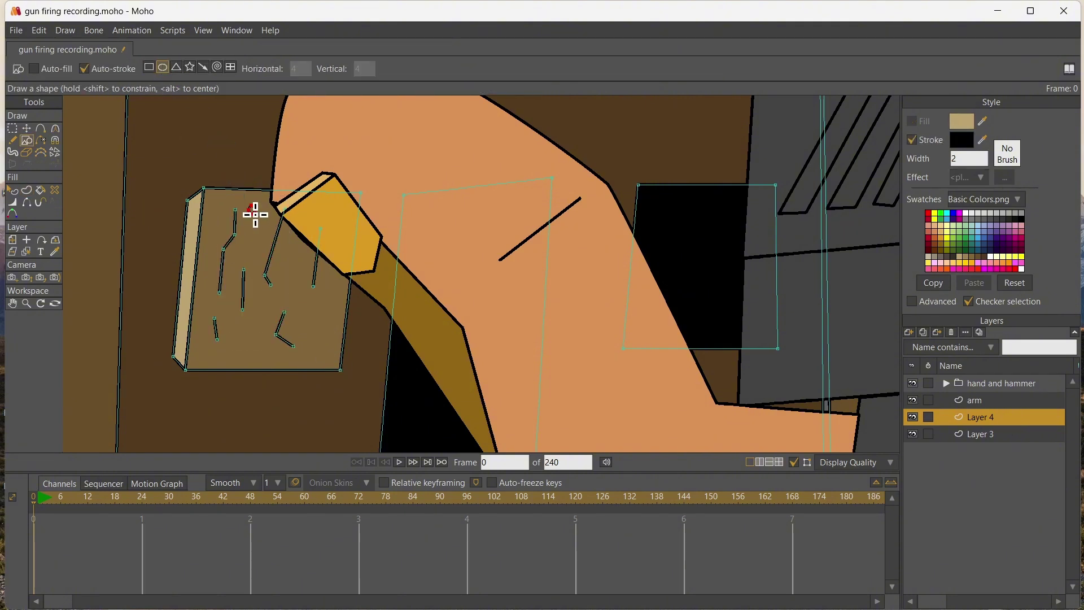
left_click_drag(249, 206, 256, 220)
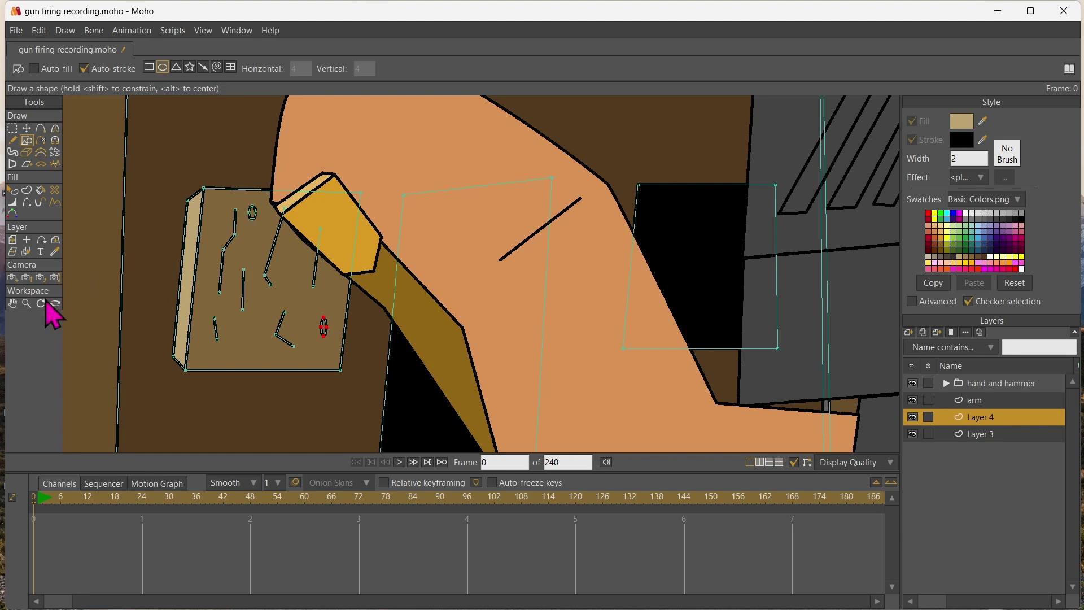
- Reshape the left building's upper light brown window into a taller, wider rectangle with a slimmer slanted depth edge
left_click(13, 303)
left_click_drag(153, 248, 376, 442)
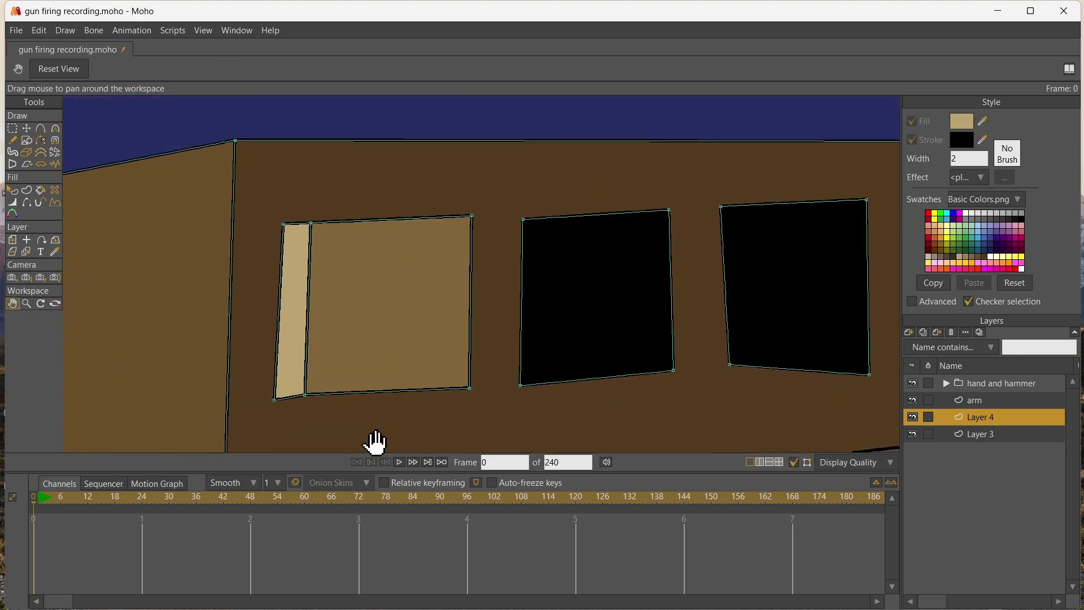
left_click(27, 128)
left_click_drag(275, 400, 303, 405)
left_click_drag(471, 389, 470, 406)
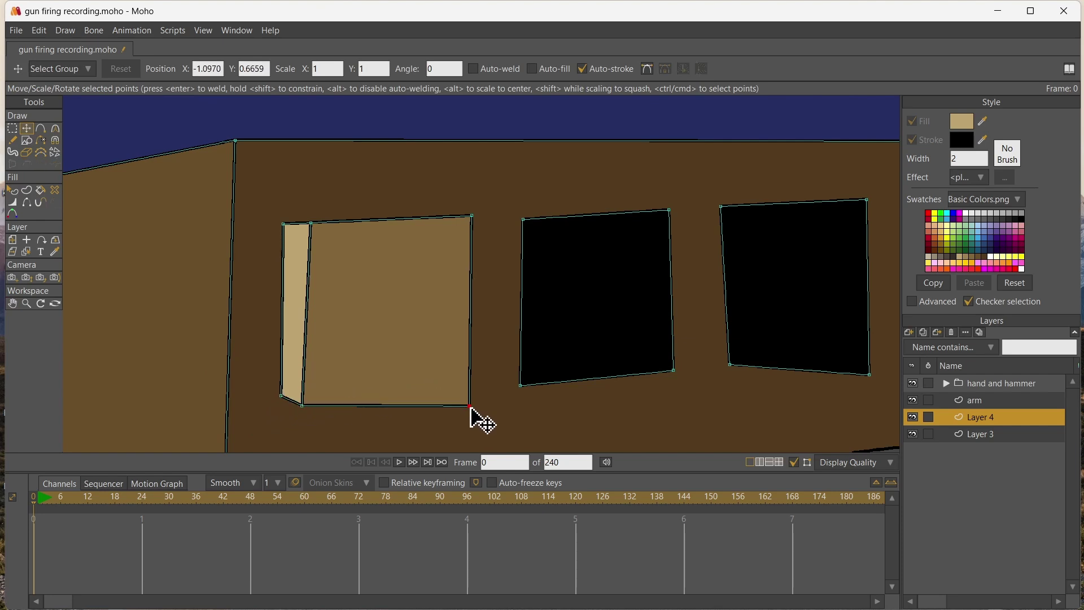
left_click_drag(472, 216, 482, 217)
mouse_move(310, 223)
left_mouse_down()
mouse_move(299, 211)
mouse_move(293, 218)
left_mouse_up()
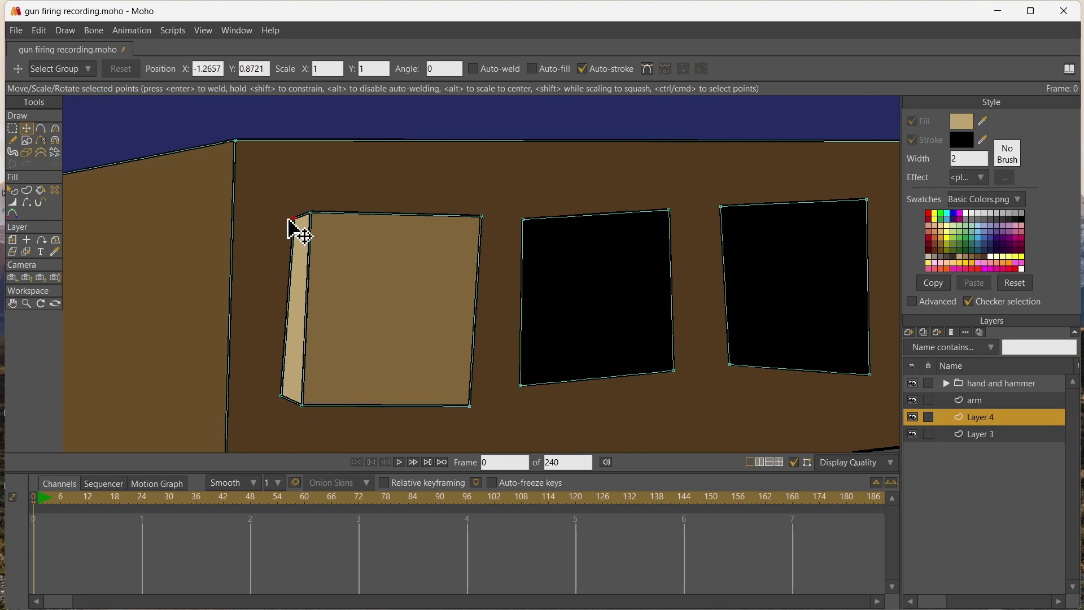
left_click_drag(281, 397, 287, 396)
left_click_drag(470, 406, 484, 406)
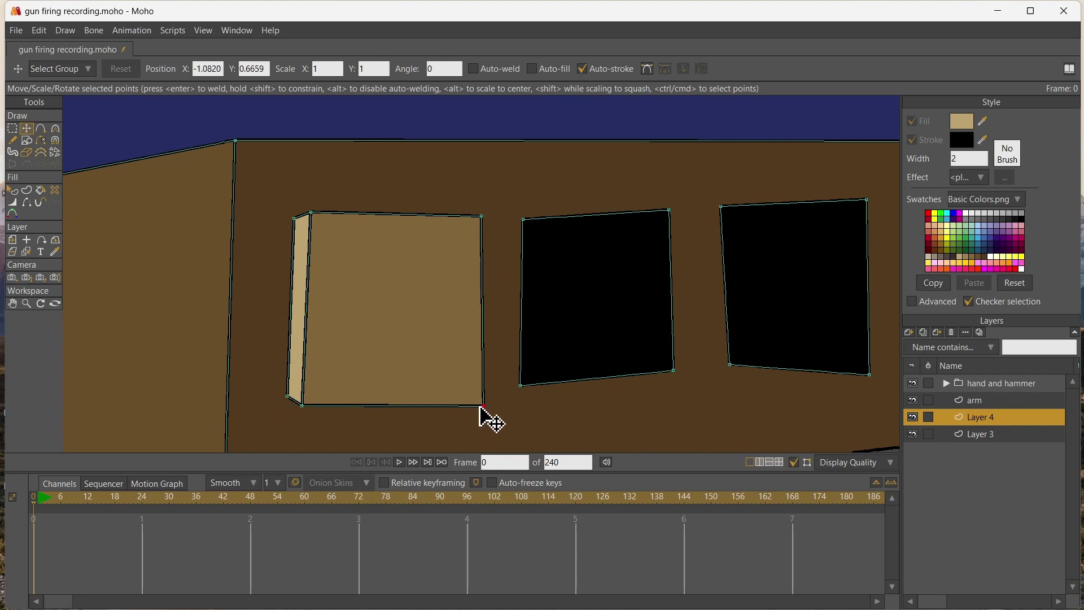
- Draw several short broken grain lines on the left building's upper light brown window and give them a black stroke
left_click(41, 128)
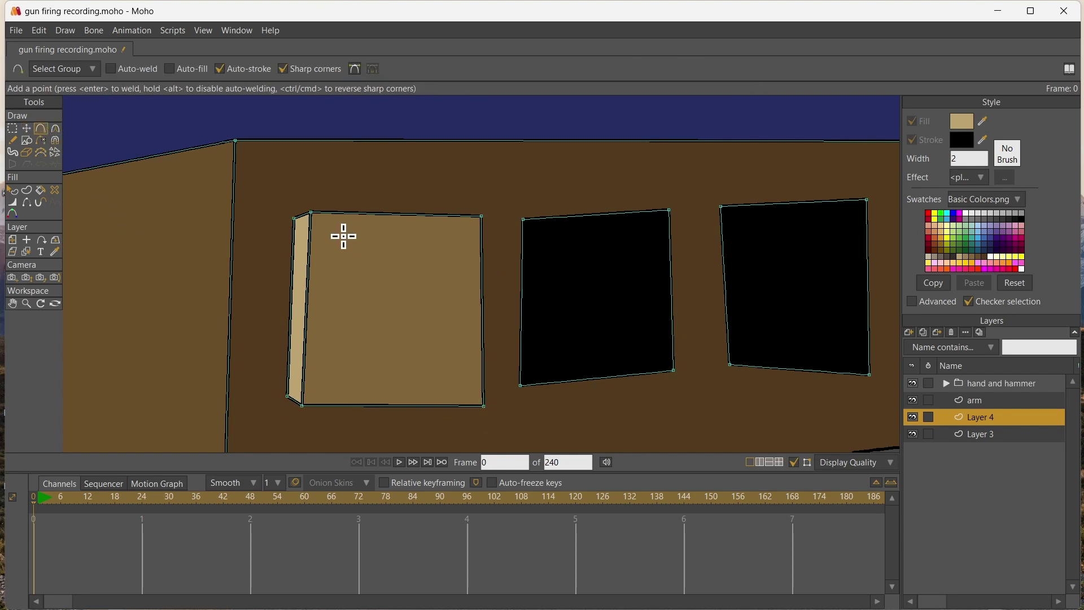
left_click_drag(339, 278, 336, 311)
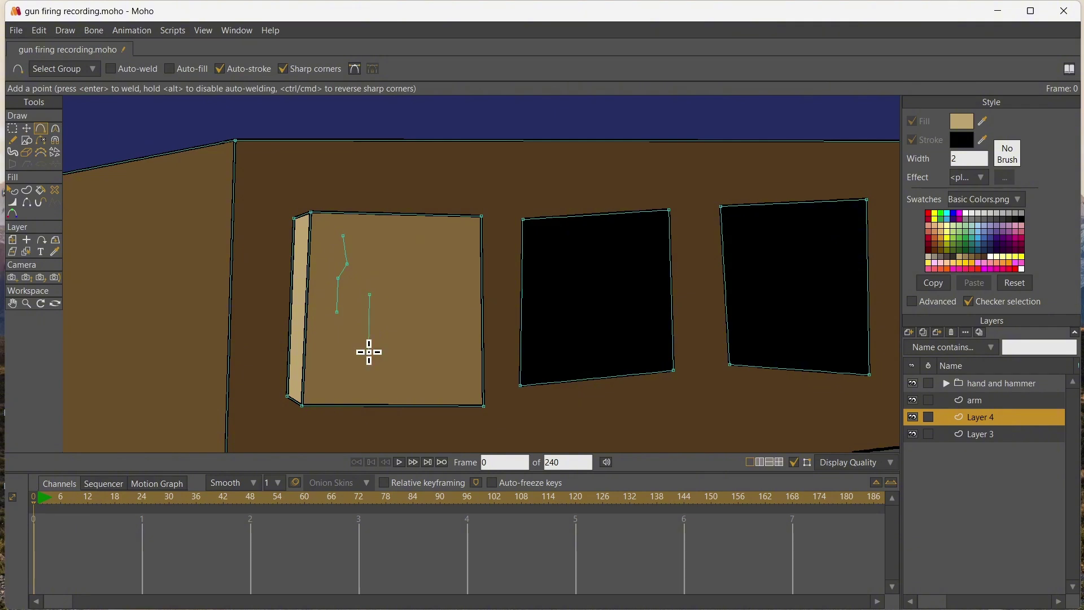
left_click_drag(370, 352, 369, 352)
left_click_drag(396, 323, 397, 372)
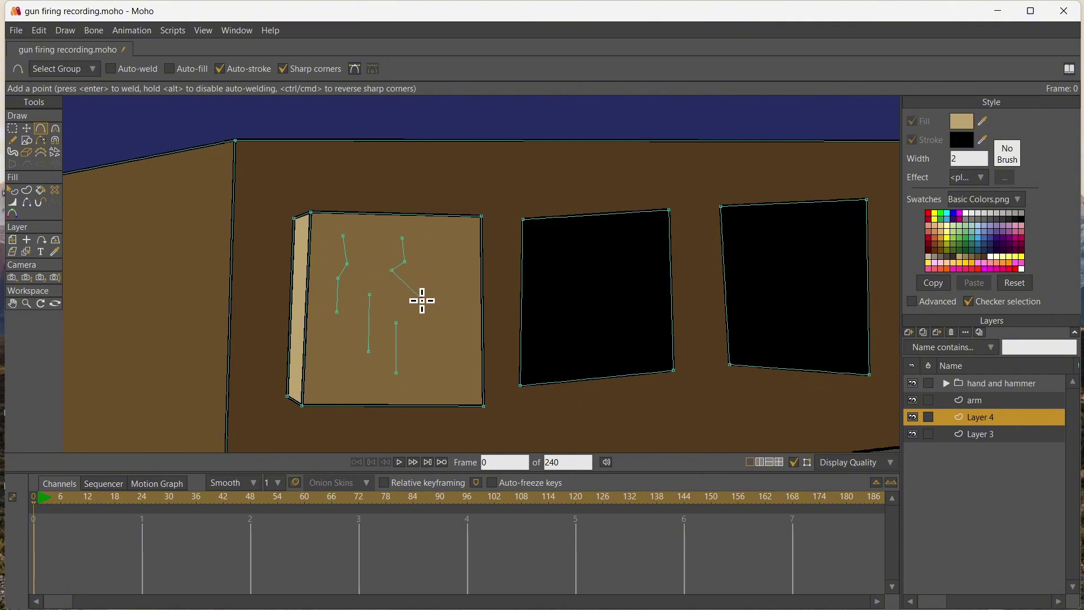
left_click(420, 324)
left_click(27, 190)
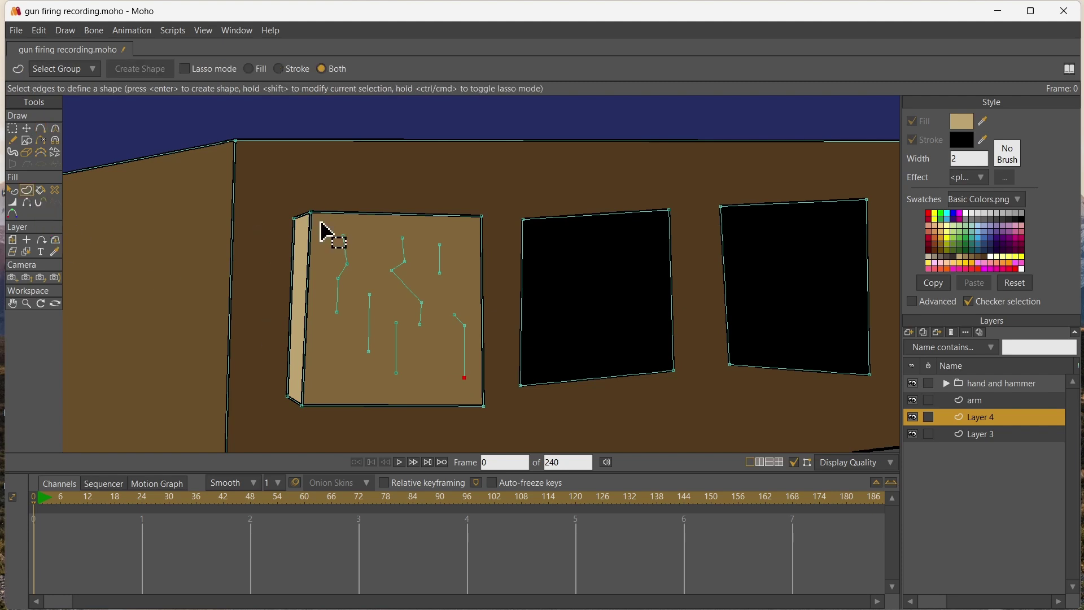
left_click_drag(322, 233, 479, 402)
key("Return")
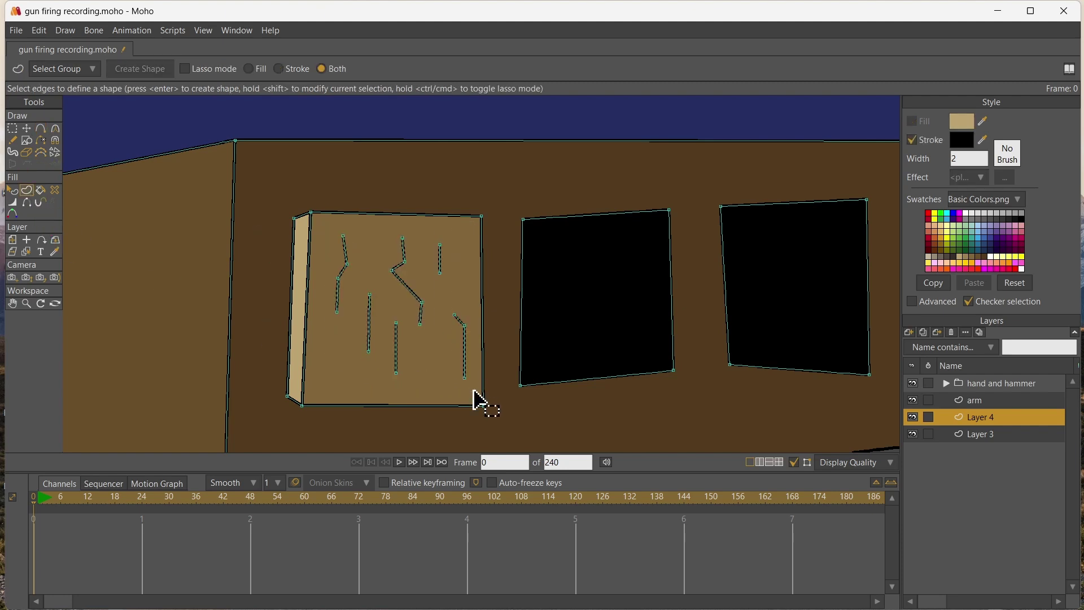
- Draw two small outlined ovals among the grain lines on the left building's upper light brown window
key("s")
left_click_drag(429, 360, 439, 379)
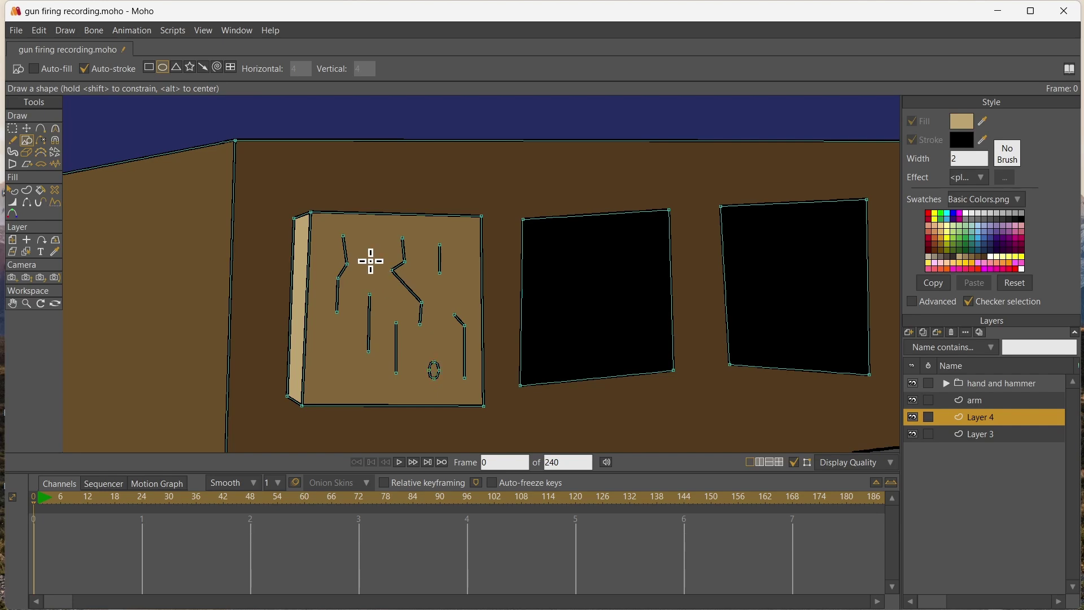
left_click_drag(370, 261, 378, 284)
- Draw several short broken grain lines on the middle building's upper light brown window nearest the left building
scroll(465, 286, "down", 5)
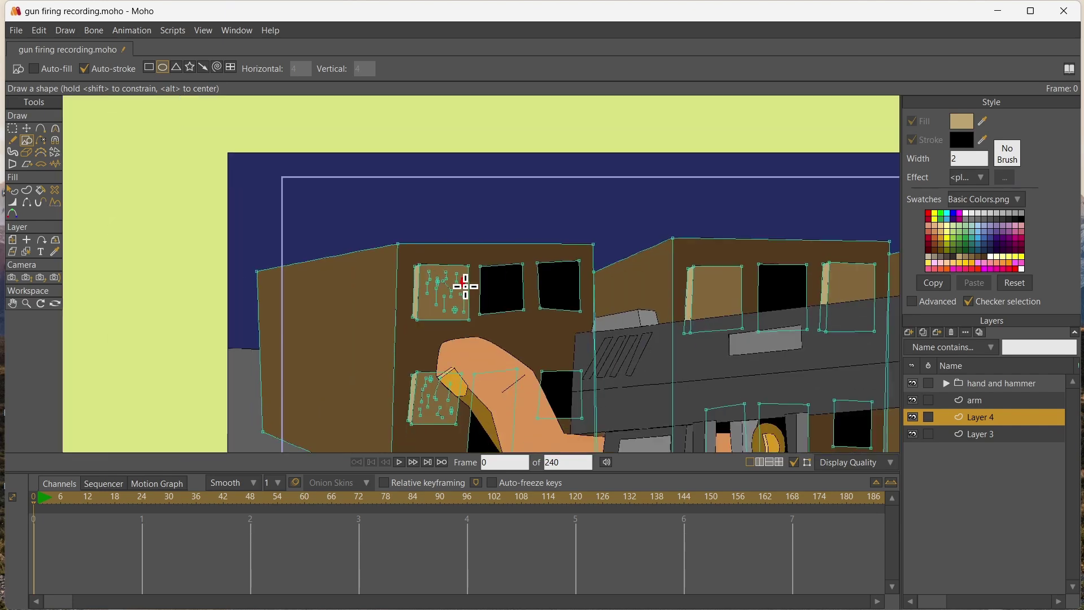
left_click(13, 304)
left_click_drag(605, 286, 327, 262)
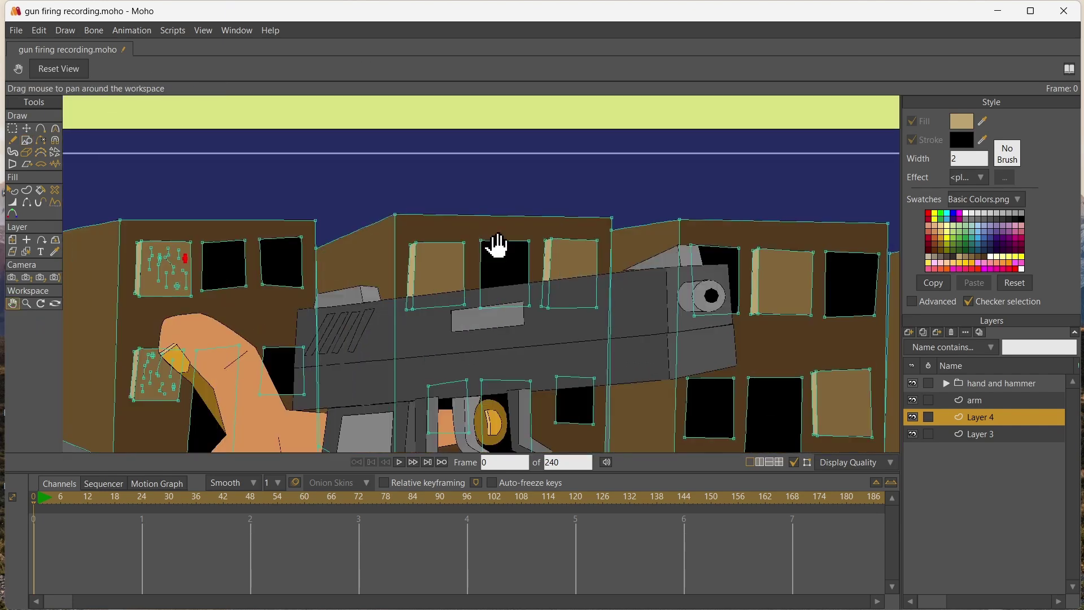
left_click_drag(455, 218, 402, 197)
scroll(489, 249, "up", 2)
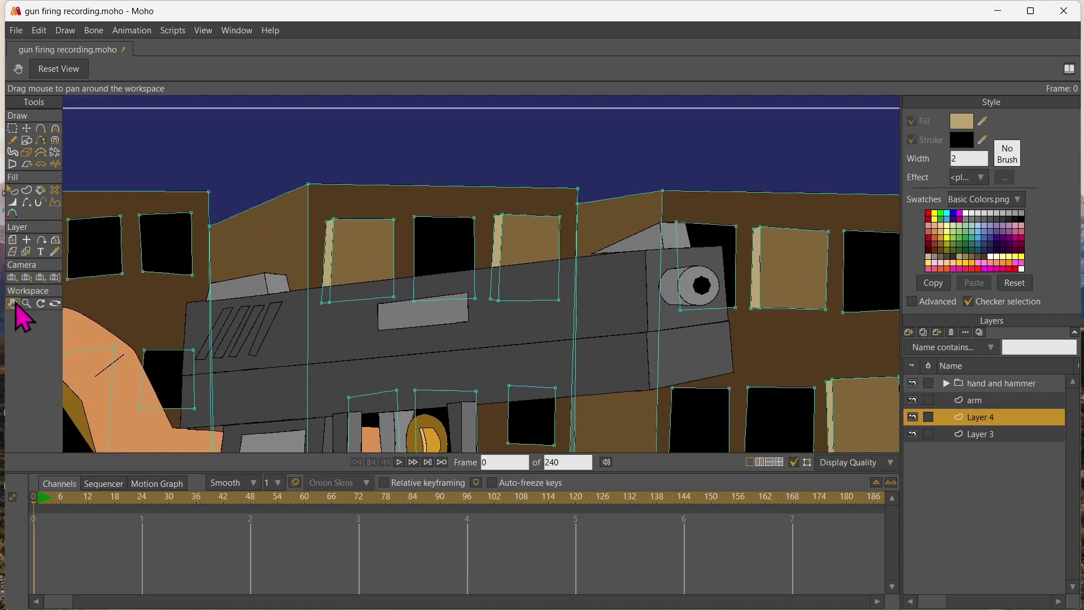
left_click_drag(338, 298, 254, 218)
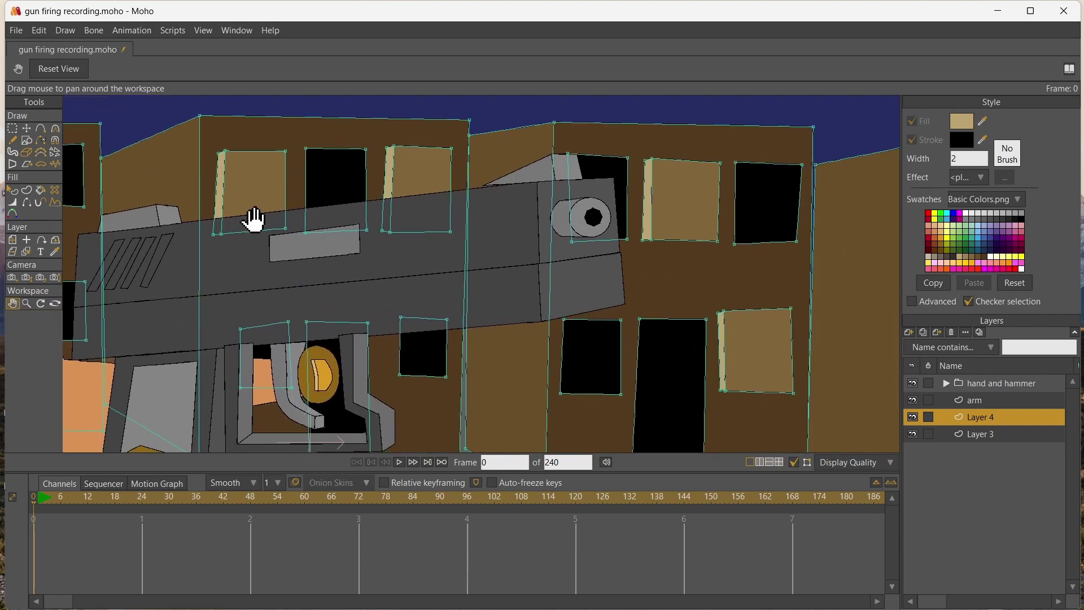
left_click(41, 128)
scroll(254, 183, "up", 3)
left_click_drag(227, 136, 228, 166)
left_click_drag(227, 166, 247, 180)
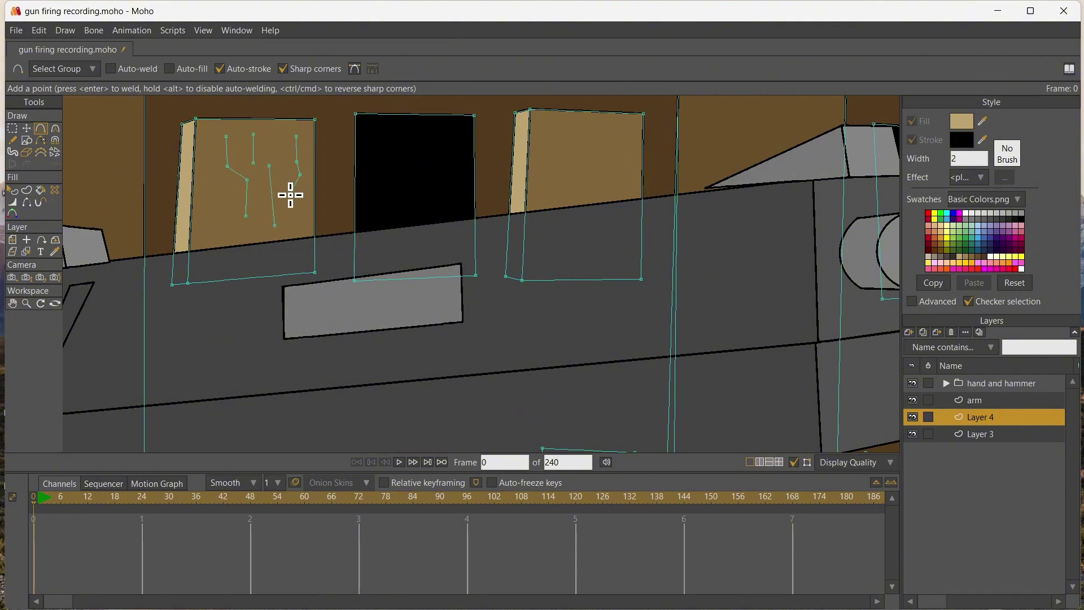
left_click_drag(258, 235, 255, 262)
left_click_drag(219, 222, 218, 255)
- Draw grain lines on the middle building's other upper light brown window and give the lines on both windows a black stroke
left_click(565, 175)
left_click_drag(581, 158, 581, 205)
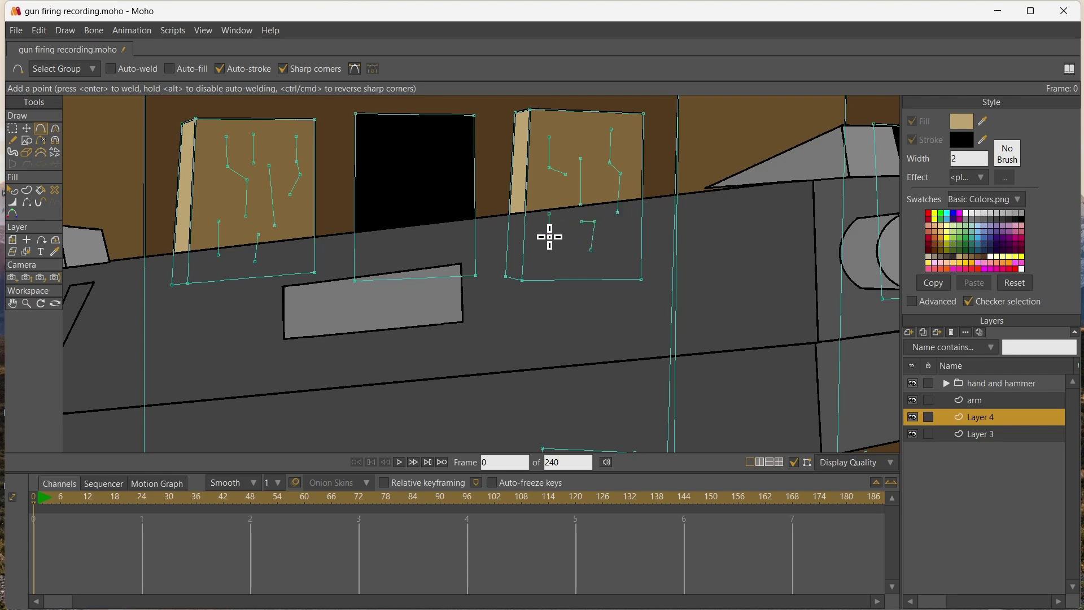
left_click_drag(619, 237, 619, 267)
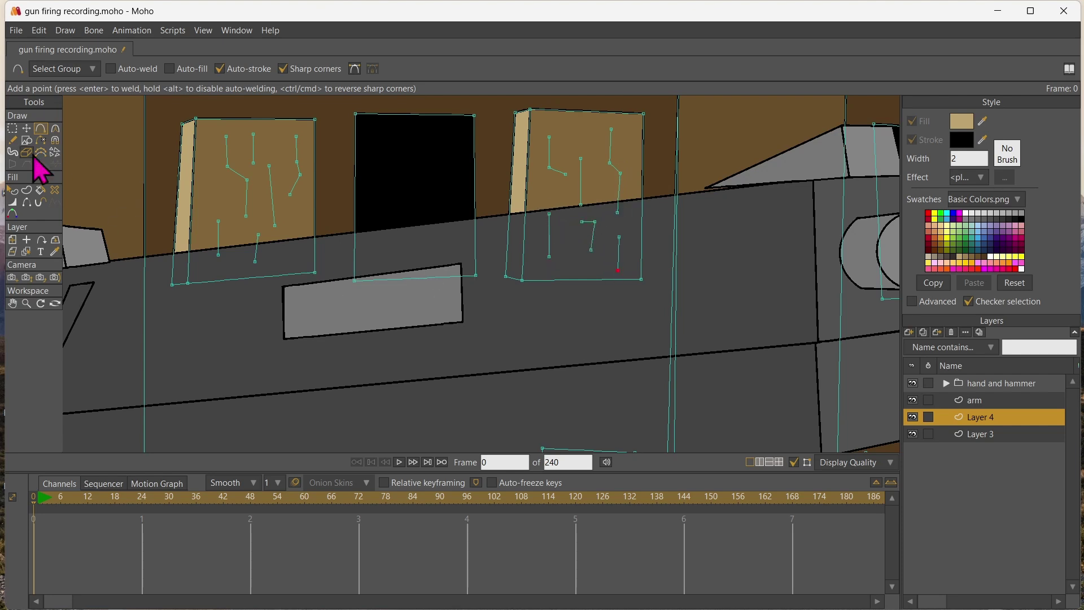
left_click(26, 191)
left_click_drag(195, 124, 311, 273)
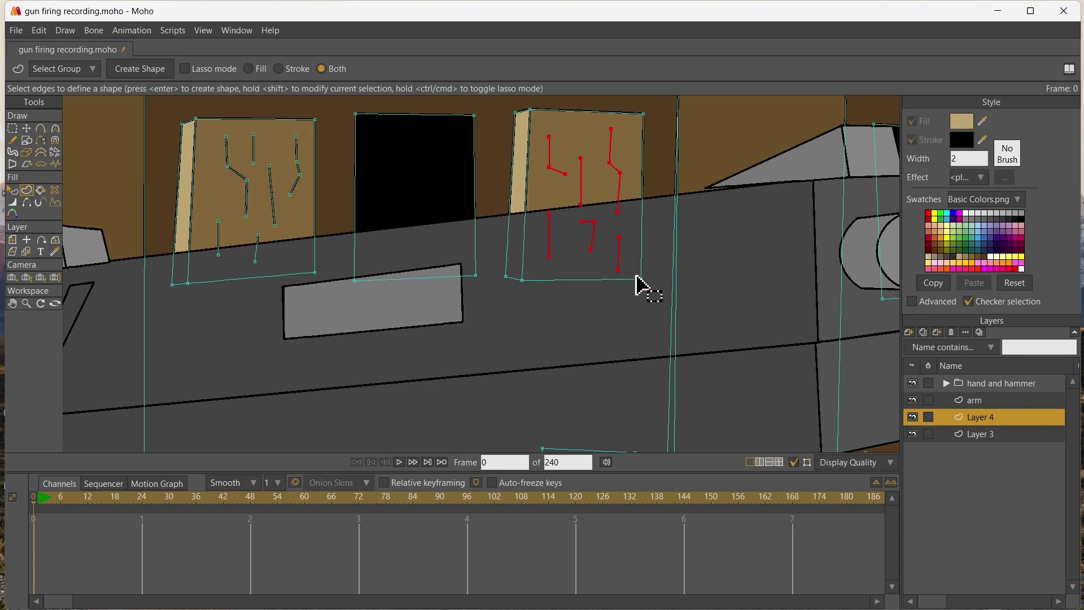
- Draw small outlined ovals among the grain lines on both upper light brown windows of the middle building
key("r")
left_click_drag(590, 132, 598, 150)
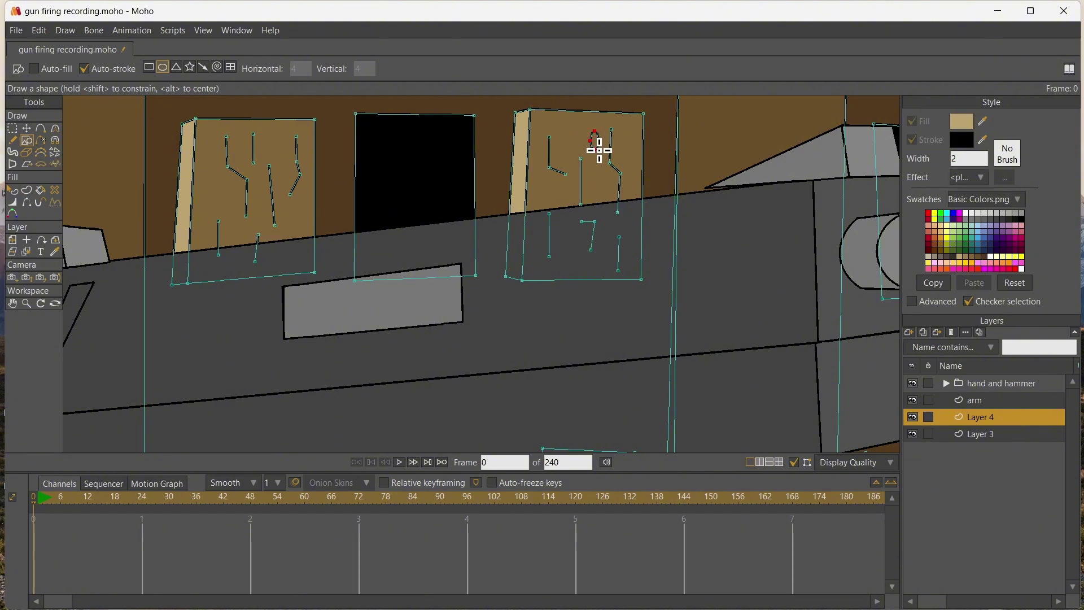
left_click_drag(218, 183, 224, 192)
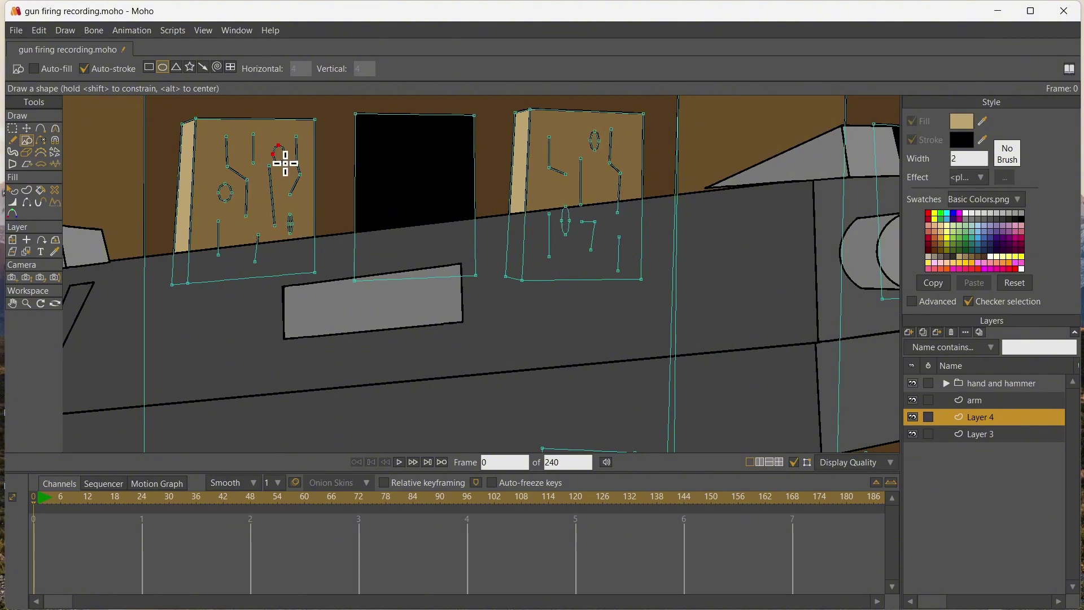
- Draw several short broken grain lines on the right building's upper light brown window
left_click(13, 305)
left_click_drag(593, 259, 140, 304)
left_click_drag(459, 288, 327, 221)
scroll(327, 221, "down", 2)
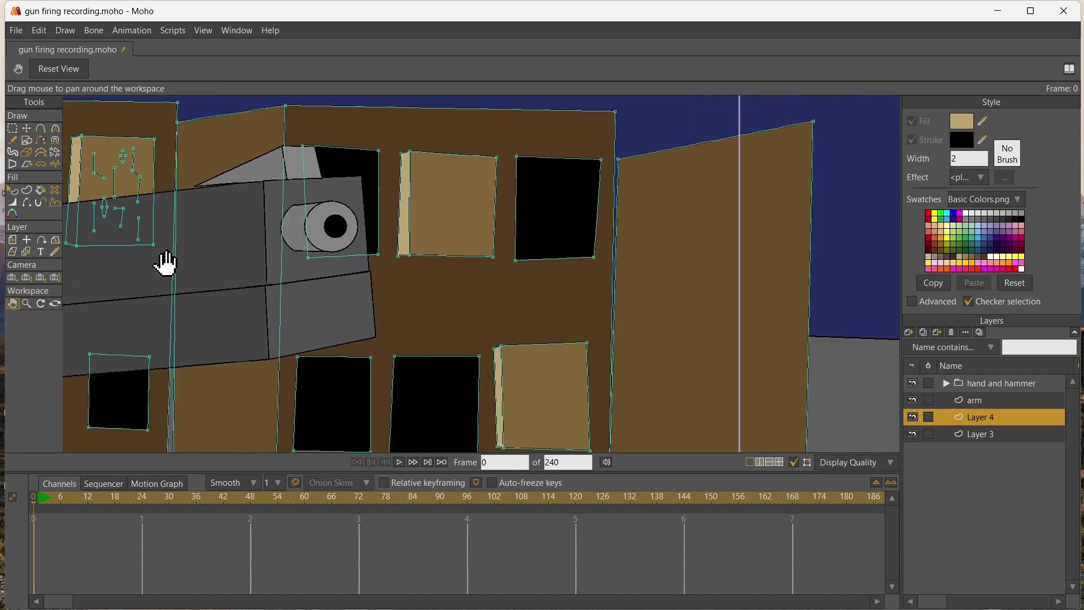
left_click_drag(368, 316, 370, 286)
key("a")
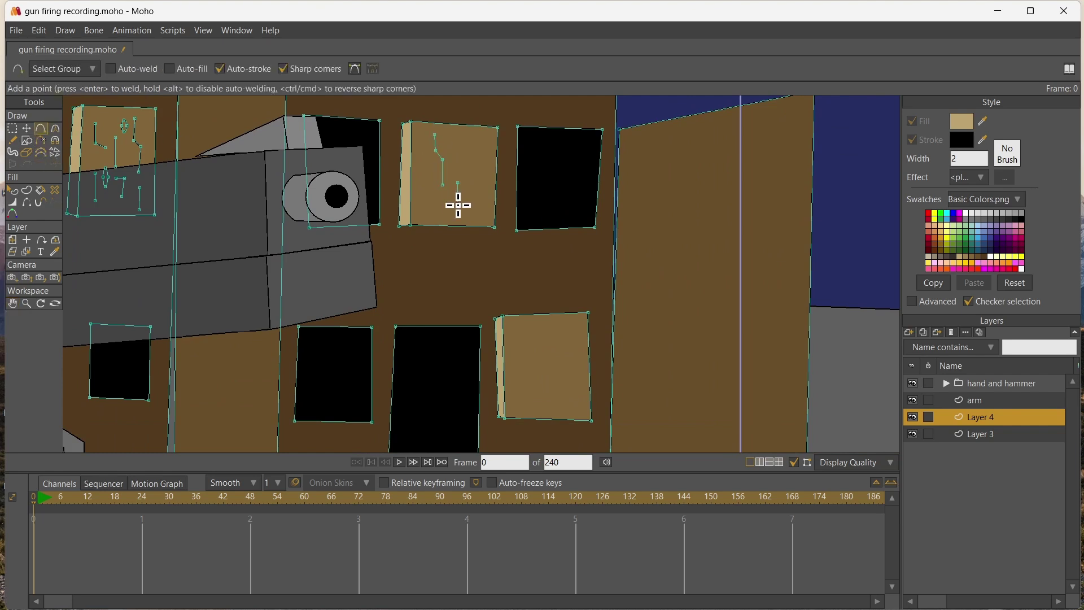
left_click_drag(477, 188, 477, 217)
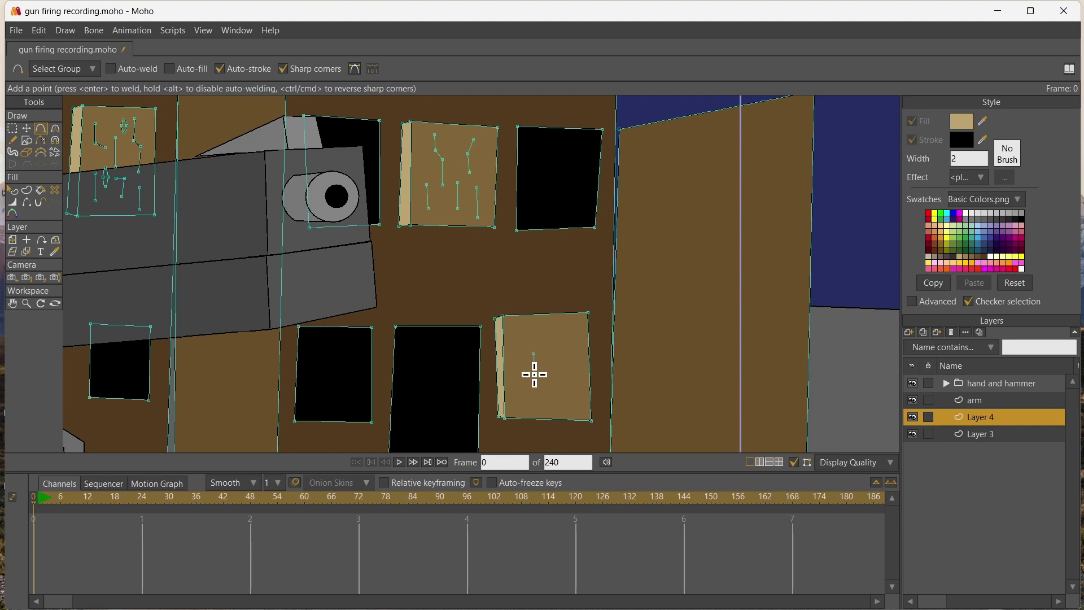
- Draw grain lines on the right building's lower light brown window and add small outlined ovals to both its light brown windows
left_click_drag(526, 330, 522, 363)
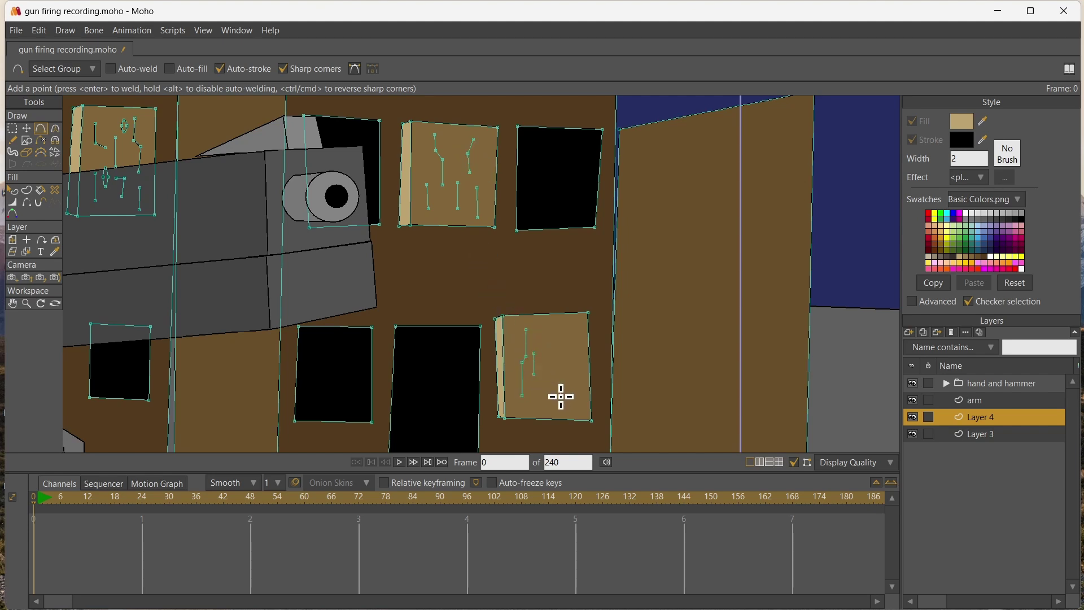
left_click_drag(583, 366, 583, 400)
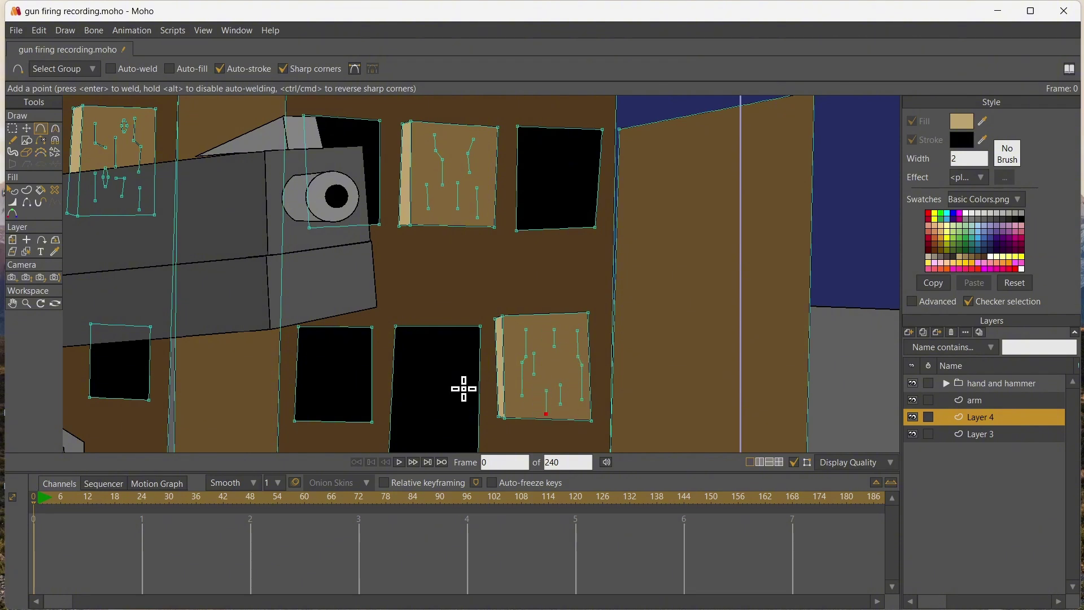
key("r")
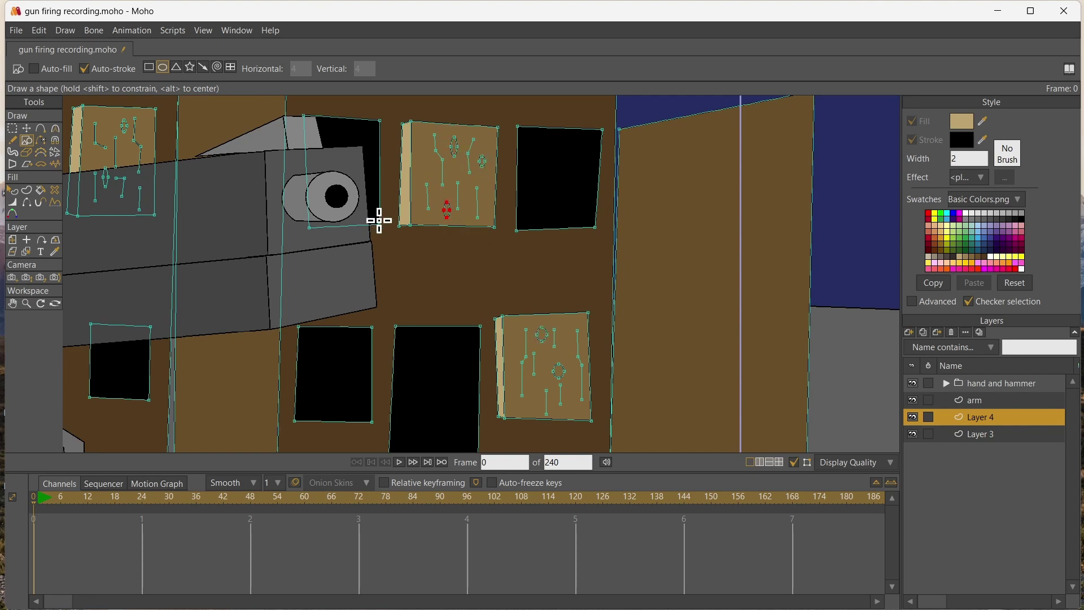
- Render a preview of frame 0 to check the window grain details, and close it
left_click(12, 305)
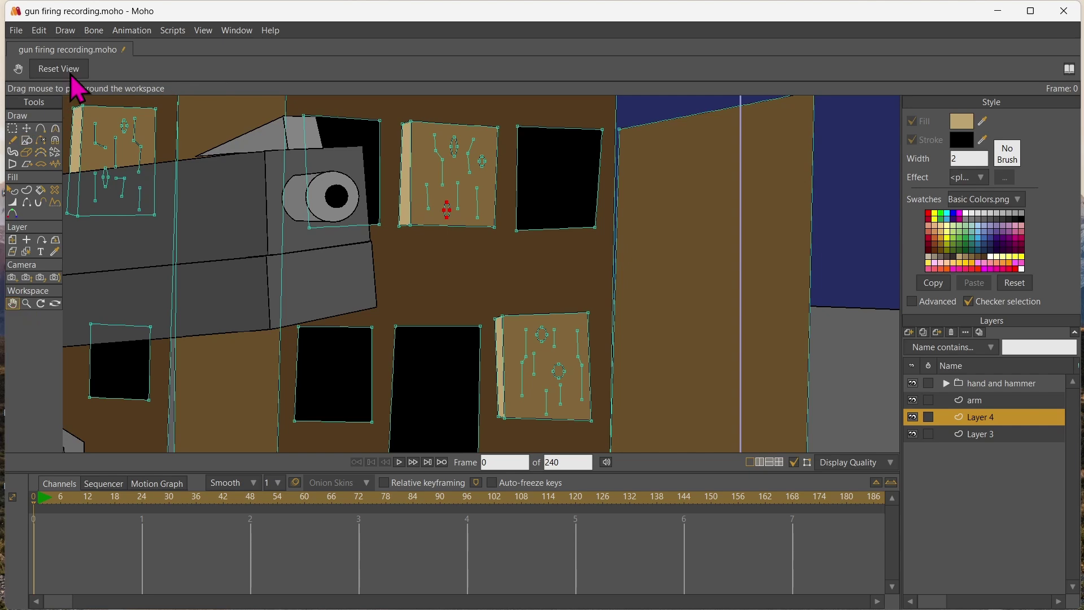
left_click(69, 72)
key("ctrl+r")
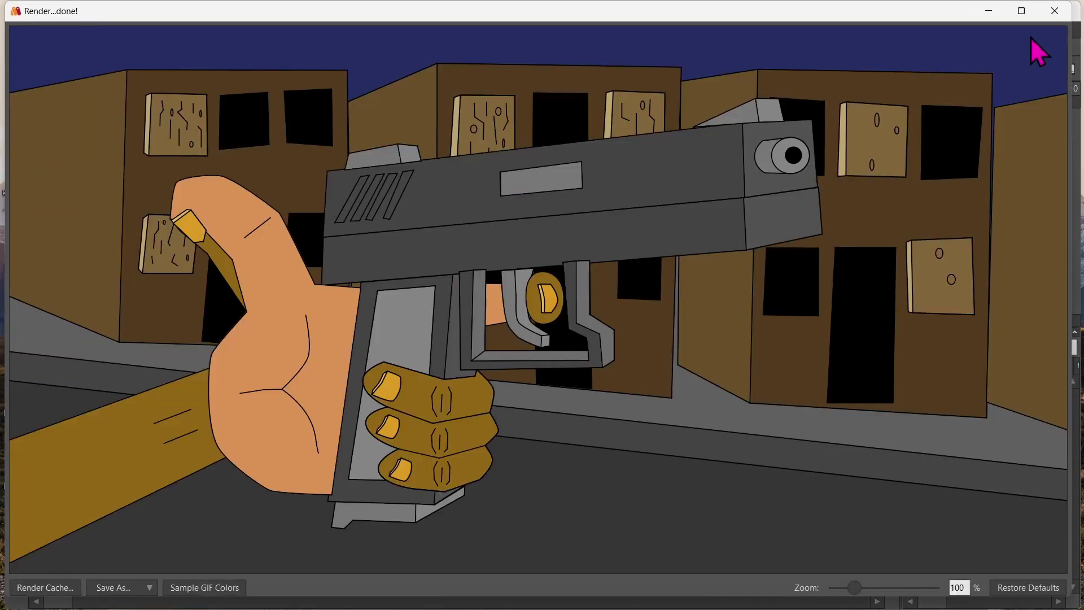
left_click(1055, 11)
- Create black-stroked shapes from the grain lines and ovals on the right building's upper and lower light brown windows
scroll(738, 211, "up", 5)
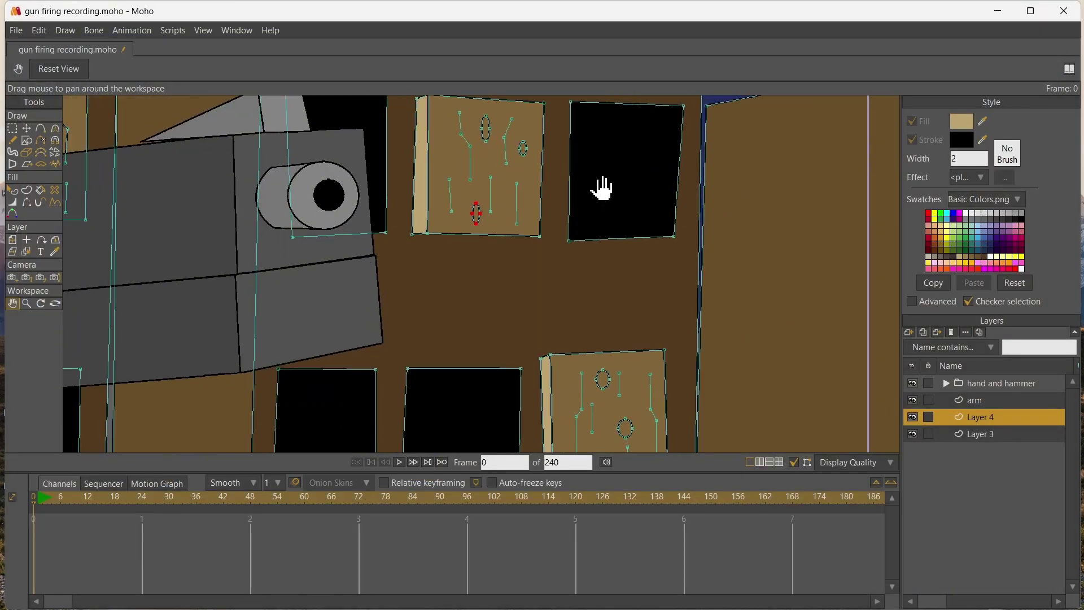
scroll(416, 238, "down", 1)
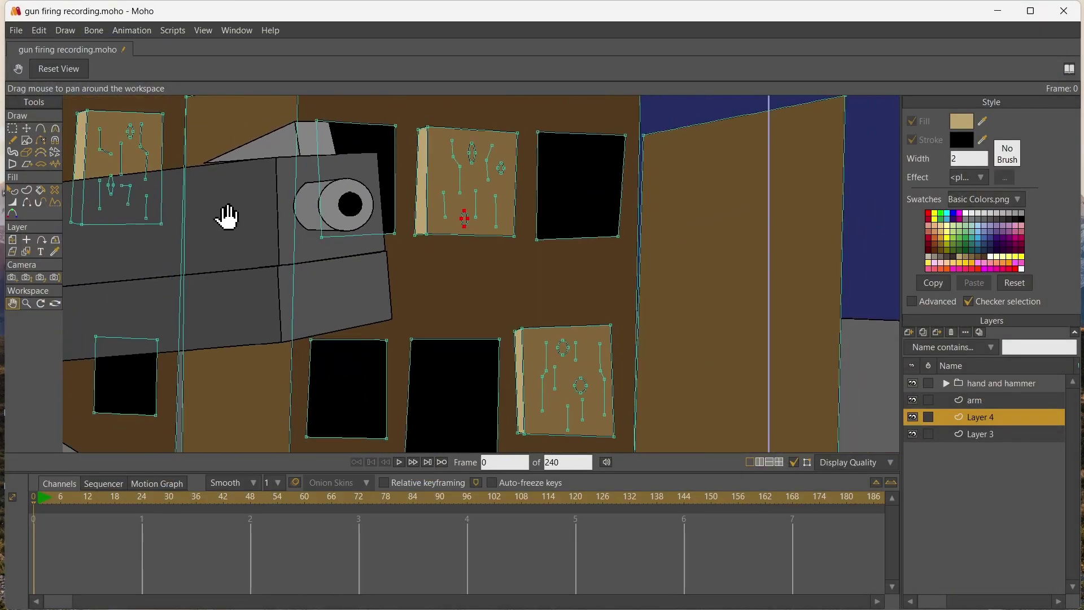
left_click(27, 190)
left_click(509, 241)
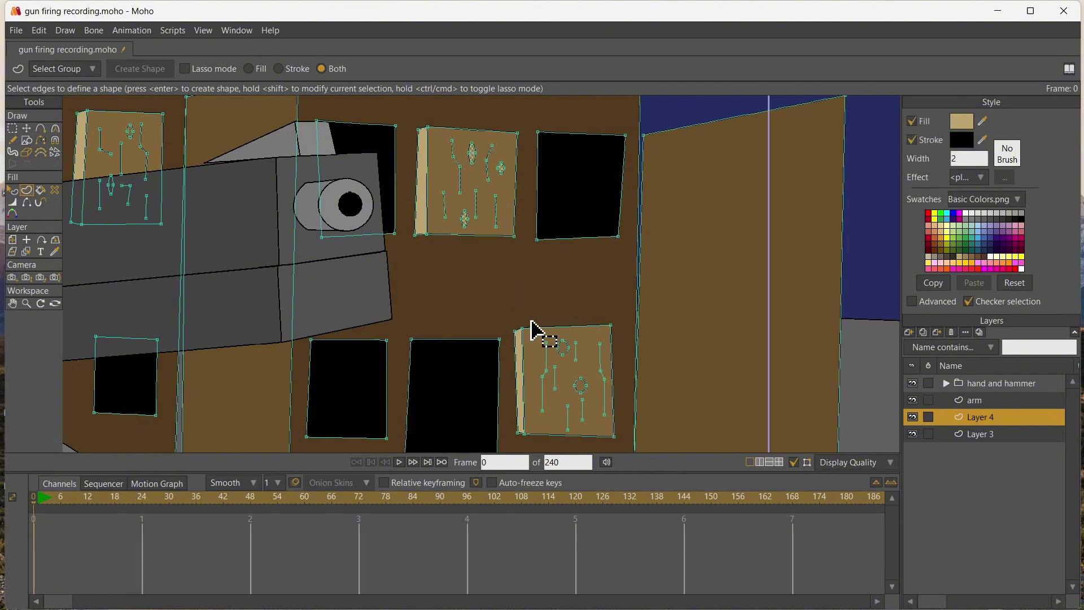
left_click_drag(536, 329, 607, 436)
key("Return")
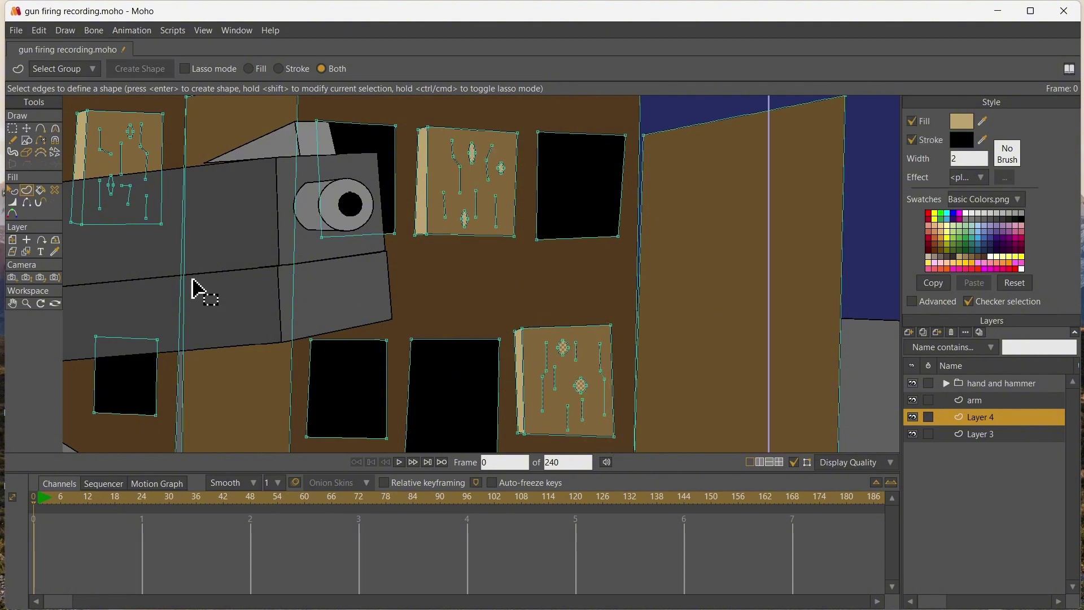
- Pick up the window's brown fill style and fill the ovals on the right building's light brown windows with it
left_click(55, 251)
left_click(536, 342)
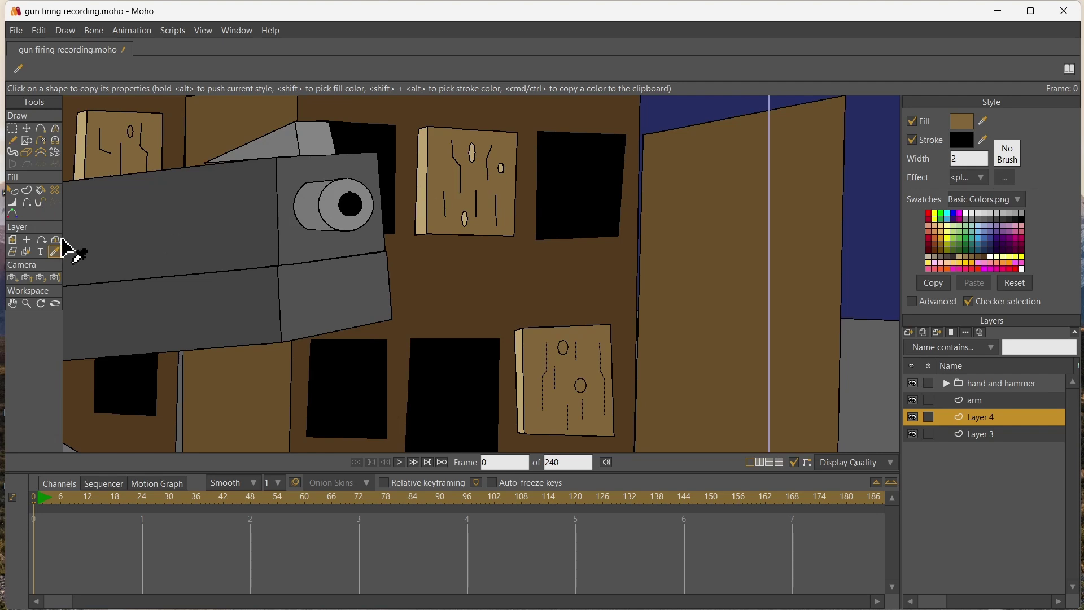
left_click(26, 251)
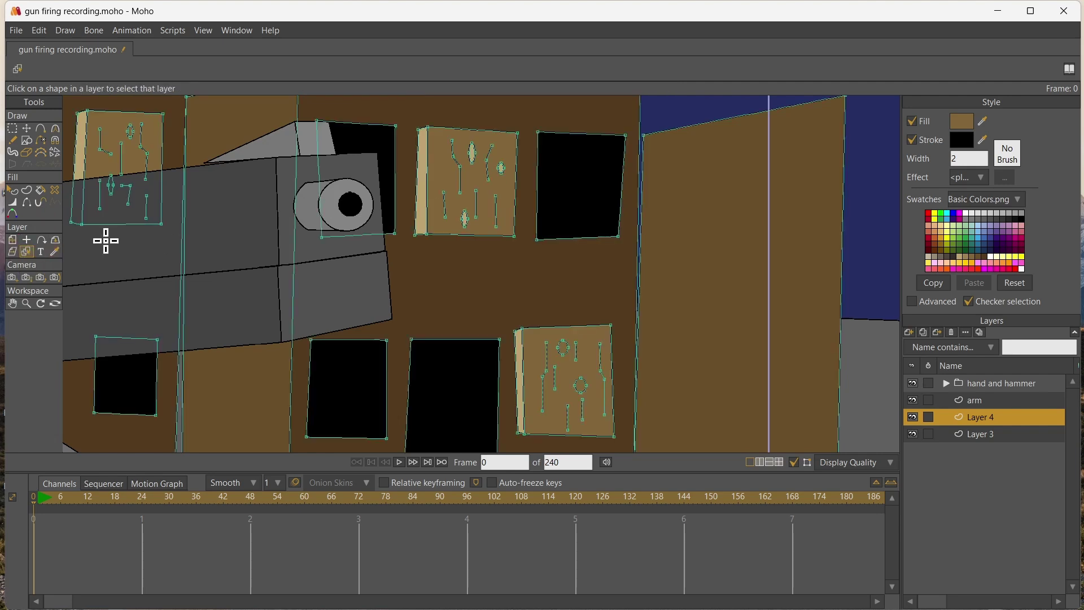
left_click(55, 252)
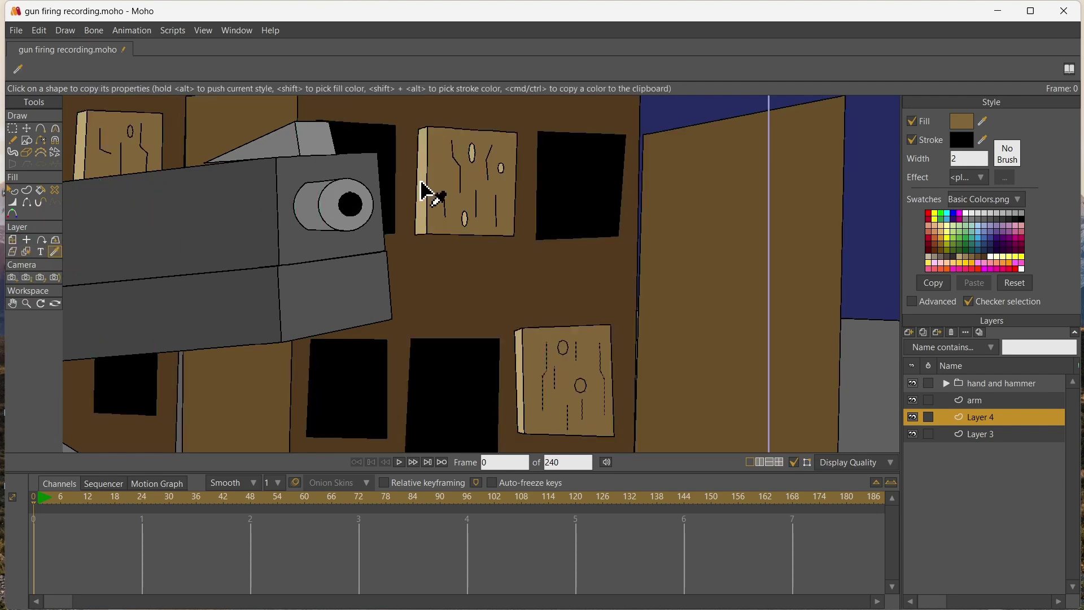
left_click(41, 190)
left_click(473, 150)
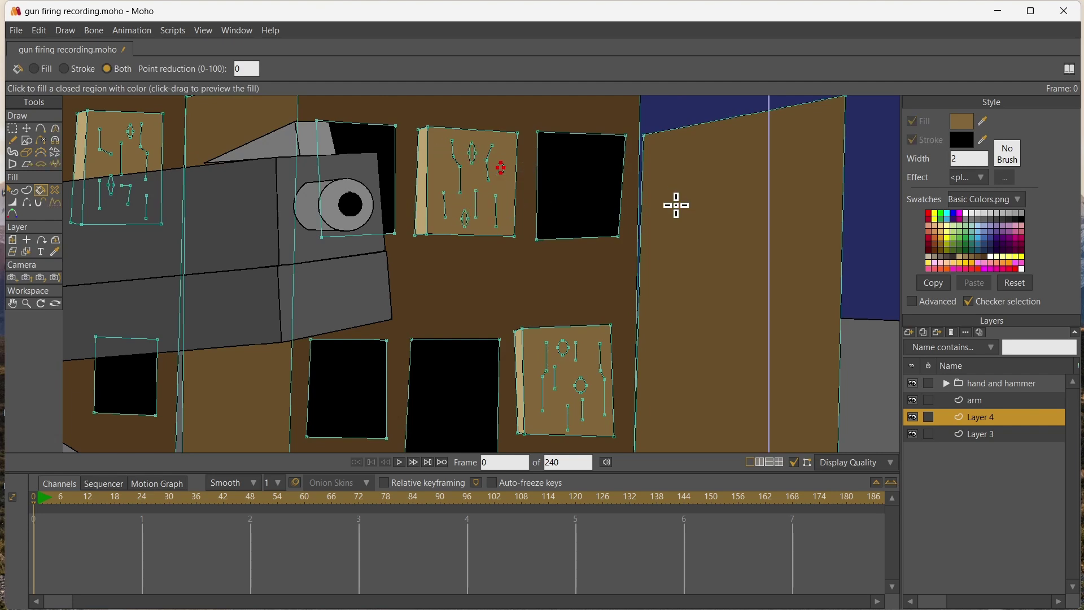
- Render frame 0 again to check the grain lines and ovals on all the windows, and close the preview
key("ctrl+r")
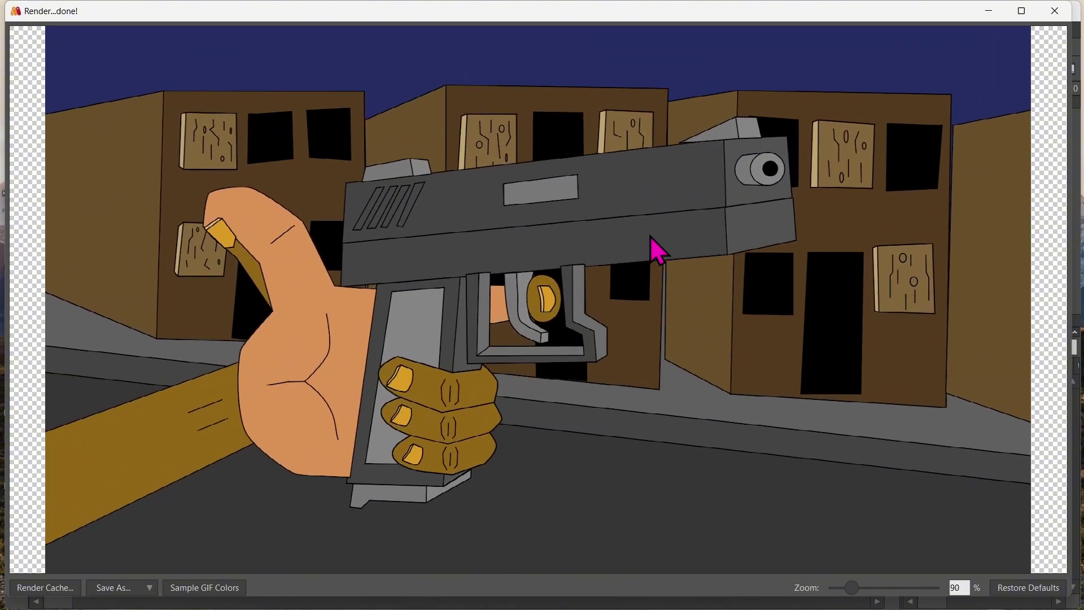
scroll(649, 236, "up", 1)
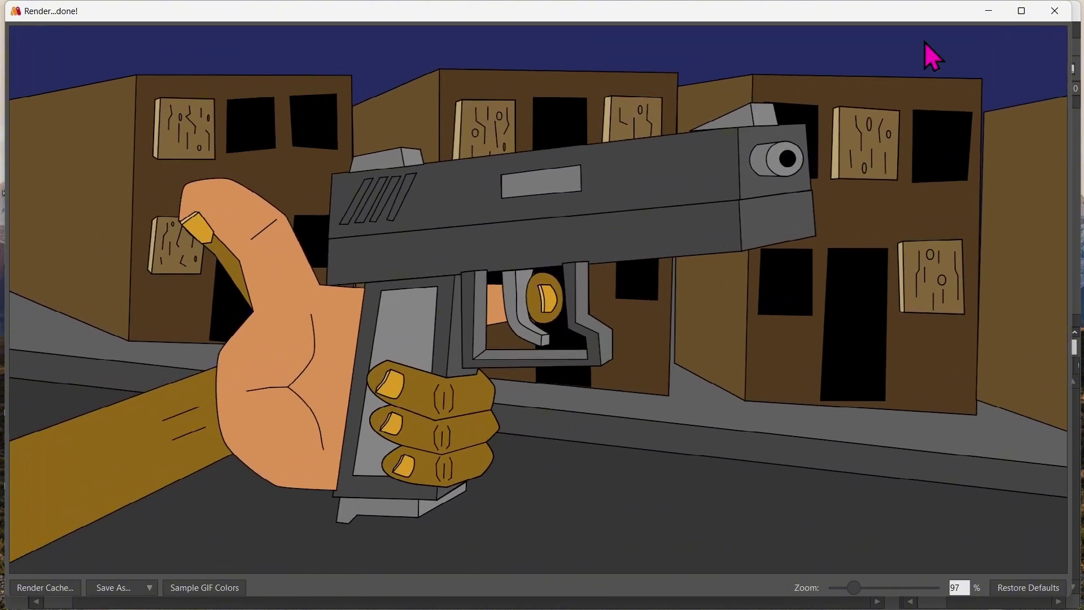
left_click(1055, 10)
left_click(12, 303)
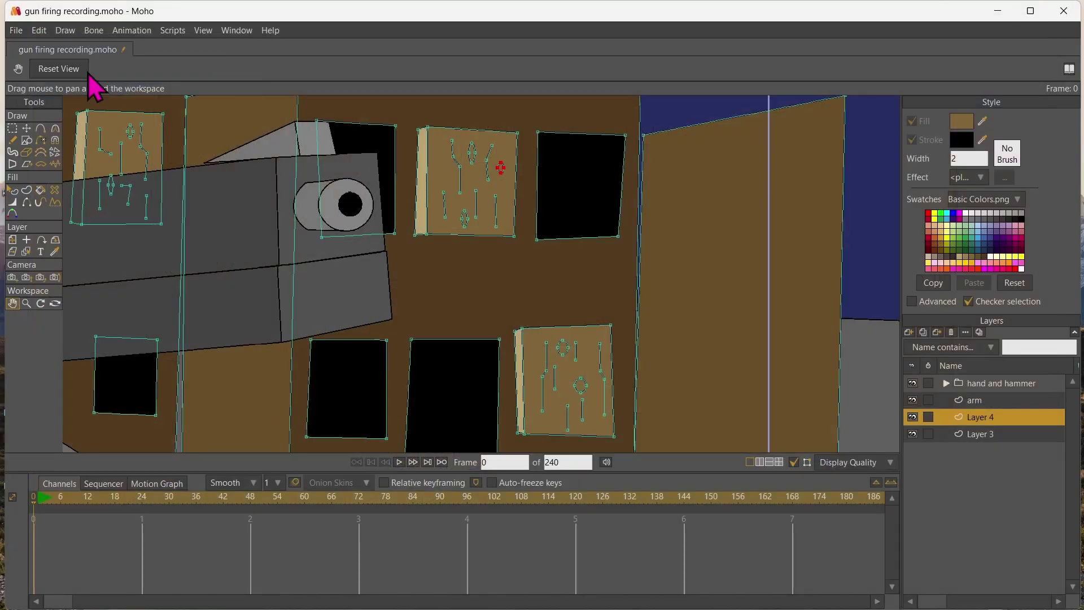
- Start adding an audio layer above the hand and hammer group, and delete the Desktop shortcut from the animation tutorials folder
left_click(81, 71)
left_click(994, 385)
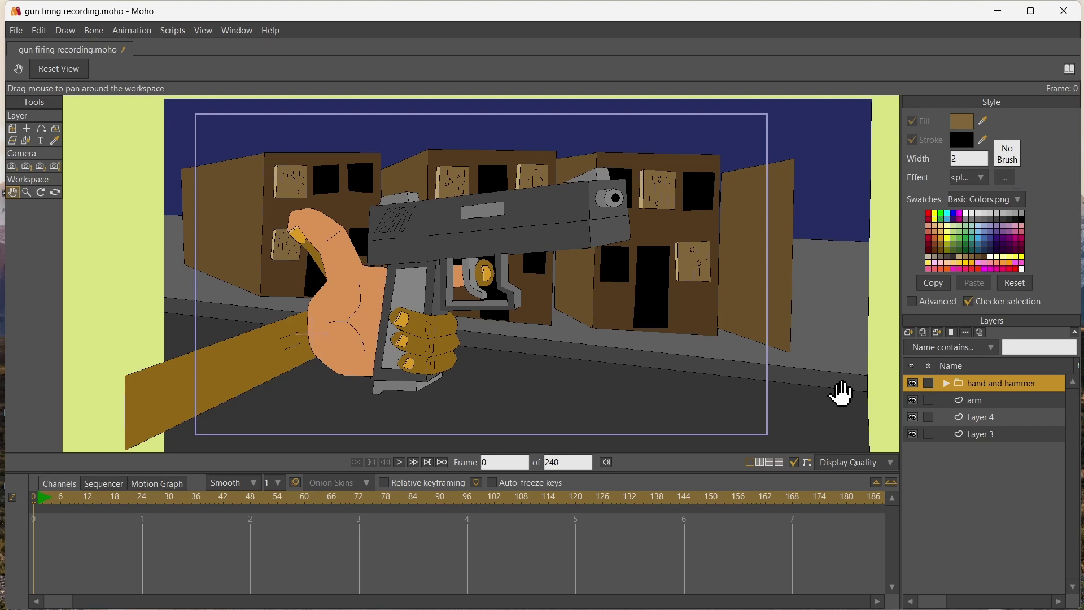
left_click(910, 332)
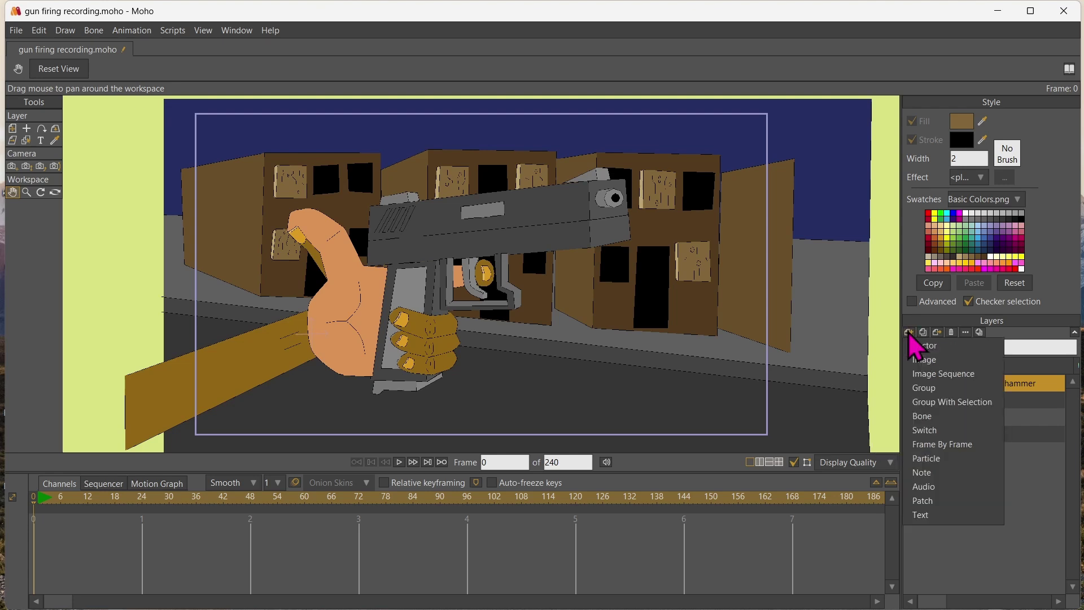
left_click(933, 487)
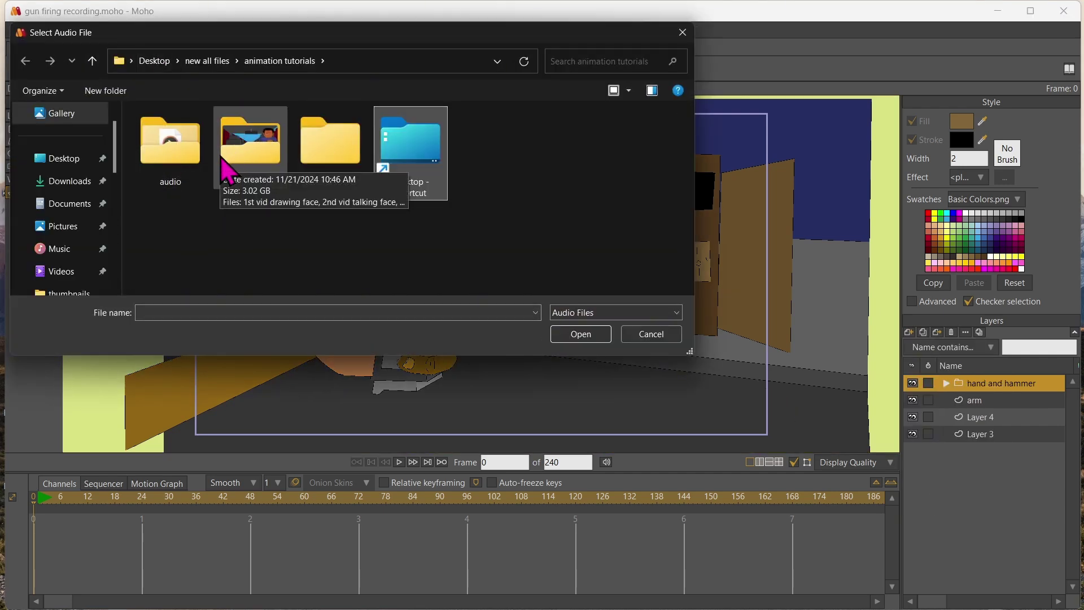
right_click(427, 138)
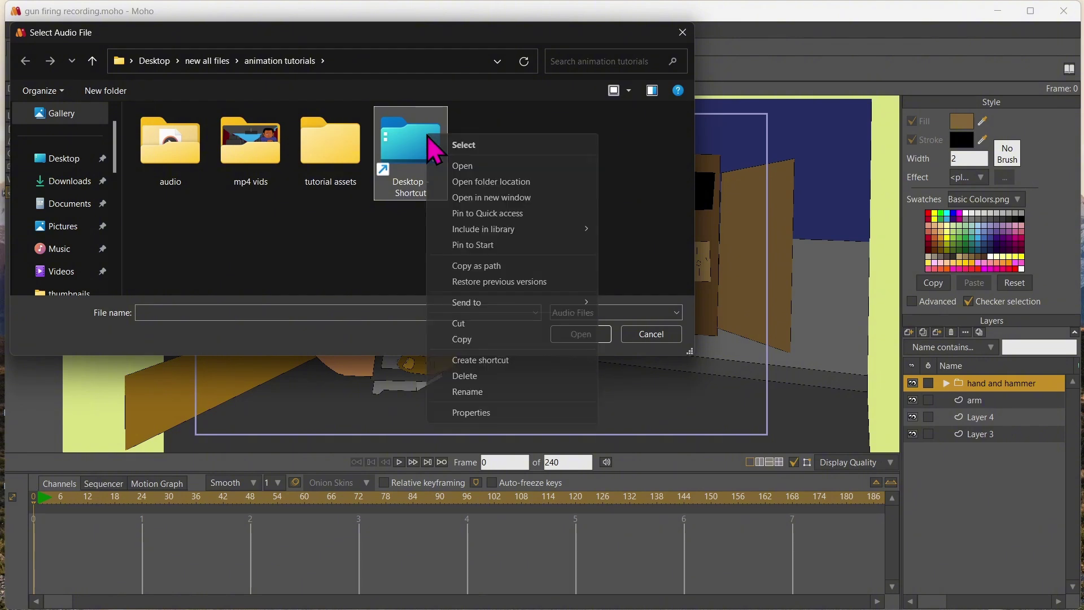
left_click(477, 376)
- Import the gunshot.wav sound from the sounds folder inside Desktop > all files as the new audio layer
left_click(160, 66)
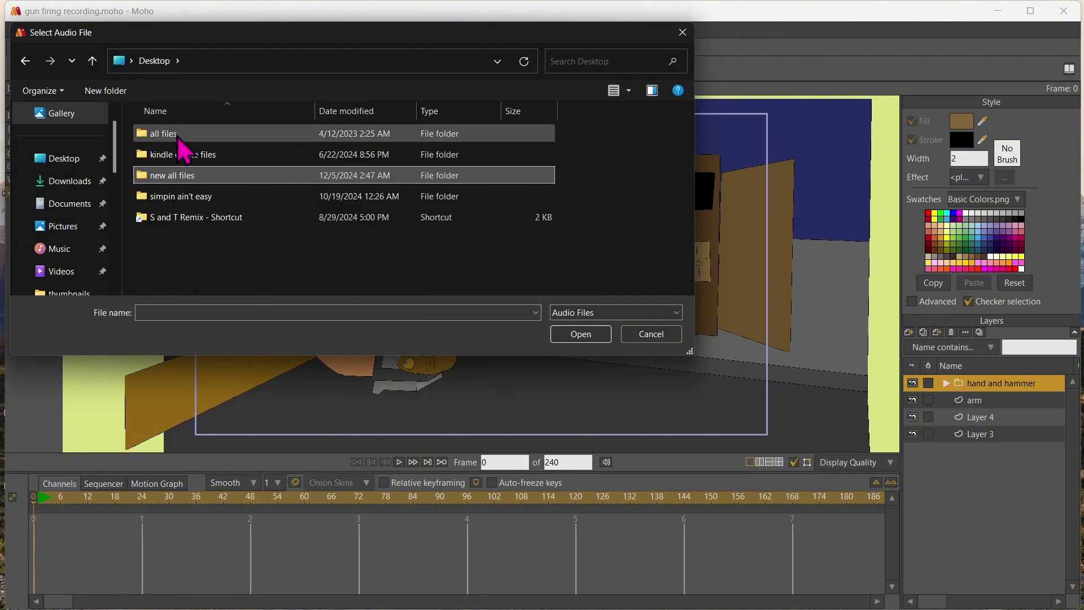
double_click(218, 220)
scroll(222, 238, "down", 6)
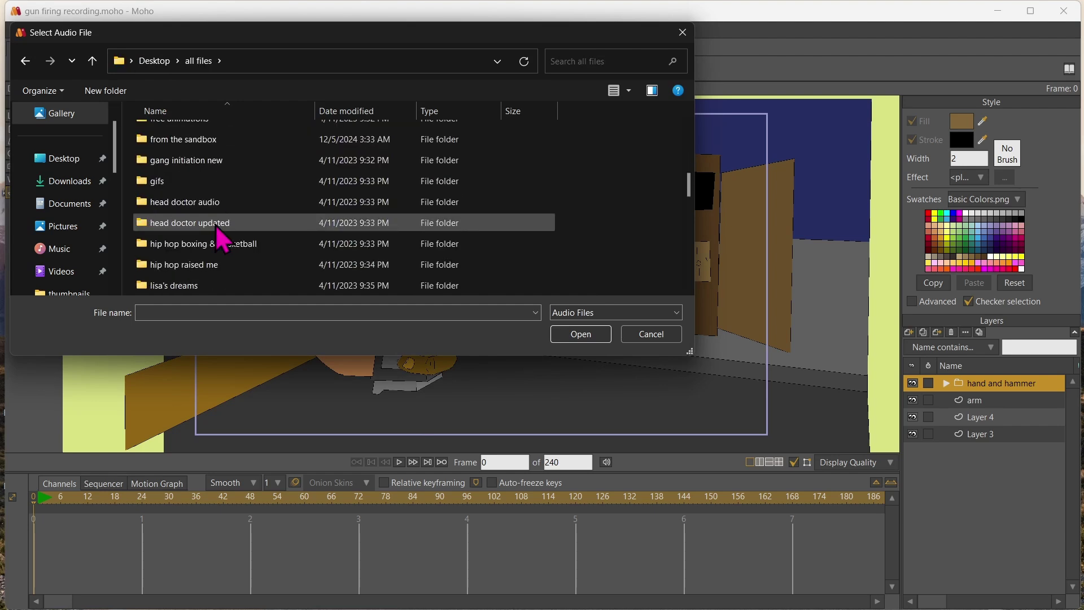
scroll(223, 234, "down", 3)
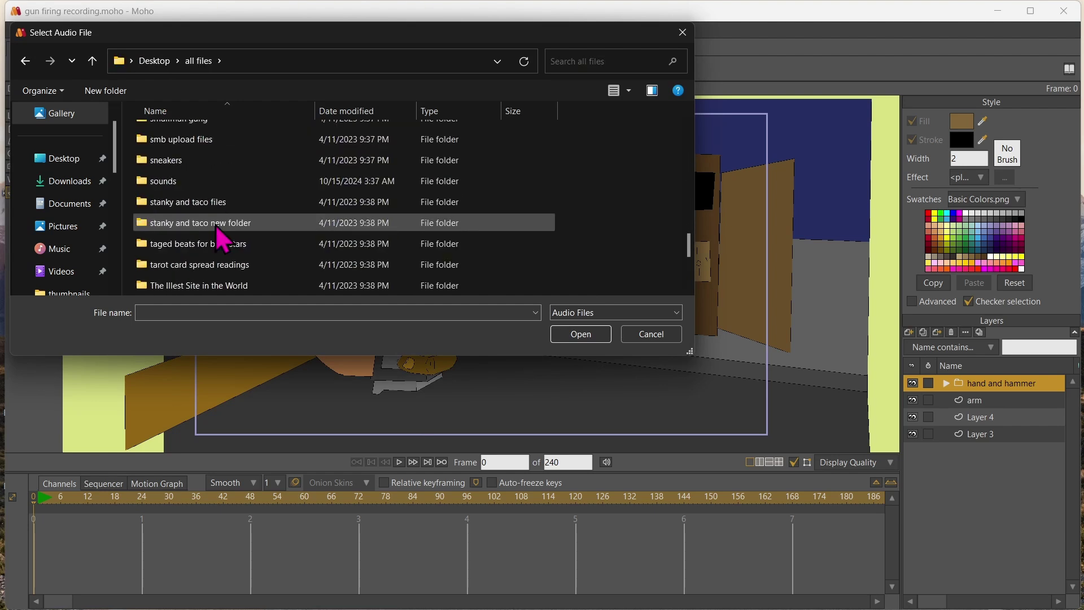
double_click(200, 186)
scroll(203, 209, "down", 5)
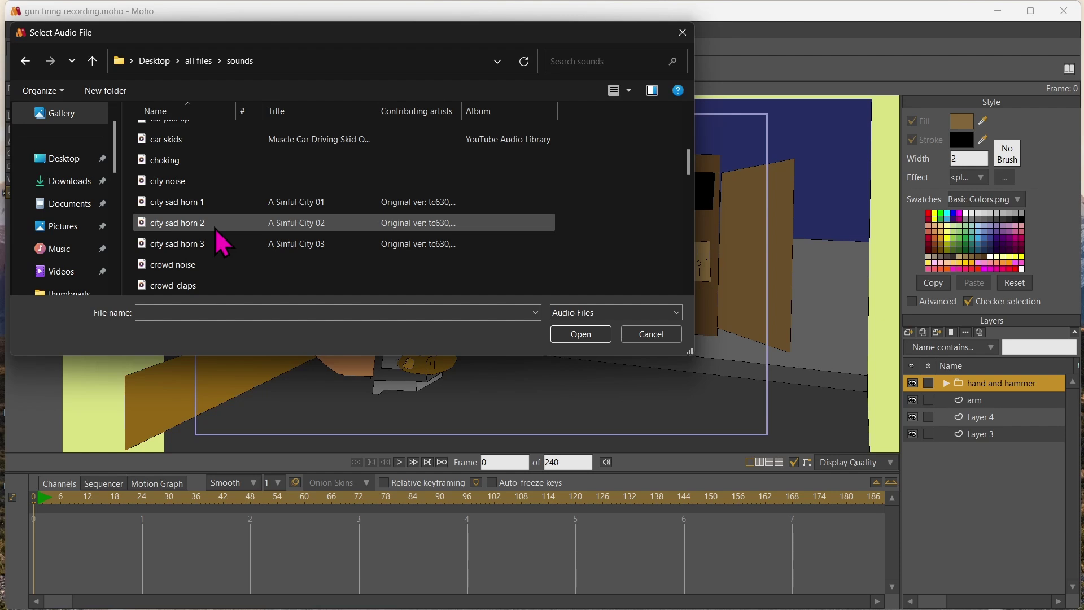
scroll(215, 228, "down", 3)
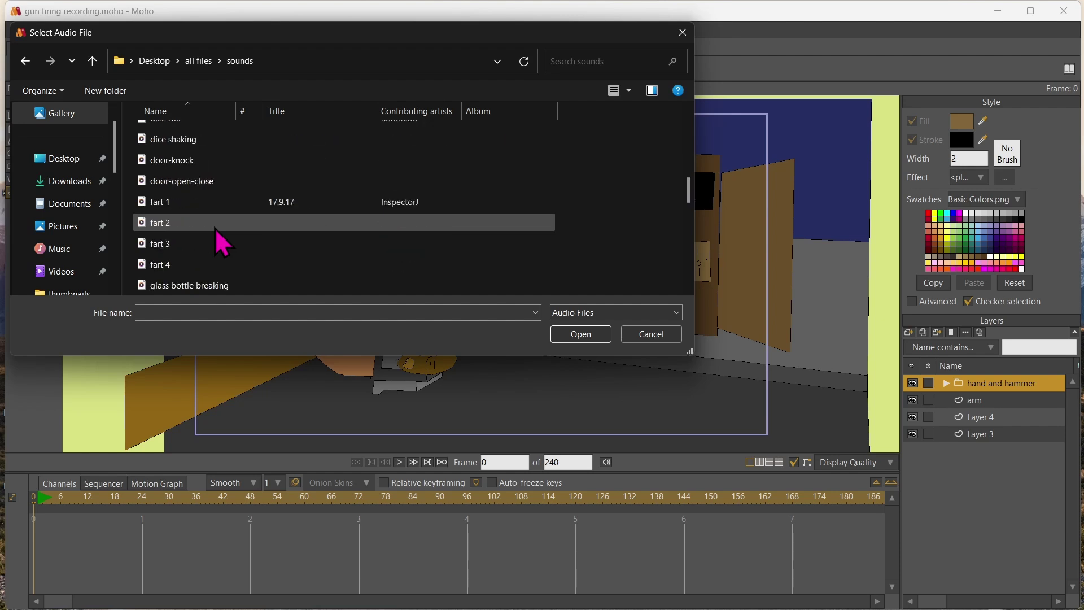
scroll(215, 228, "down", 1)
double_click(208, 245)
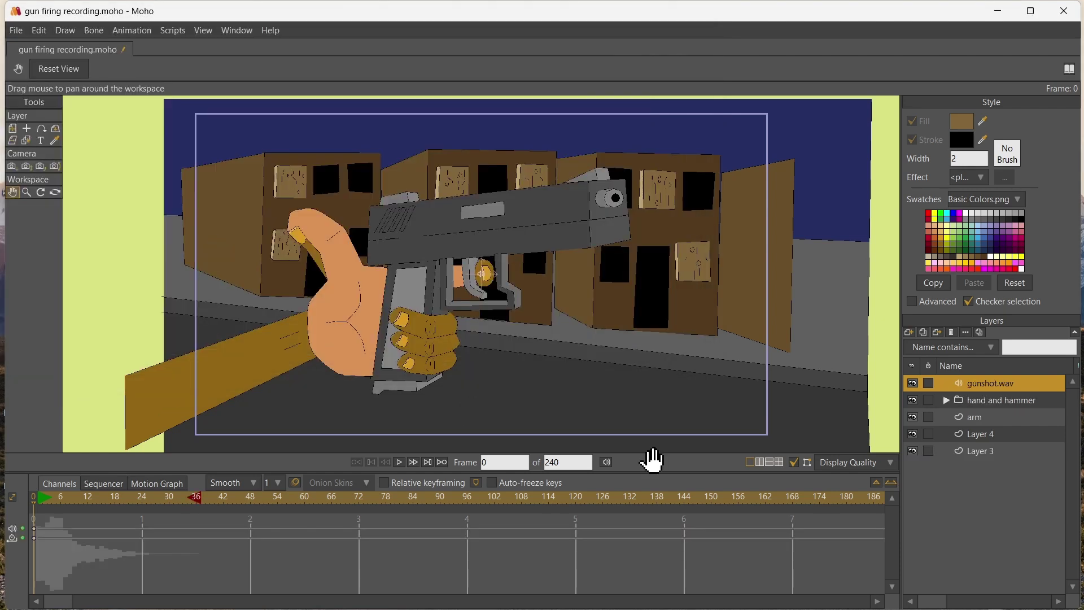
- Duplicate the gunshot.wav audio layer four times
left_click(924, 333)
left_click(924, 332)
left_click(923, 332)
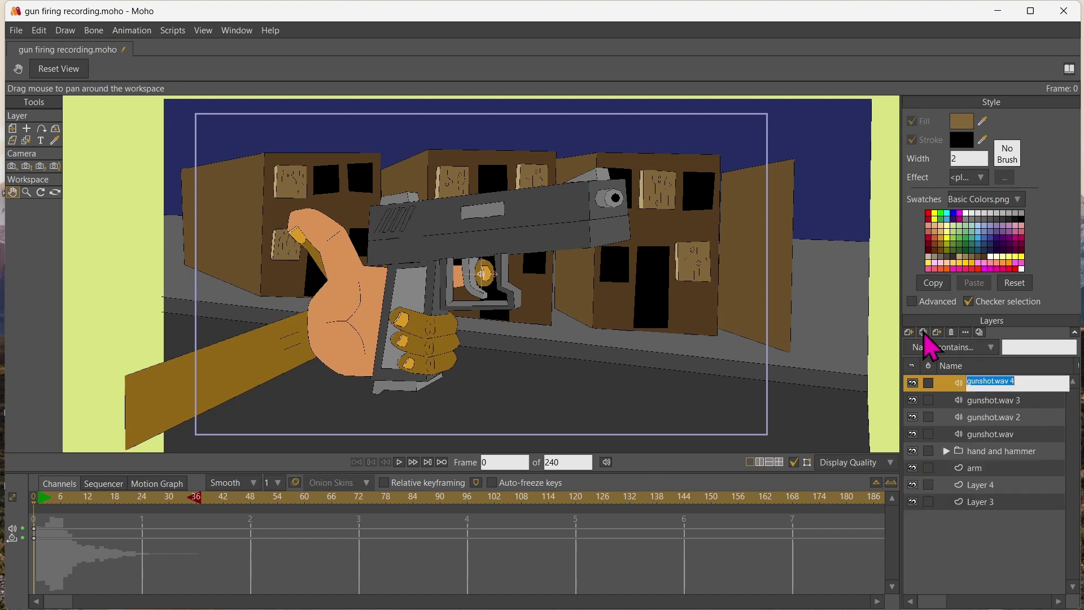
left_click(924, 332)
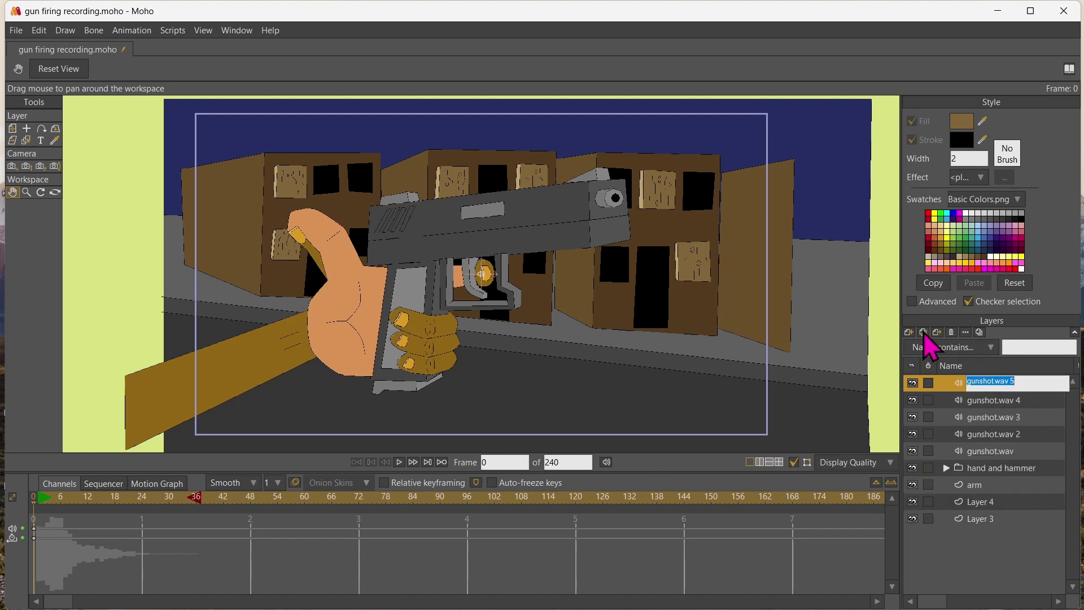
- Stagger the five gunshot audio clips in the sequencer, from gunshot.wav to gunshot.wav 5, starting at about frames 24, 53, 80, 108 and 134
left_click(103, 483)
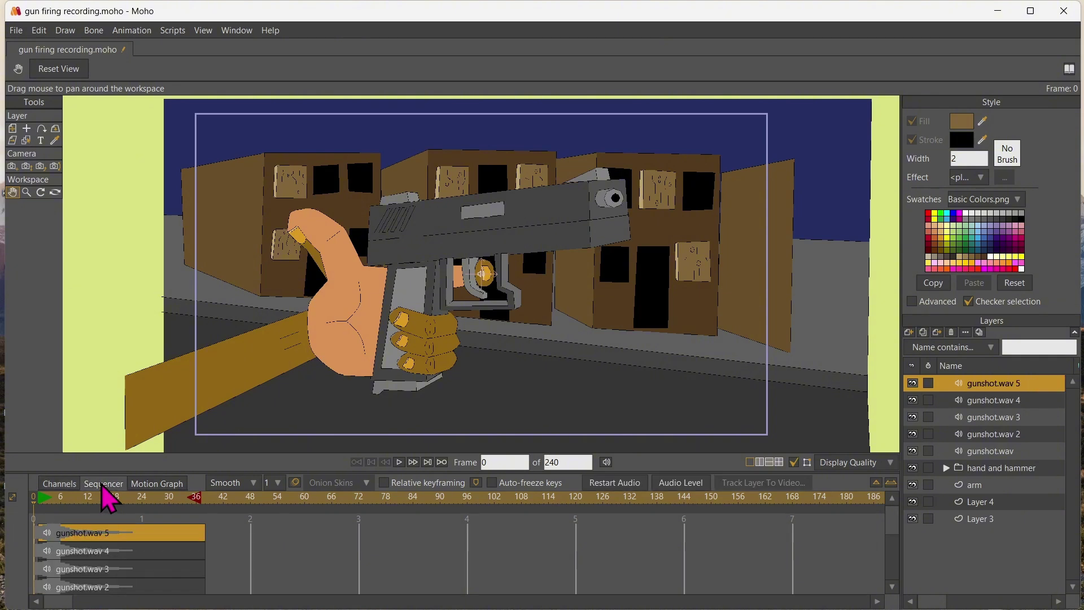
left_click_drag(267, 423, 271, 275)
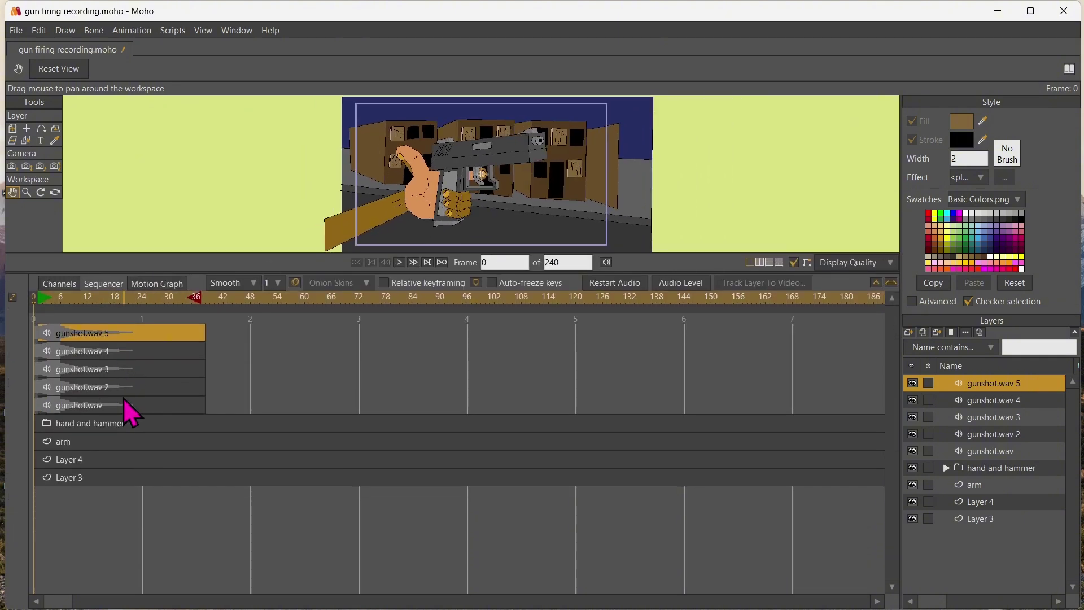
left_click_drag(131, 402, 234, 408)
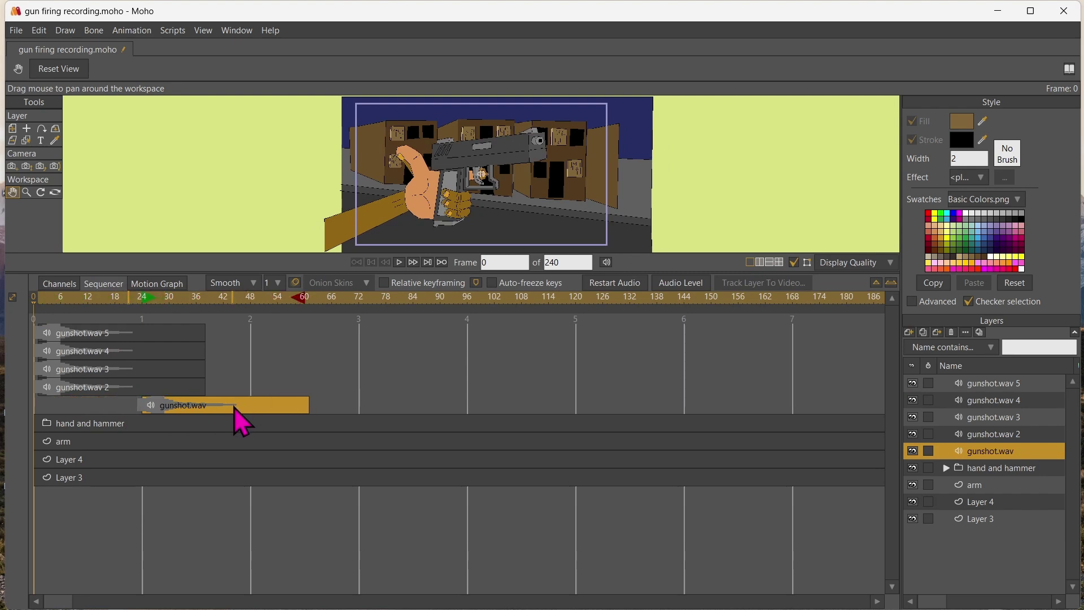
mouse_move(177, 380)
left_mouse_down()
mouse_move(401, 364)
mouse_move(380, 385)
left_mouse_up()
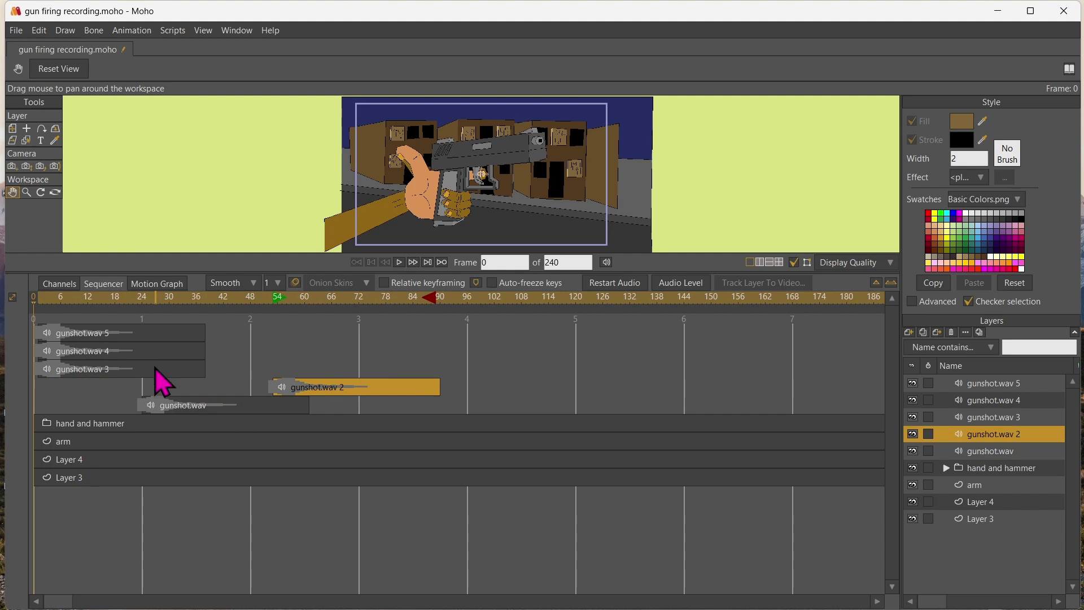
left_click_drag(155, 368, 518, 363)
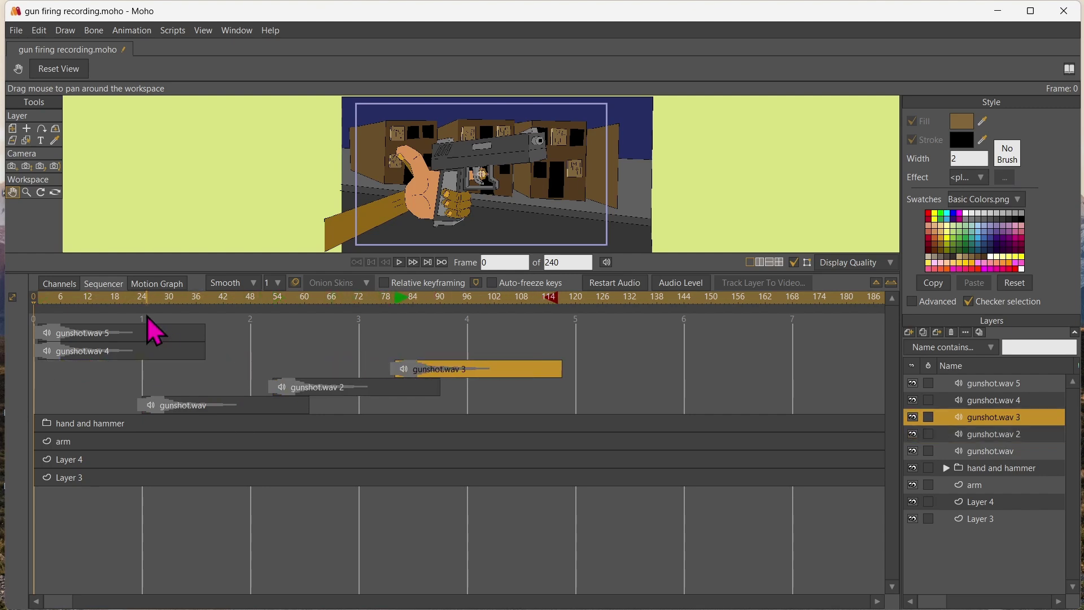
left_click_drag(136, 352, 575, 333)
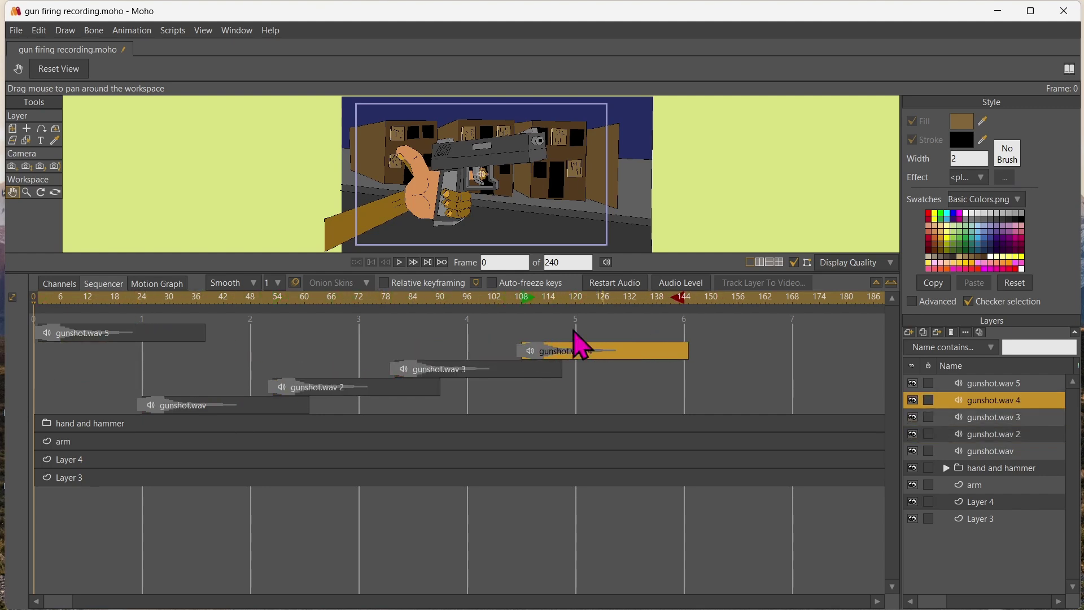
left_click_drag(145, 336, 753, 345)
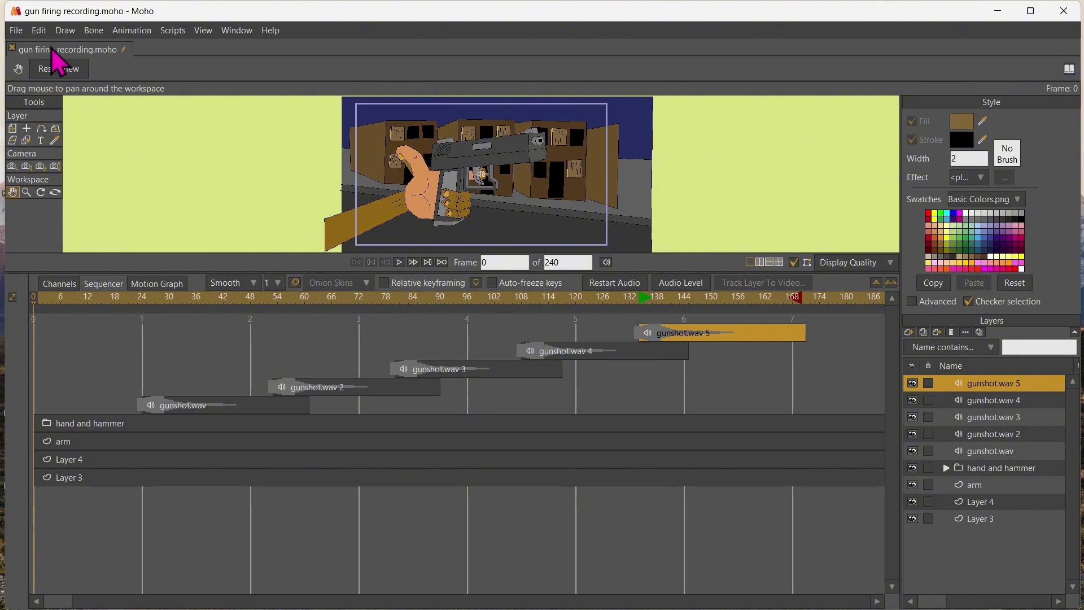
- On the blick fire layer inside the hand and hammer group, switch to flame 1 at frame 24 and to no flame at frame 29
left_click(59, 283)
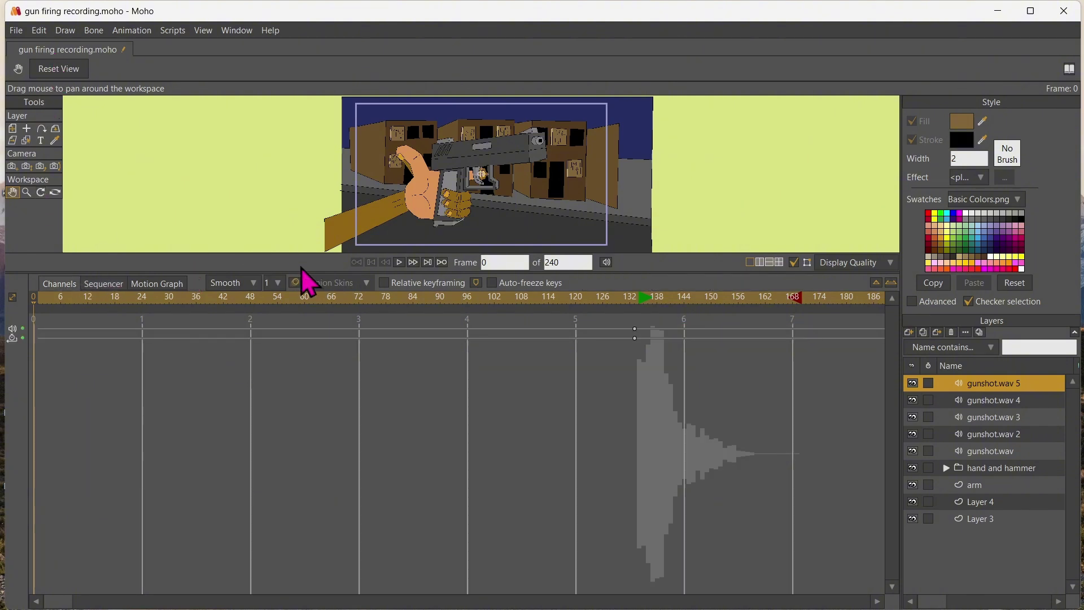
left_click_drag(306, 275, 282, 458)
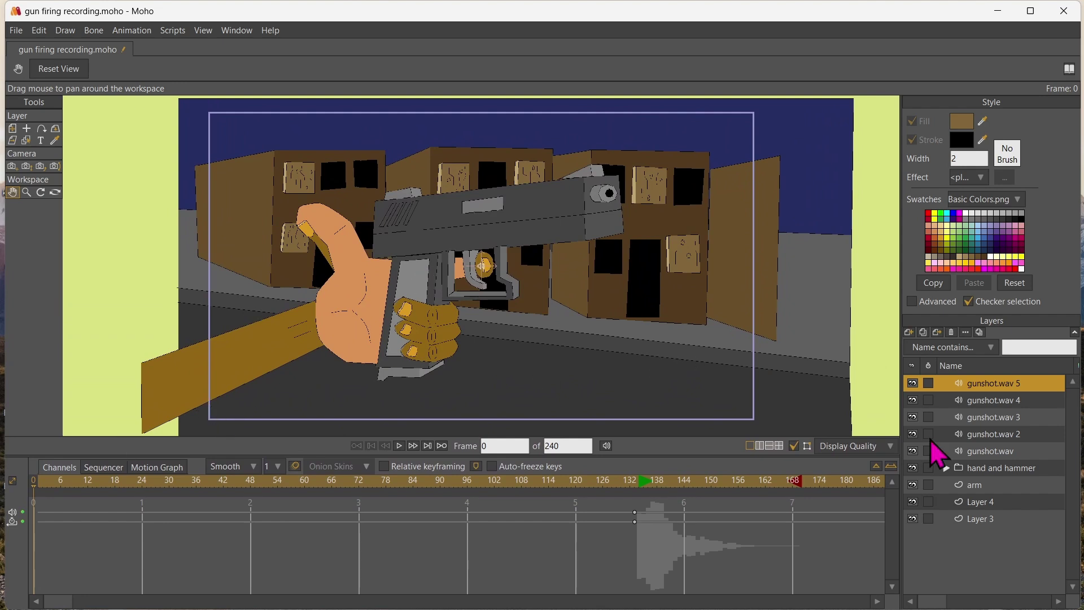
left_click(946, 467)
scroll(966, 468, "down", 4)
scroll(966, 467, "up", 3)
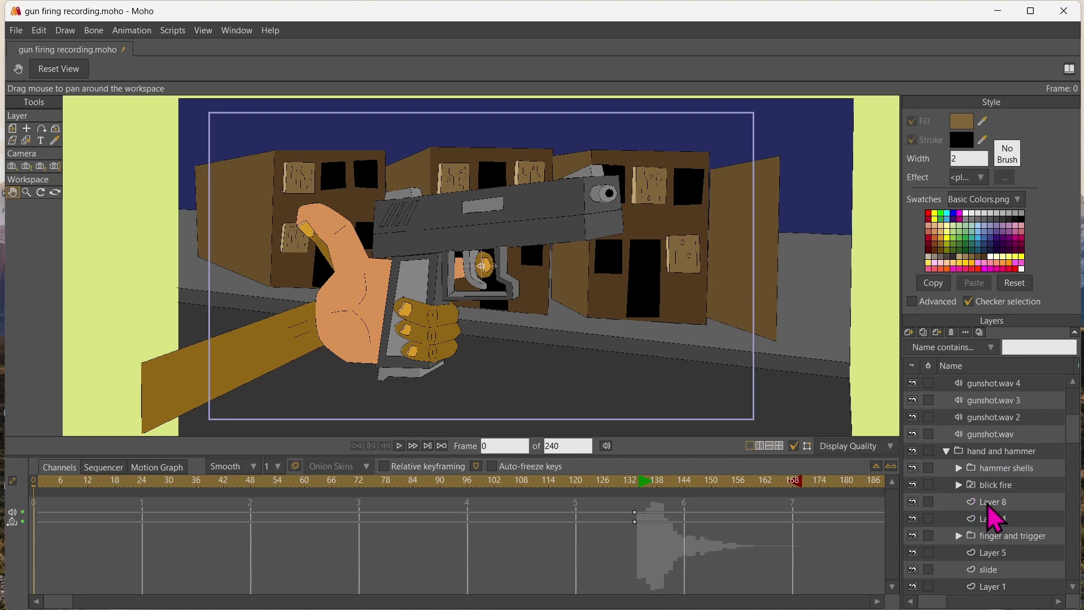
left_click(995, 486)
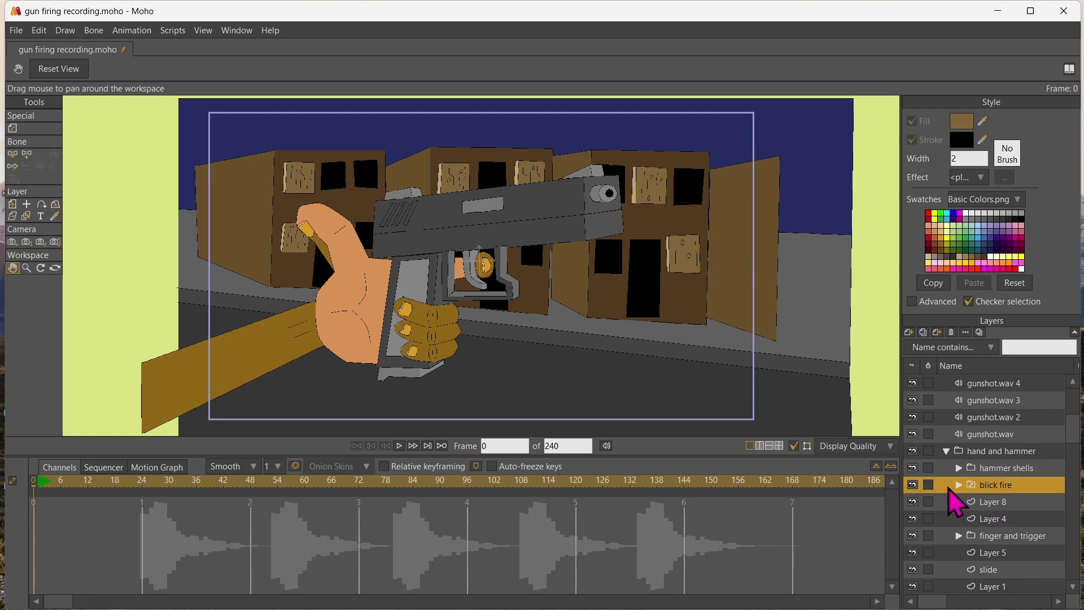
left_click(143, 492)
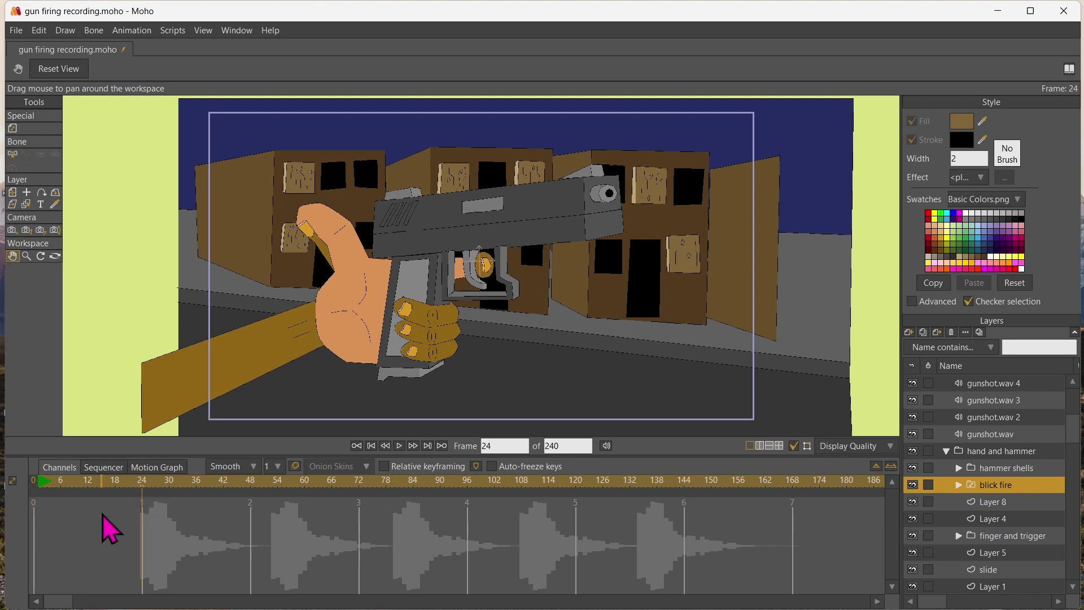
right_click(1004, 489)
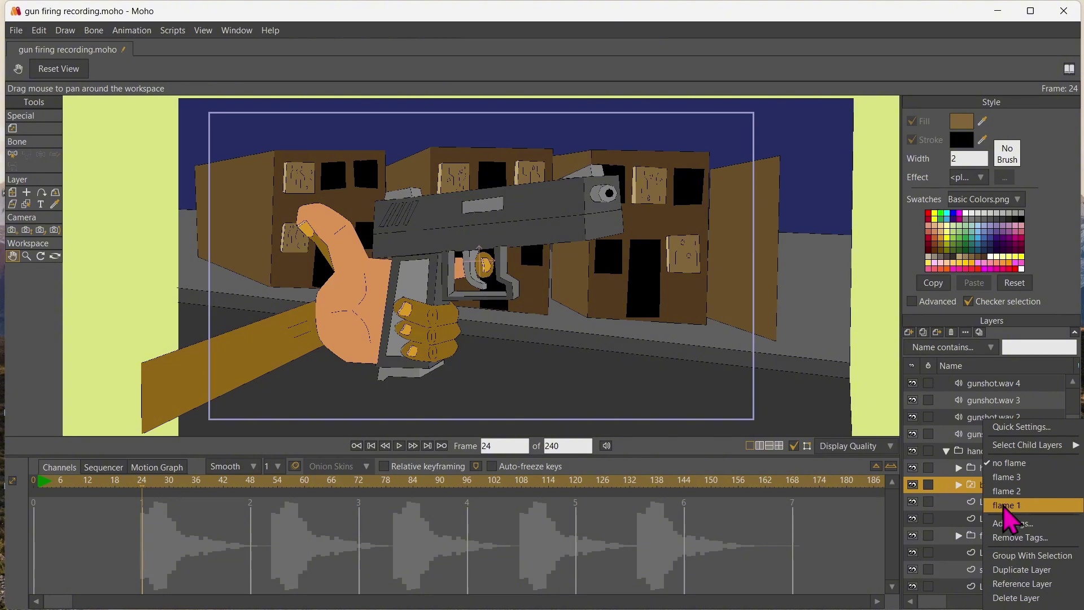
left_click(999, 506)
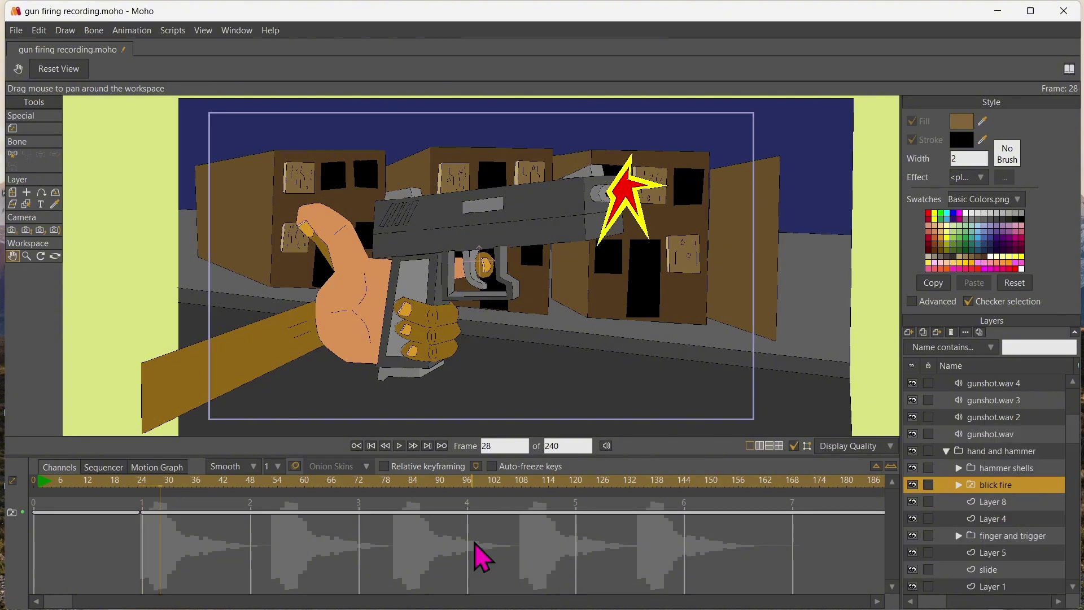
right_click(997, 497)
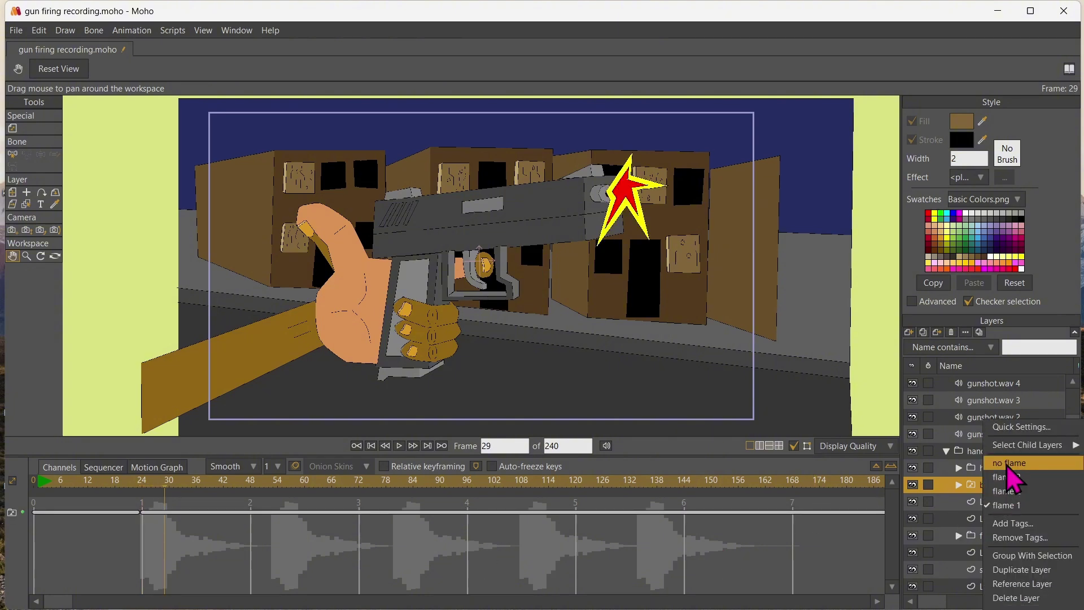
left_click(1011, 480)
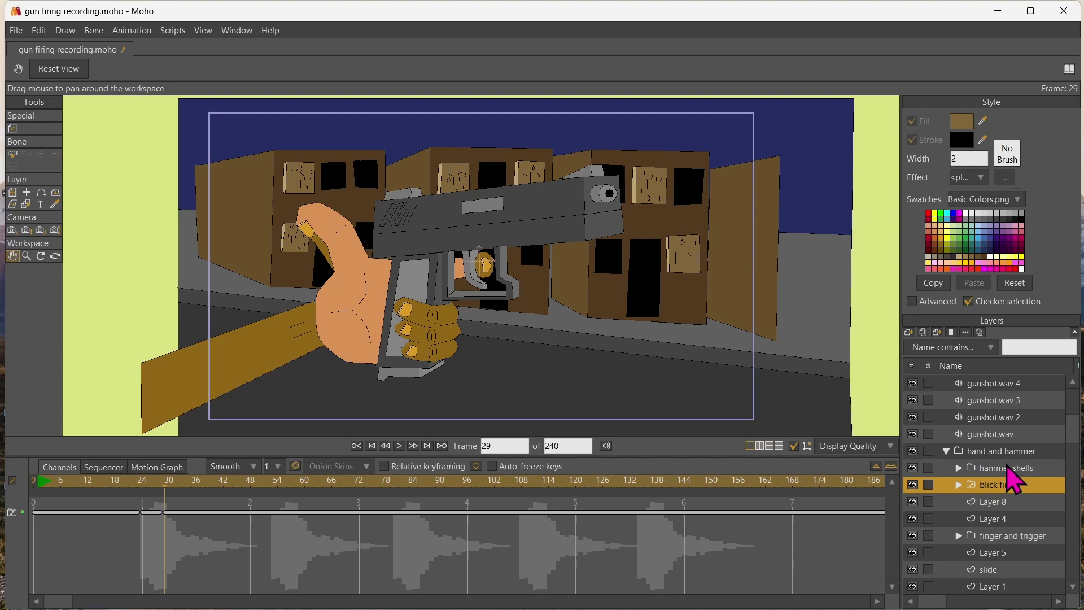
- Switch the blick fire layer to flame 2 at frame 53 for the second gunshot and back to no flame at frame 58
left_click(272, 485)
right_click(998, 499)
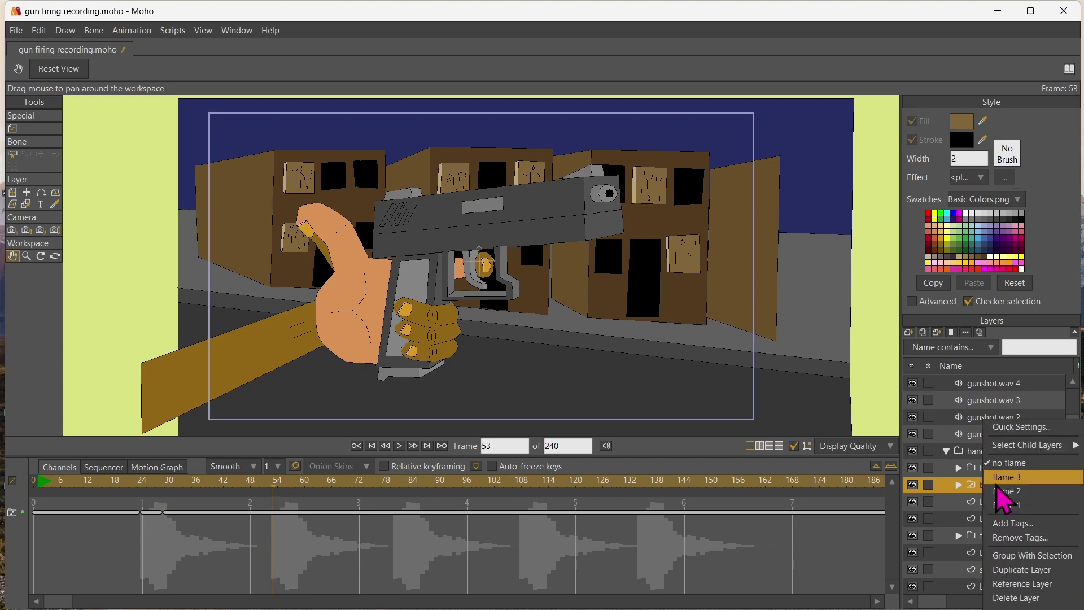
left_click(1003, 492)
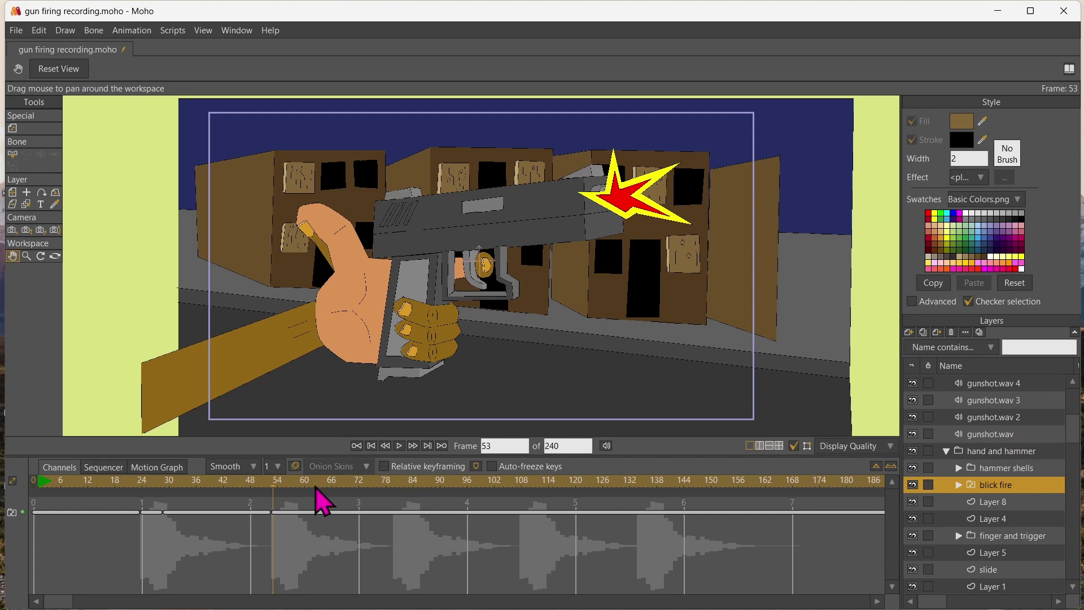
right_click(992, 484)
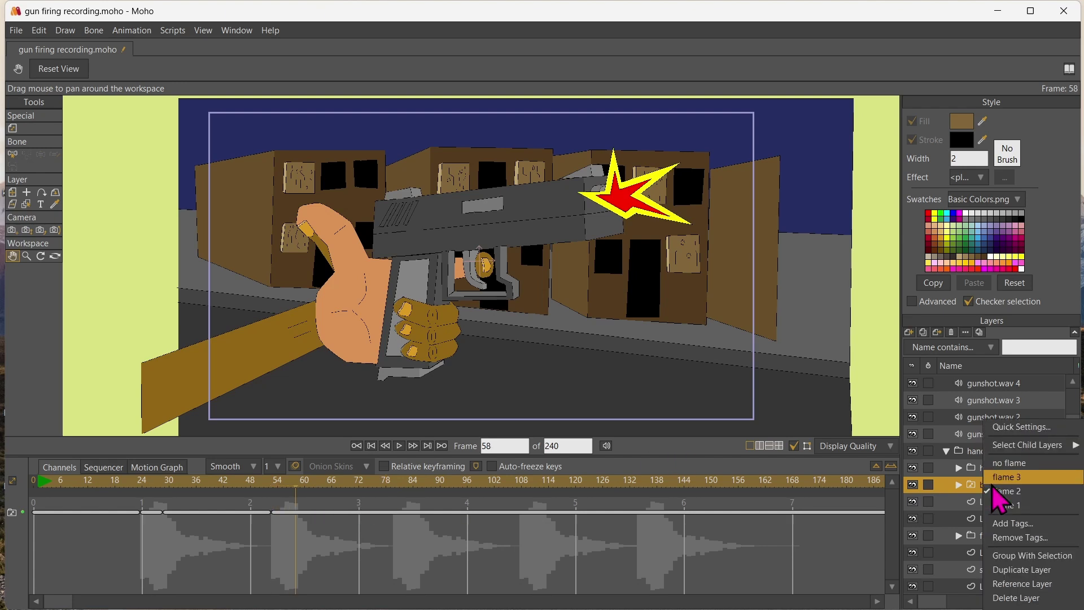
left_click(1005, 464)
- Switch the blick fire layer to flame 3 at frame 80 for the third gunshot and back to no flame at frame 85
left_click(395, 484)
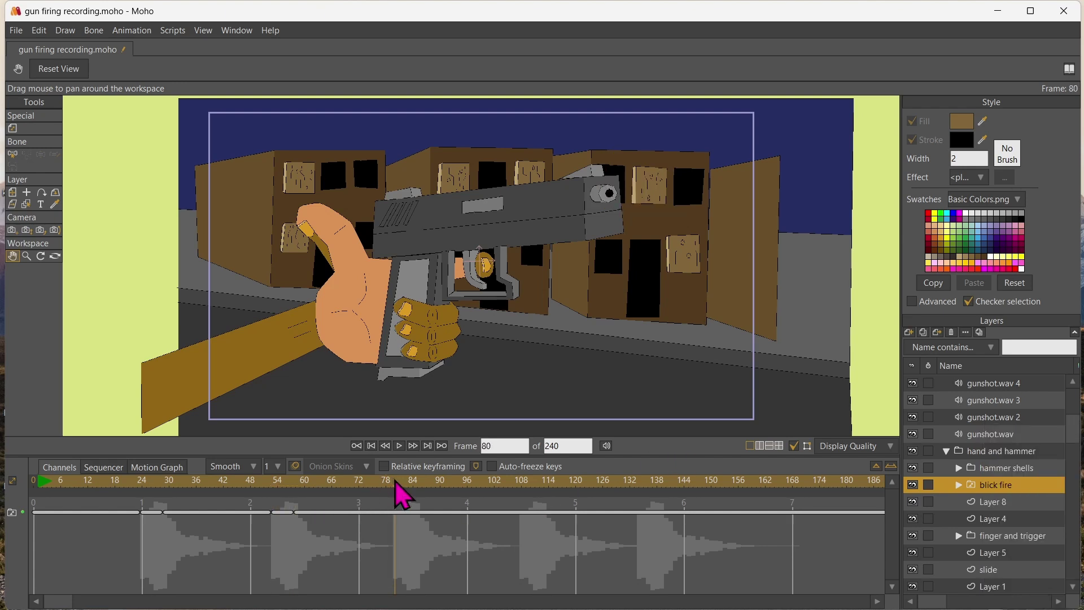
right_click(1011, 487)
left_click(1010, 478)
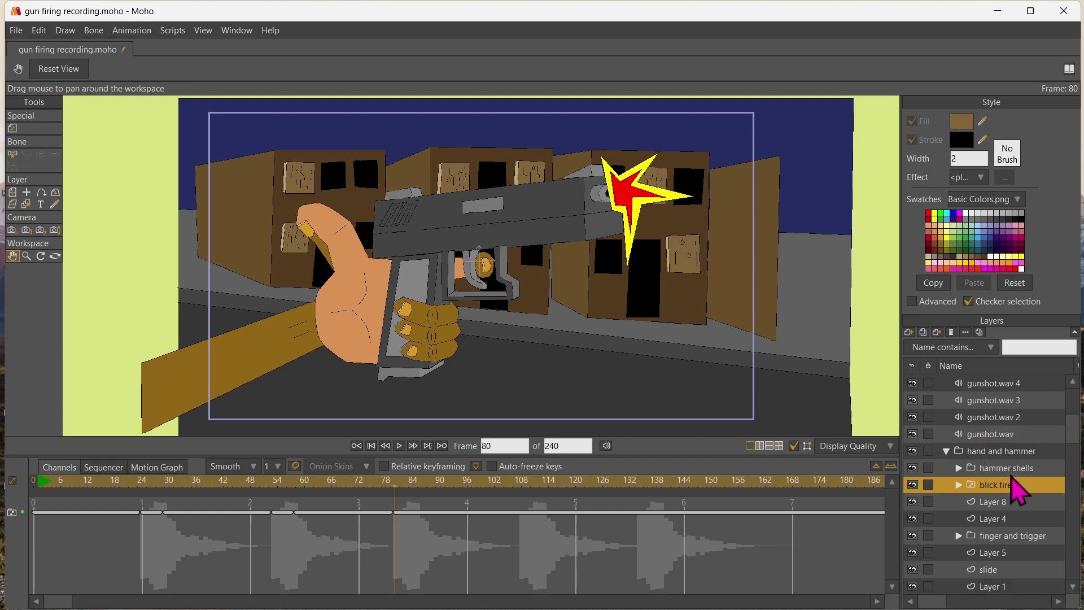
right_click(1017, 486)
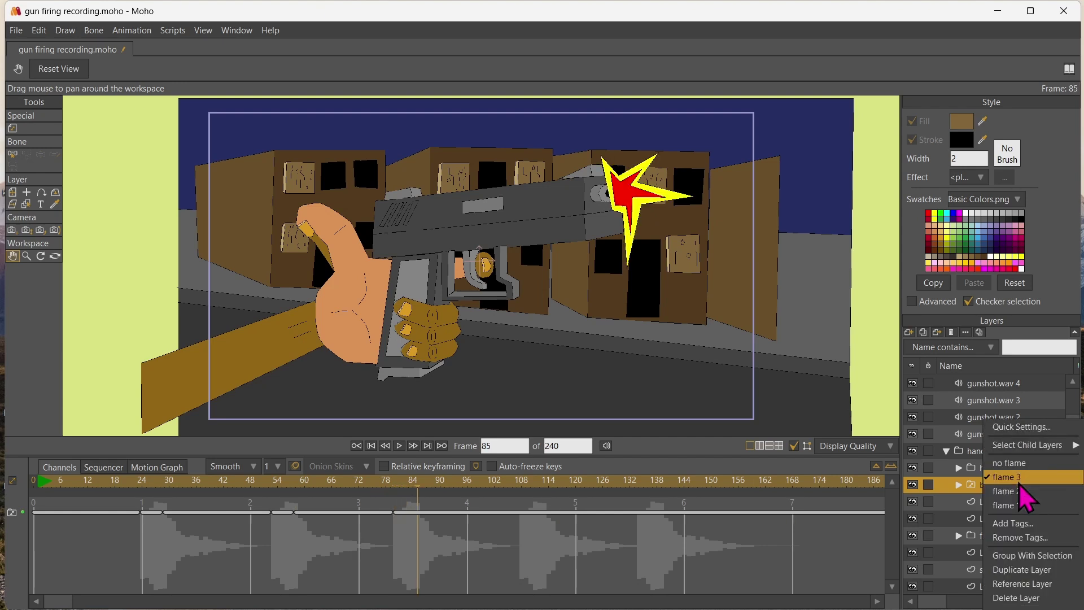
left_click(1025, 478)
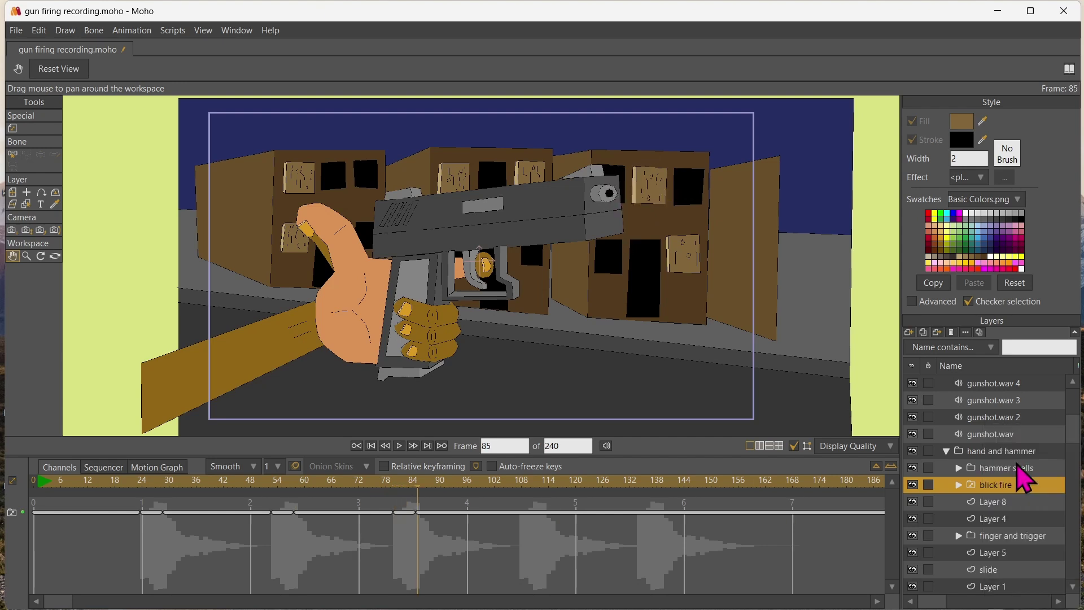
- Switch the blick fire layer to flame 1 at frame 108 for the fourth gunshot and back to no flame at frame 113
left_click(521, 483)
right_click(992, 483)
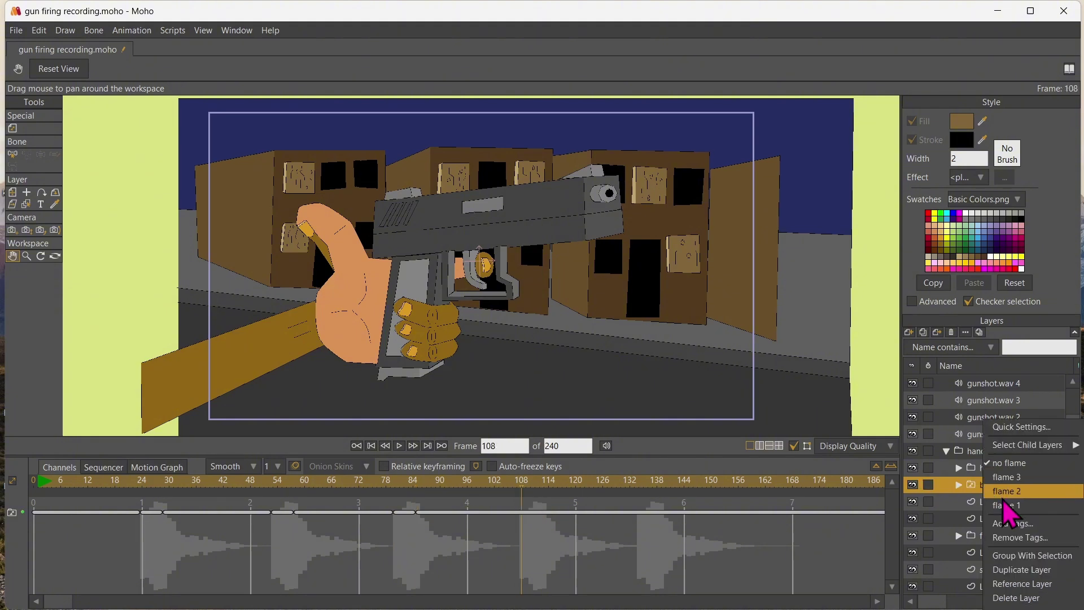
left_click(1003, 512)
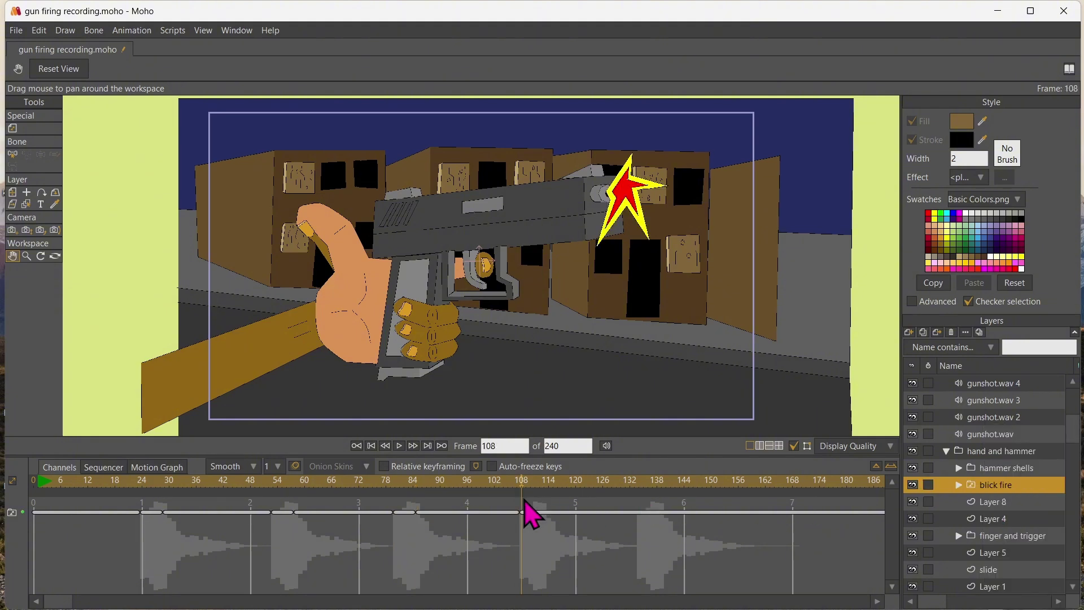
key("Right")
right_click(992, 486)
left_click(997, 487)
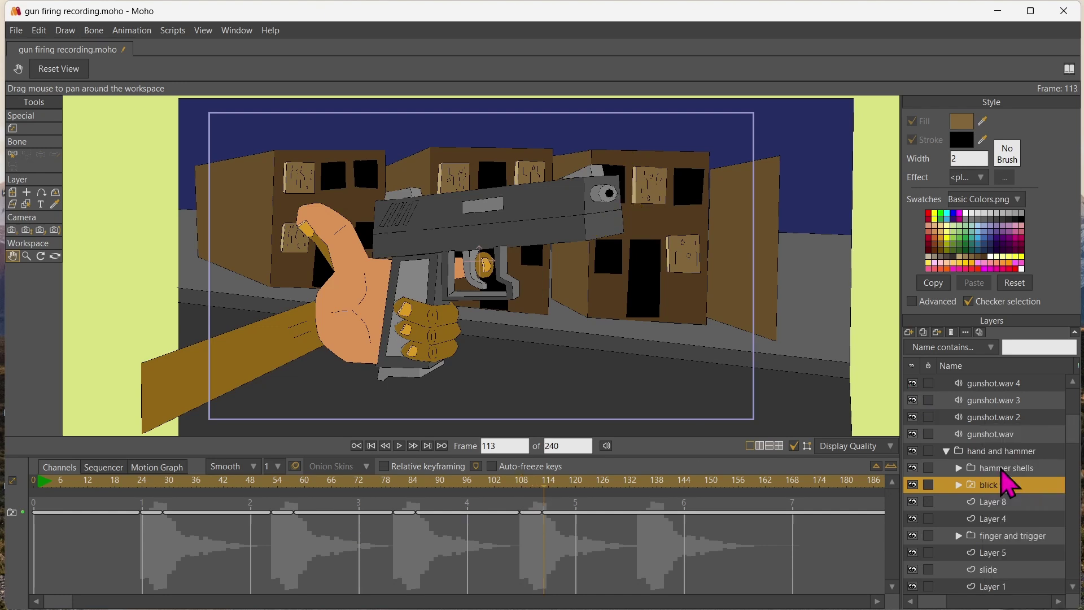
- Switch the blick fire layer to flame 3 at frame 134 for the fifth gunshot and back to no flame at frame 139
left_click(639, 485)
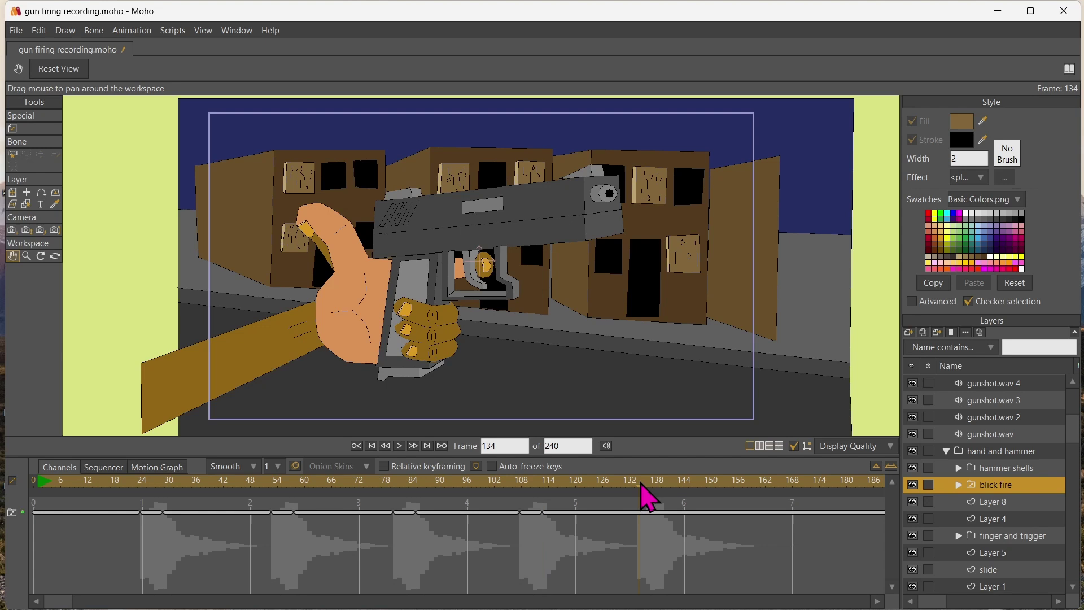
right_click(994, 486)
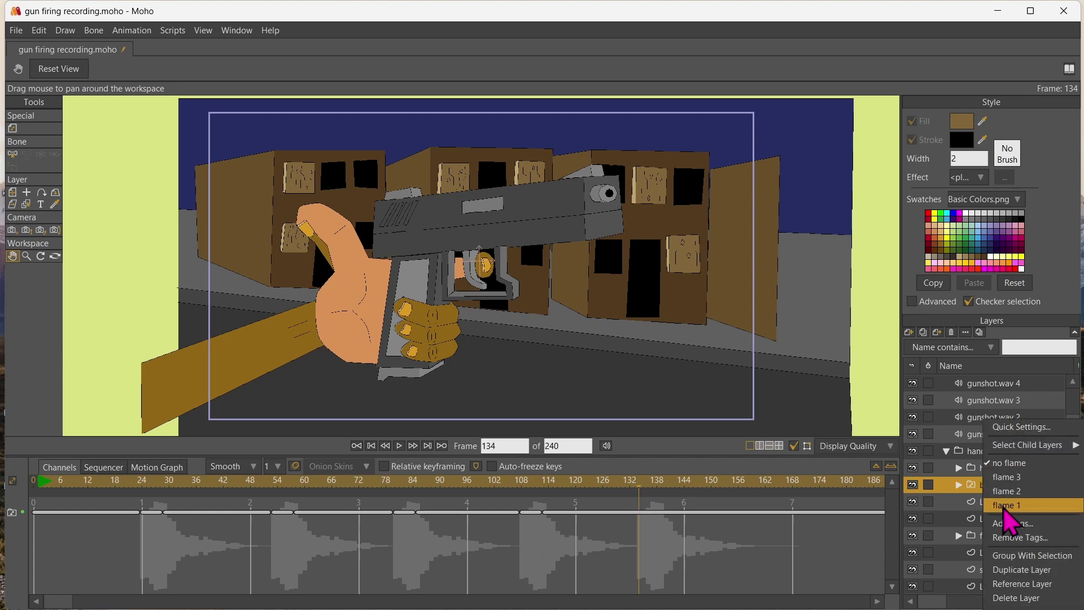
left_click(1012, 491)
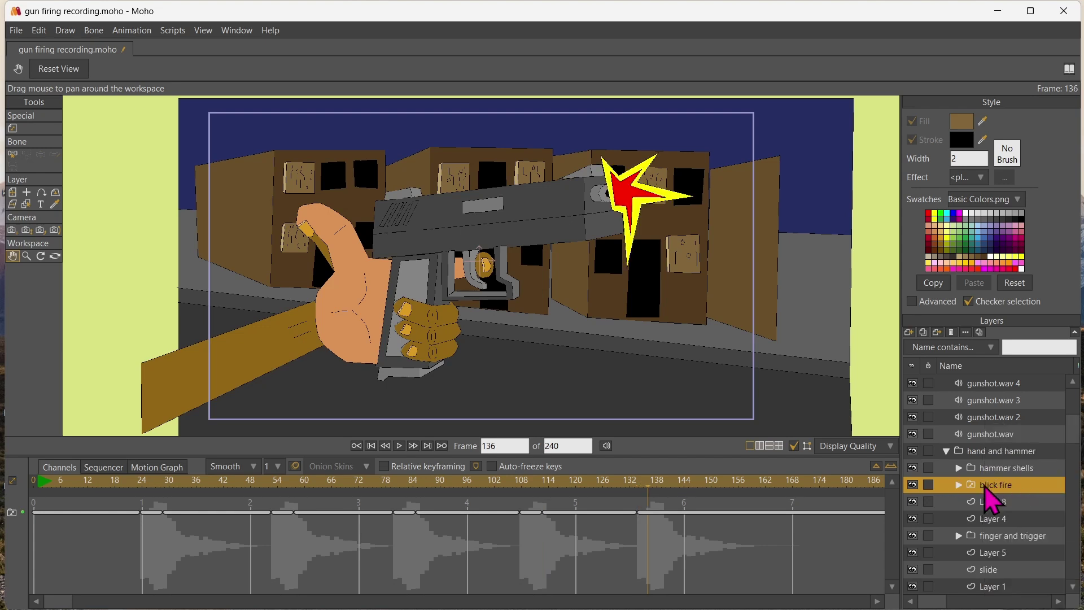
right_click(992, 497)
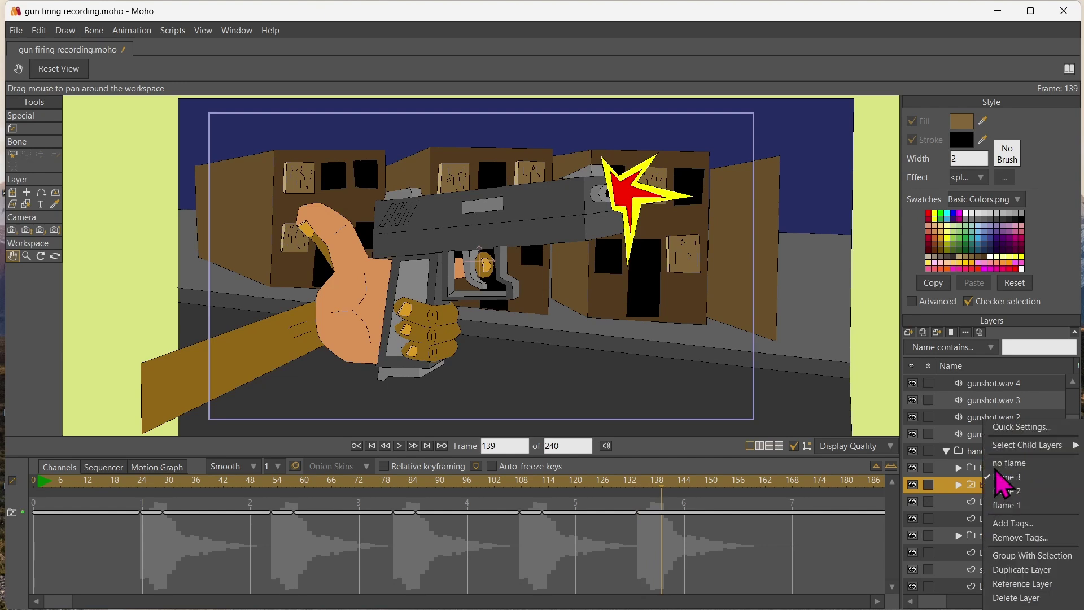
left_click(1000, 464)
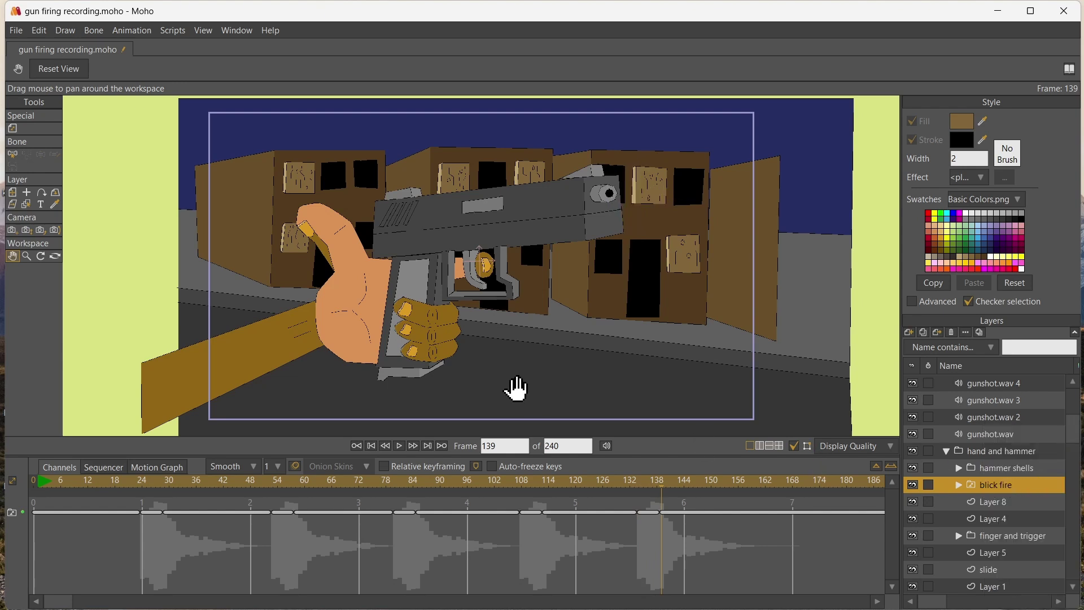
- At frame 24, set the origin of the finger and trigger layer on the trigger, at about X -0.5569, Y -0.0250
left_click(141, 484)
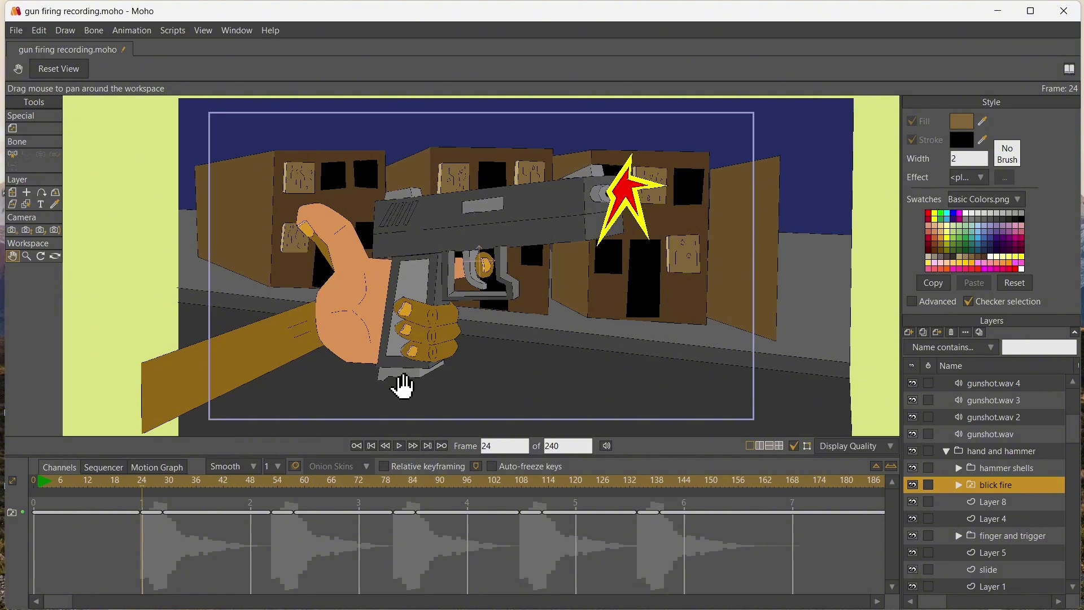
left_click(998, 535)
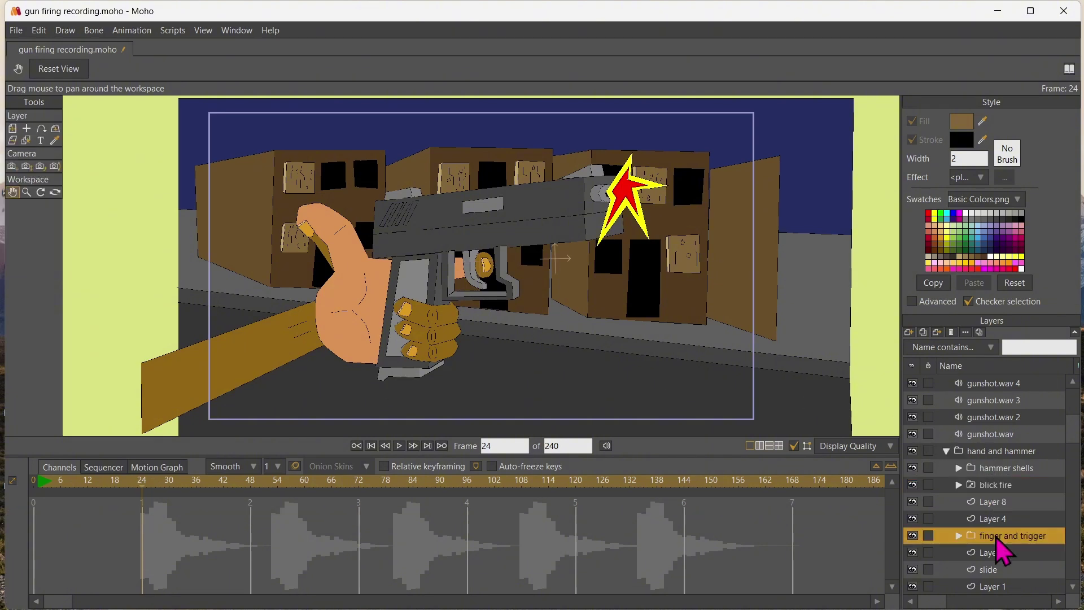
left_click(26, 129)
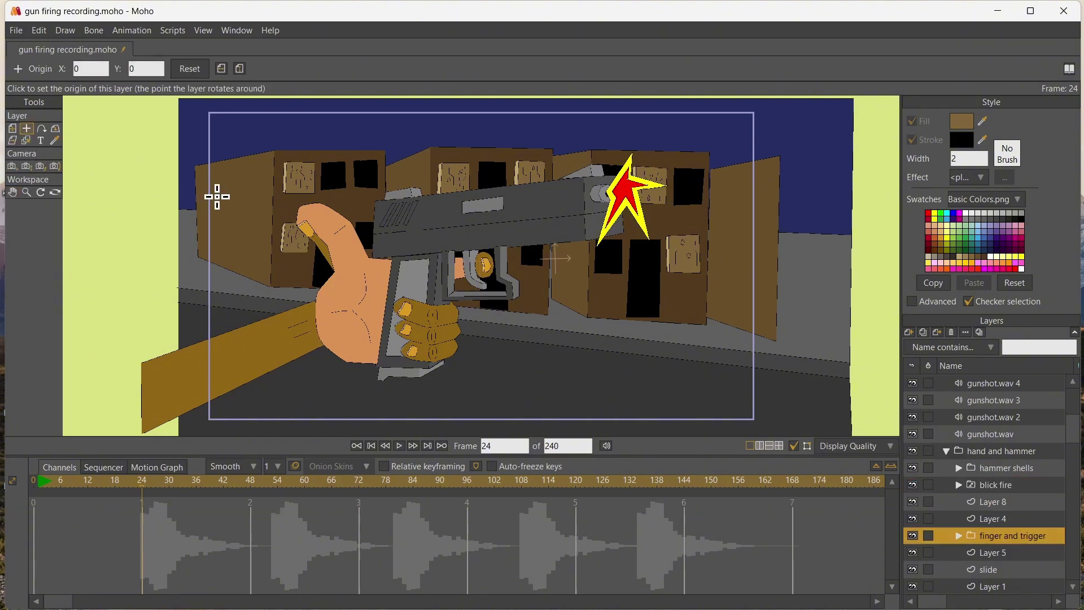
left_click(470, 265)
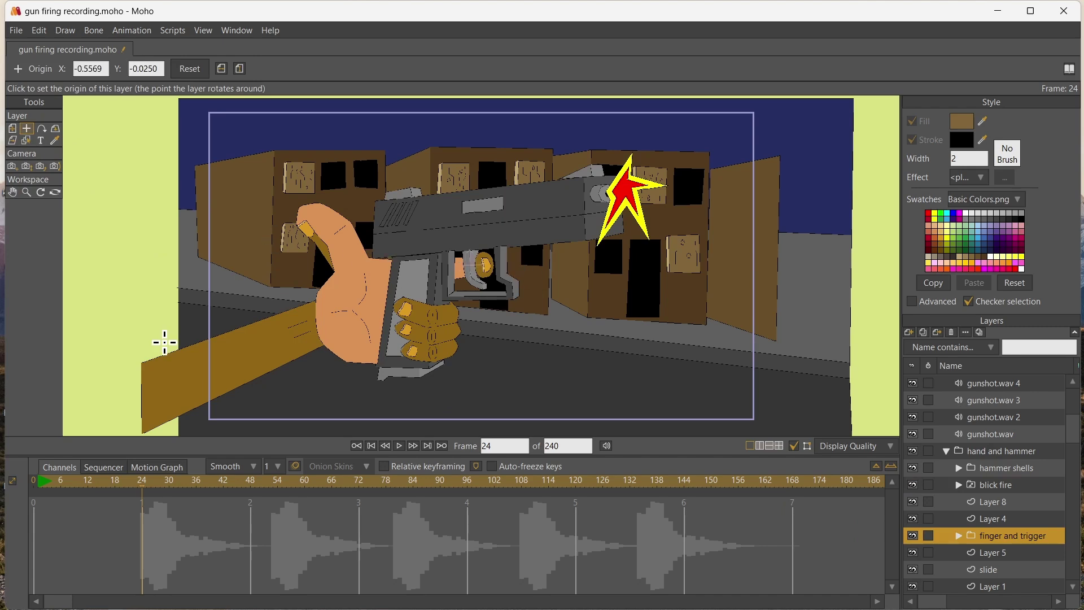
- Key the finger and trigger layer's position at frame 24, pull it slightly back at frame 29 and return it forward at frame 34
scroll(473, 307, "up", 3)
scroll(475, 306, "up", 1)
left_click(12, 129)
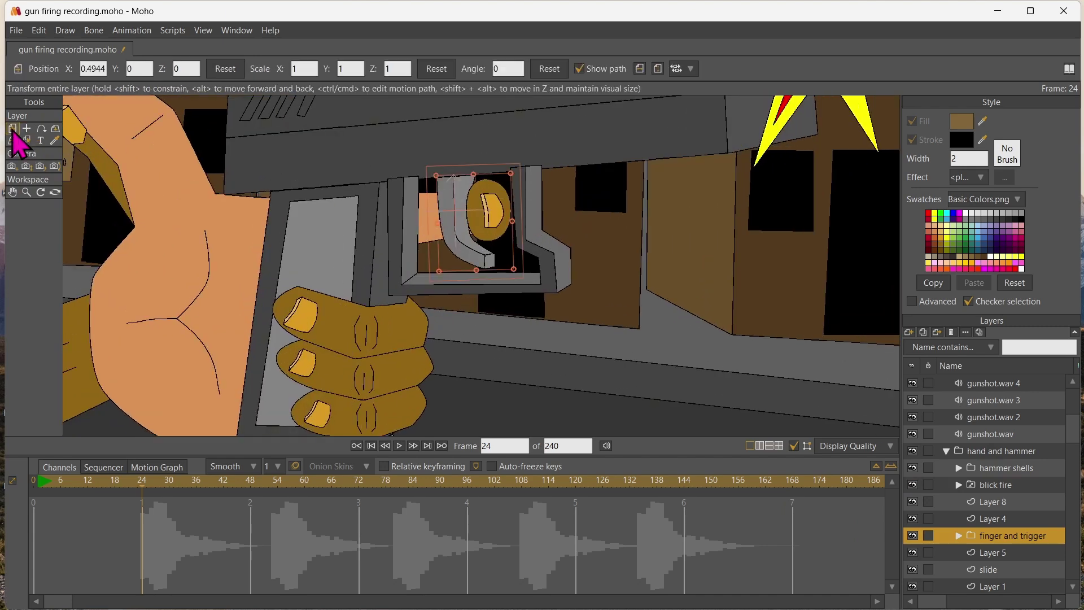
left_click(477, 213)
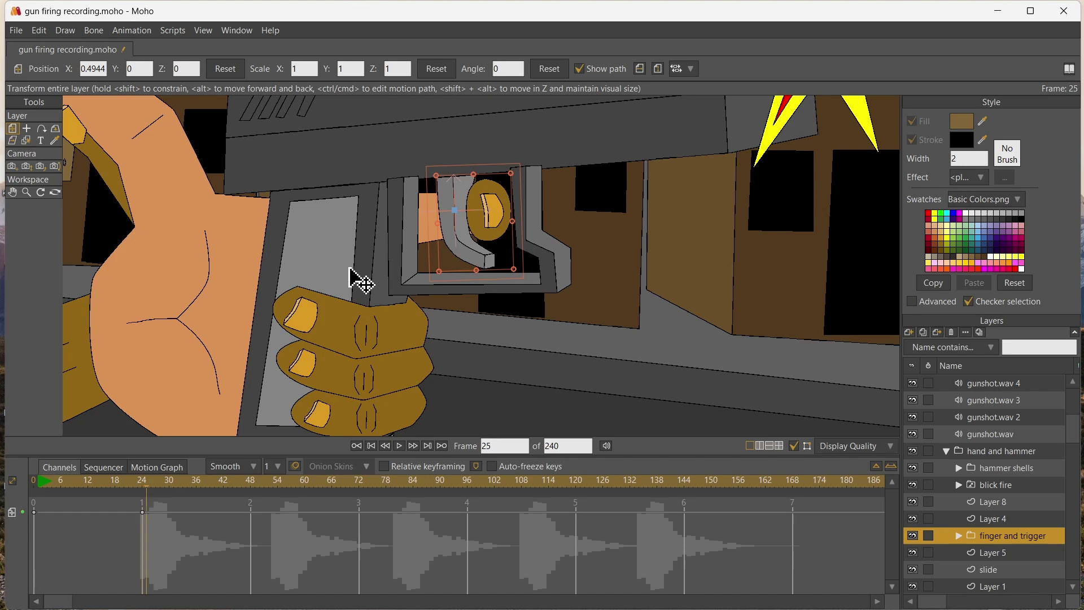
key("Right")
key("Right")
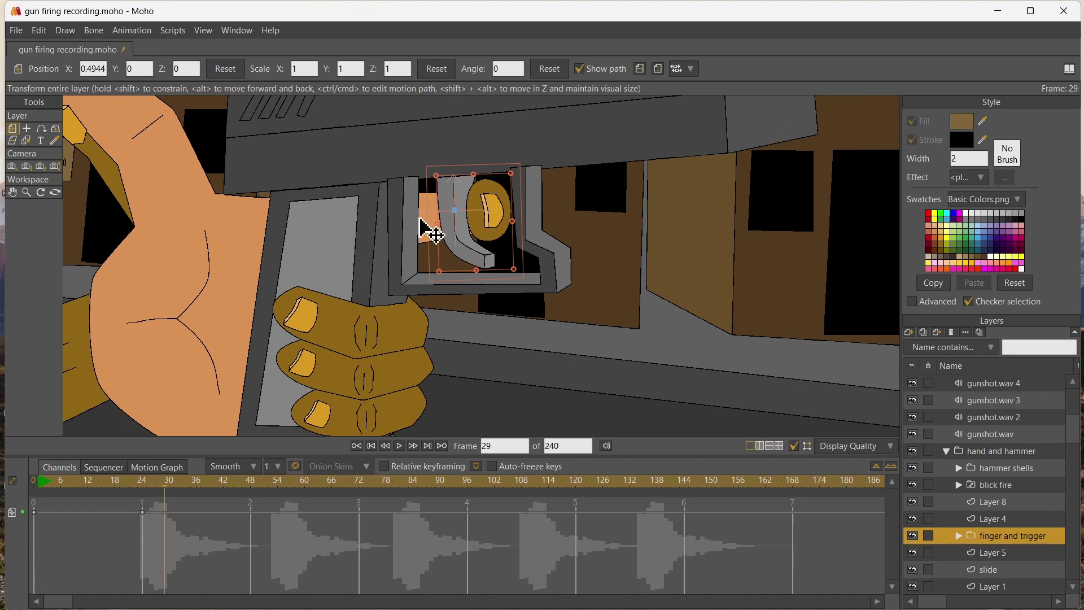
mouse_move(477, 220)
left_mouse_down()
mouse_move(449, 206)
mouse_move(476, 215)
left_mouse_up()
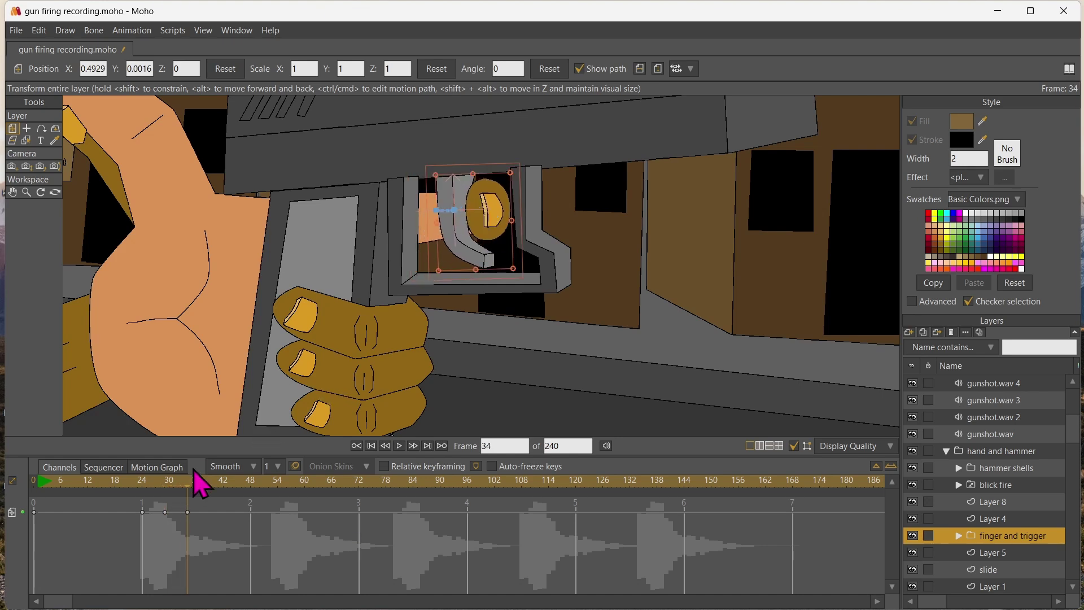
- Copy the three trigger-pull keyframes and paste them at frames 53, 80, 108 and 134 to match the remaining gunshots
left_click_drag(127, 504, 201, 528)
left_click(274, 490)
key("ctrl+v")
left_click(395, 487)
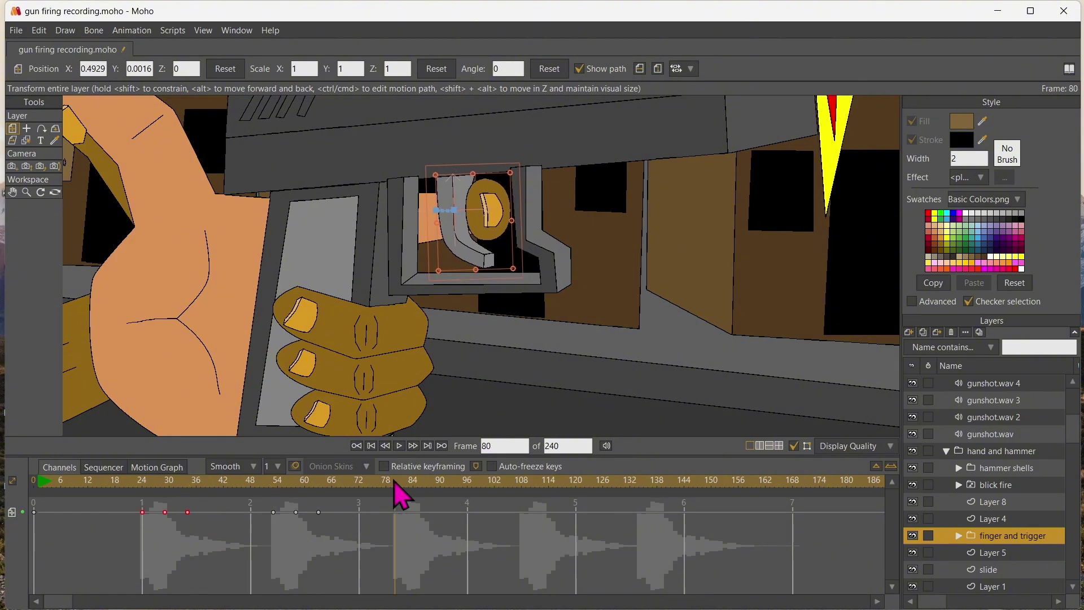
key("ctrl+v")
left_click(520, 486)
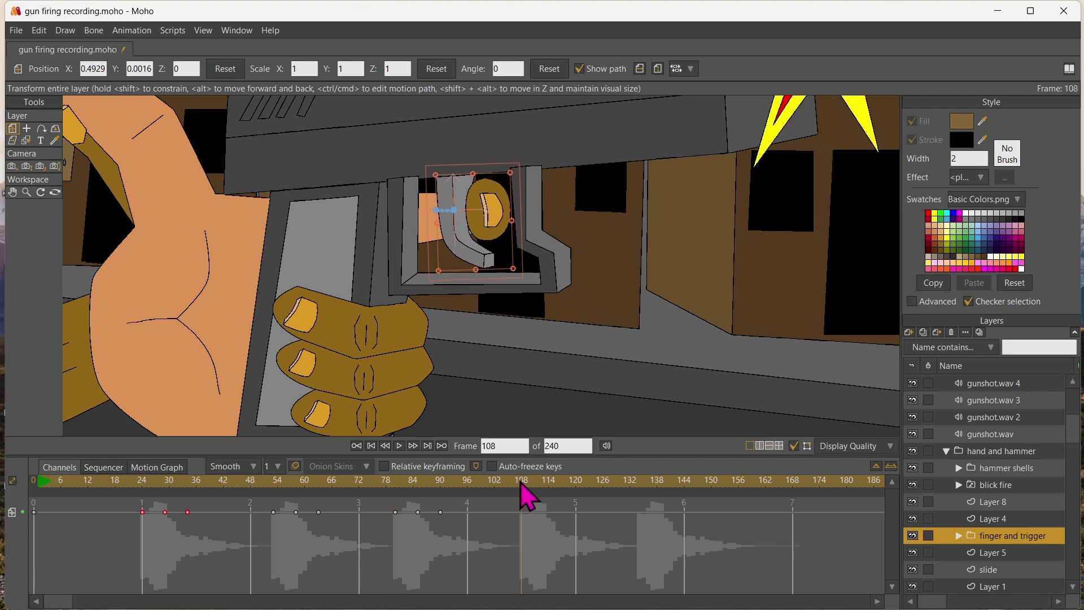
key("ctrl+v")
left_click(636, 485)
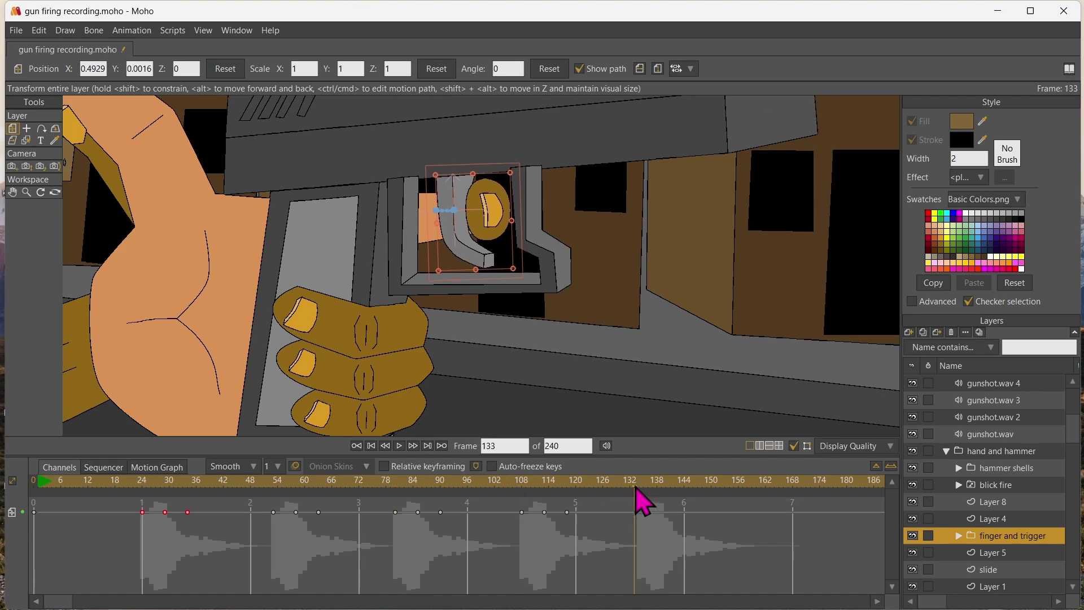
left_click(639, 487)
key("ctrl+v")
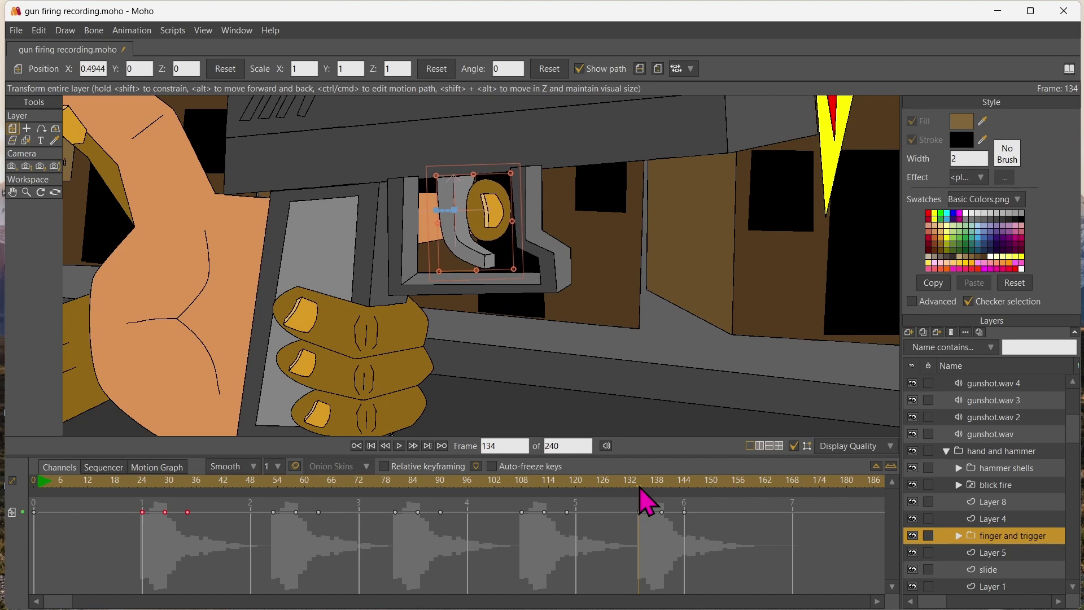
- Play the animation from frame 0 to check the trigger movement, and rewind to the start
left_click(372, 447)
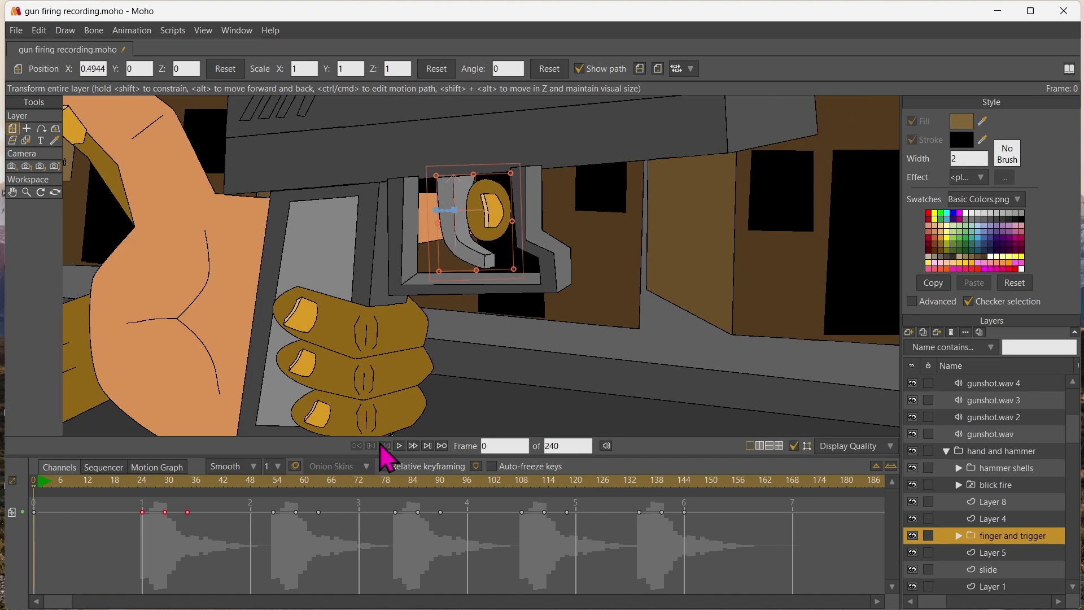
left_click(399, 446)
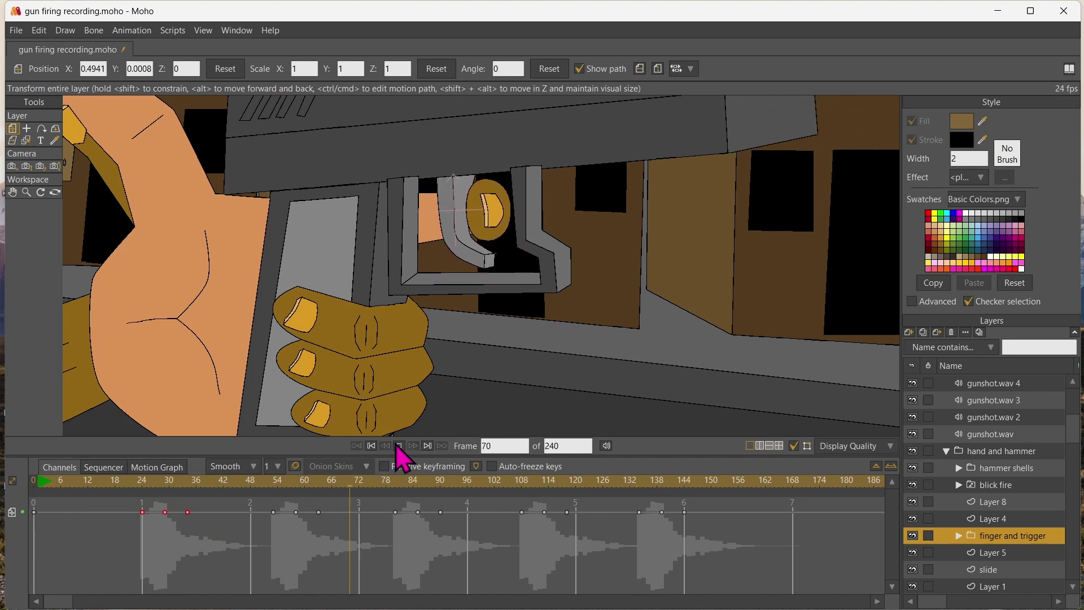
left_click(369, 446)
- On the slide layer at frame 24, select the points of the gun's slide
left_click(13, 193)
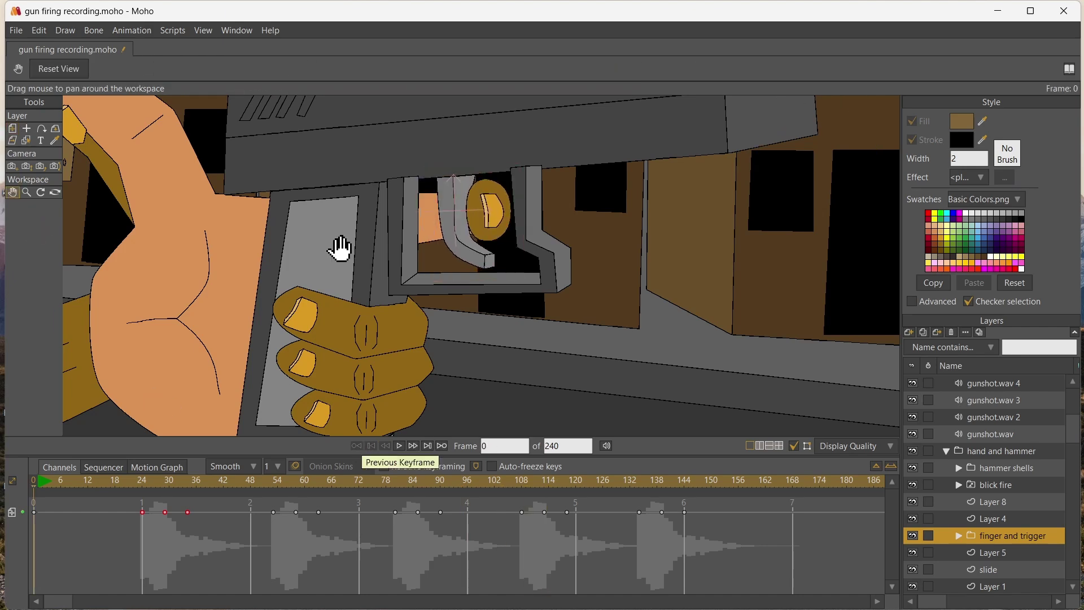
scroll(339, 246, "down", 7)
scroll(308, 199, "up", 3)
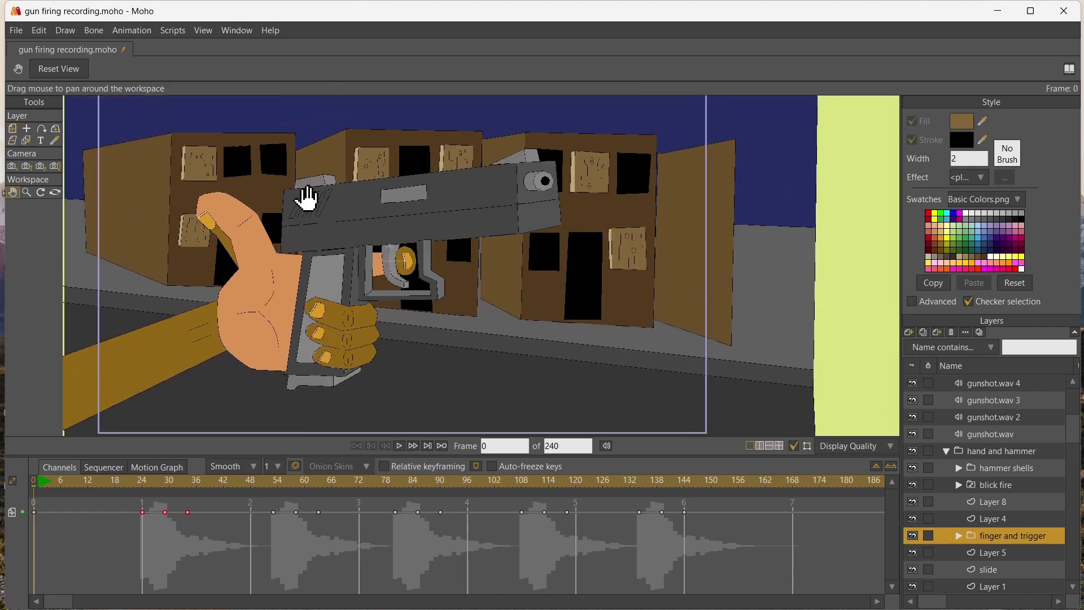
left_click(26, 140)
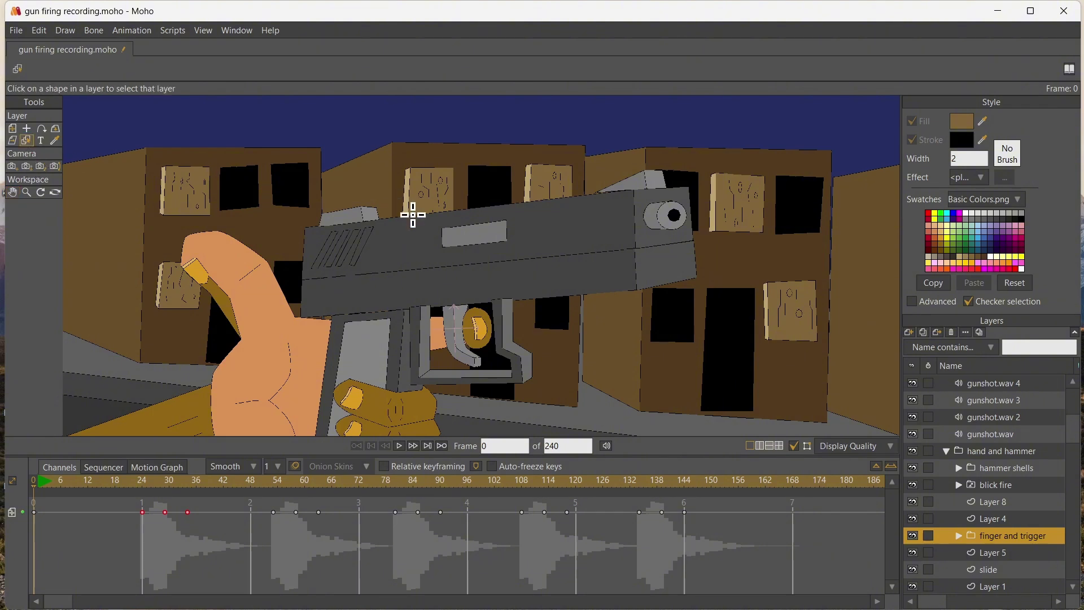
left_click(387, 223)
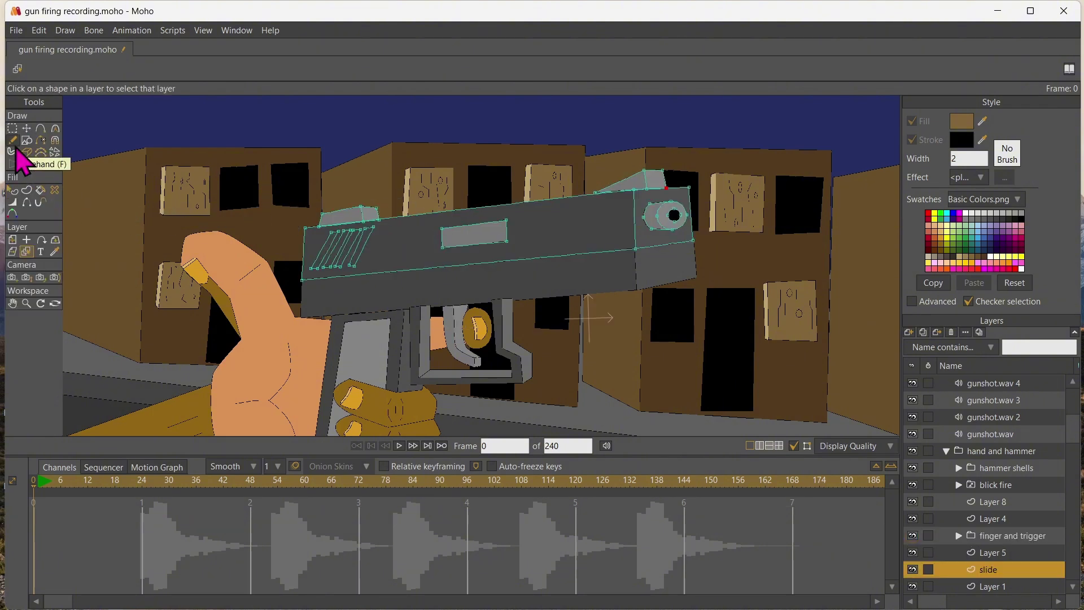
key("g")
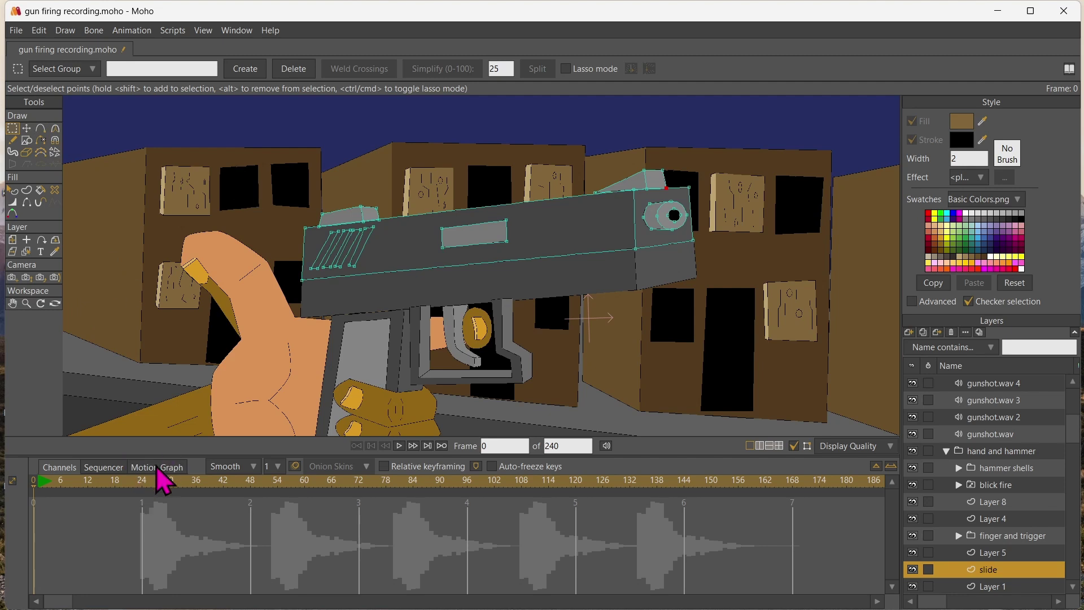
left_click(142, 486)
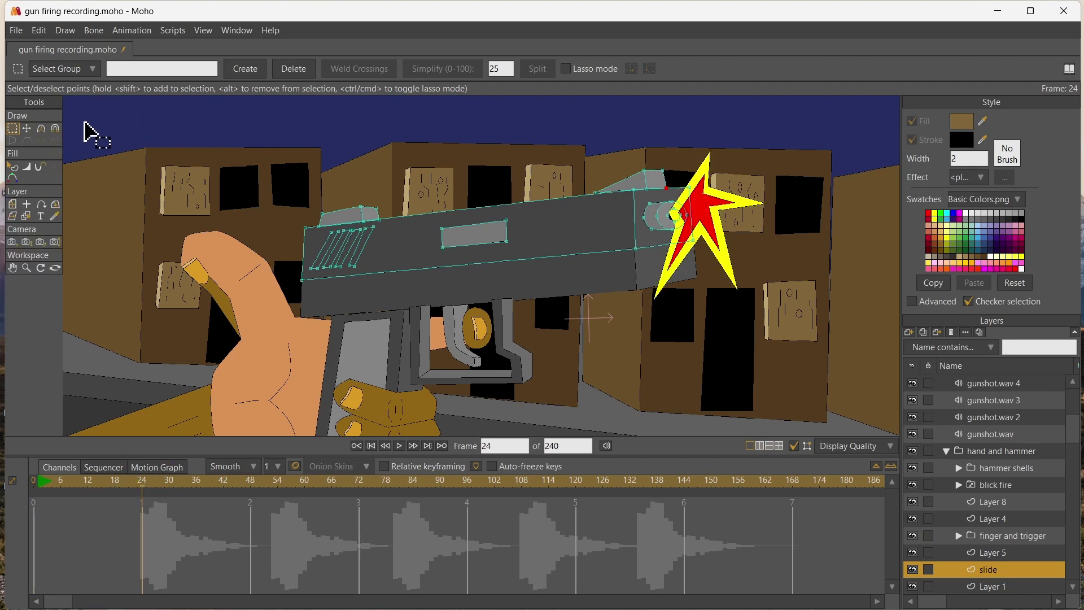
left_click_drag(222, 146, 699, 274)
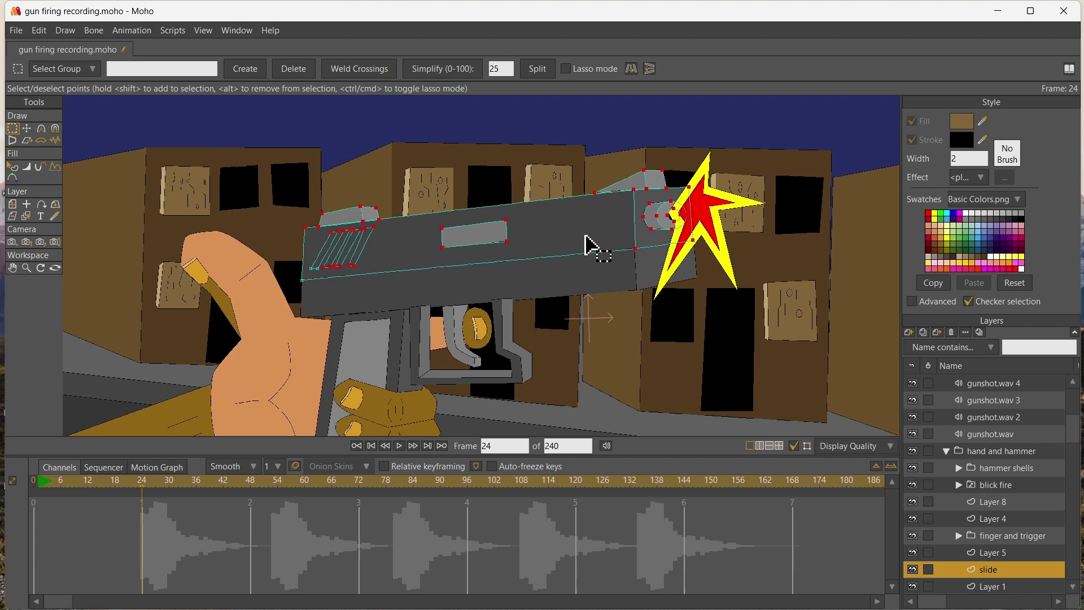
- At frame 24, refine the point selection to cover the whole slide but leave out the barrel opening, ready for transforming
scroll(655, 215, "up", 5)
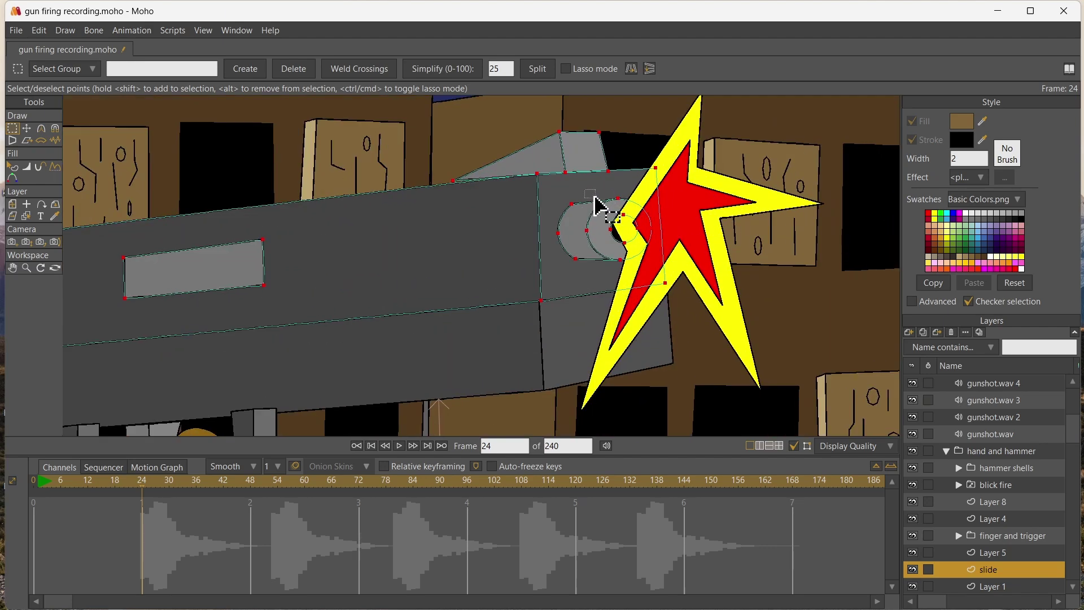
left_click_drag(595, 197, 652, 270)
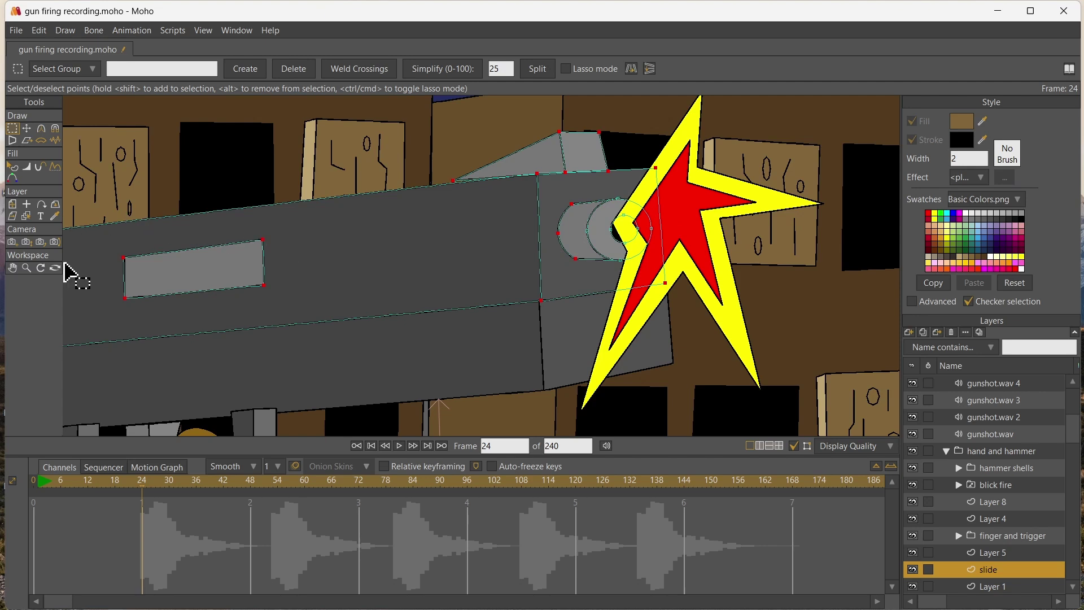
left_click(27, 129)
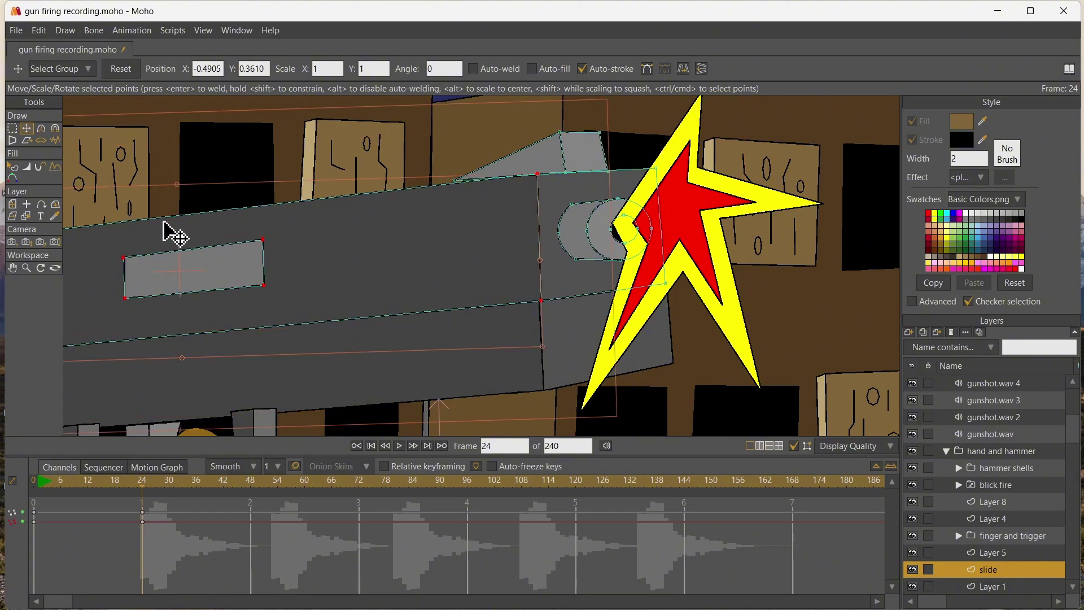
scroll(170, 231, "down", 3)
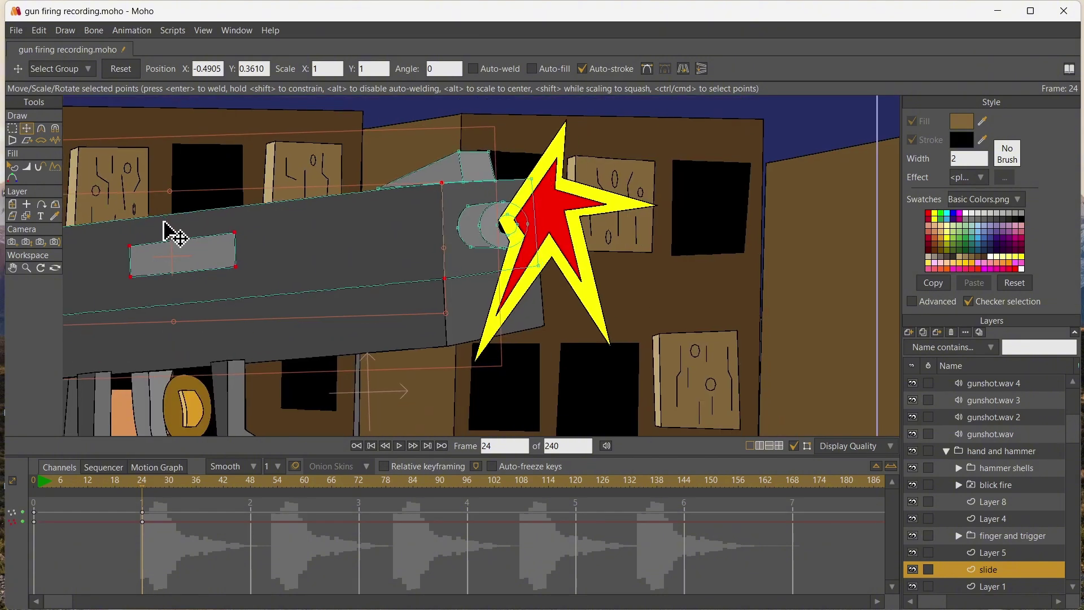
left_click(13, 268)
left_click_drag(186, 164, 412, 164)
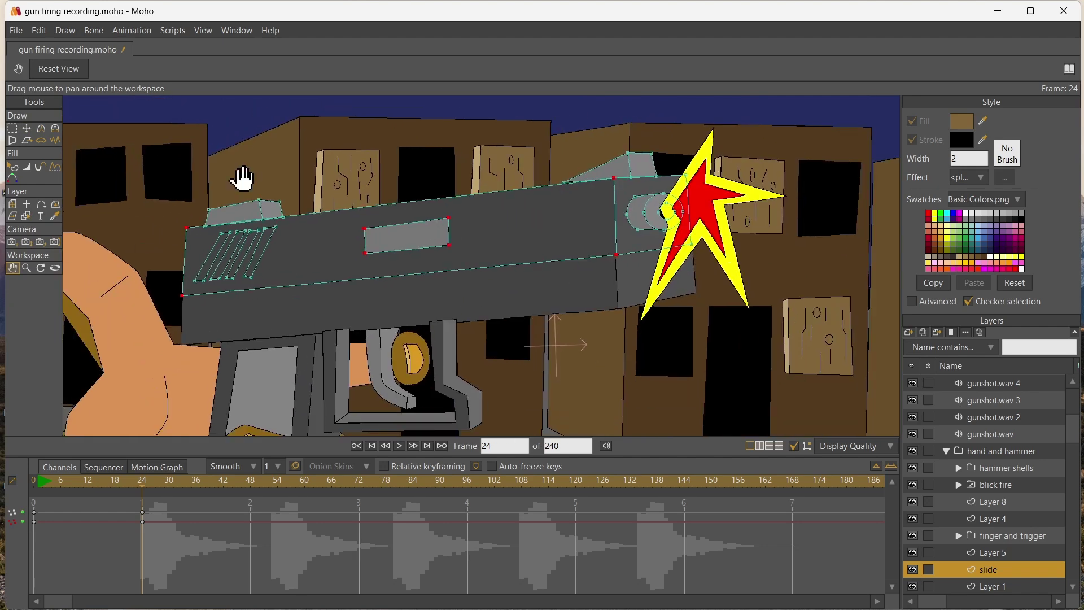
left_click(14, 129)
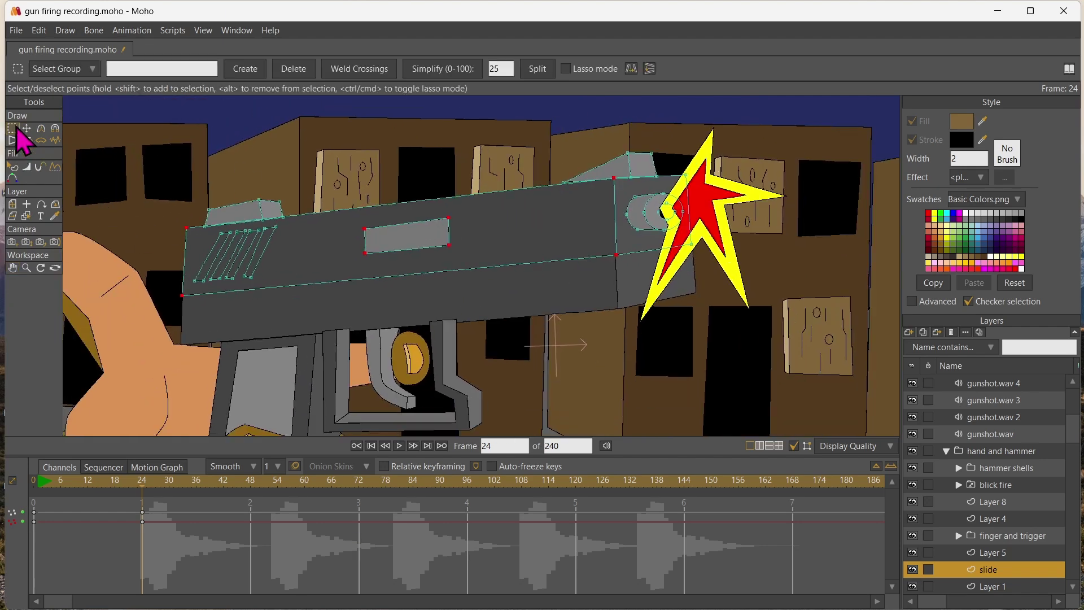
left_click_drag(141, 127, 769, 346)
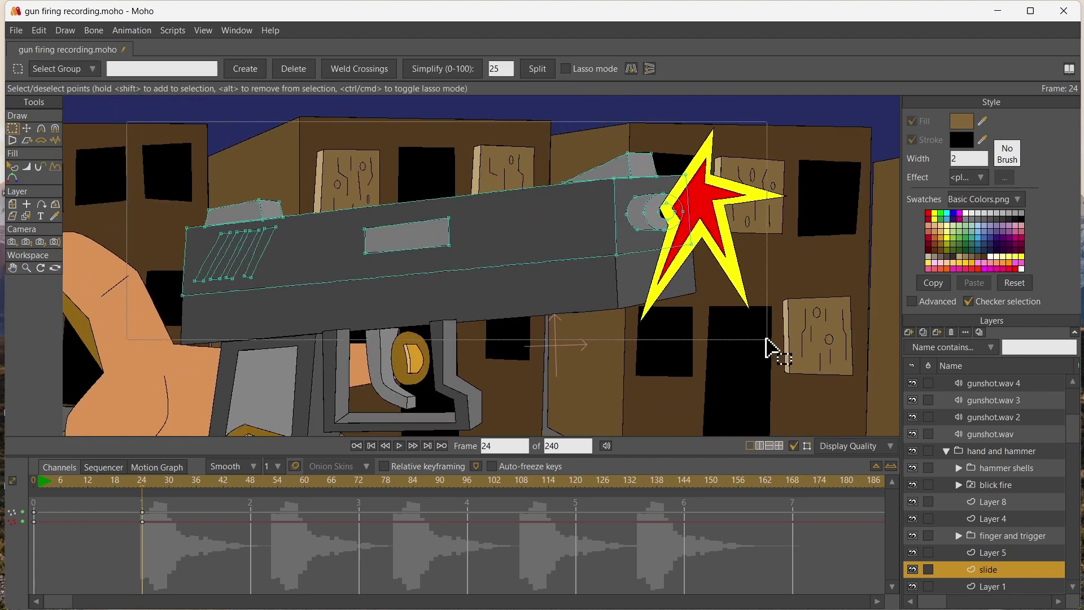
left_click(27, 128)
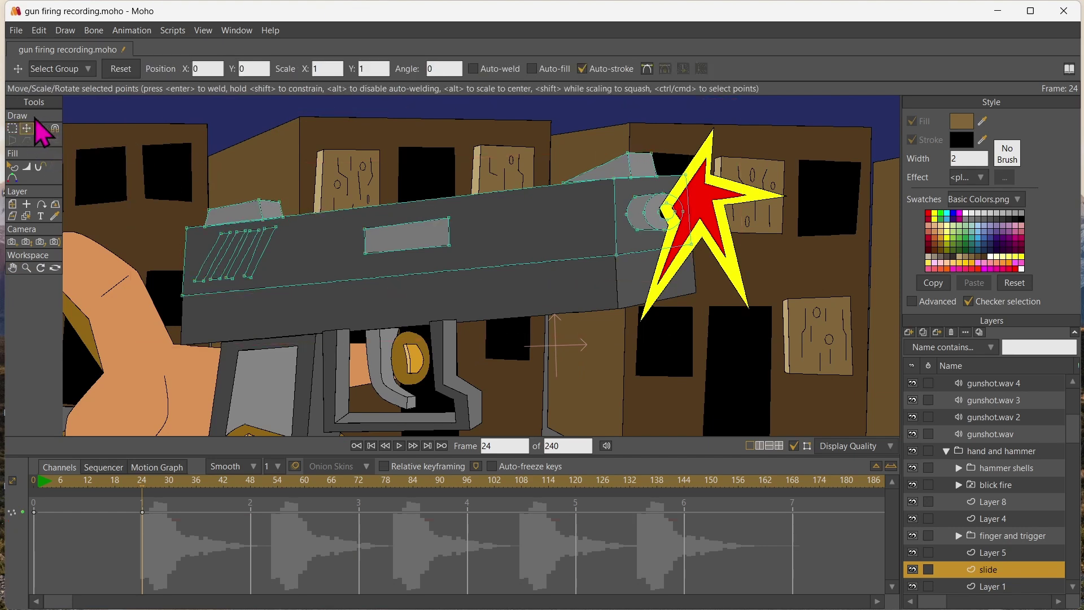
left_click(12, 128)
left_click_drag(113, 145, 734, 327)
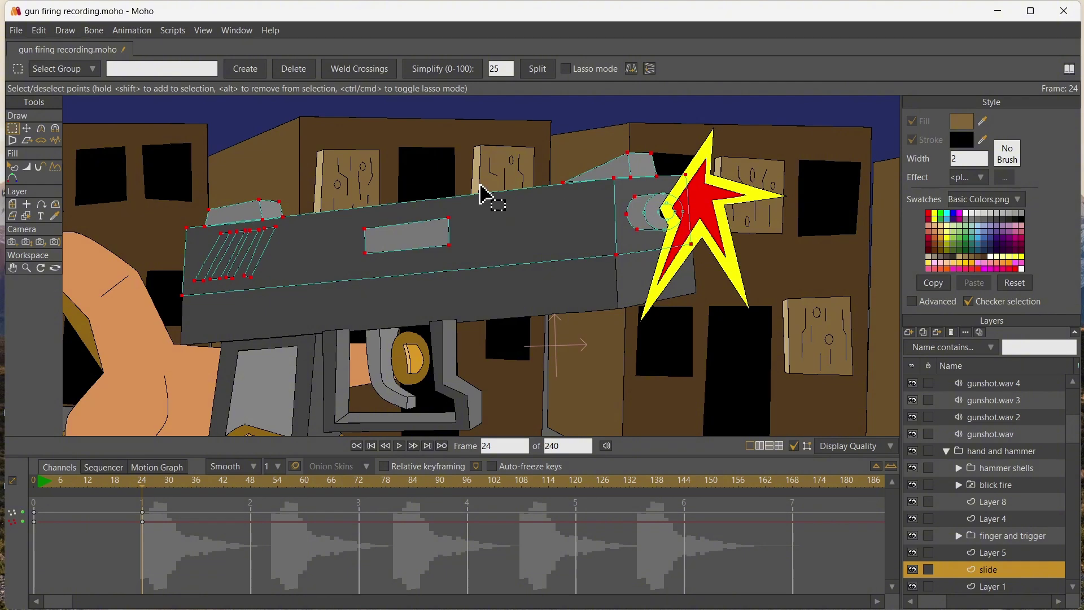
left_click(27, 128)
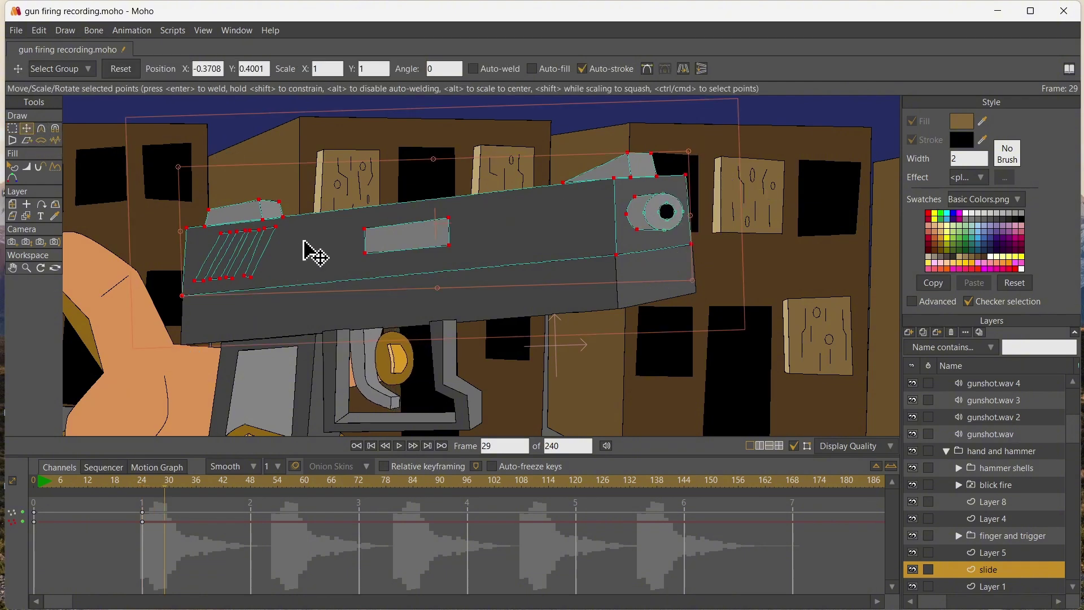
- Pull the selected slide points straight back at frame 29 and return them forward at frame 34
left_click_drag(349, 198, 311, 200)
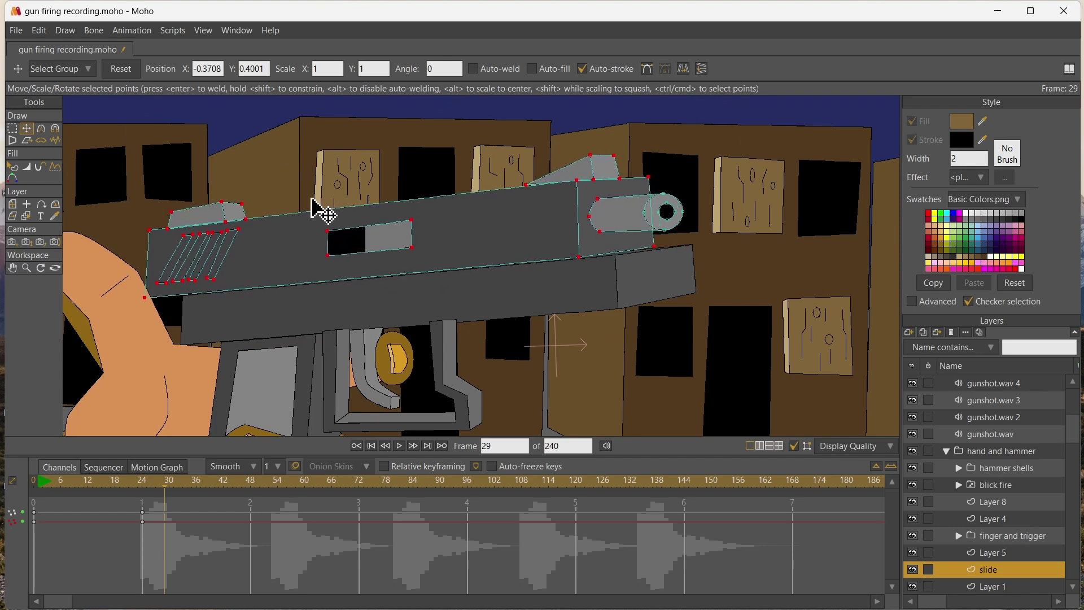
key("Right")
key("Right")
key("Right")
key("Right")
key("Right")
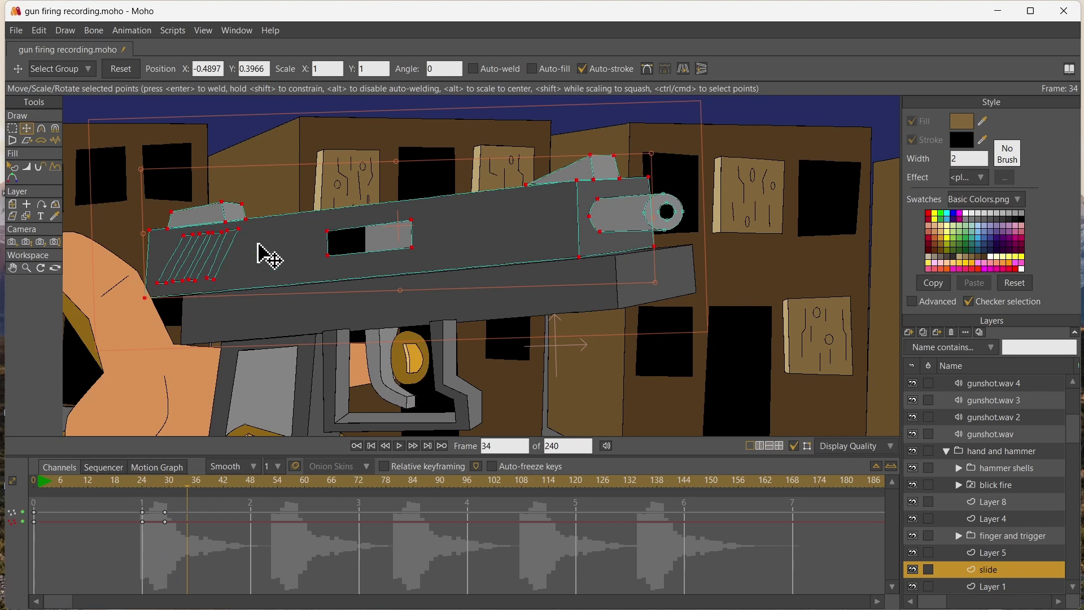
left_click_drag(259, 245, 293, 243)
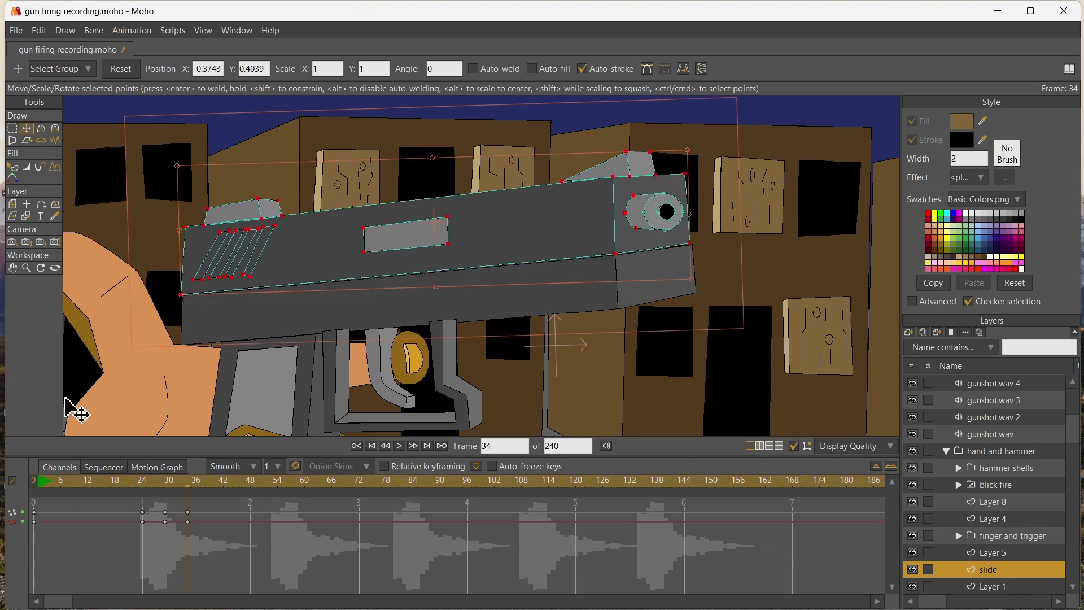
- Copy the three slide keyframes, paste them at frames 53 and 79, the fourth gunshot and frame 133, and return to frame 0
left_click_drag(133, 504, 208, 536)
left_click(273, 489)
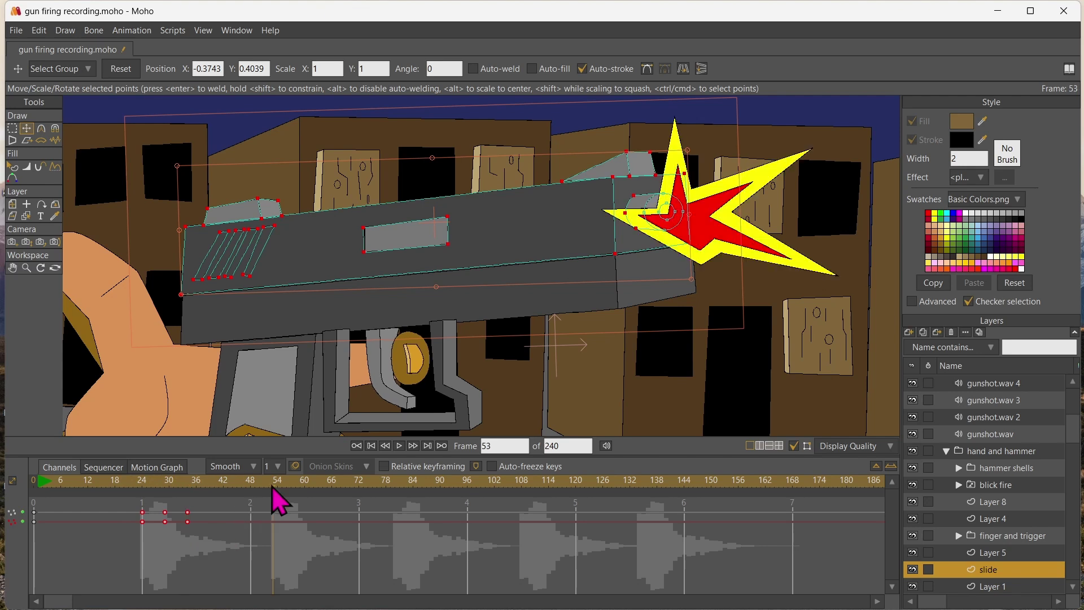
key("ctrl+v")
left_click(392, 489)
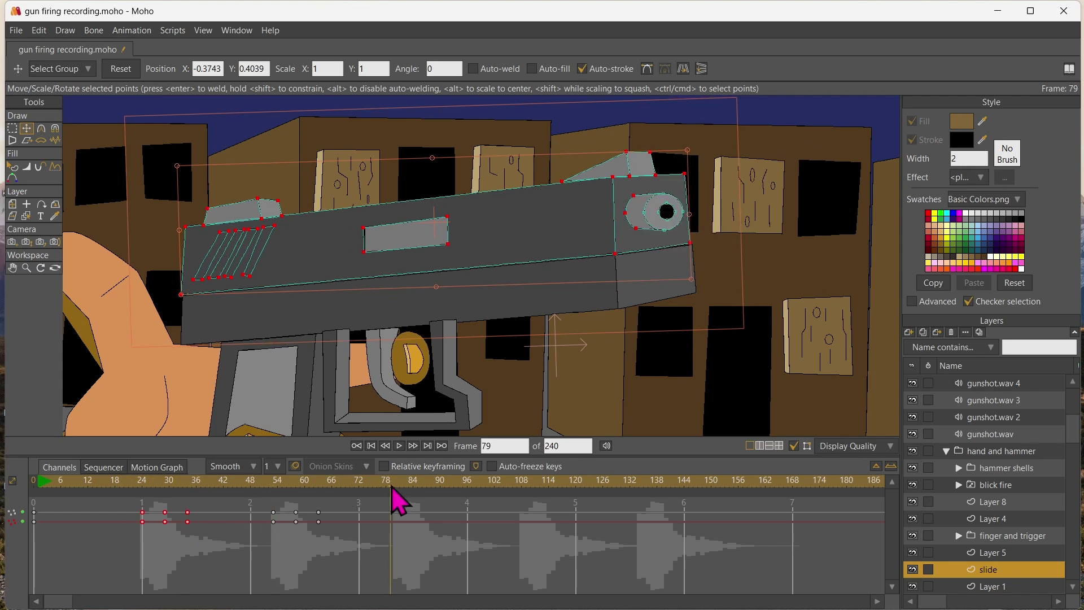
key("ctrl+v")
left_click(519, 487)
key("ctrl+v")
left_click(637, 487)
key("ctrl+v")
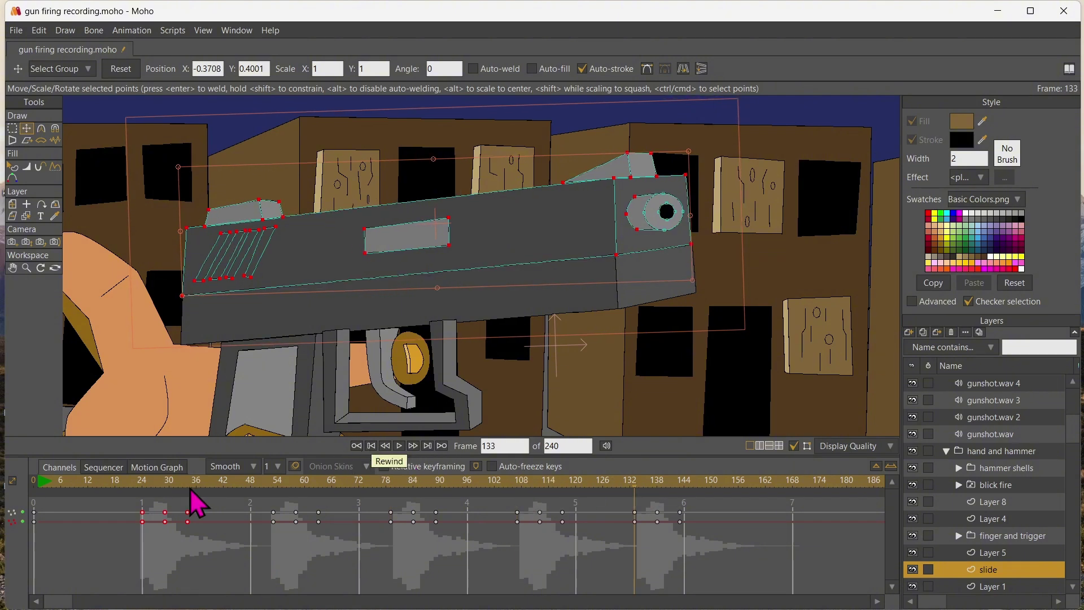
left_click_drag(84, 487, 36, 508)
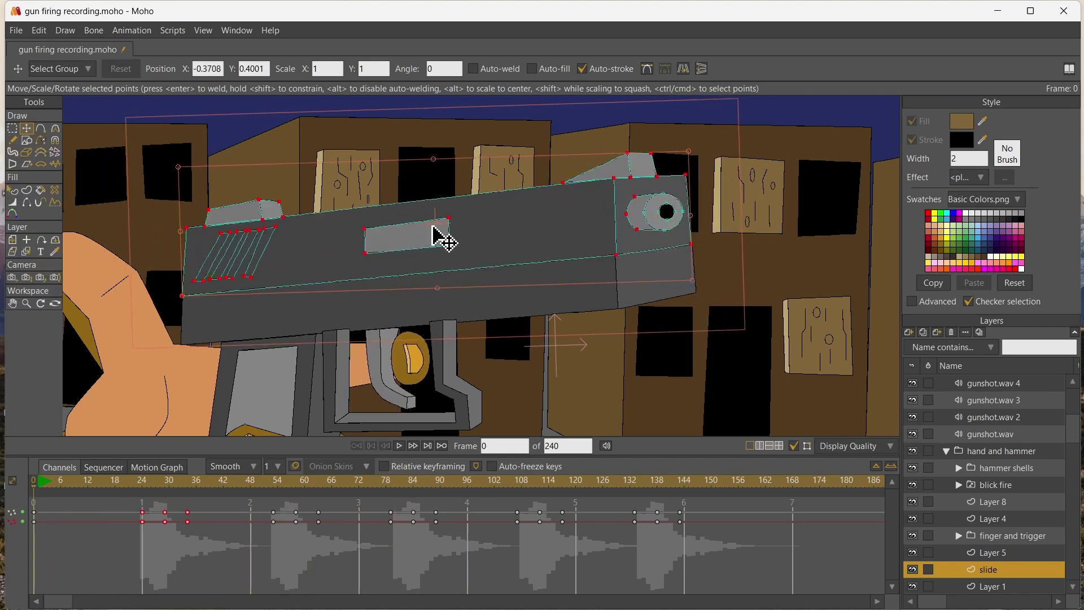
- At frame 24, switch the shell 1 layer inside the hammer shells group from no shell to shell
left_click(141, 481)
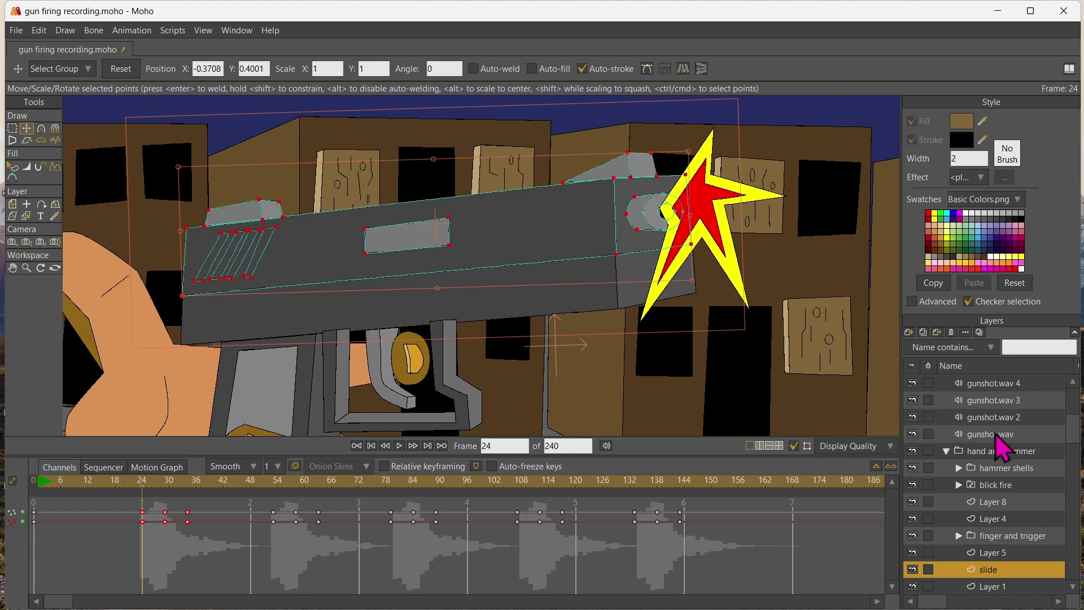
scroll(995, 433, "up", 1)
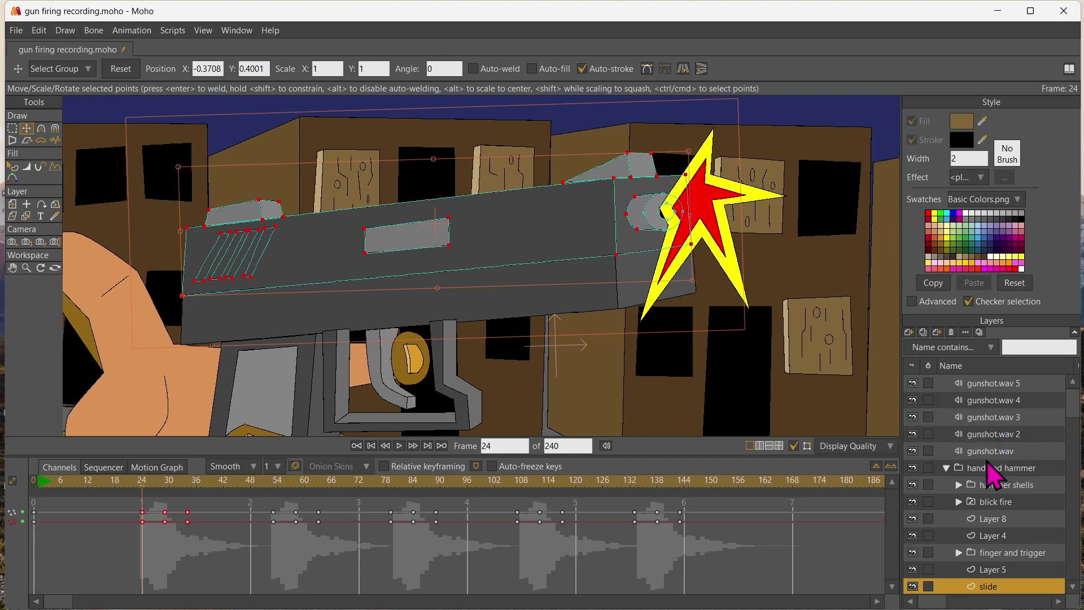
scroll(987, 511, "down", 2)
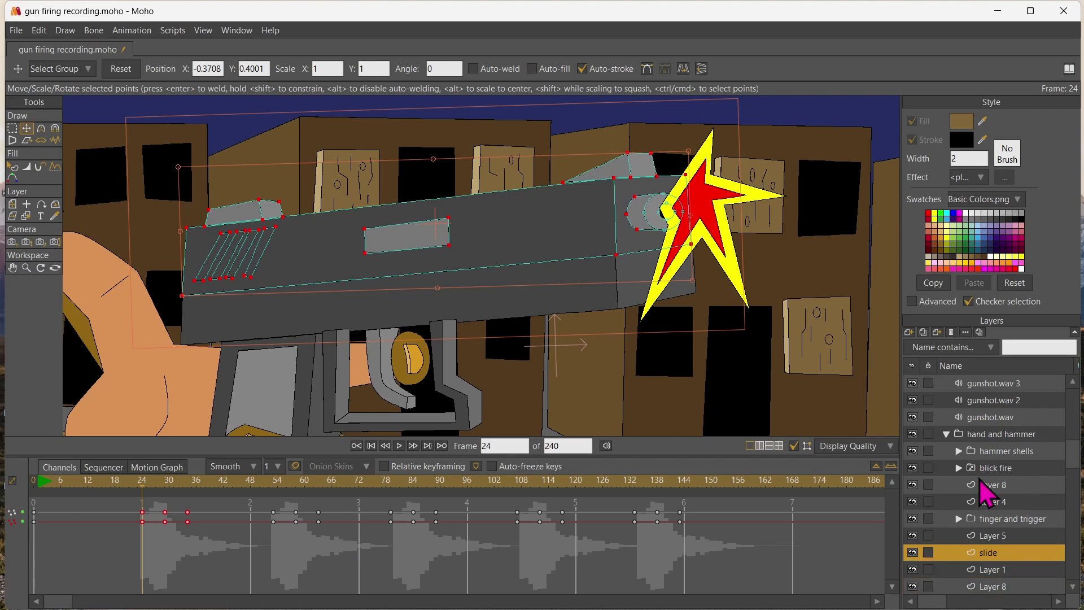
left_click(958, 451)
scroll(995, 497, "down", 3)
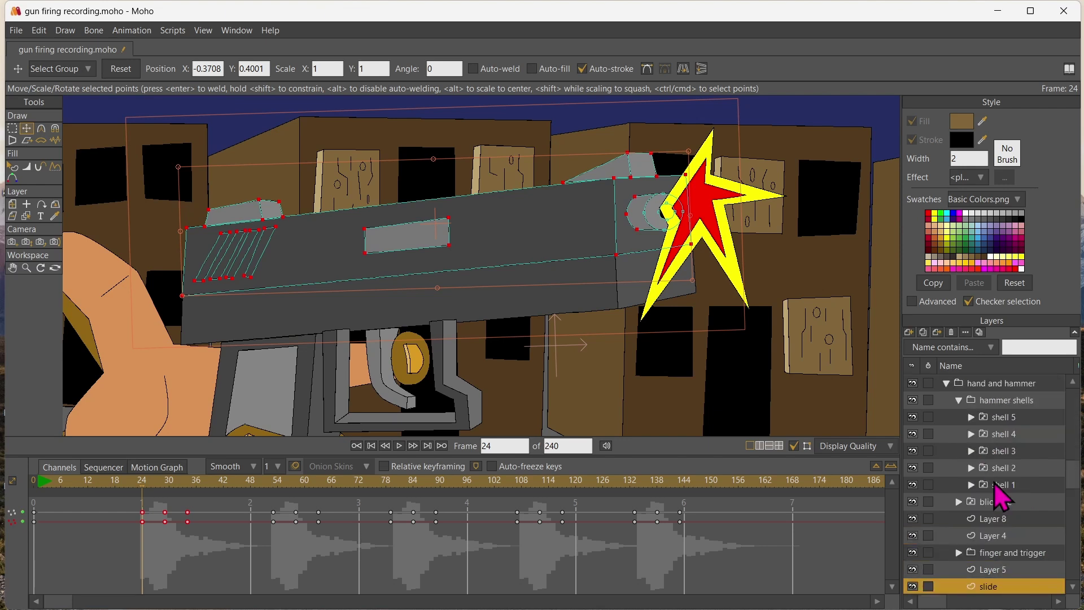
left_click(995, 484)
right_click(1000, 497)
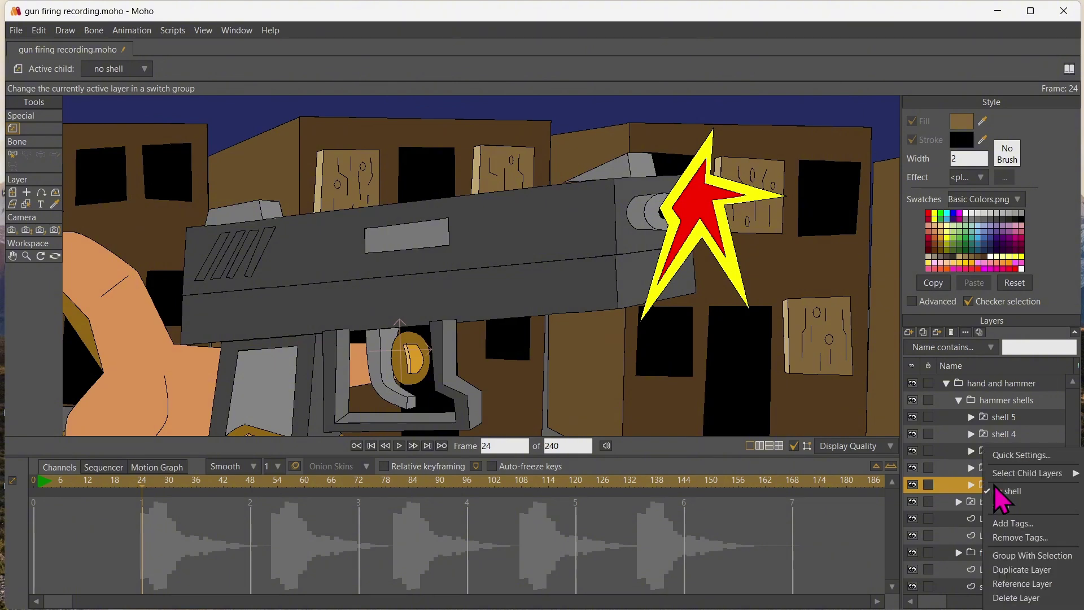
left_click(994, 499)
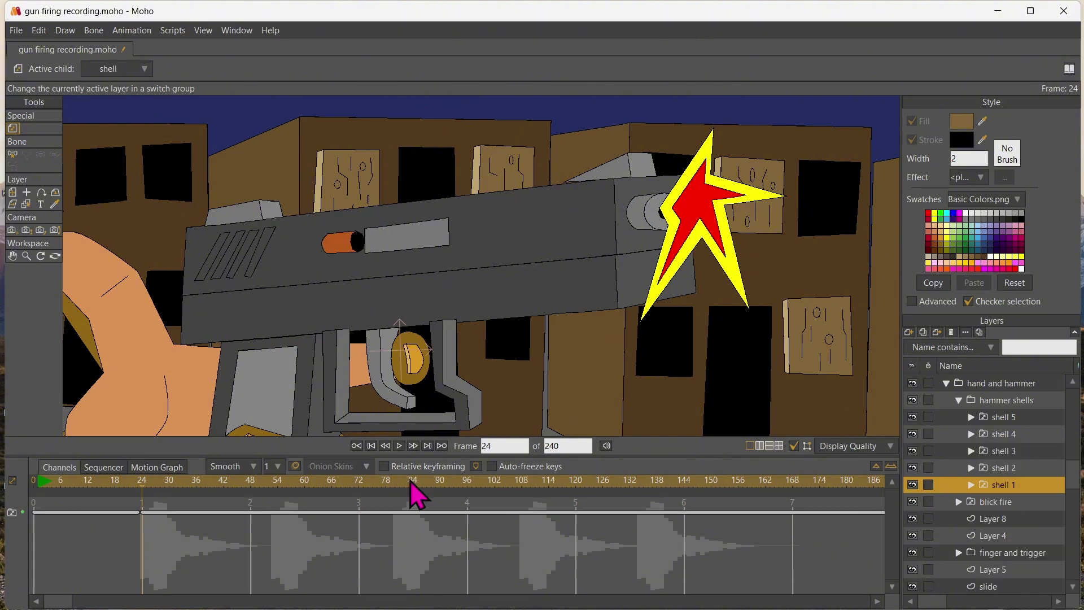
- Key shell 1's shell layer at frame 24 and move it up off the frame around frame 35, to about X -0.69, Y 0.90
mouse_move(146, 487)
left_mouse_down()
mouse_move(171, 487)
mouse_move(143, 487)
mouse_move(155, 487)
mouse_move(148, 499)
left_mouse_up()
left_click(13, 193)
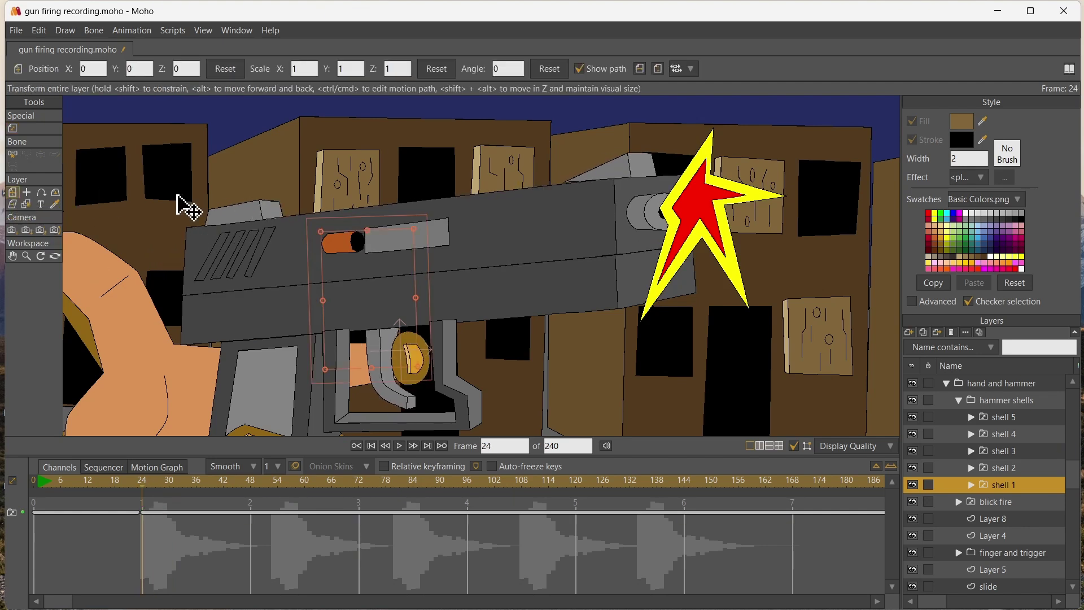
left_click(972, 484)
left_click(1008, 519)
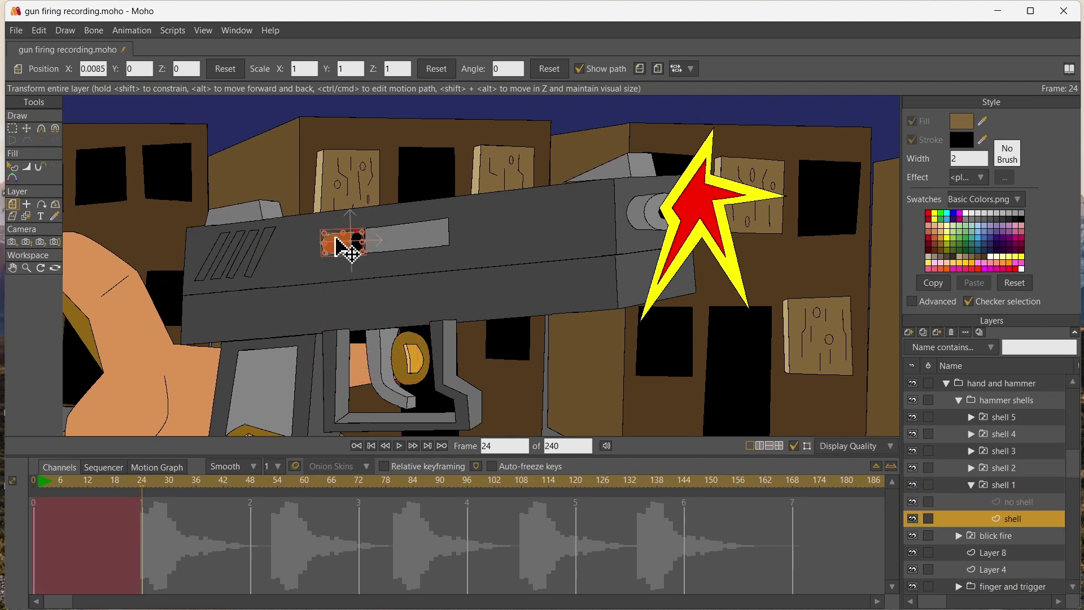
scroll(225, 283, "down", 3)
left_click(12, 268)
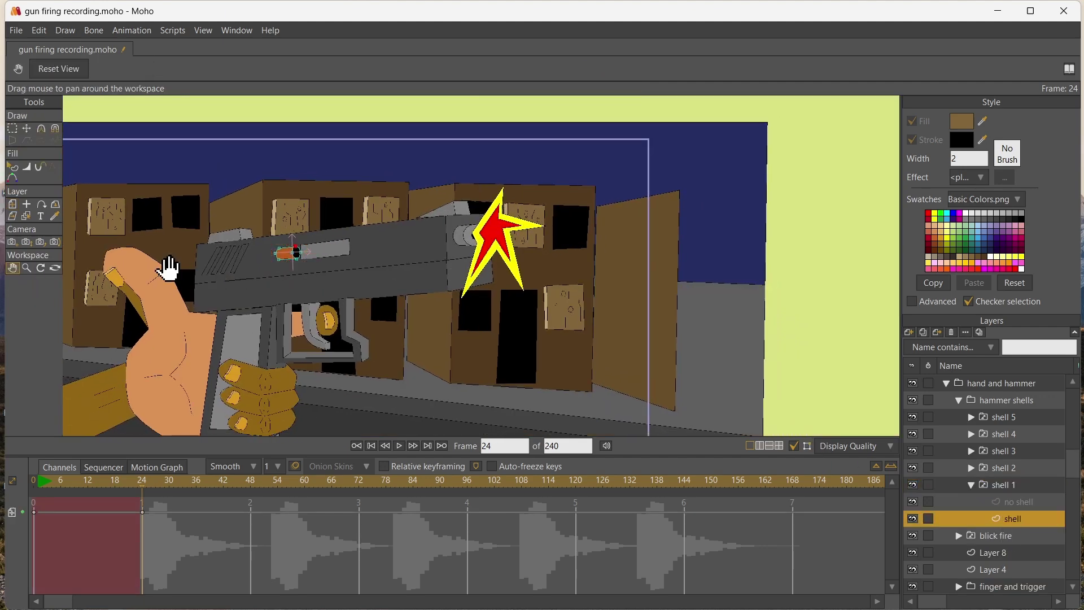
left_click_drag(169, 268, 380, 285)
left_click(12, 205)
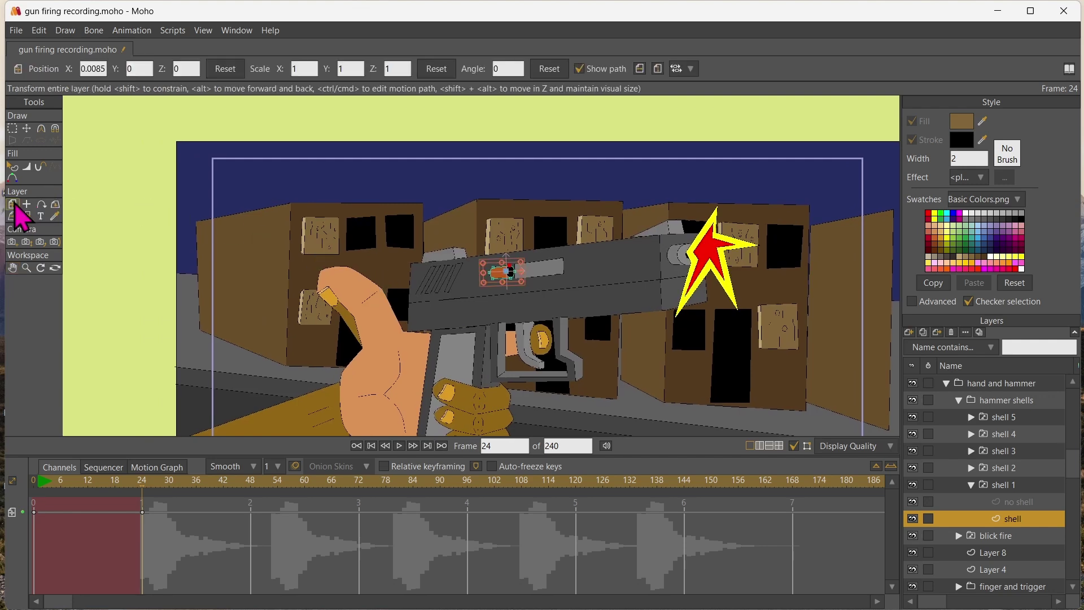
left_click(189, 490)
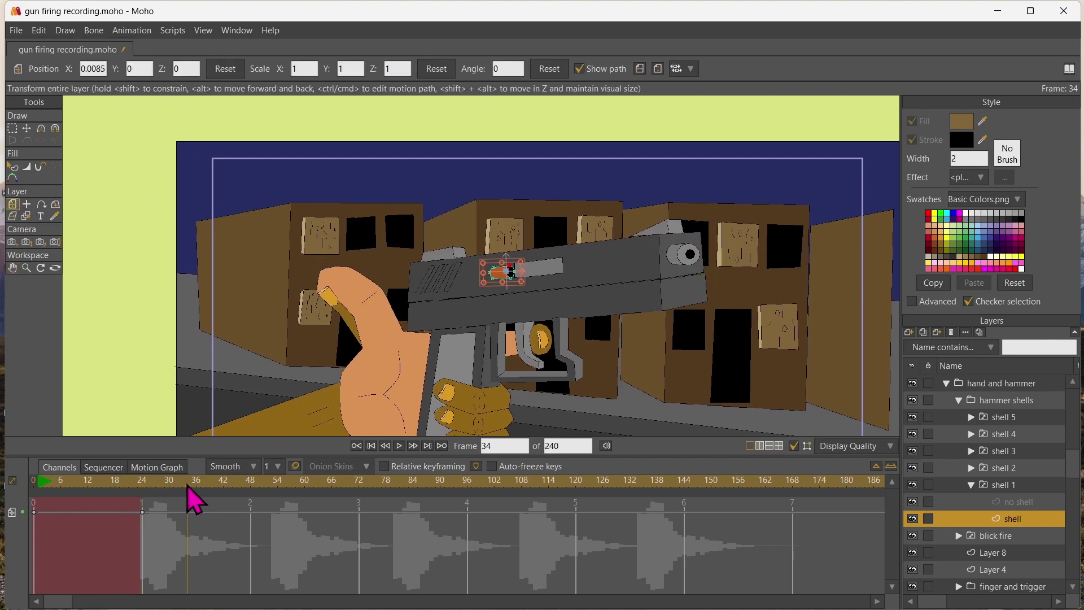
left_click_drag(275, 219, 278, 175)
- At frame 53, switch the shell 2 layer from no shell to shell
left_click_drag(191, 490, 278, 506)
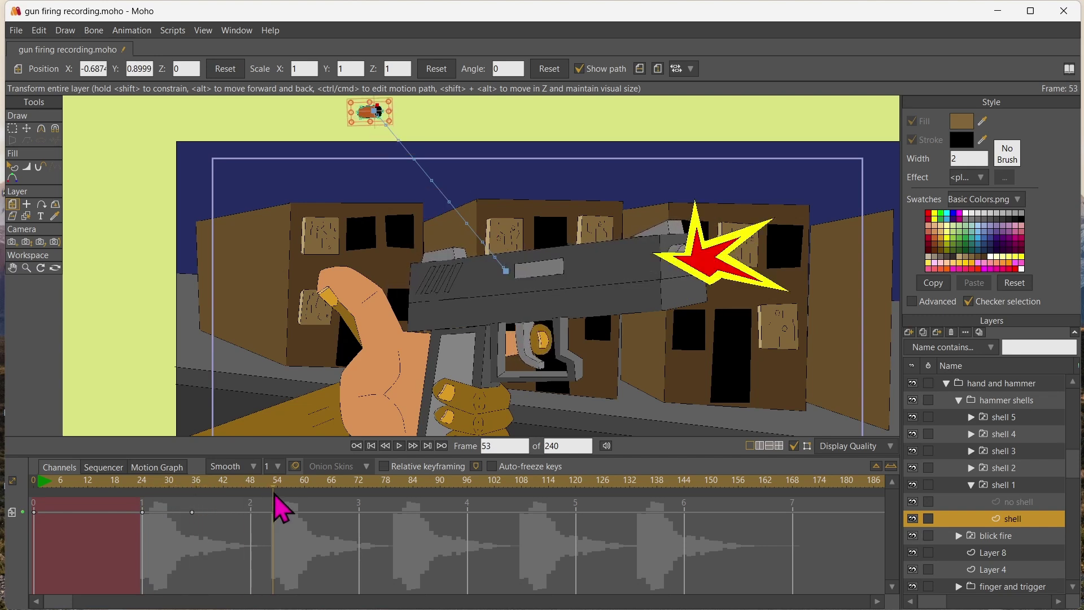
left_click(1006, 467)
right_click(1007, 469)
left_click(1010, 519)
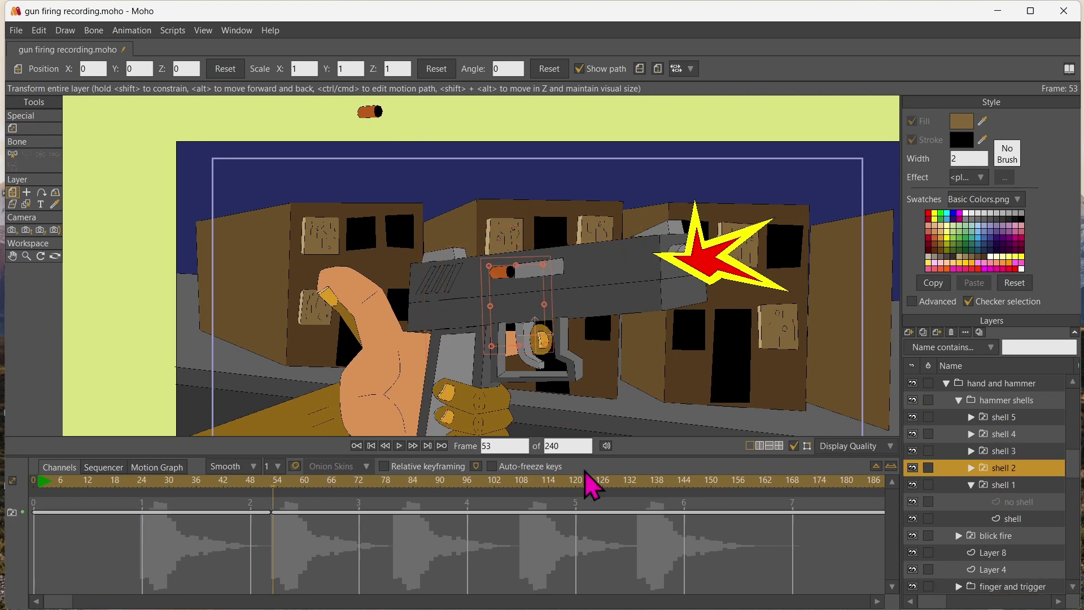
- Key shell 2's shell layer at frame 53 and move it to about X -1.68, Y 0.53 at frame 63
left_click(971, 467)
left_click(1012, 502)
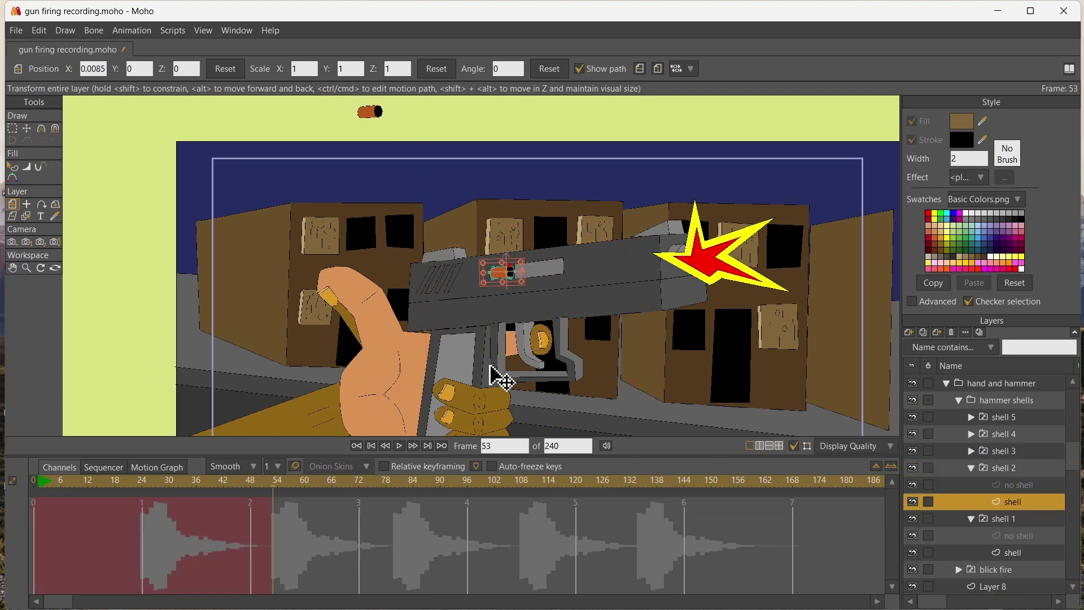
left_click_drag(501, 280, 503, 279)
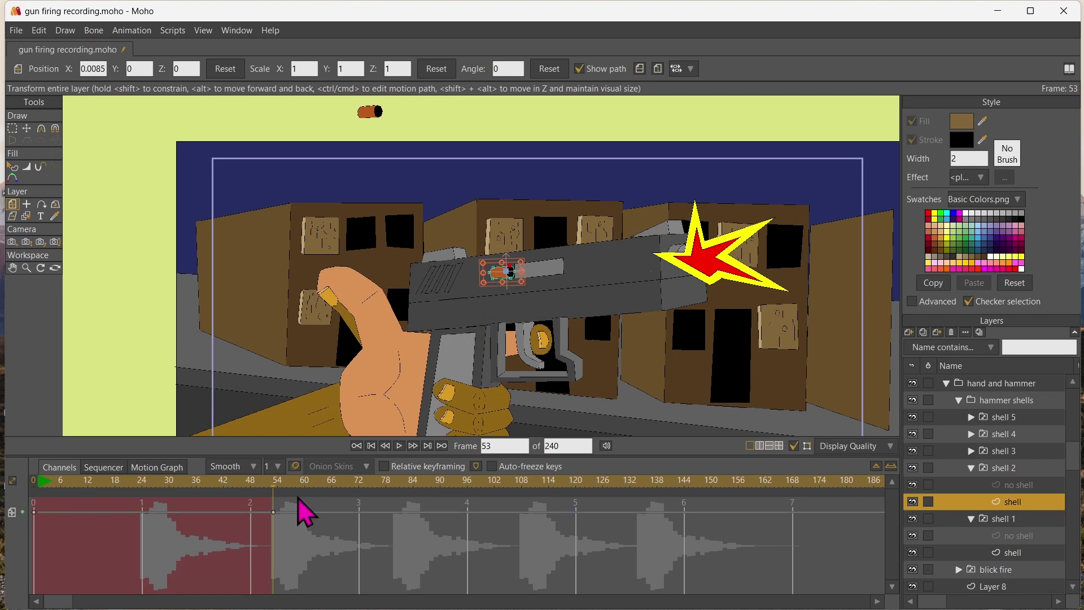
left_click(318, 485)
left_click_drag(423, 314, 110, 228)
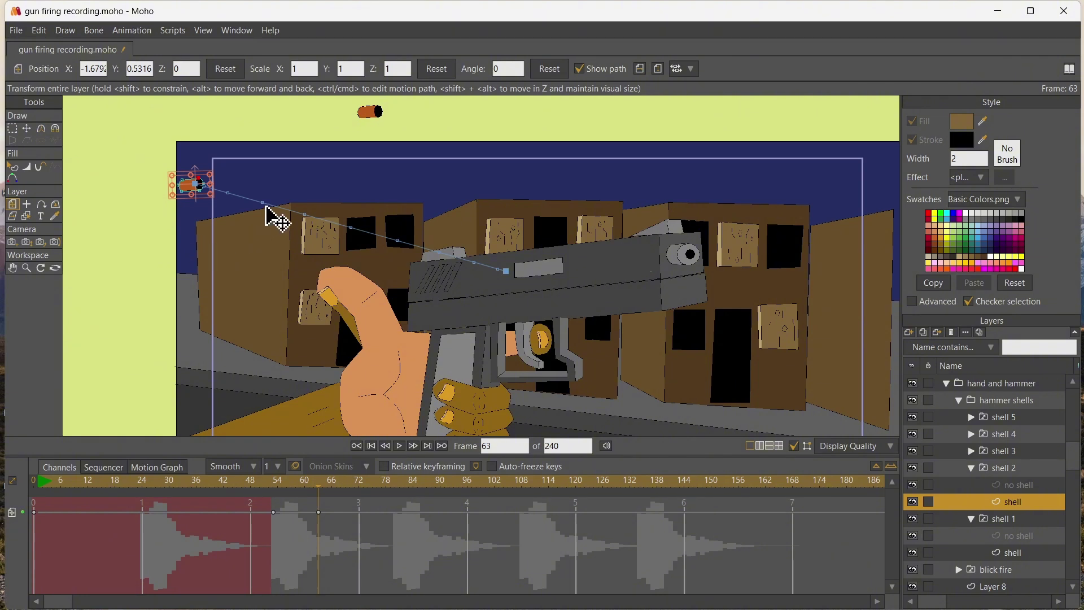
- Bend shell 2's motion path into an upward arc at three intermediate points, and go to frame 80
left_click_drag(263, 202, 285, 189)
left_click_drag(362, 212, 384, 208)
left_click_drag(464, 250, 458, 240)
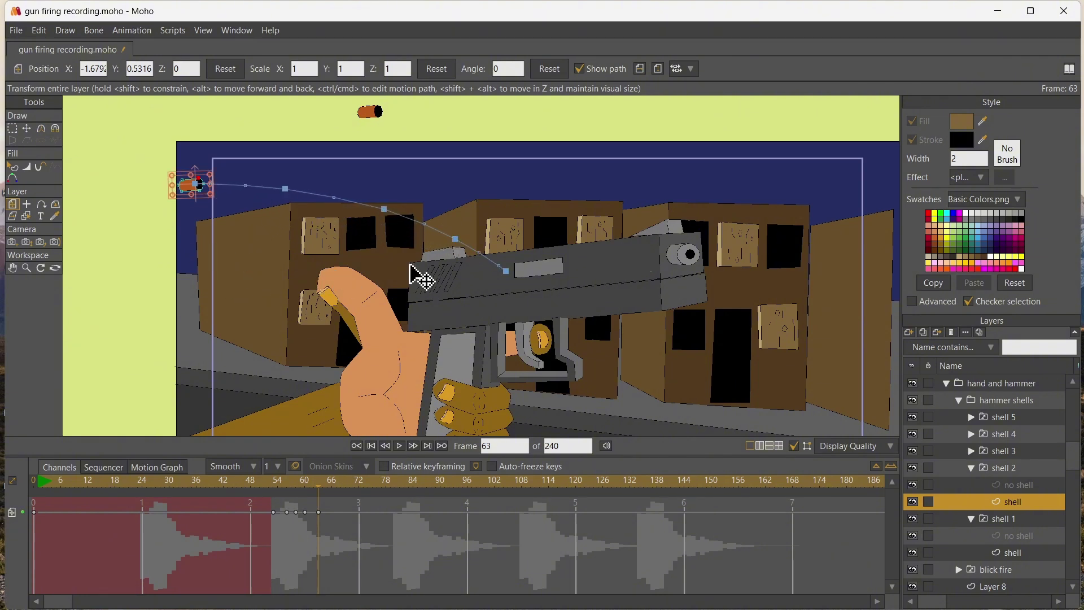
left_click(397, 485)
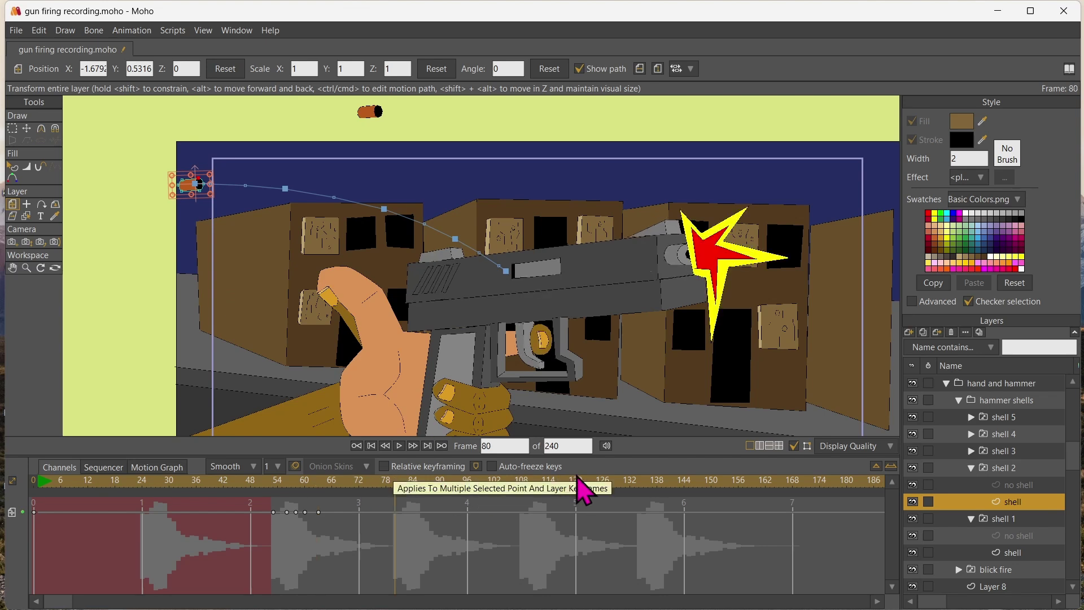
- At frame 80, switch the shell 3 layer from no shell to shell
left_click(970, 451)
left_click(978, 450)
right_click(978, 450)
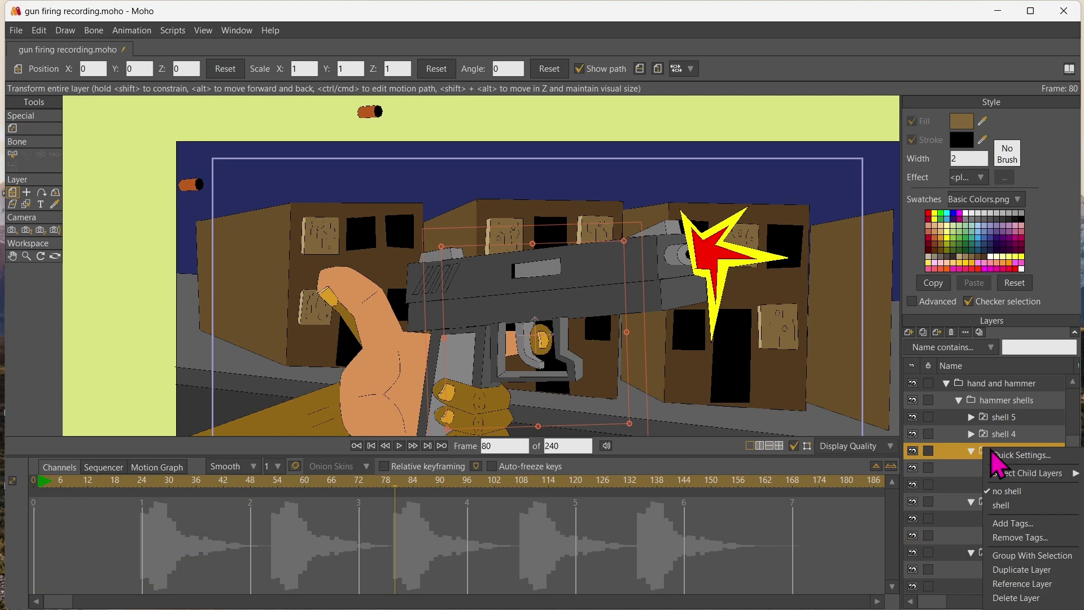
left_click(1002, 505)
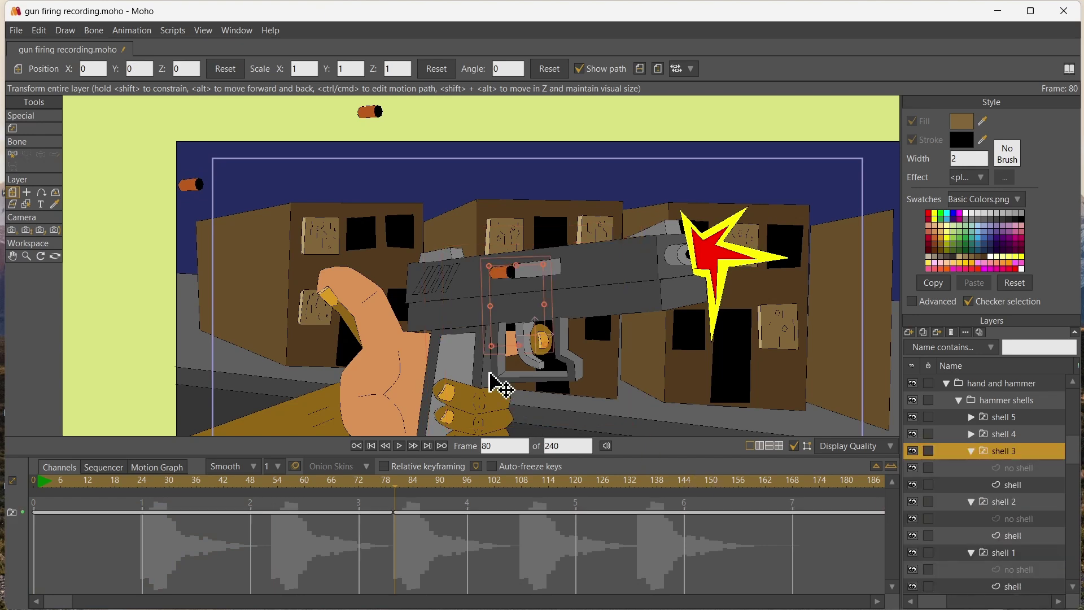
- Key shell 3's shell layer at frame 80 and move it to about X -1.23, Y 0.84 at frame 89
left_click(1011, 486)
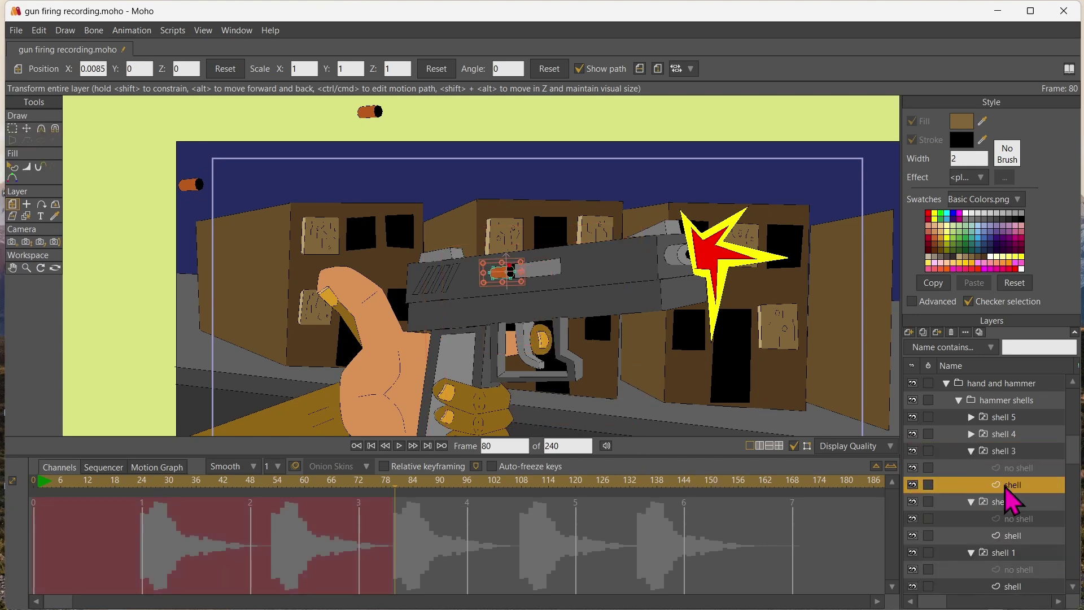
left_click_drag(510, 279, 511, 280)
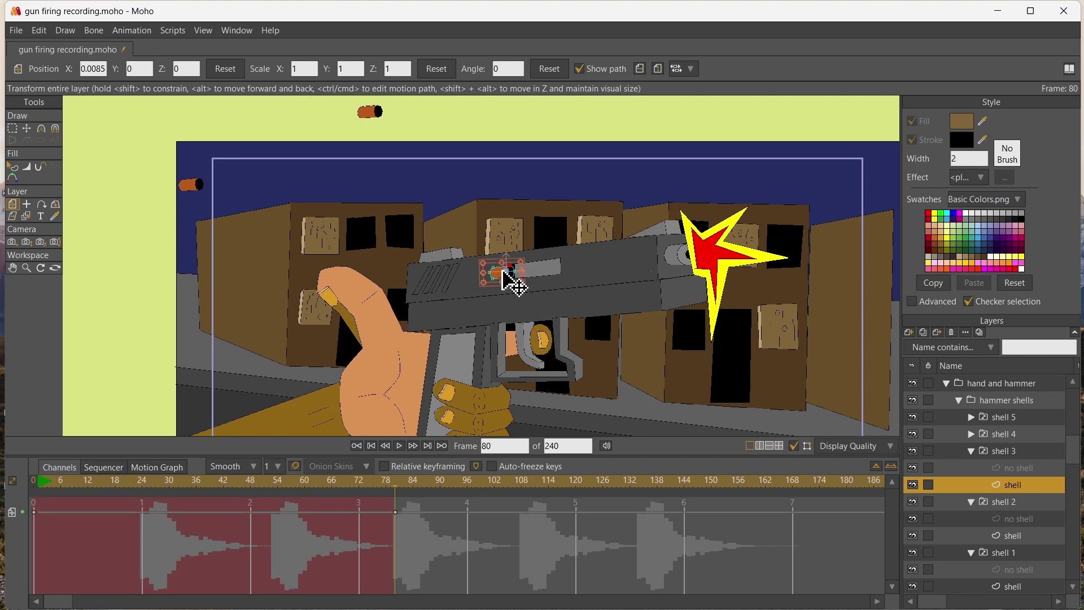
left_click(436, 481)
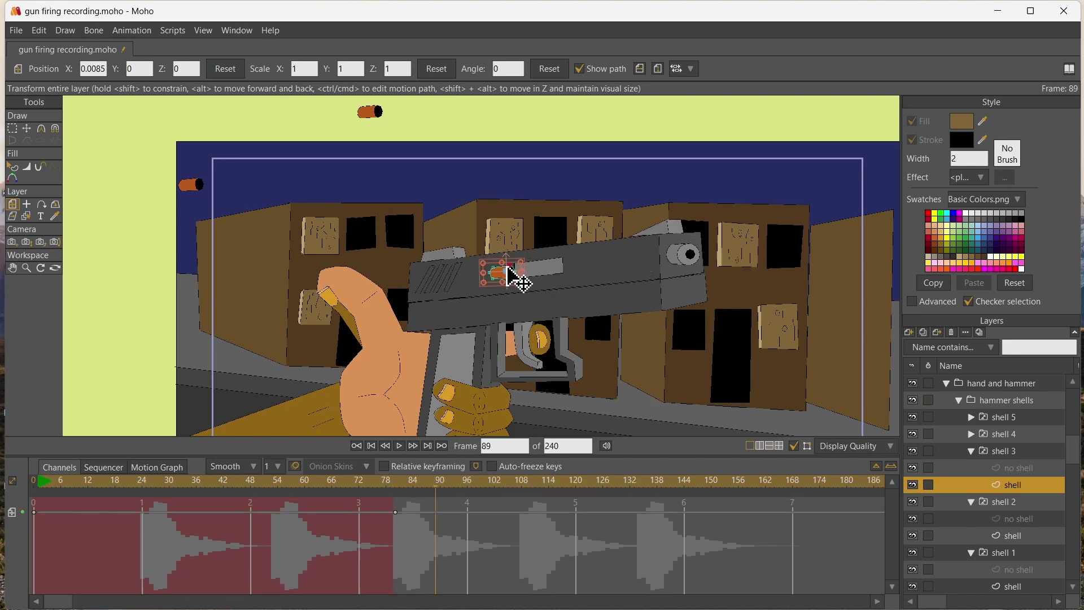
left_click_drag(510, 270, 281, 122)
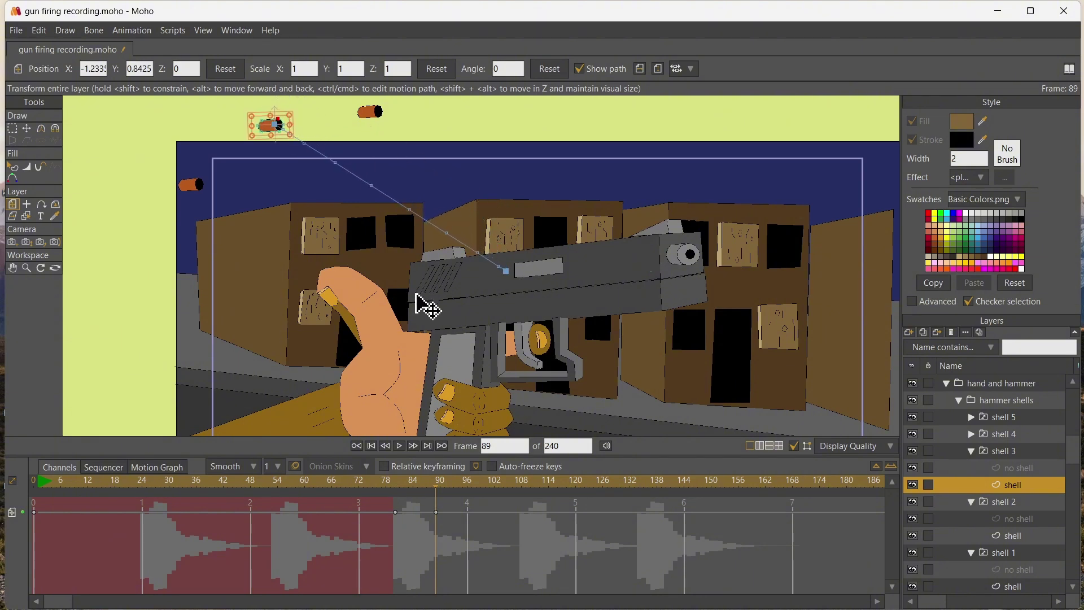
- At frame 108, switch the shell 4 layer from no shell to shell
left_click_drag(512, 486, 521, 484)
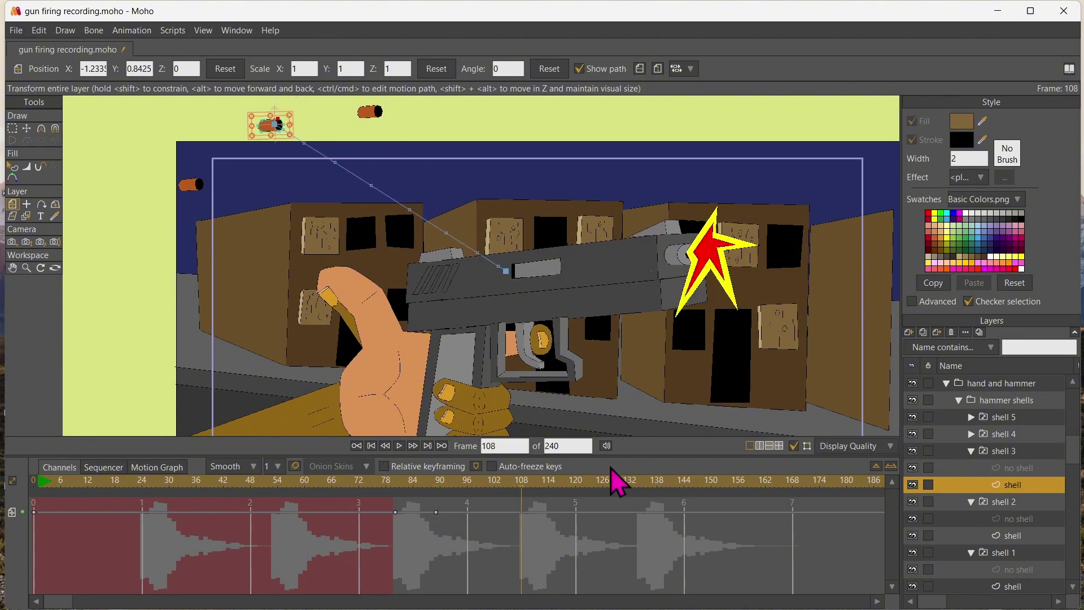
right_click(993, 434)
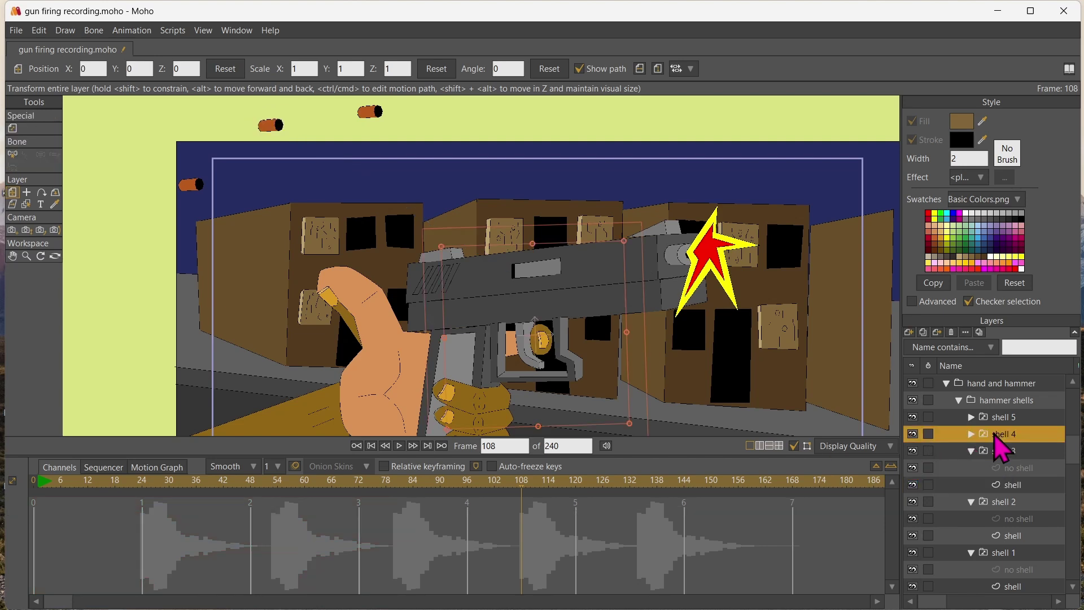
left_click(1009, 490)
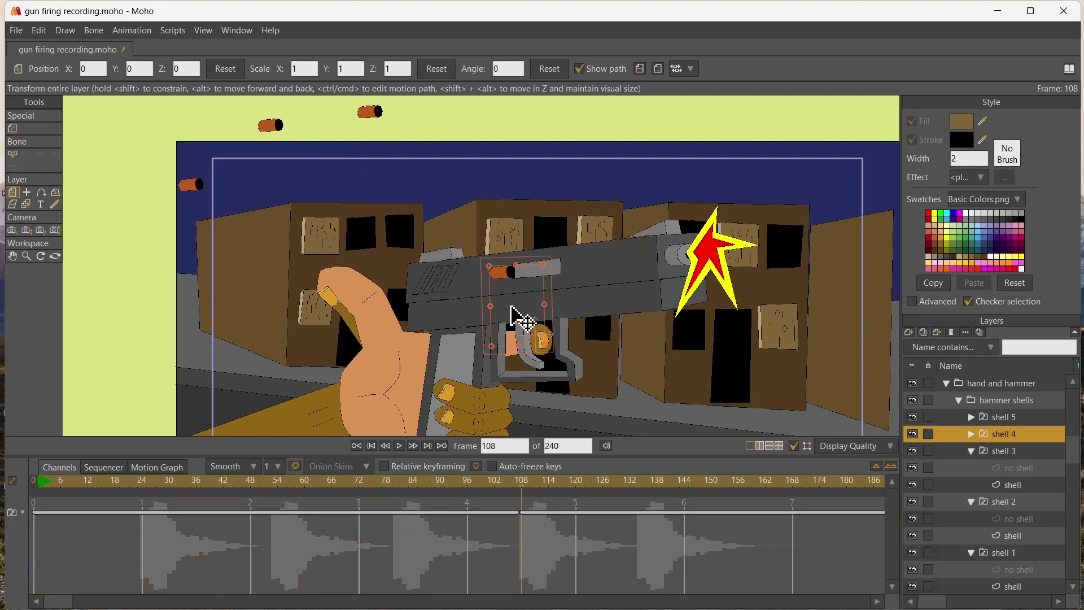
- Key shell 4's shell layer at frame 108 and move it to about X -0.45, Y 0.81 at frame 116
left_click(971, 435)
left_click(1009, 469)
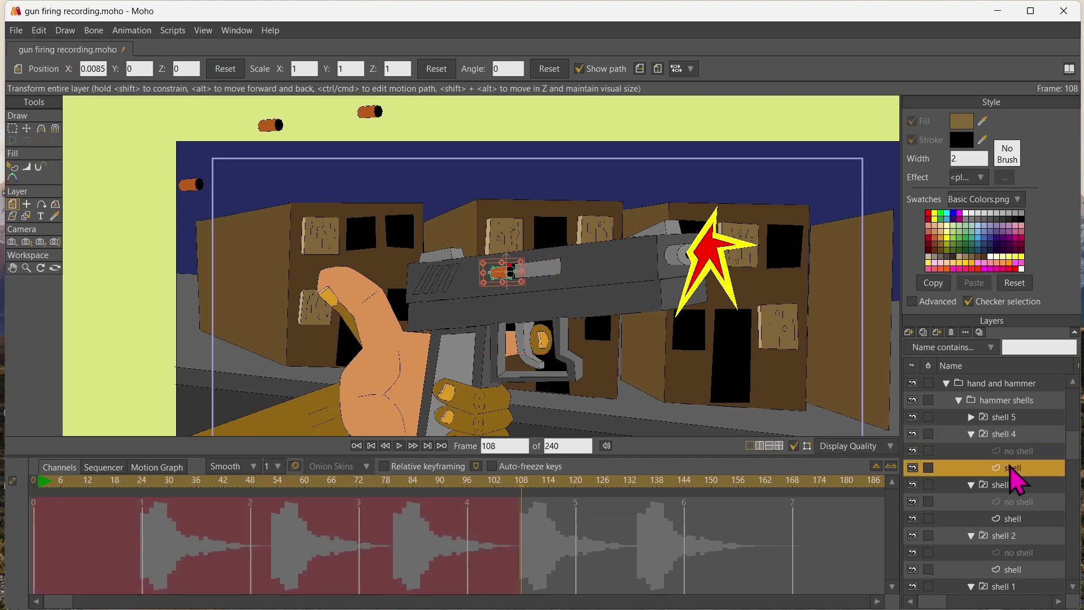
left_click_drag(520, 286, 520, 285)
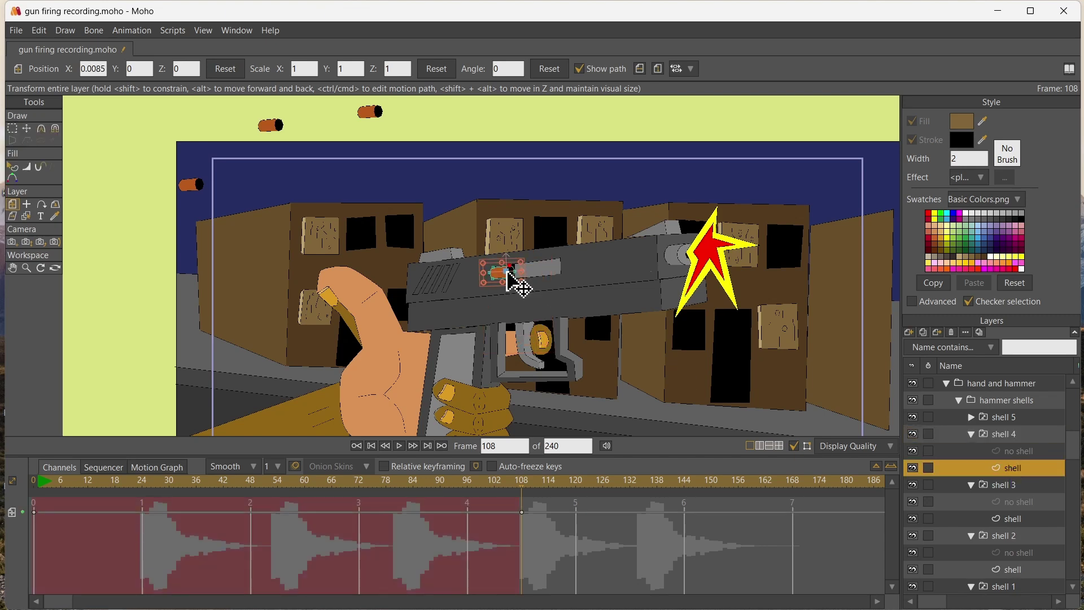
mouse_move(573, 497)
left_mouse_down()
mouse_move(543, 484)
mouse_move(558, 490)
left_mouse_up()
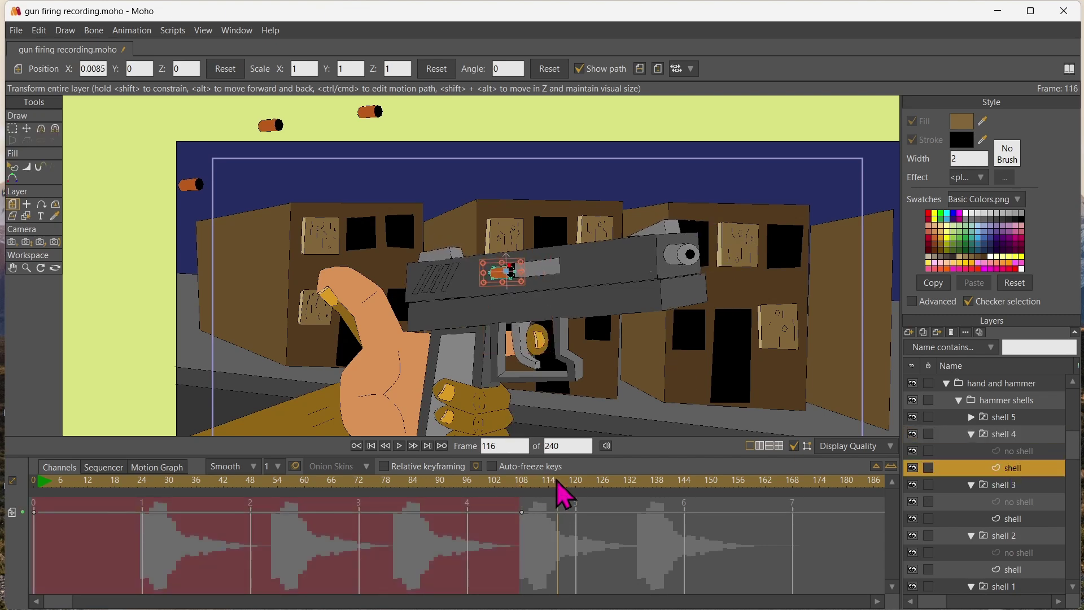
left_click_drag(498, 285, 423, 134)
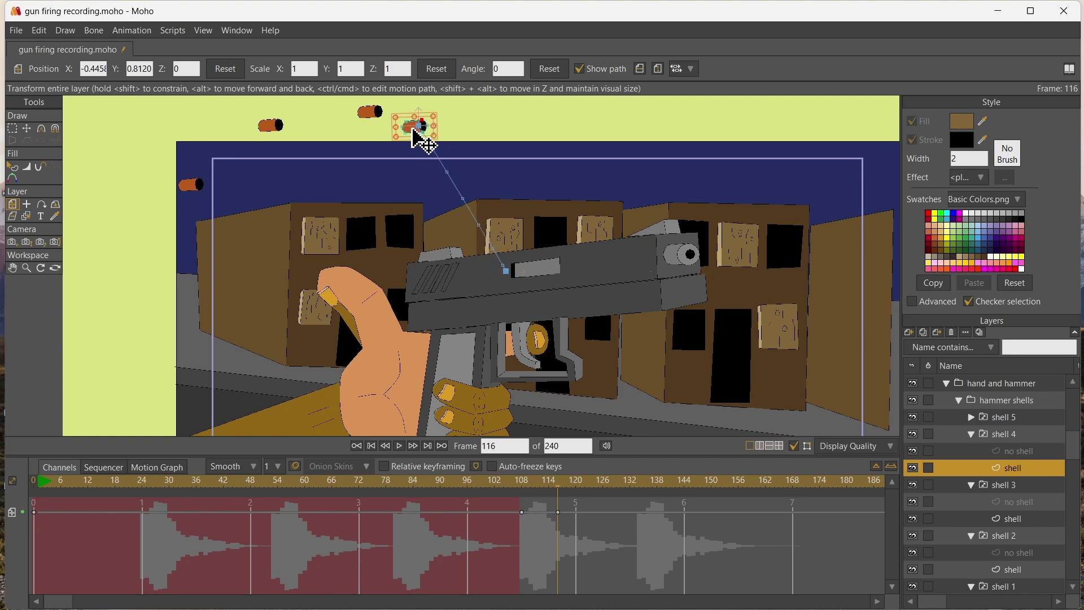
- At frame 134, switch the shell 5 layer from no shell to shell
left_click(638, 486)
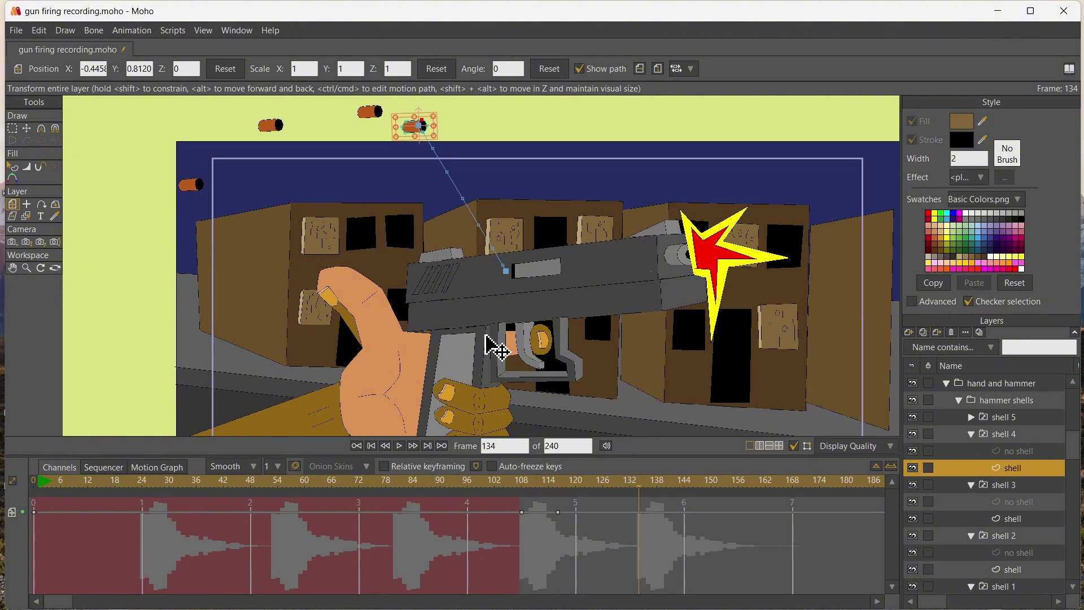
right_click(985, 418)
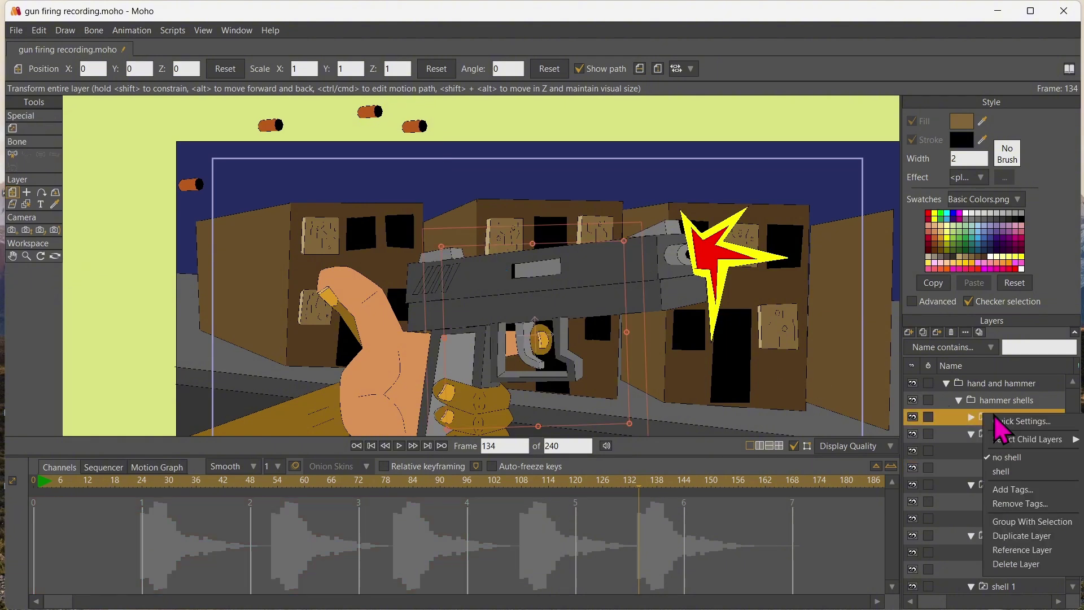
left_click(1002, 472)
- Key shell 5's shell layer at frame 134 and move it just above the camera frame's upper-left corner at frame 141
left_click(971, 417)
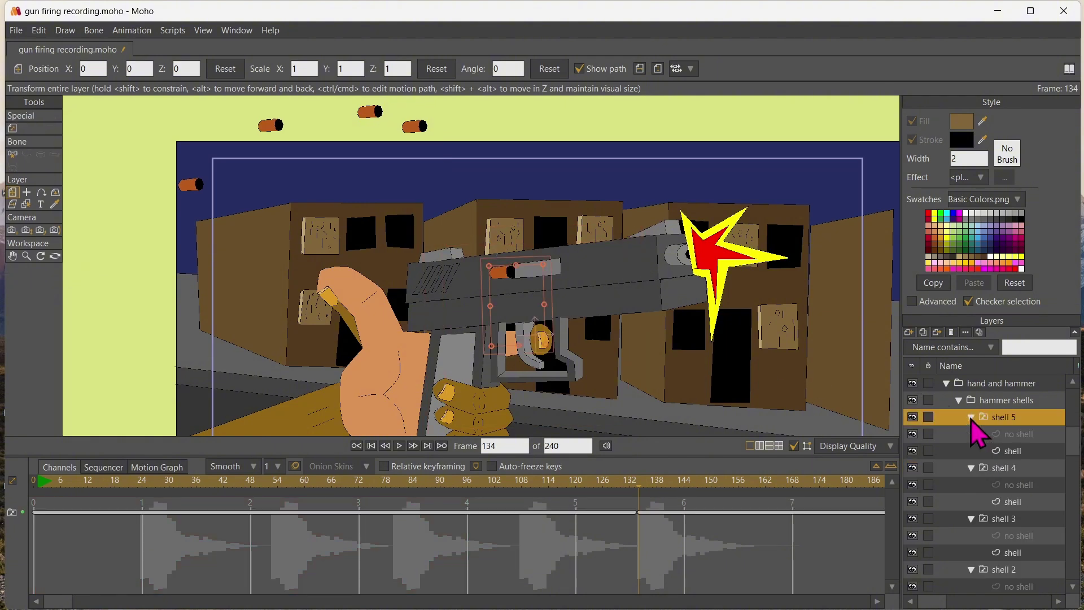
left_click(1012, 452)
left_click(539, 288)
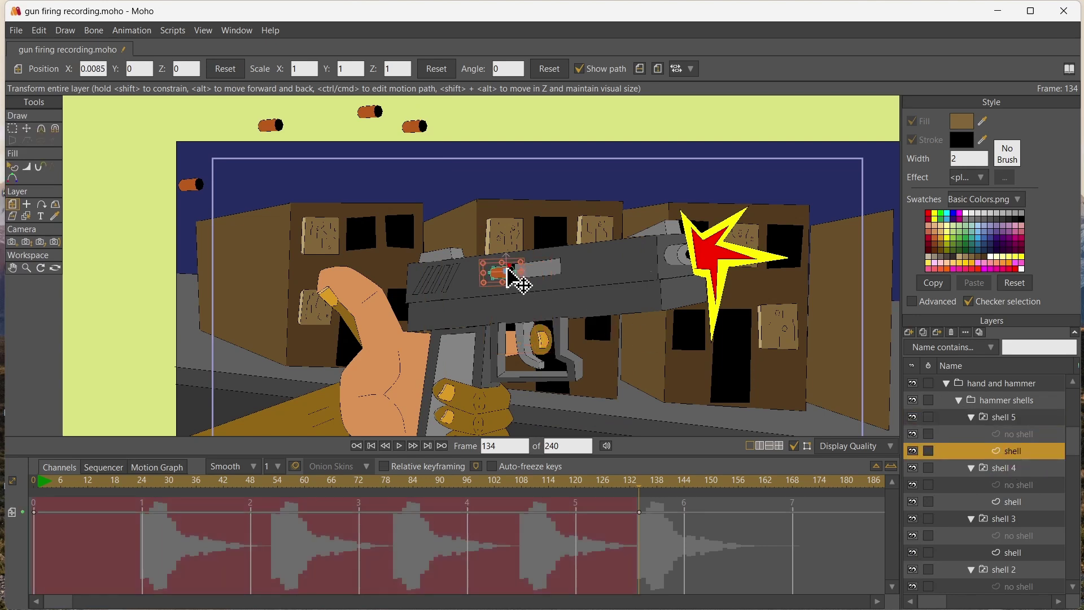
left_click_drag(648, 500, 672, 503)
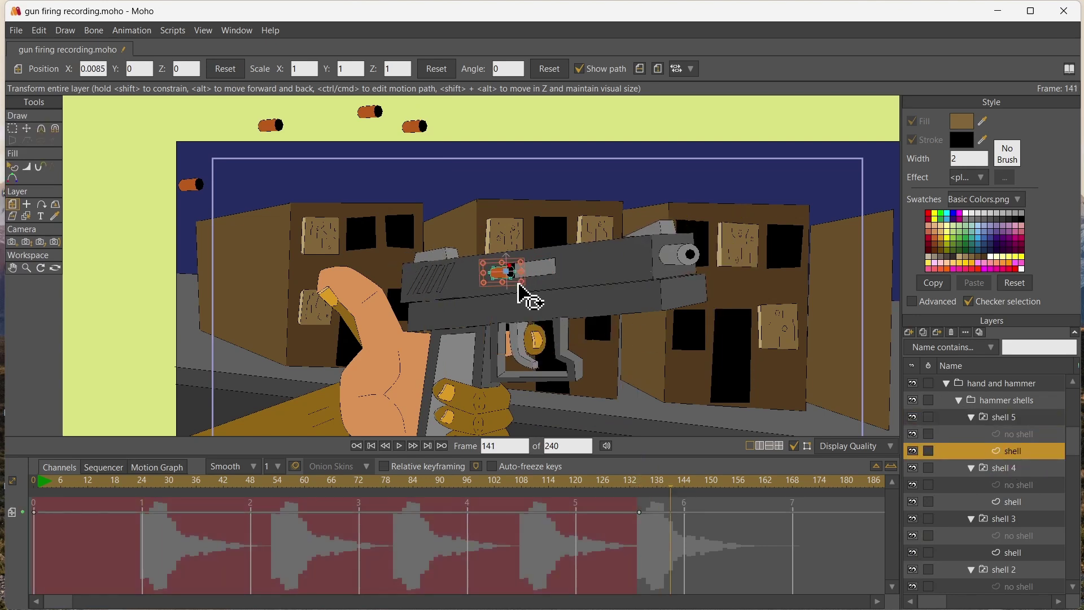
left_click_drag(511, 278, 212, 138)
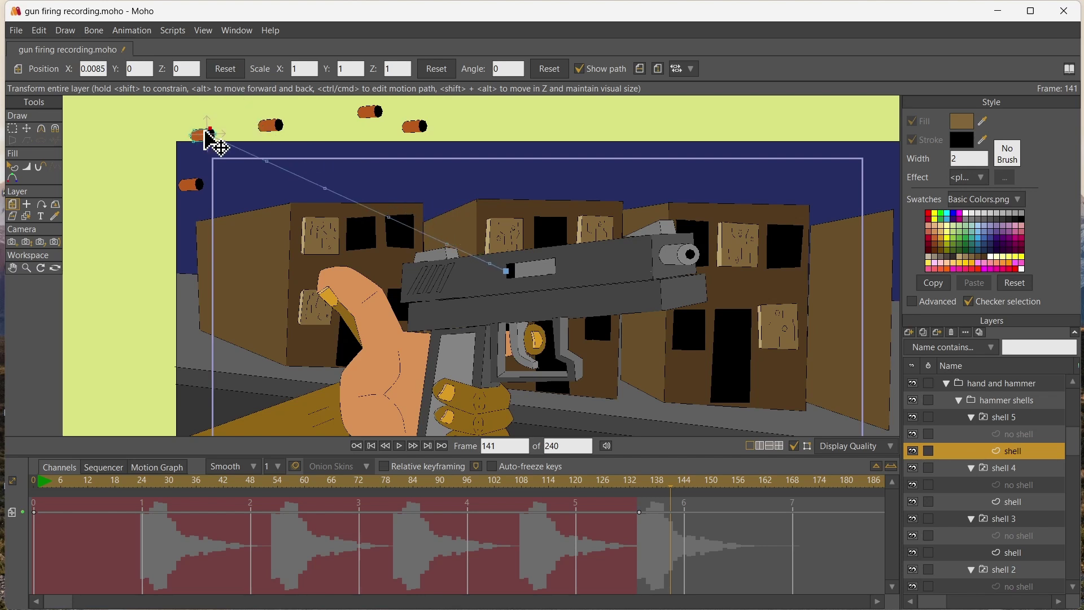
- Reset the workspace view and collapse the hand and hammer group
left_click(11, 268)
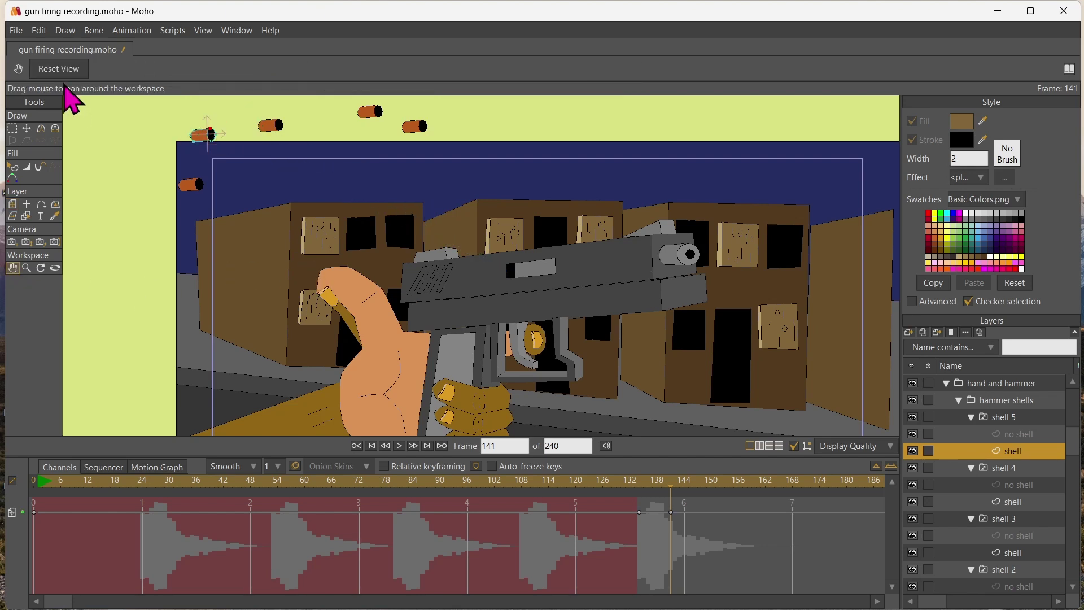
left_click(58, 70)
left_click_drag(136, 482, 65, 481)
scroll(958, 435, "up", 3)
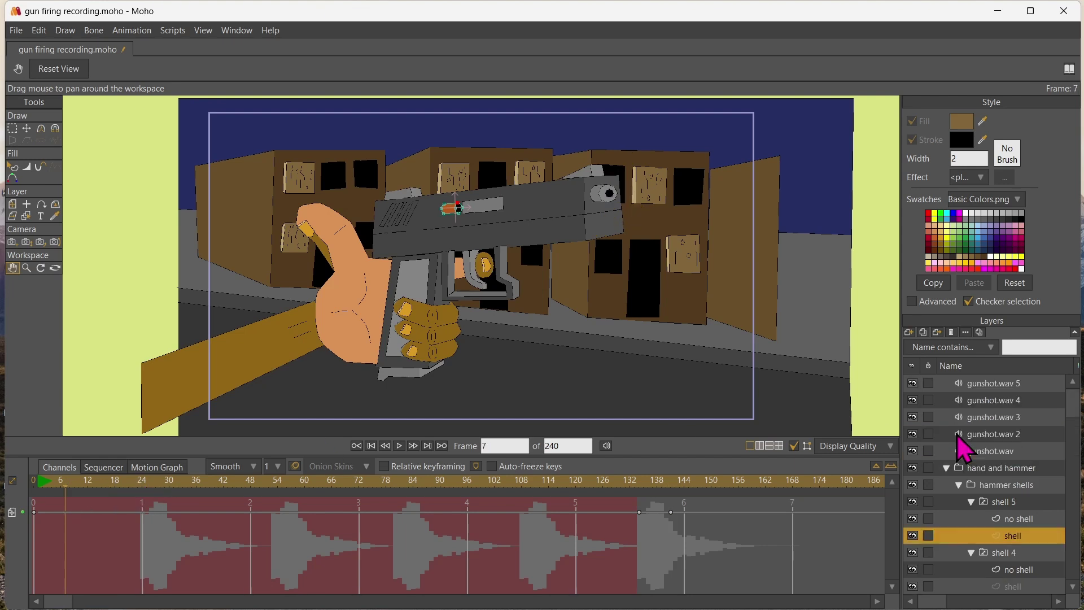
left_click(946, 469)
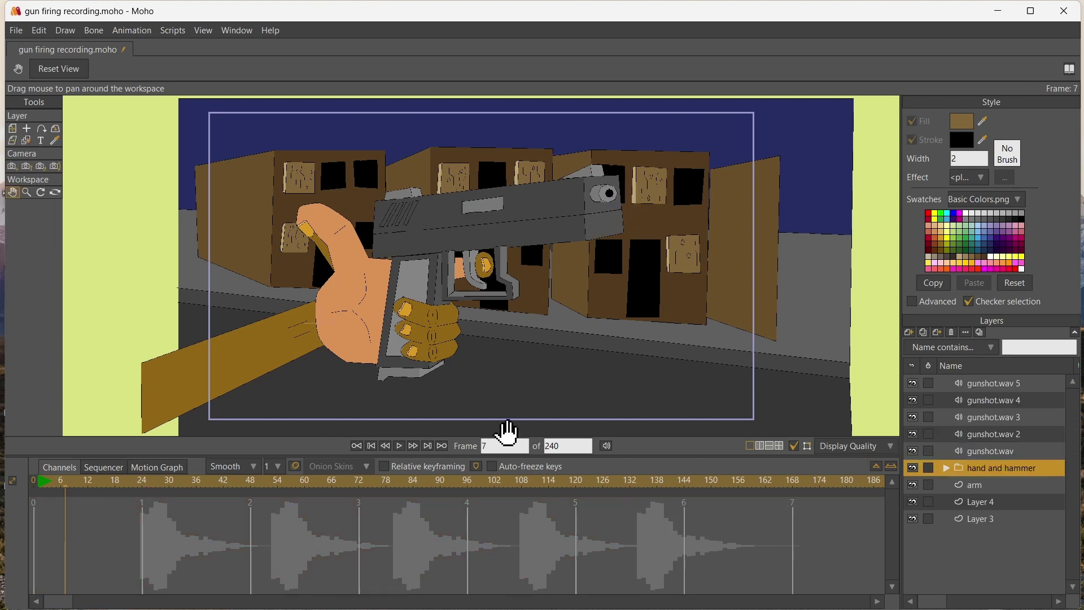
- Try a recoil on the hand and hammer group, keyed at frame 24, about 18.6° at frame 29 and 1° at frame 34, and delete its keys
left_click(142, 482)
left_click(12, 128)
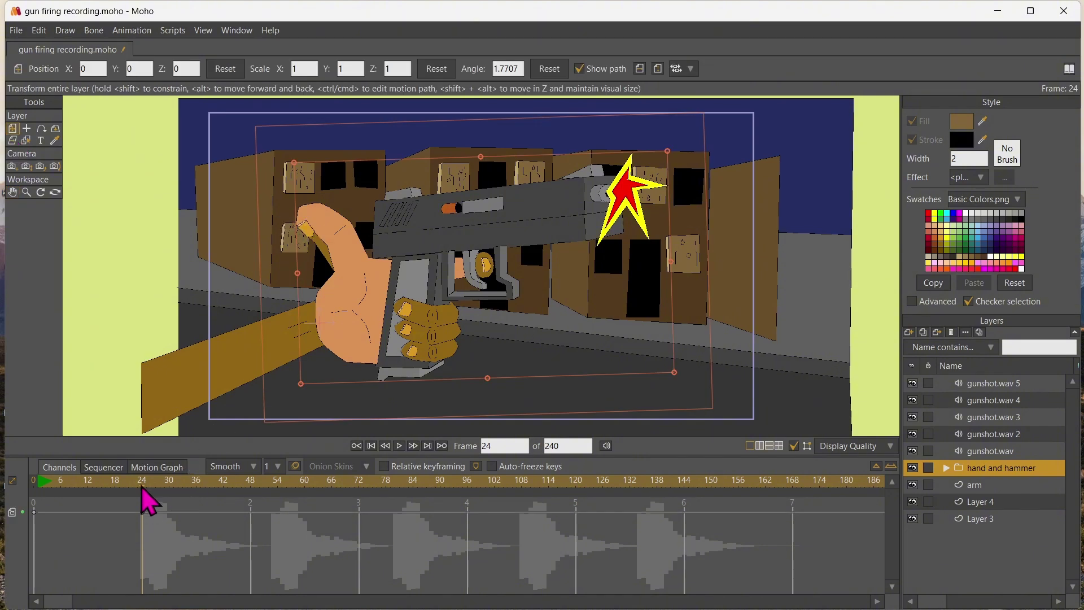
left_click(165, 489)
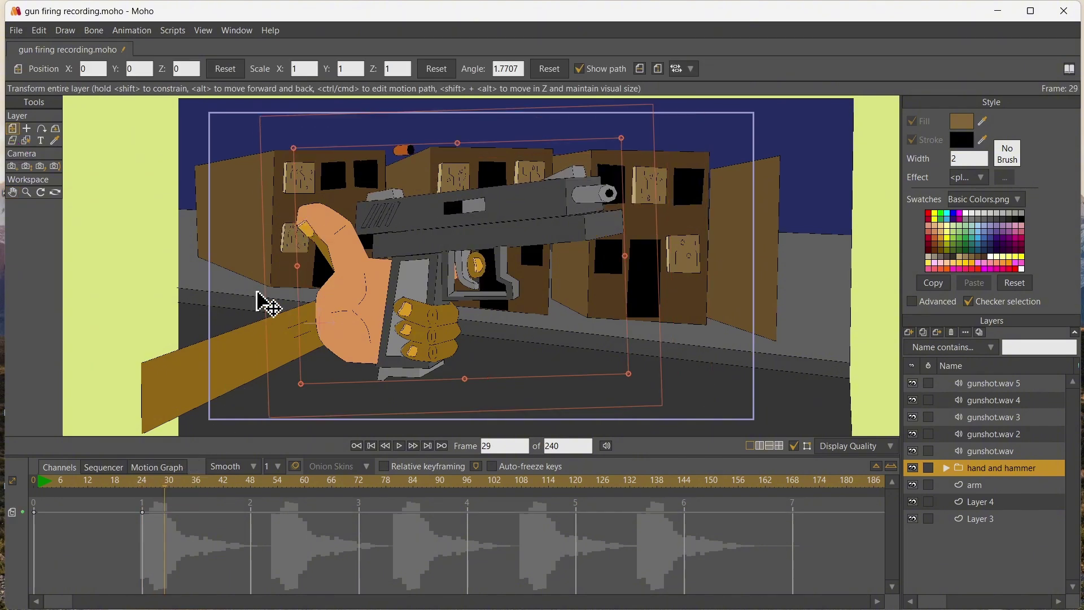
left_click_drag(262, 300, 313, 347)
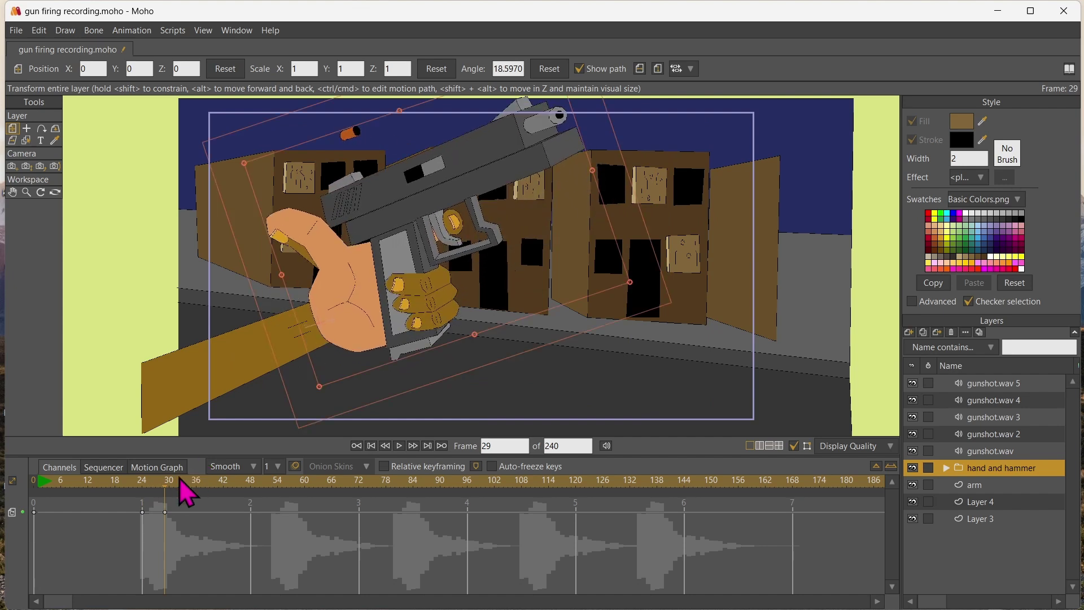
mouse_move(178, 484)
left_mouse_down()
mouse_move(169, 486)
mouse_move(188, 490)
left_mouse_up()
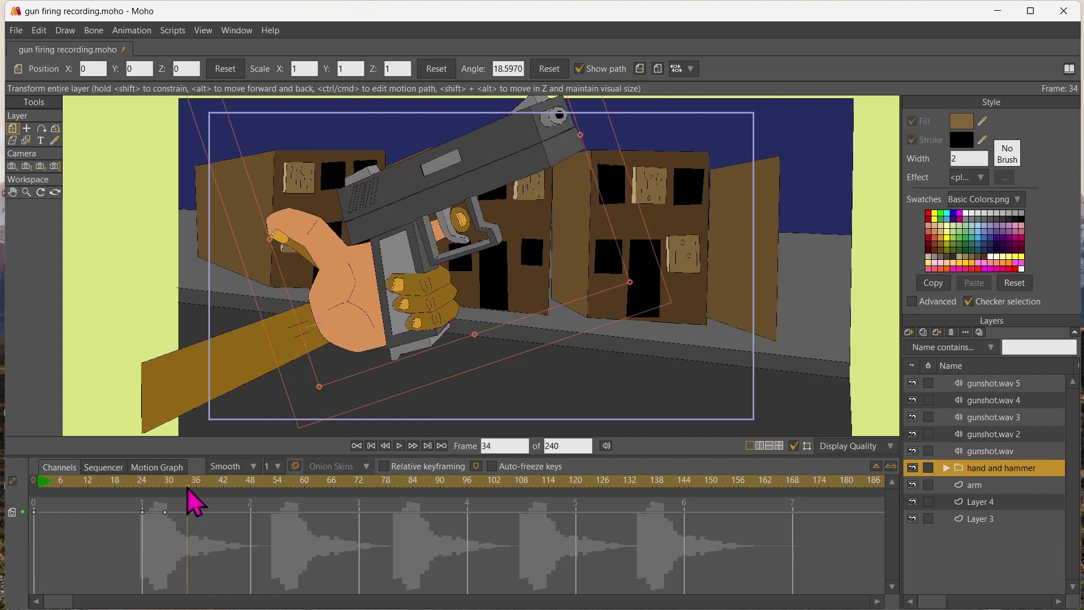
left_click_drag(631, 242, 641, 302)
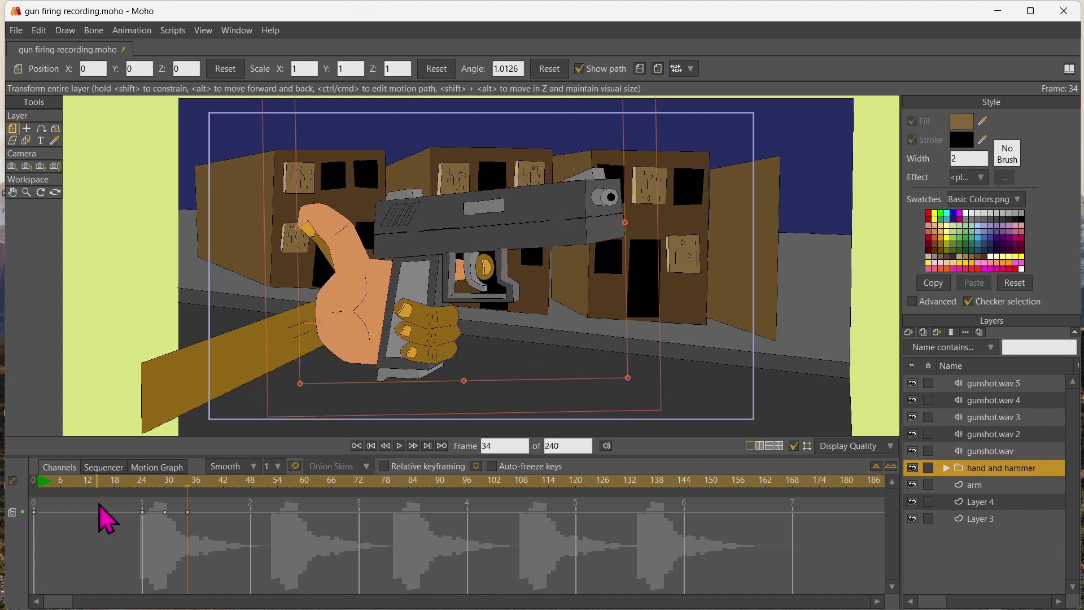
left_click_drag(128, 499, 205, 528)
key("Delete")
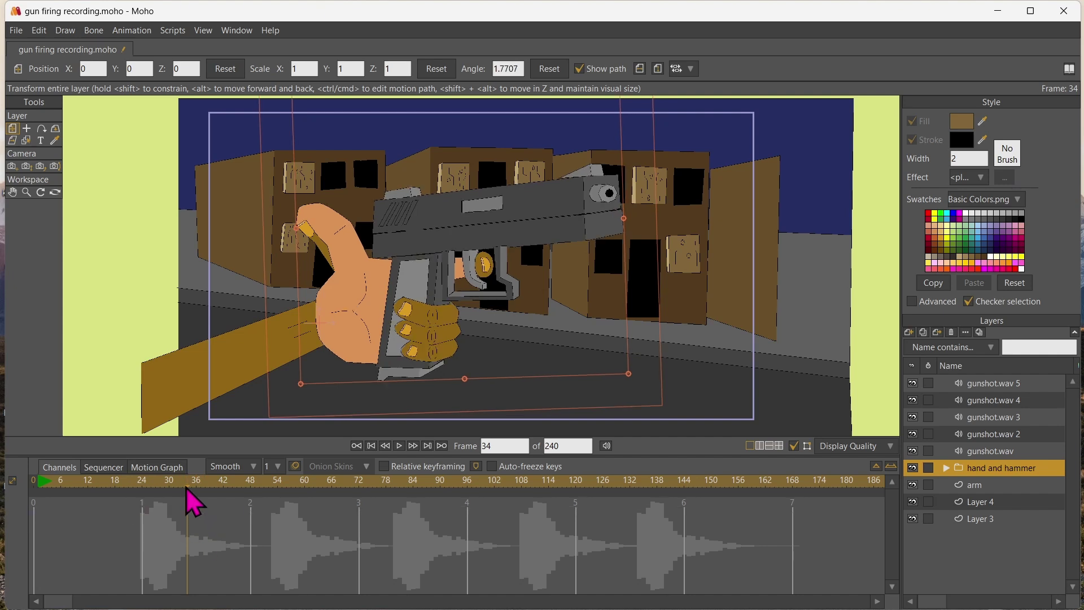
- Key the hand and hammer group at frame 24, rotate it upward to about 13.96° at frame 29, and go to frame 35
left_click_drag(187, 488, 117, 500)
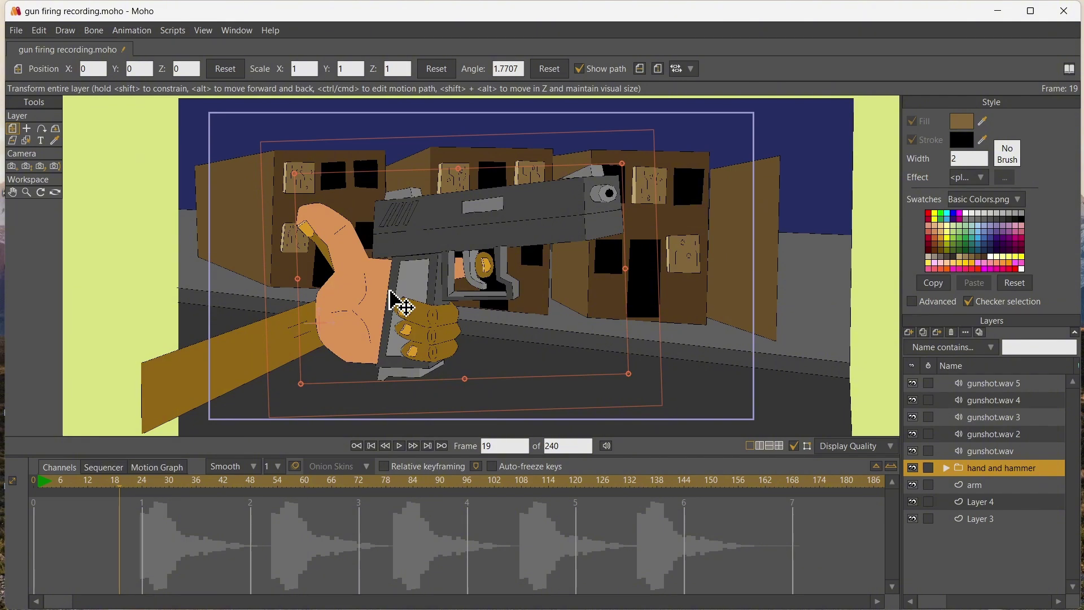
scroll(400, 304, "up", 3)
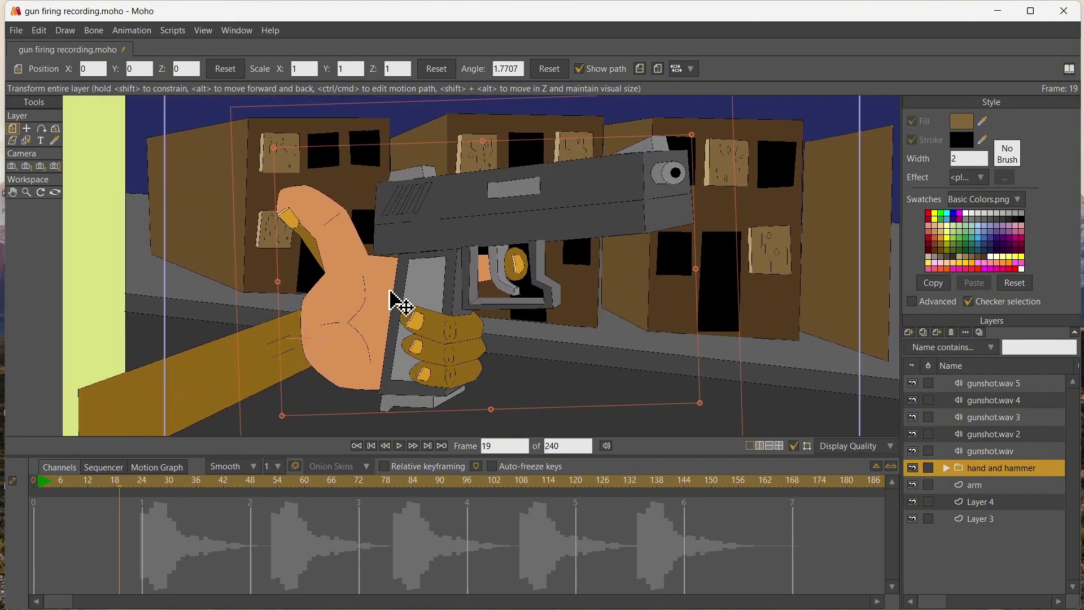
scroll(400, 303, "down", 2)
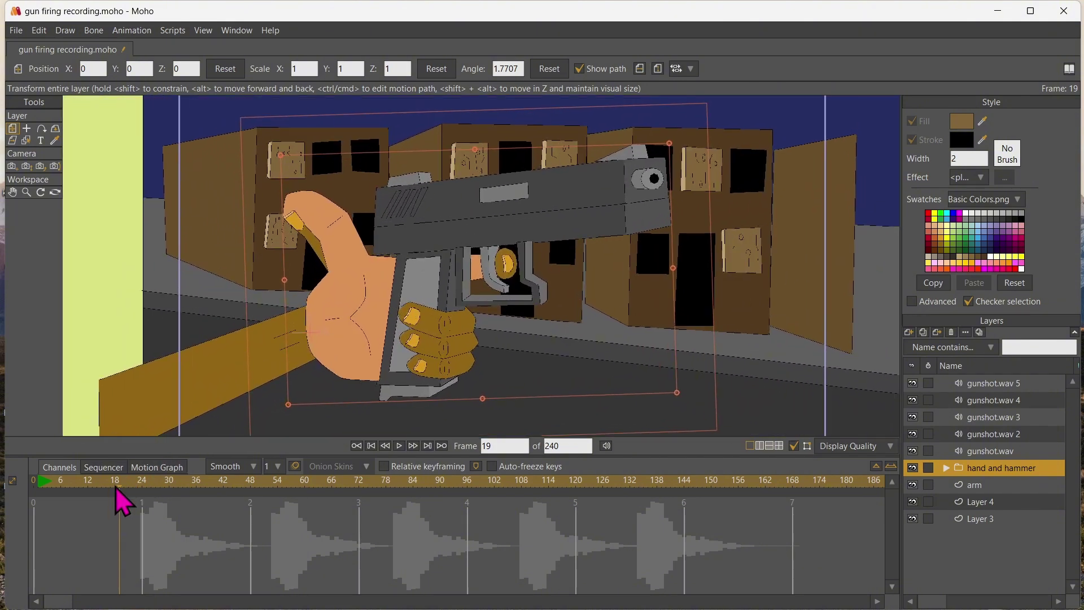
left_click_drag(122, 501, 141, 497)
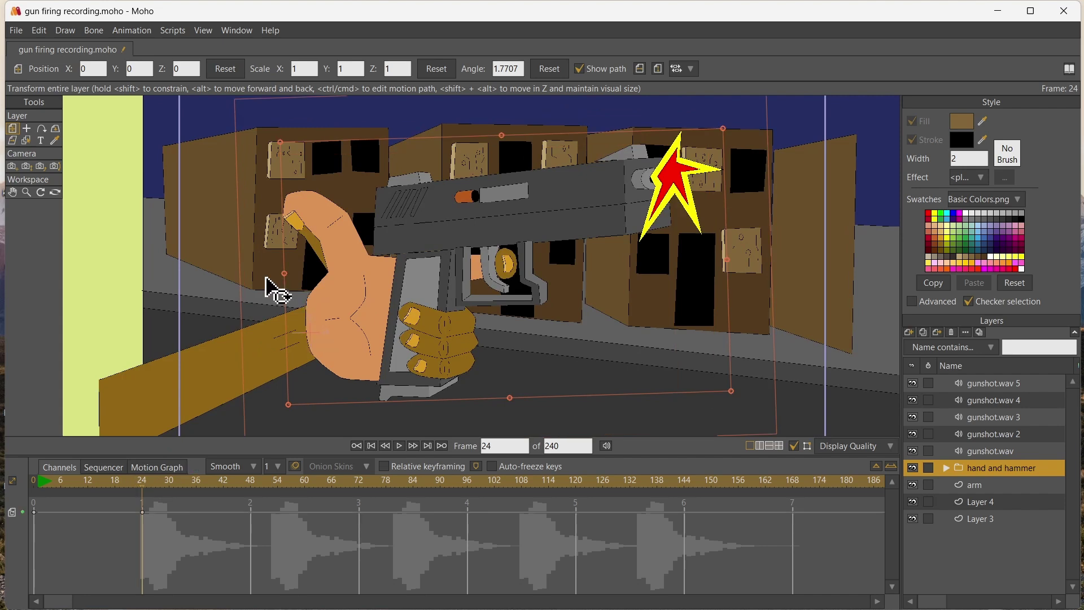
left_click_drag(146, 489, 166, 490)
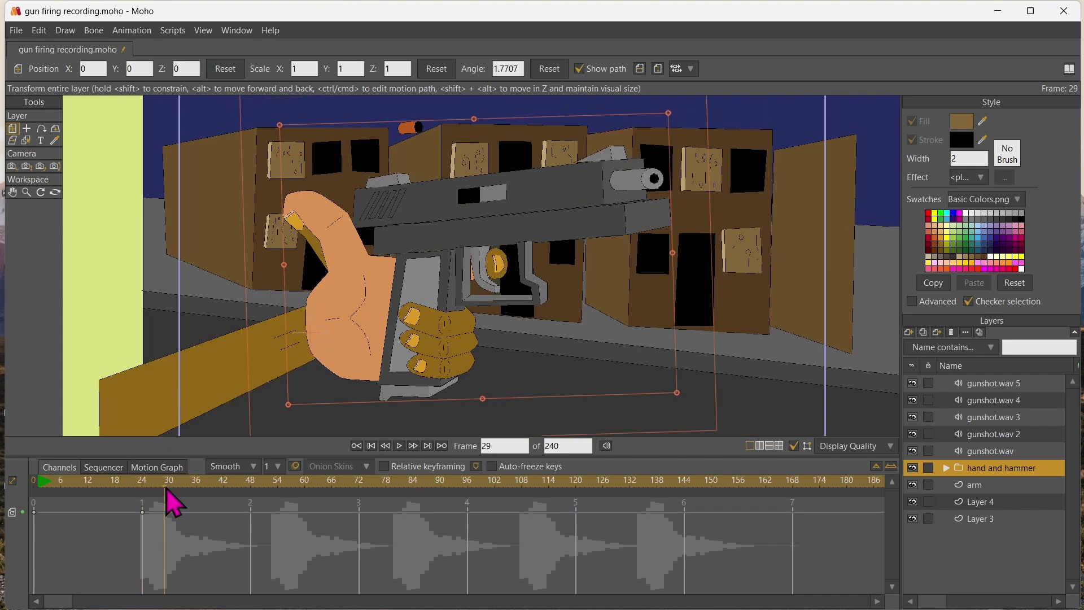
left_click_drag(254, 278, 257, 305)
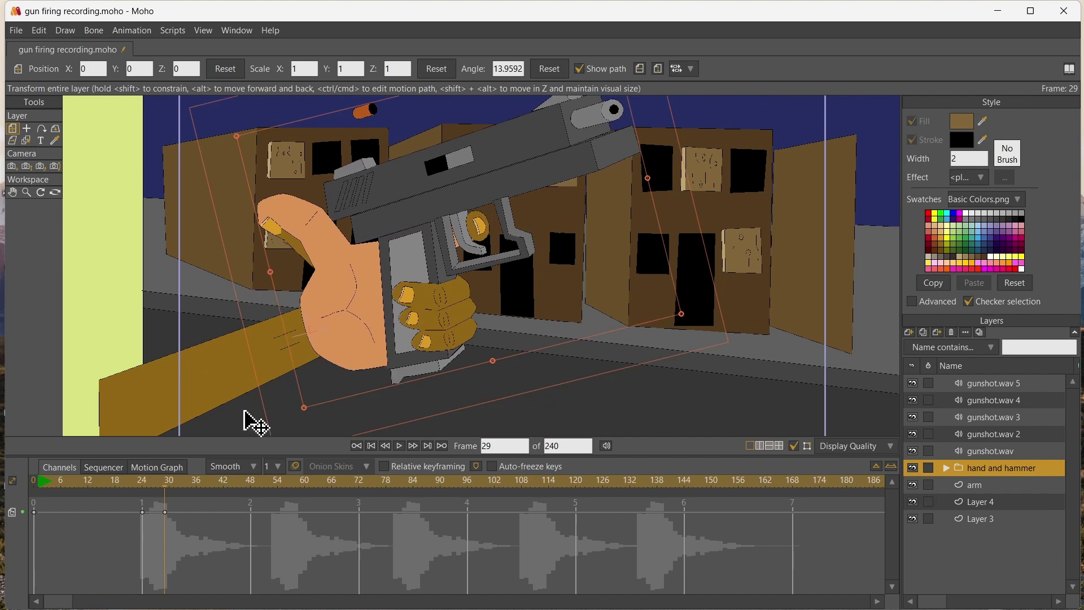
left_click_drag(169, 497, 192, 498)
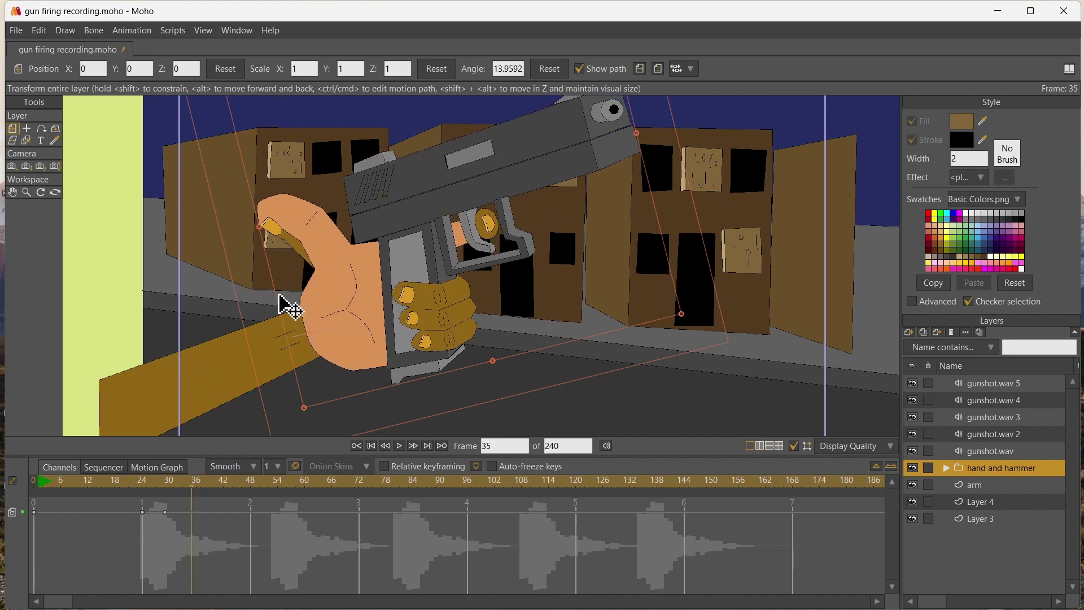
- At frame 34, rotate the hand and hammer group back down to about 1.75°
left_click(192, 497)
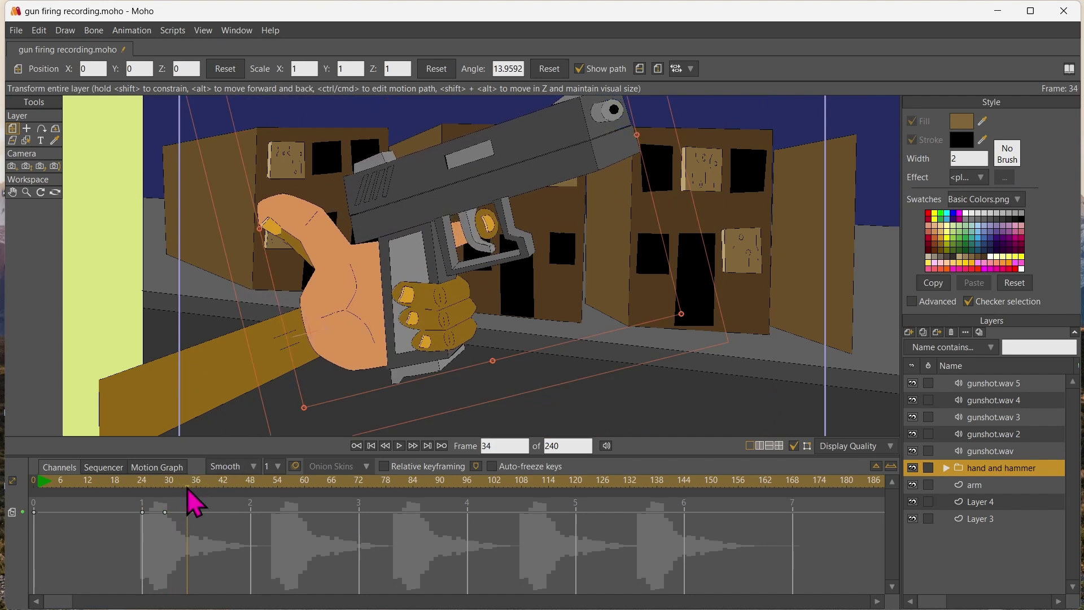
left_click_drag(683, 277, 685, 279)
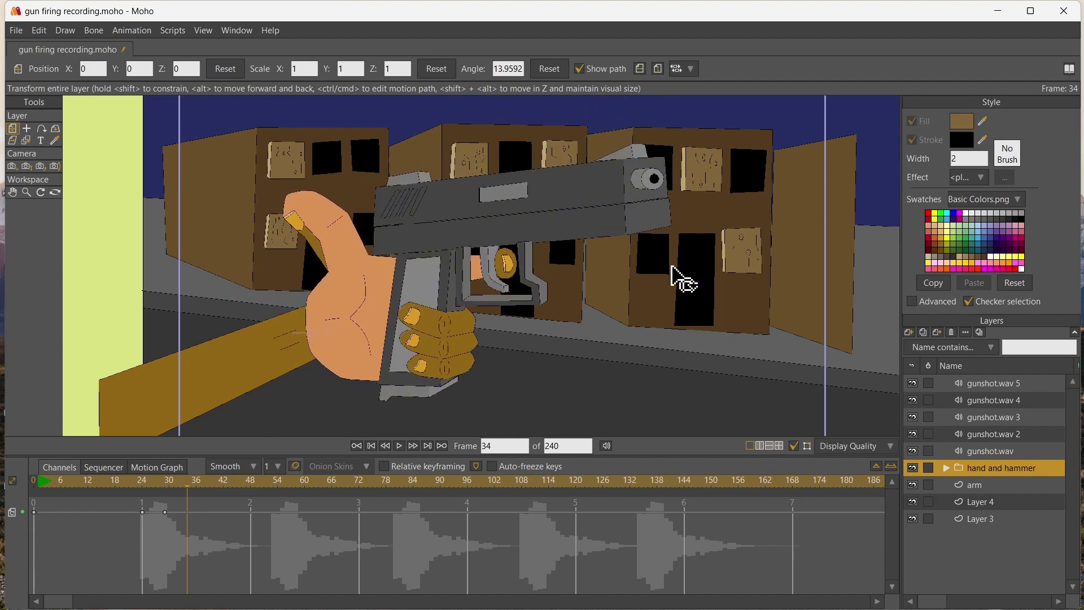
- Copy the hand and hammer group's three recoil keys from frames 24 to 34 and paste them at frames 53, 80, 108 and 134
left_click_drag(130, 506, 206, 526)
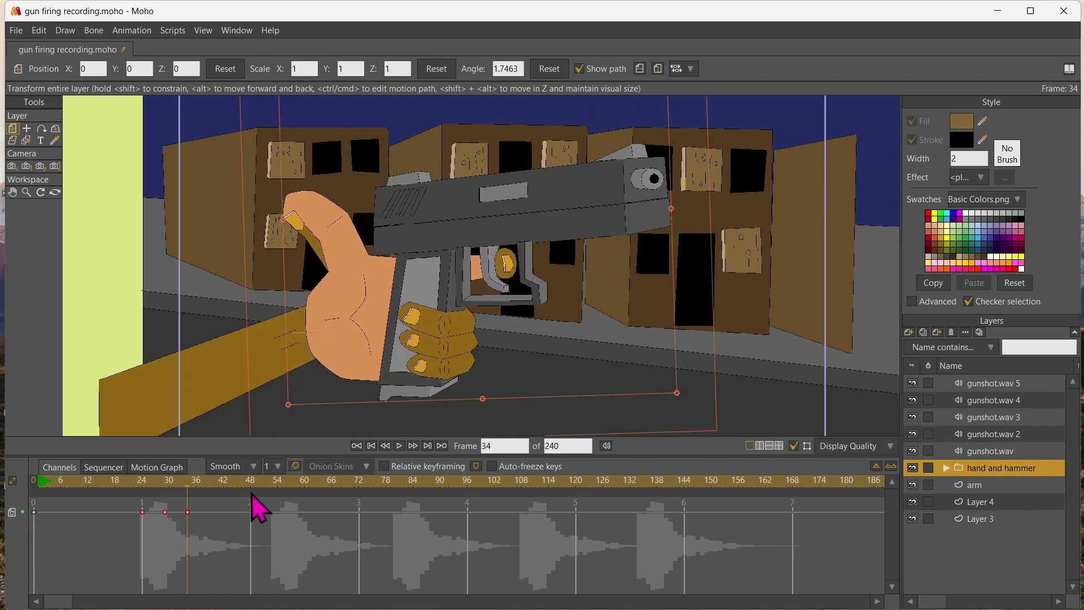
left_click(272, 484)
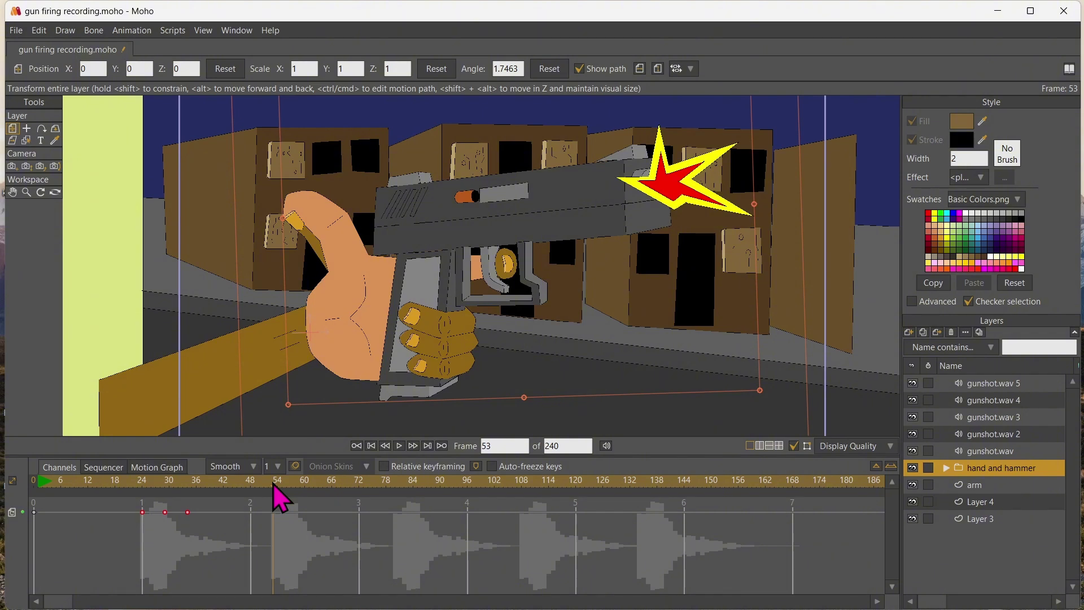
key("ctrl+v")
left_click(394, 482)
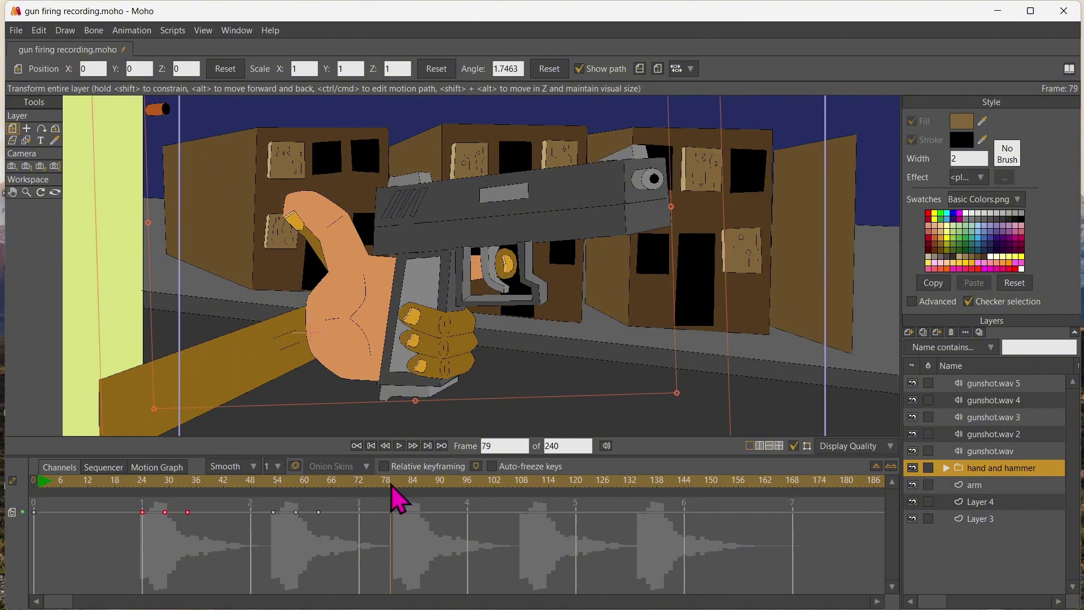
left_click(394, 487)
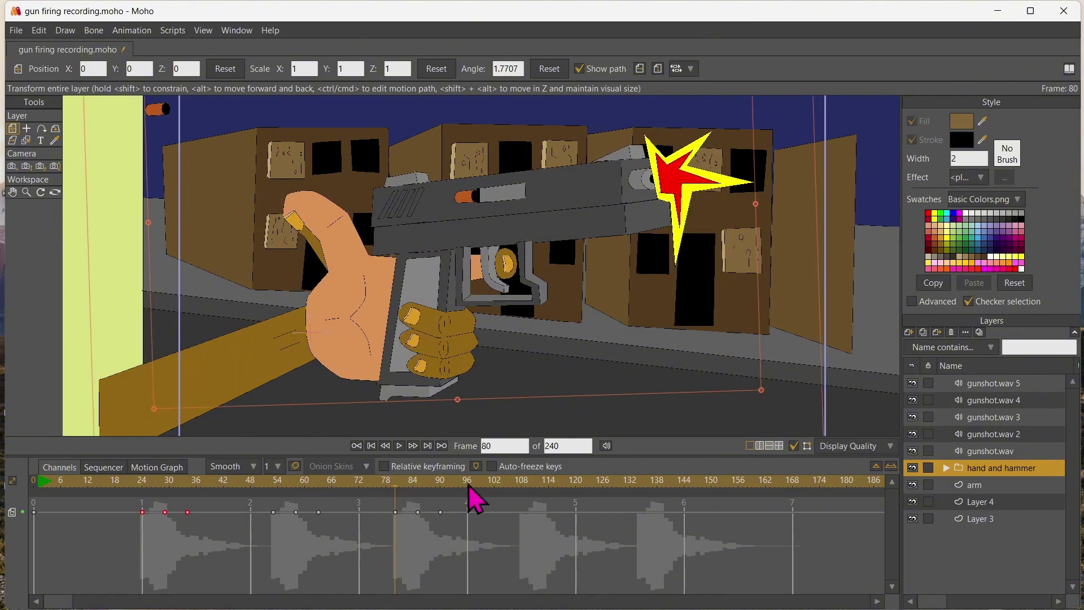
left_click(521, 484)
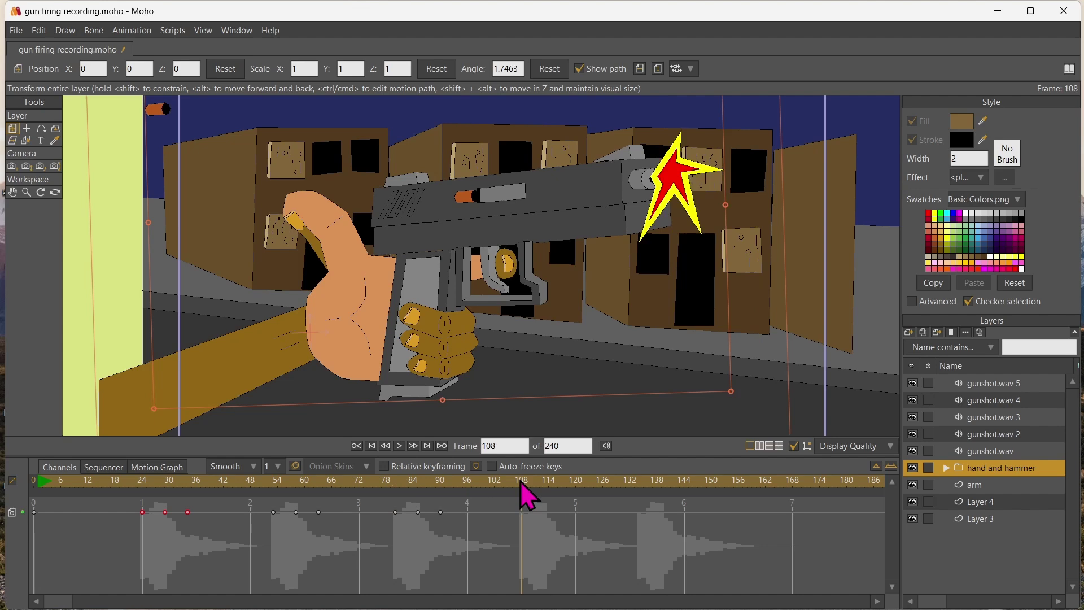
left_click(640, 483)
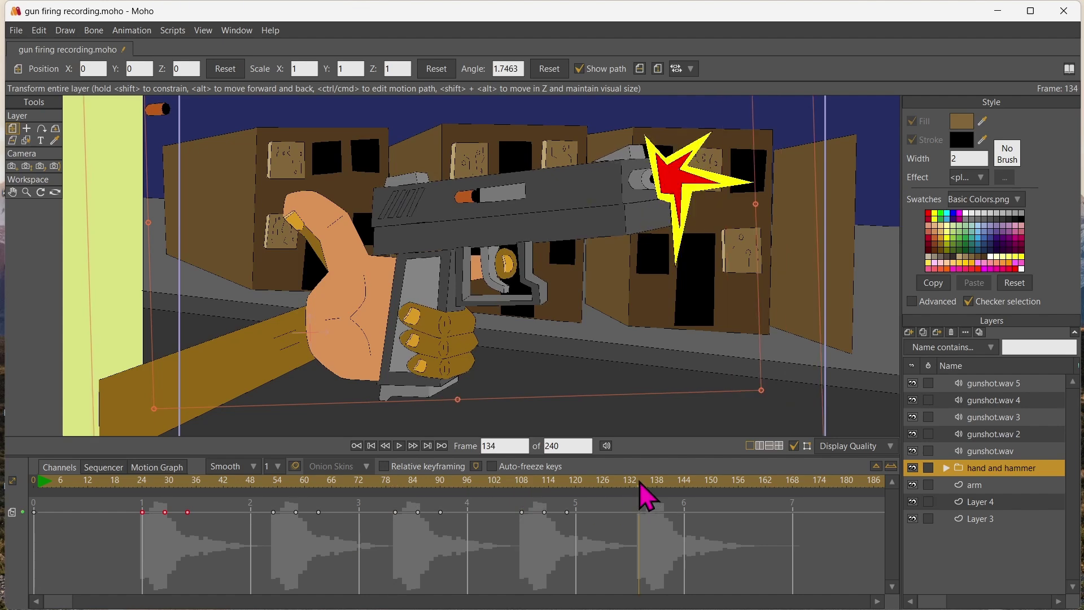
- Reset the workspace view, play the animation from frame 0 to check the recoil, and return to the start
left_click_drag(640, 484, 19, 504)
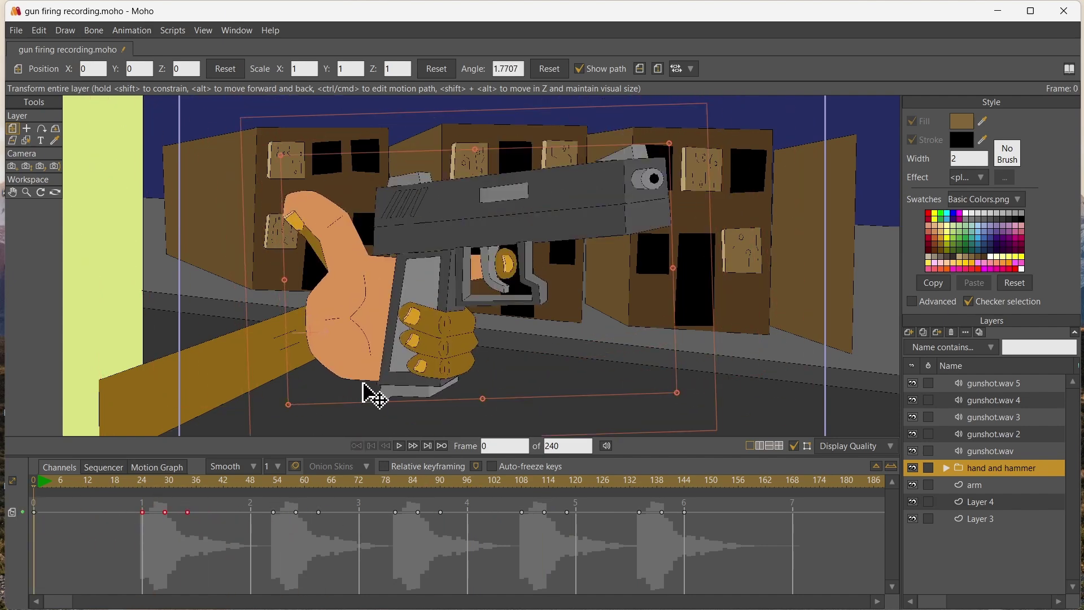
left_click(12, 192)
left_click(75, 70)
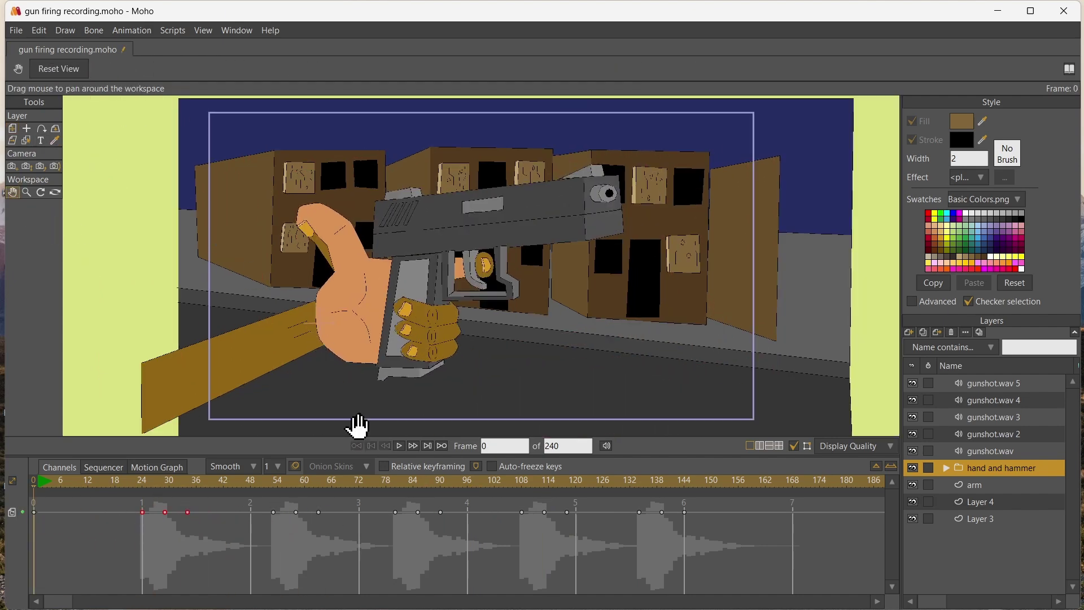
left_click(399, 446)
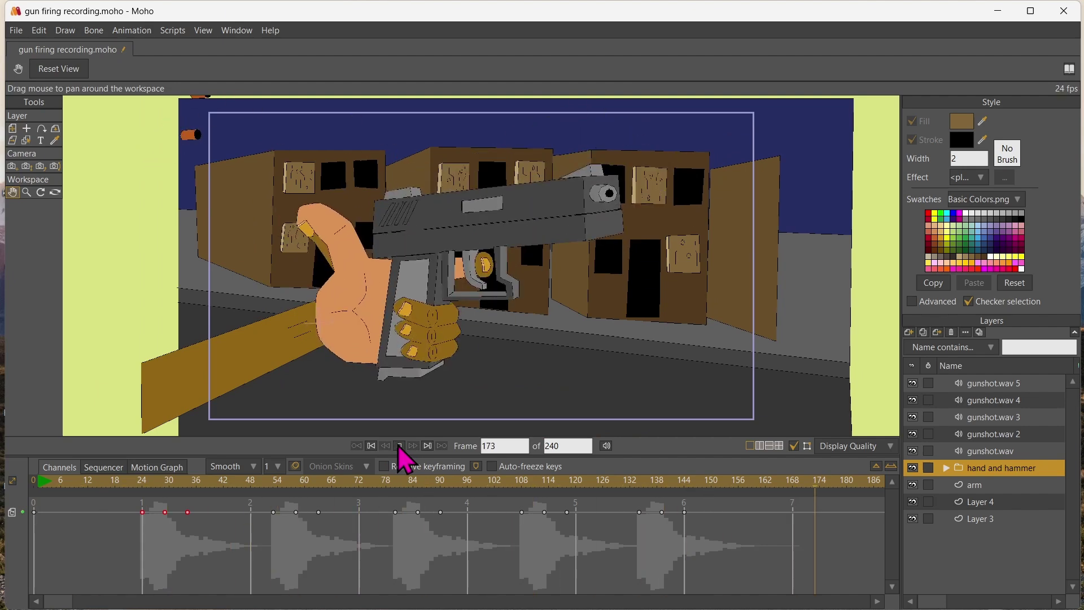
left_click(400, 446)
left_click(371, 446)
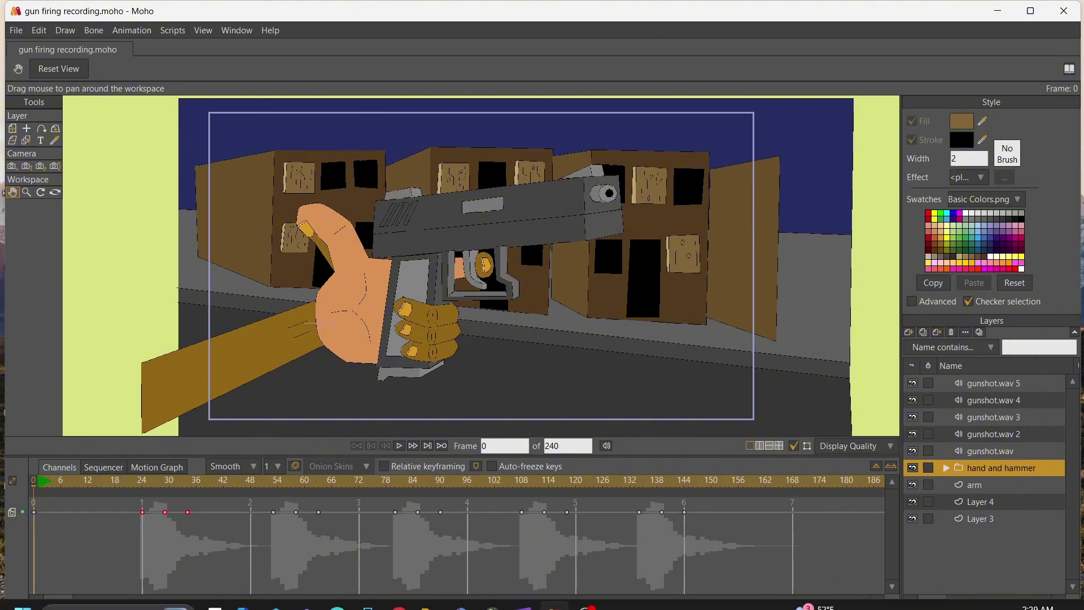